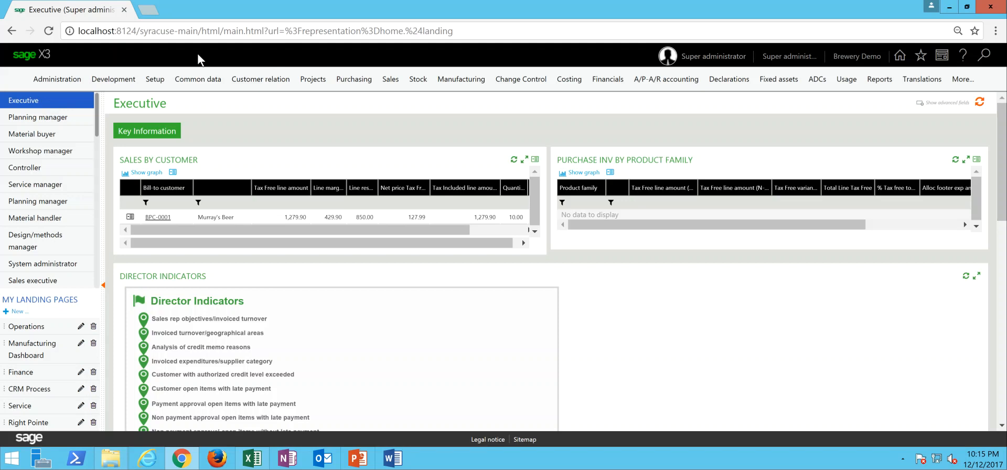
# - Open the company record for American Brewing Company, examine its sites pyramid and close the record
pyautogui.click(155, 80)
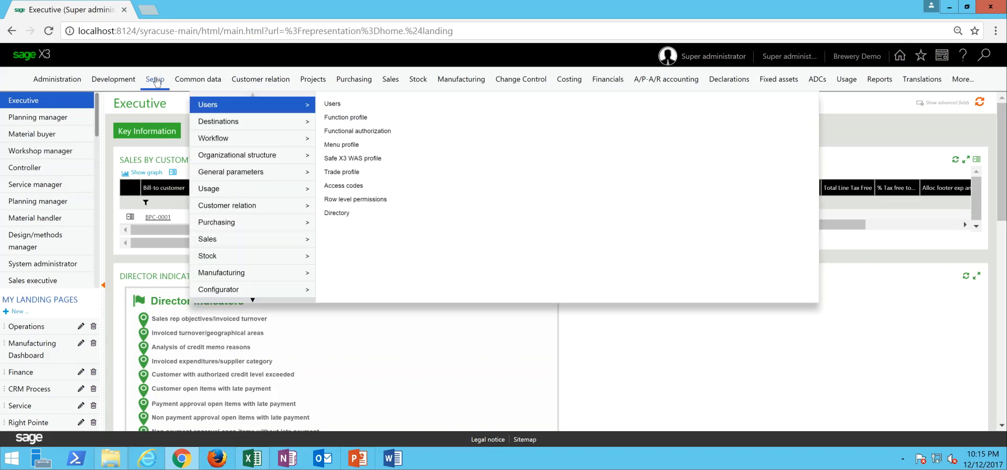
pyautogui.moveTo(241, 158)
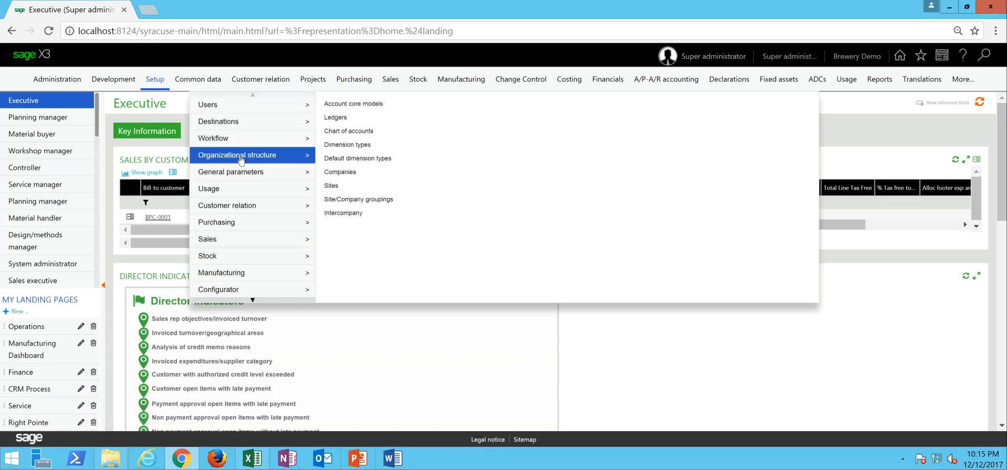
pyautogui.click(342, 174)
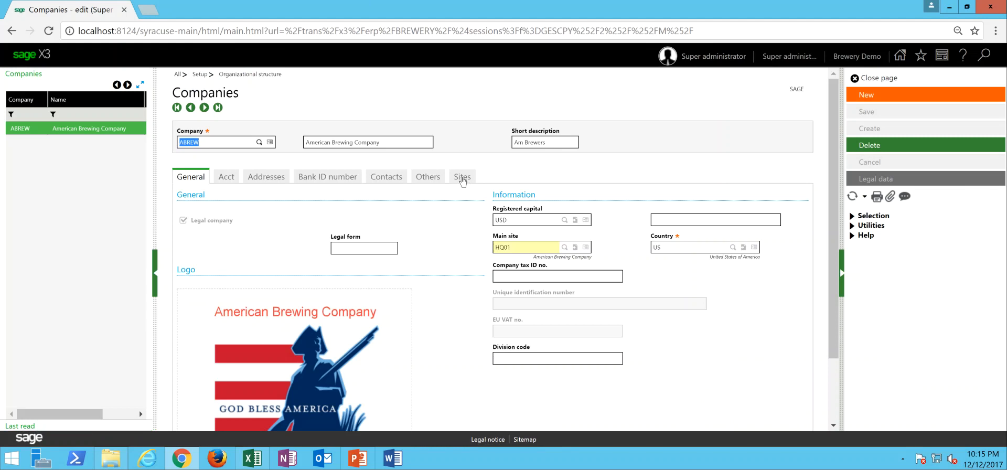
pyautogui.click(463, 178)
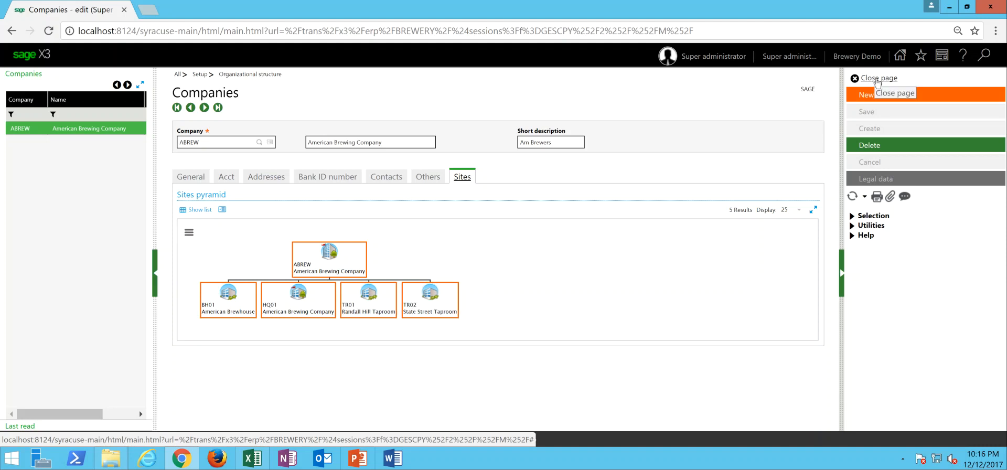
pyautogui.click(876, 82)
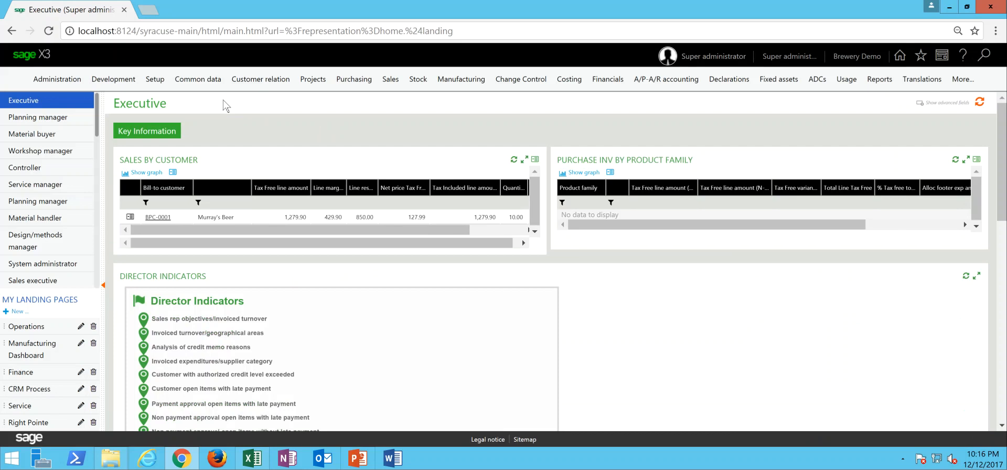
# - Open the product master and review the Lager Keg, Lager Case, IPA Keg, Stout Keg and Stout Case records, closing it when finished
pyautogui.click(203, 84)
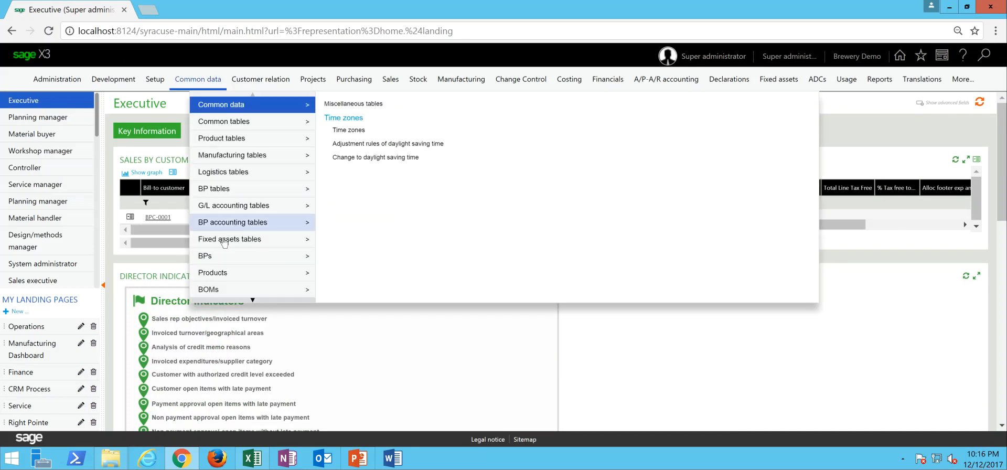
pyautogui.moveTo(239, 275)
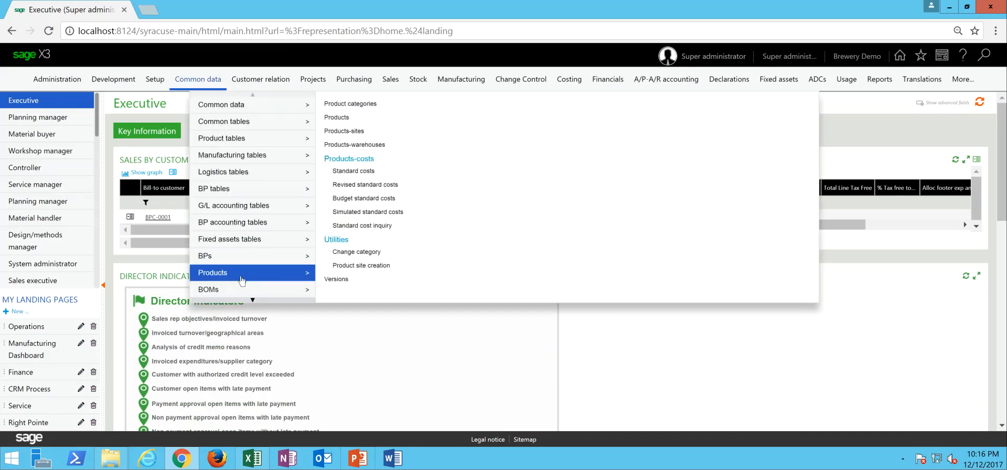
pyautogui.click(341, 118)
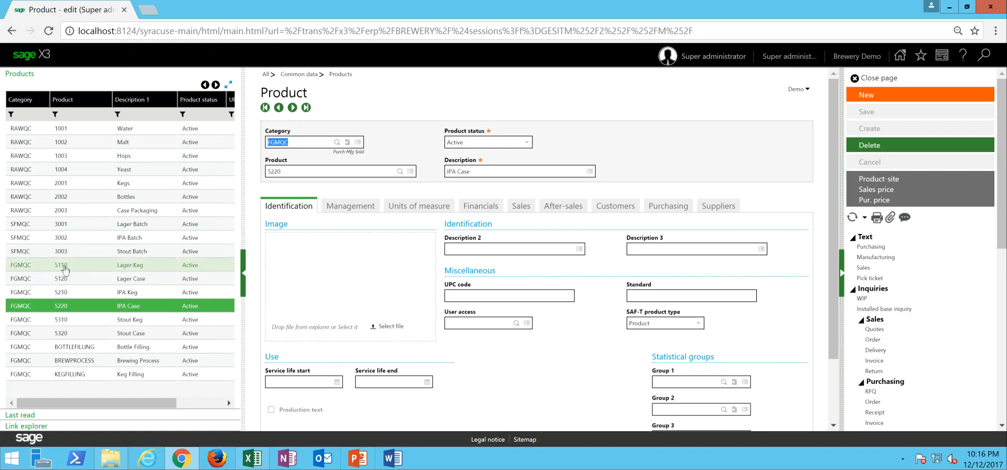
pyautogui.click(72, 270)
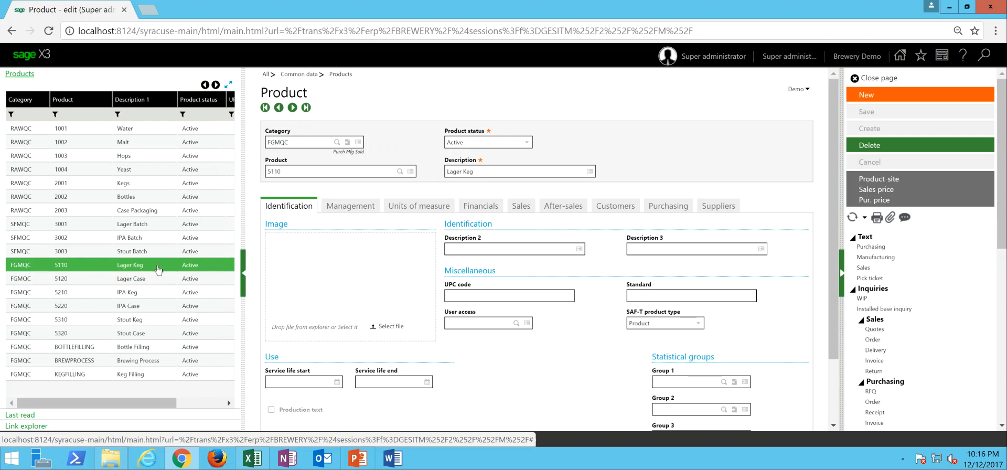
pyautogui.click(152, 282)
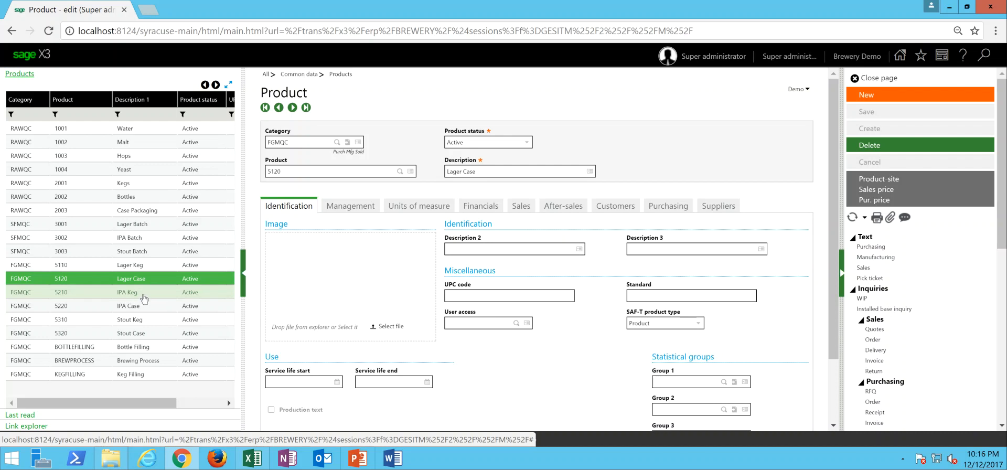
pyautogui.click(144, 294)
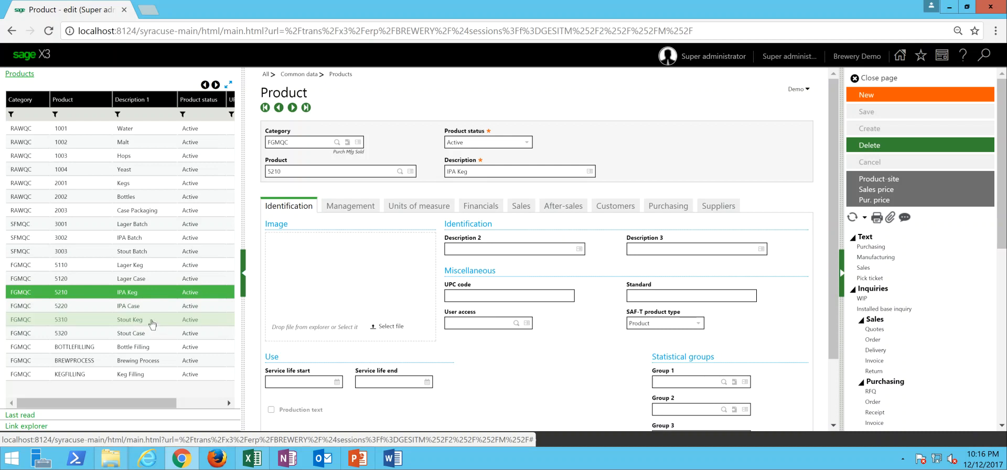
pyautogui.click(152, 324)
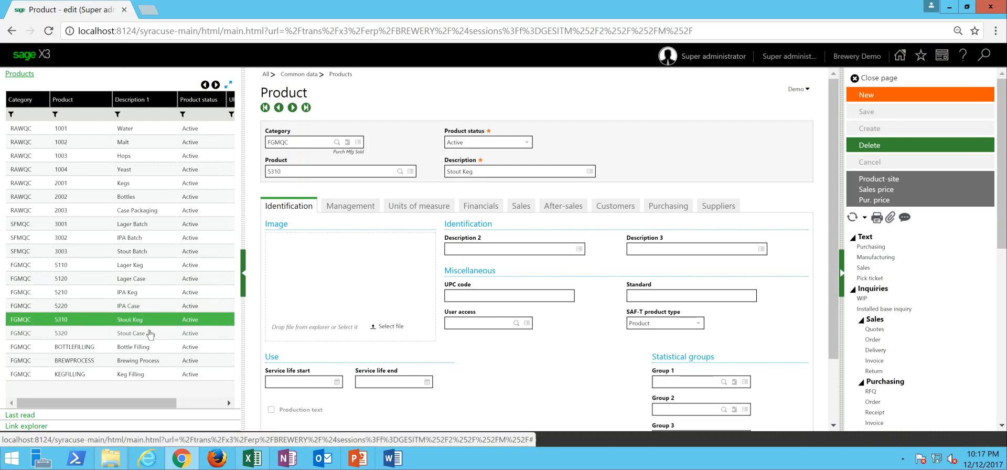
pyautogui.click(150, 335)
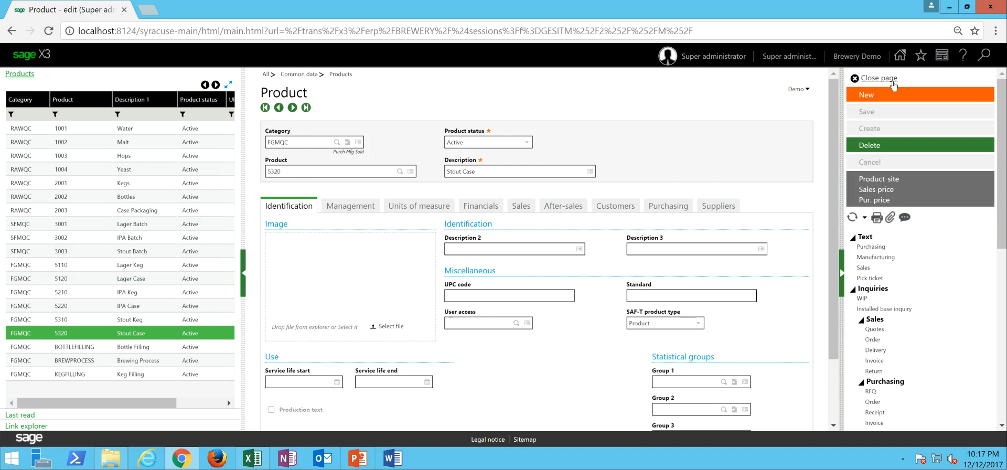
pyautogui.click(901, 79)
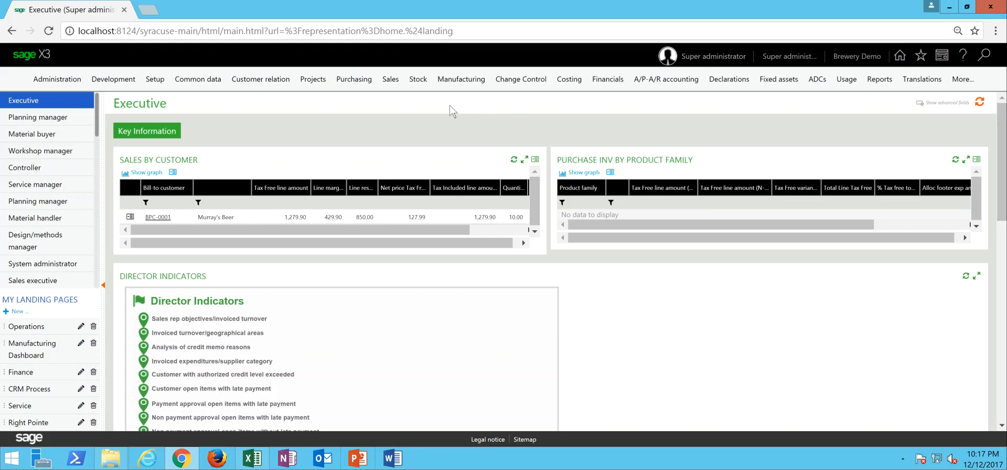
# - Open the manufacturing demand forecasts and filter them to stock sites starting with TR
pyautogui.click(461, 84)
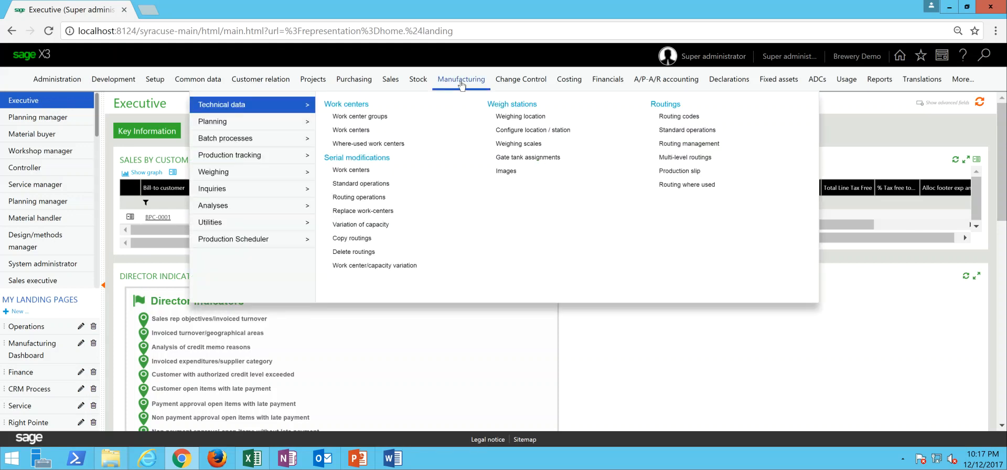
pyautogui.moveTo(288, 129)
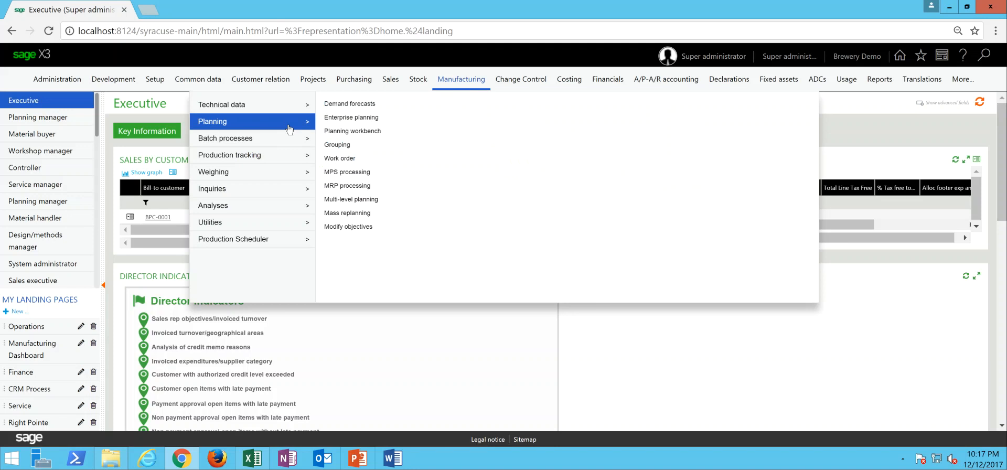
pyautogui.click(346, 104)
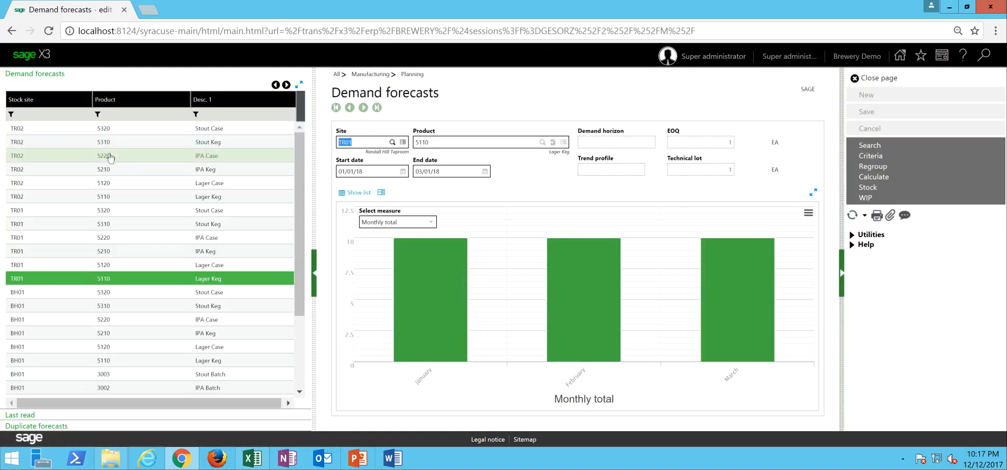
pyautogui.click(67, 113)
pyautogui.write('TR')
pyautogui.press('Return')
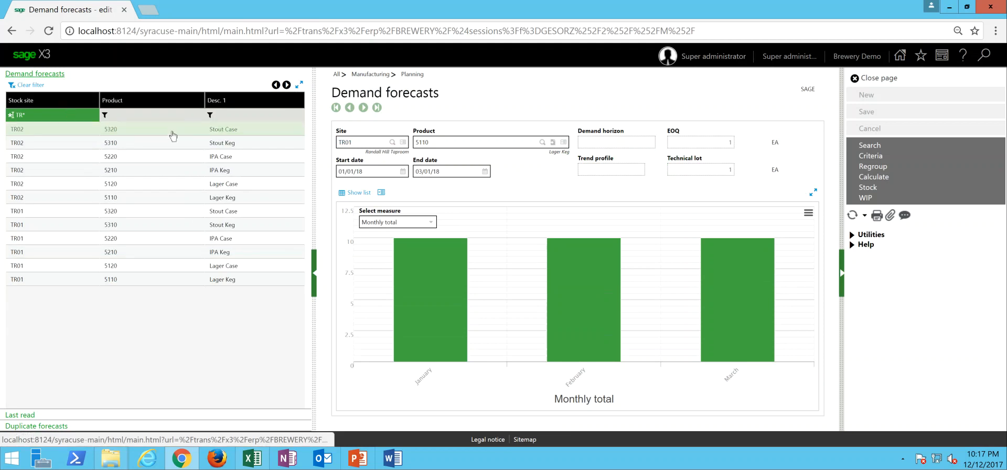
# - Open the Stout Case (5320) forecast for site TR01 and display it as a list instead of a graph
pyautogui.click(221, 158)
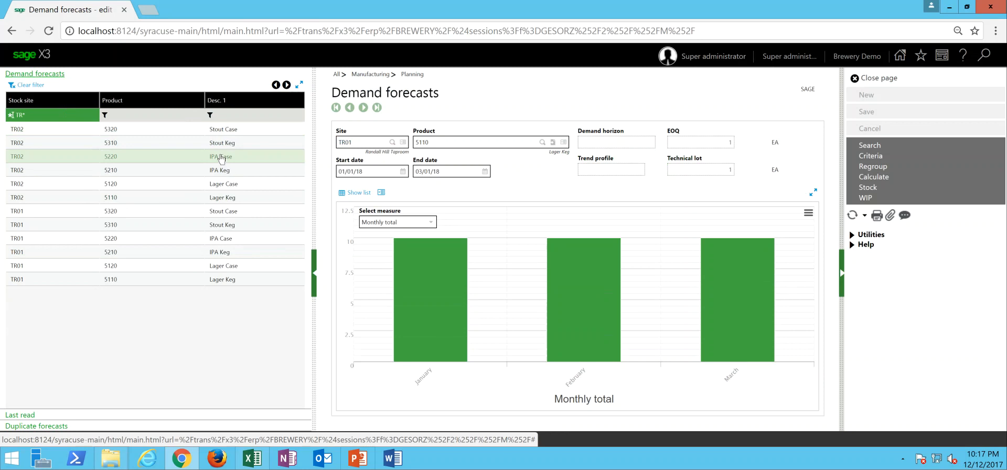
pyautogui.click(79, 214)
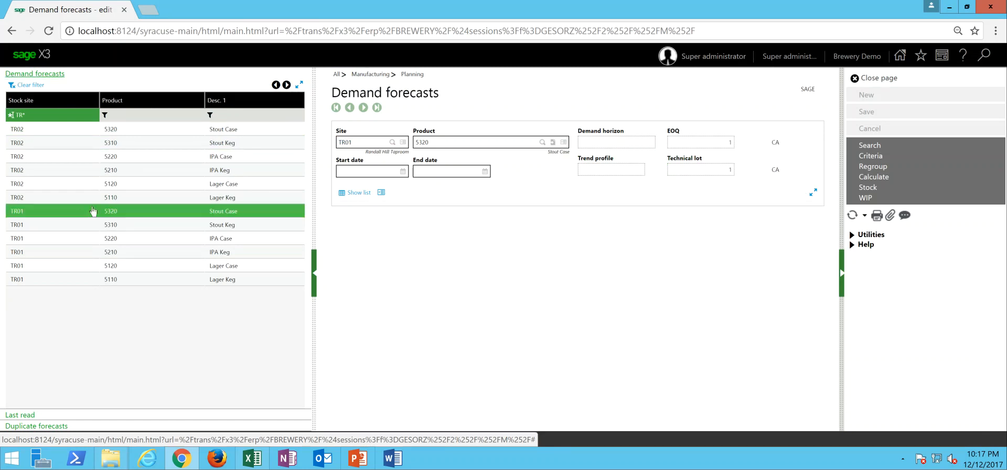
pyautogui.click(350, 195)
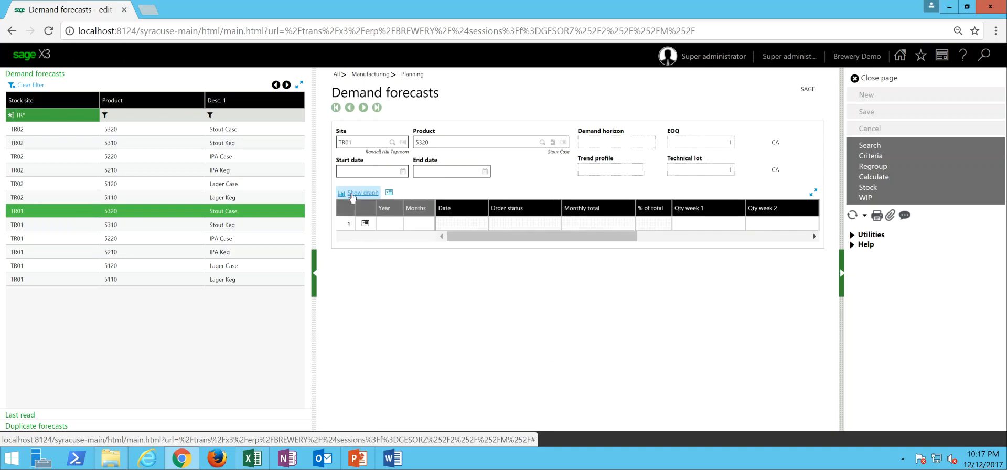
# - Filter the demand forecasts to descriptions containing KEG and sort them by stock site
pyautogui.click(235, 115)
pyautogui.click(209, 115)
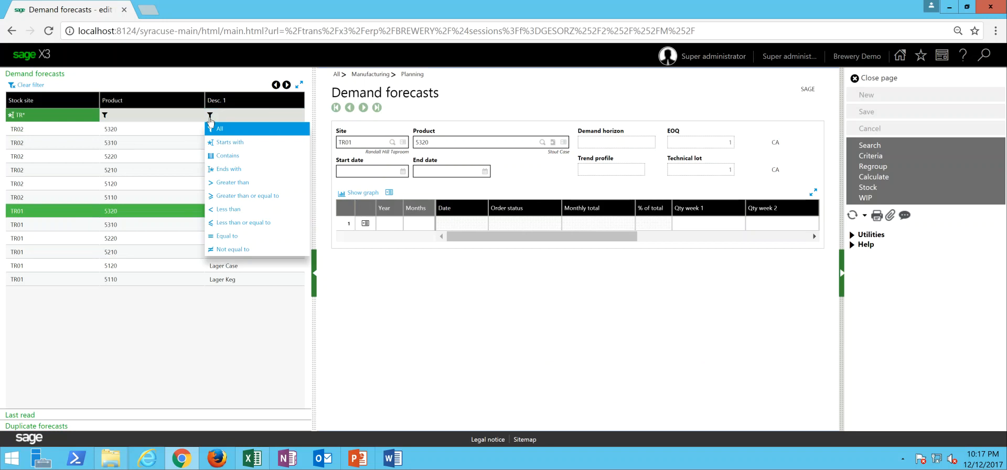
pyautogui.click(222, 156)
pyautogui.write('KEG')
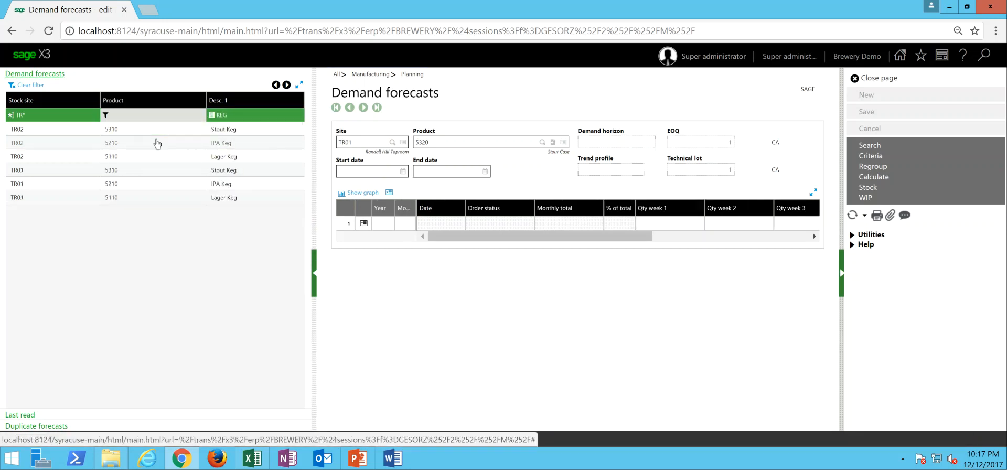
pyautogui.click(38, 101)
# - Open the Stout Keg (5310) forecast for site TR01 and examine its monthly totals and weekly quantities
pyautogui.click(38, 136)
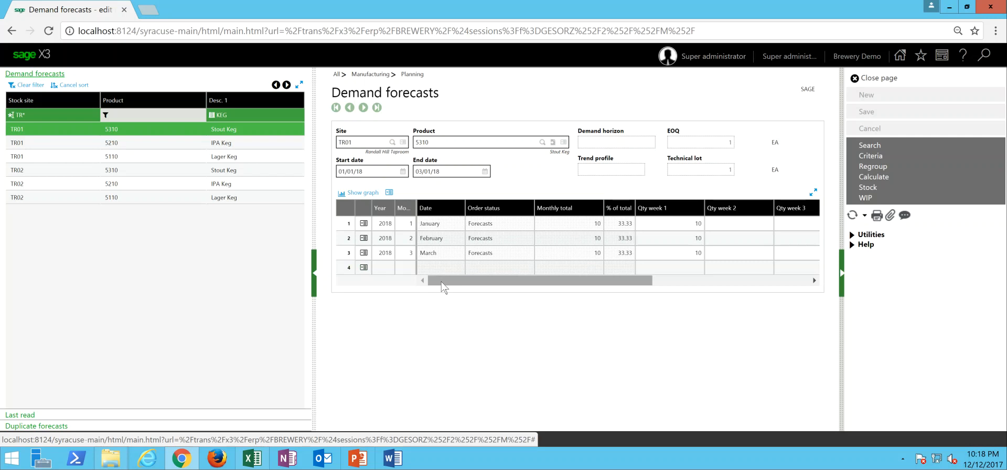
pyautogui.moveTo(442, 282); pyautogui.dragTo(477, 283)
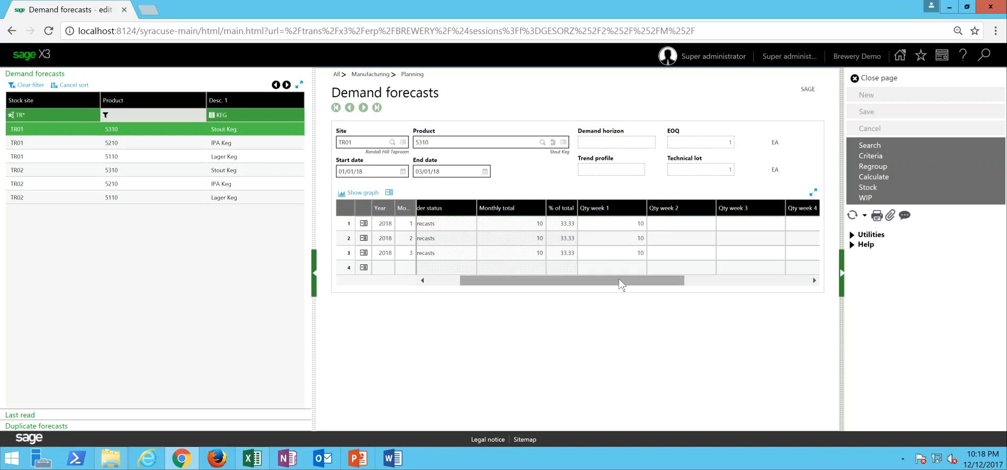
pyautogui.moveTo(622, 285); pyautogui.dragTo(658, 288)
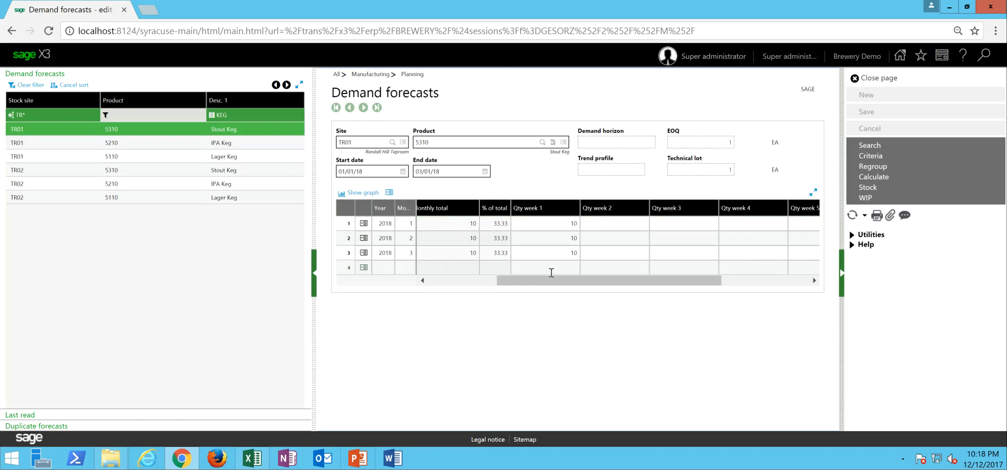
# - Review the IPA Keg and Lager Keg forecasts for TR01 and the Stout Keg forecast for TR02, and close the demand forecasts
pyautogui.click(234, 146)
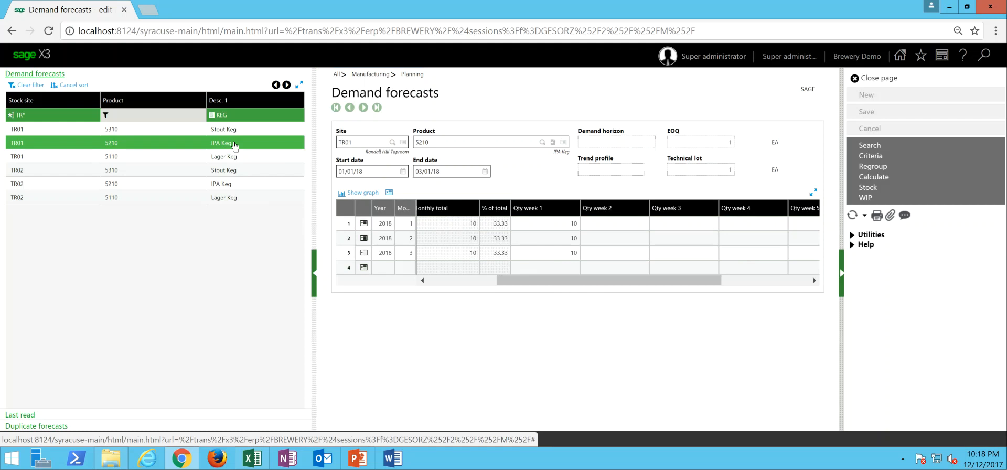
pyautogui.click(240, 158)
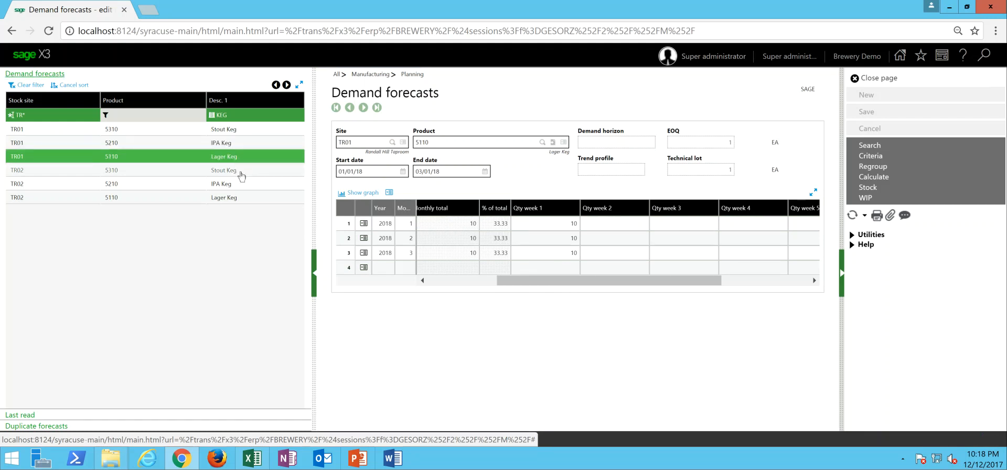
pyautogui.click(22, 177)
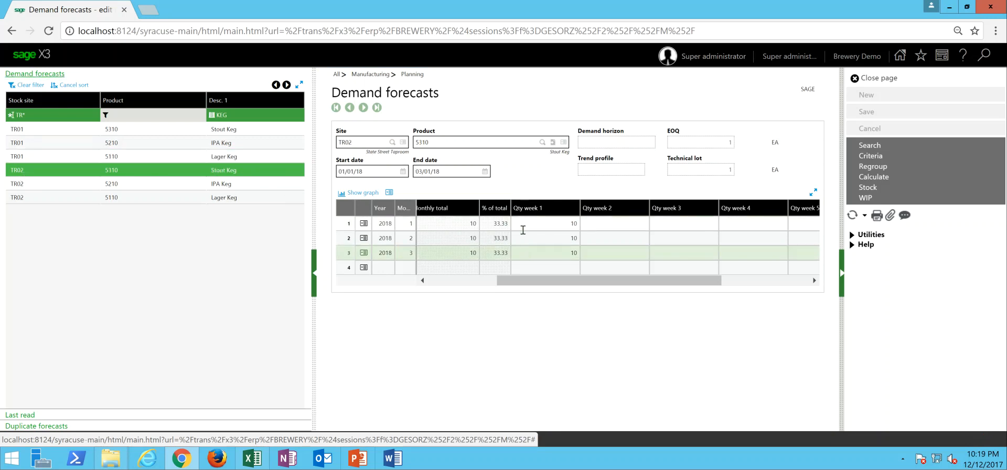
pyautogui.moveTo(538, 283); pyautogui.dragTo(486, 288)
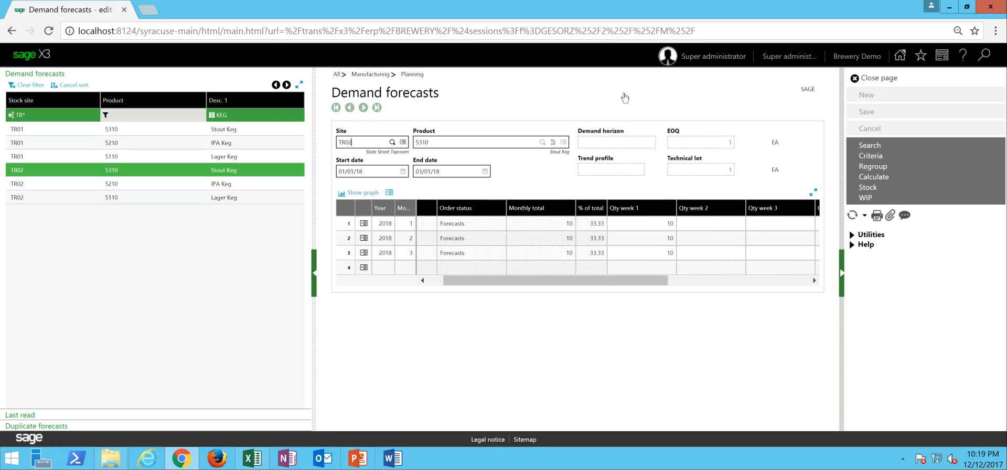
pyautogui.click(879, 79)
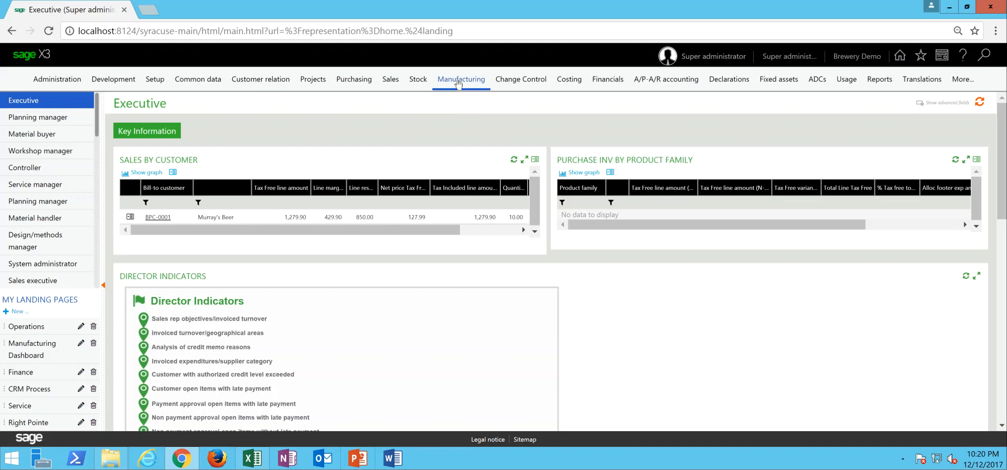
# - Open MRP processing for material requirements planning and enter TR01 as the first stock site
pyautogui.click(458, 80)
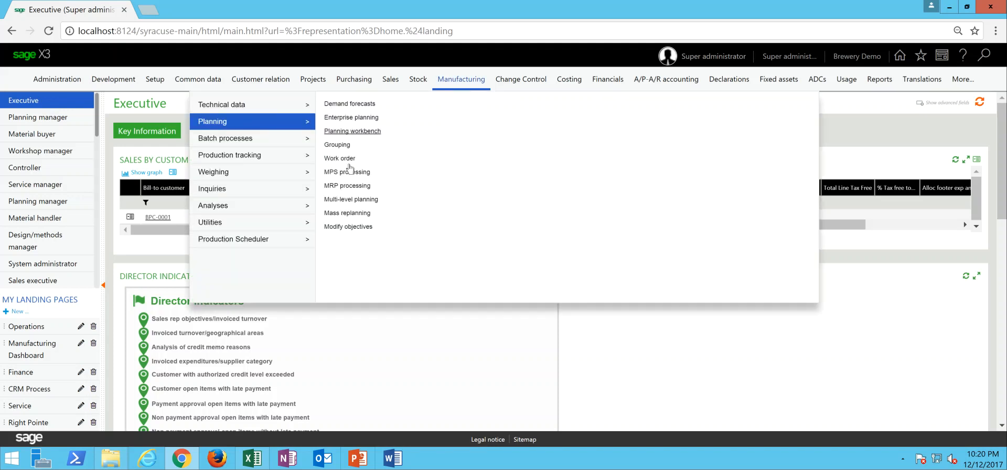
pyautogui.click(351, 186)
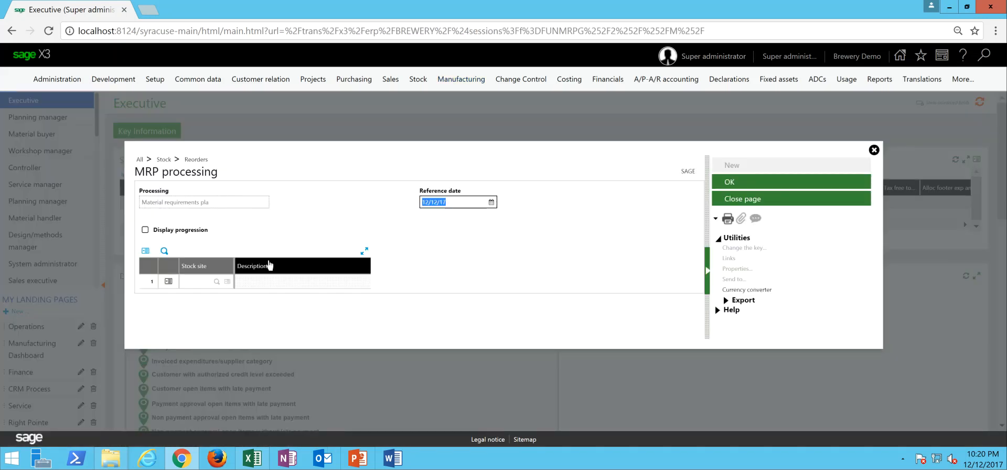
pyautogui.click(196, 282)
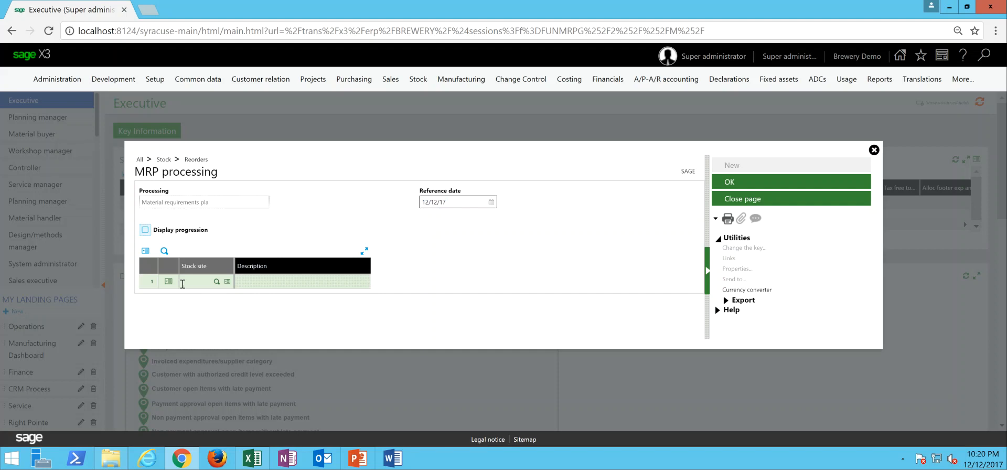
pyautogui.press('BackSpace')
pyautogui.press('BackSpace')
pyautogui.press('BackSpace')
pyautogui.write('TR01')
pyautogui.press('Tab')
# - Add TR02 as the second stock site for the MRP processing
pyautogui.write('TR')
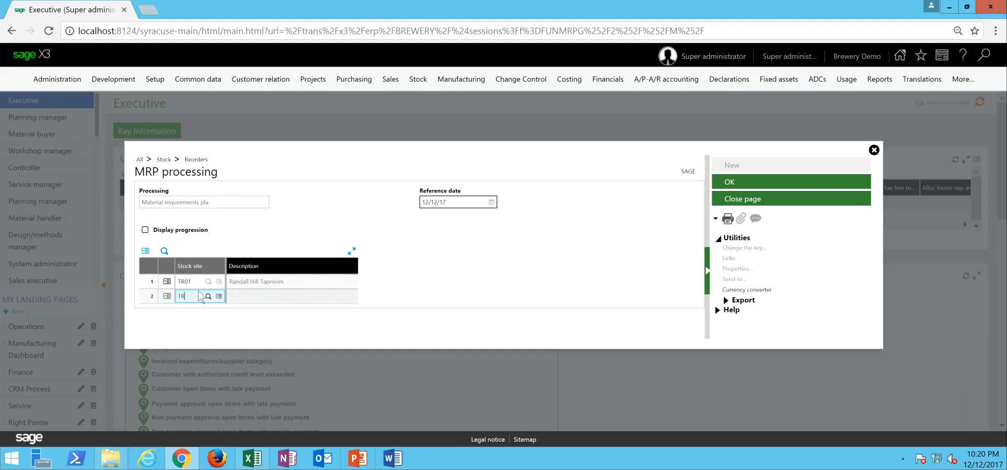
pyautogui.press('Tab')
pyautogui.press('Return')
pyautogui.click(198, 292)
pyautogui.write('2')
pyautogui.press('Tab')
pyautogui.press('Delete')
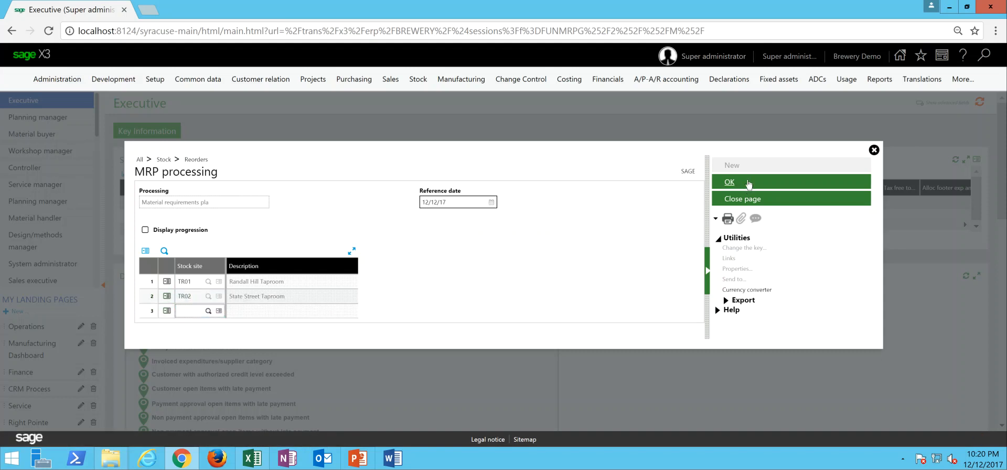
# - Run the MRP processing, and close the net requirements report parameters without printing and the processing log
pyautogui.click(749, 182)
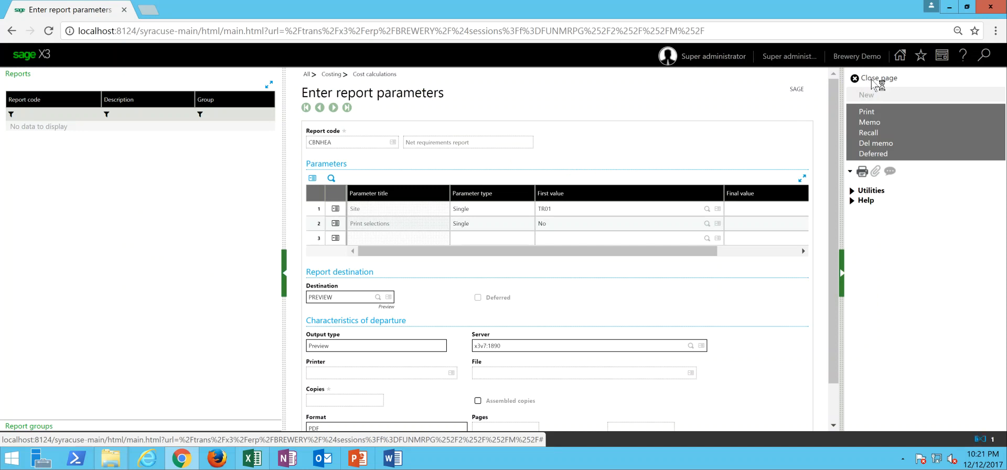
pyautogui.click(876, 78)
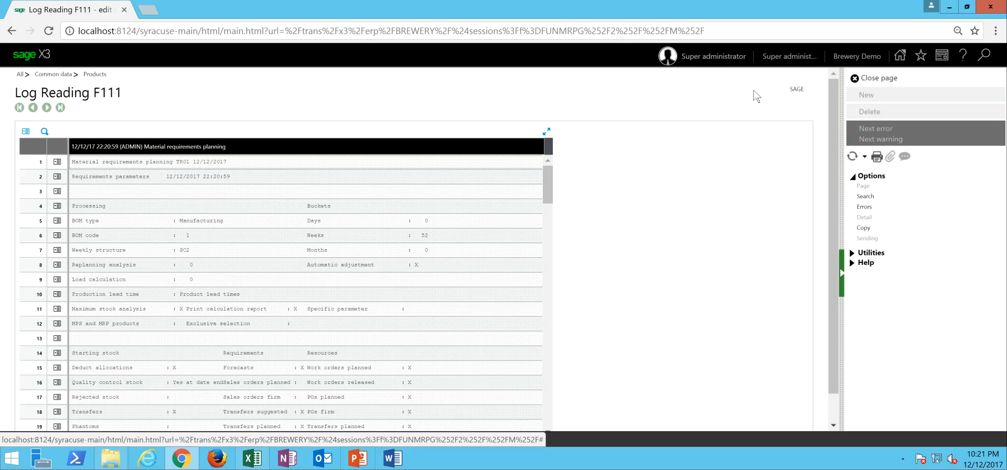
pyautogui.click(862, 79)
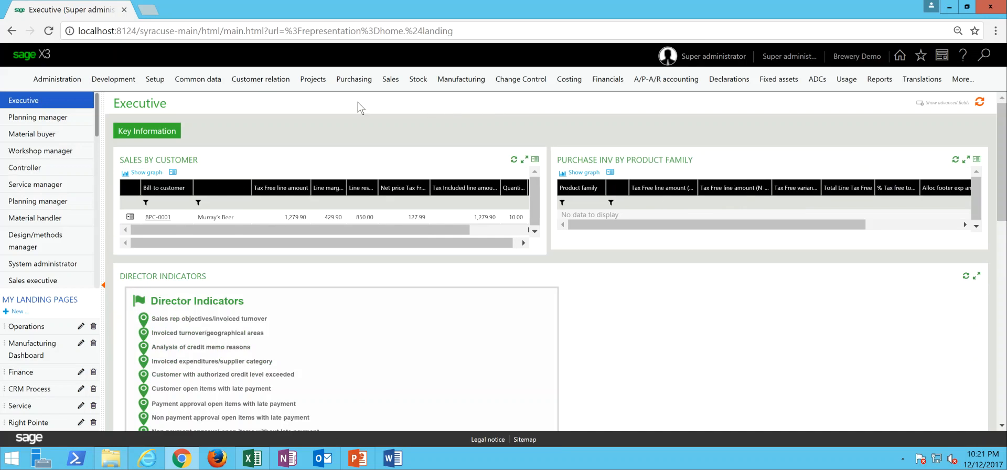
# - Open the purchasing supply grouping workbench with the INT Tap Room Order Suggestions transaction
pyautogui.click(350, 83)
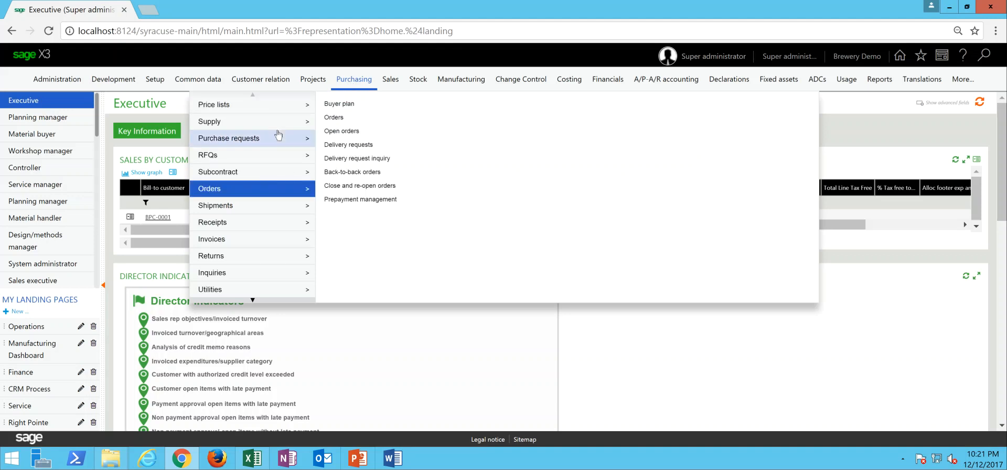
pyautogui.moveTo(280, 129)
pyautogui.click(342, 133)
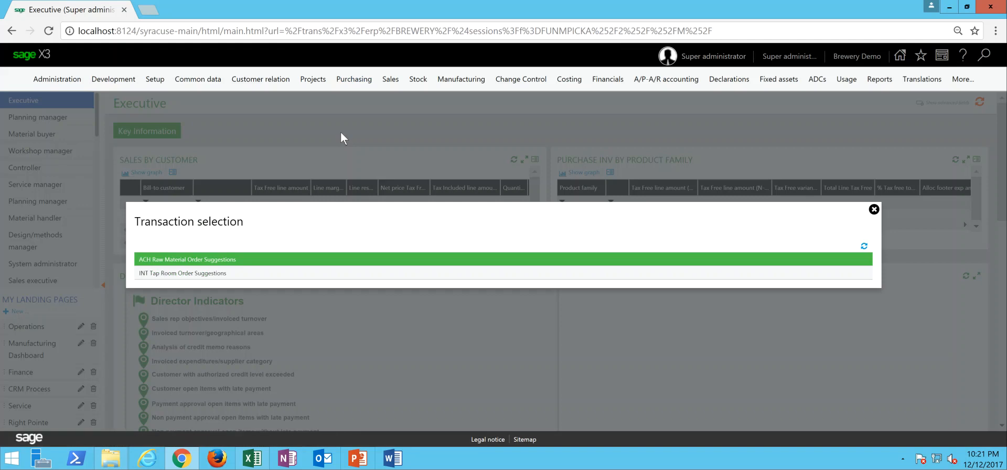
pyautogui.click(187, 273)
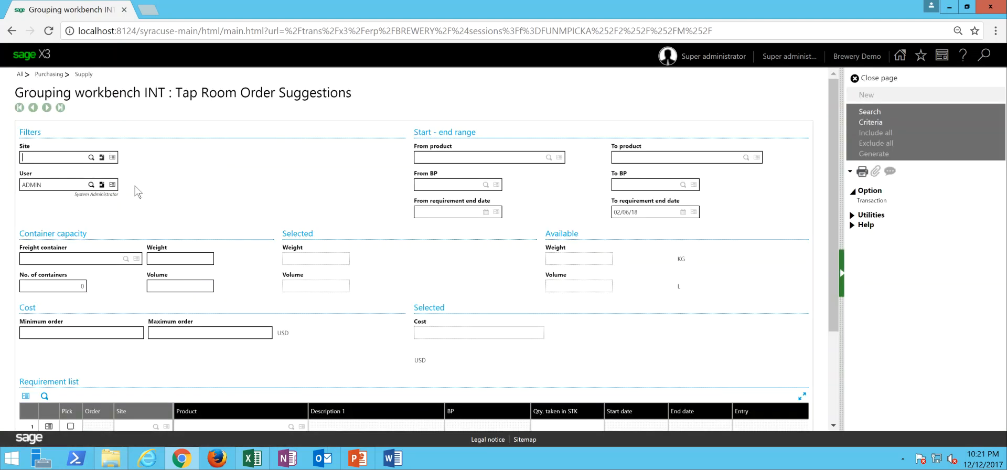
# - Search for the taproom order suggestions without a site filter and review the requirement list
pyautogui.click(878, 112)
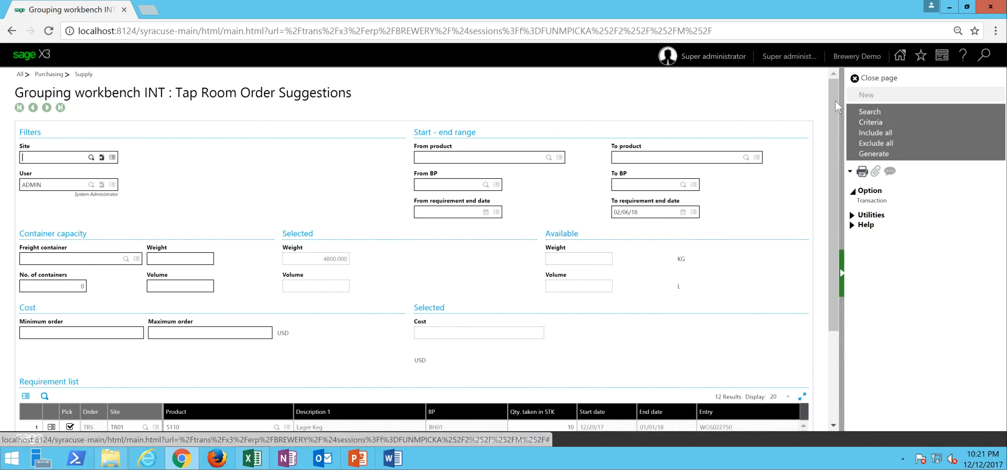
pyautogui.moveTo(834, 104); pyautogui.dragTo(838, 241)
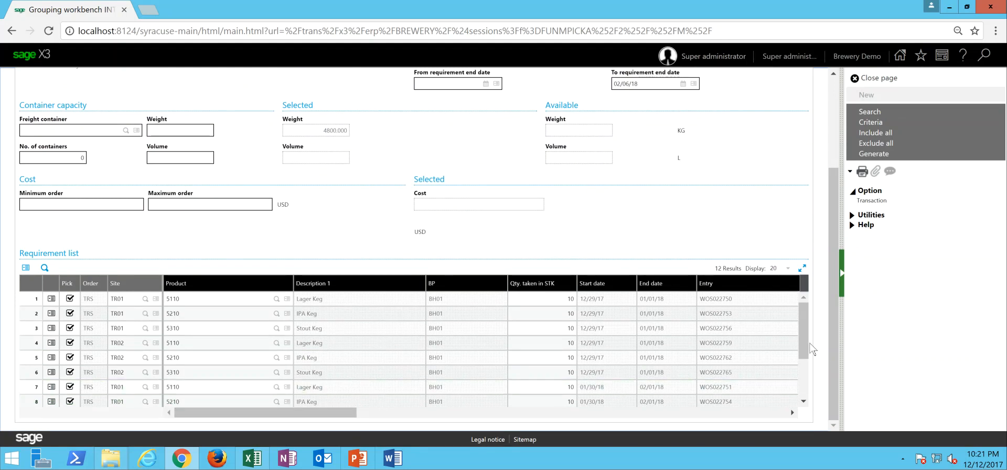
pyautogui.moveTo(808, 344); pyautogui.dragTo(808, 323)
pyautogui.moveTo(832, 179); pyautogui.dragTo(832, 212)
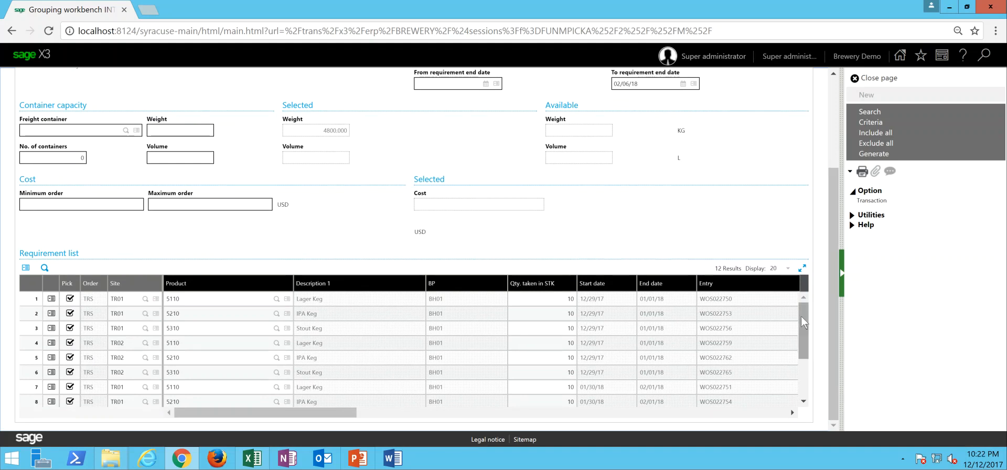
pyautogui.moveTo(802, 321); pyautogui.dragTo(807, 288)
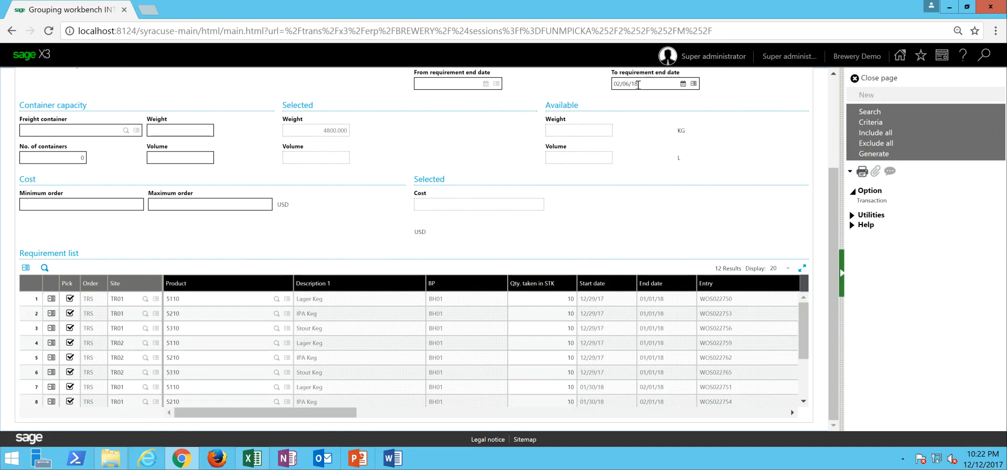
# - Set the upper limit of the requirement end date to 01/31/18 and reload the requirement list
pyautogui.click(638, 84)
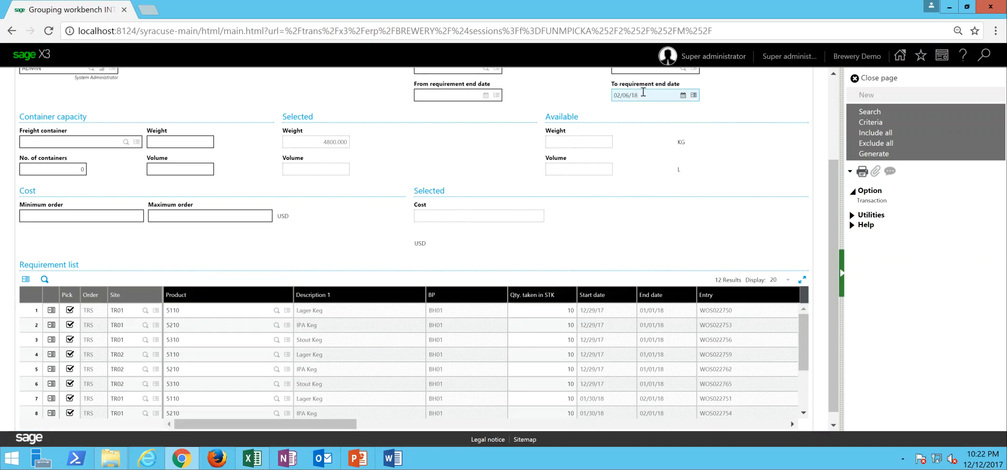
pyautogui.moveTo(650, 96); pyautogui.dragTo(602, 103)
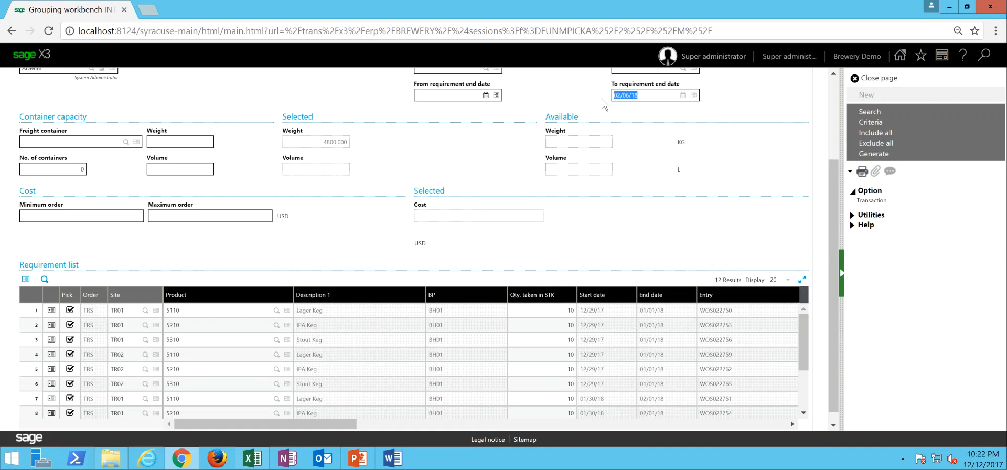
pyautogui.write('17')
pyautogui.press('Tab')
pyautogui.click(654, 96)
pyautogui.click(869, 114)
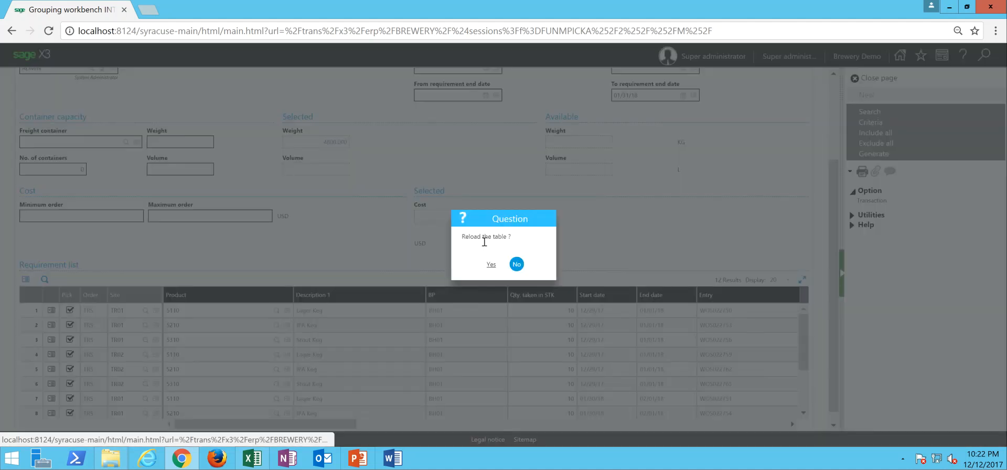
pyautogui.click(490, 265)
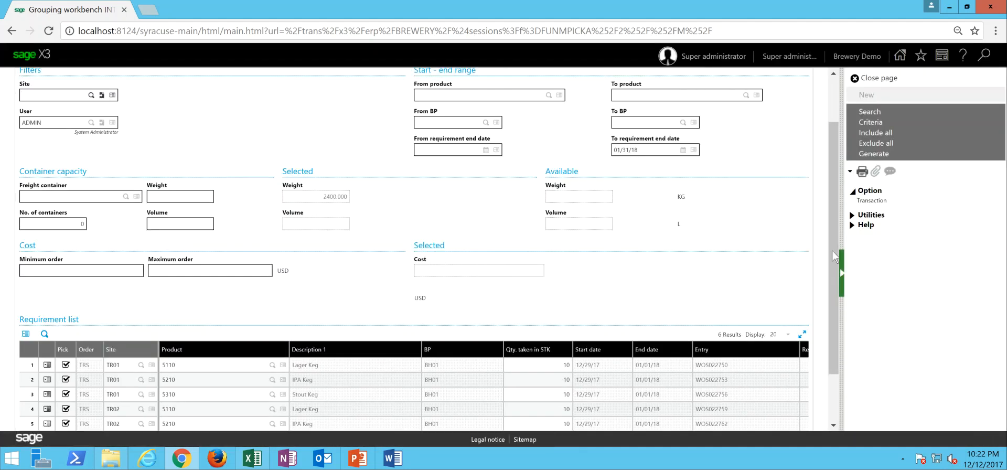
# - Check the reloaded requirement list and generate the orders for all picked keg suggestions
pyautogui.scroll(-2, 833, 261)
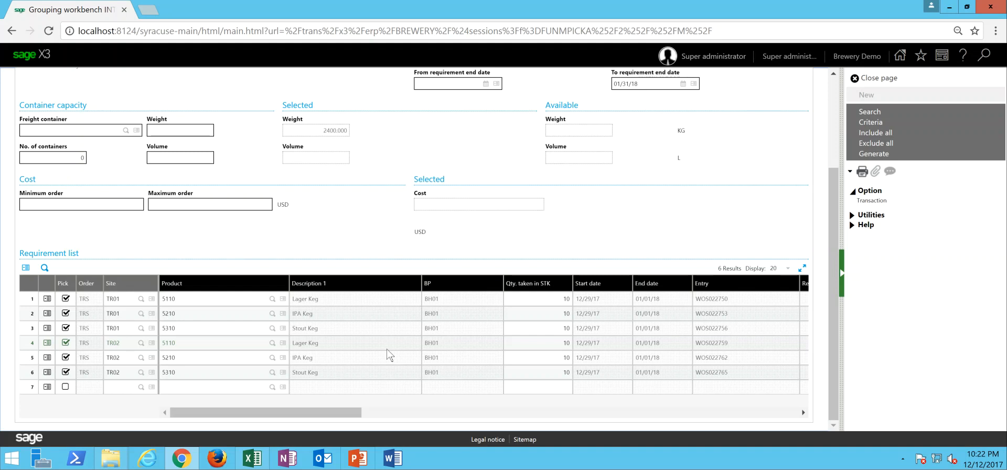
pyautogui.moveTo(835, 226); pyautogui.dragTo(831, 105)
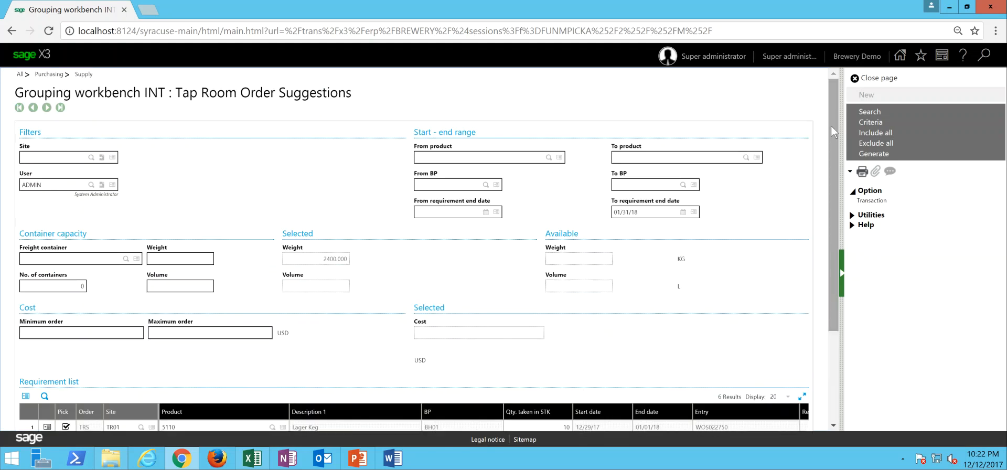
pyautogui.click(882, 158)
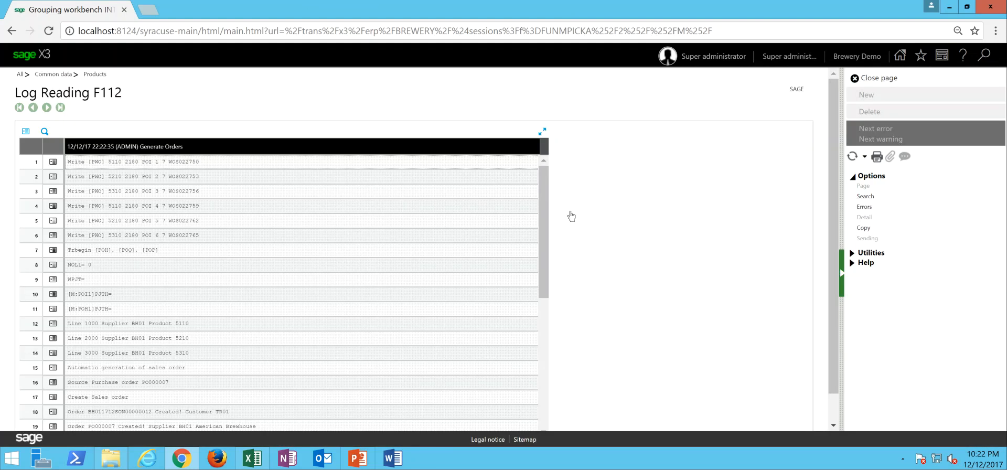
# - Examine the order generation log for the created purchase and sales orders, and close it and the grouping workbench
pyautogui.moveTo(543, 195); pyautogui.dragTo(541, 345)
pyautogui.moveTo(833, 253); pyautogui.dragTo(835, 310)
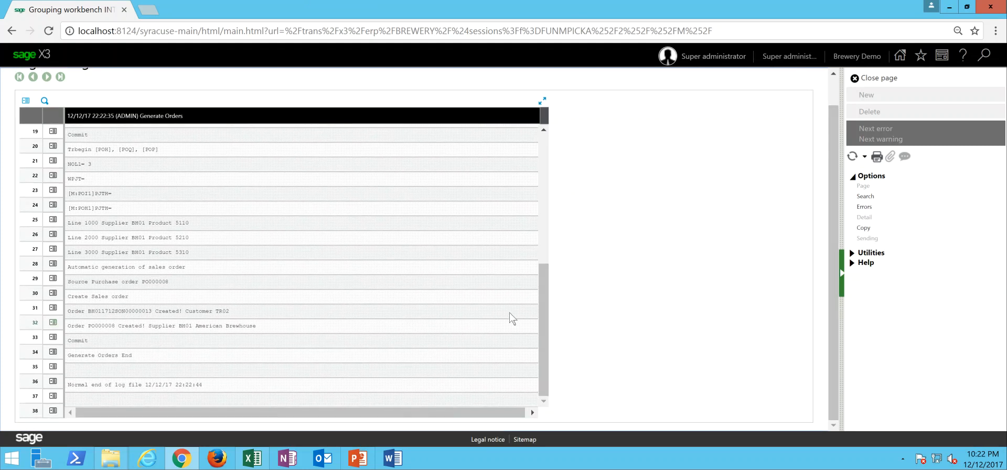
pyautogui.moveTo(543, 302); pyautogui.dragTo(542, 273)
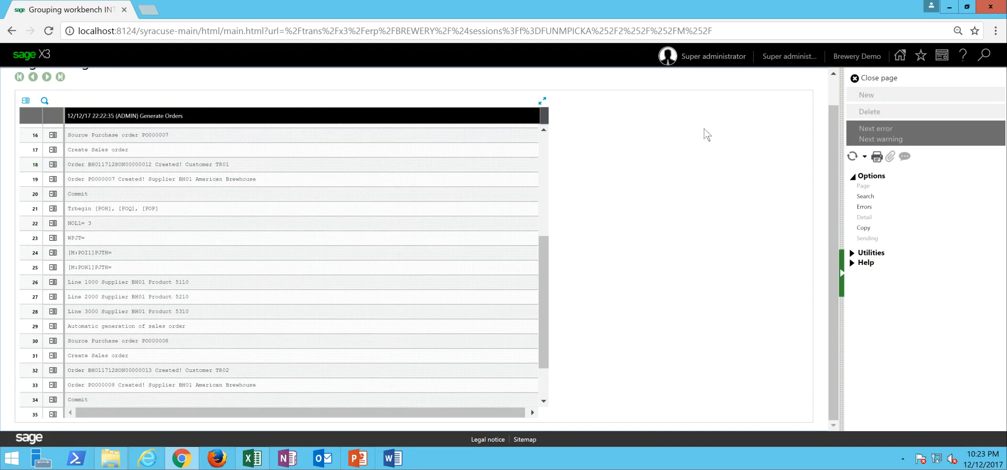
pyautogui.click(878, 80)
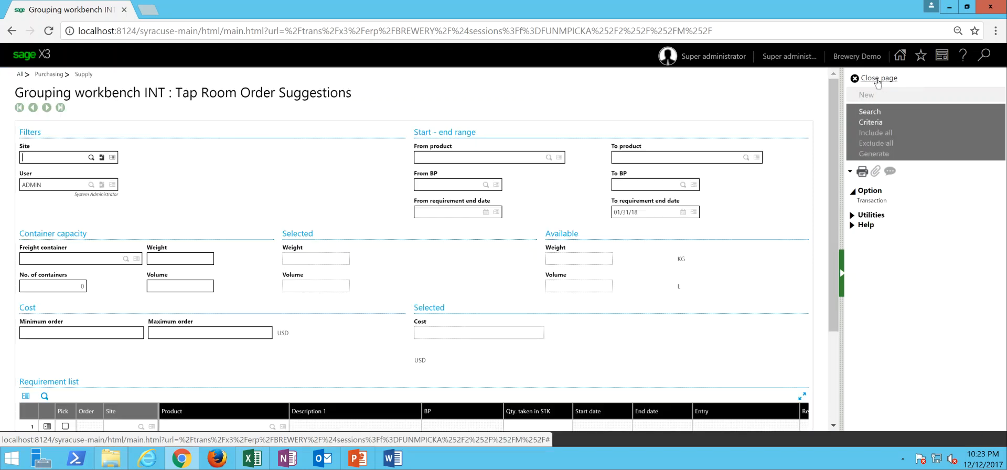
pyautogui.click(889, 80)
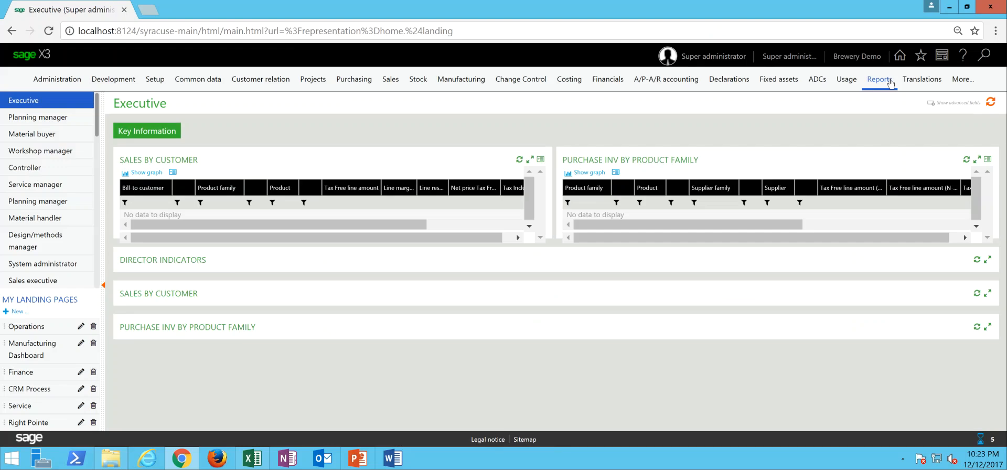
pyautogui.click(890, 82)
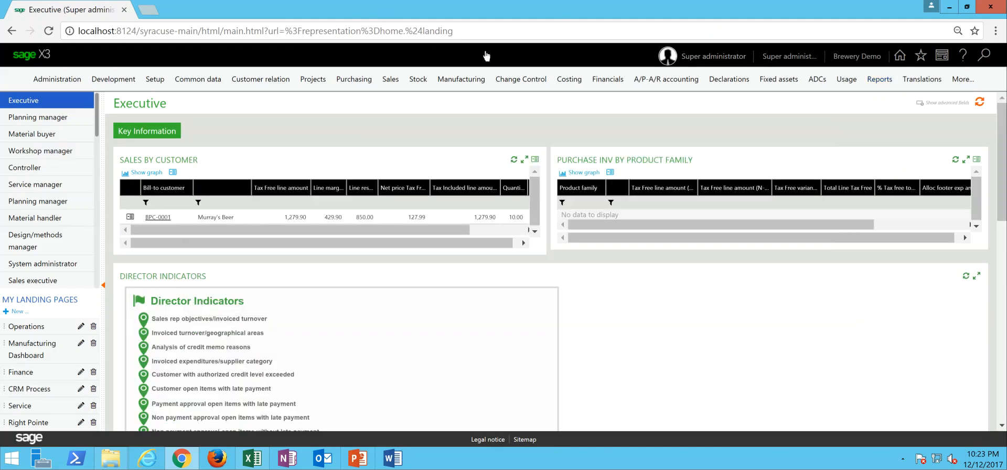
# - Open the purchase orders, examine the lines of the generated TR01 and TR02 orders to supplier BH01, and close them
pyautogui.click(358, 83)
pyautogui.click(272, 190)
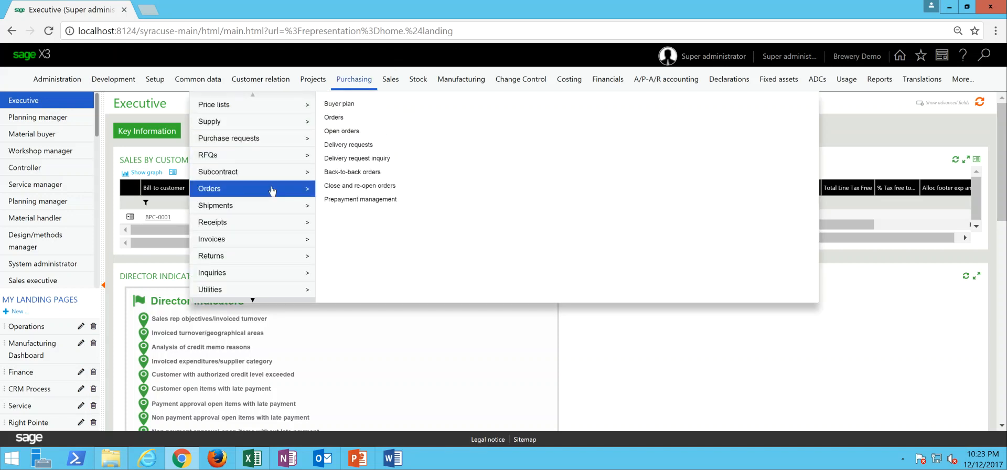
pyautogui.click(336, 118)
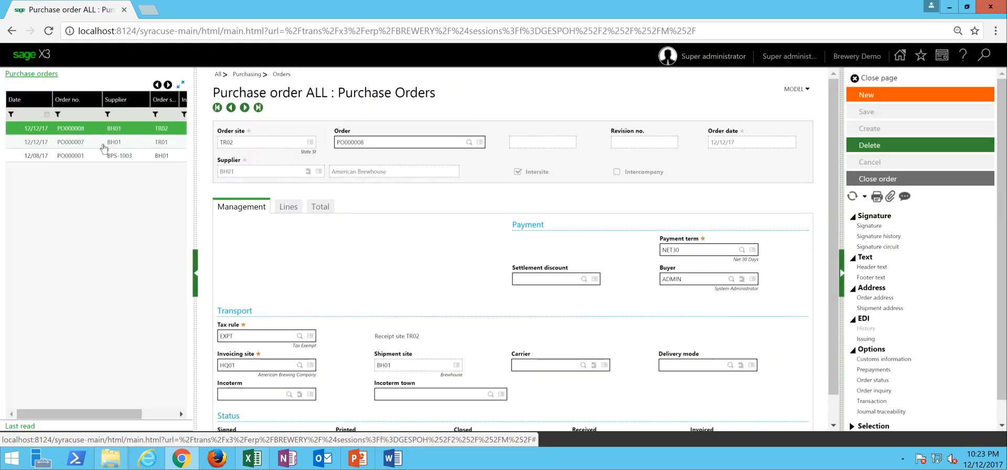
pyautogui.click(94, 145)
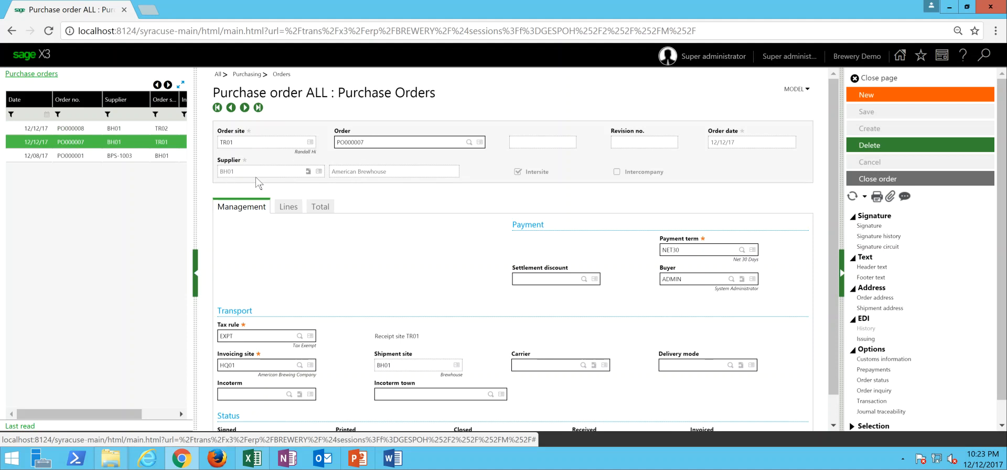
pyautogui.click(283, 206)
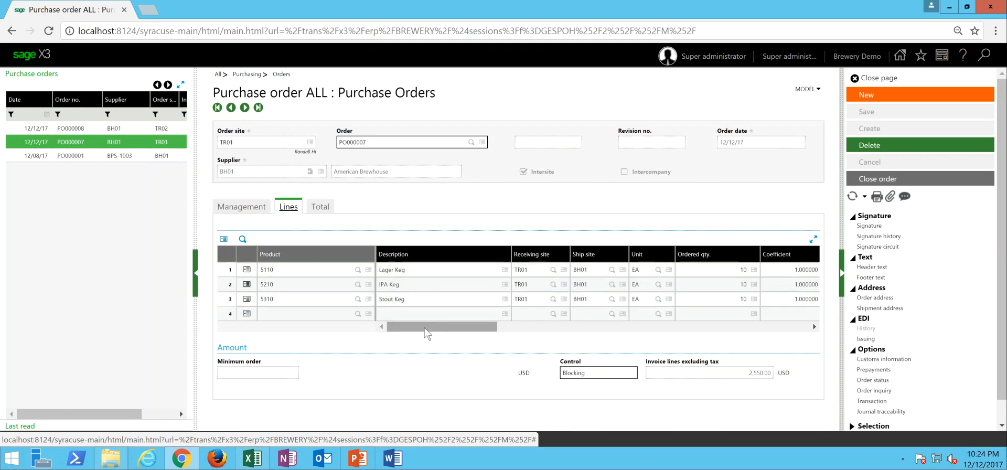
pyautogui.moveTo(425, 330)
pyautogui.mouseDown()
pyautogui.moveTo(465, 338)
pyautogui.moveTo(420, 336)
pyautogui.mouseUp()
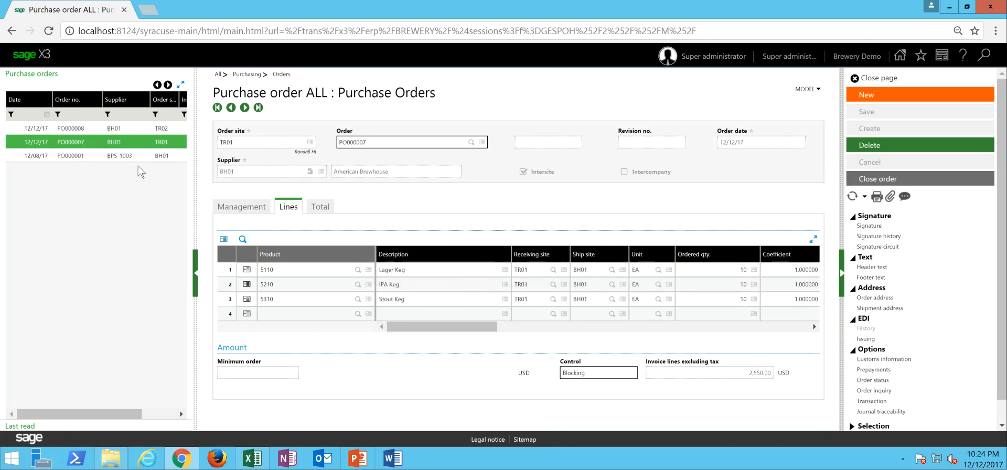
pyautogui.click(110, 133)
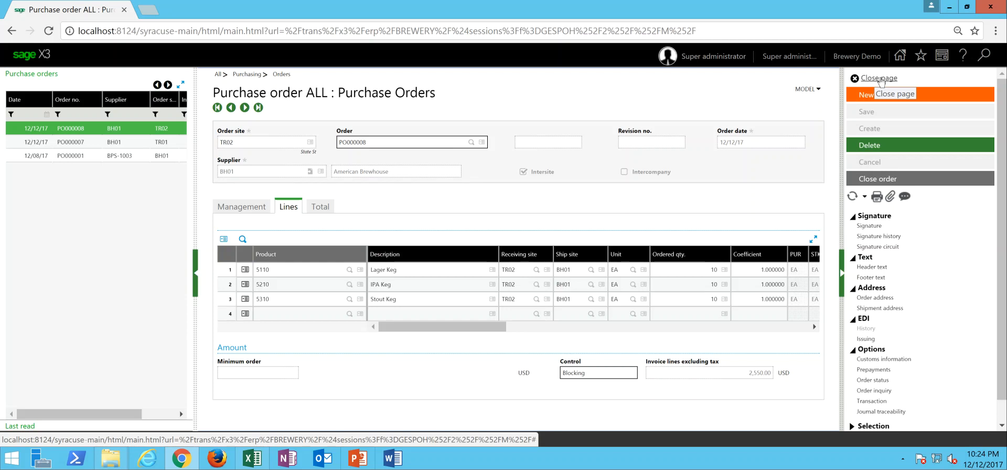
pyautogui.click(879, 79)
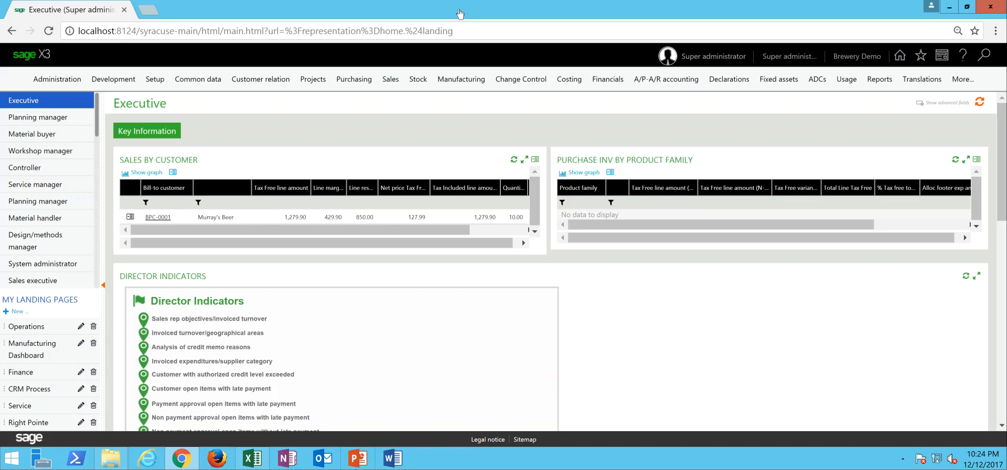
# - Run MPS processing for stock site BH01, and close the report parameters and the processing log
pyautogui.click(460, 81)
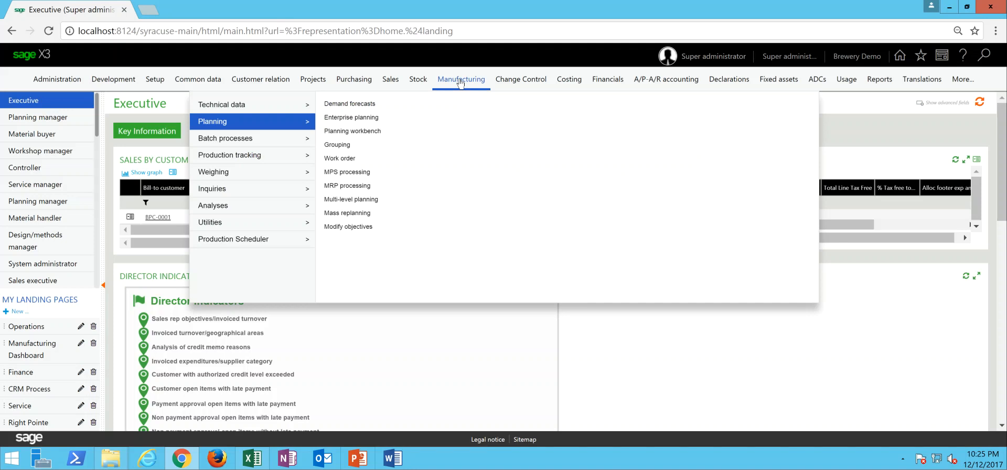
pyautogui.click(355, 176)
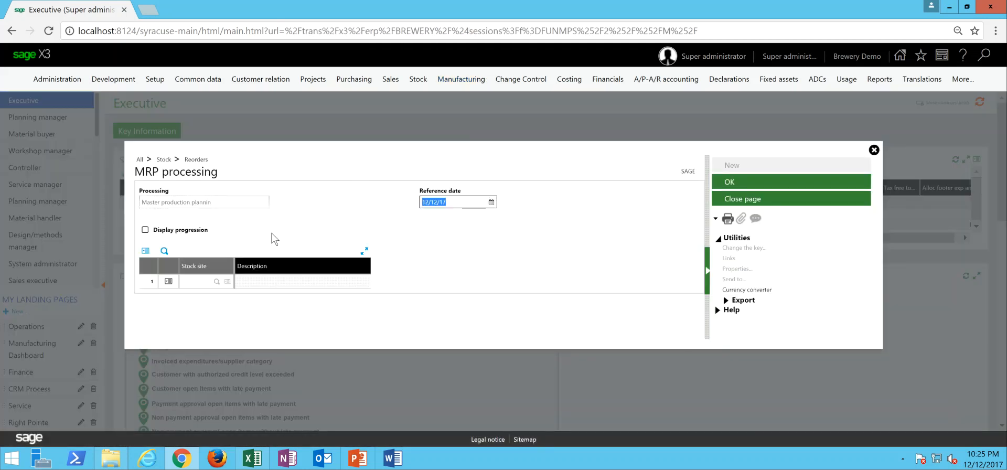
pyautogui.click(202, 281)
pyautogui.write('BH01')
pyautogui.press('Tab')
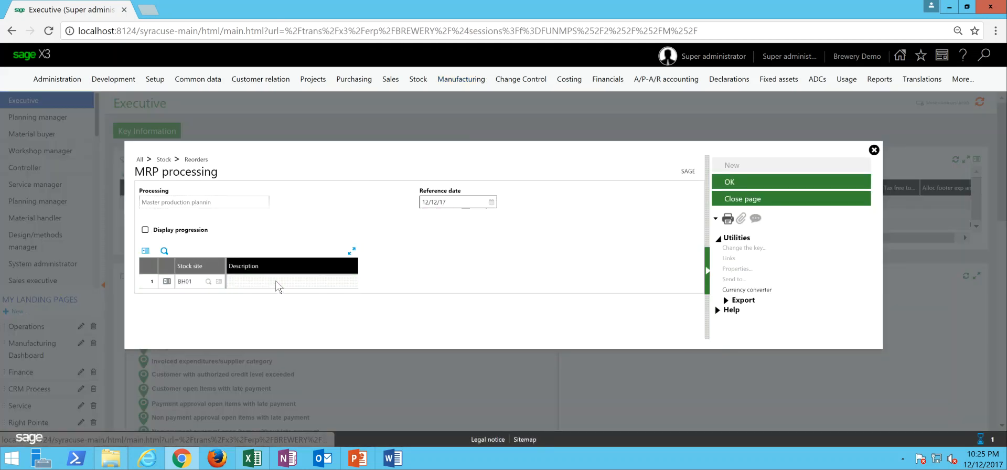
pyautogui.press('Delete')
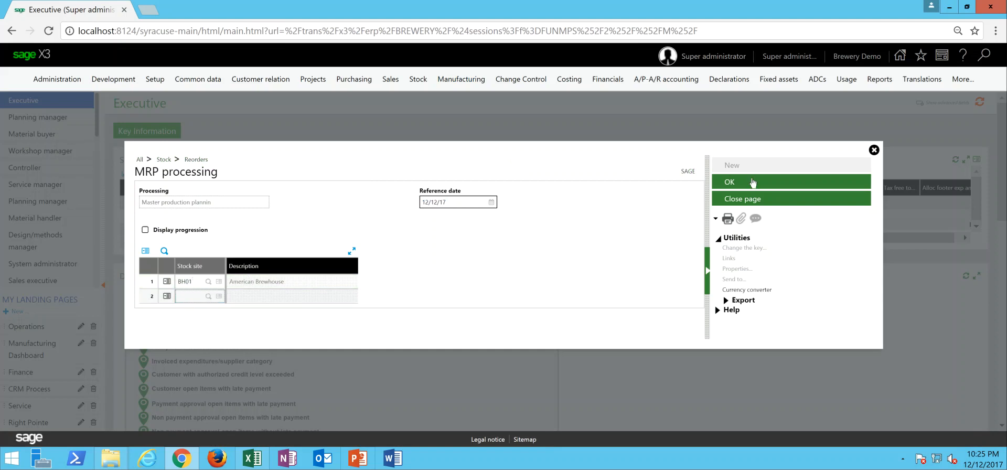
pyautogui.click(743, 184)
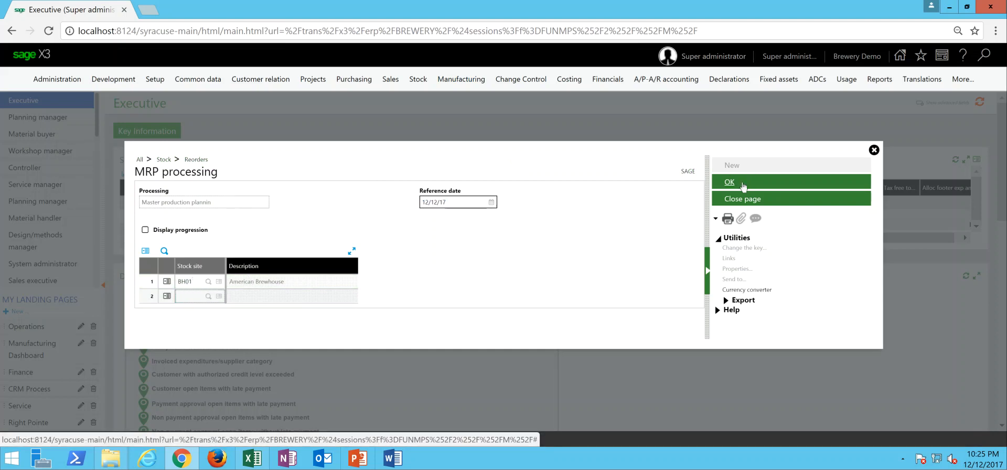
pyautogui.click(742, 184)
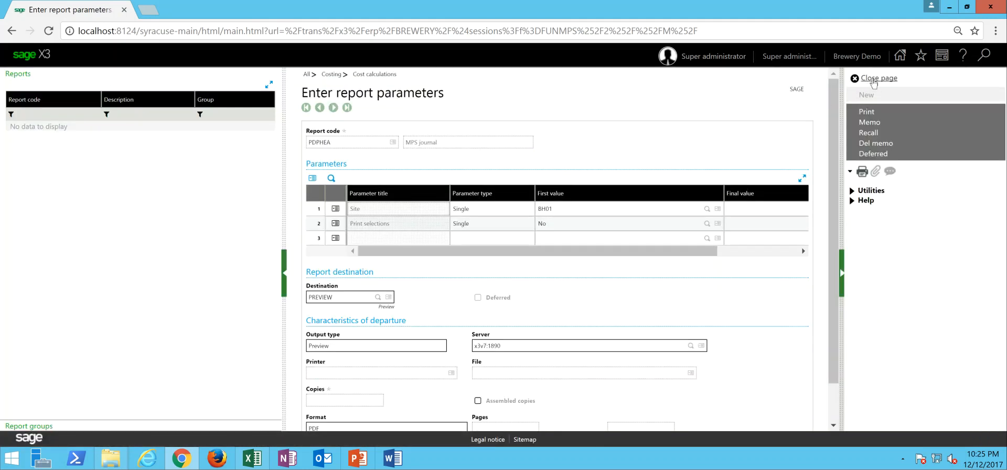
pyautogui.click(875, 78)
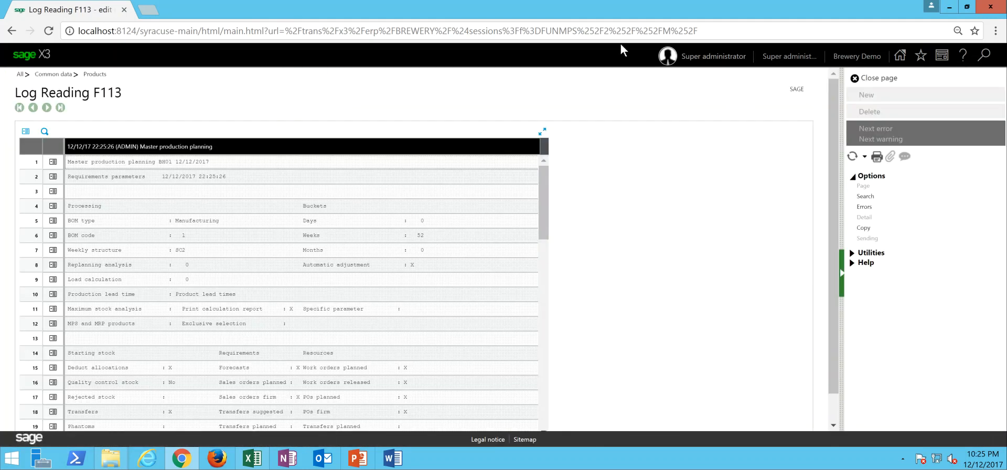
pyautogui.click(877, 78)
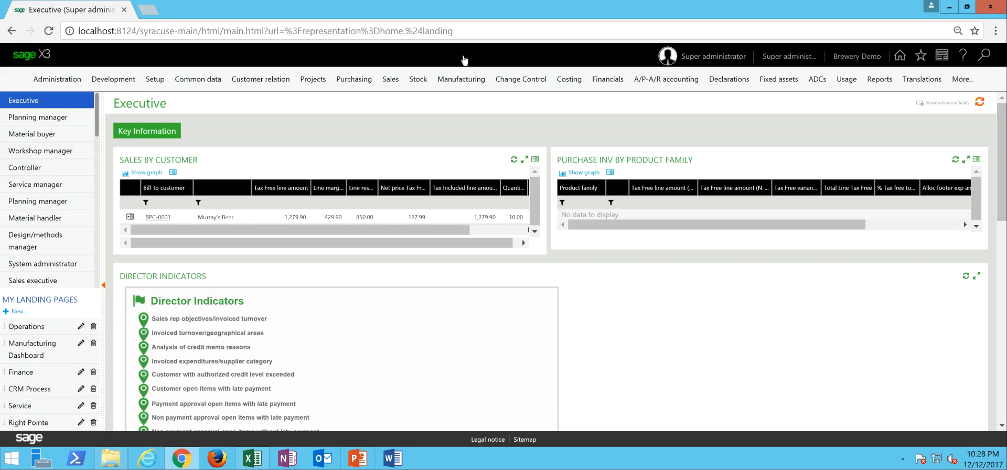
# - Load the work order suggestions for site BH01 in enterprise planning, examine the suggested keg and batch orders, and close the list
pyautogui.click(462, 84)
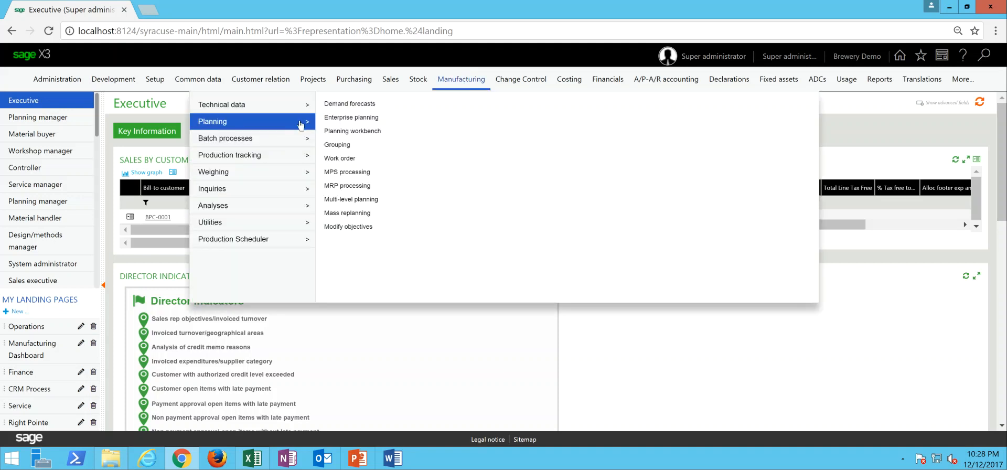
pyautogui.click(342, 119)
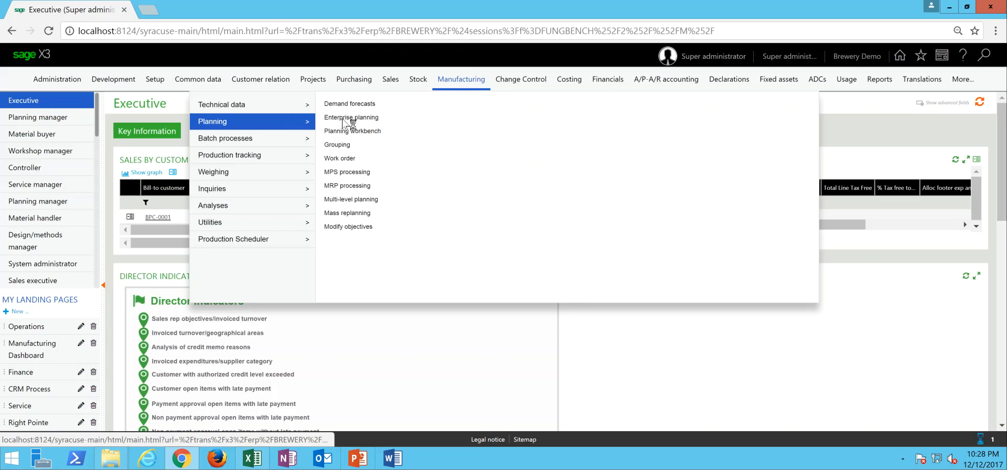
pyautogui.write('BH01')
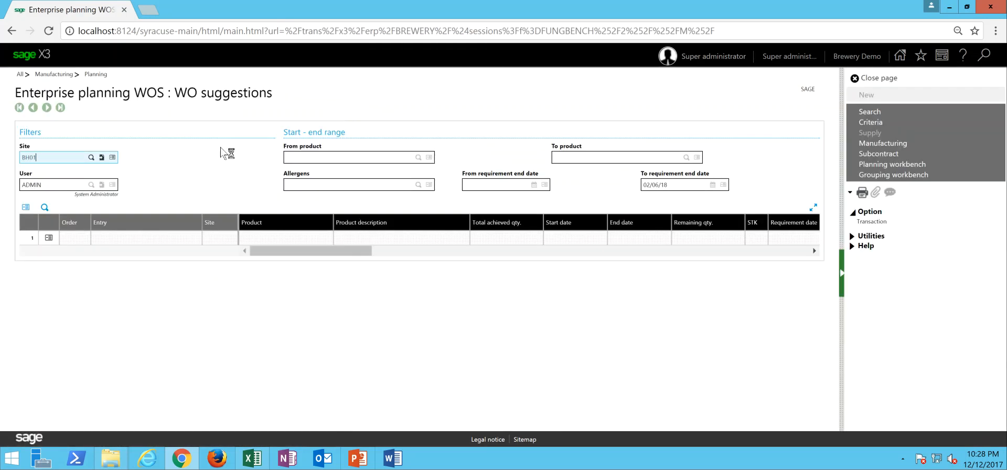
pyautogui.press('Tab')
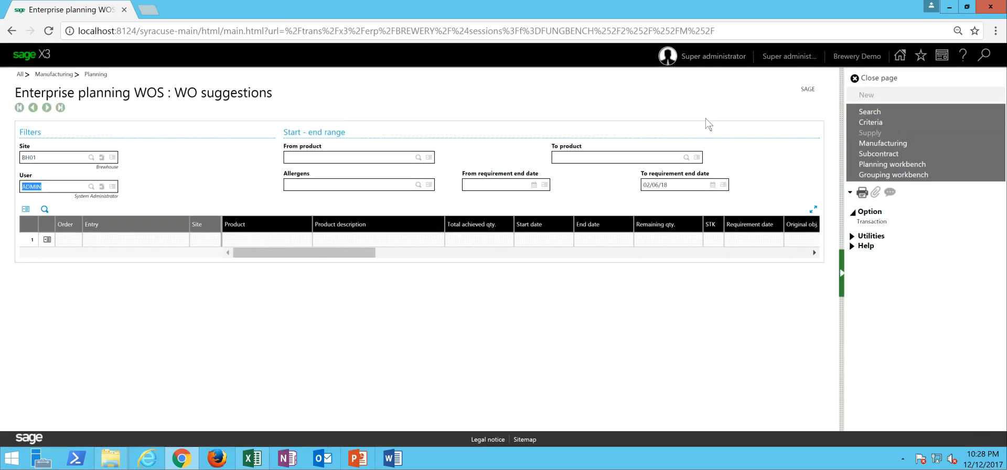
pyautogui.click(869, 112)
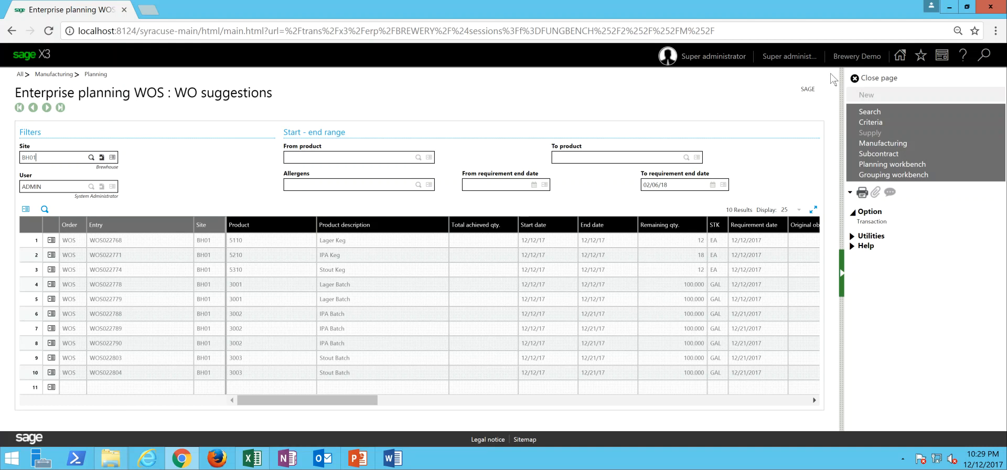
pyautogui.click(868, 78)
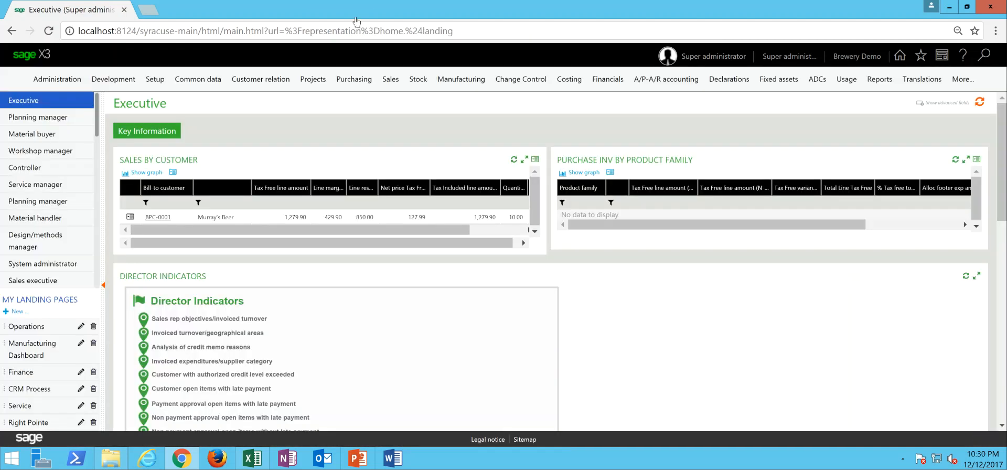
# - Run the automatic release for production site BH01, turning all suggested work orders into Planned status without a selection range
pyautogui.click(462, 82)
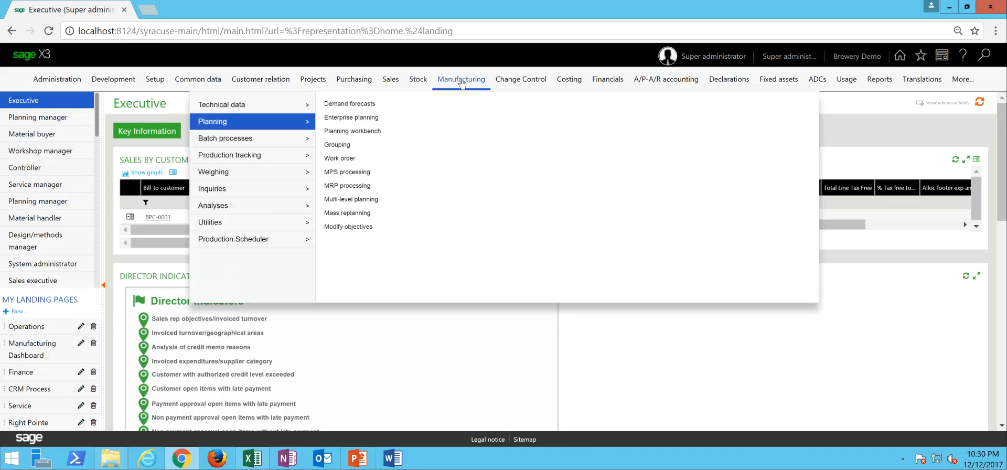
pyautogui.moveTo(277, 148)
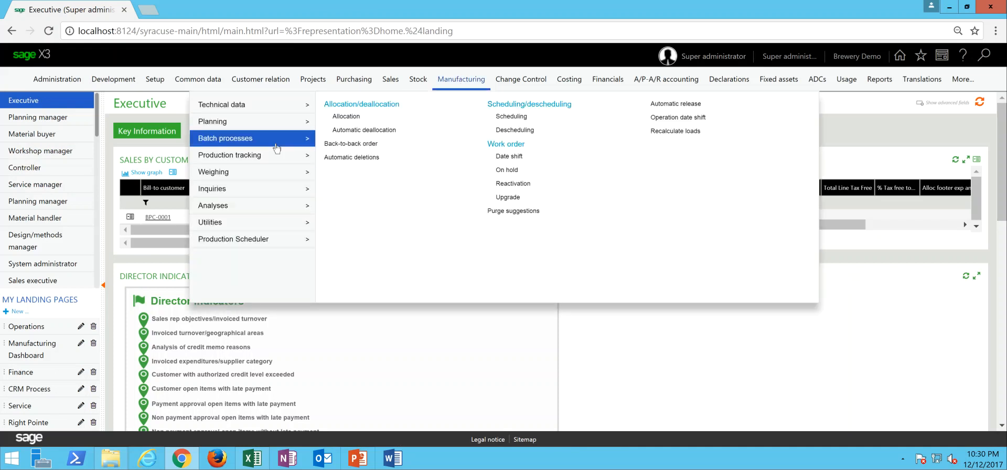
pyautogui.click(677, 104)
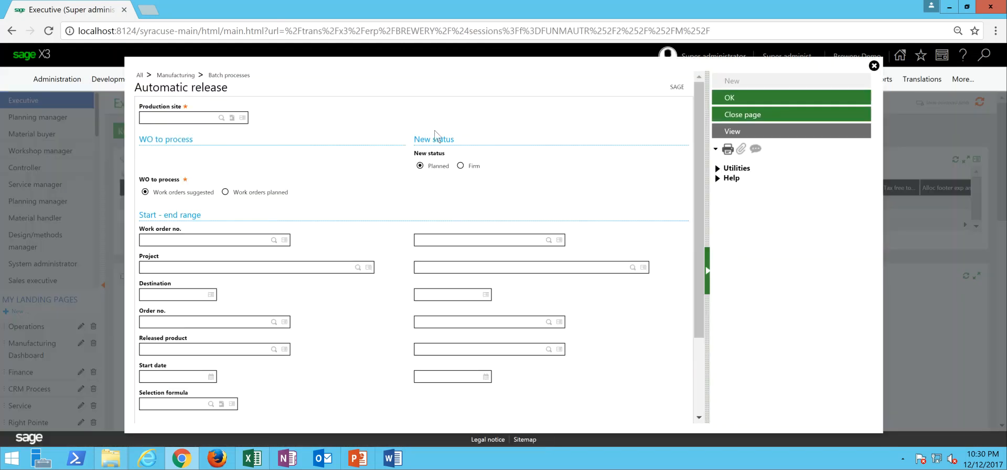
pyautogui.write('BH01')
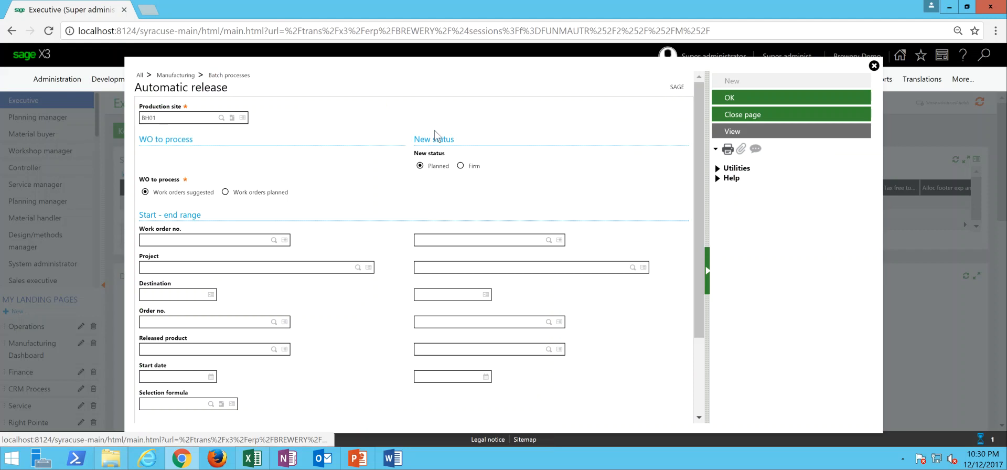
pyautogui.press('Tab')
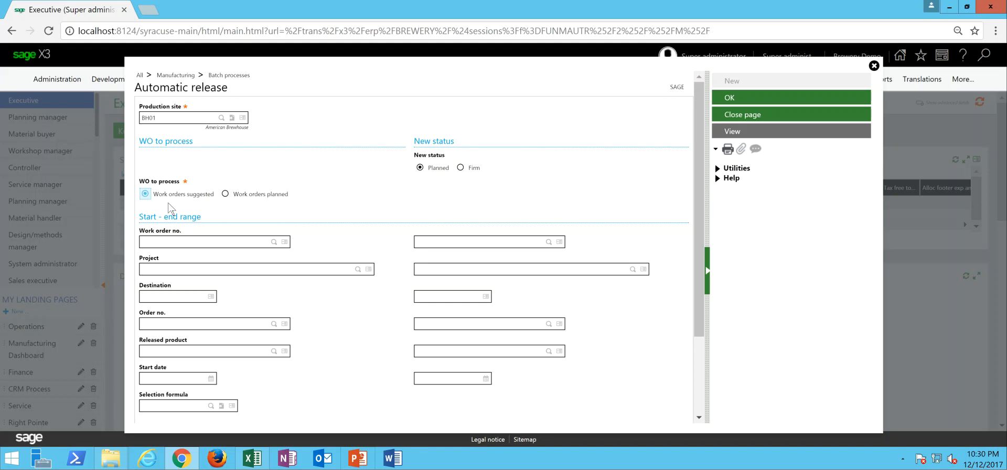
pyautogui.click(419, 168)
pyautogui.scroll(-3, 703, 246)
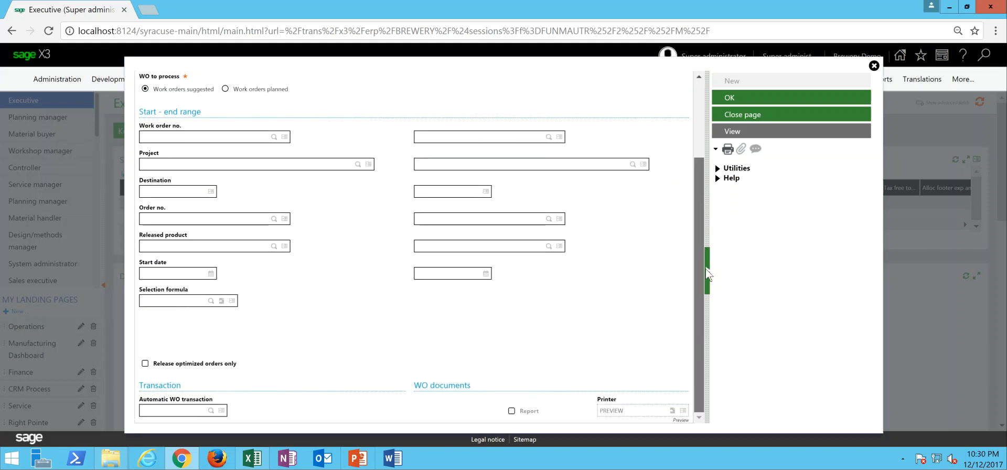
pyautogui.click(736, 101)
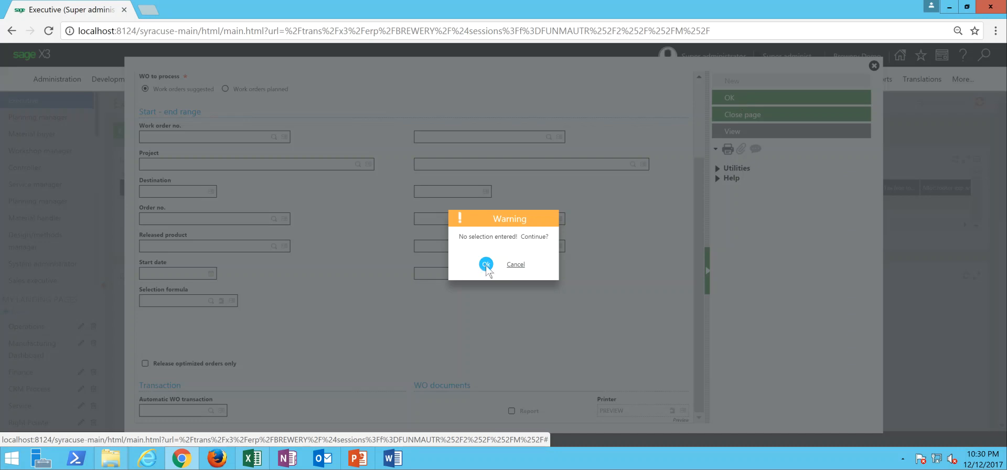
pyautogui.click(486, 264)
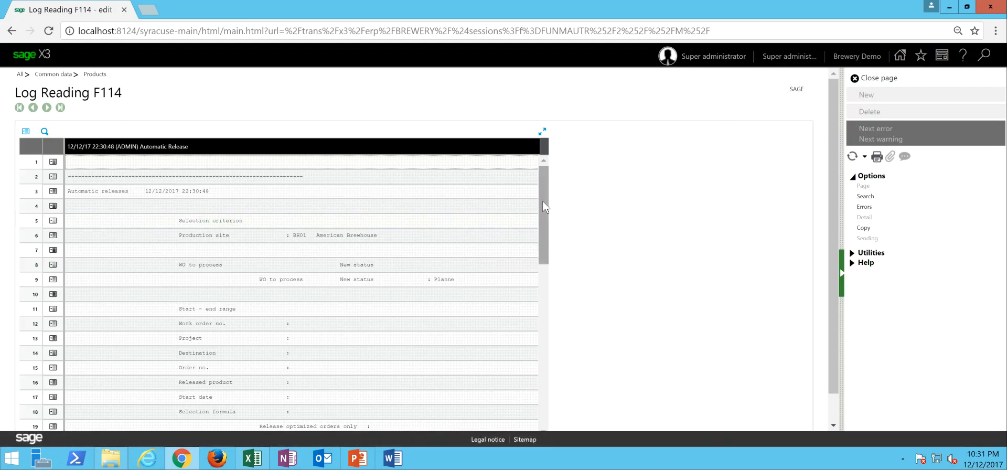
# - Examine the automatic release log through to its end and close it
pyautogui.moveTo(544, 207); pyautogui.dragTo(555, 344)
pyautogui.moveTo(540, 294); pyautogui.dragTo(549, 171)
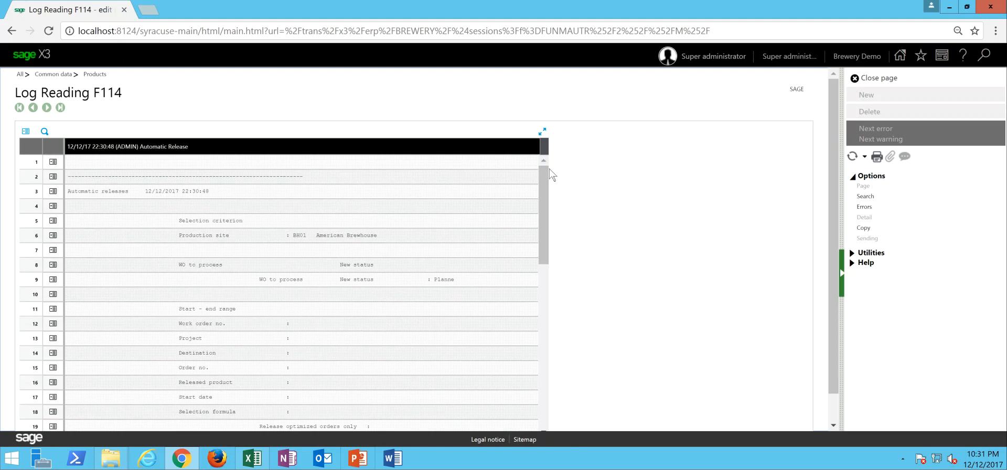
pyautogui.click(884, 79)
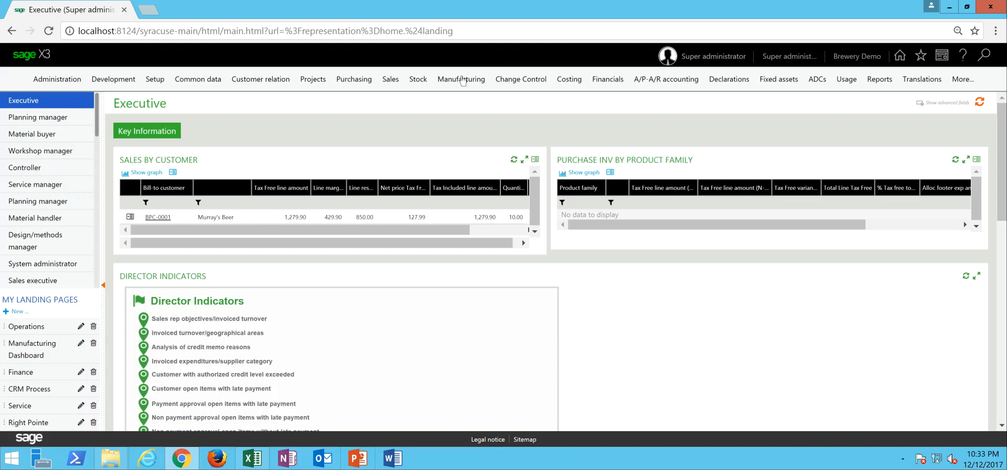
# - Open automatic work order scheduling and set the production site to BH01 and the end date limit to 12/31/17
pyautogui.click(463, 80)
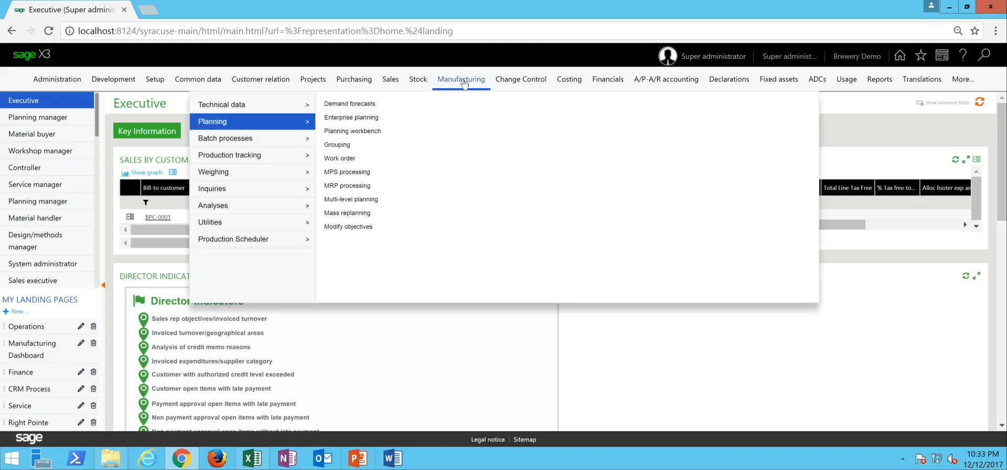
pyautogui.moveTo(292, 145)
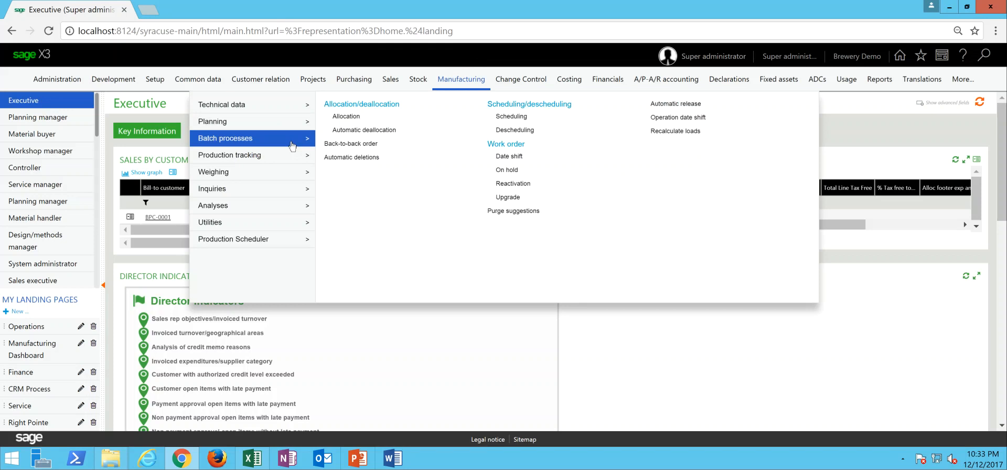
pyautogui.click(519, 117)
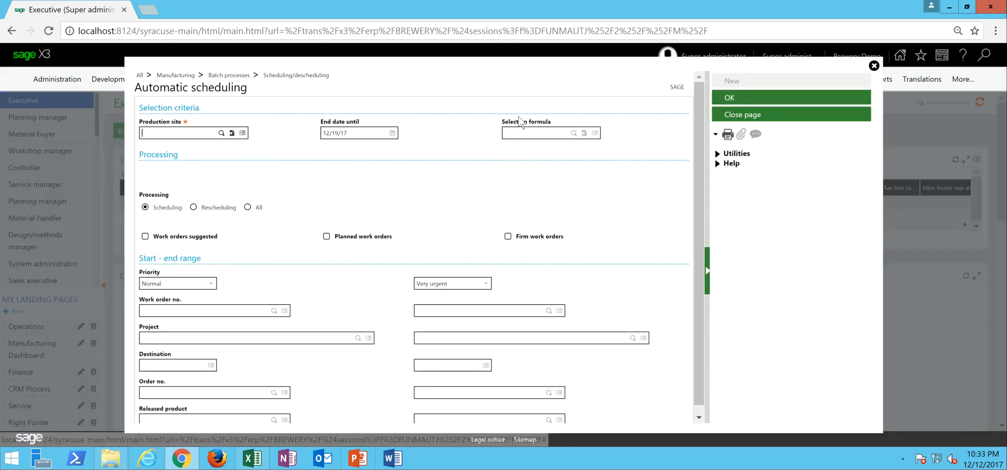
pyautogui.write('BH01')
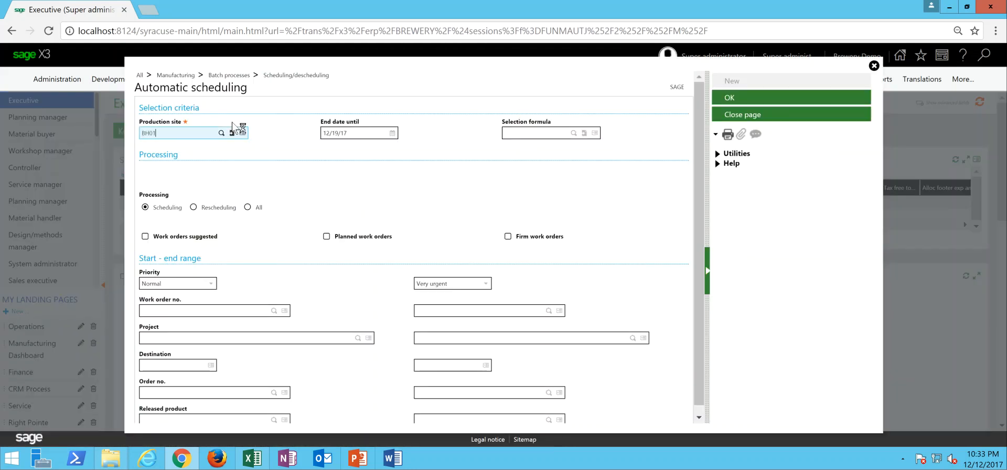
pyautogui.press('Tab')
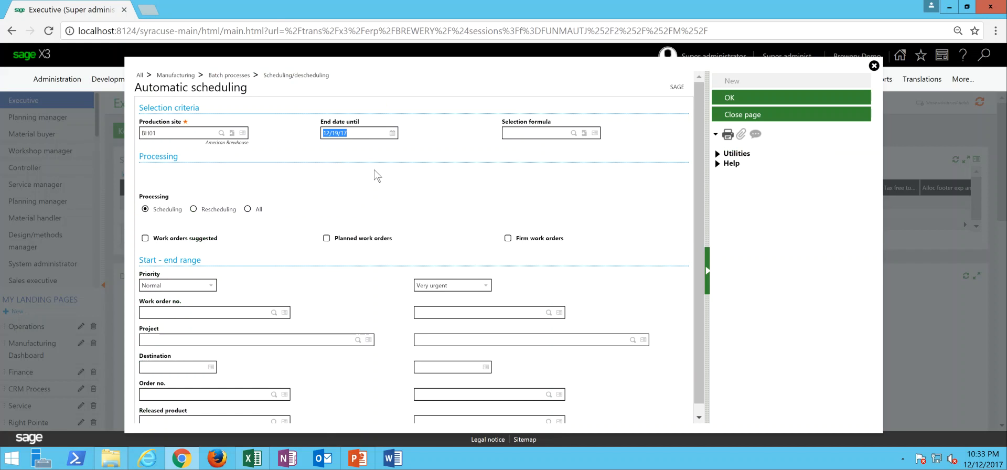
pyautogui.write('123117')
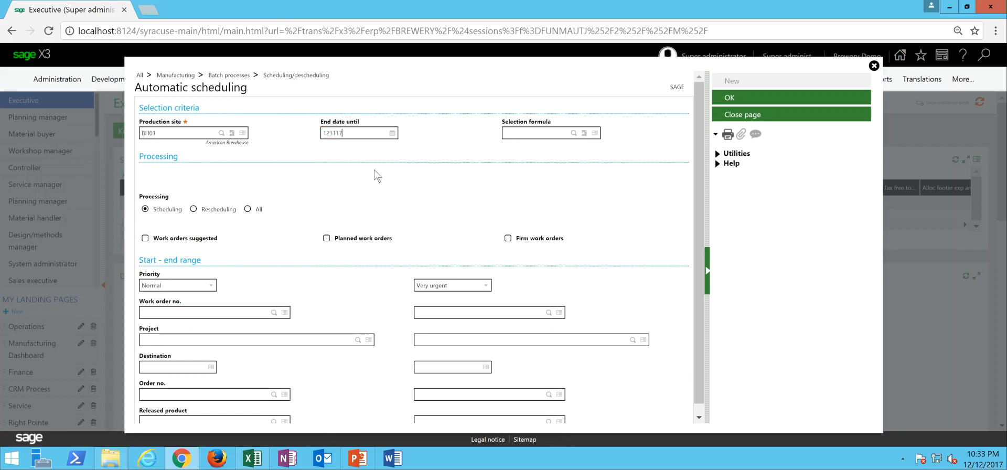
pyautogui.press('Tab')
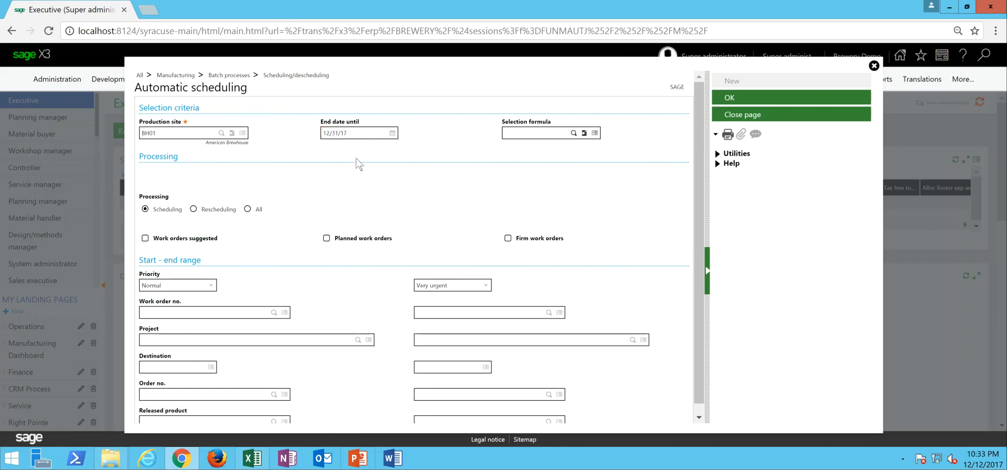
# - Run the scheduling with processing set to All for planned work orders only, and check the resulting log
pyautogui.click(247, 210)
pyautogui.click(326, 238)
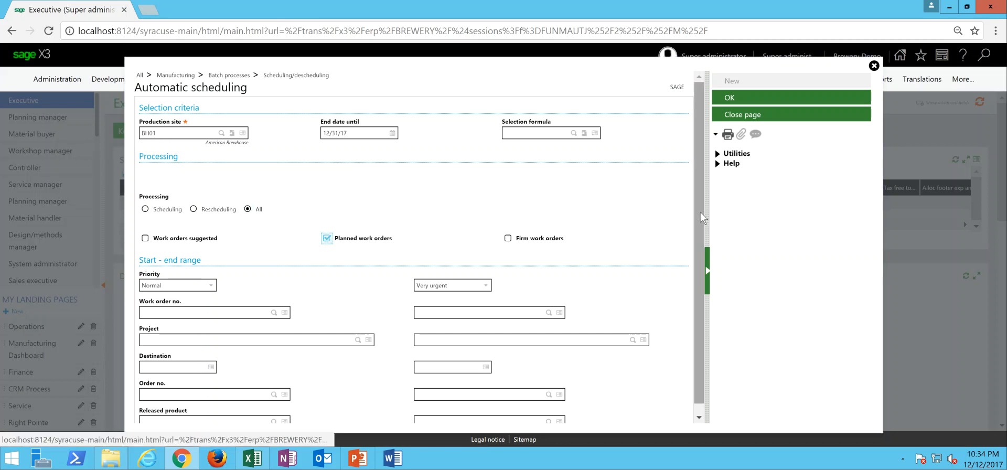
pyautogui.scroll(-1, 708, 275)
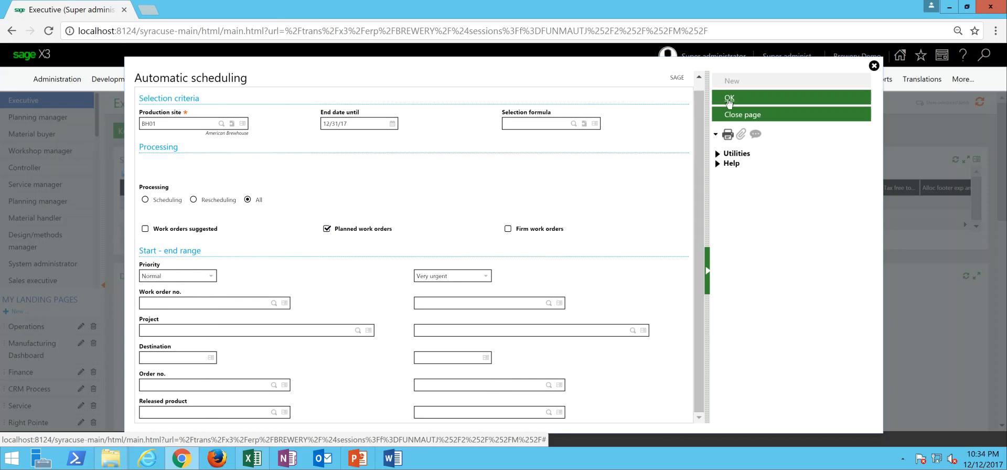
pyautogui.click(728, 99)
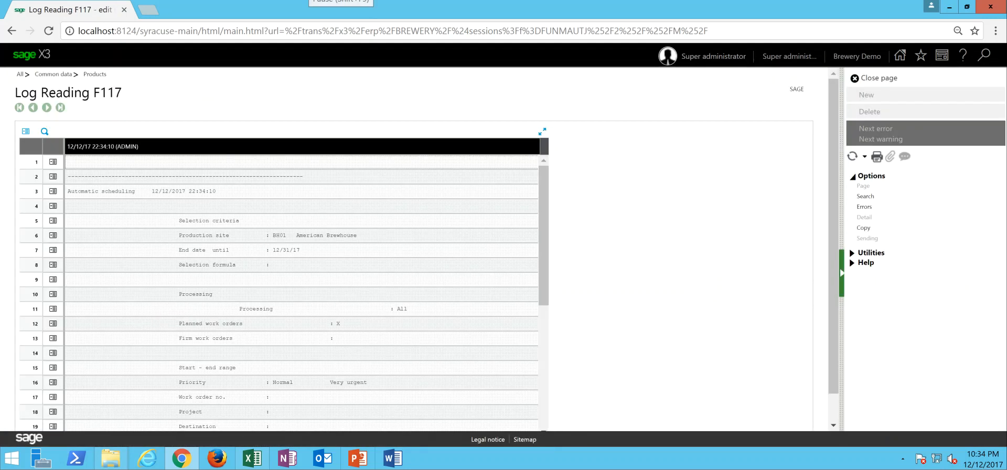
pyautogui.moveTo(542, 179); pyautogui.dragTo(554, 315)
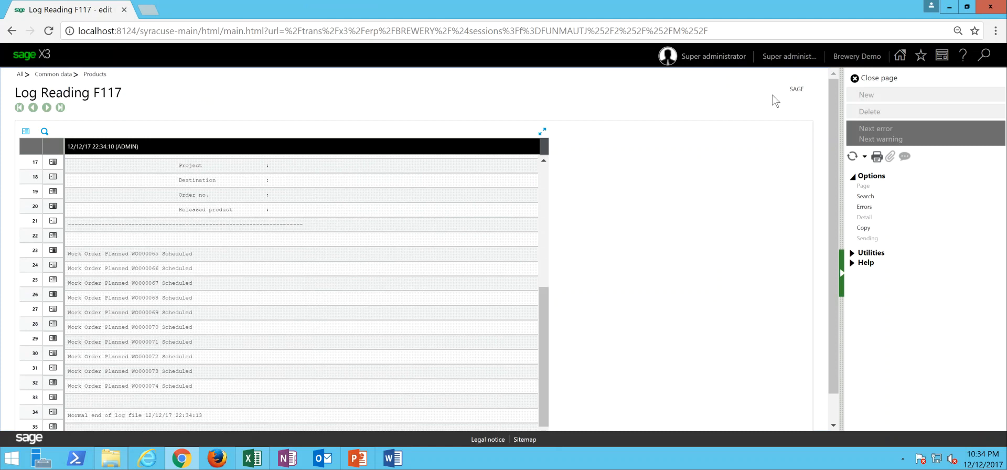
# - Close the scheduling log and open the manufacturing work centers
pyautogui.click(881, 83)
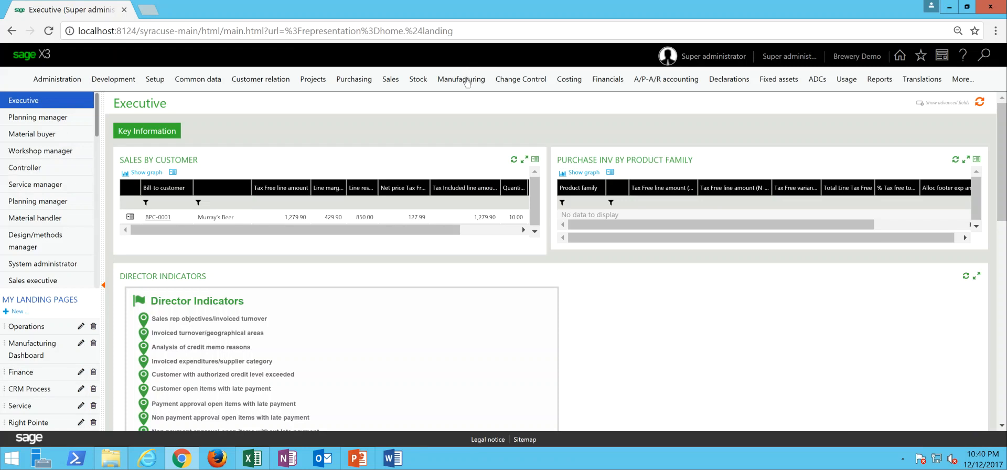
pyautogui.click(461, 79)
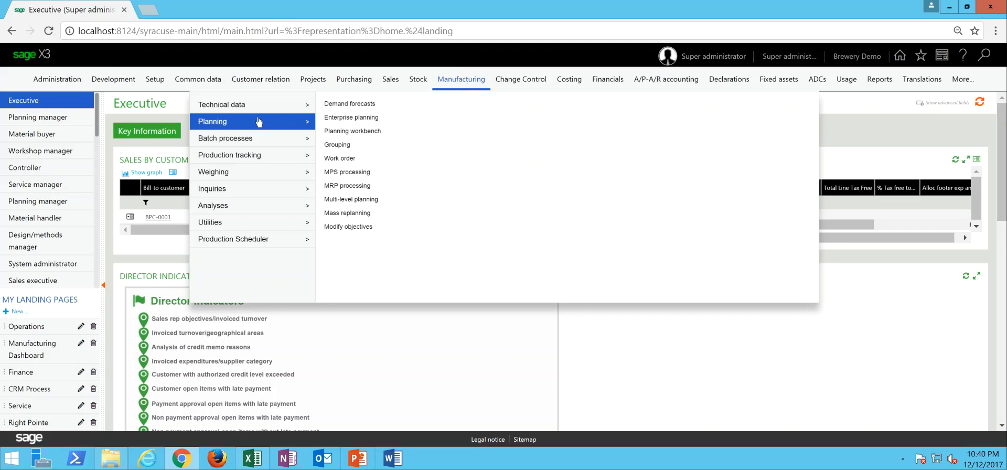
pyautogui.moveTo(260, 113)
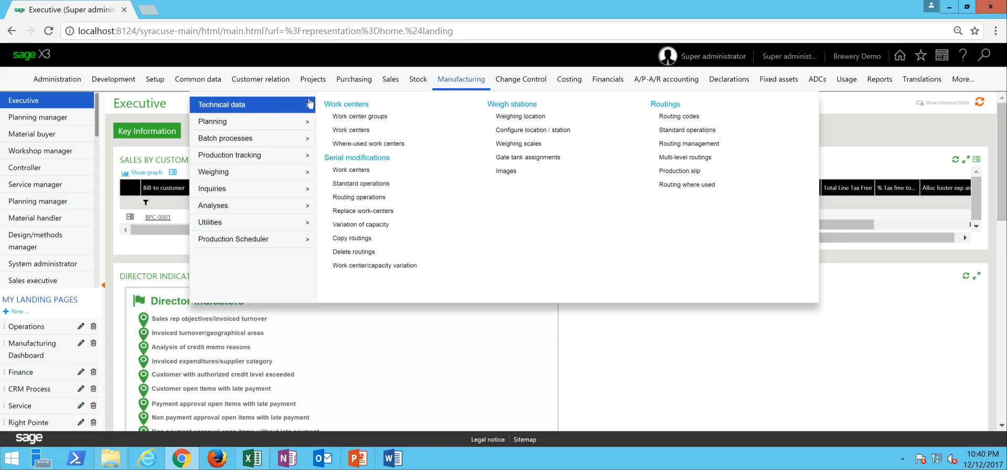
pyautogui.click(361, 131)
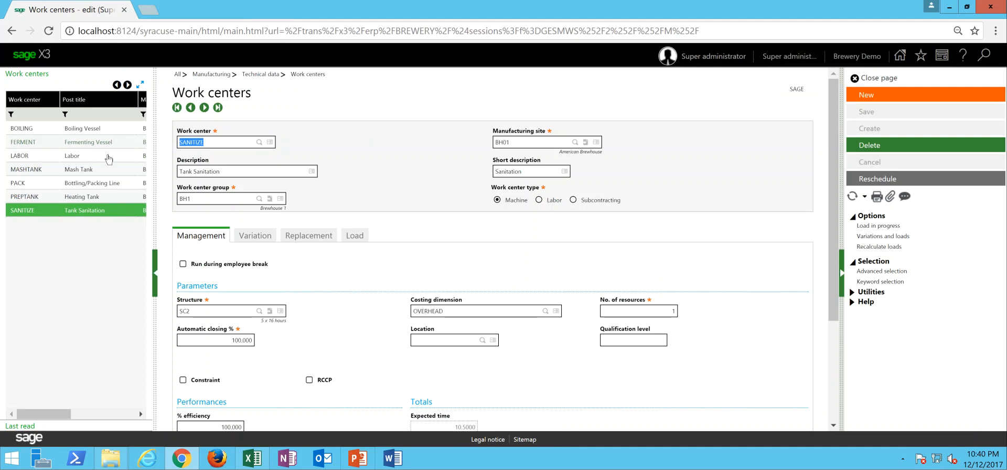
# - Review the management parameters and number of resources of the heating tank, mash tank, boiling, fermenting, packing and sanitation work centers
pyautogui.click(84, 197)
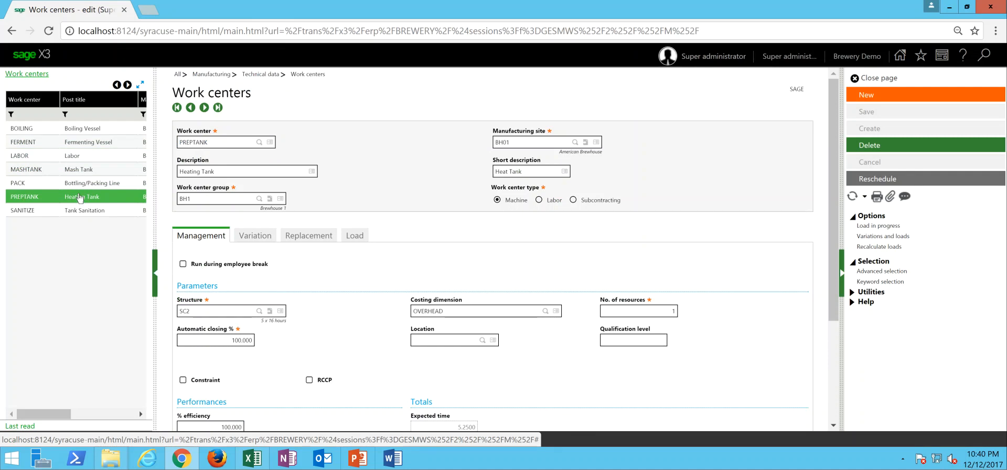
pyautogui.click(90, 170)
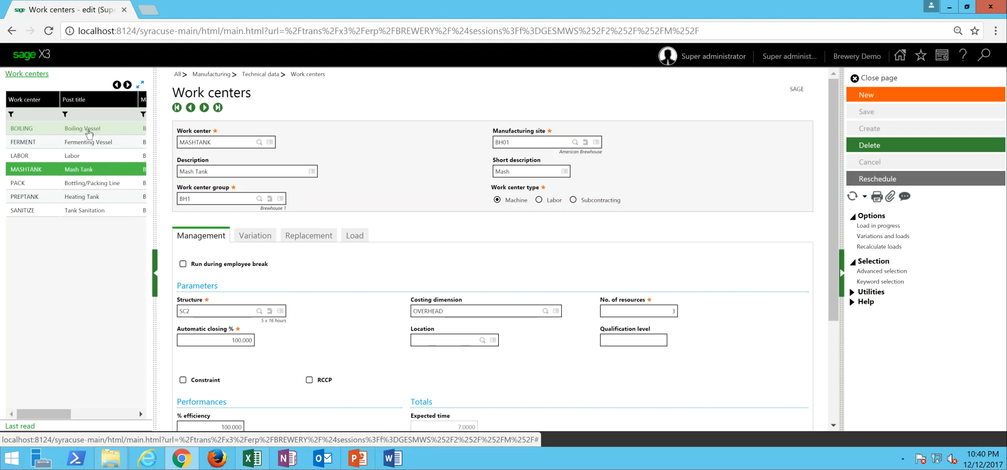
pyautogui.click(88, 131)
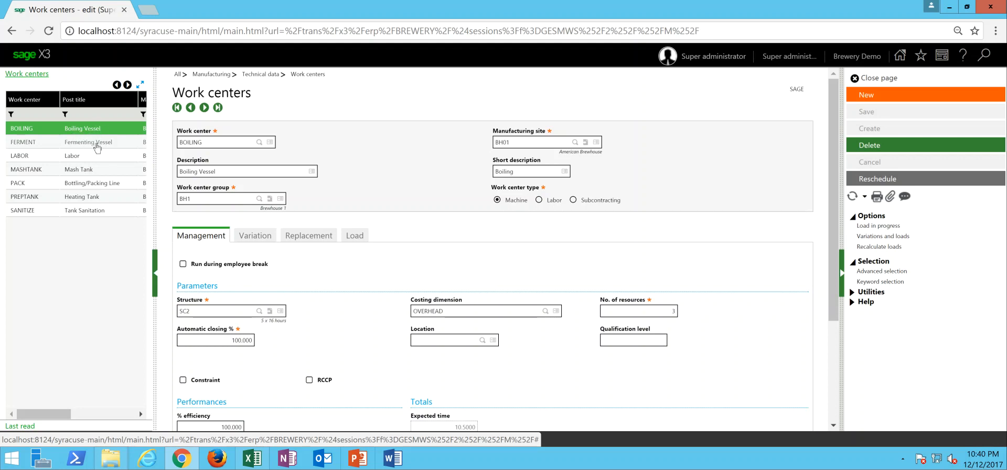
pyautogui.click(97, 144)
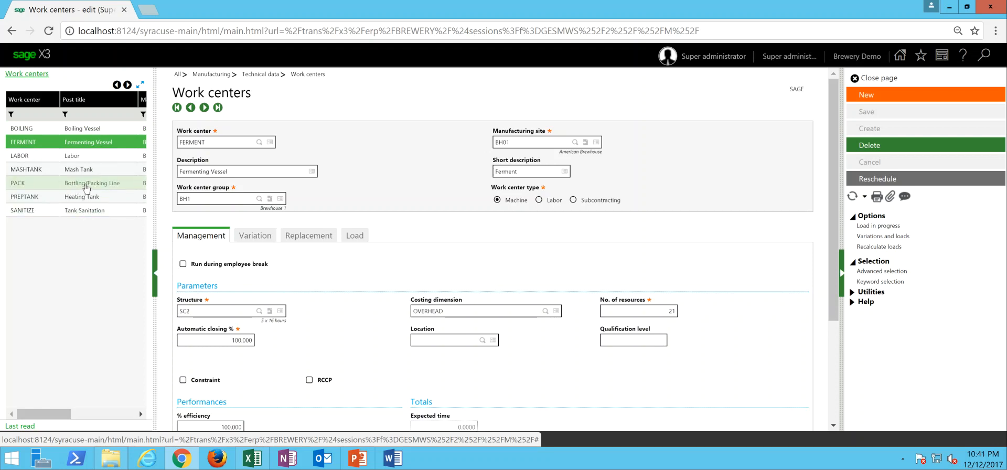
pyautogui.click(87, 186)
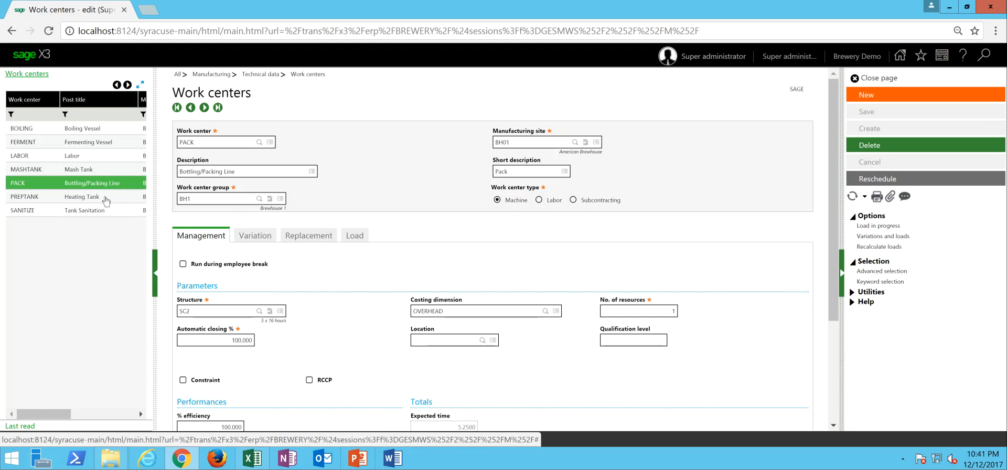
pyautogui.click(92, 212)
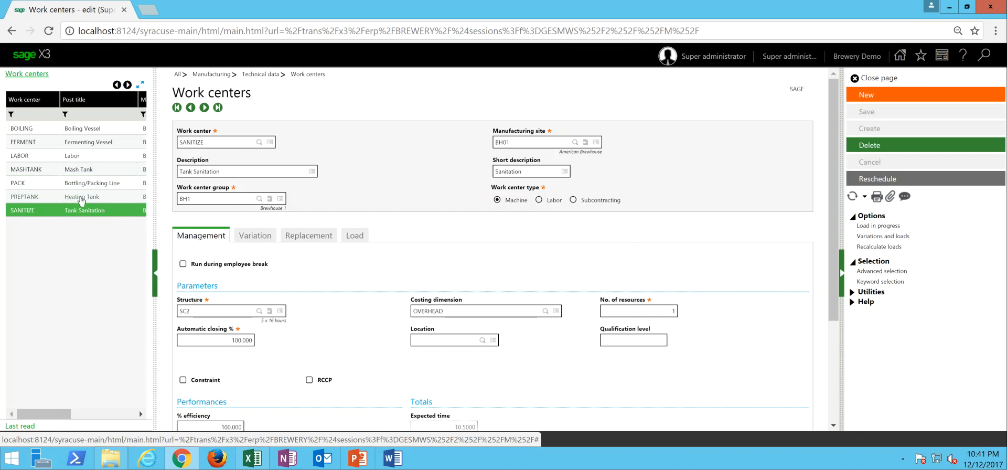
# - Display the load chart of the PREPTANK work center with 20 results per page and check the 12/12/2017 planned load
pyautogui.click(86, 200)
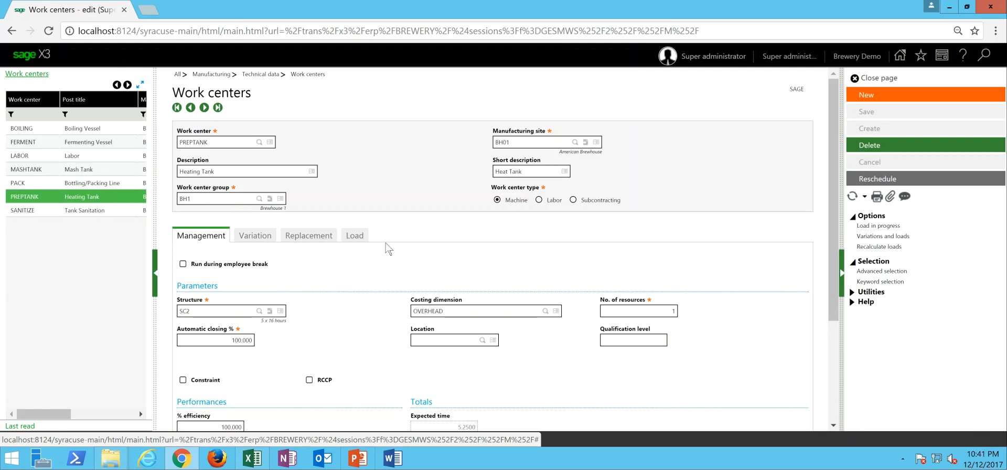
pyautogui.click(357, 240)
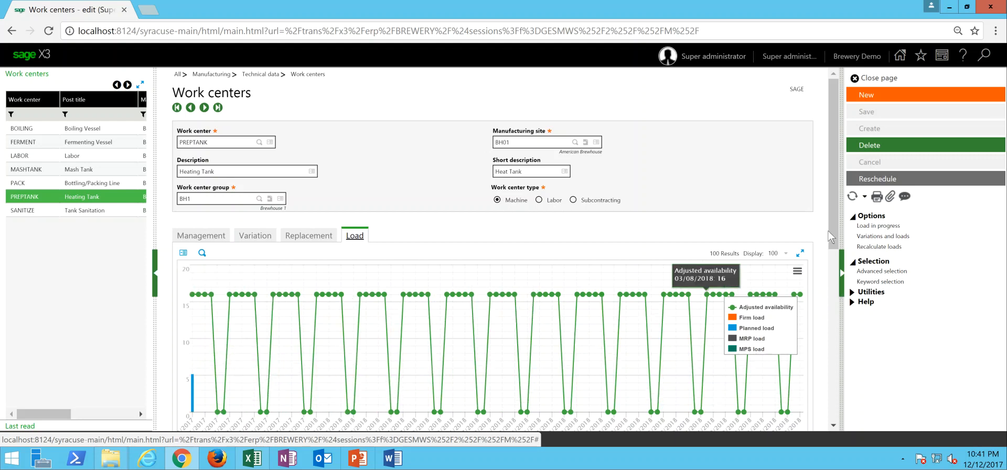
pyautogui.moveTo(836, 230); pyautogui.dragTo(837, 261)
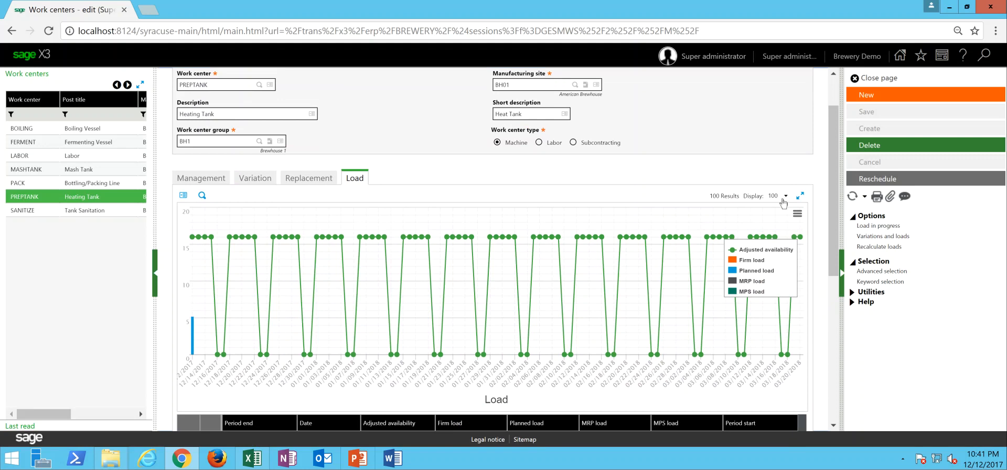
pyautogui.click(783, 196)
pyautogui.click(777, 246)
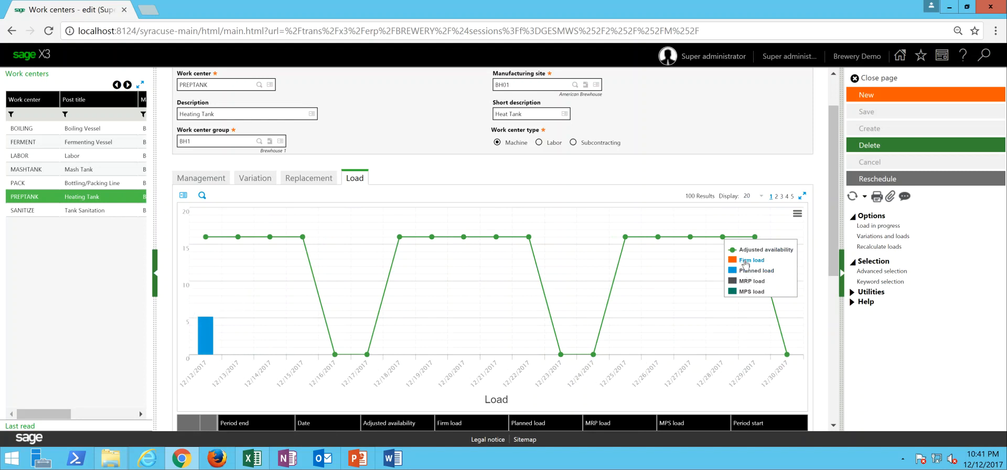
pyautogui.moveTo(207, 334)
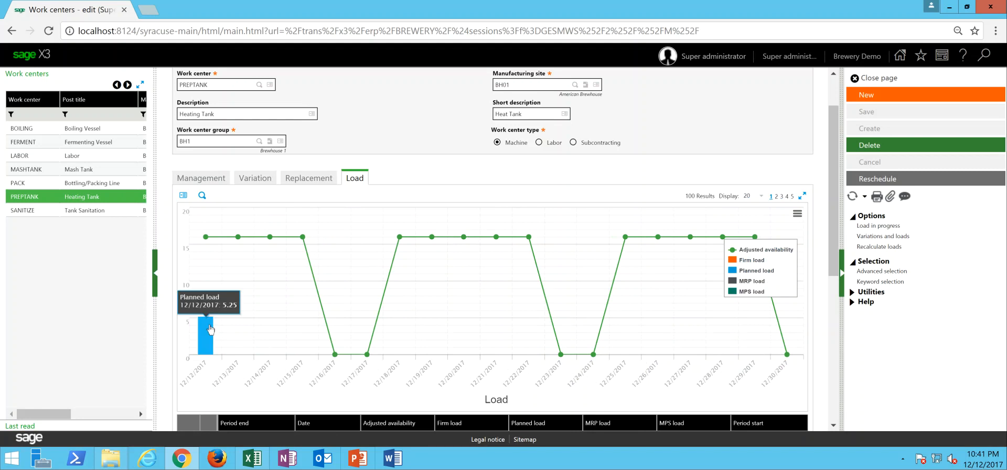
pyautogui.moveTo(208, 254)
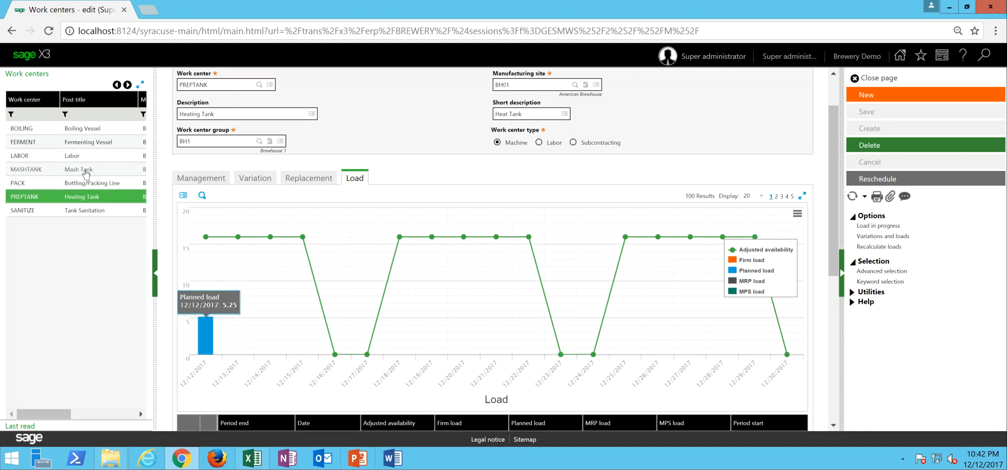
# - Check the load charts of the MASHTANK, BOILING, FERMENT, PACK and SANITIZE work centers for planned load on 12/12/2017
pyautogui.click(80, 169)
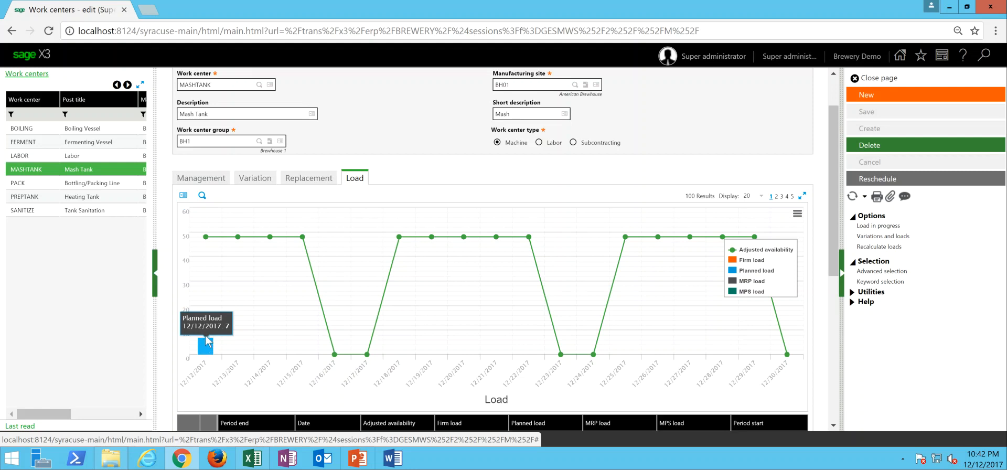
pyautogui.click(81, 131)
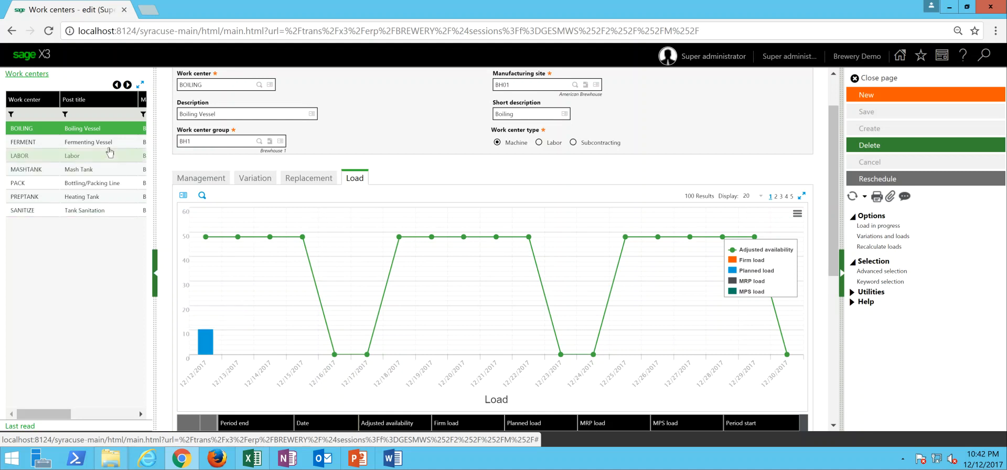
pyautogui.click(108, 146)
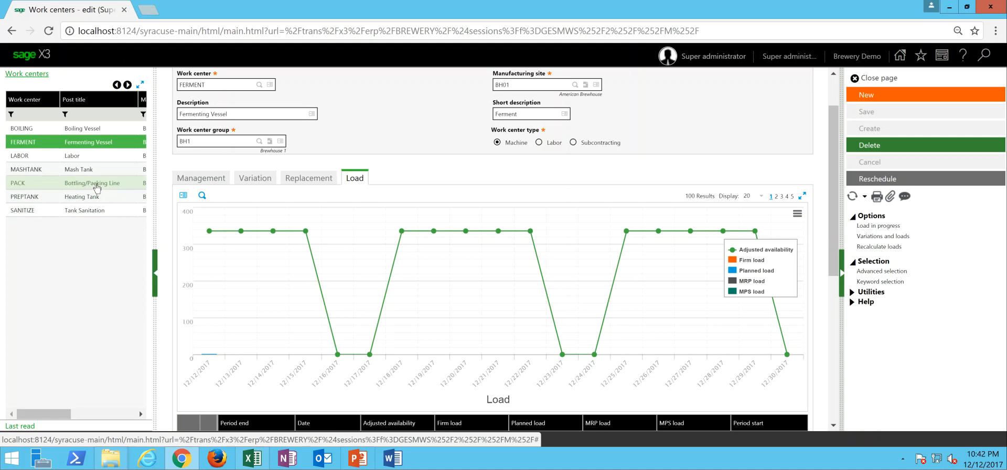
pyautogui.click(97, 185)
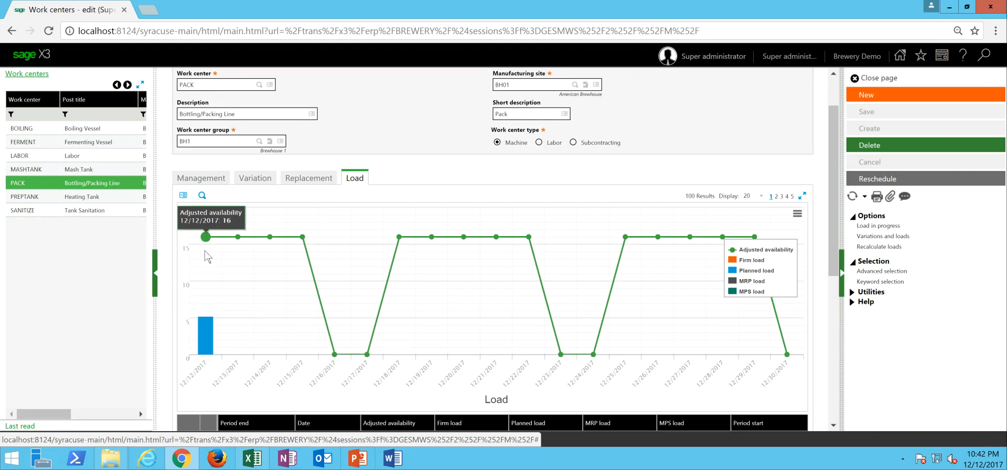
pyautogui.moveTo(208, 326)
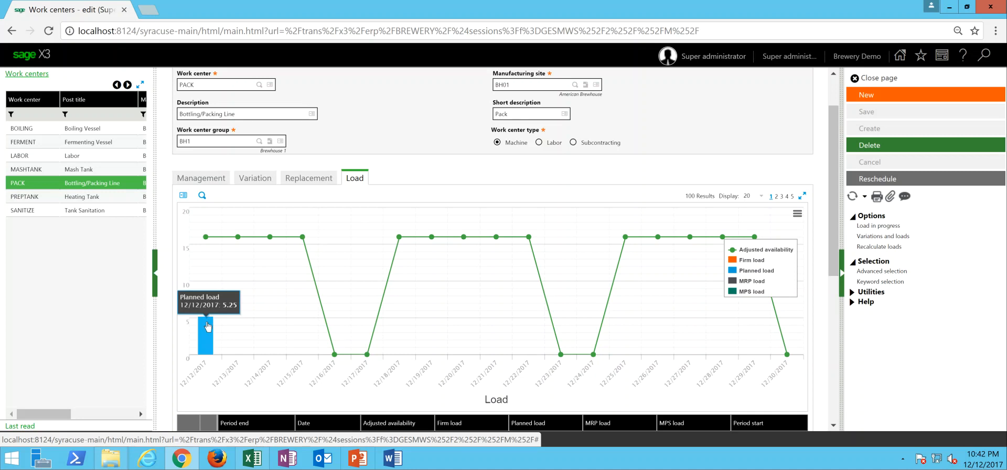
pyautogui.click(94, 215)
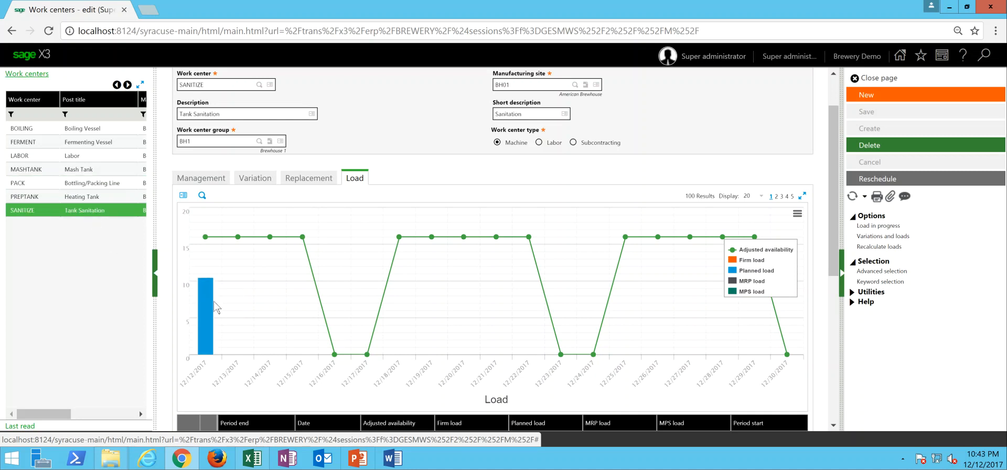
pyautogui.moveTo(208, 295)
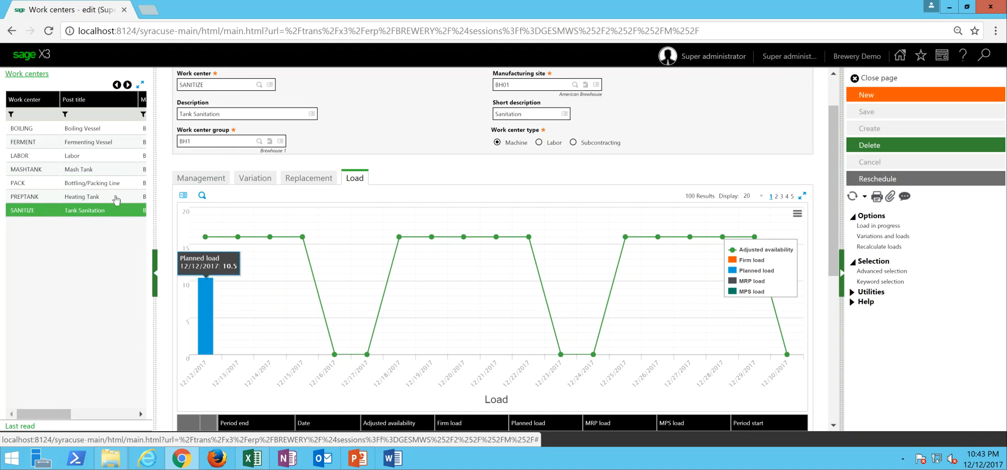
# - Compare the LABOR work center's planned load with its adjusted availability, and close the work centers page
pyautogui.click(69, 158)
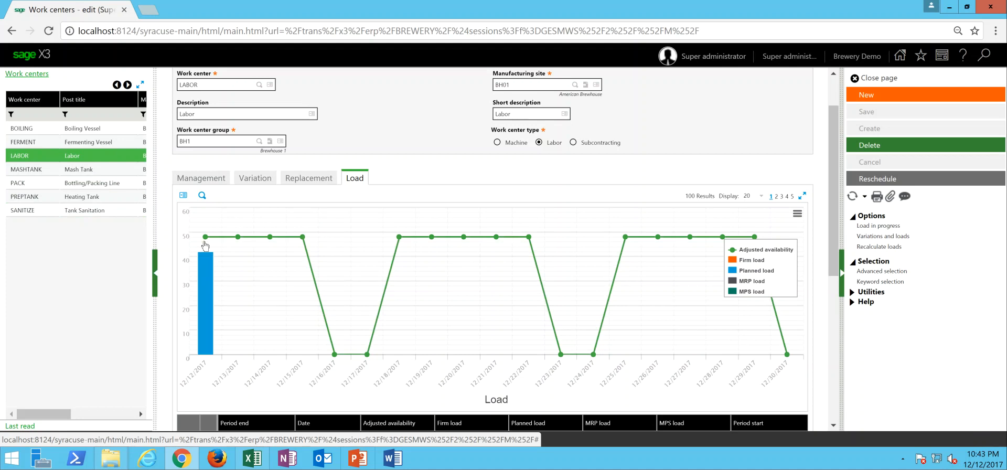
pyautogui.moveTo(207, 256)
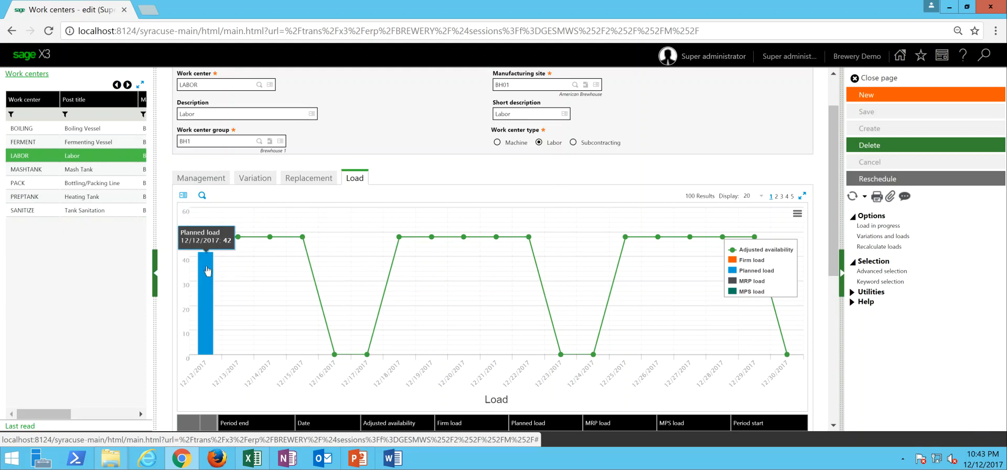
pyautogui.moveTo(248, 245)
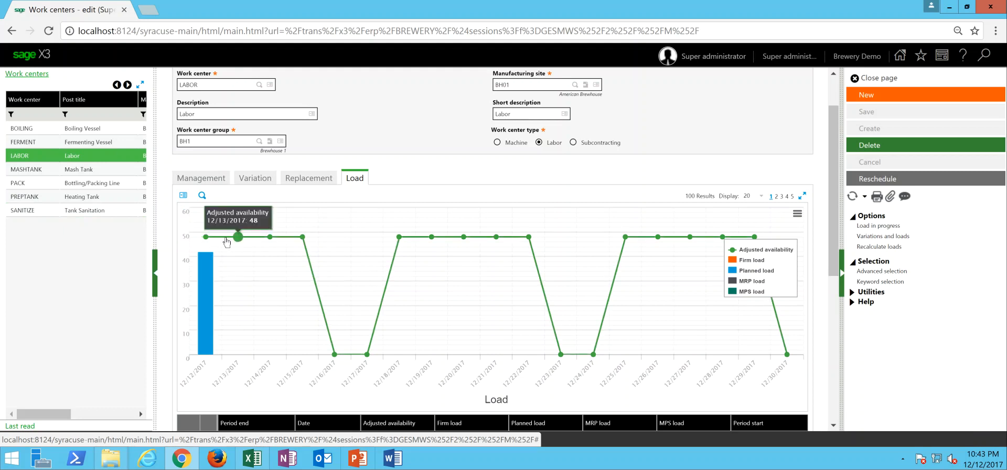
pyautogui.moveTo(216, 241)
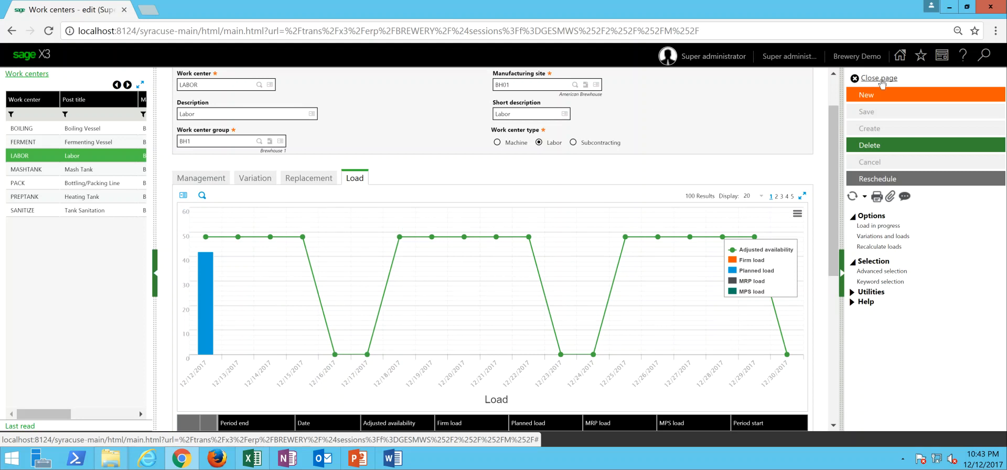
pyautogui.click(881, 79)
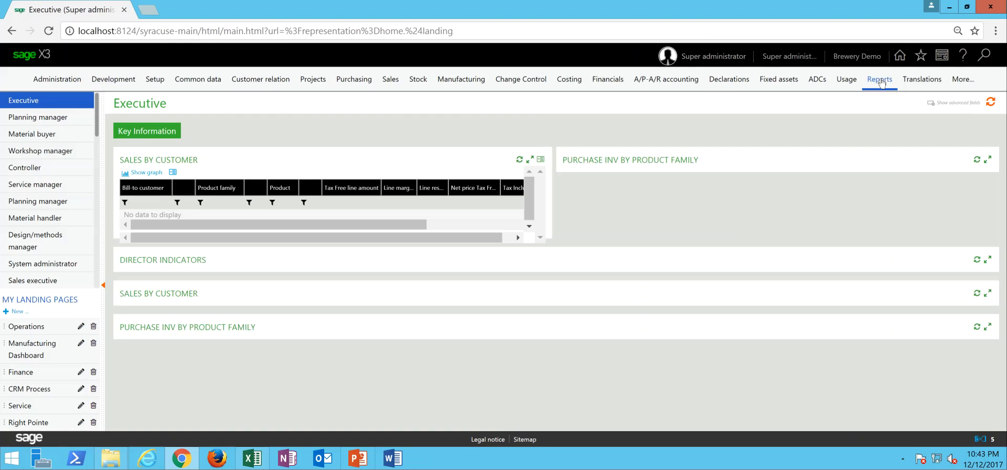
pyautogui.click(881, 80)
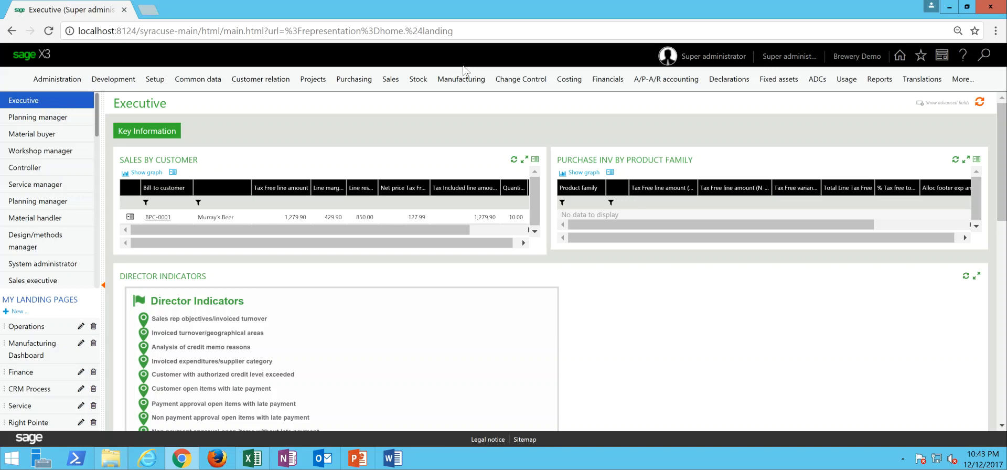
# - Open the Modify objectives function in manufacturing planning and select BH01 as the production site
pyautogui.click(464, 84)
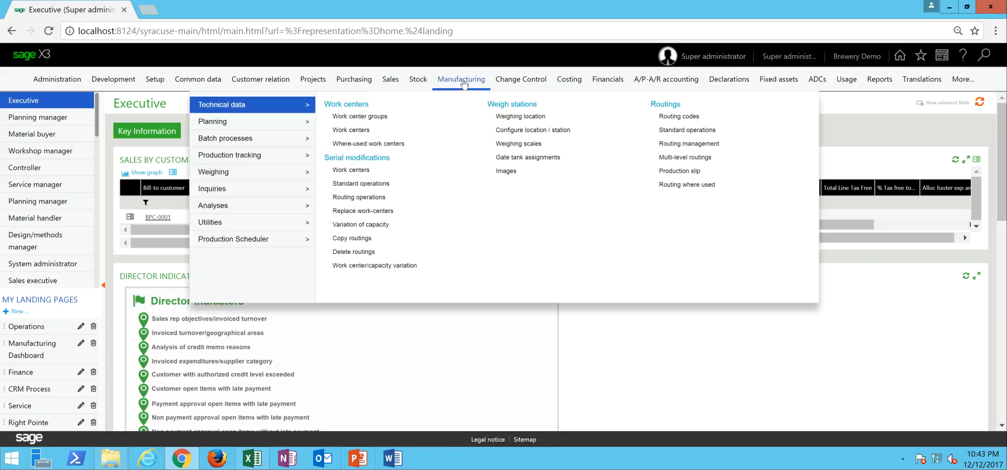
pyautogui.moveTo(293, 140)
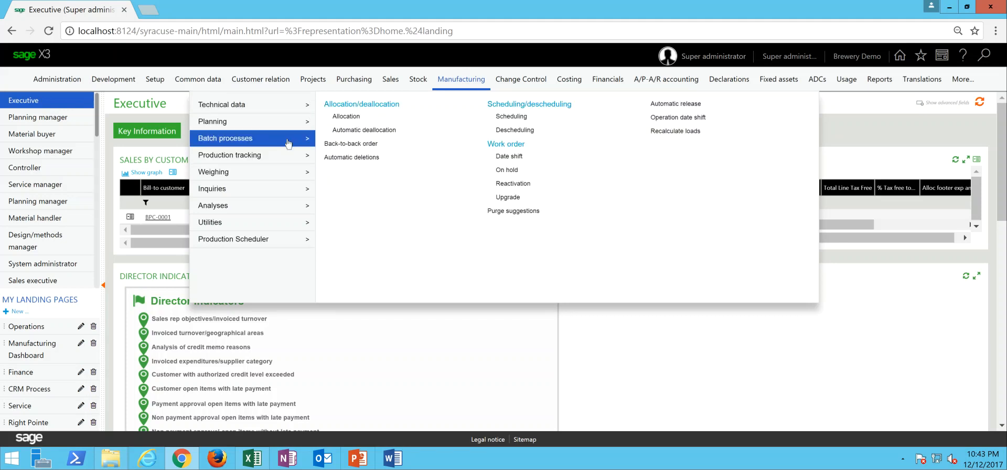
pyautogui.moveTo(269, 129)
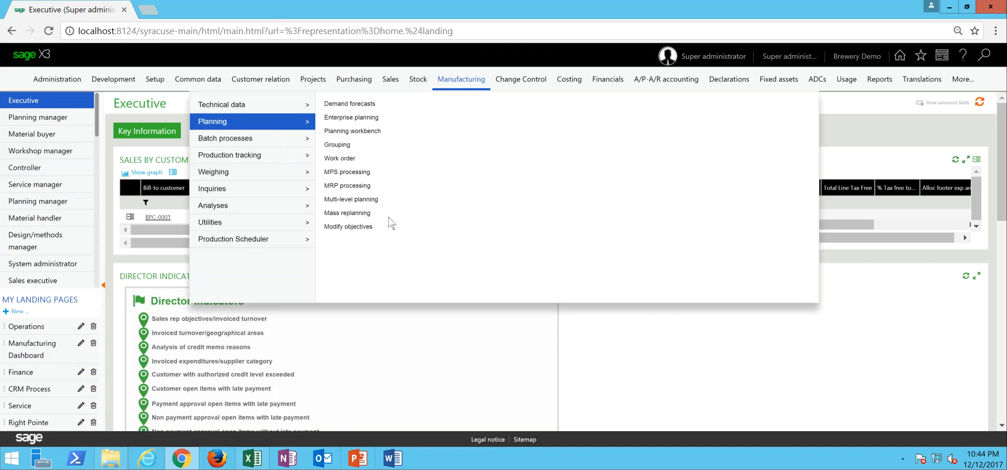
pyautogui.click(352, 229)
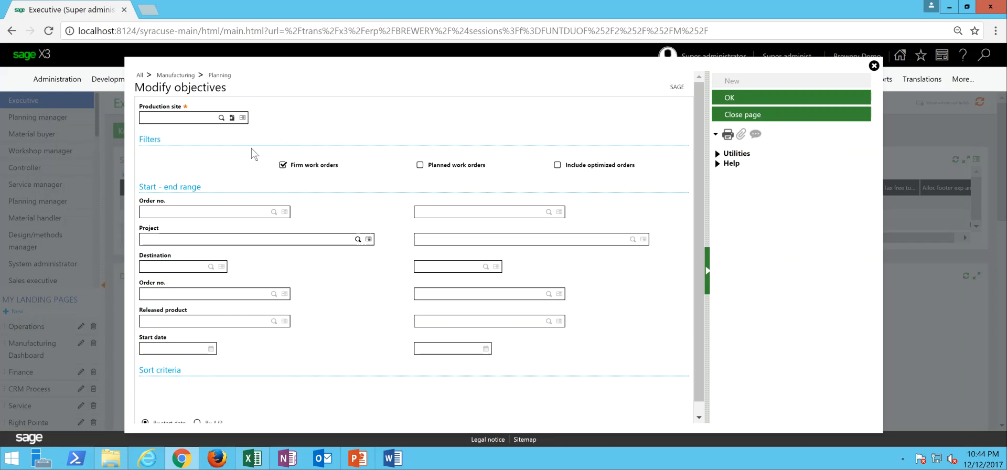
pyautogui.click(259, 122)
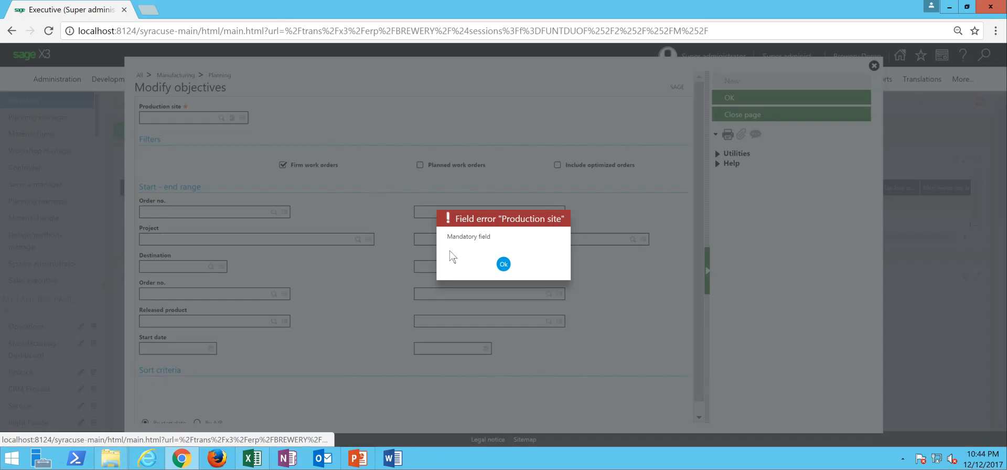
pyautogui.click(502, 263)
pyautogui.click(222, 117)
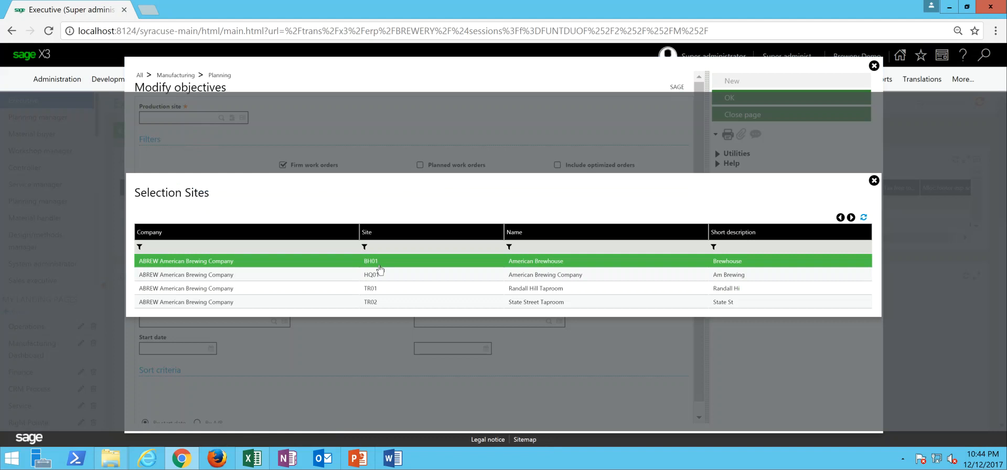
pyautogui.click(380, 265)
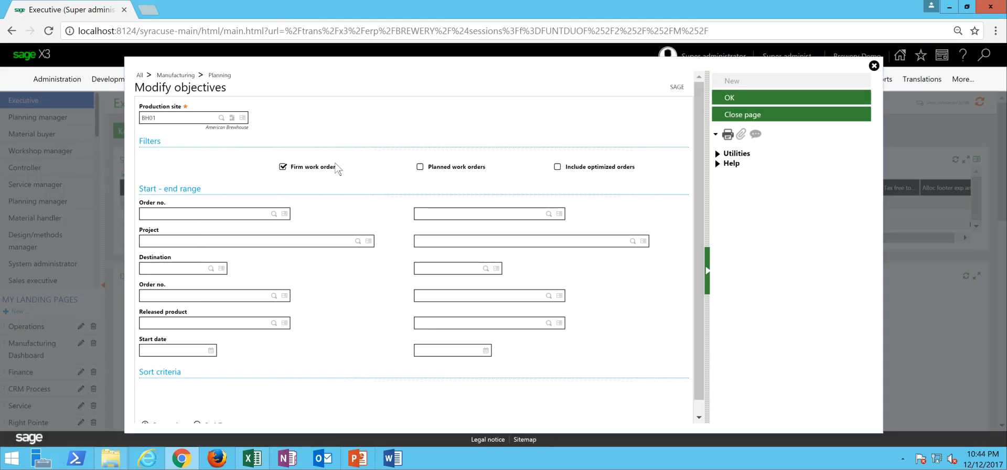
# - Restrict the filters to planned work orders, excluding firm ones, and load the matching orders
pyautogui.click(282, 167)
pyautogui.click(420, 167)
pyautogui.scroll(-1, 696, 175)
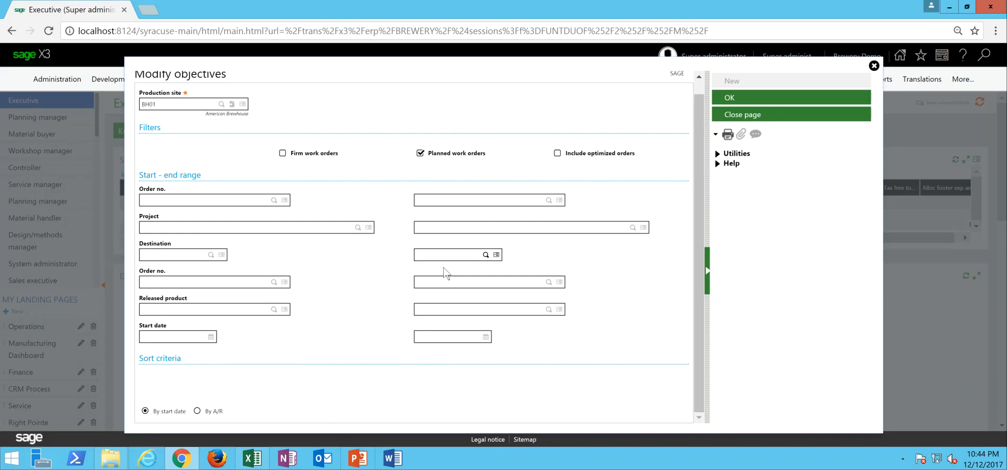
pyautogui.click(745, 102)
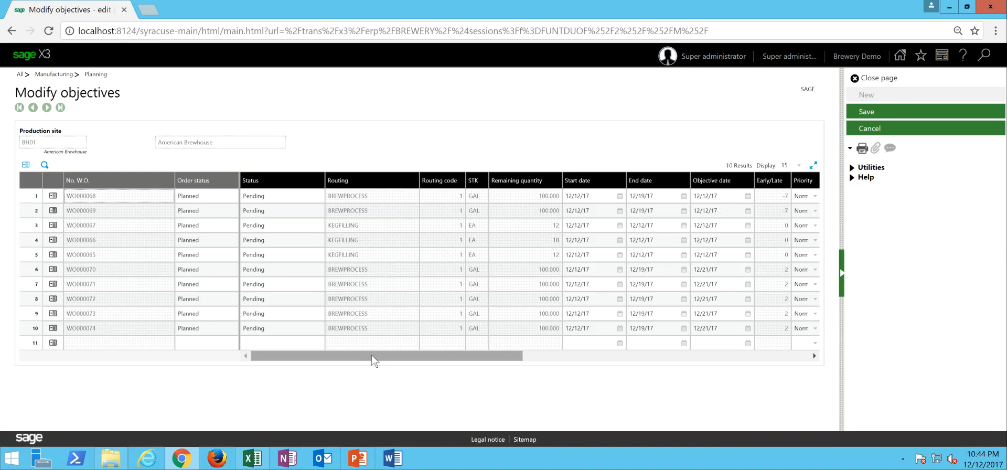
# - Examine the start, end and objective dates of the planned brewing and keg-filling work orders
pyautogui.moveTo(374, 359); pyautogui.dragTo(381, 359)
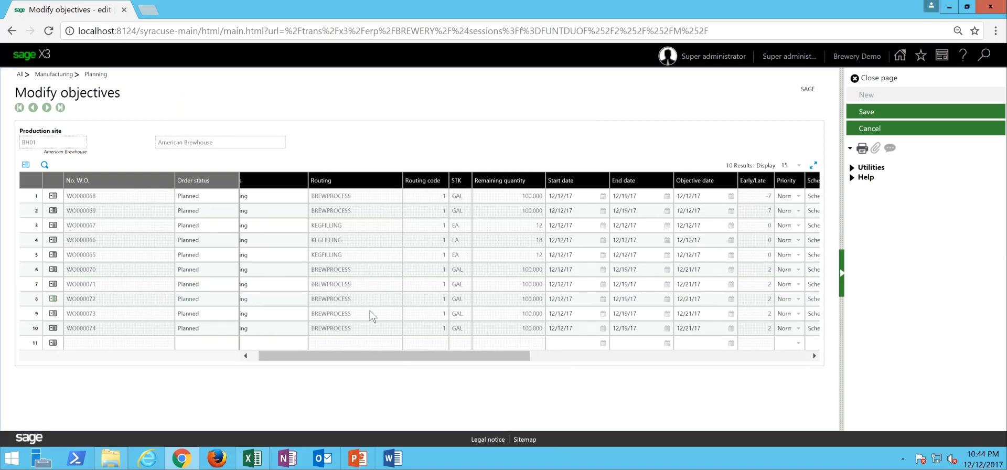
pyautogui.moveTo(382, 361); pyautogui.dragTo(372, 358)
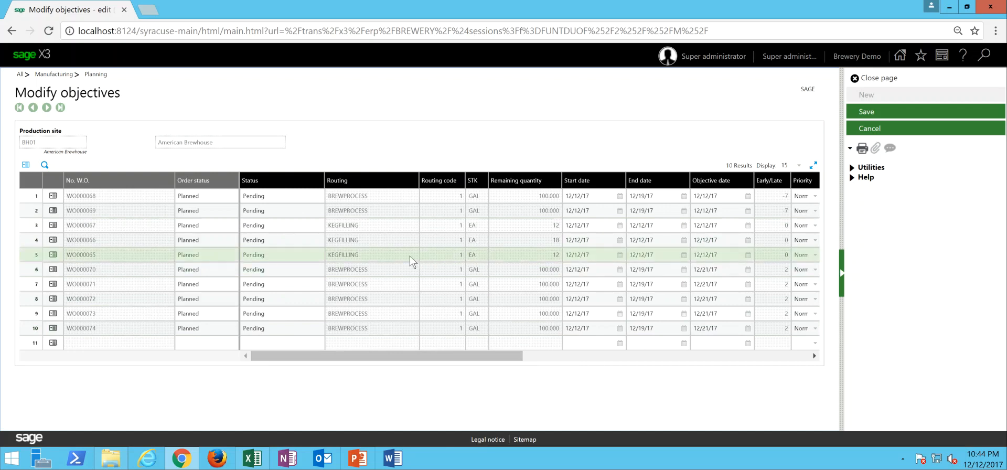
pyautogui.moveTo(457, 360); pyautogui.dragTo(470, 361)
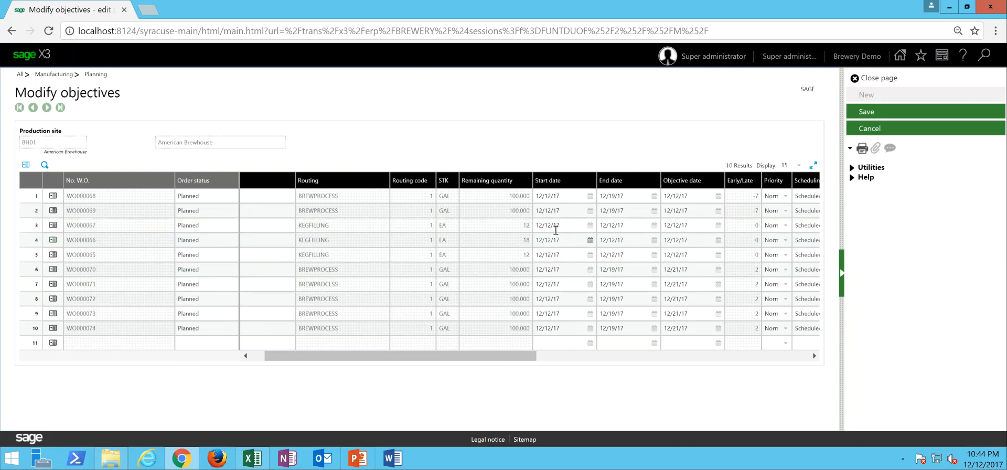
pyautogui.click(616, 196)
pyautogui.click(566, 226)
pyautogui.moveTo(567, 228); pyautogui.dragTo(526, 228)
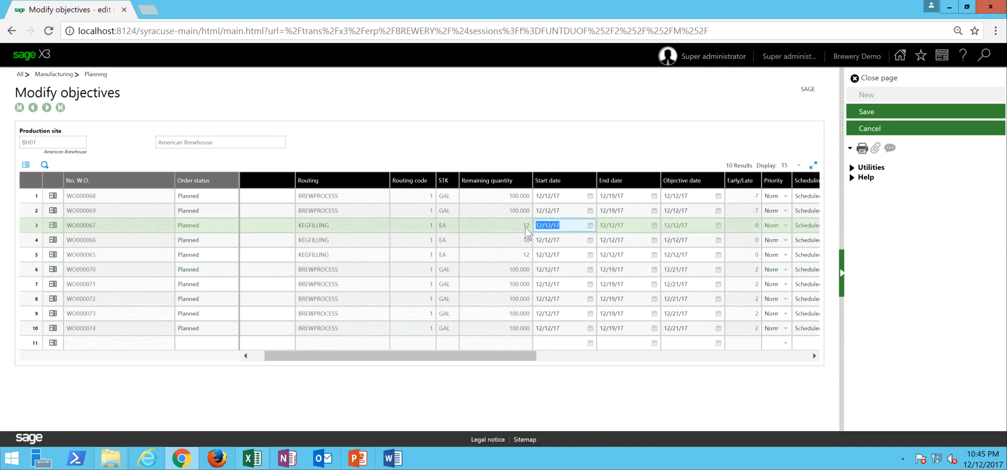
pyautogui.press('Tab')
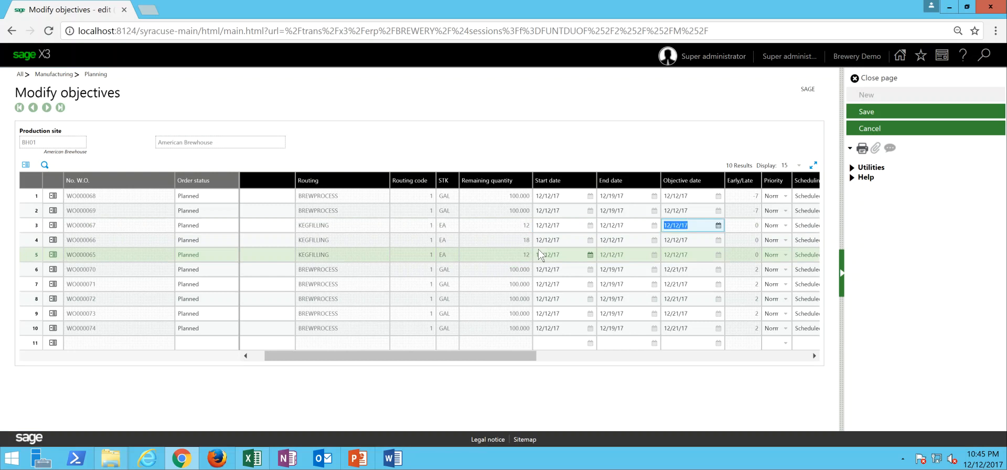
pyautogui.press('Tab')
pyautogui.press('Tab')
pyautogui.press('Tab')
pyautogui.press('Tab')
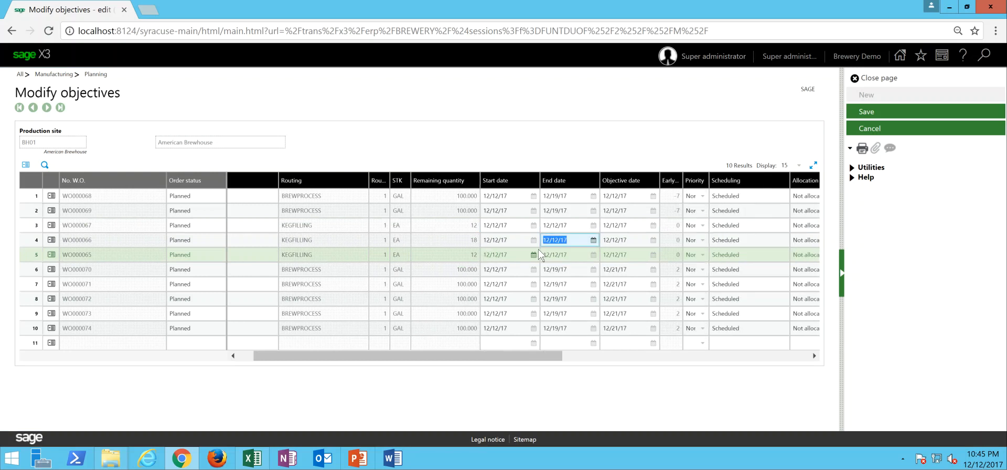
# - Set the first keg-filling work order's start date to 12/19/17 and stay on the page after closing the lead-time calculation
pyautogui.click(533, 239)
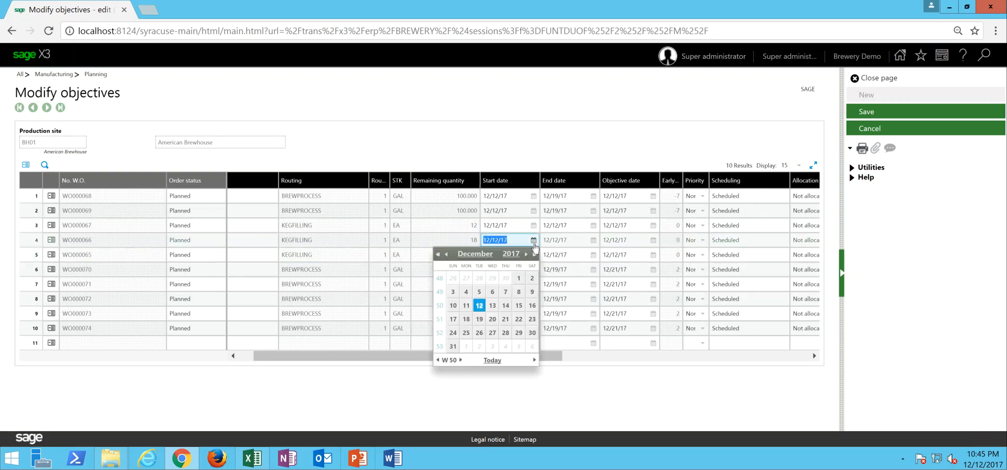
pyautogui.click(533, 224)
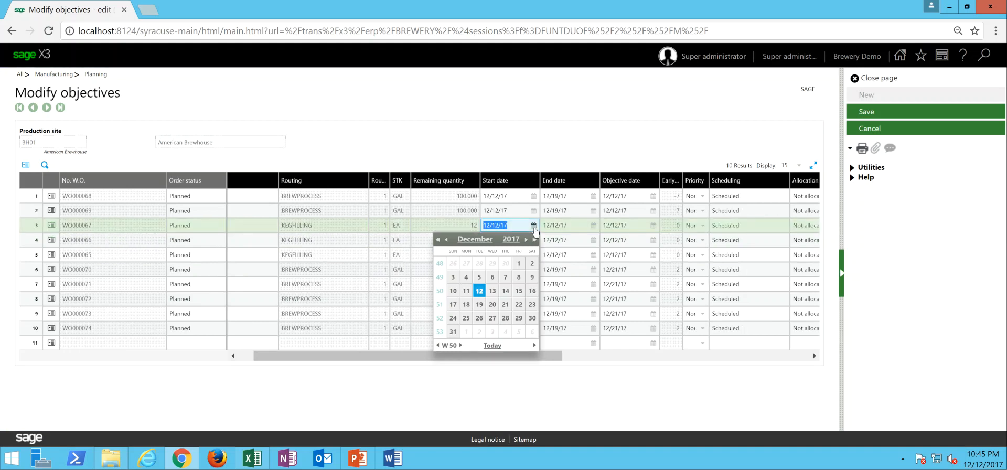
pyautogui.click(478, 304)
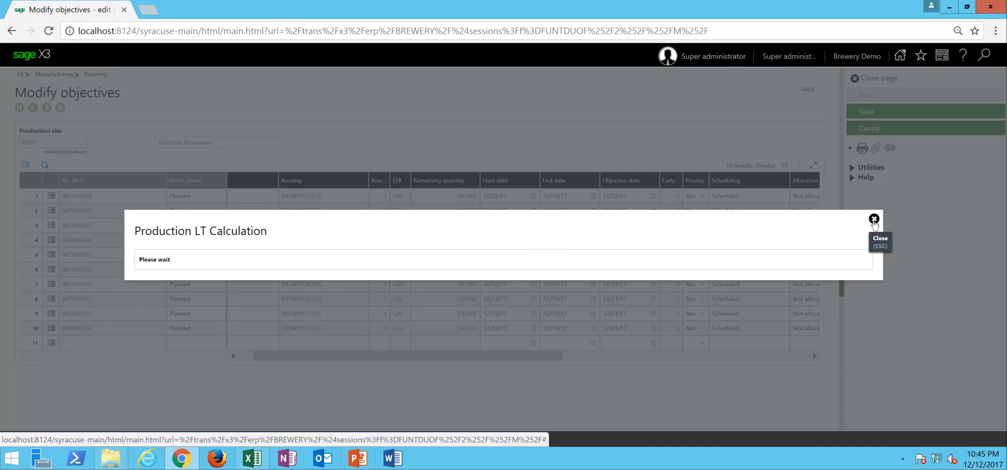
pyautogui.click(874, 219)
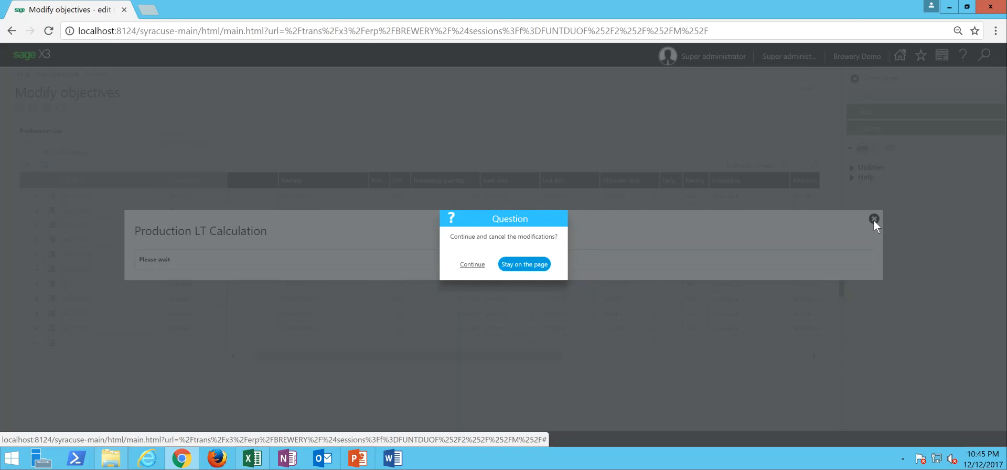
pyautogui.click(505, 267)
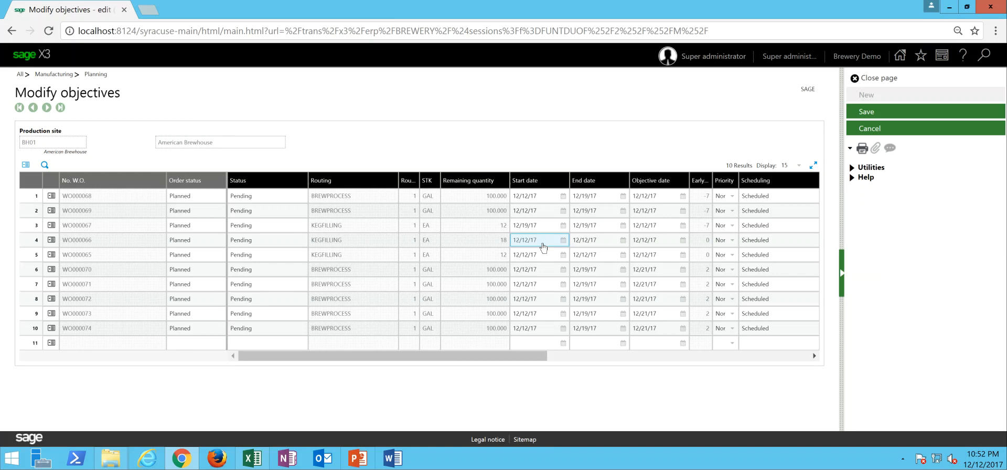
# - Set the start dates of the second and third keg-filling work orders to 12/19/17
pyautogui.click(544, 240)
pyautogui.click(562, 240)
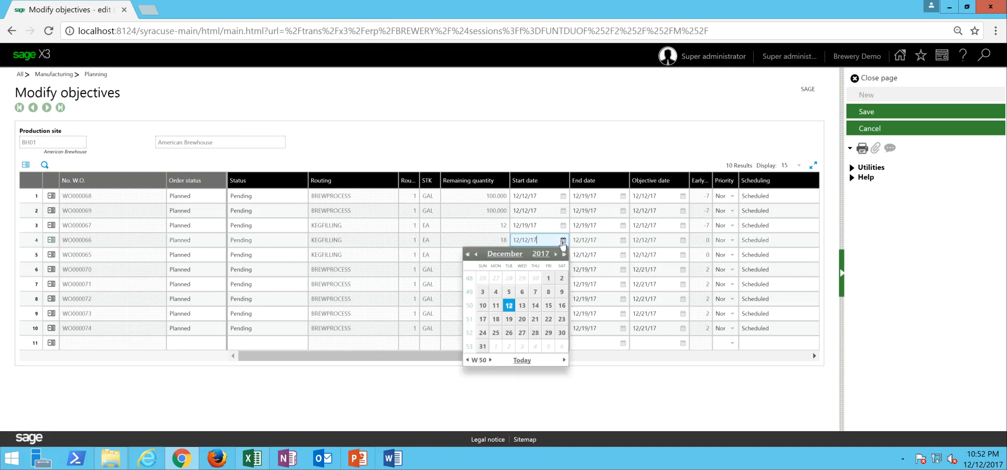
pyautogui.click(508, 318)
pyautogui.click(563, 254)
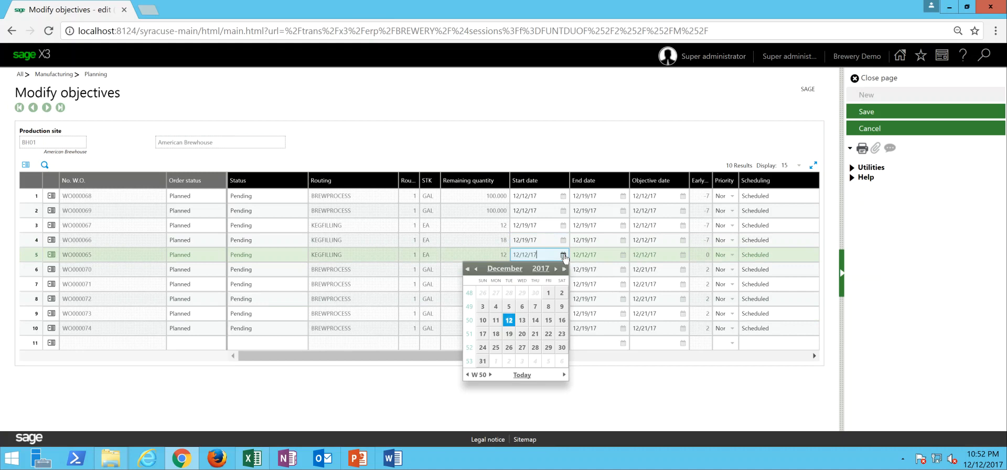
pyautogui.click(509, 334)
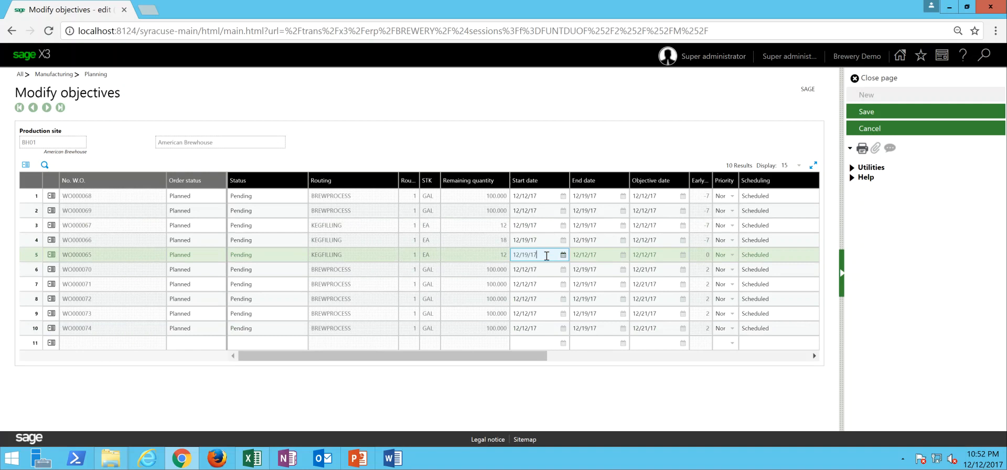
# - Save the modified objectives and close the resulting log
pyautogui.click(877, 113)
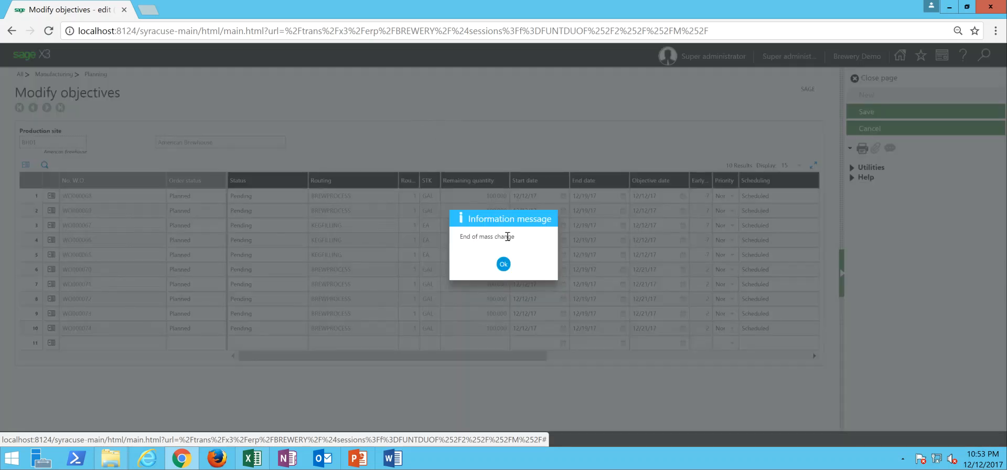
pyautogui.click(503, 264)
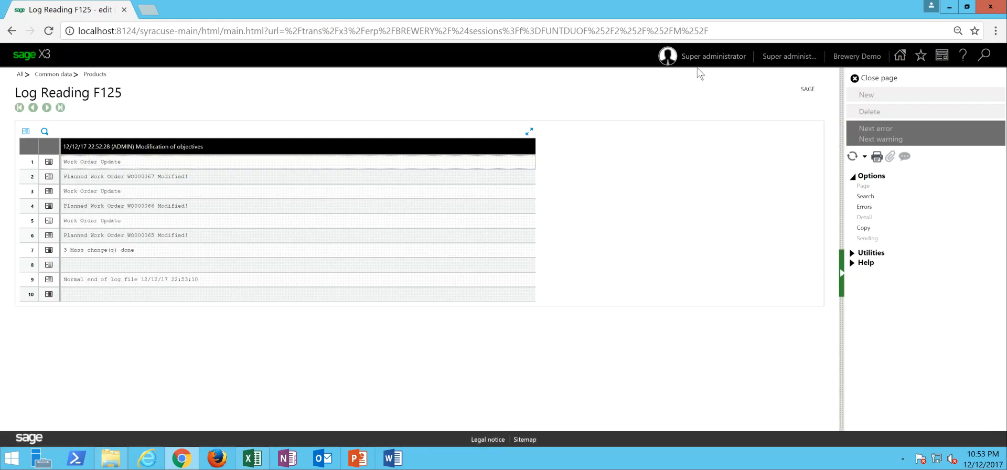
pyautogui.click(886, 82)
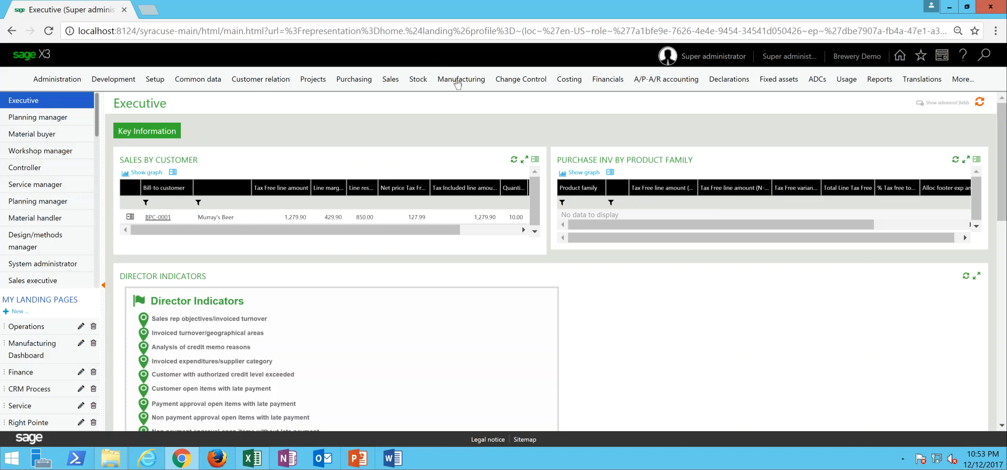
# - Open Automatic release for site BH01 and choose to process planned work orders to Firm status
pyautogui.click(461, 84)
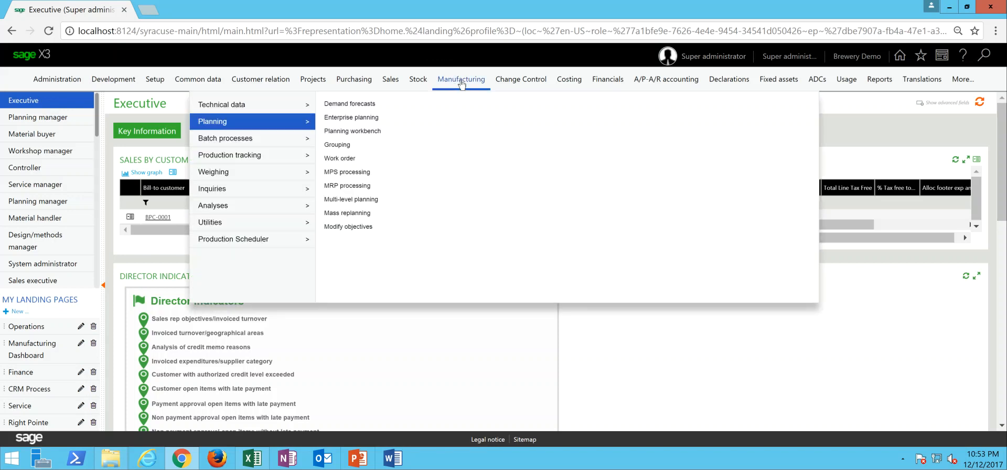
pyautogui.moveTo(292, 142)
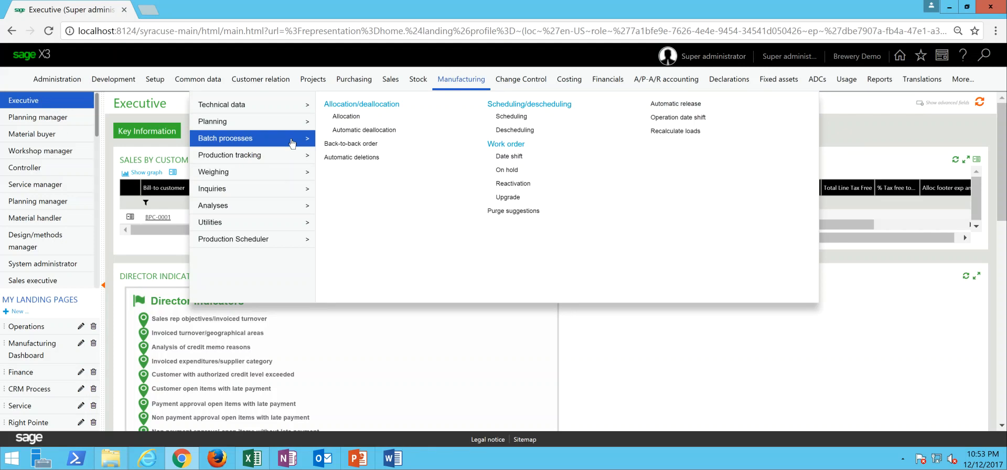
pyautogui.click(674, 105)
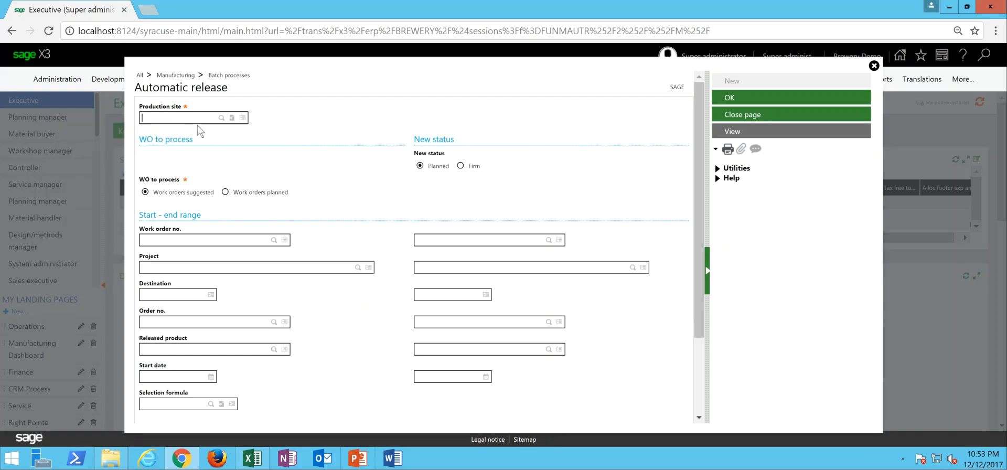
pyautogui.click(221, 117)
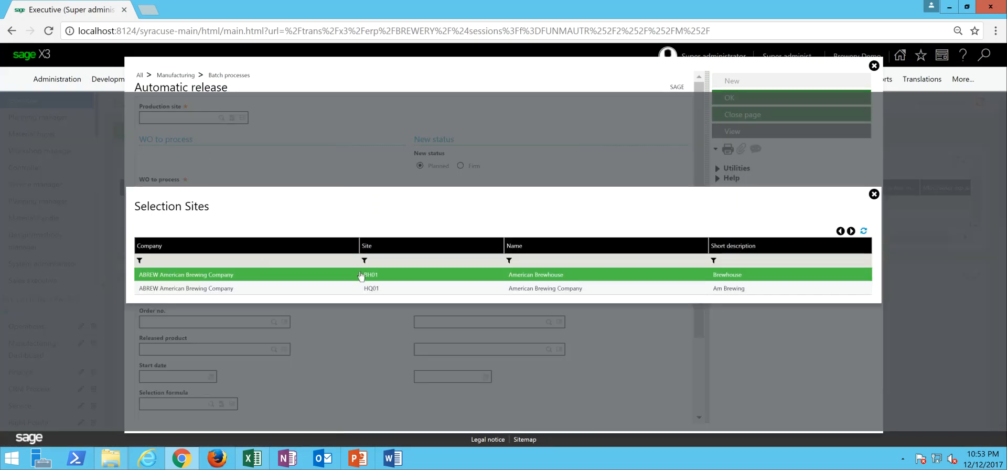
pyautogui.click(374, 276)
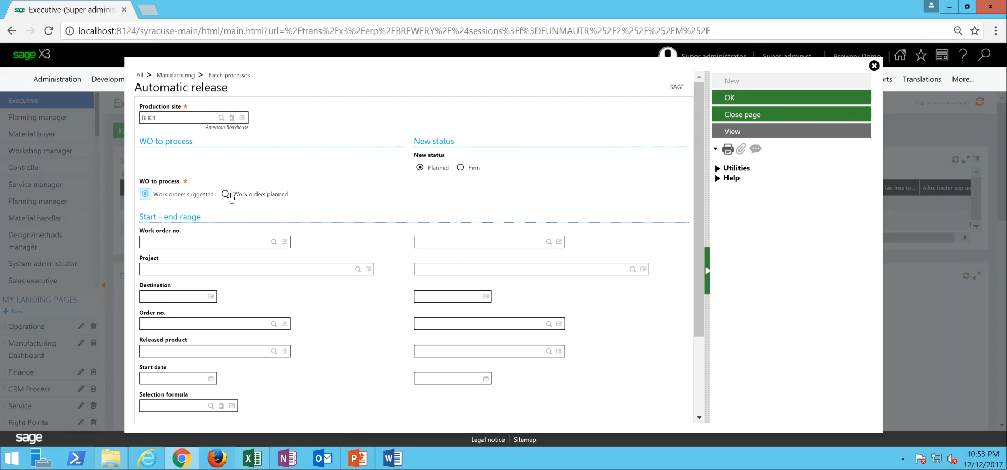
pyautogui.click(225, 194)
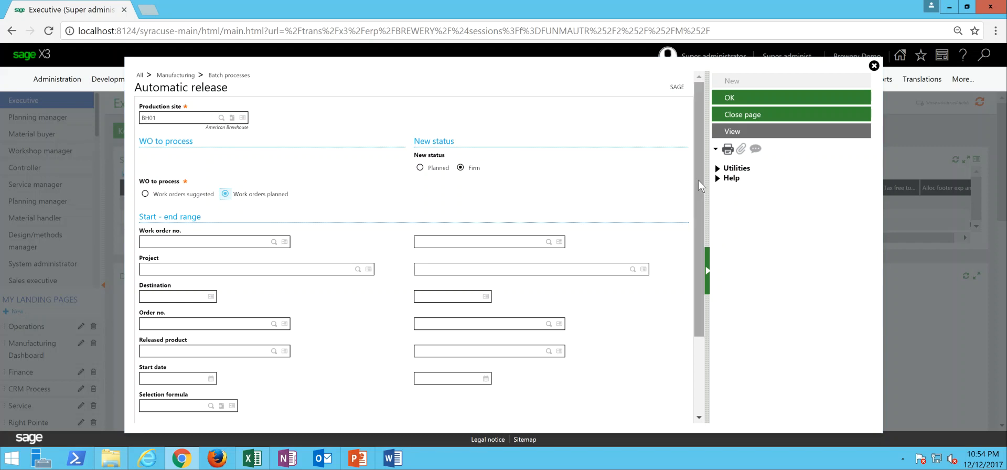
# - Run the automatic release without range selections and review the work order confirmations in its log
pyautogui.moveTo(700, 182); pyautogui.dragTo(687, 115)
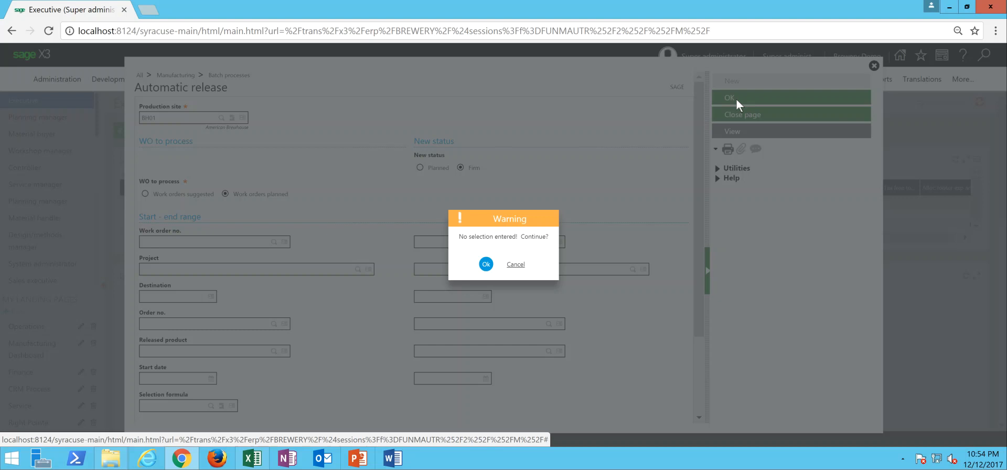
pyautogui.click(486, 266)
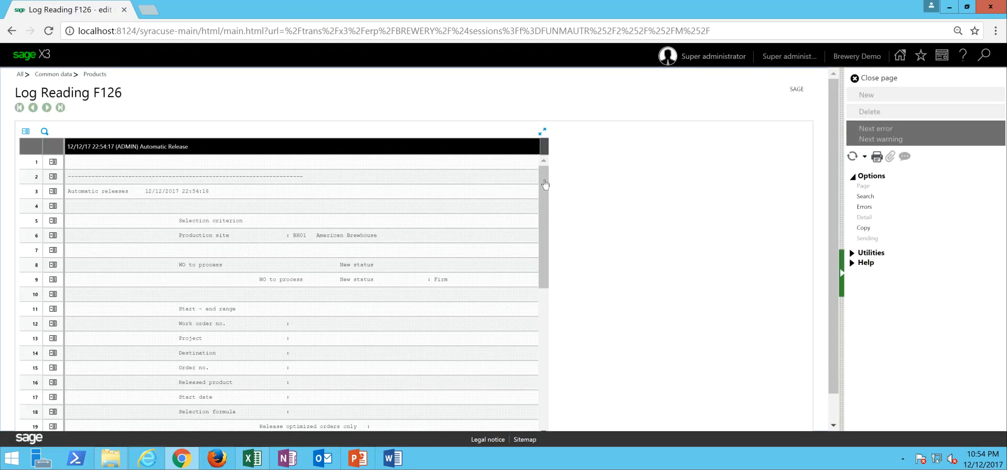
pyautogui.moveTo(542, 184); pyautogui.dragTo(548, 321)
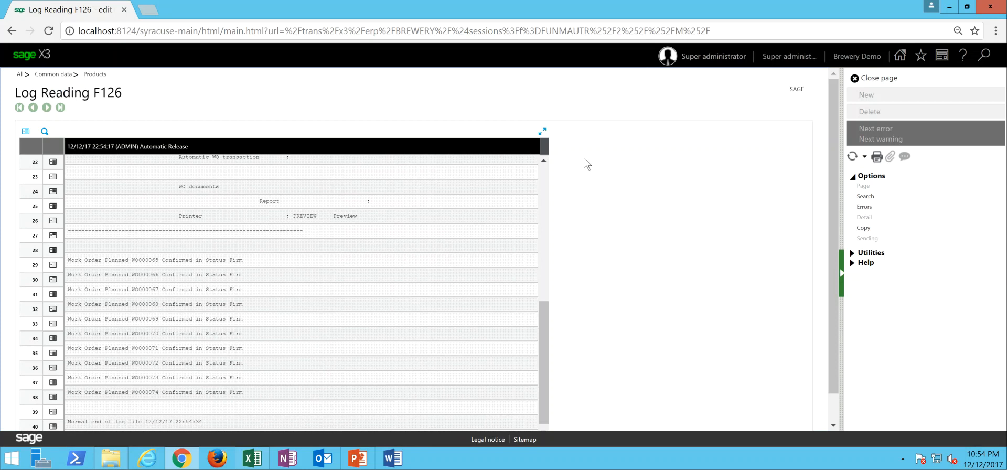
# - Close the automatic release log and open MRP processing
pyautogui.click(890, 79)
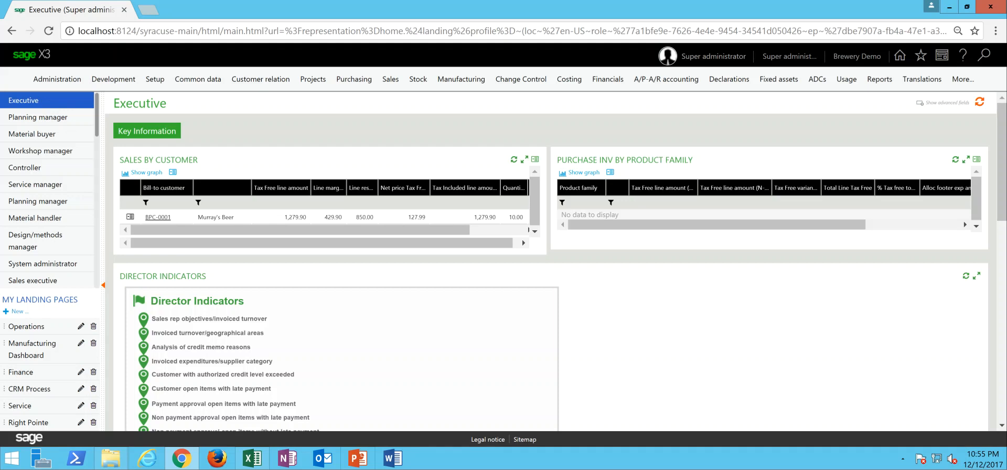
pyautogui.click(467, 84)
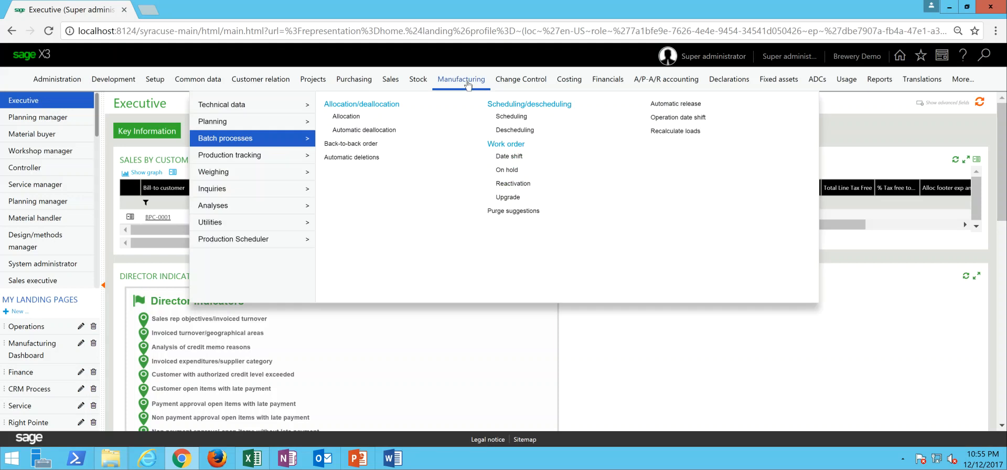
pyautogui.moveTo(295, 126)
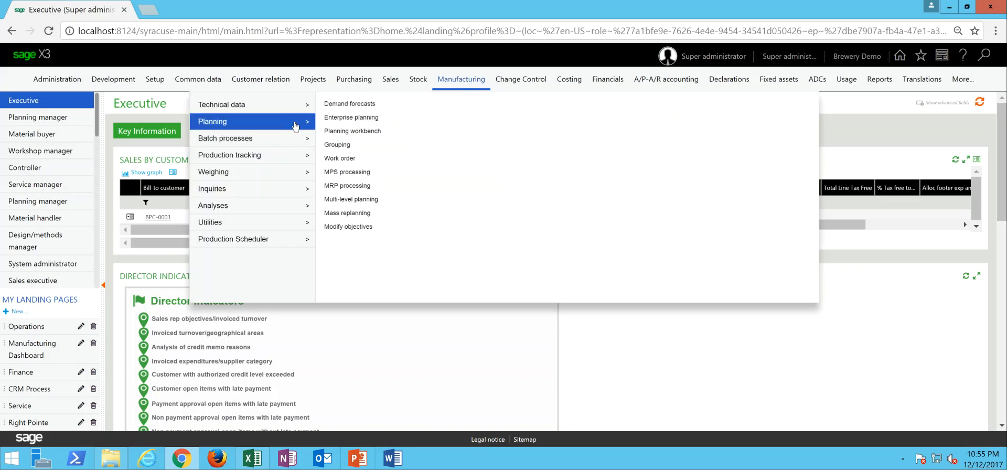
pyautogui.click(359, 187)
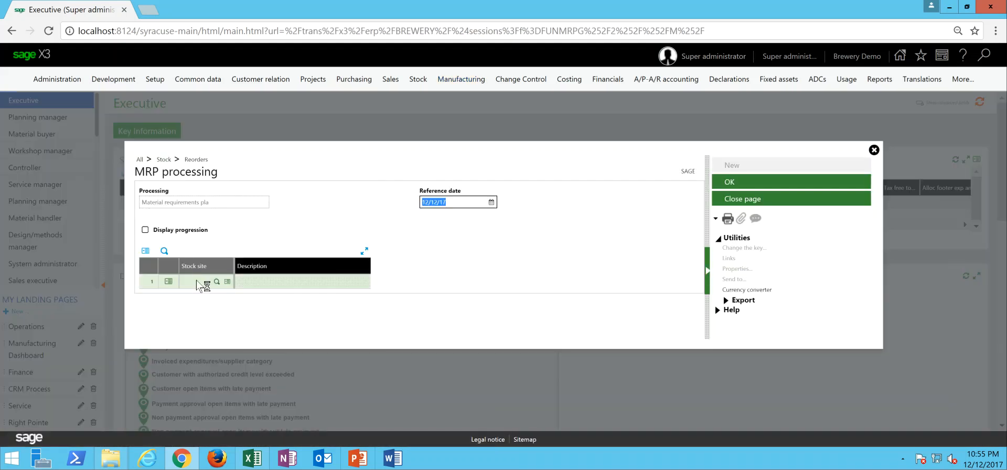
# - Run MRP processing for stock site BH01 only and close the resulting log
pyautogui.click(197, 280)
pyautogui.write('BH01')
pyautogui.press('Tab')
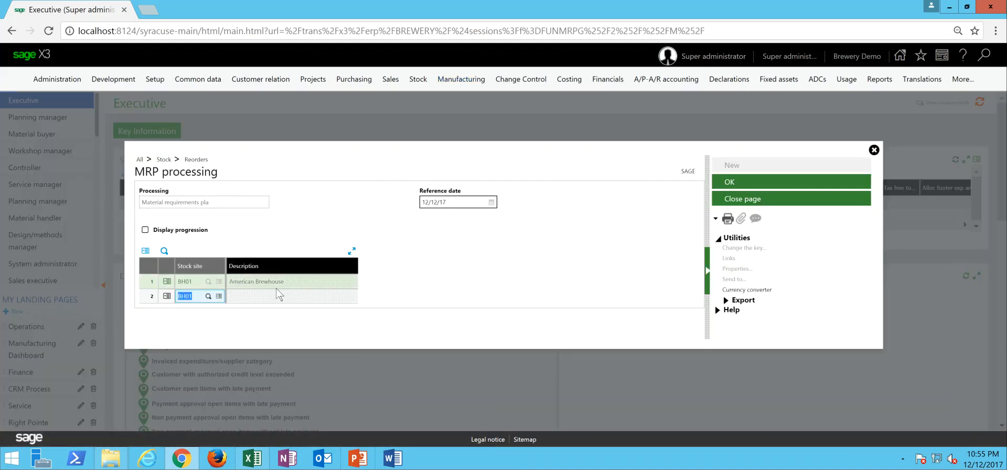
pyautogui.press('BackSpace')
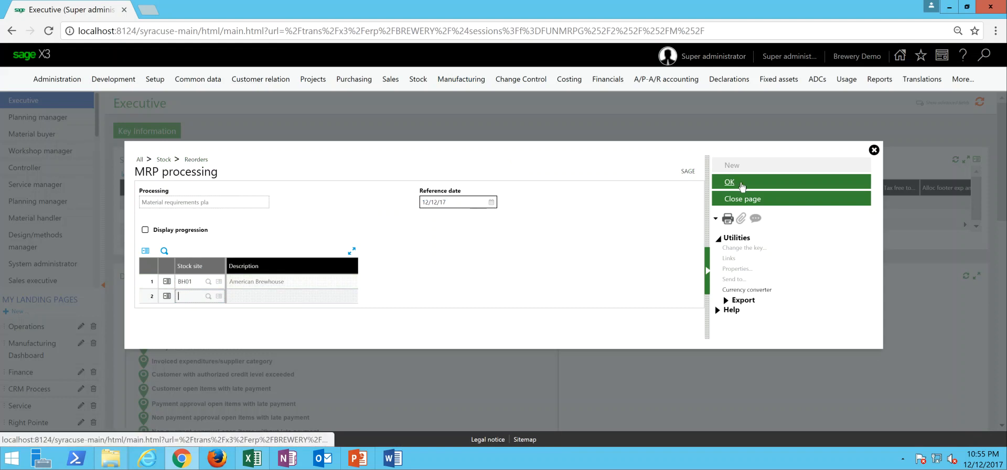
pyautogui.click(741, 183)
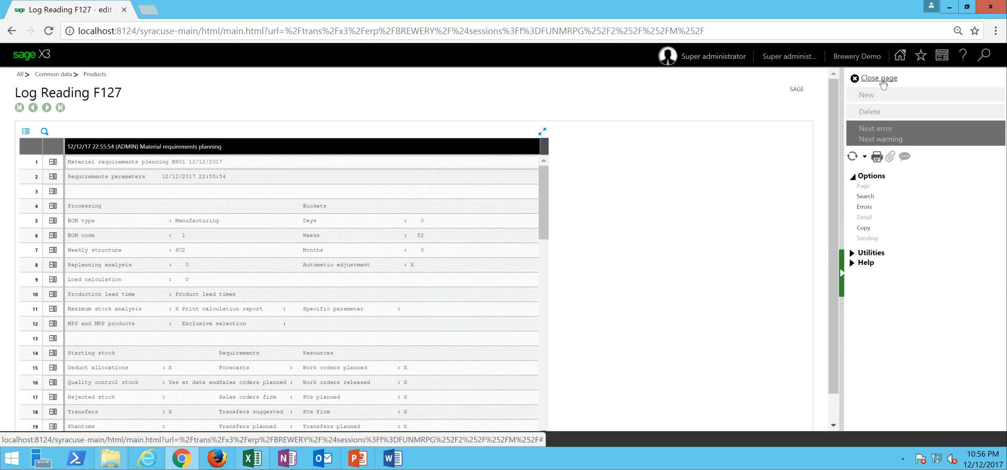
pyautogui.click(883, 80)
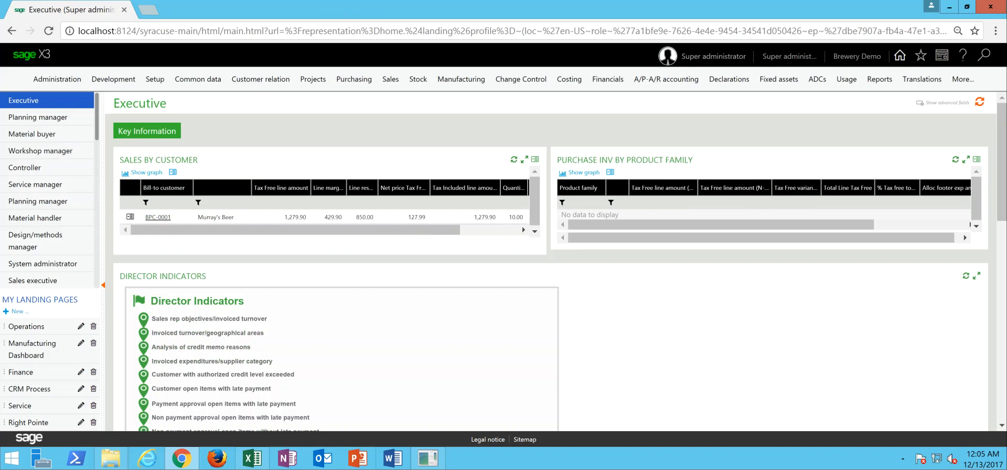
# - Open the purchasing Grouping workbench with the ACH Raw Material Order Suggestions transaction and search for all suggestions
pyautogui.click(355, 80)
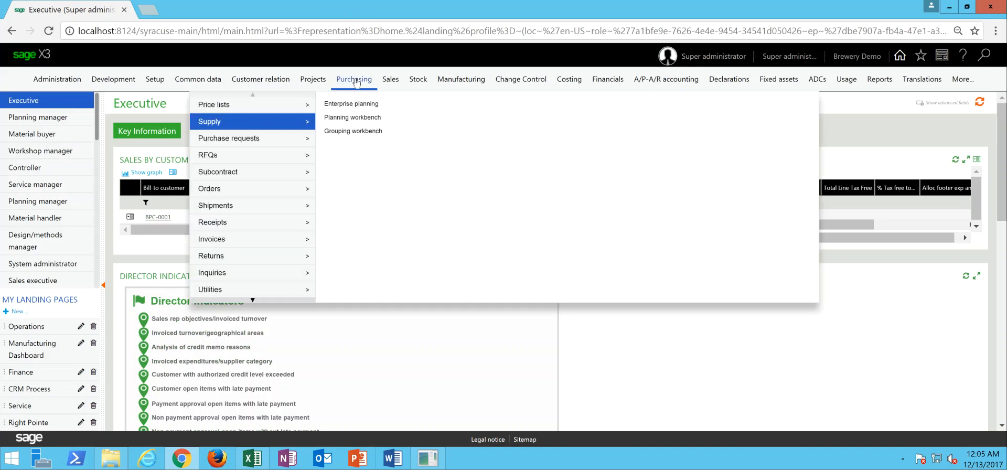
pyautogui.click(349, 132)
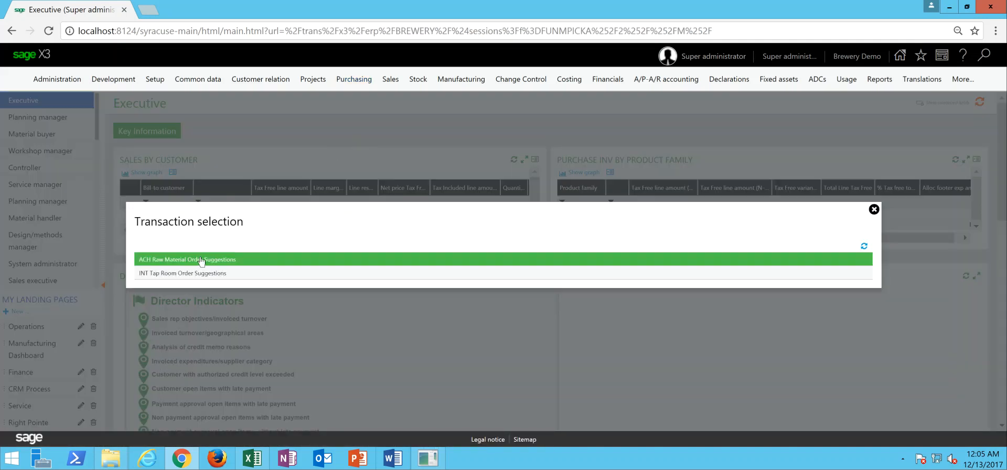
pyautogui.click(247, 264)
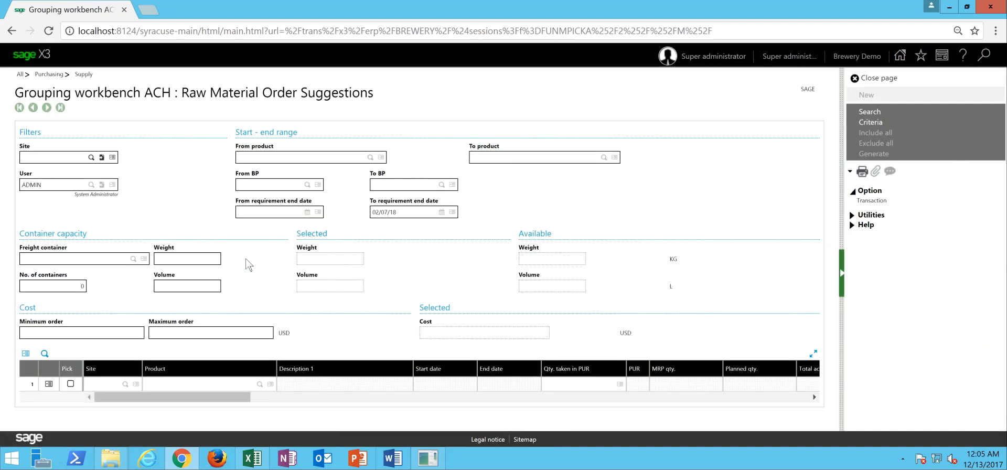
pyautogui.click(871, 111)
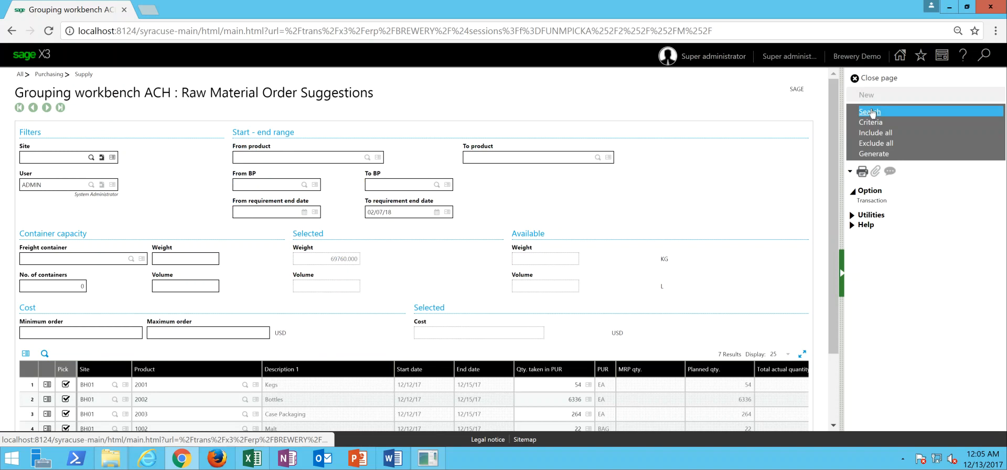
# - Review the raw material suggestion lines for site BH01 and generate purchase orders from the picked lines
pyautogui.moveTo(834, 160); pyautogui.dragTo(837, 224)
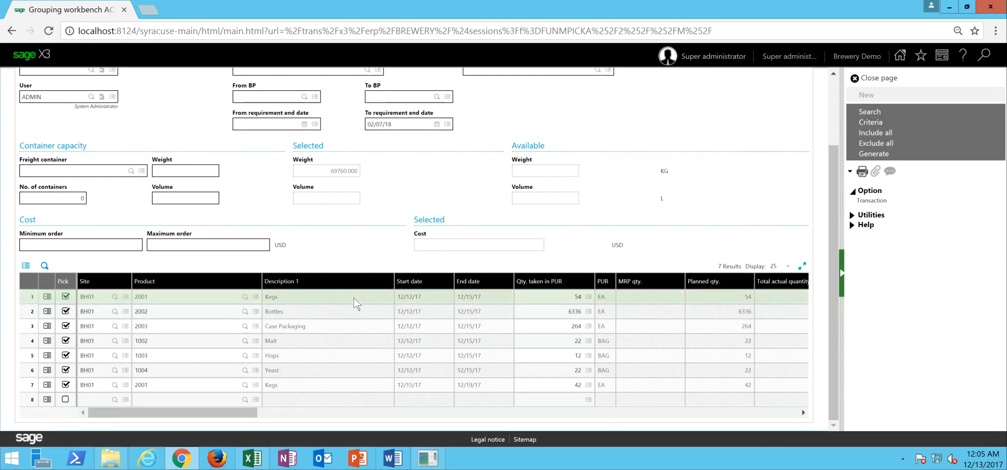
pyautogui.click(305, 295)
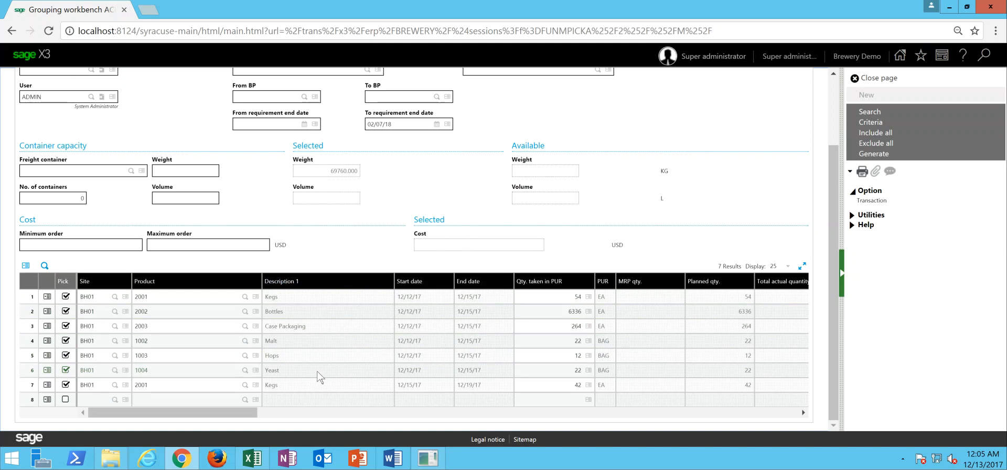
pyautogui.moveTo(232, 415); pyautogui.dragTo(231, 415)
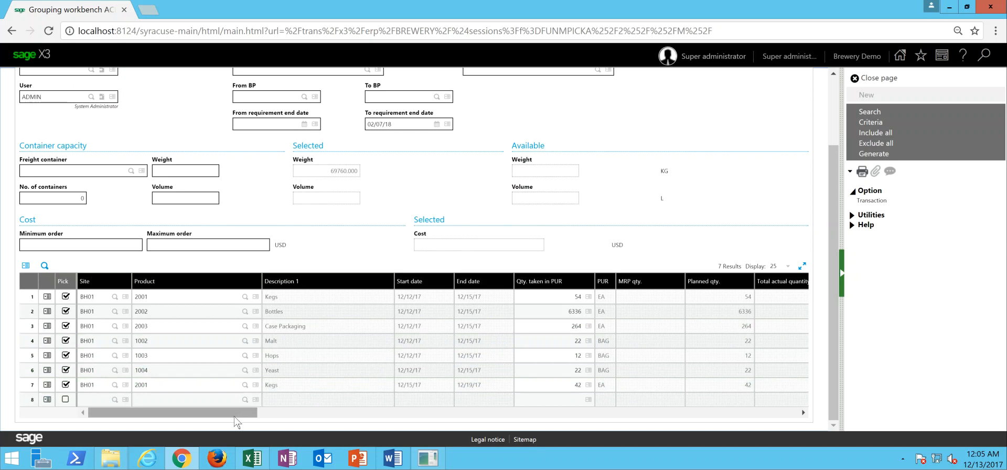
pyautogui.moveTo(232, 418); pyautogui.dragTo(238, 418)
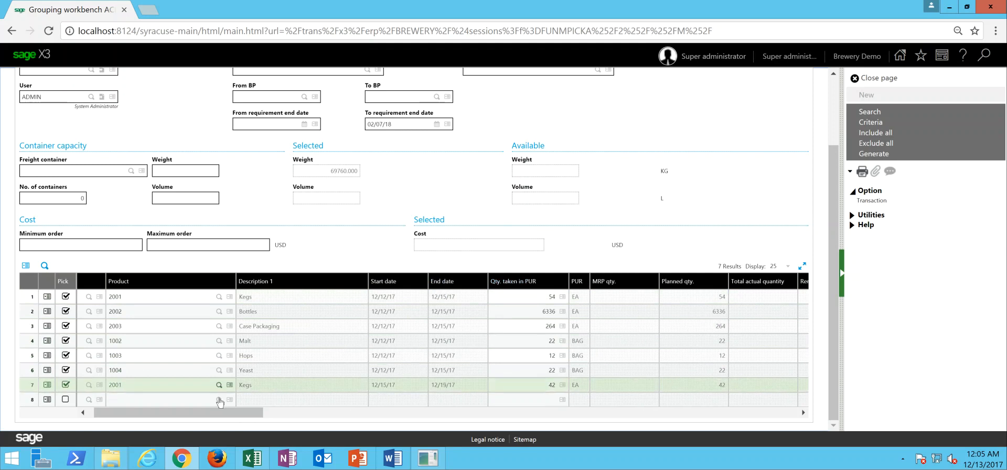
pyautogui.moveTo(226, 417); pyautogui.dragTo(176, 415)
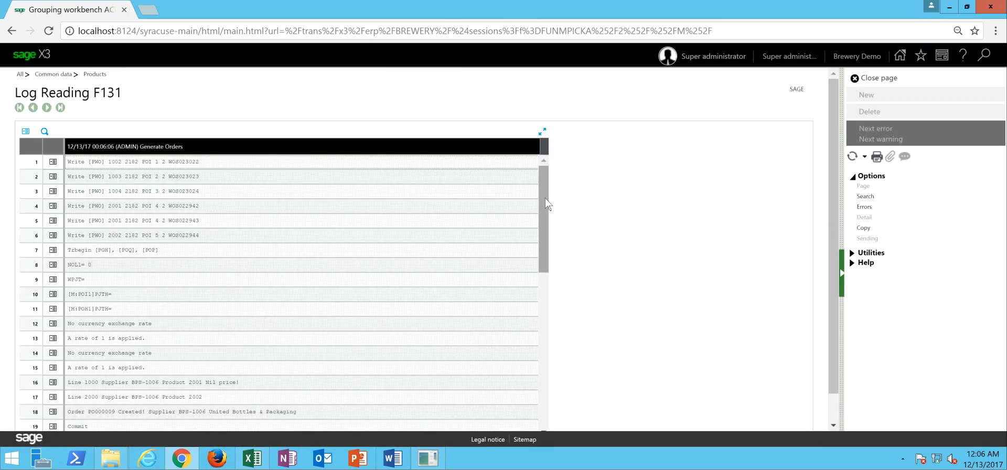
# - Read through the order generation log, then close it and the Grouping workbench
pyautogui.scroll(-1, 547, 236)
pyautogui.moveTo(547, 236); pyautogui.dragTo(550, 335)
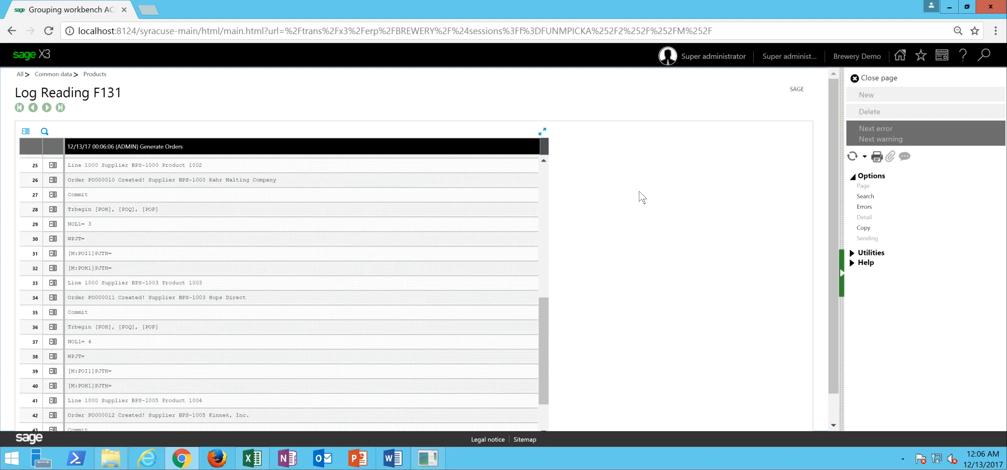
pyautogui.click(880, 79)
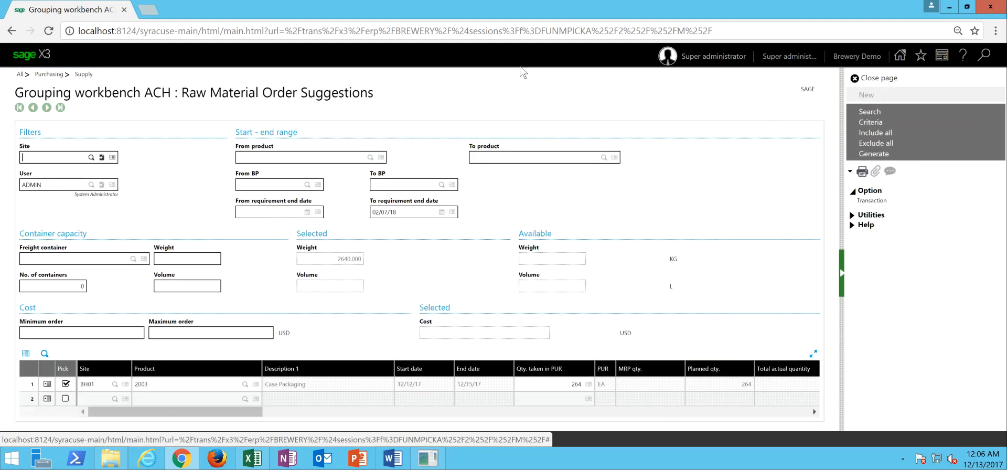
pyautogui.click(876, 79)
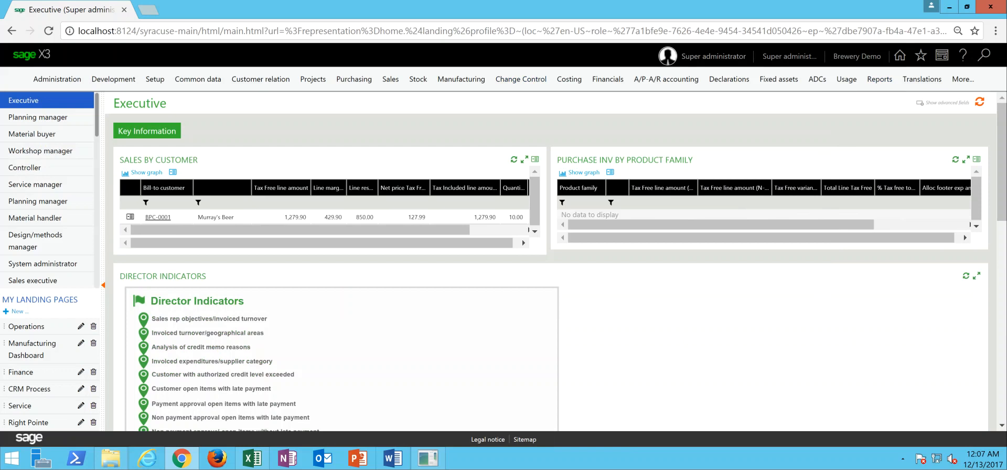
# - Open the purchase orders and examine the order lines for supplier United Bottles & Packaging, including expected receipt dates and prices
pyautogui.moveTo(365, 83)
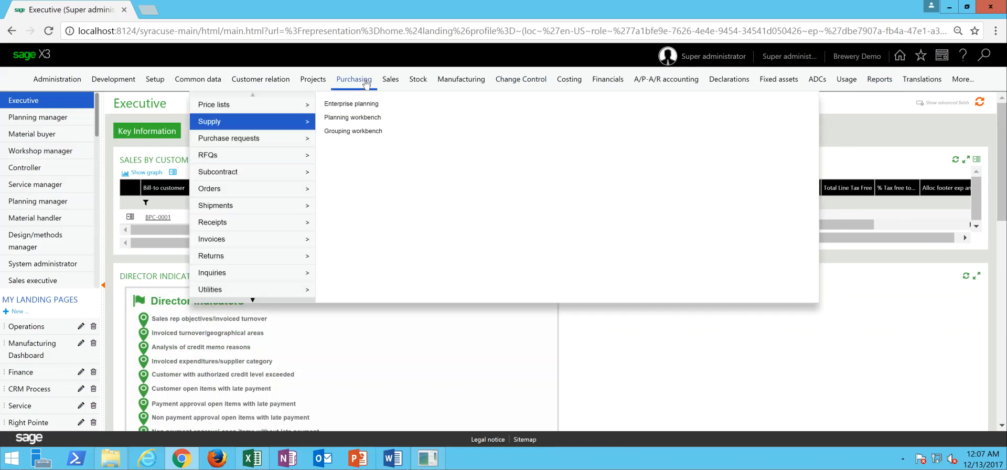
pyautogui.moveTo(251, 192)
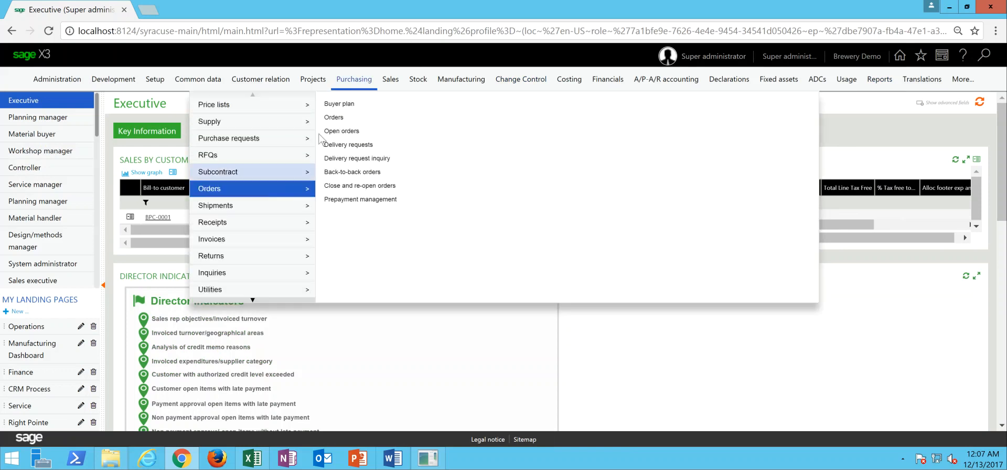
pyautogui.click(334, 117)
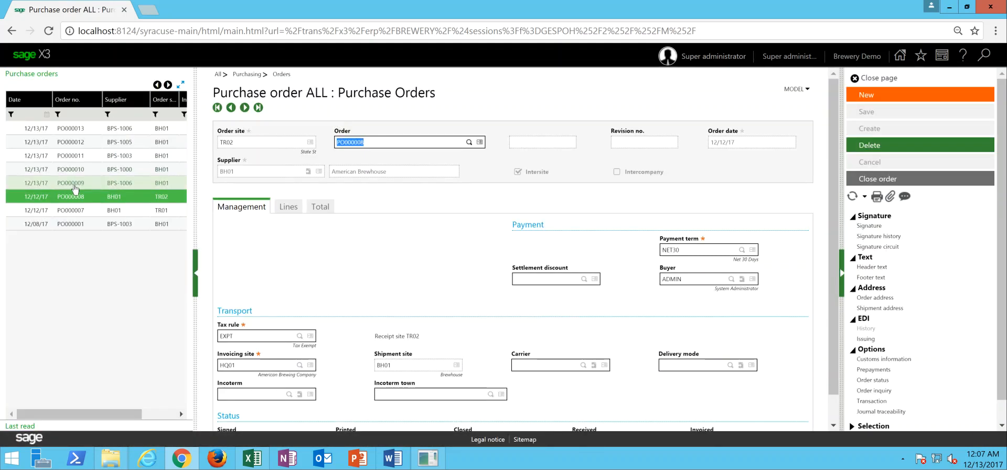
pyautogui.click(74, 188)
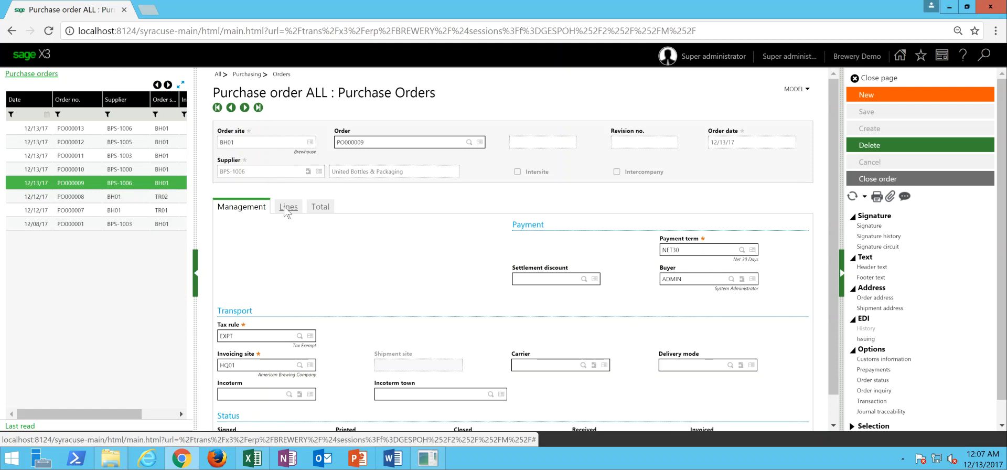
pyautogui.click(287, 207)
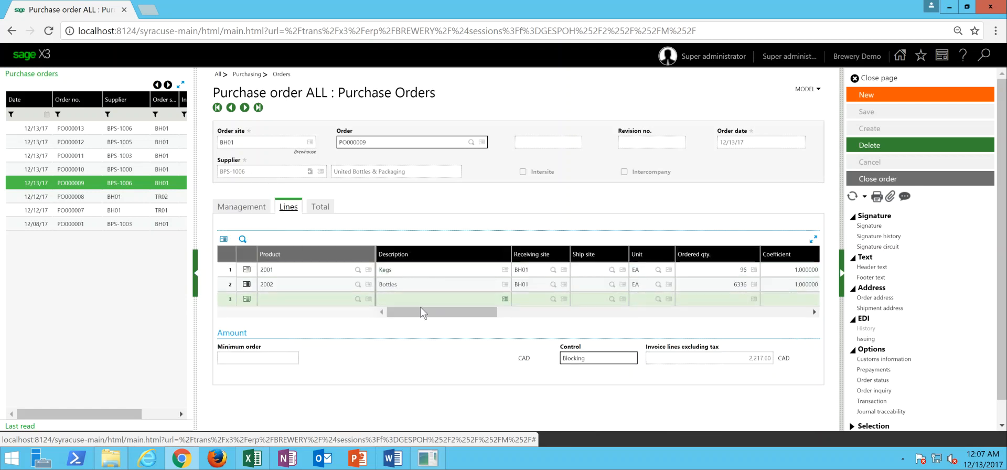
pyautogui.moveTo(426, 314); pyautogui.dragTo(522, 317)
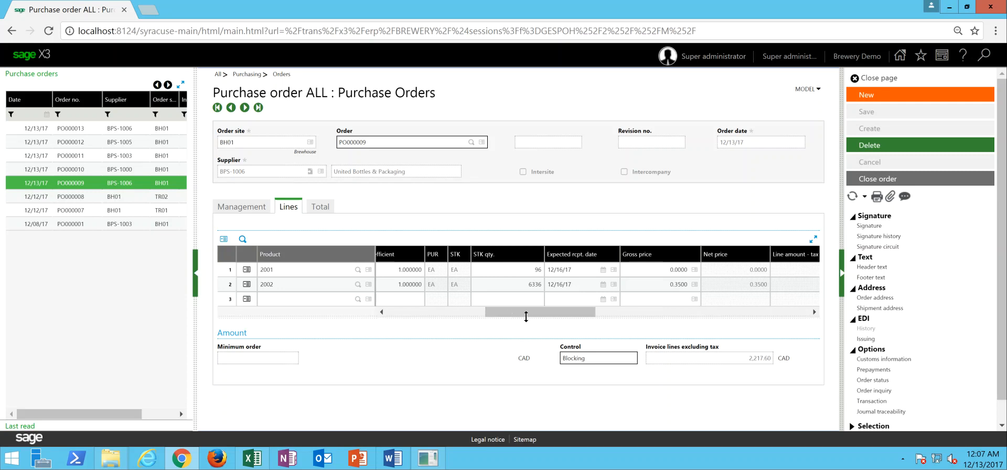
# - Open the Rahr Malting Company purchase order and bring up the report parameters for printing its record
pyautogui.click(120, 170)
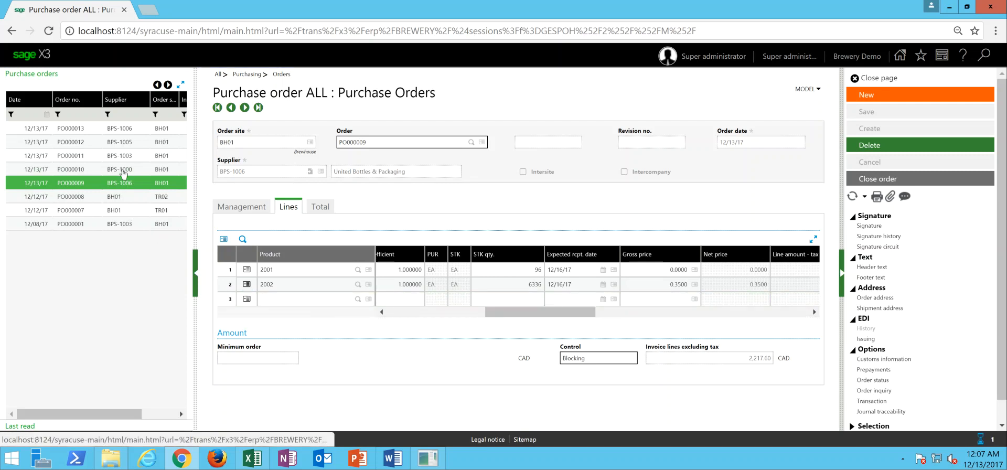
pyautogui.moveTo(518, 300); pyautogui.dragTo(361, 303)
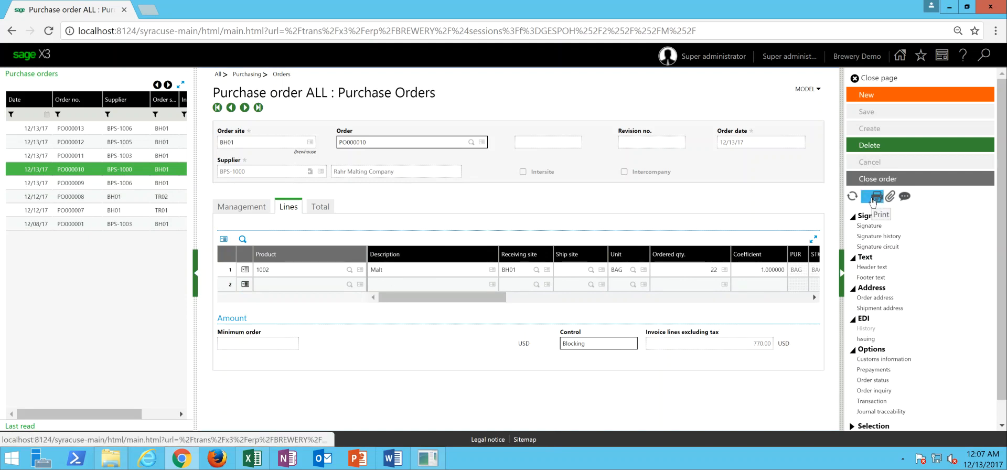
pyautogui.click(873, 201)
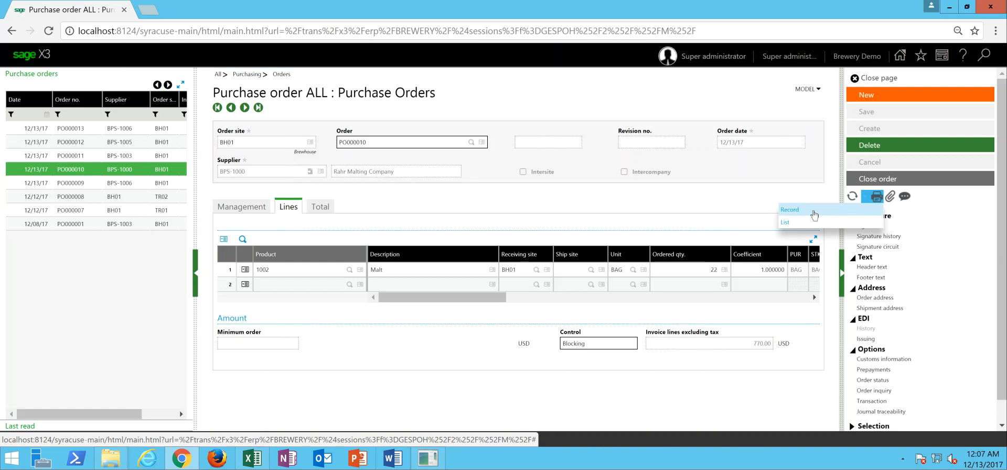
pyautogui.click(813, 212)
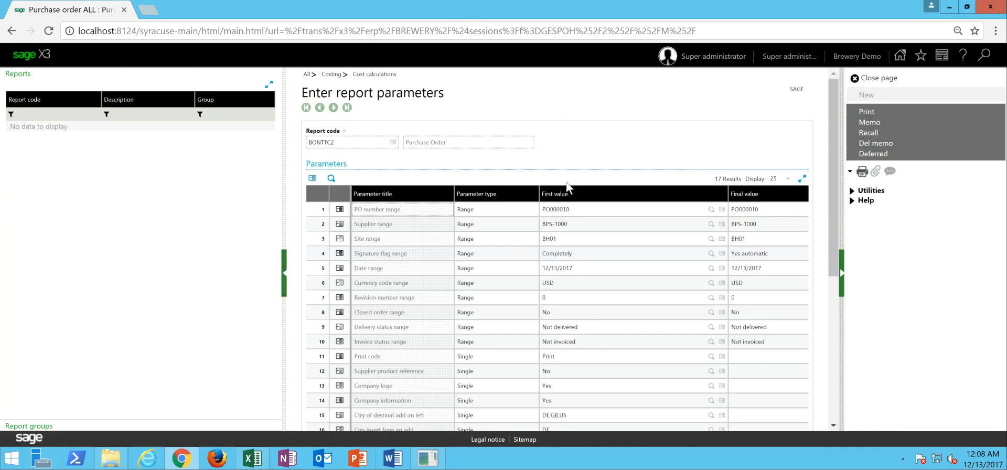
# - Clear the first and final values of the PO number range and supplier range in the report parameters
pyautogui.click(584, 209)
pyautogui.click(580, 209)
pyautogui.doubleClick(558, 208)
pyautogui.press('BackSpace')
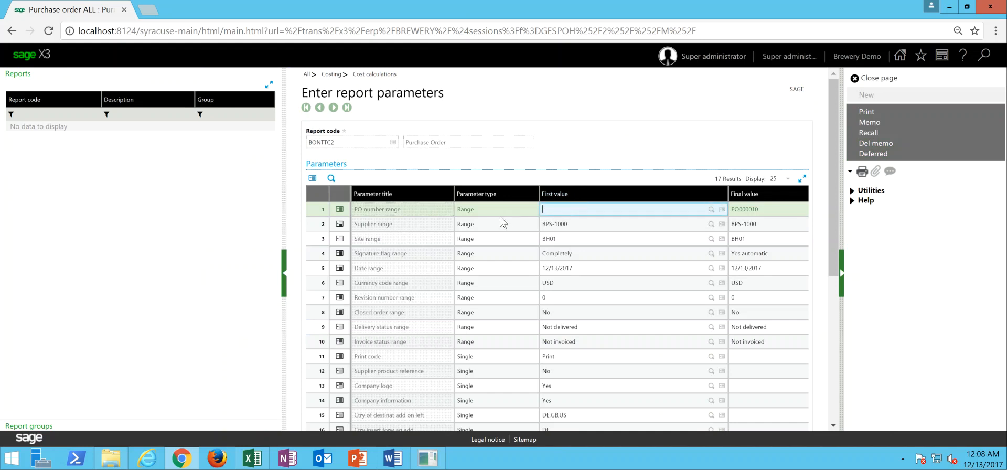
pyautogui.press('Tab')
pyautogui.press('BackSpace')
pyautogui.press('Tab')
pyautogui.press('BackSpace')
pyautogui.press('Tab')
pyautogui.press('BackSpace')
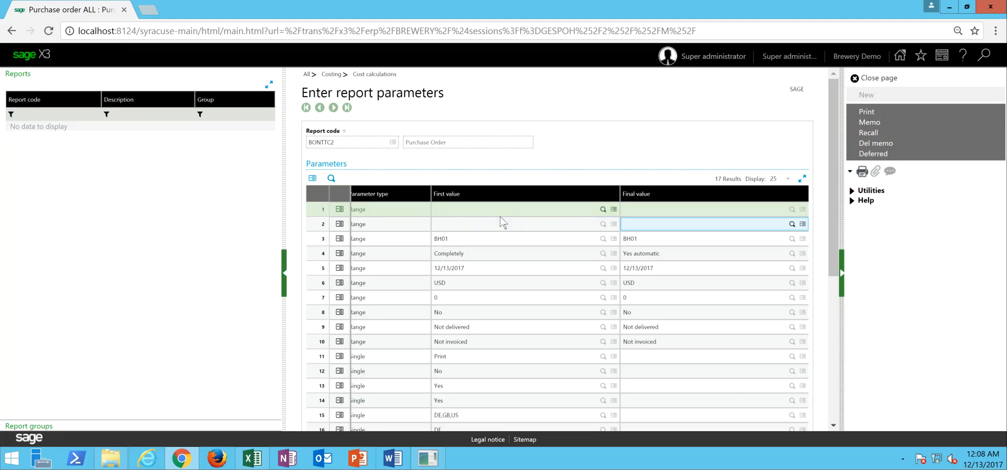
pyautogui.press('Tab')
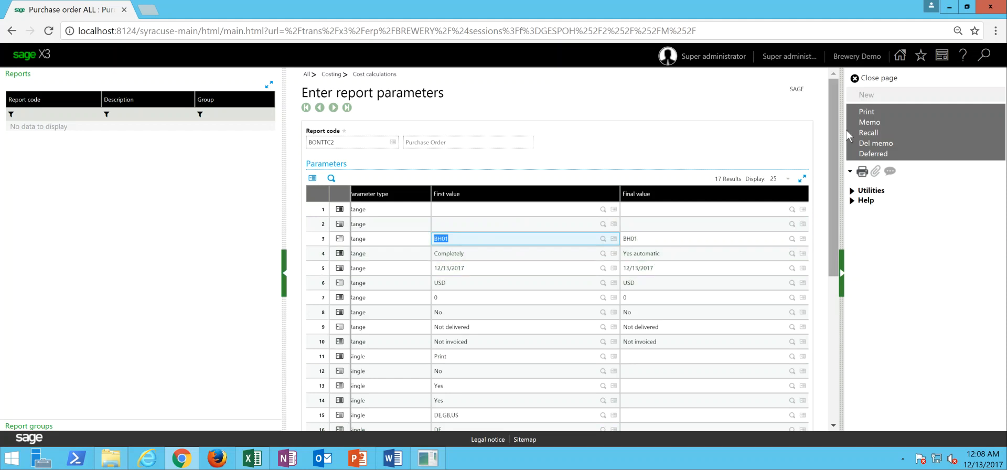
# - Print the Purchase Order report and look through the resulting PDF
pyautogui.click(879, 114)
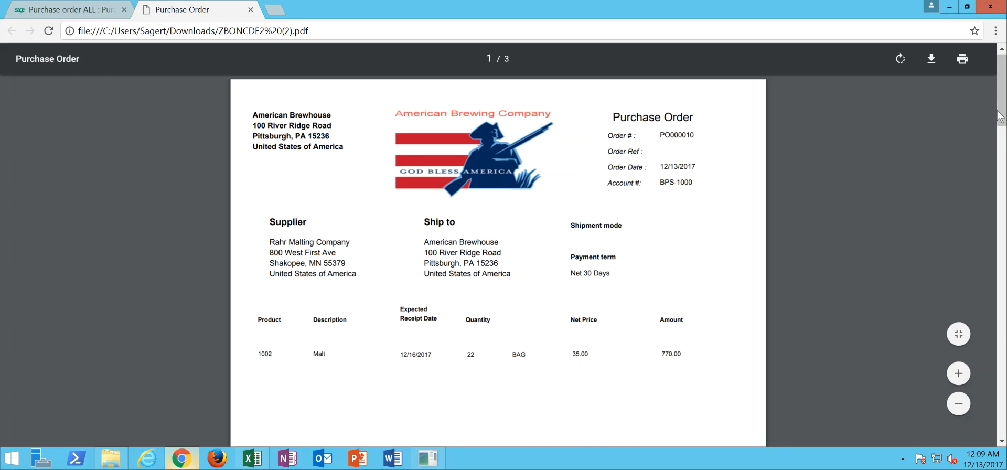
pyautogui.rightClick(1003, 126)
pyautogui.click(1003, 125)
pyautogui.moveTo(1003, 126); pyautogui.dragTo(1001, 79)
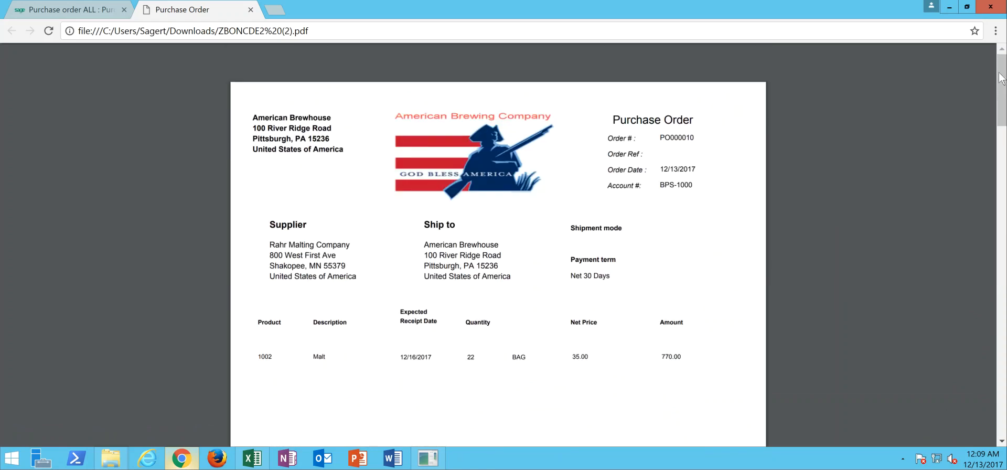
# - Close the purchase order PDF, dismiss the finished print job notification and leave the purchase orders page
pyautogui.click(251, 10)
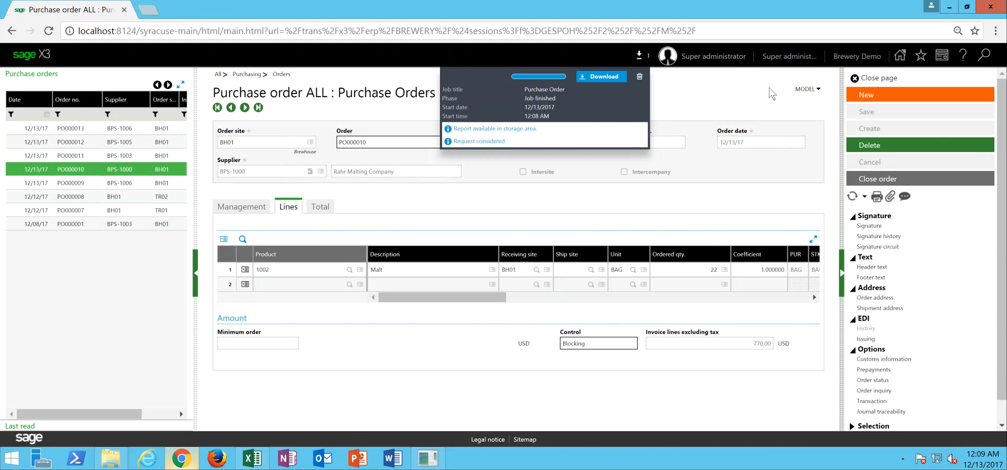
pyautogui.click(639, 79)
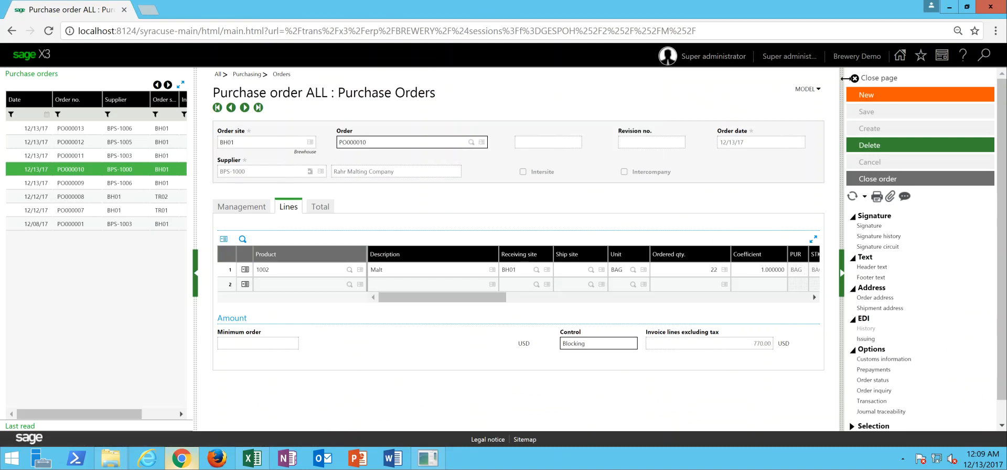
pyautogui.click(877, 78)
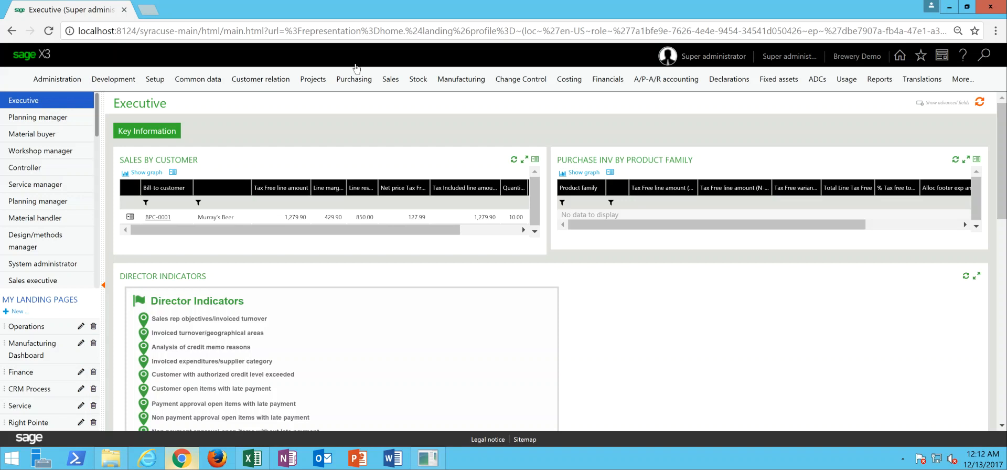
# - Open the purchase receipts function from the purchasing area
pyautogui.click(356, 82)
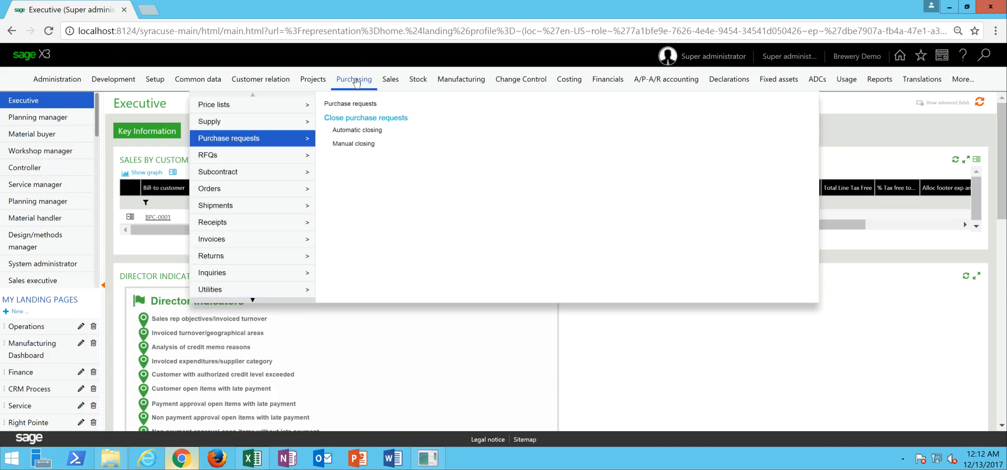
pyautogui.moveTo(269, 226)
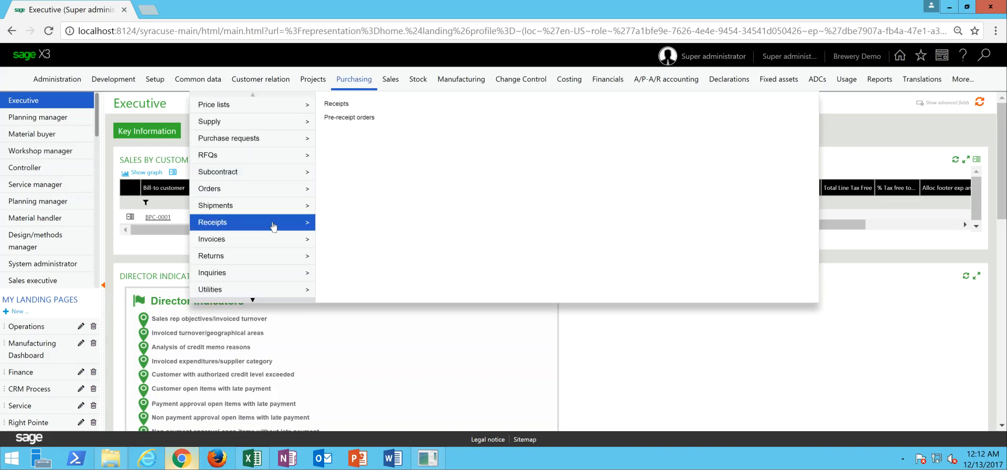
pyautogui.click(336, 105)
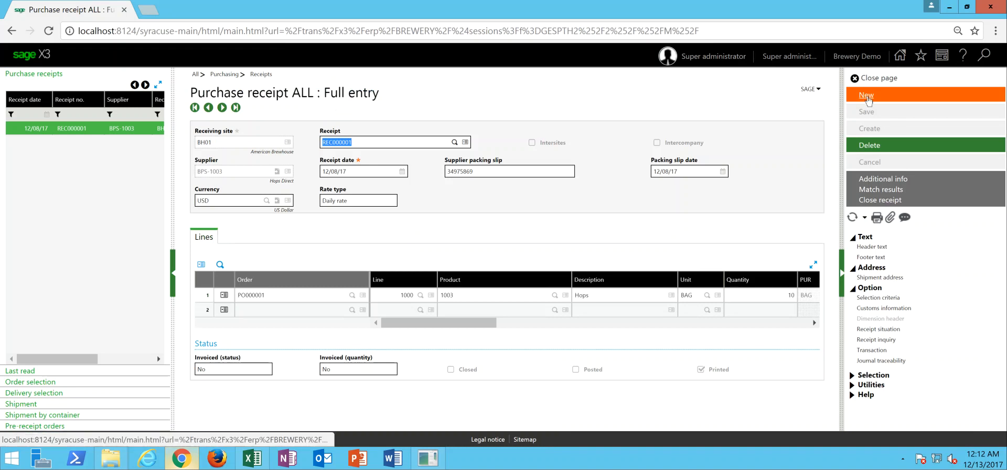
# - Create a new BH01 purchase receipt covering all lines of both open United Bottles & Packaging (BPS-1006) orders
pyautogui.click(866, 95)
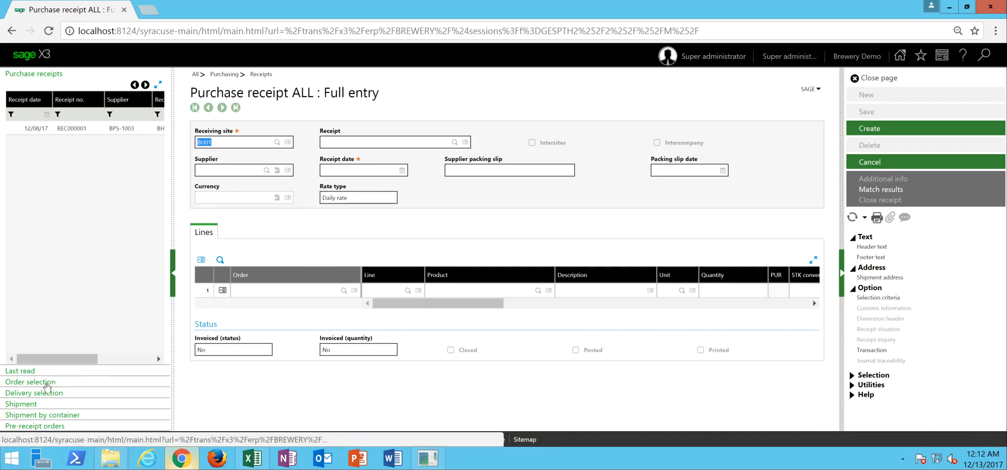
pyautogui.click(45, 383)
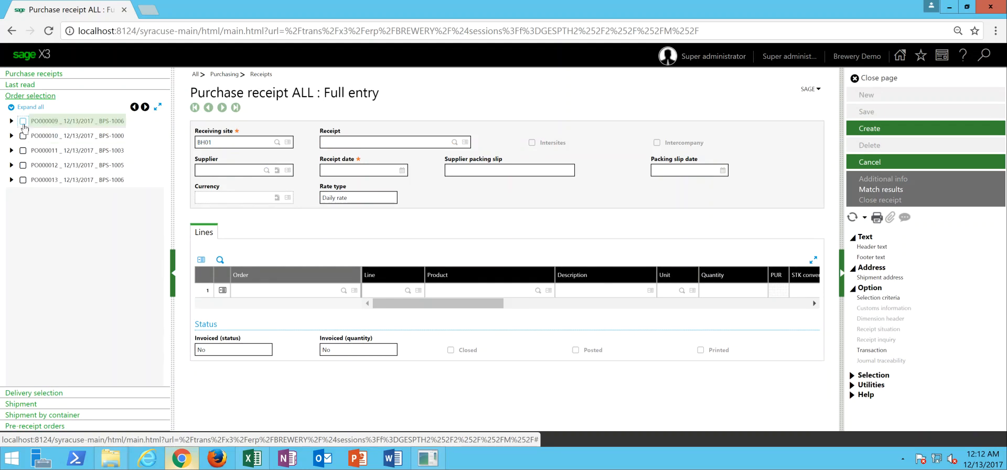
pyautogui.click(23, 122)
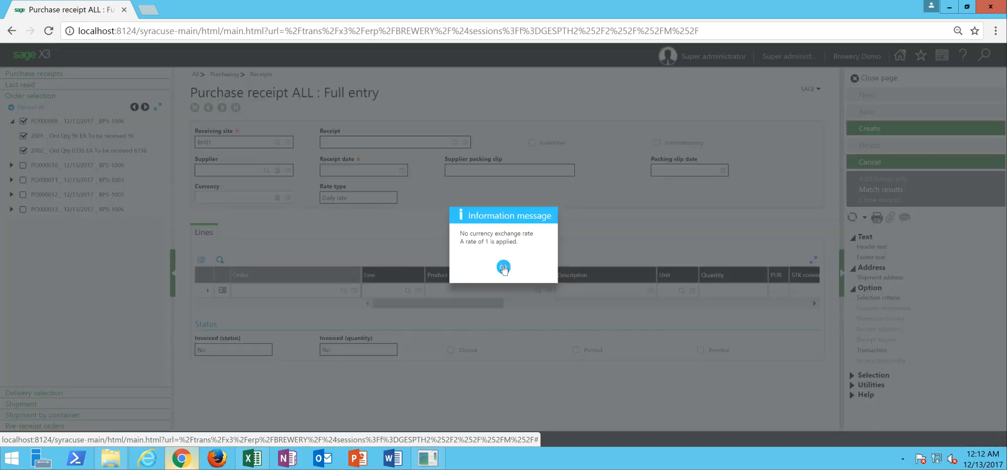
pyautogui.click(503, 267)
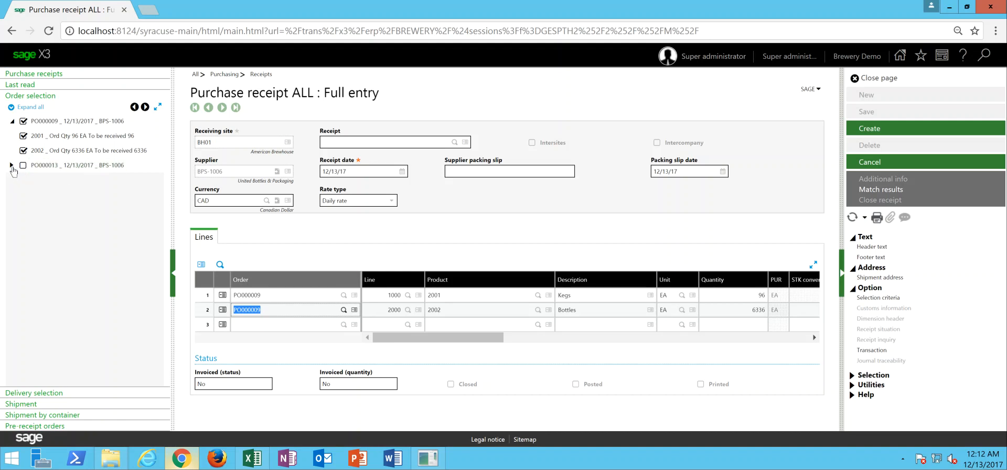
pyautogui.click(22, 166)
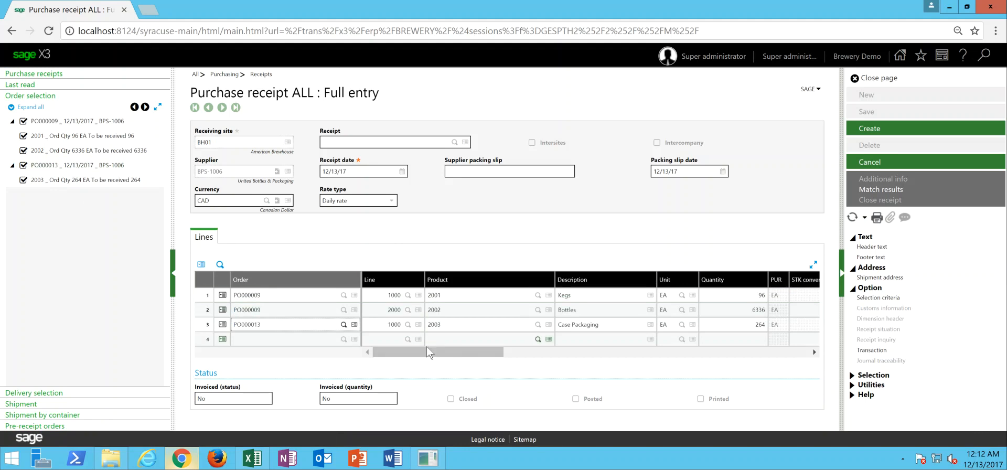
pyautogui.moveTo(431, 358); pyautogui.dragTo(439, 358)
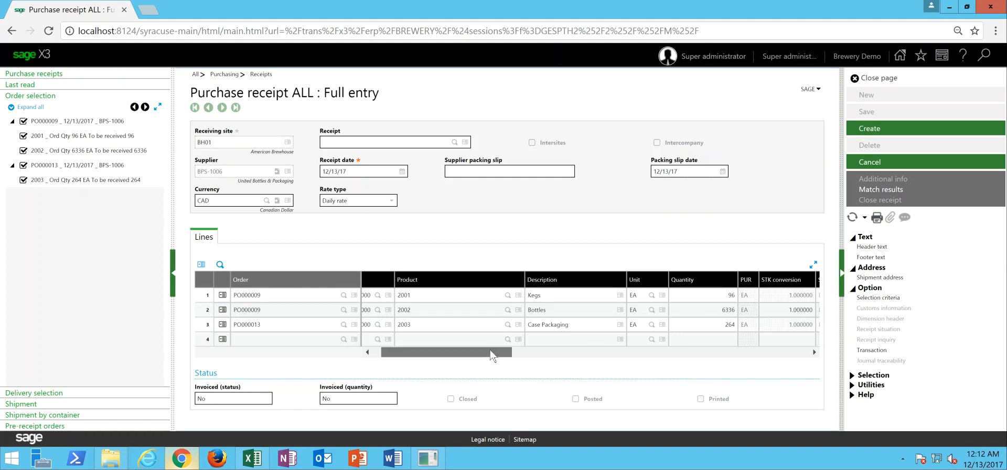
pyautogui.moveTo(491, 352); pyautogui.dragTo(445, 359)
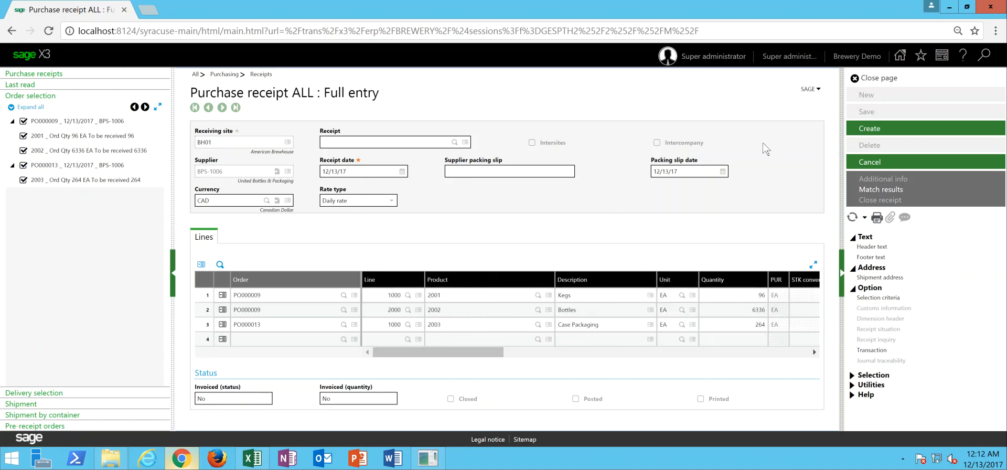
pyautogui.click(863, 131)
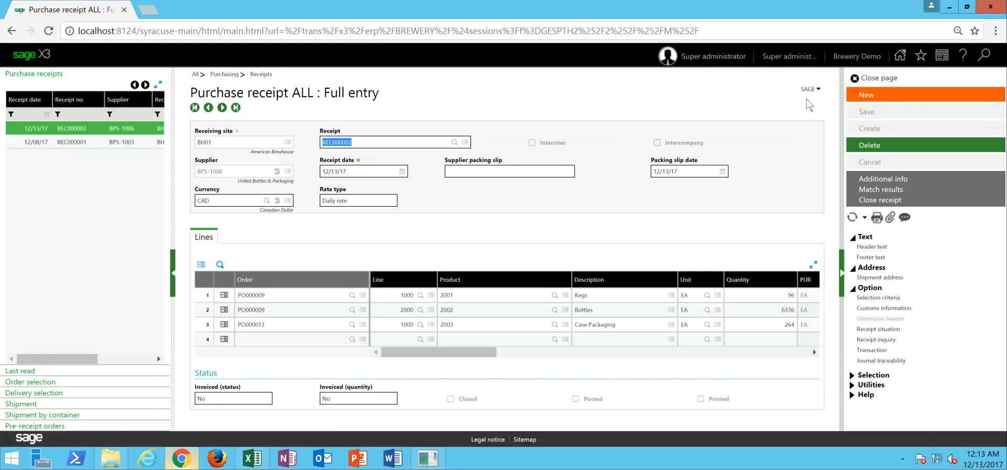
# - Start another purchase receipt from the open BPS-1000 Rahr Malting Company order and try to create it
pyautogui.click(868, 96)
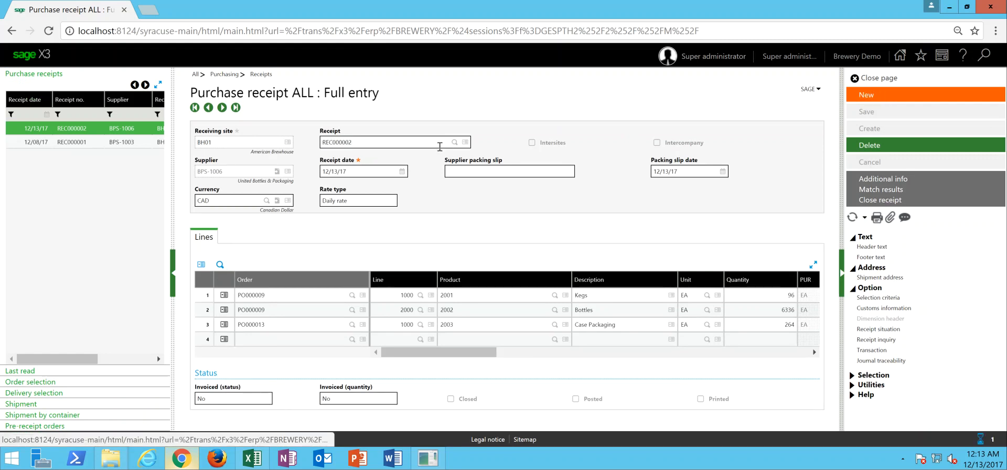
pyautogui.click(51, 384)
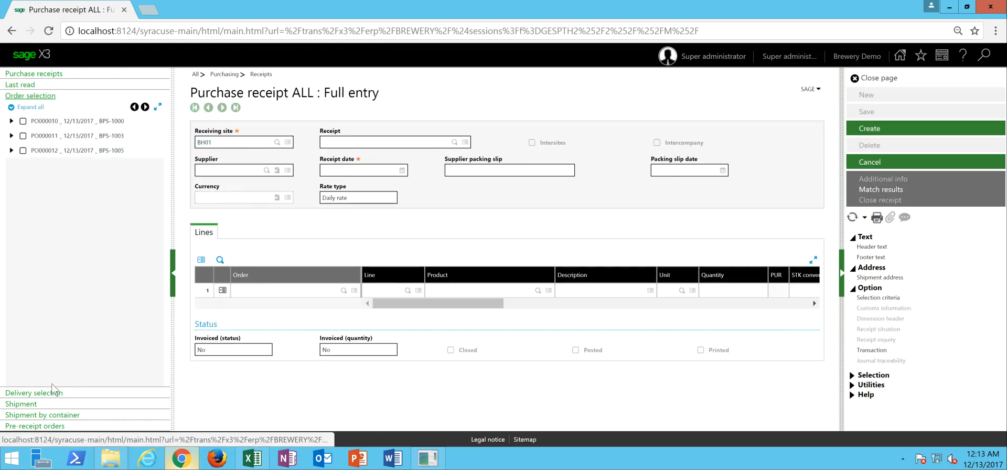
pyautogui.click(22, 121)
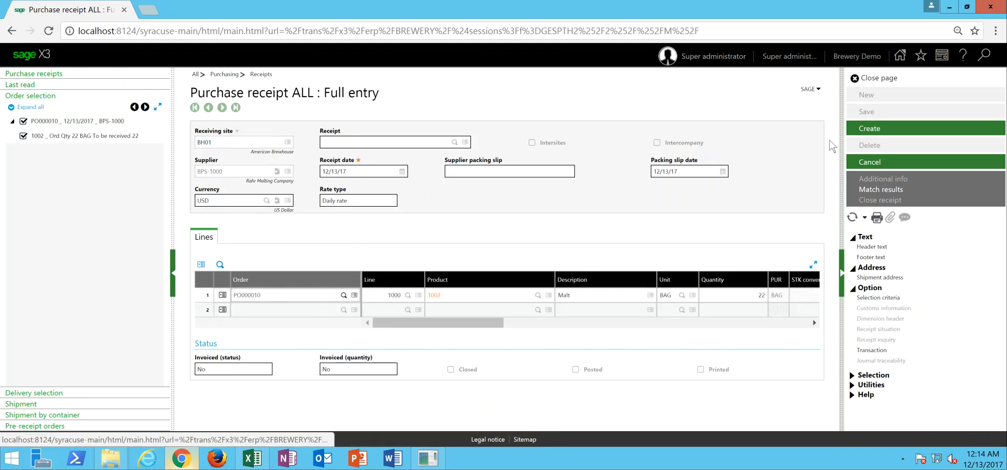
pyautogui.click(874, 131)
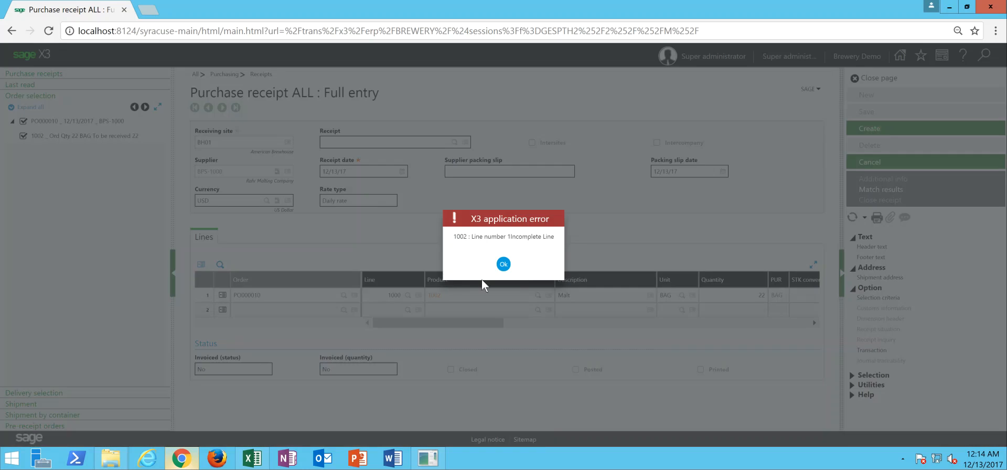
pyautogui.click(503, 263)
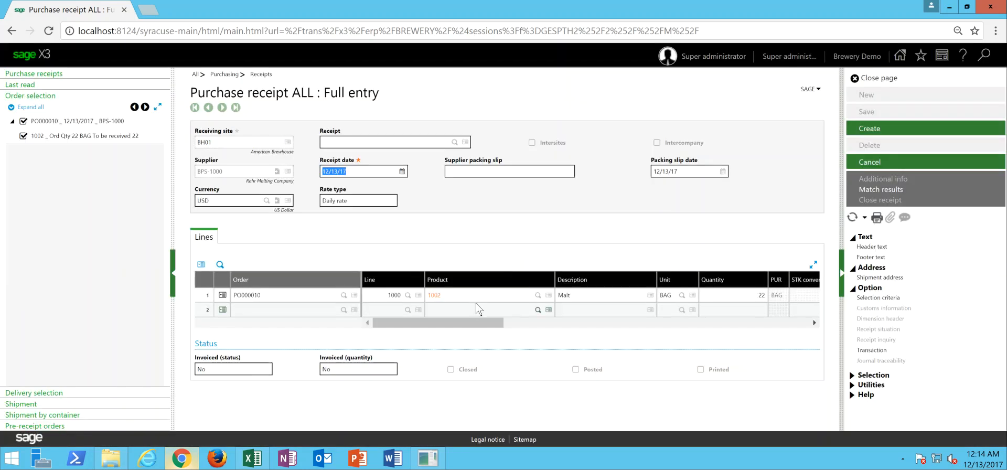
# - Enter supplier lot 34765578 on the malt receipt line and create the receipt
pyautogui.moveTo(475, 321); pyautogui.dragTo(604, 321)
pyautogui.click(676, 295)
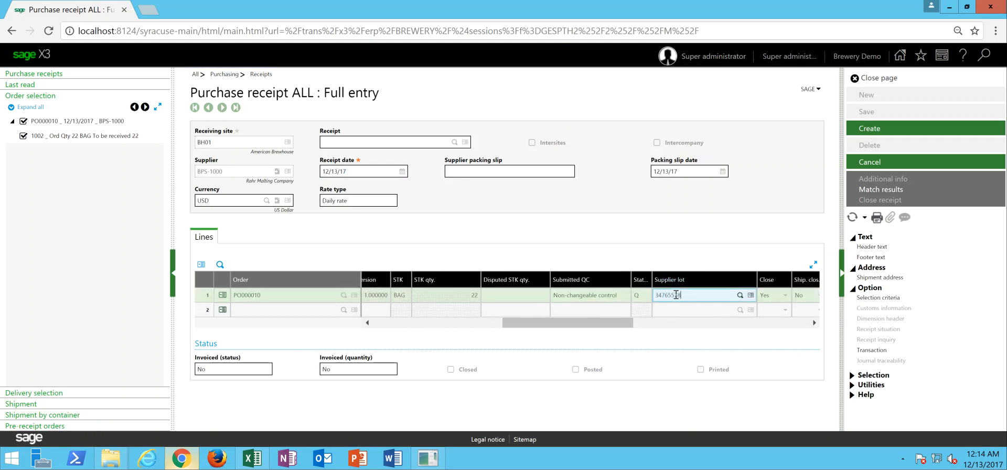
pyautogui.click(872, 129)
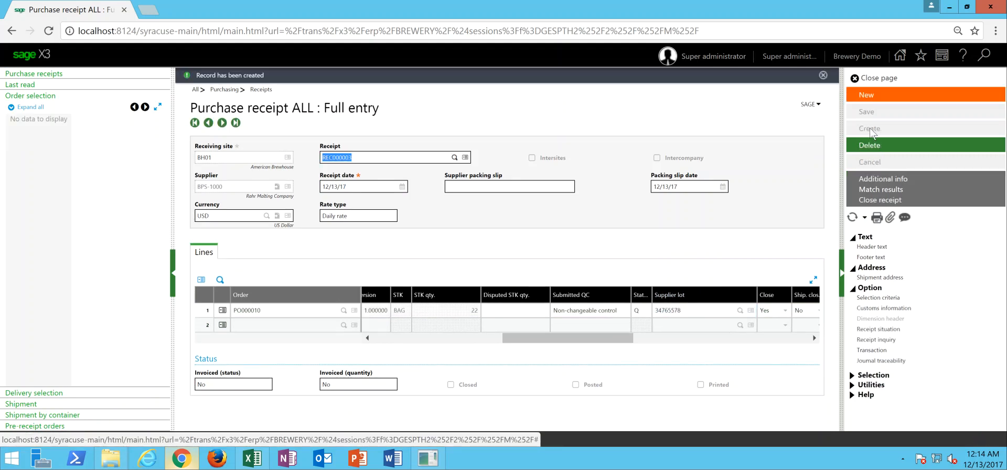
# - Create a purchase receipt from the open BPS-1003 Hops Direct order, with supplier lot 246578 on its line
pyautogui.click(865, 95)
pyautogui.press('Tab')
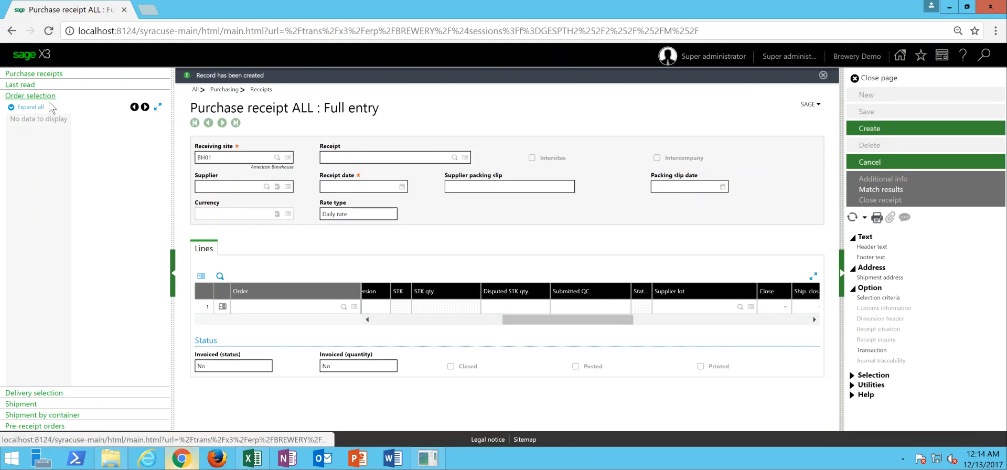
pyautogui.click(852, 218)
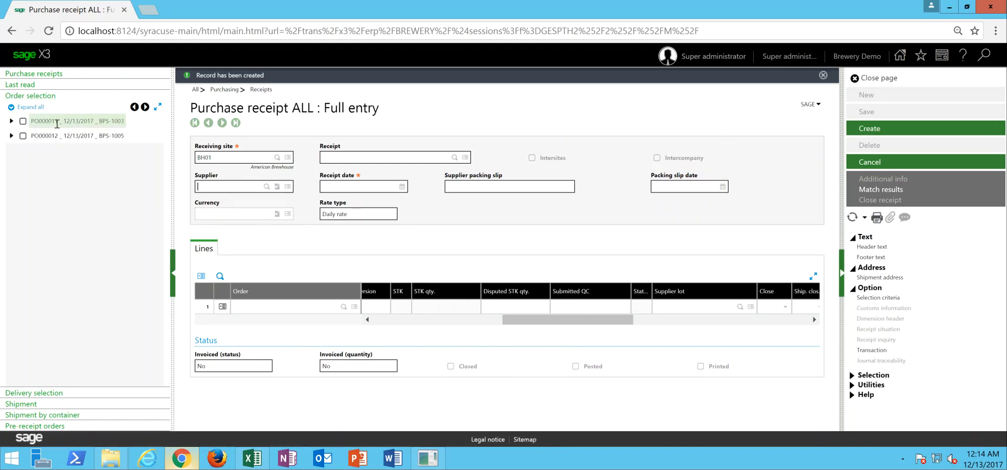
pyautogui.click(23, 121)
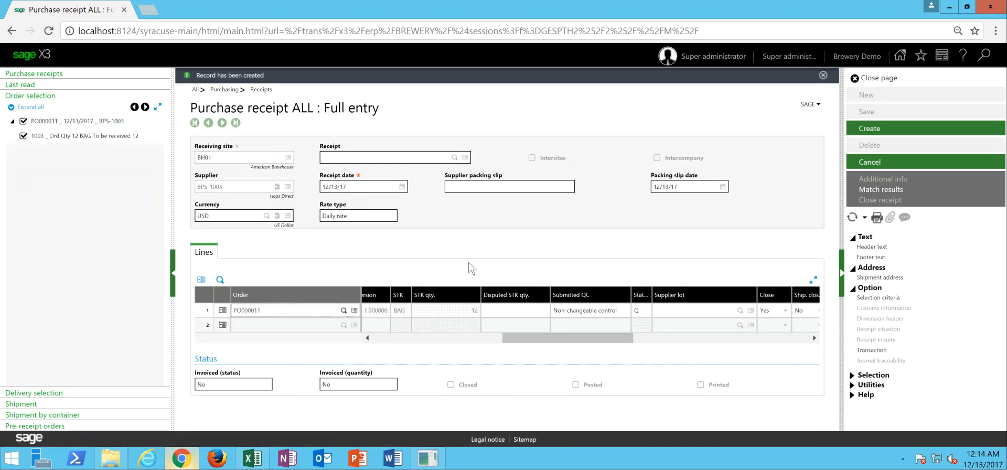
pyautogui.moveTo(577, 339)
pyautogui.mouseDown()
pyautogui.moveTo(388, 340)
pyautogui.moveTo(459, 347)
pyautogui.moveTo(571, 338)
pyautogui.mouseUp()
pyautogui.click(671, 310)
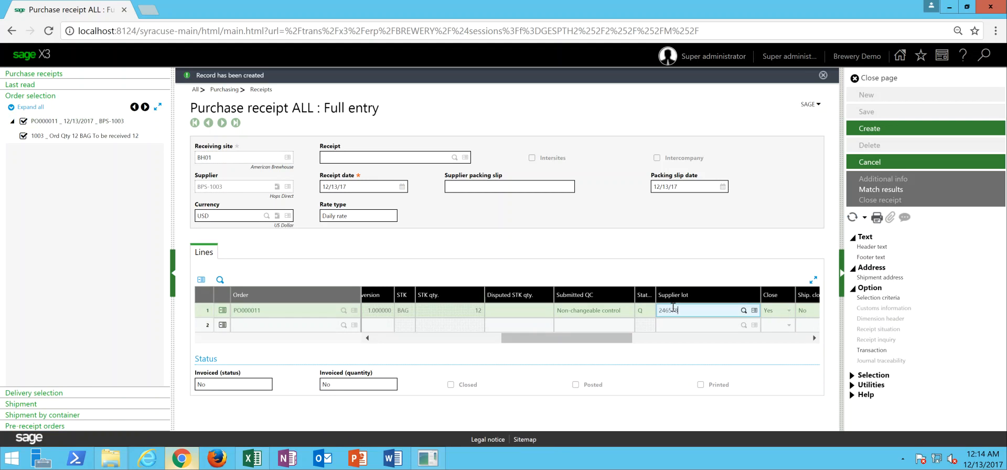
pyautogui.click(869, 129)
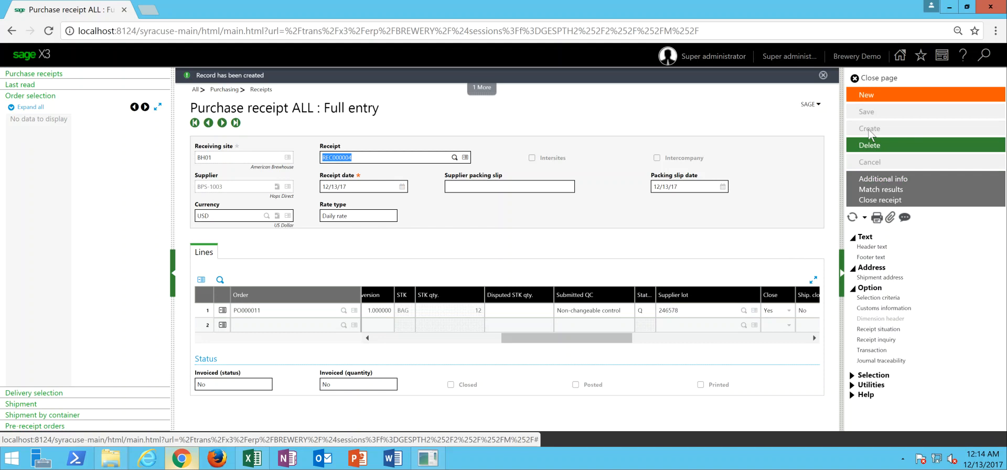
# - Create a purchase receipt from the remaining BPS-1005 order for product 1004, with supplier lot 465758
pyautogui.click(868, 96)
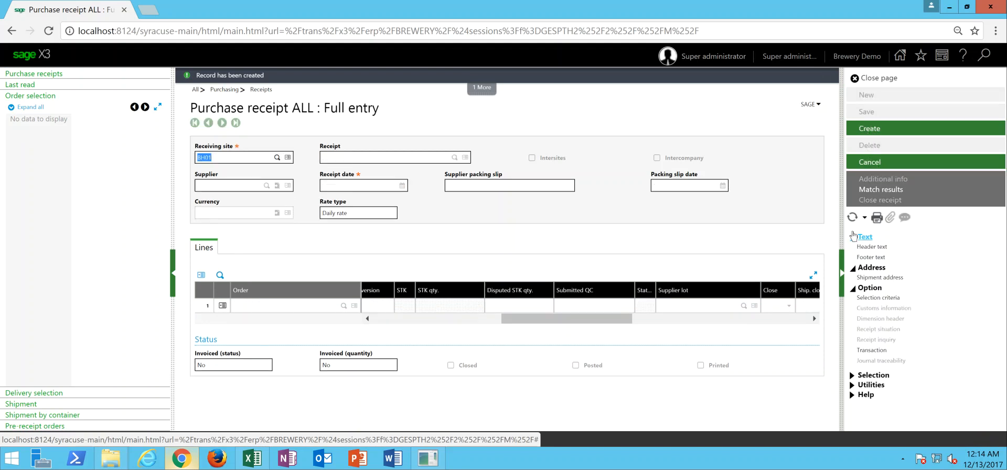
pyautogui.click(854, 218)
pyautogui.click(23, 124)
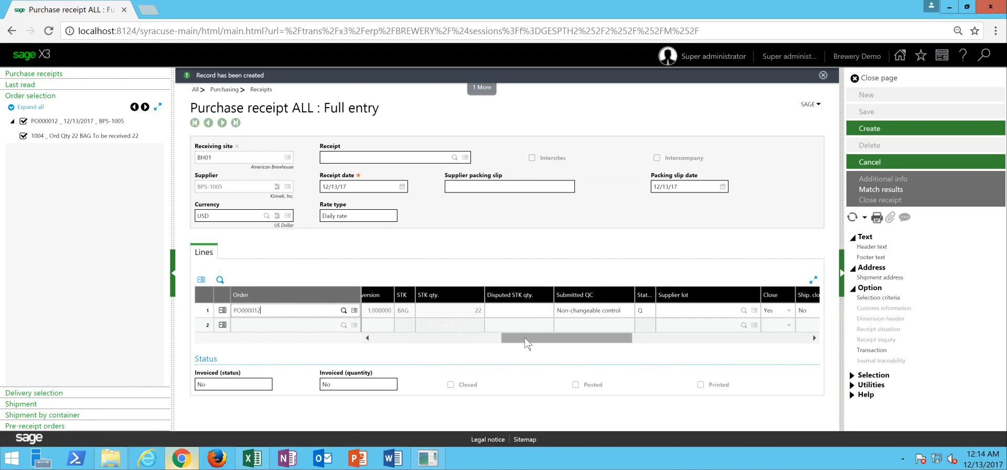
pyautogui.moveTo(399, 338); pyautogui.dragTo(521, 339)
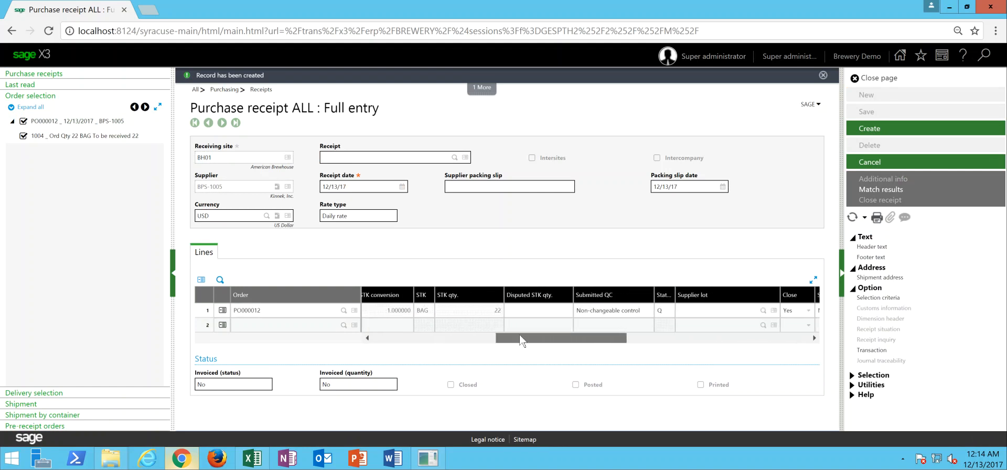
pyautogui.click(689, 308)
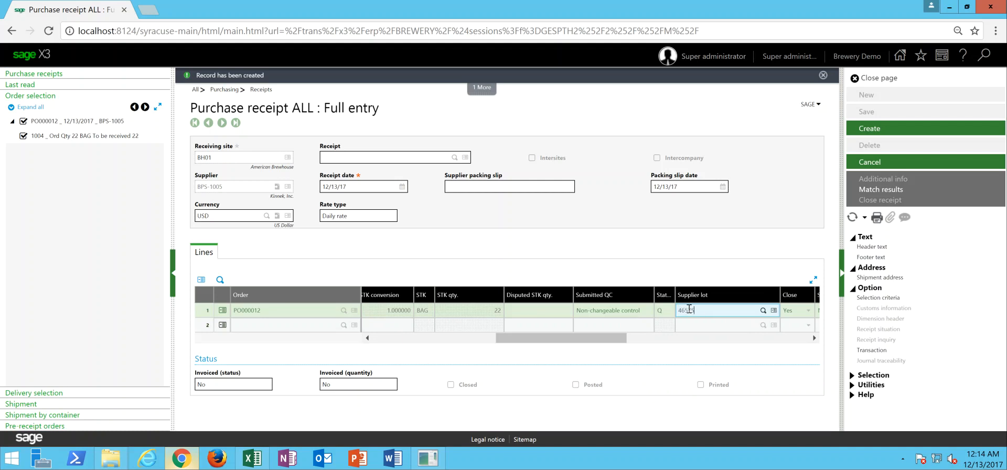
pyautogui.click(868, 132)
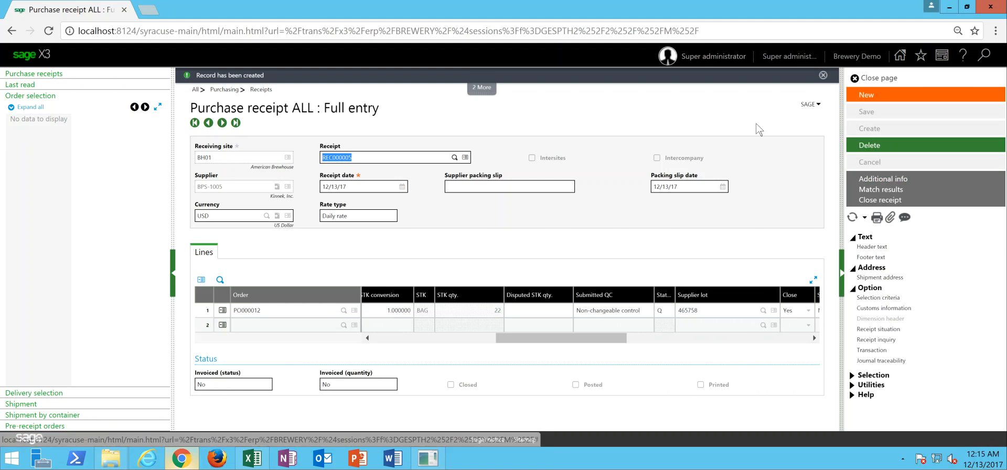
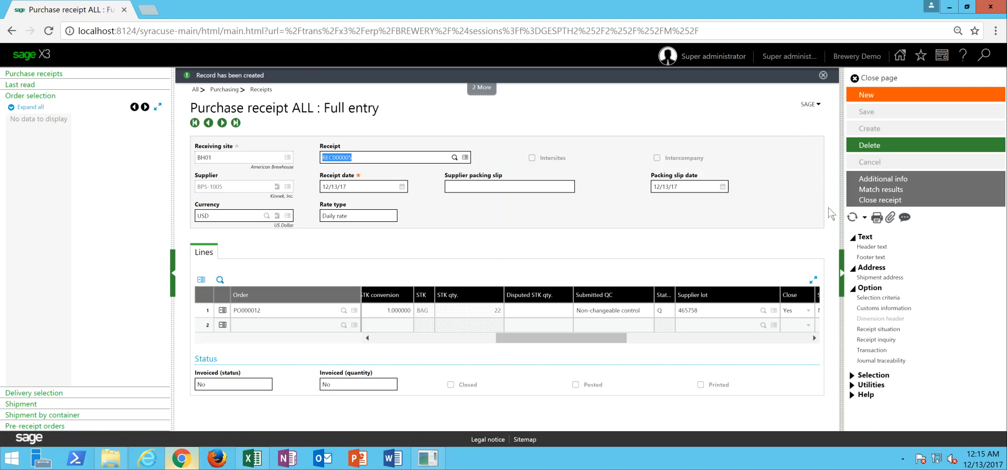
# - Open the Purchase Receipt Check in report for the current receipt and clear its receipt number and supplier ranges
pyautogui.click(875, 224)
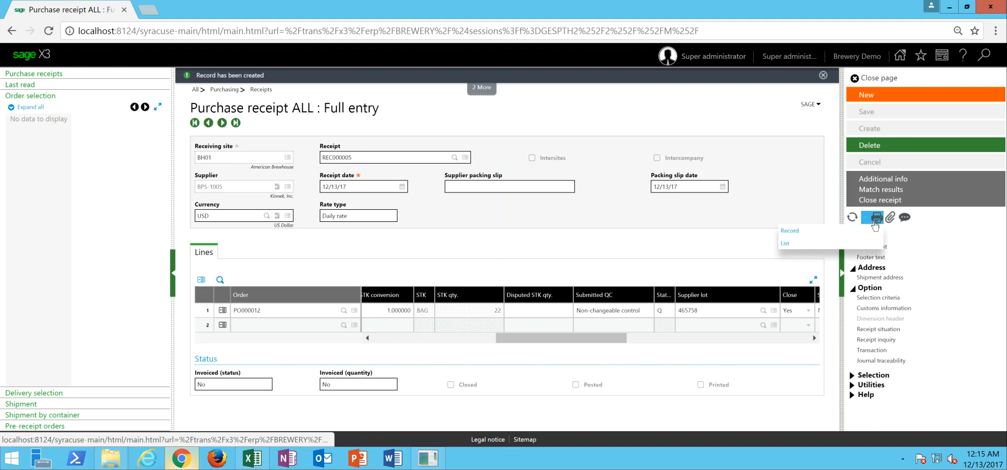
pyautogui.click(820, 234)
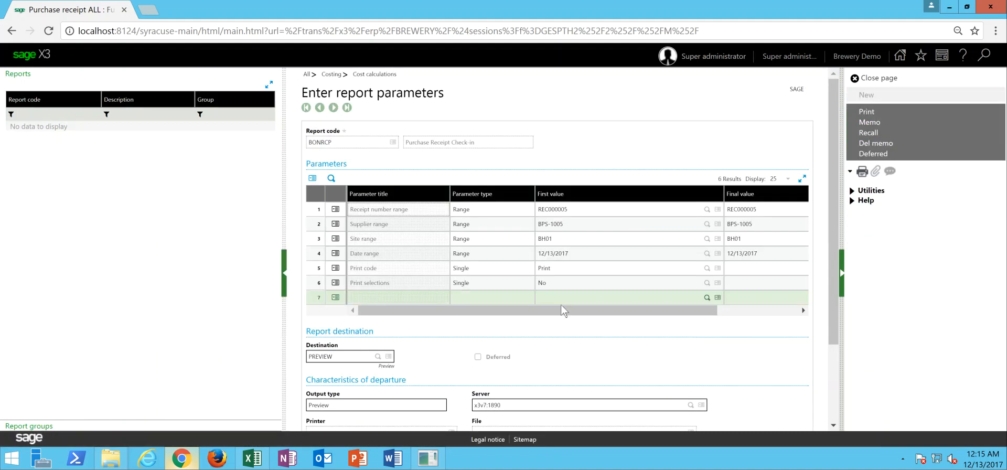
pyautogui.click(576, 210)
pyautogui.doubleClick(579, 210)
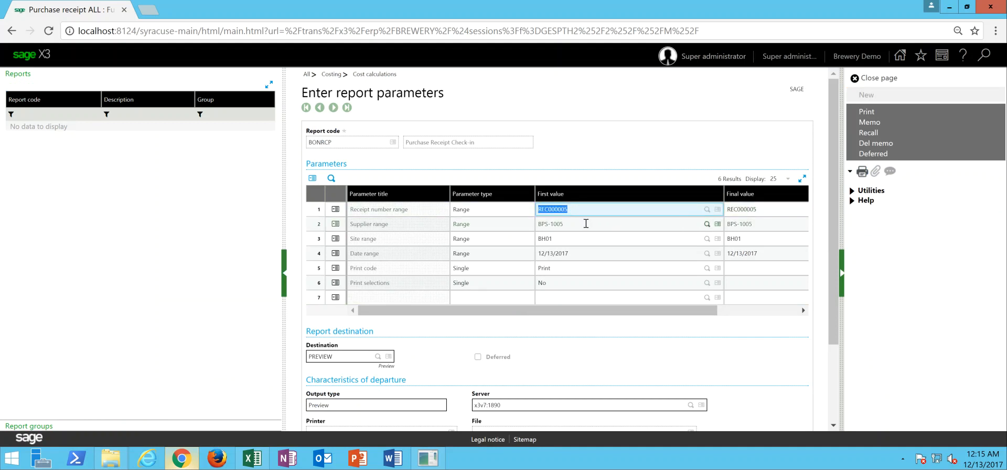
pyautogui.press('BackSpace')
pyautogui.press('Tab')
pyautogui.press('BackSpace')
pyautogui.press('Tab')
pyautogui.press('BackSpace')
pyautogui.press('Tab')
pyautogui.press('BackSpace')
pyautogui.press('Tab')
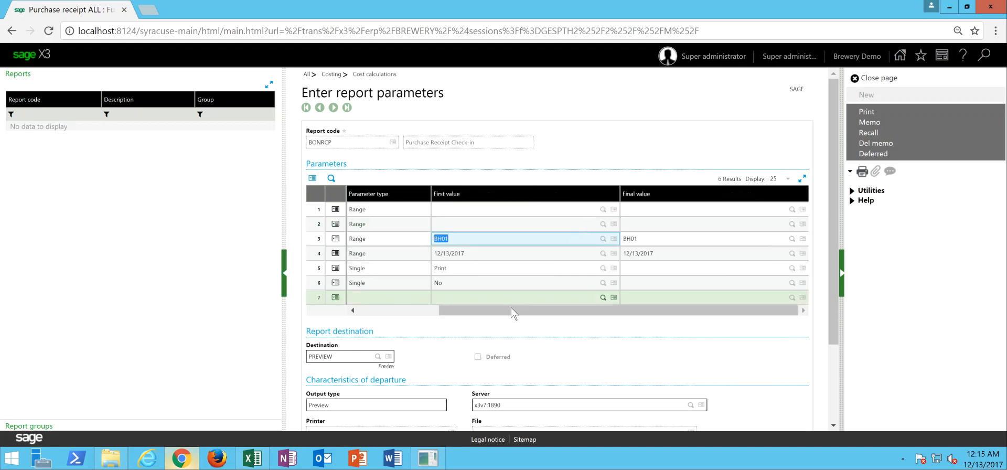
pyautogui.moveTo(509, 311); pyautogui.dragTo(419, 310)
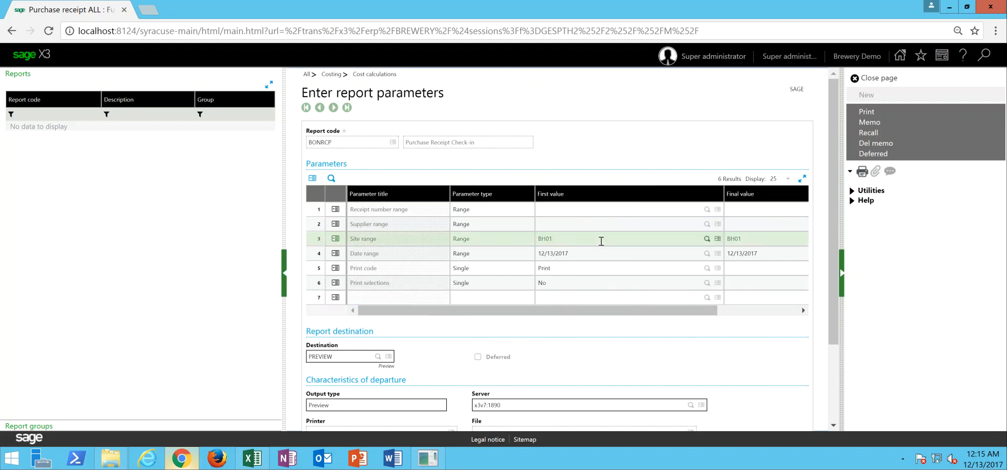
# - Print the receipt report to preview, look through its receipts, and close both the PDF and the receipt entry
pyautogui.click(885, 112)
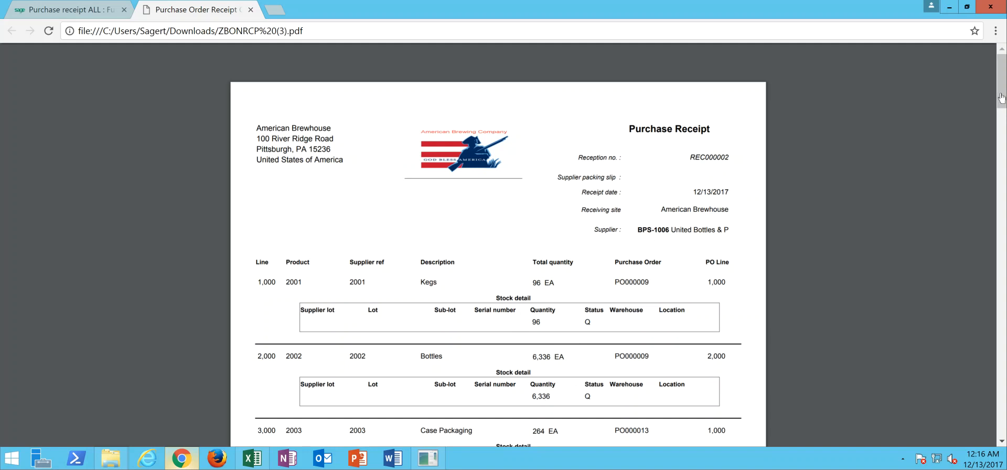
pyautogui.moveTo(999, 92); pyautogui.dragTo(1003, 189)
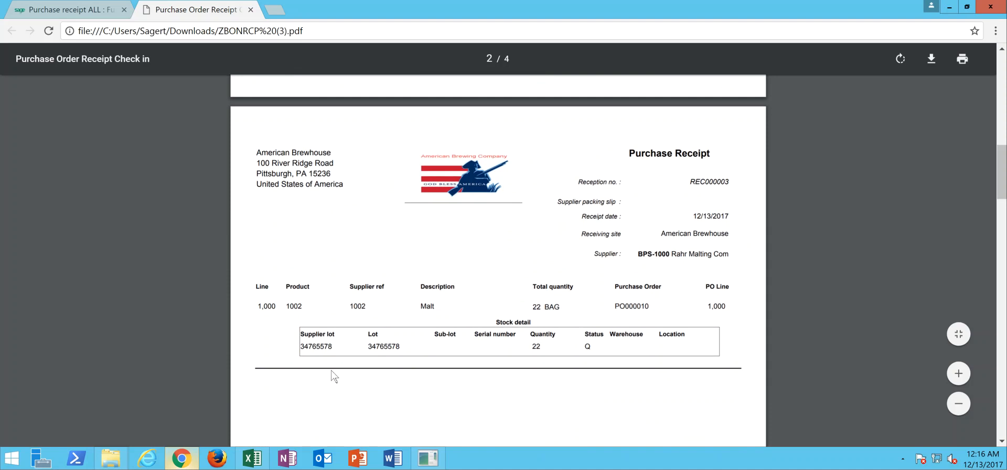
pyautogui.click(251, 10)
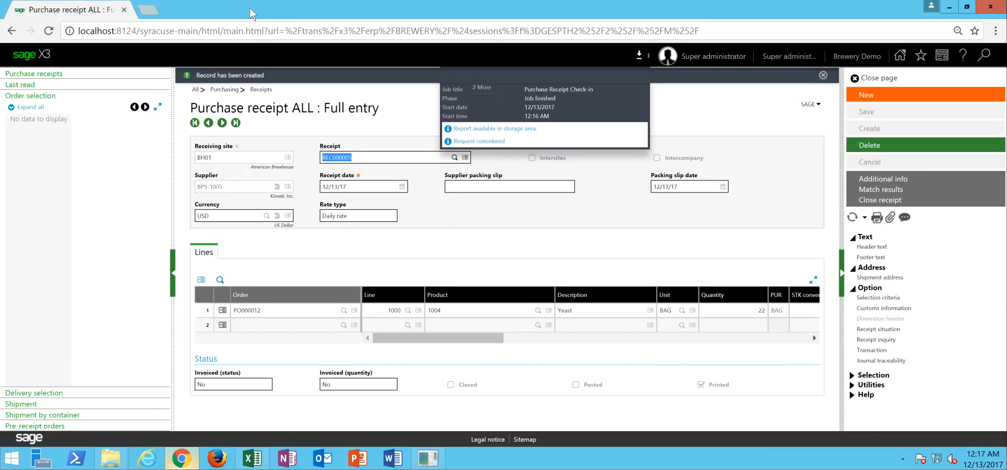
pyautogui.click(874, 79)
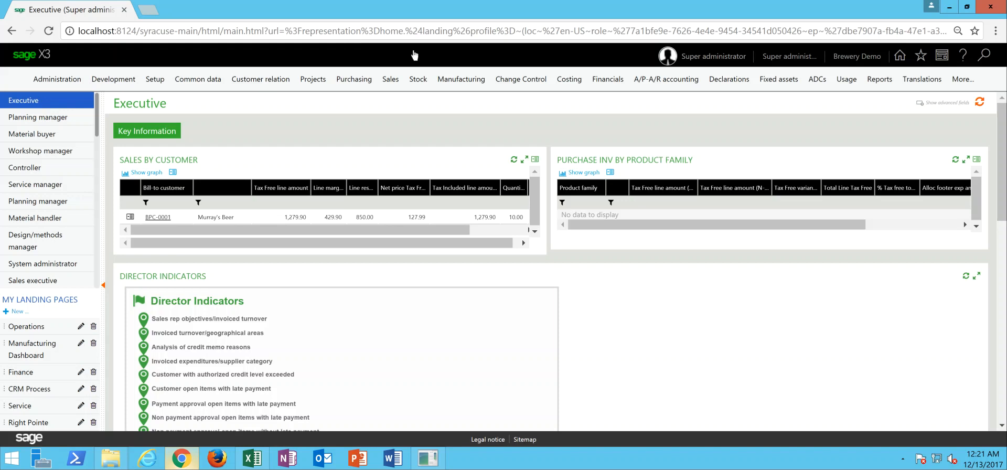
# - Open stock label printing and search the receipt entries for stock site BH01
pyautogui.click(418, 80)
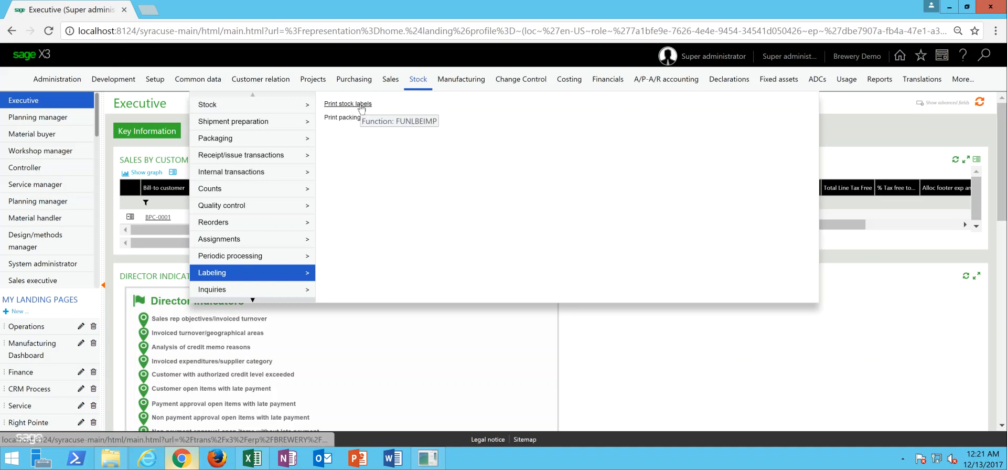
pyautogui.click(361, 104)
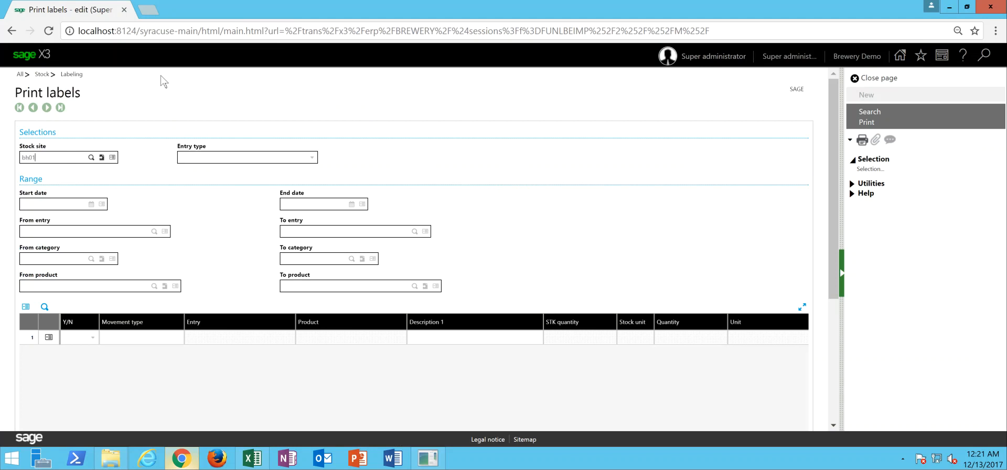
pyautogui.press('Tab')
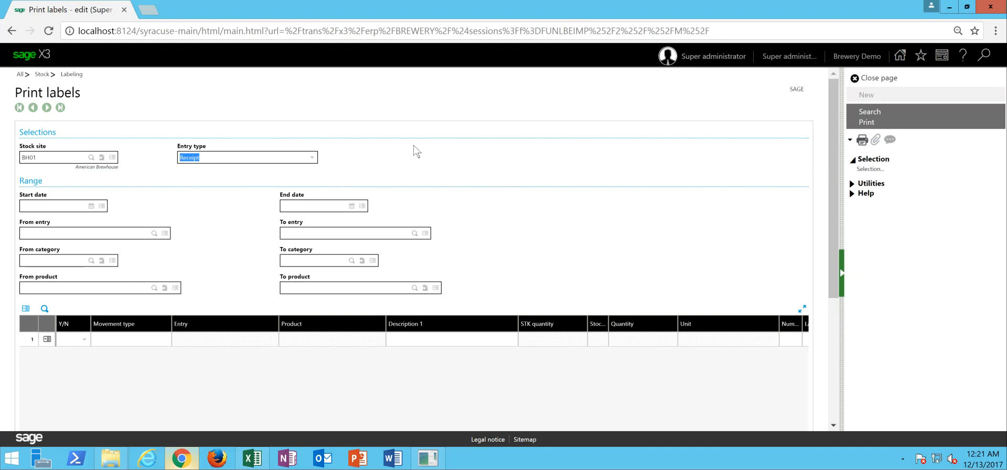
pyautogui.click(880, 115)
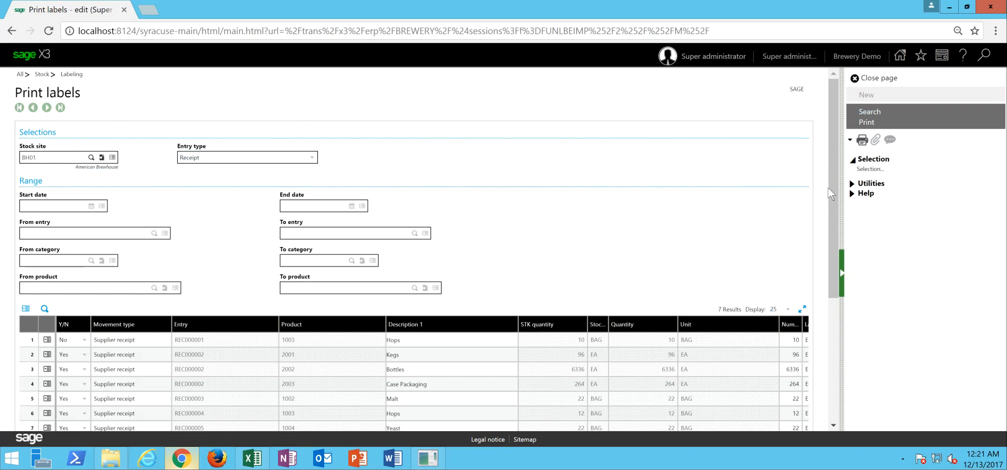
# - Limit the label search to start and end date 12/13/17 and rerun it
pyautogui.click(45, 208)
pyautogui.write('12/')
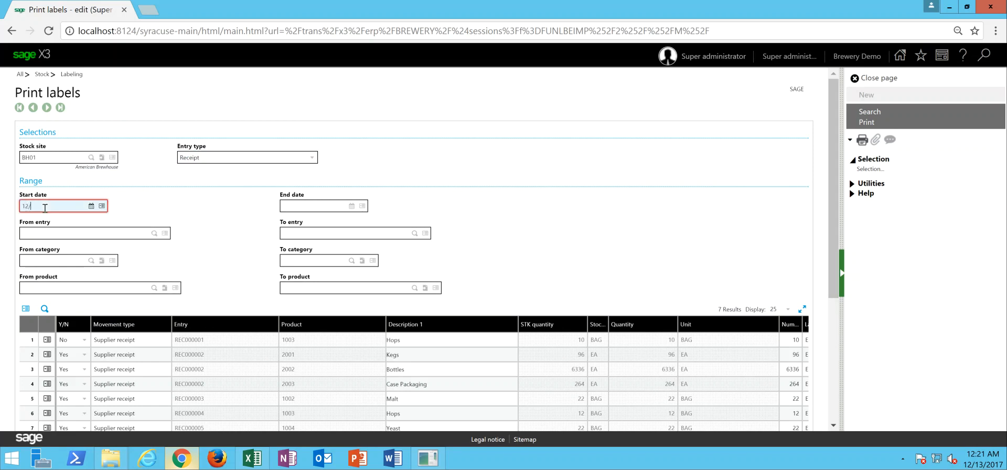
pyautogui.write('16/17')
pyautogui.press('Tab')
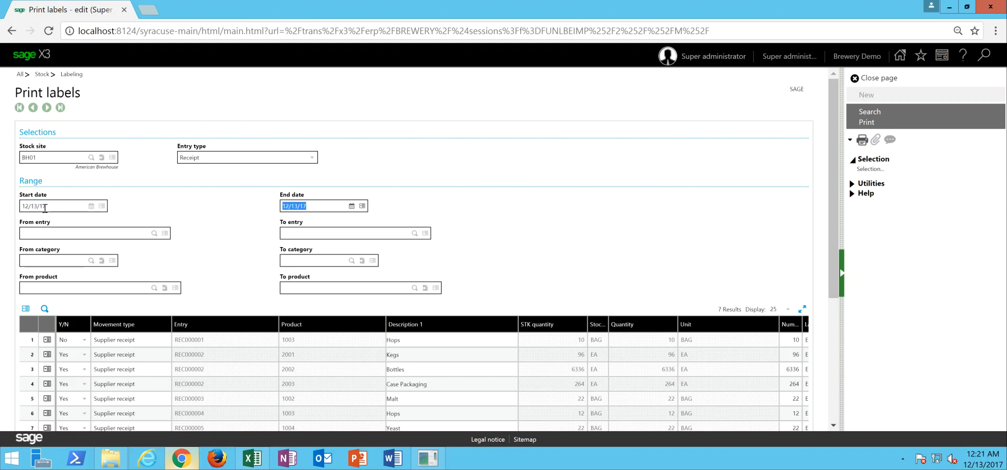
pyautogui.click(869, 112)
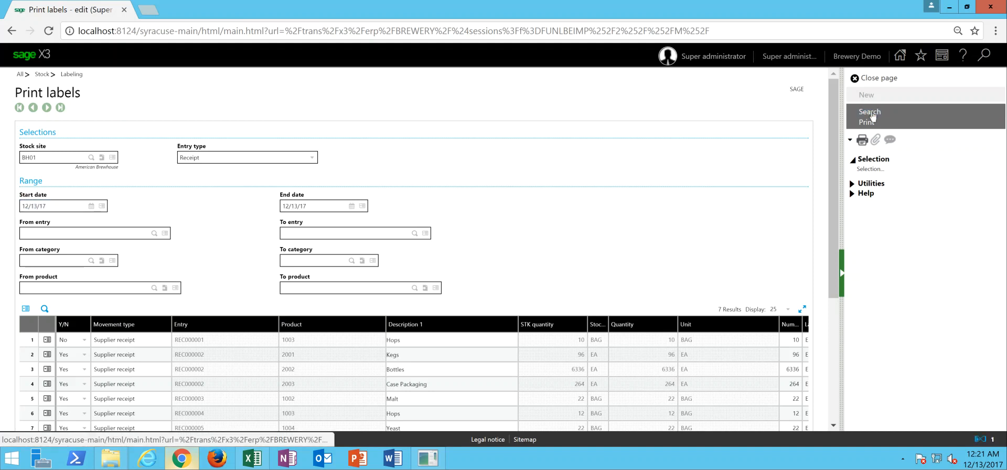
# - Set the label print selection to No on all listed receipt lines at once
pyautogui.moveTo(833, 174); pyautogui.dragTo(832, 222)
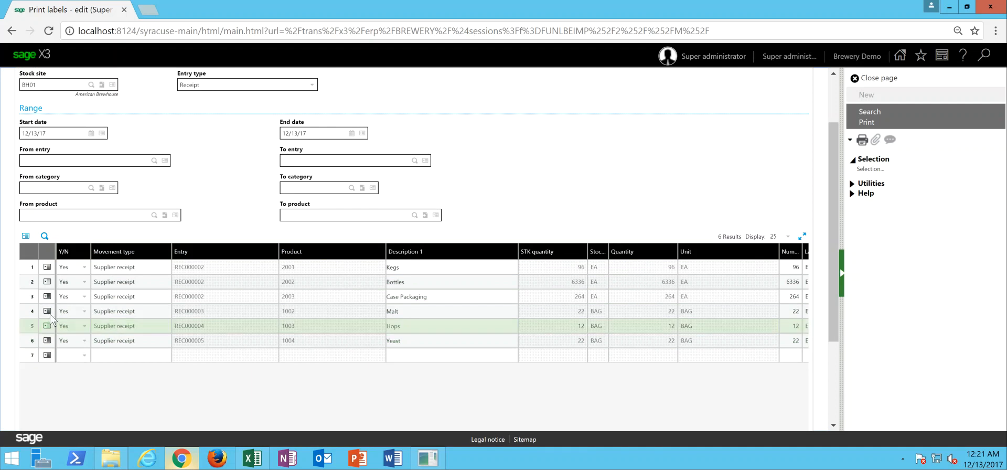
pyautogui.click(26, 237)
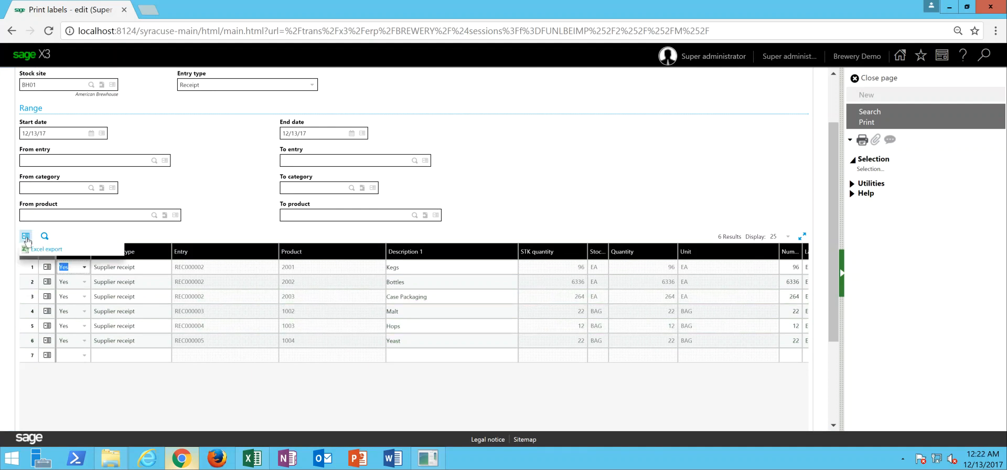
pyautogui.click(47, 267)
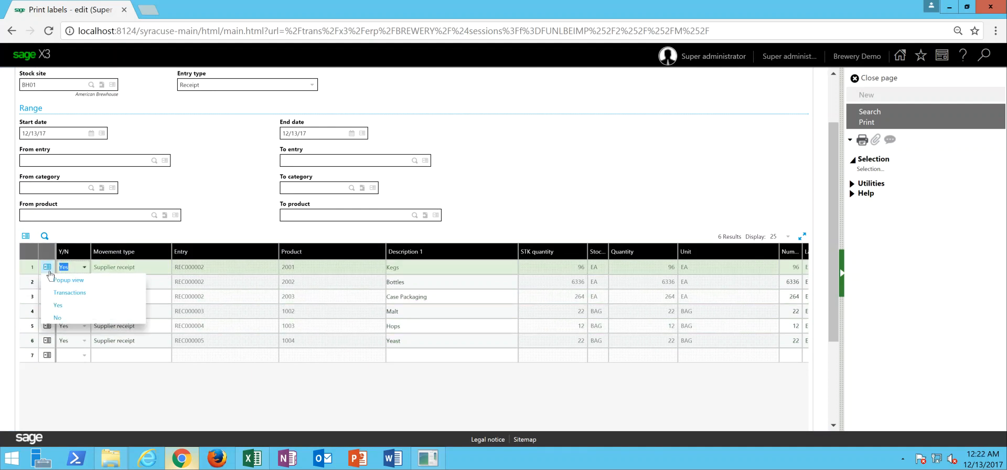
pyautogui.click(68, 318)
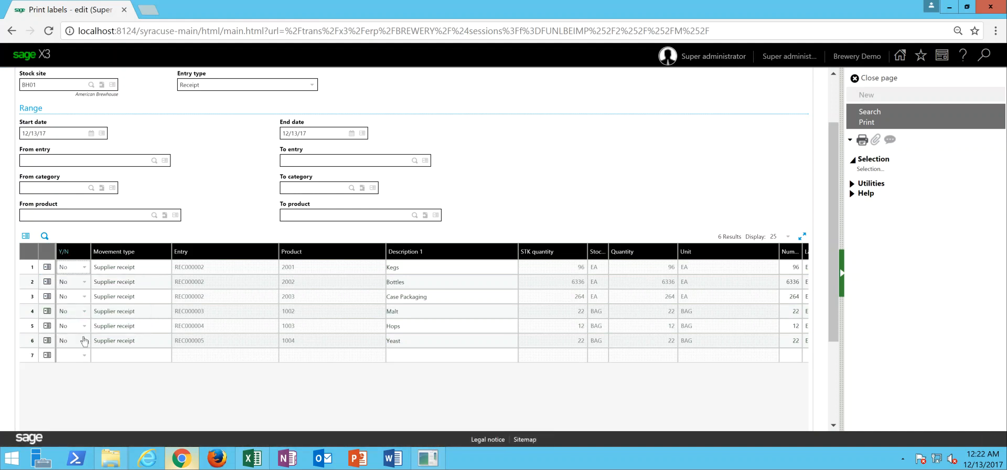
# - Set the Malt, Hops and Yeast lines to Yes and print their stock labels
pyautogui.click(84, 314)
pyautogui.click(79, 338)
pyautogui.click(85, 325)
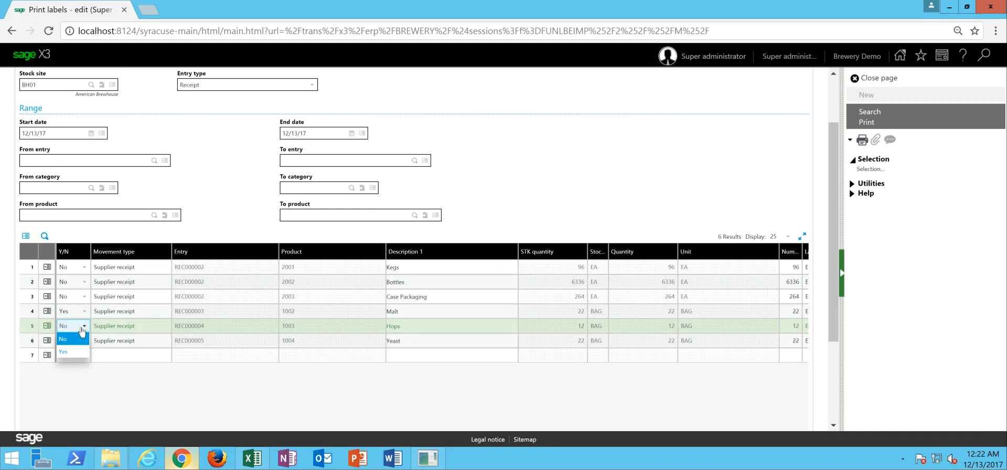
pyautogui.click(74, 352)
pyautogui.click(84, 341)
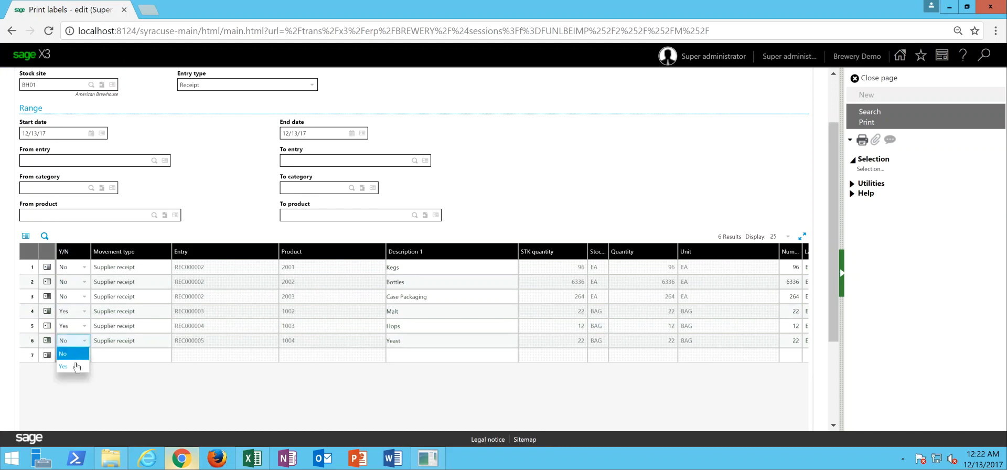
pyautogui.click(77, 367)
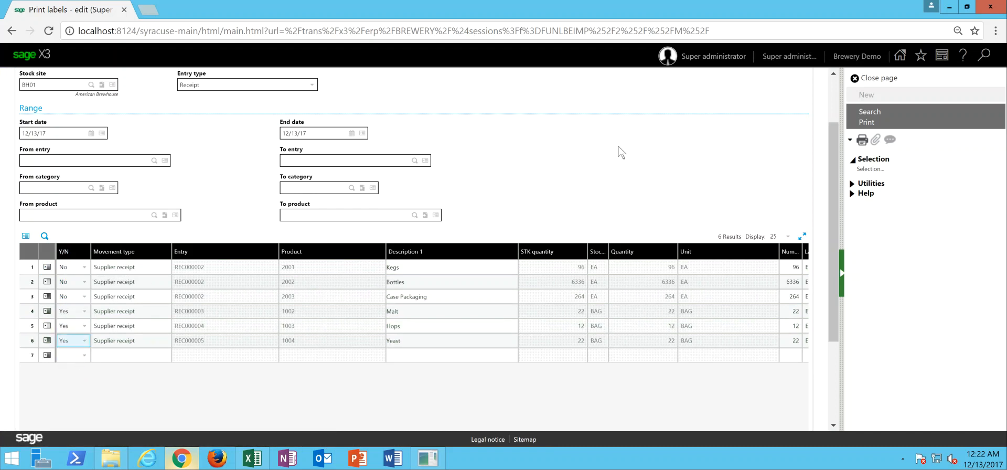
pyautogui.click(865, 123)
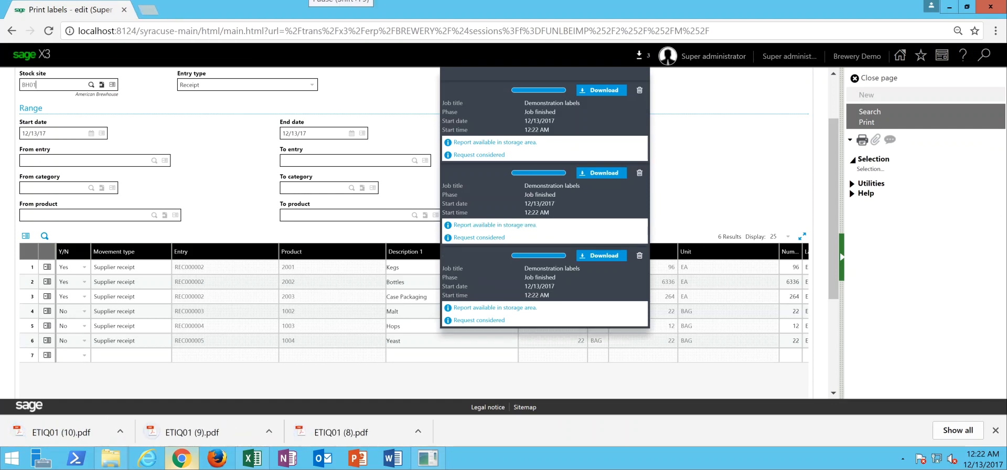
# - Review the malt labels in ETIQ01 (8).pdf, and close the PDF, the label printing page and the job notifications
pyautogui.click(345, 432)
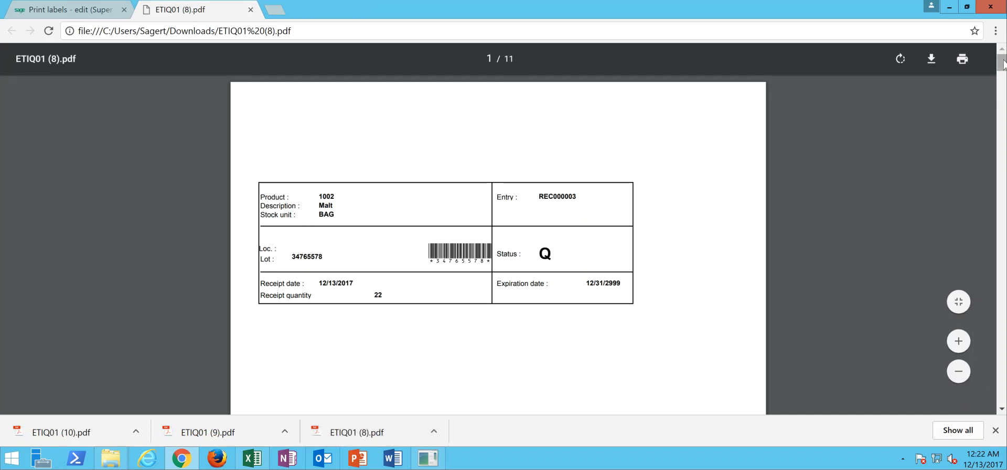
pyautogui.moveTo(1002, 64); pyautogui.dragTo(1003, 98)
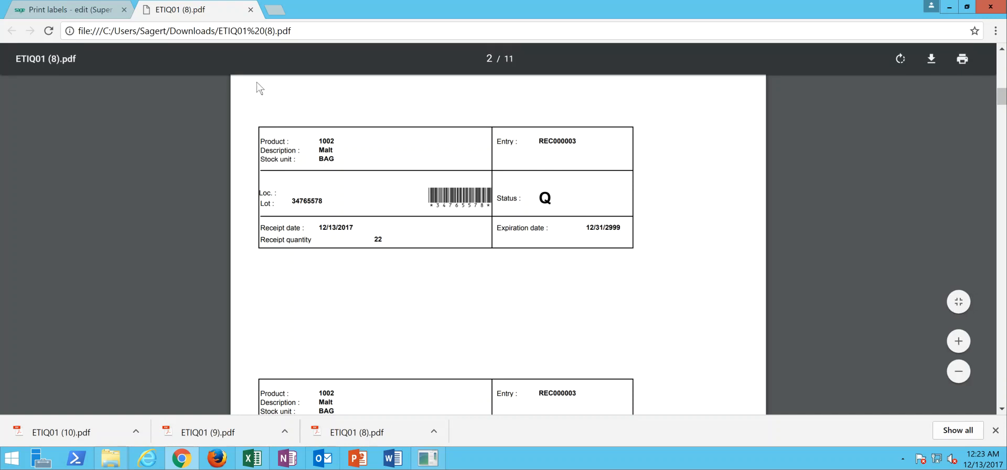
pyautogui.click(251, 10)
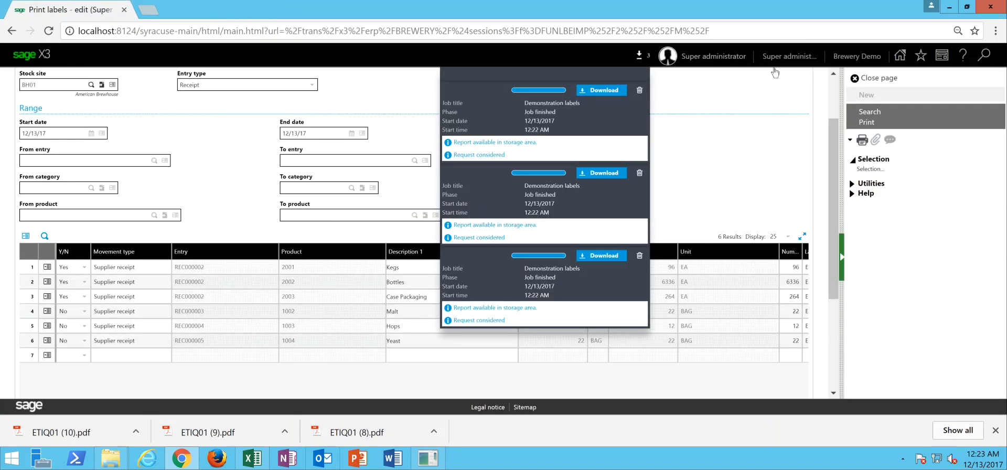
pyautogui.click(875, 78)
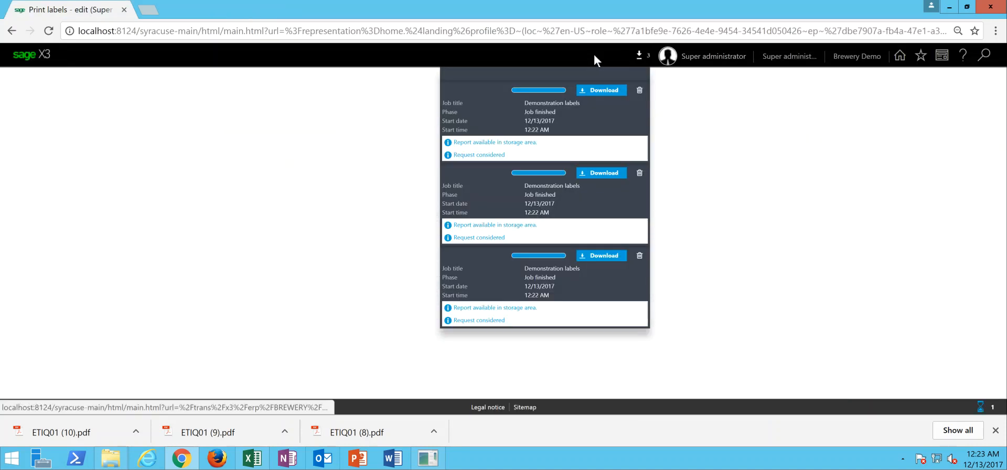
pyautogui.click(639, 56)
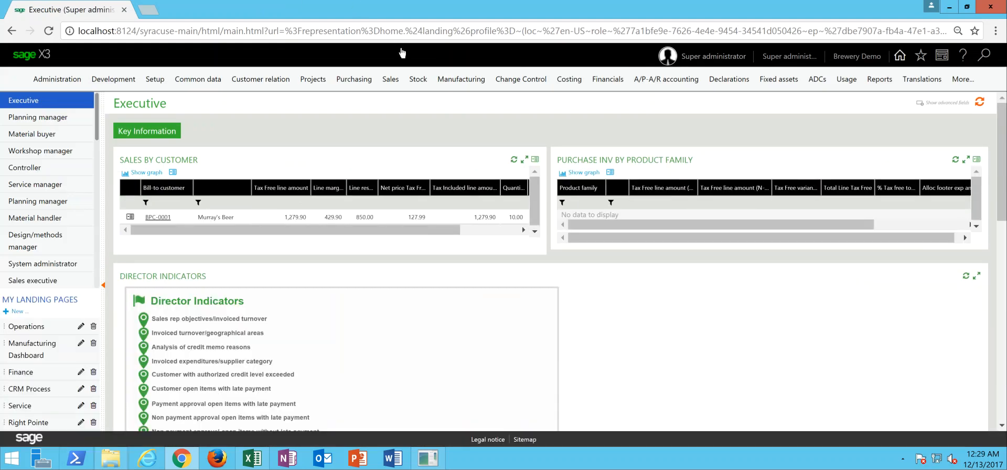
# - Open the stock quality control function and select analysis request QC000006 for product 1002
pyautogui.click(421, 82)
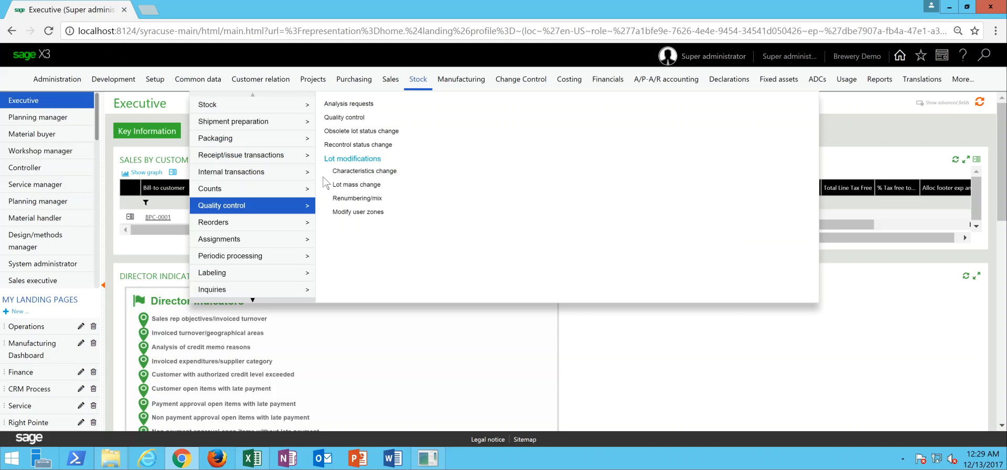
pyautogui.click(342, 118)
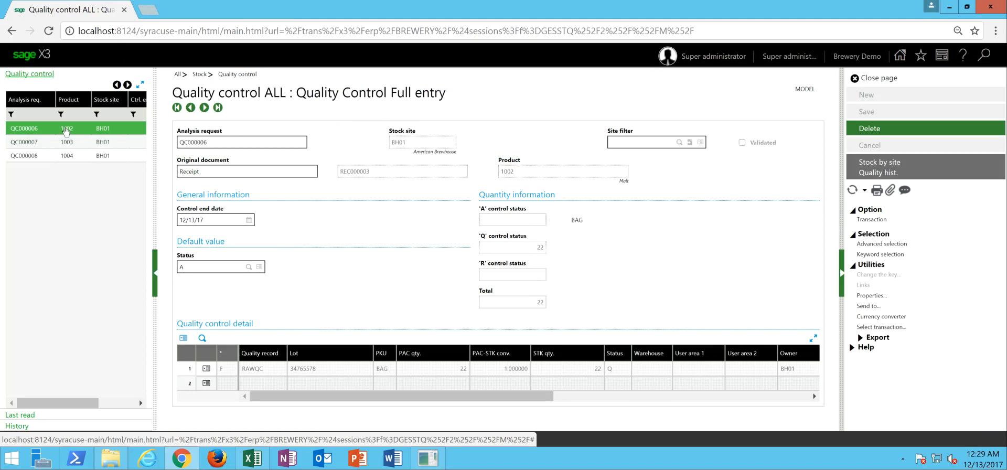
pyautogui.click(70, 158)
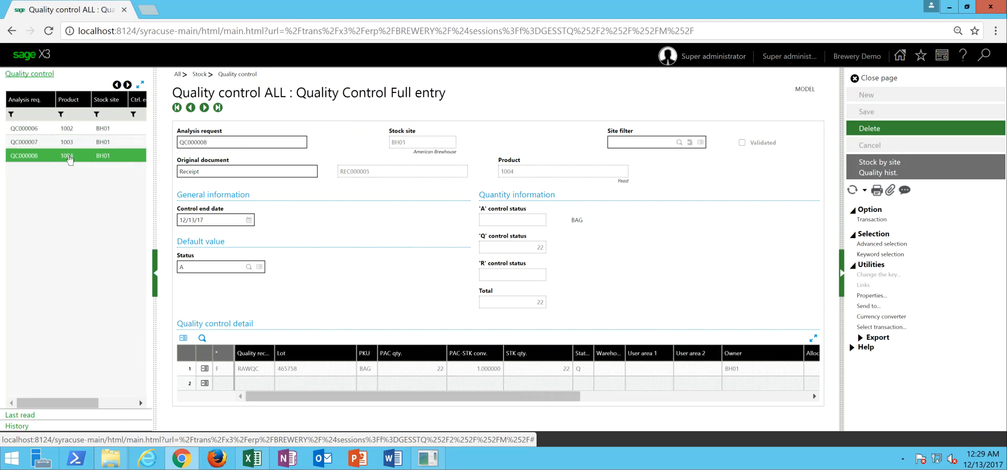
pyautogui.click(71, 132)
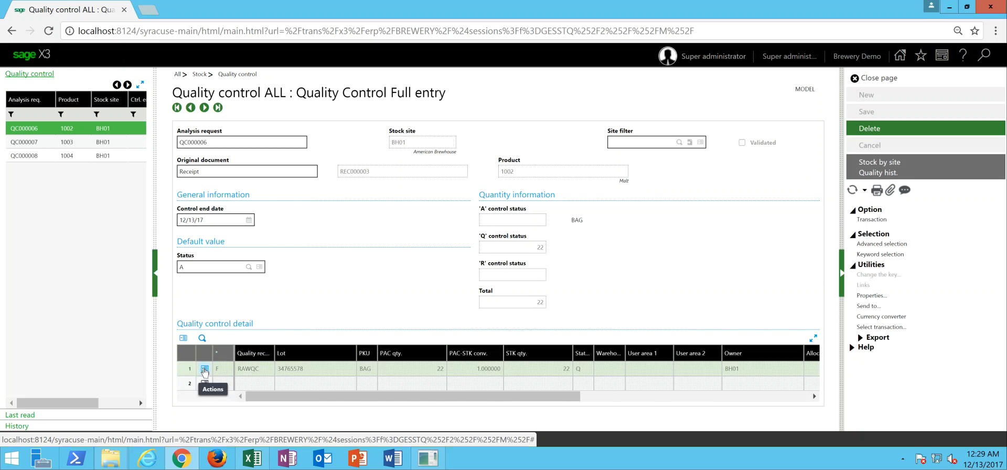
# - Fill in and save the malt lot's quality record: Use by Date Lead time Y, Damaged Containers N, Country of Origin USA
pyautogui.click(205, 370)
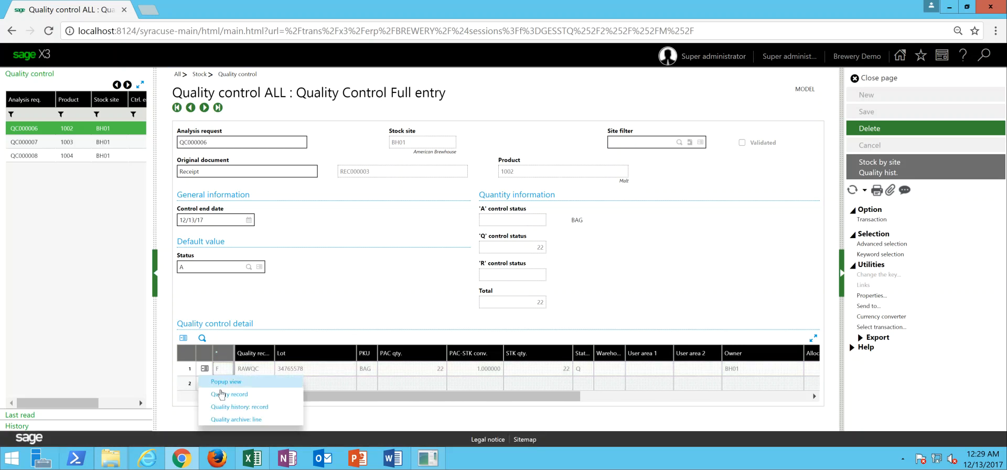
pyautogui.click(222, 394)
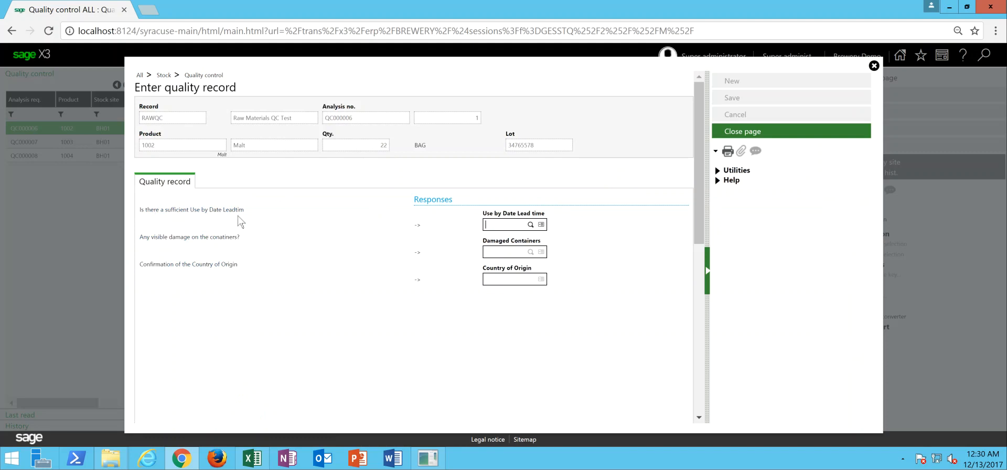
pyautogui.click(494, 220)
pyautogui.click(529, 224)
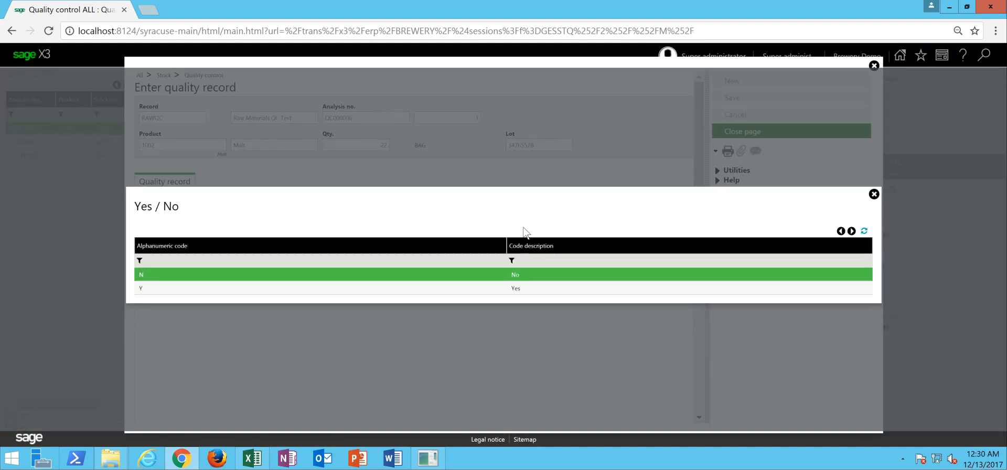
pyautogui.click(514, 288)
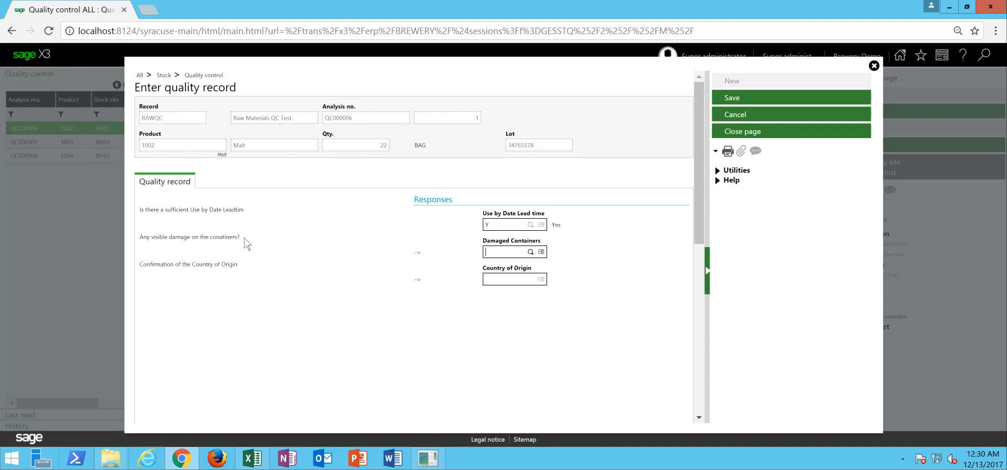
pyautogui.click(495, 246)
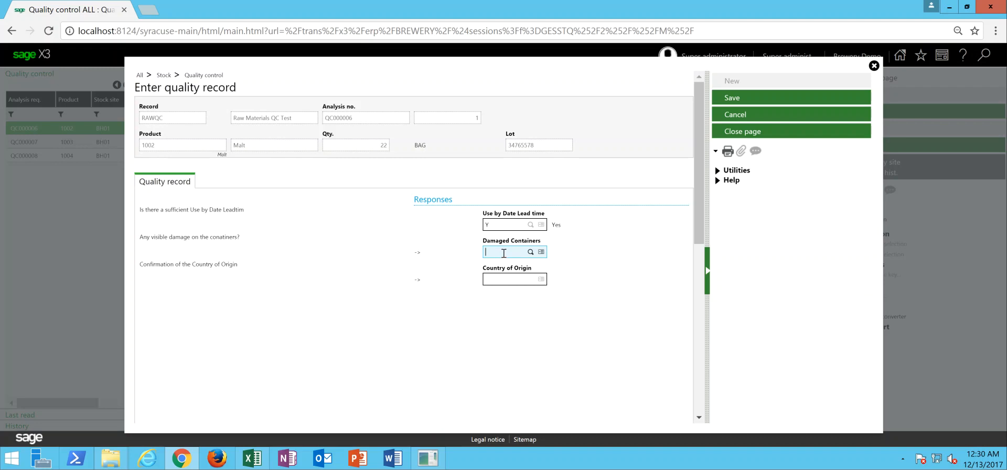
pyautogui.click(529, 253)
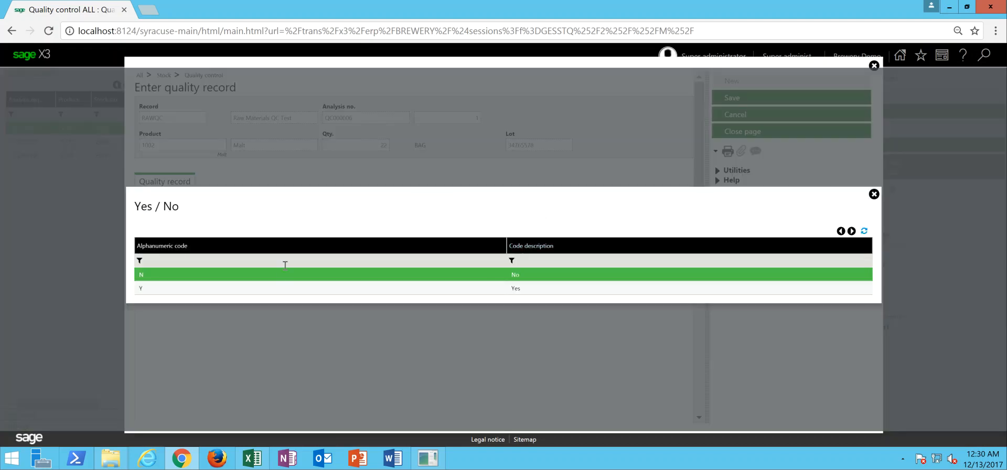
pyautogui.click(281, 279)
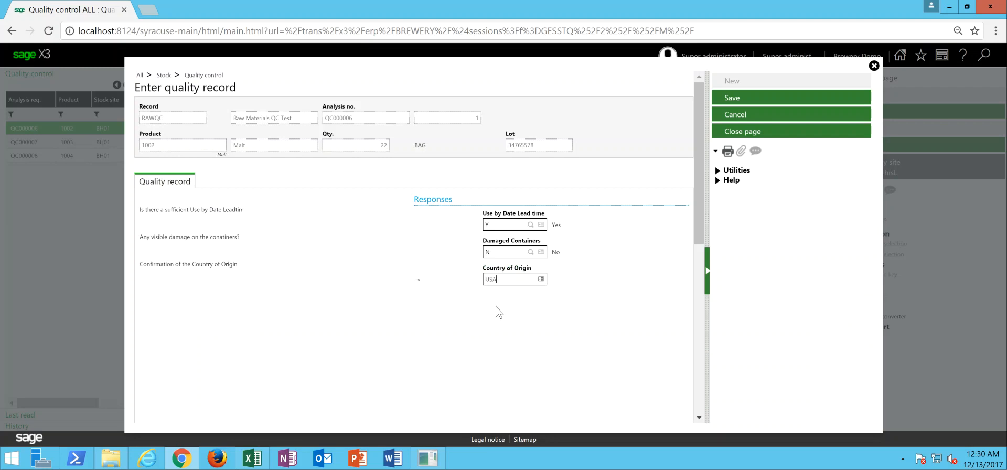
pyautogui.click(734, 103)
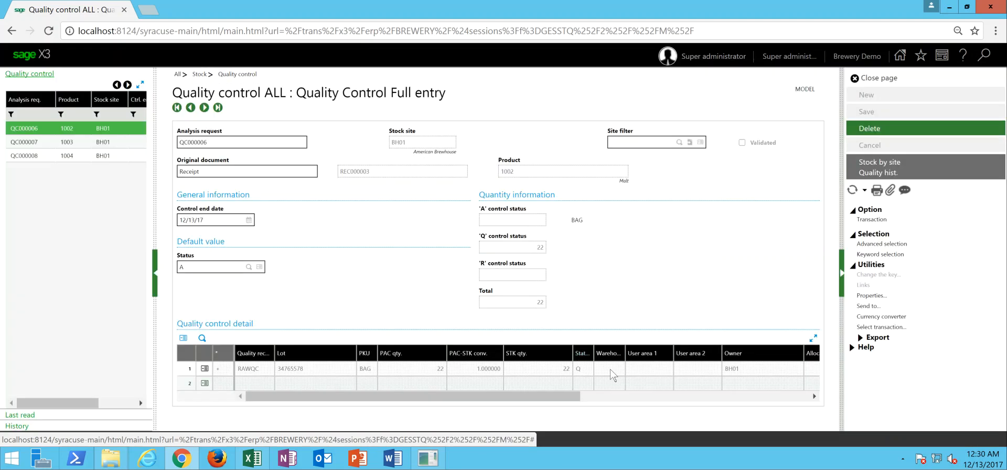
# - Enter 22 as the malt line's qualified STK quantity in BAG with destination status A, and save analysis request QC000006
pyautogui.moveTo(564, 394); pyautogui.dragTo(667, 394)
pyautogui.click(706, 368)
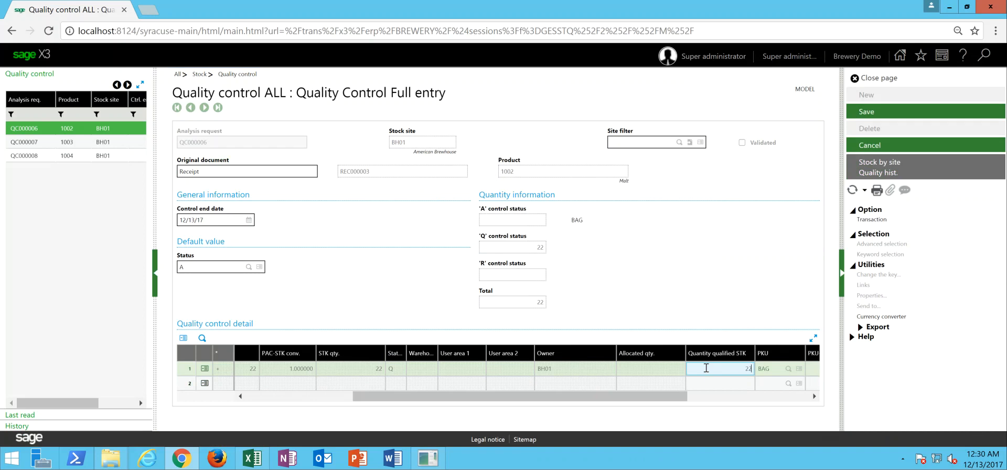
pyautogui.click(770, 368)
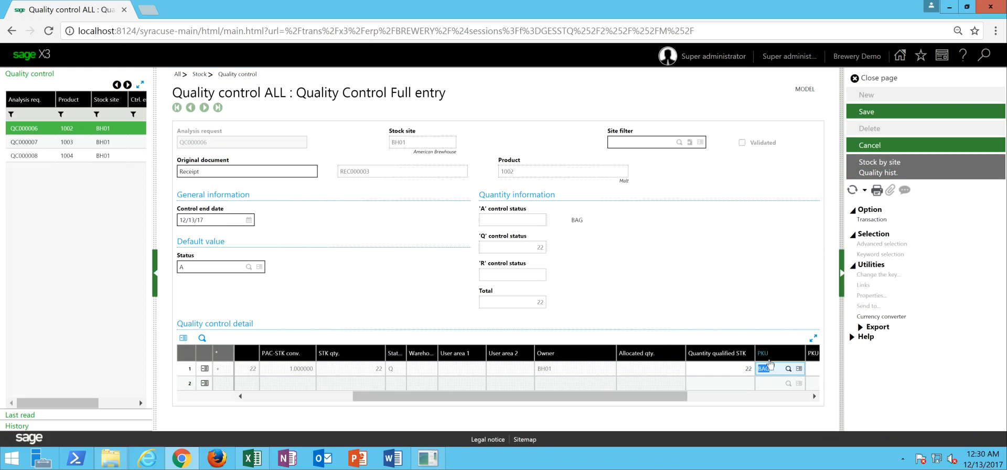
pyautogui.press('Tab')
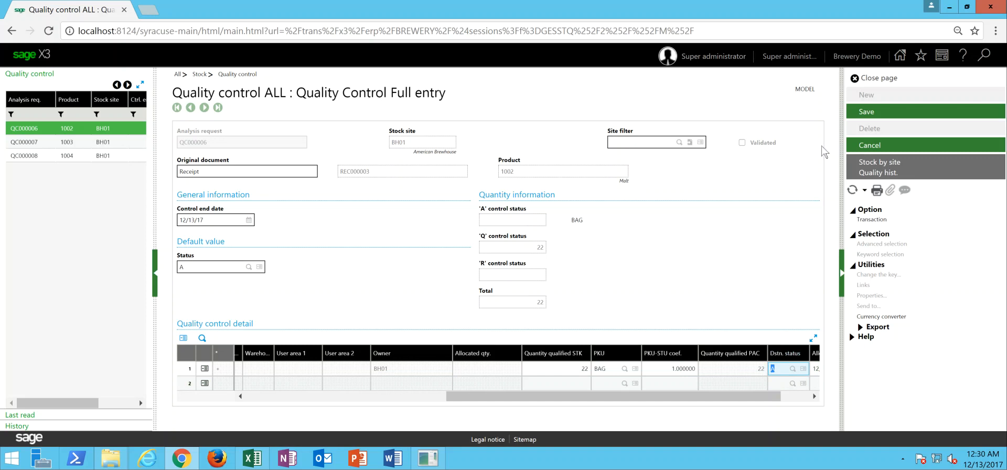
pyautogui.click(867, 115)
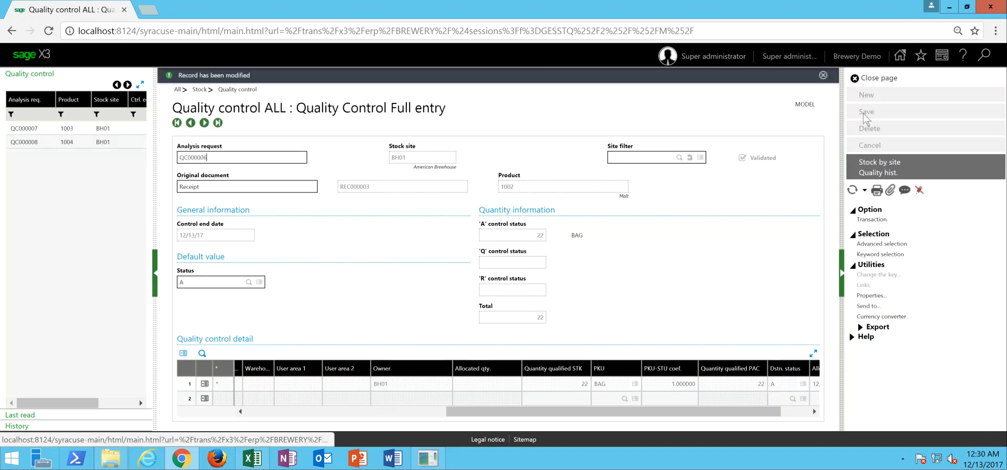
# - Select analysis request QC000007 for hops and save its quality record with lead time Y, damaged containers N and origin USA
pyautogui.click(70, 134)
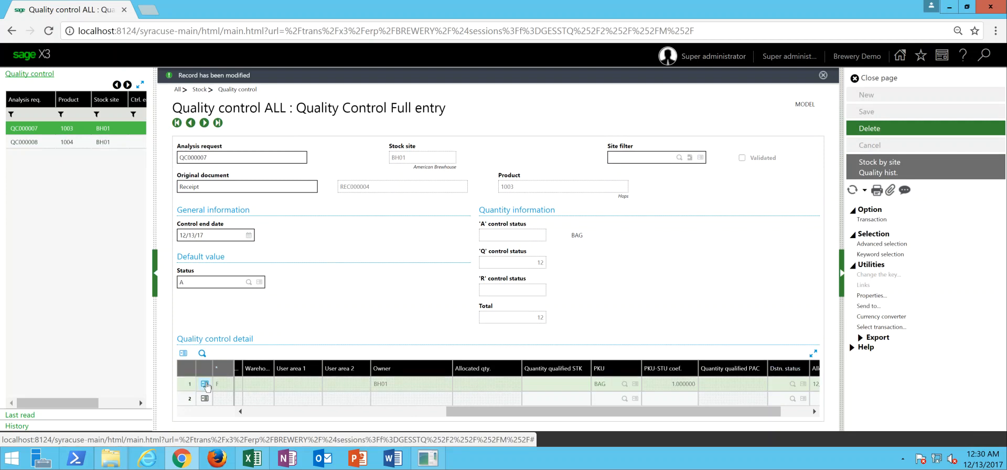
pyautogui.click(205, 383)
pyautogui.click(225, 347)
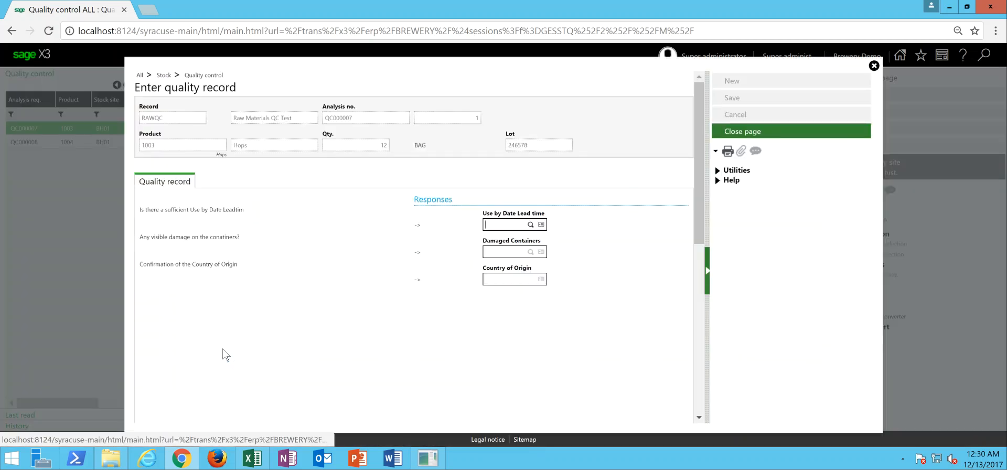
pyautogui.click(512, 225)
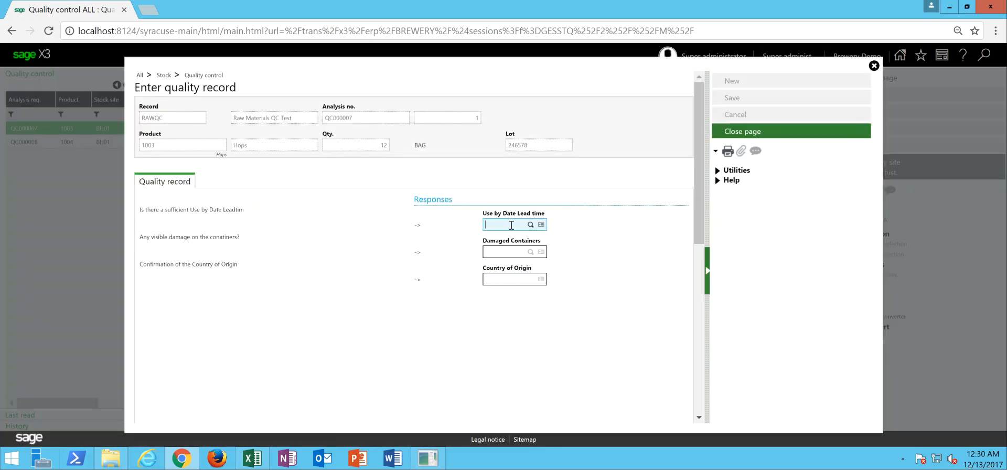
pyautogui.press('Tab')
pyautogui.press('Tab')
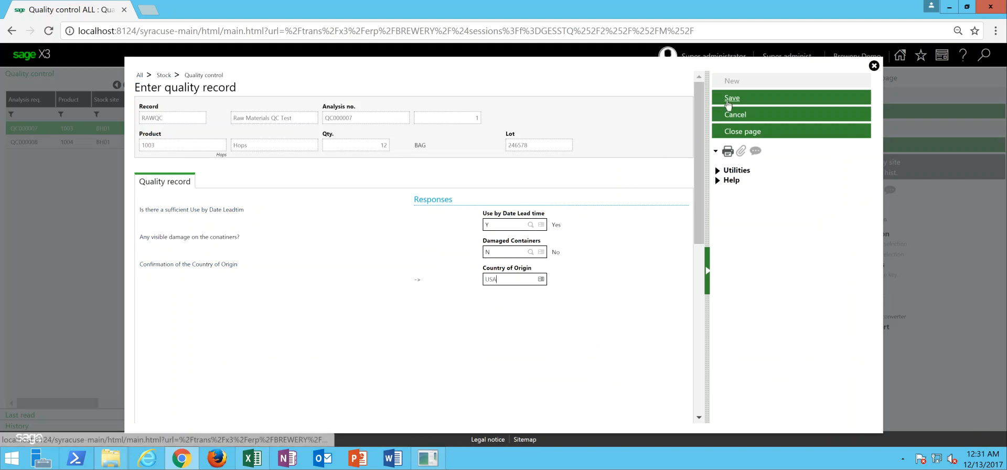
pyautogui.click(729, 100)
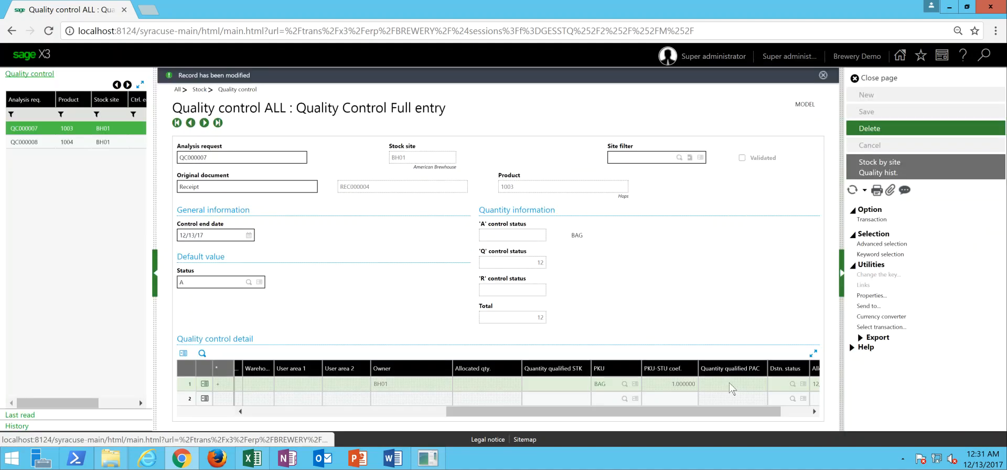
# - Enter 12 as the hops line's qualified STK quantity and save analysis request QC000007
pyautogui.click(567, 385)
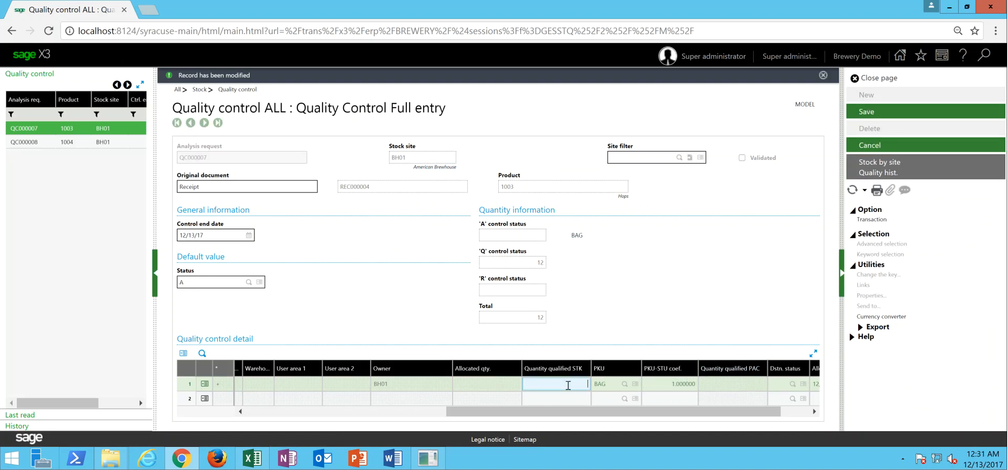
pyautogui.press('Tab')
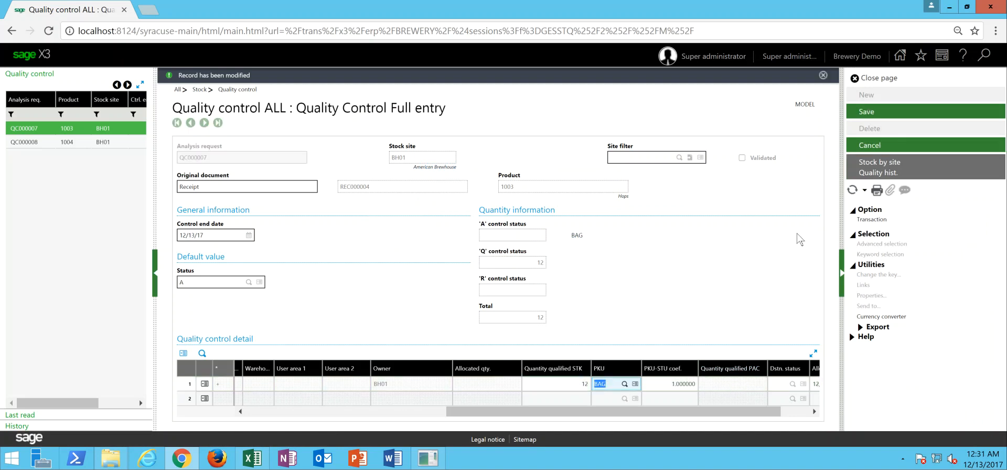
pyautogui.click(872, 111)
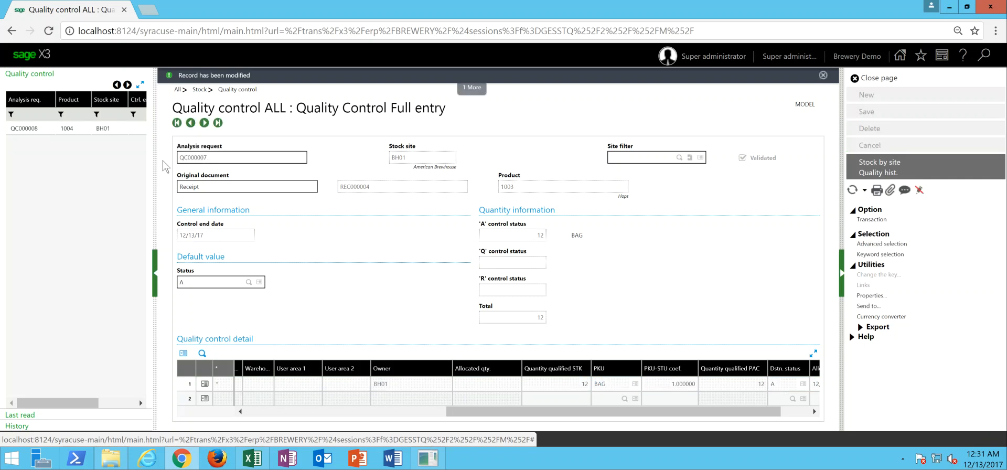
# - Select analysis request QC000008 for yeast and save its quality record with lead time Y, damaged containers N and origin USA
pyautogui.click(55, 130)
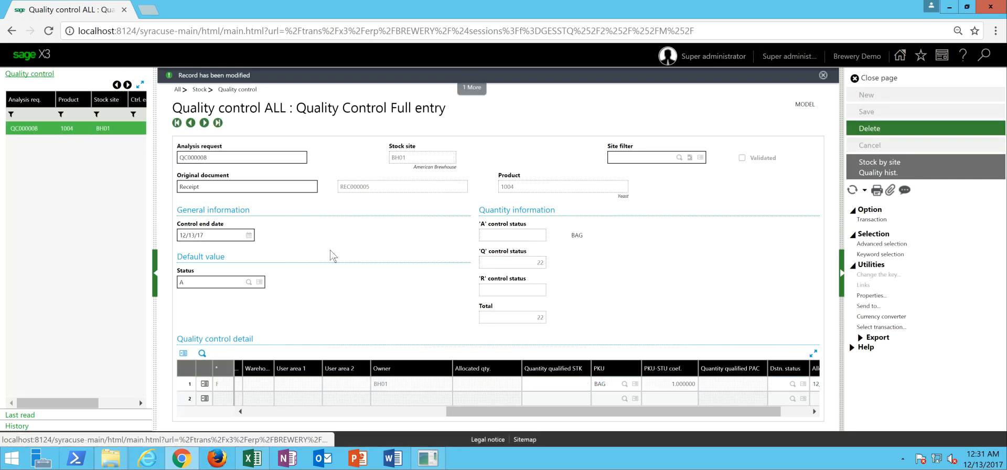
pyautogui.click(204, 383)
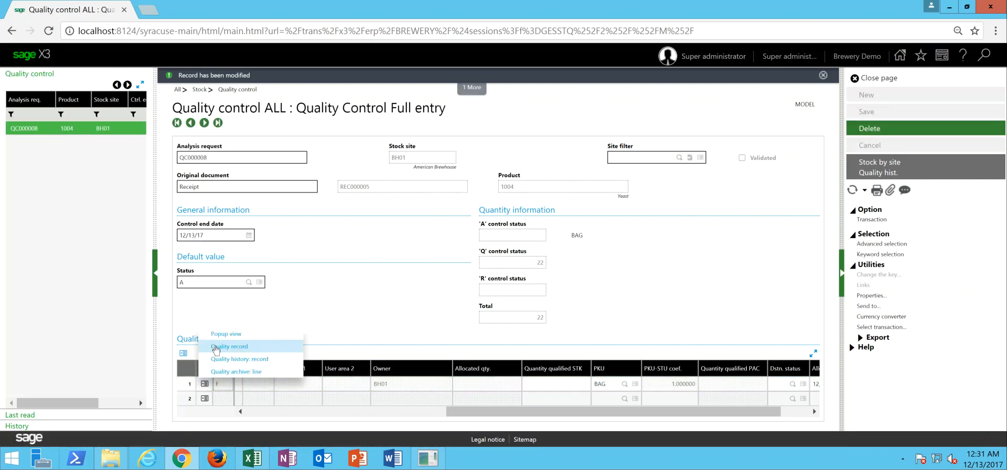
pyautogui.click(216, 347)
pyautogui.click(508, 224)
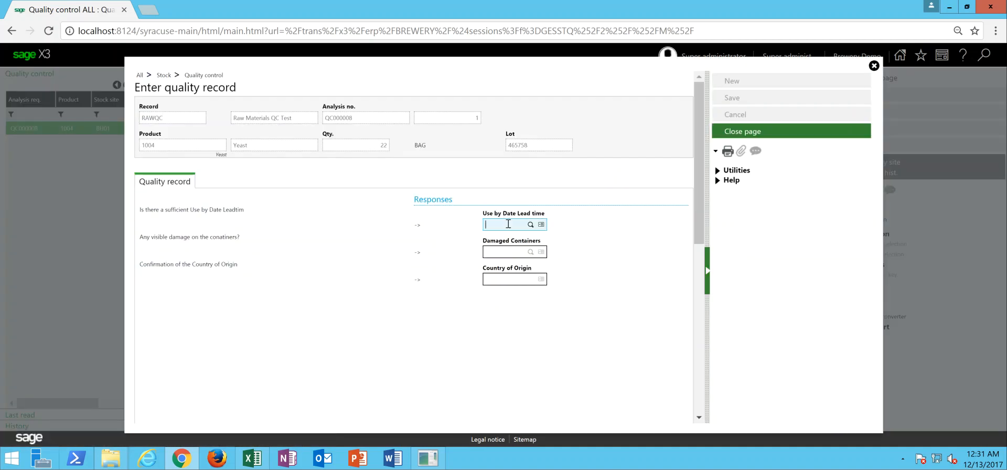
pyautogui.write('Y')
pyautogui.press('Tab')
pyautogui.write('N')
pyautogui.press('Tab')
pyautogui.write('USA')
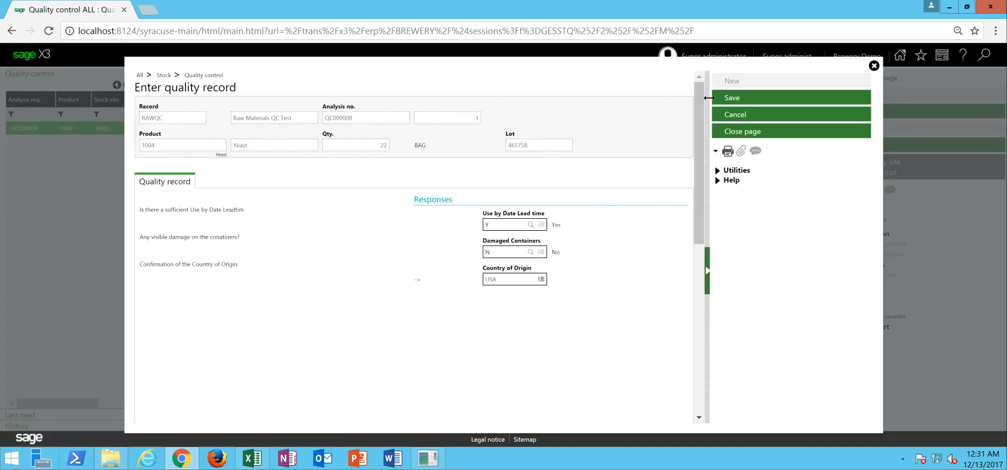
pyautogui.click(723, 99)
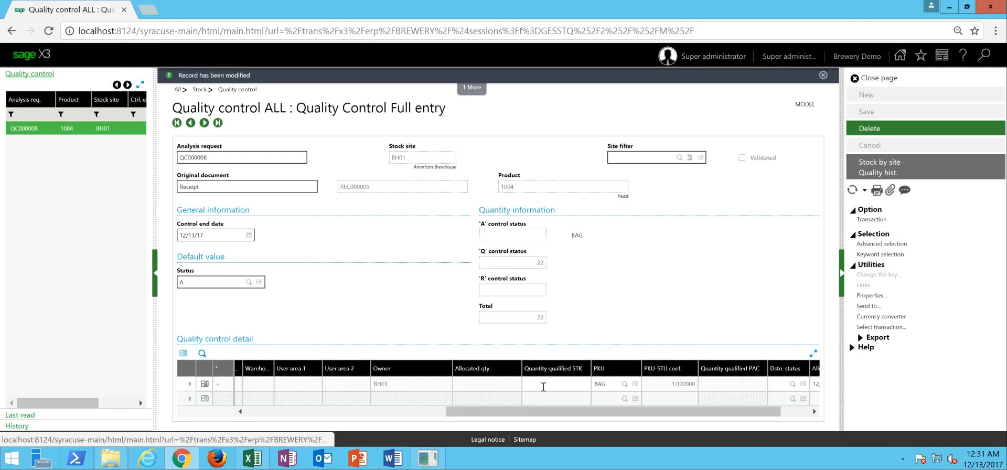
# - Enter 22 as the yeast line's qualified STK quantity with destination status A, and save analysis request QC000008
pyautogui.click(544, 385)
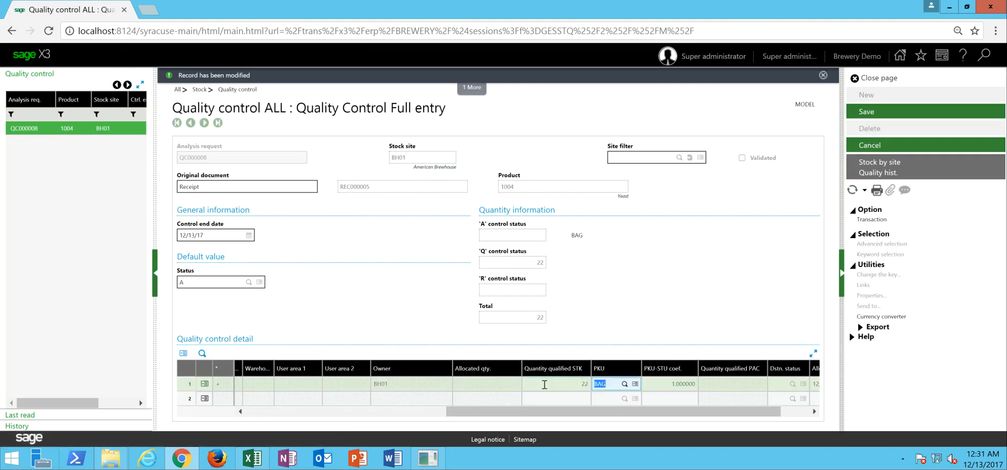
pyautogui.press('Tab')
pyautogui.press('Tab')
pyautogui.press('Tab')
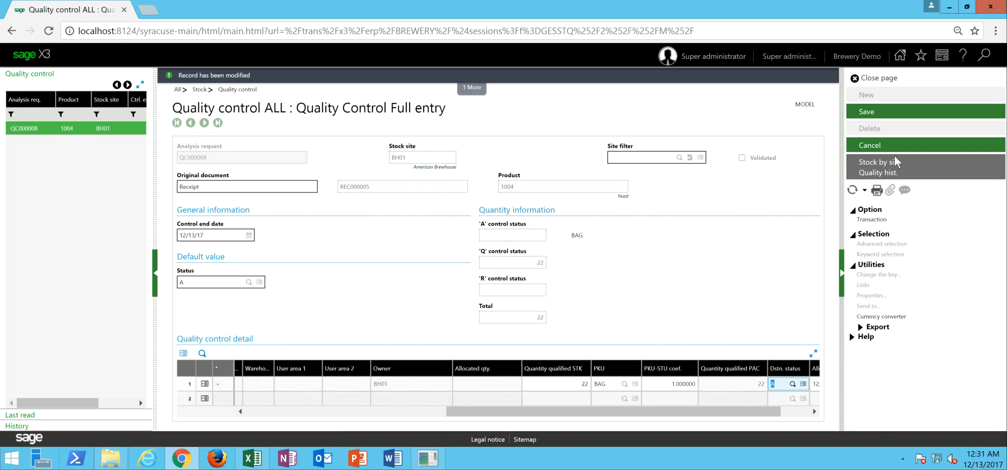
pyautogui.click(871, 115)
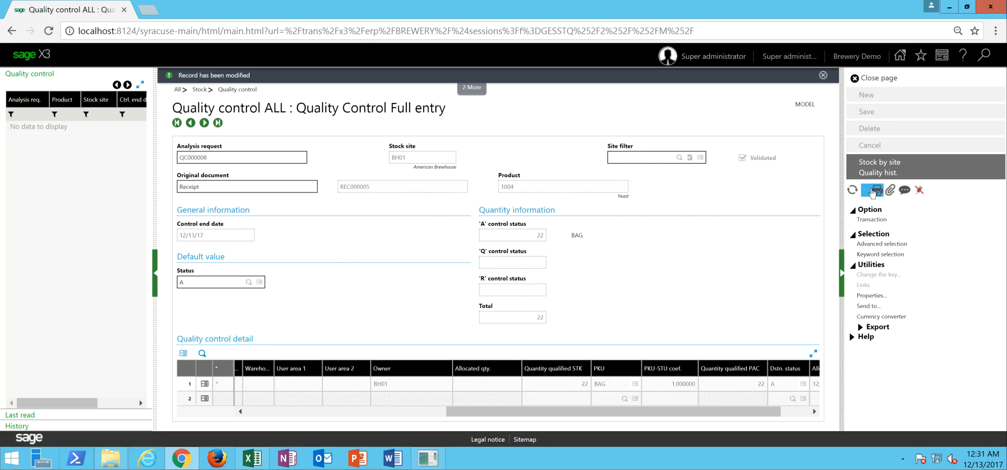
# - Choose the FICQUAL quality record report for printing and start its QC analysis number range at QC000006
pyautogui.click(873, 192)
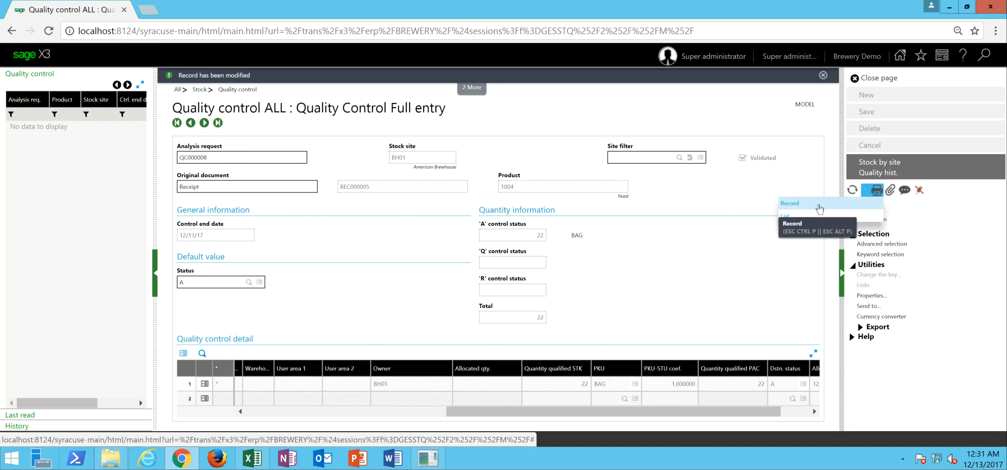
pyautogui.click(819, 208)
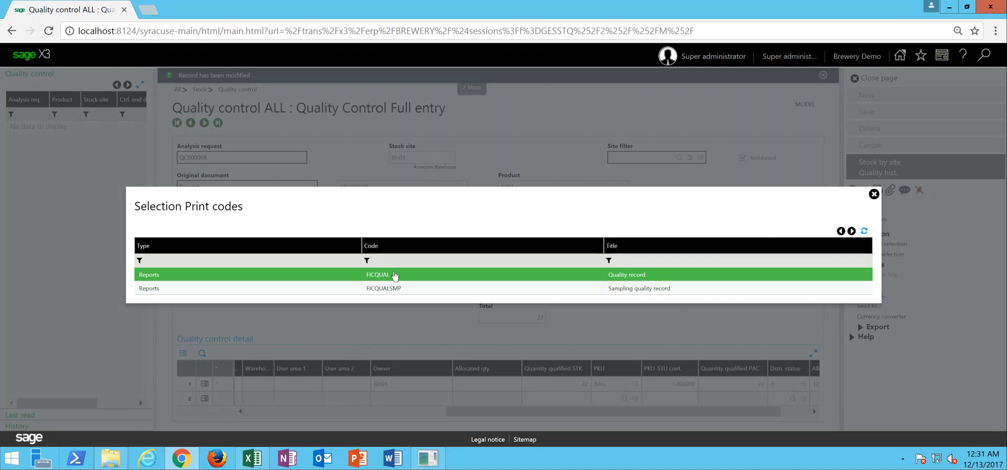
pyautogui.click(394, 276)
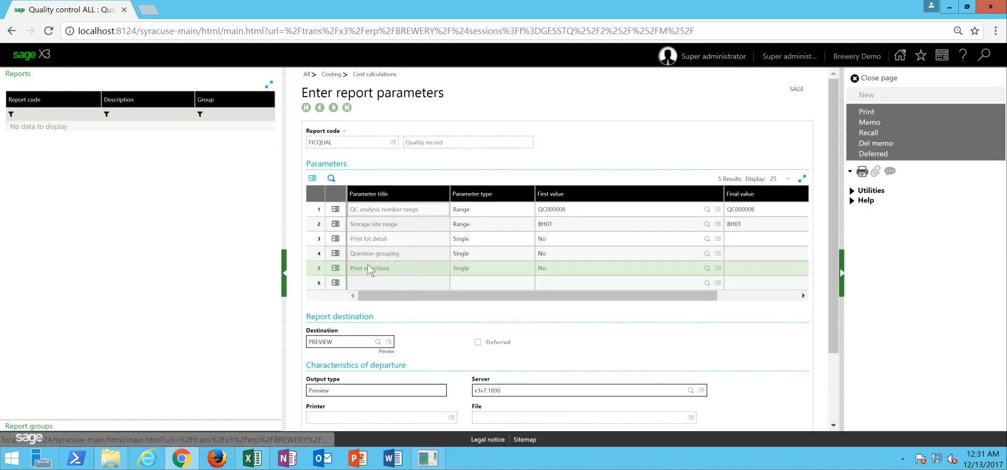
pyautogui.click(582, 207)
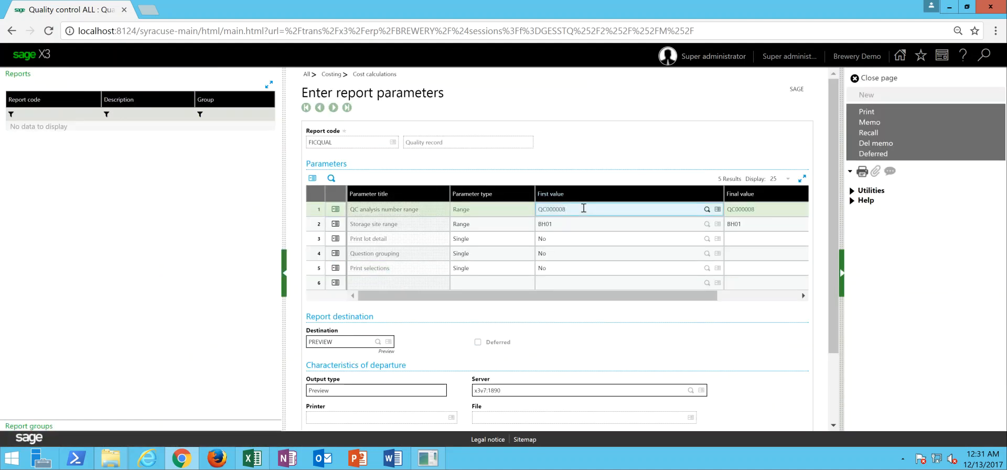
pyautogui.write('6')
pyautogui.press('Tab')
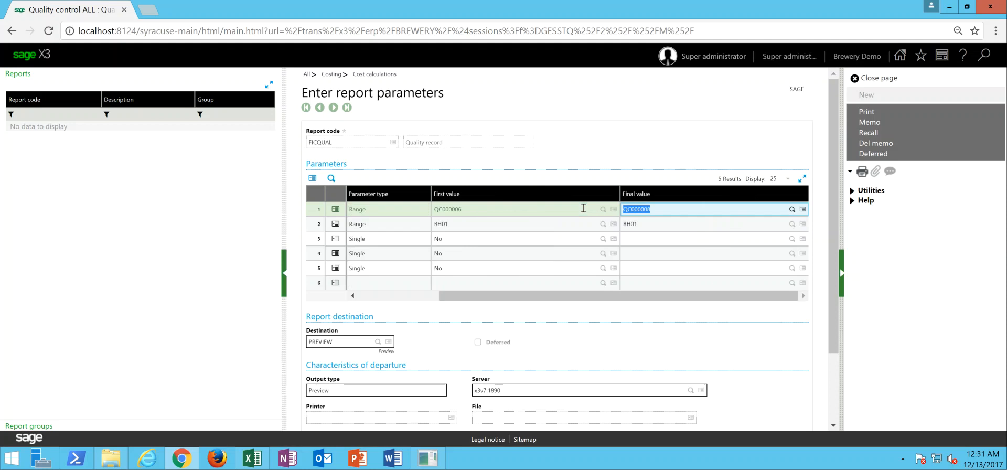
# - Set the report's Print lot detail parameter to Yes
pyautogui.moveTo(467, 297); pyautogui.dragTo(395, 308)
pyautogui.click(548, 239)
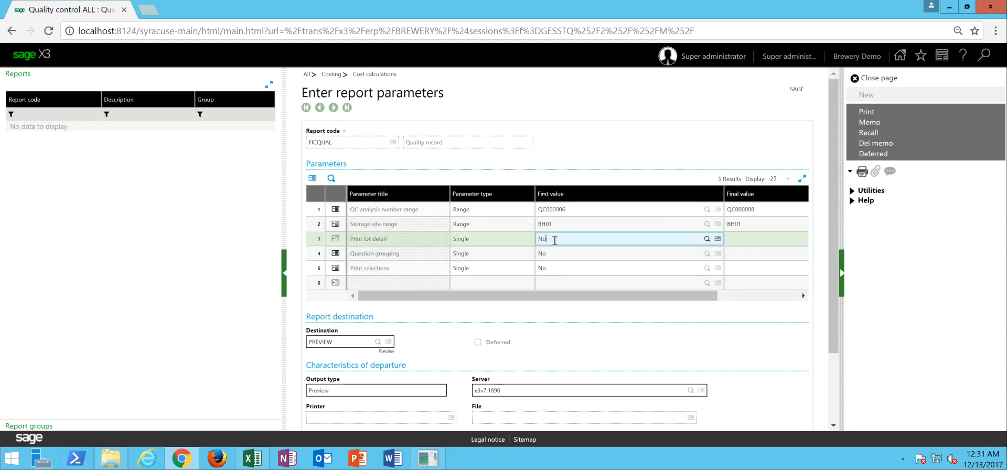
pyautogui.write('YES')
pyautogui.press('Tab')
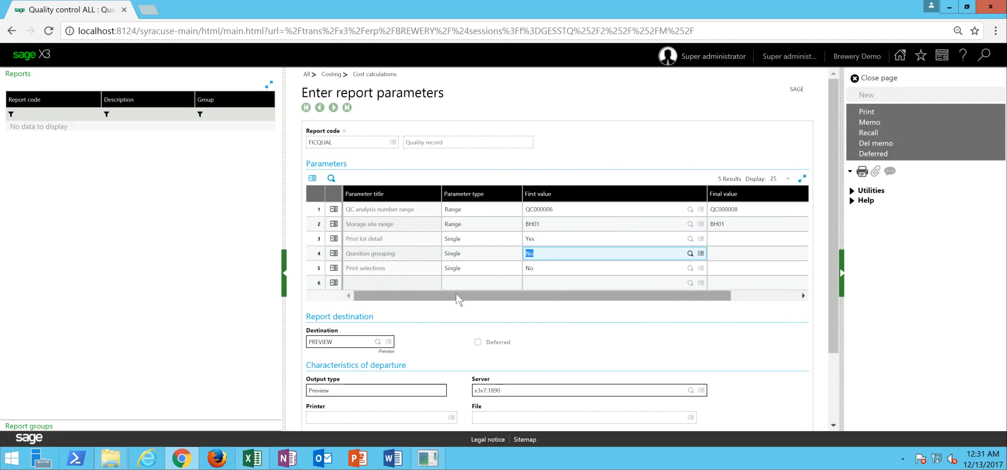
# - Print the FICQUAL quality record report, review its preview pages, and clear the finished print job
pyautogui.click(458, 299)
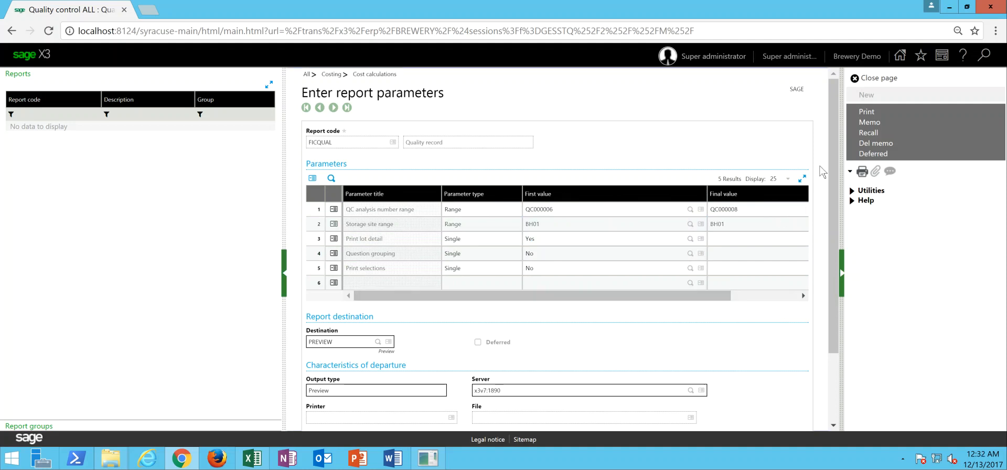
pyautogui.click(867, 113)
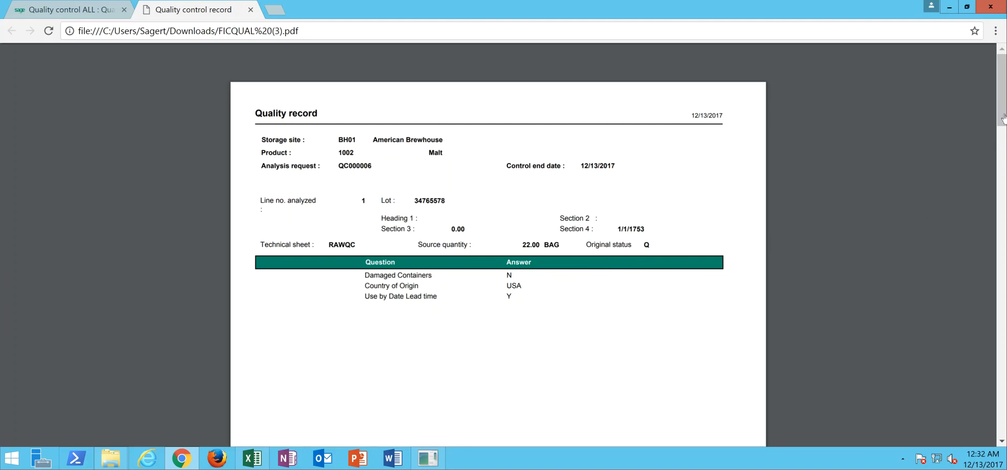
pyautogui.moveTo(1004, 108); pyautogui.dragTo(1005, 234)
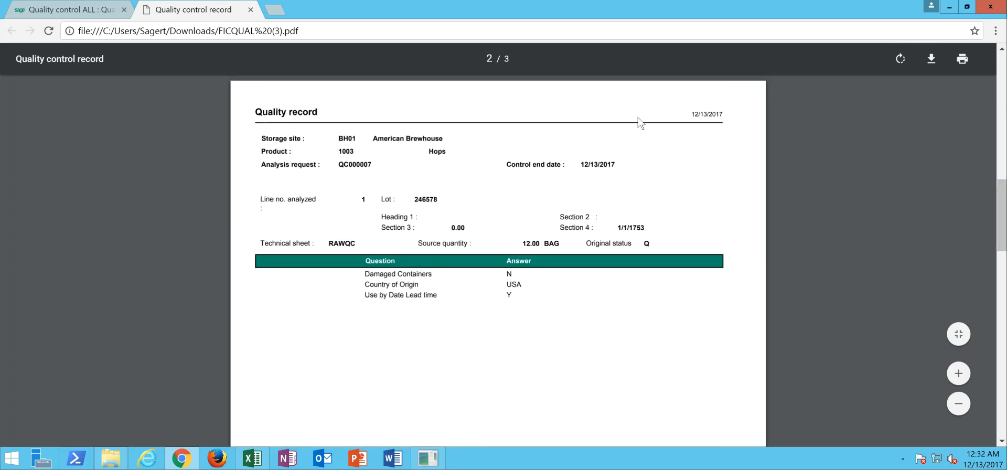
pyautogui.click(250, 11)
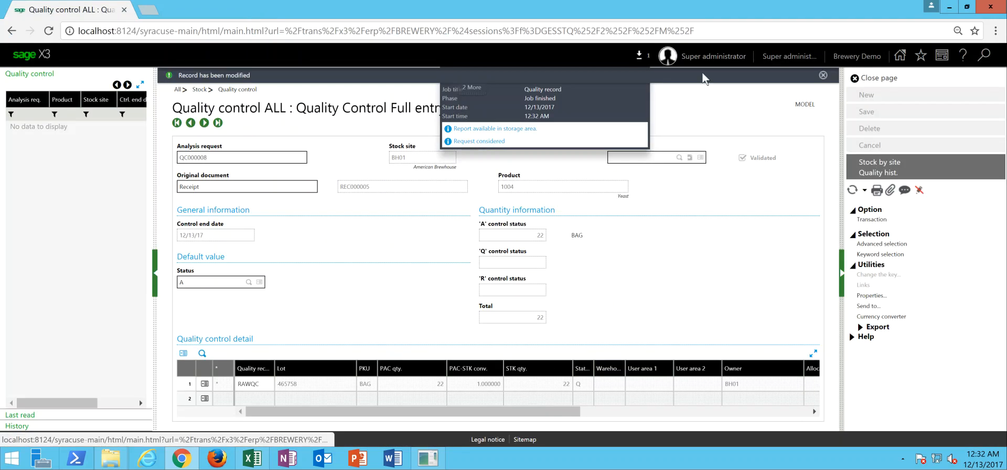
pyautogui.click(874, 78)
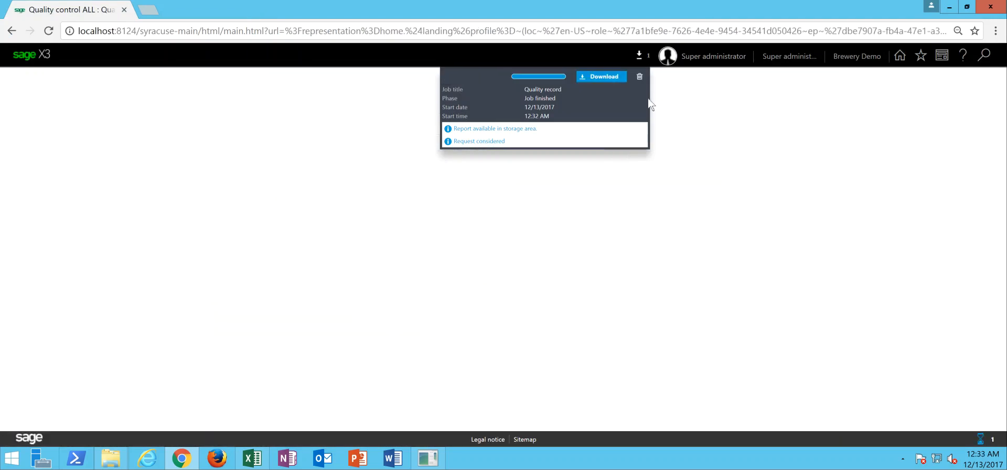
pyautogui.click(639, 77)
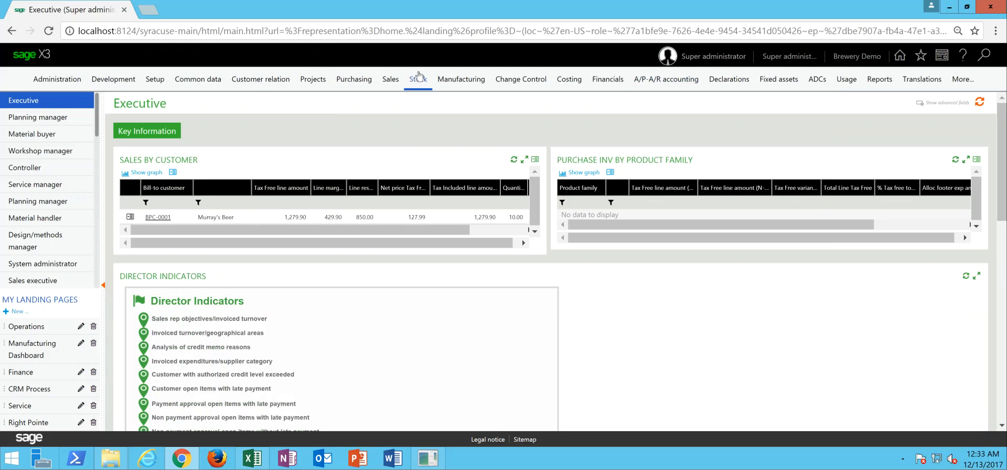
# - Open stock label printing and search site BH01 for Quality control entries with start and end date 12/13/17
pyautogui.moveTo(422, 74)
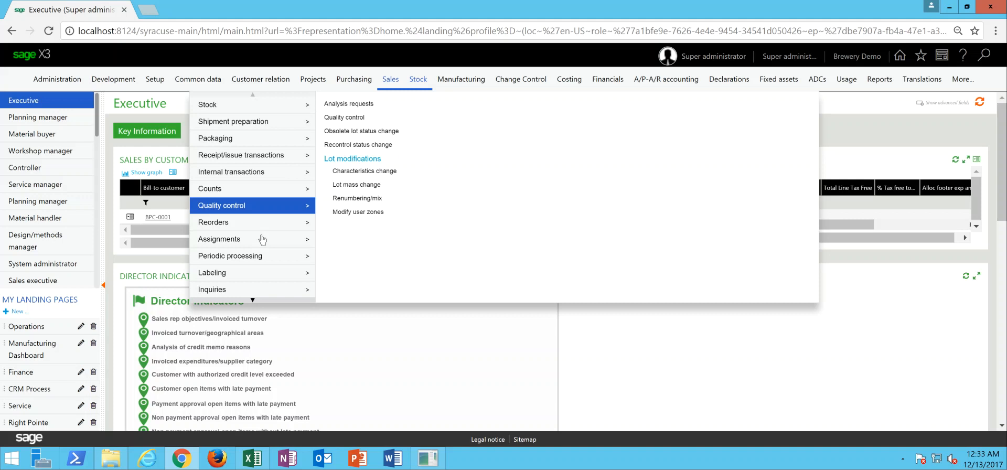
pyautogui.moveTo(242, 279)
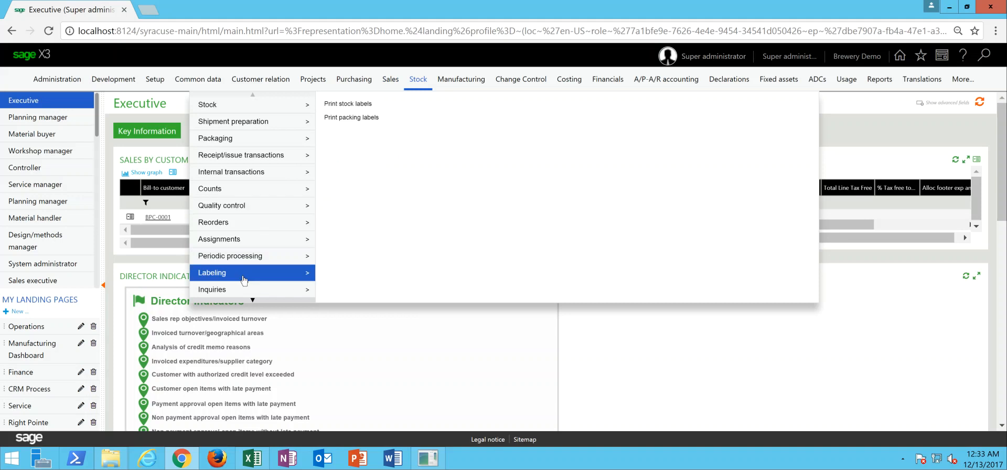
pyautogui.click(344, 108)
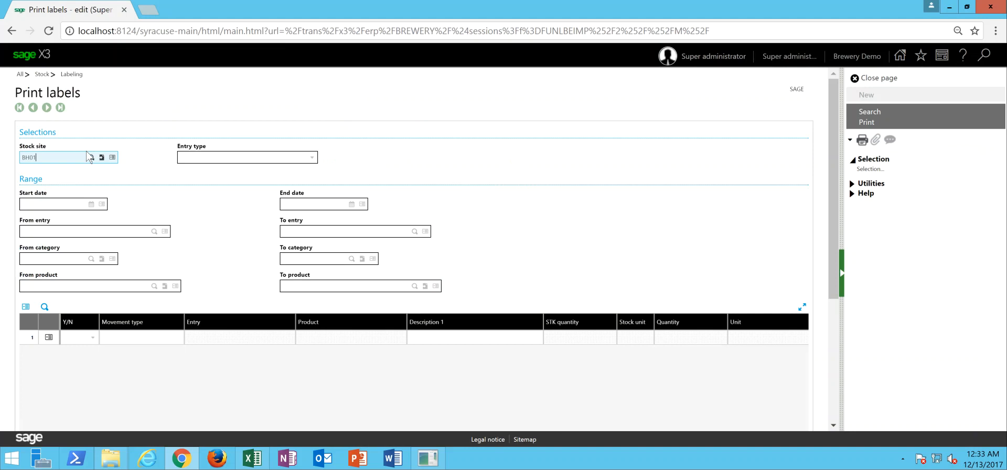
pyautogui.press('Tab')
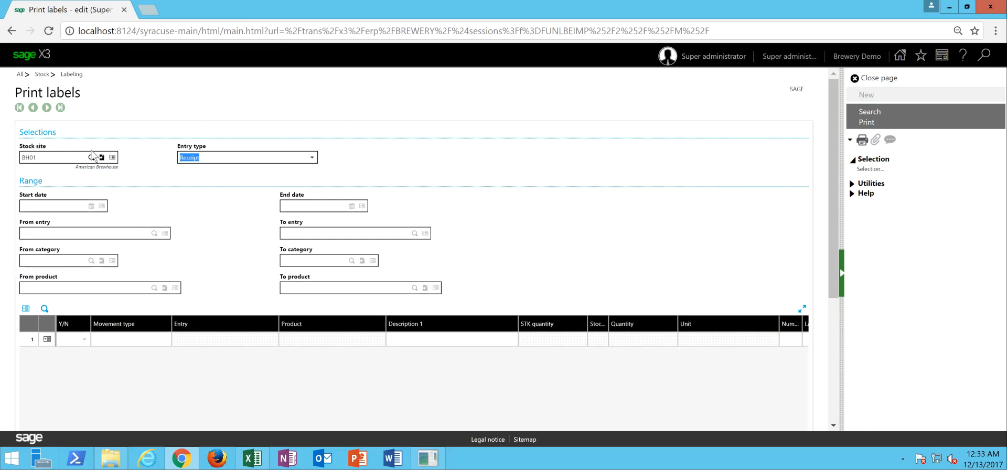
pyautogui.click(311, 157)
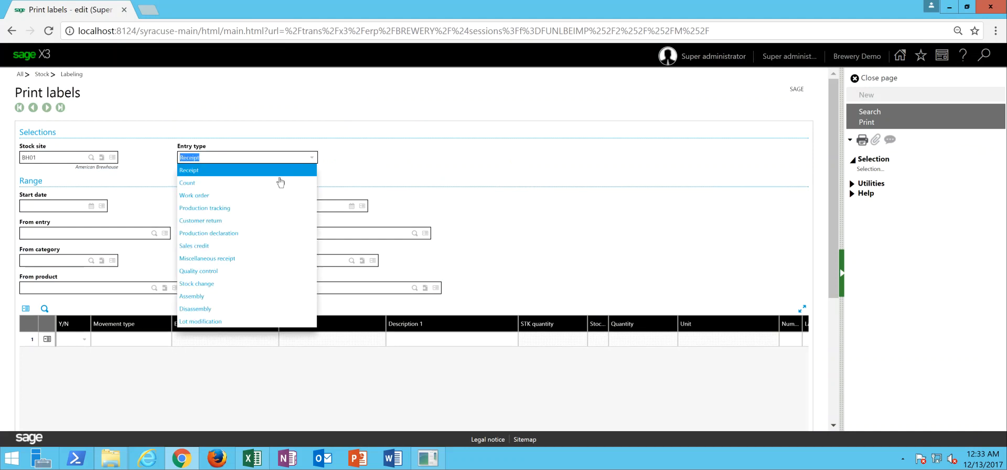
pyautogui.click(225, 272)
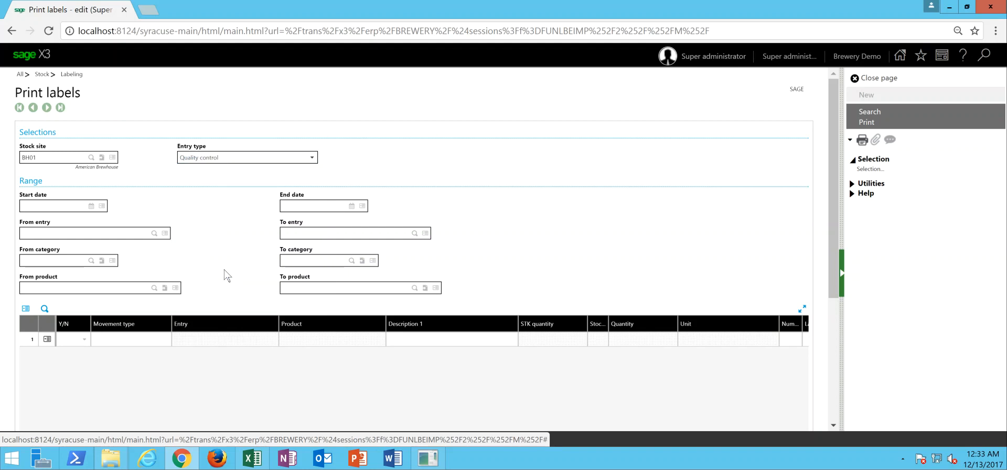
pyautogui.click(67, 208)
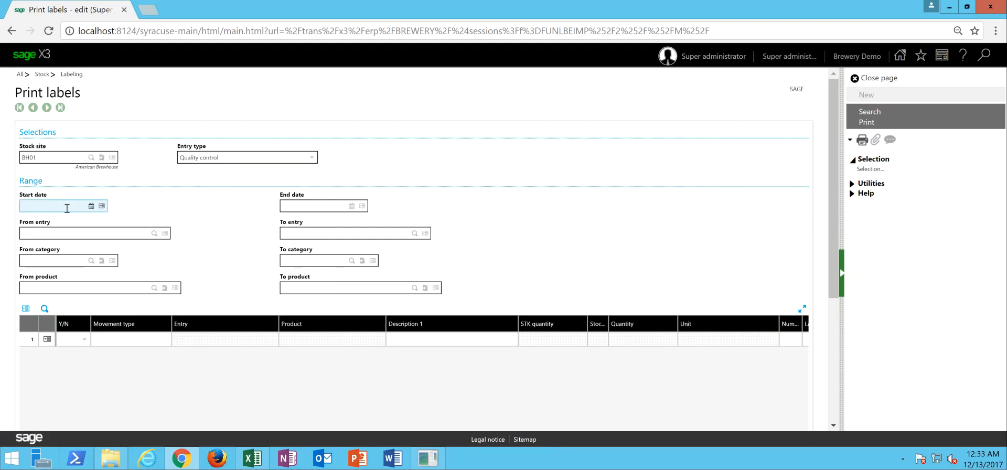
pyautogui.write('12/13/17')
pyautogui.press('Tab')
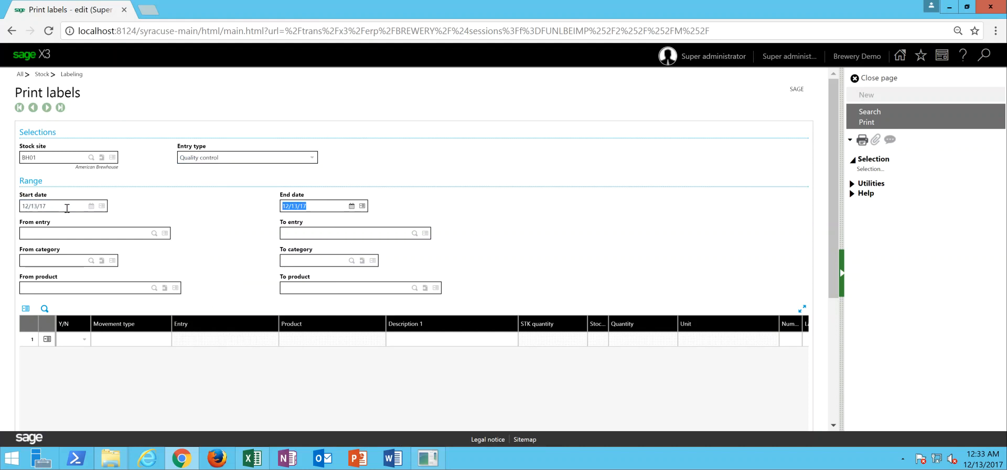
pyautogui.click(868, 112)
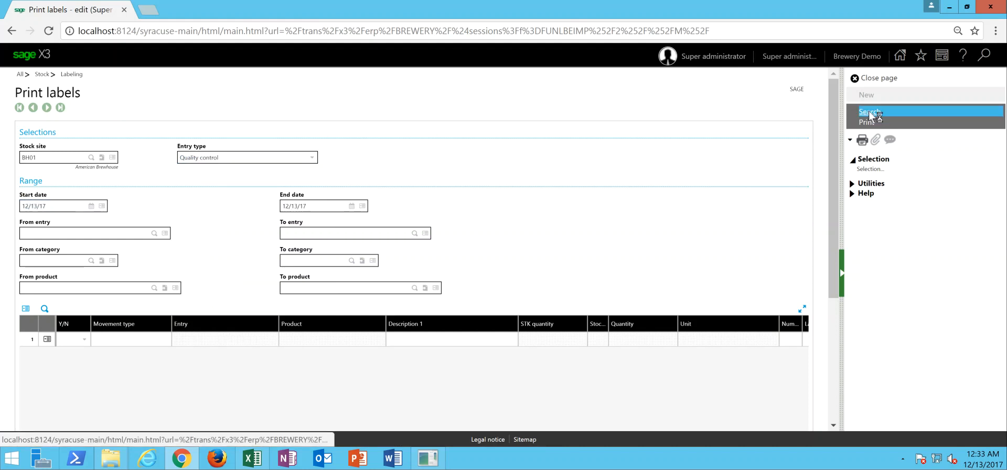
# - Set every label line to No, and set the malt, hops and yeast lines QC000006 to QC000008 to Yes
pyautogui.moveTo(834, 159); pyautogui.dragTo(835, 216)
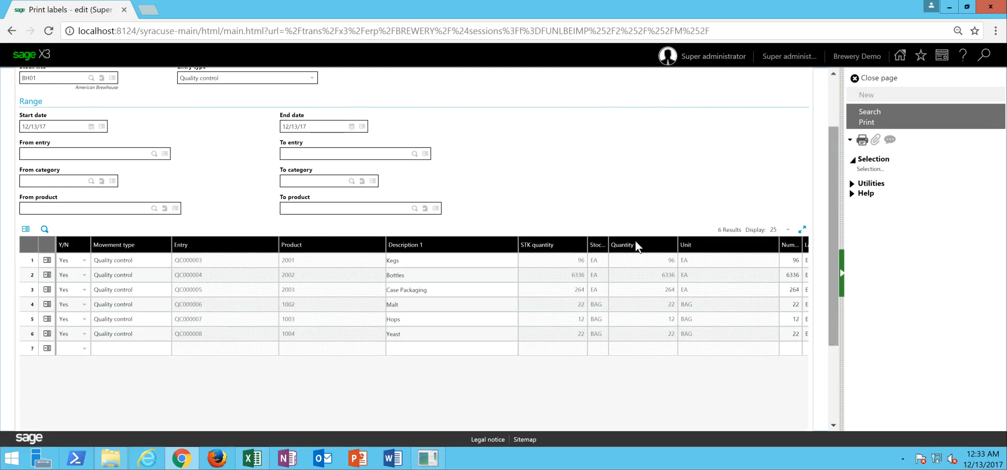
pyautogui.click(47, 260)
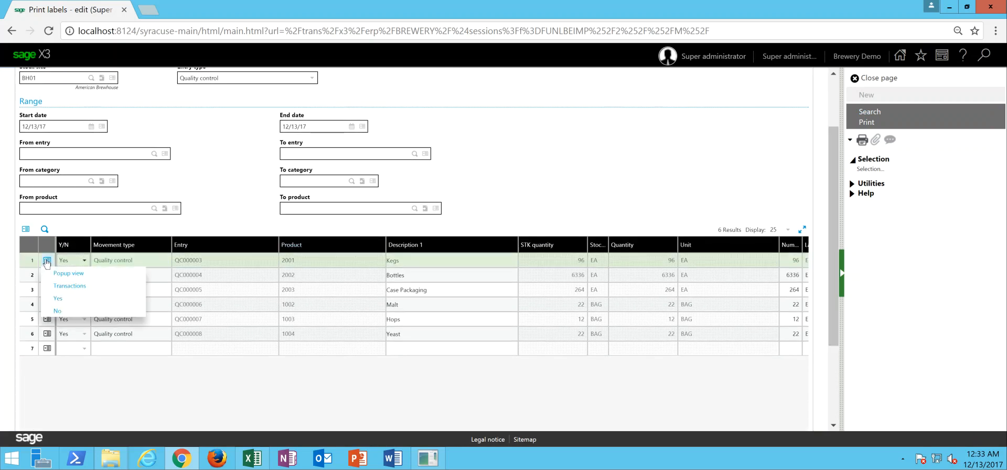
pyautogui.click(71, 311)
pyautogui.click(83, 306)
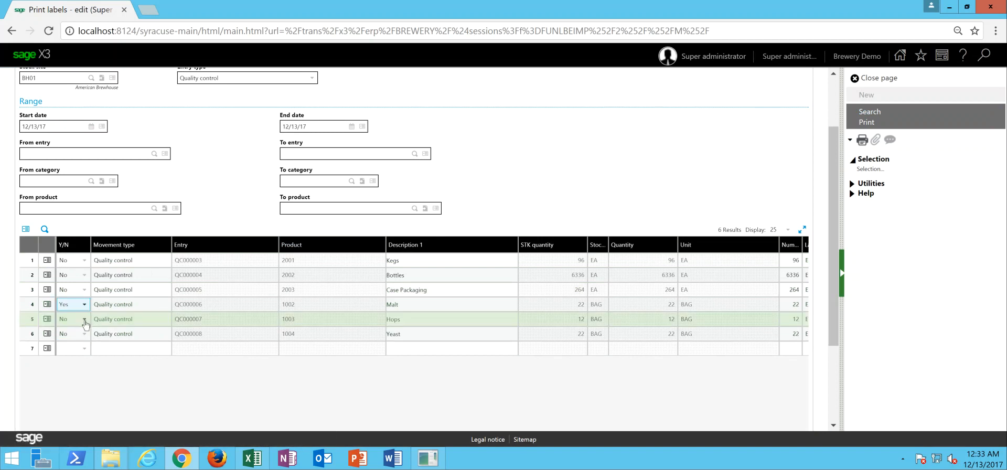
pyautogui.click(83, 320)
pyautogui.click(68, 341)
pyautogui.click(83, 333)
pyautogui.click(71, 361)
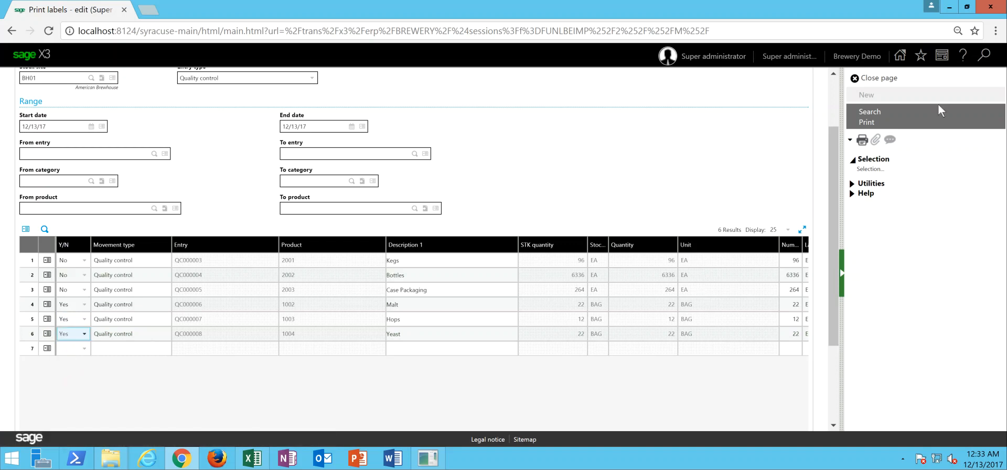
# - Print the selected stock labels, view the label file ETIQ01 (11).pdf, and leave label printing
pyautogui.click(879, 124)
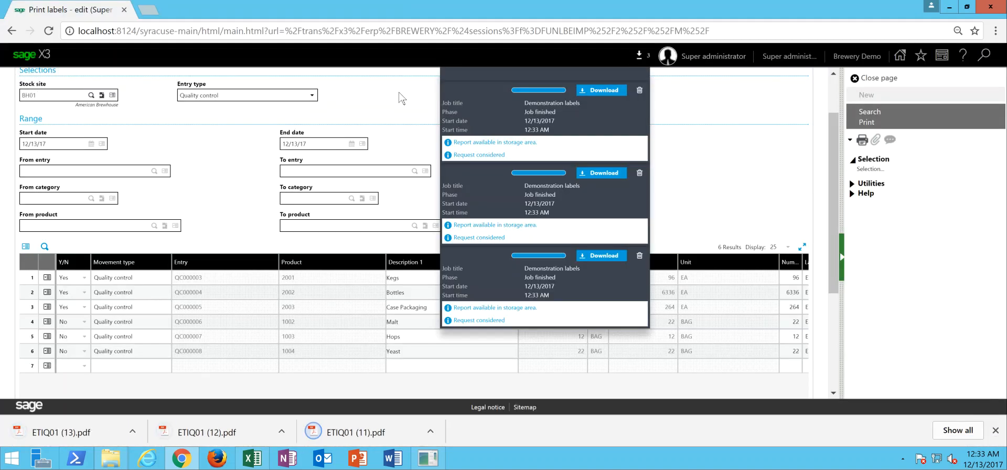
pyautogui.click(371, 434)
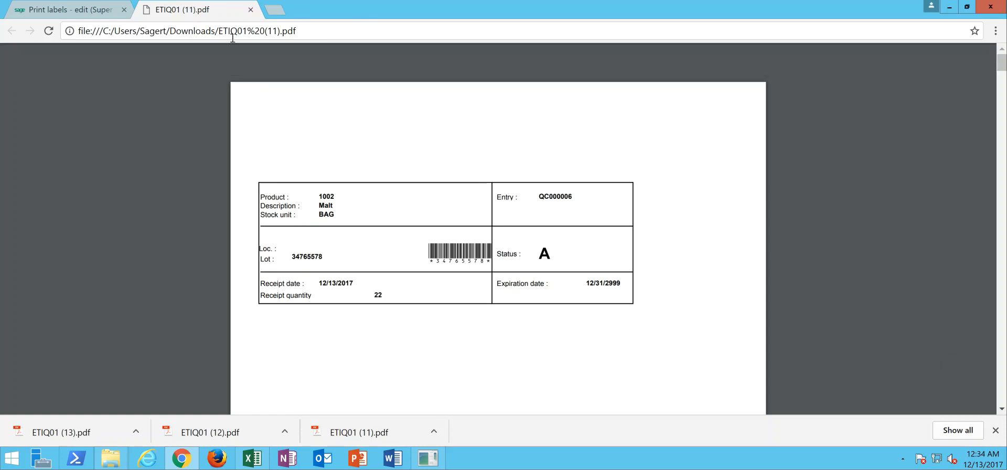
pyautogui.click(251, 10)
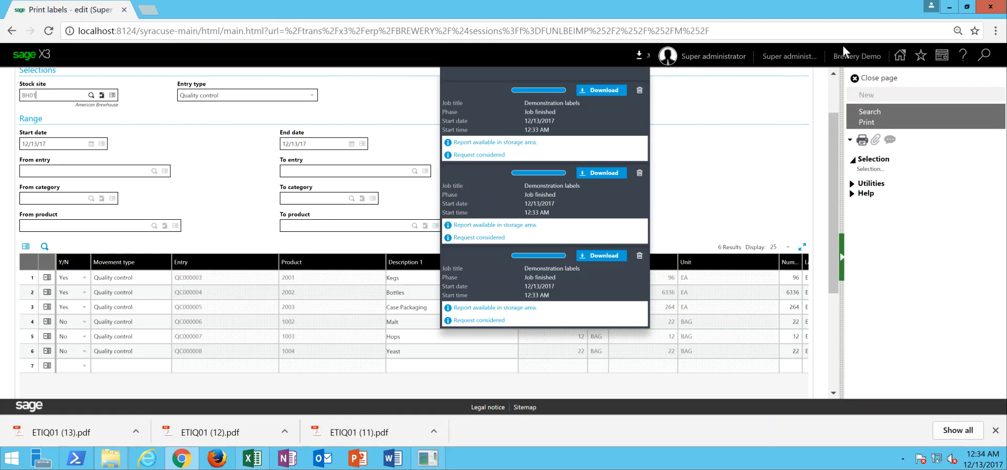
pyautogui.click(866, 79)
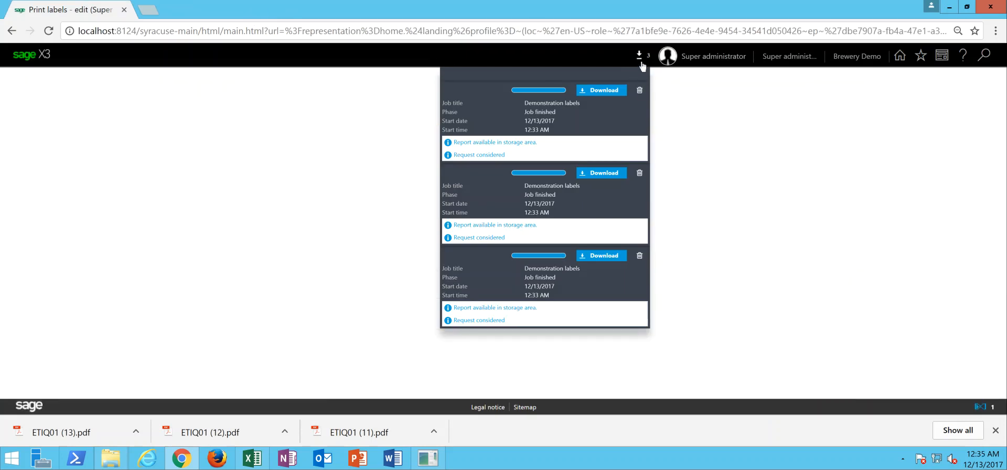
pyautogui.click(642, 62)
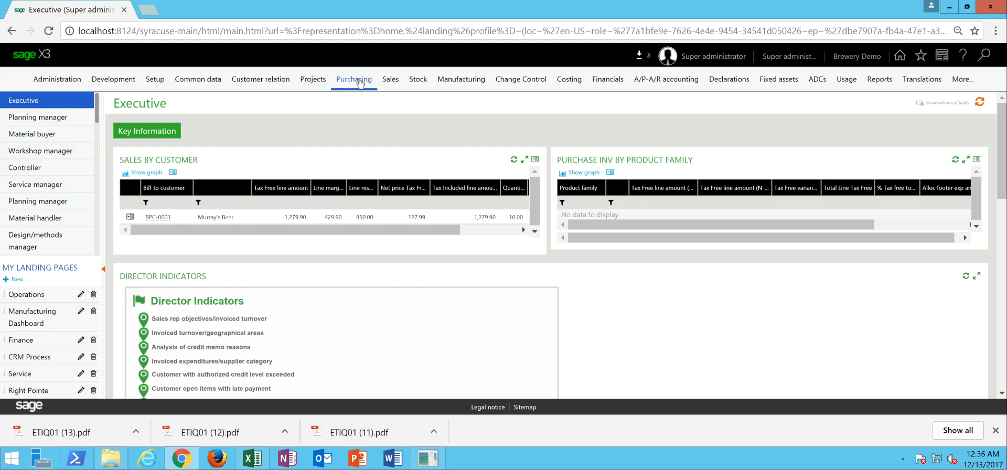
# - Start a new purchase invoice for site HQ01 with invoice type INV and supplier BPS-1003
pyautogui.click(359, 82)
pyautogui.moveTo(277, 237)
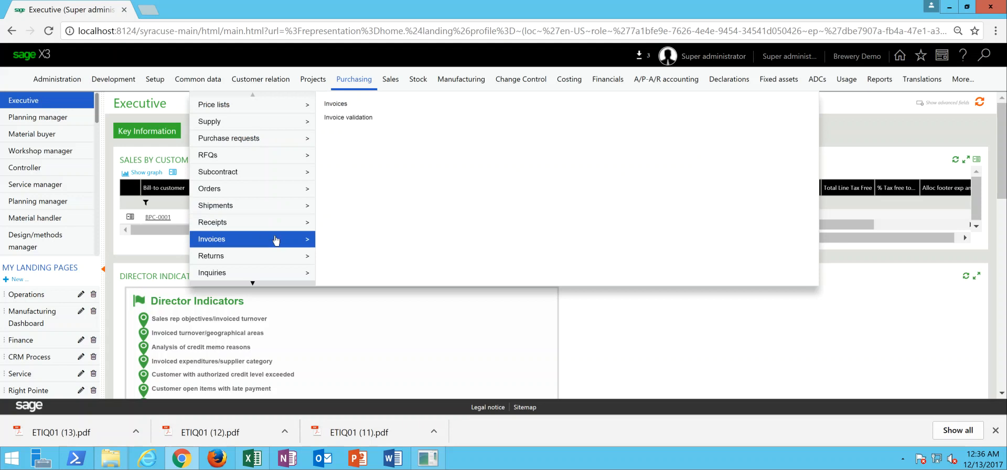
pyautogui.click(336, 104)
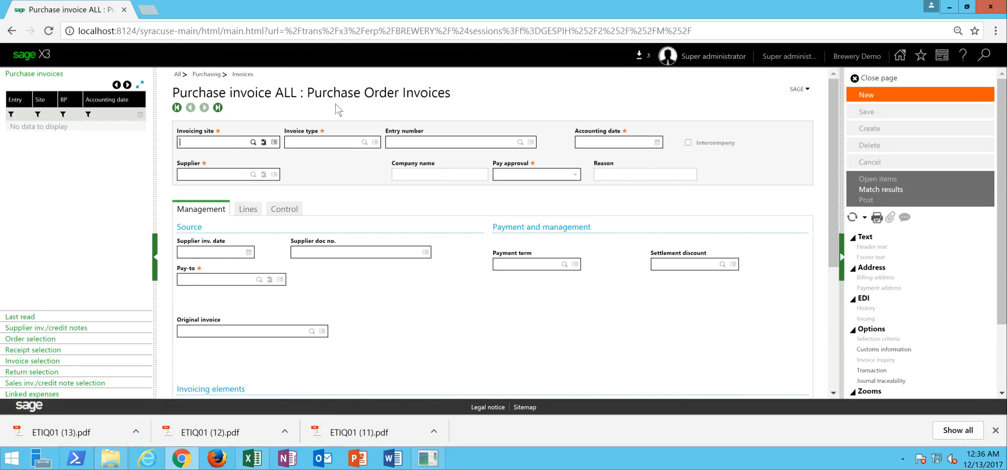
pyautogui.click(885, 98)
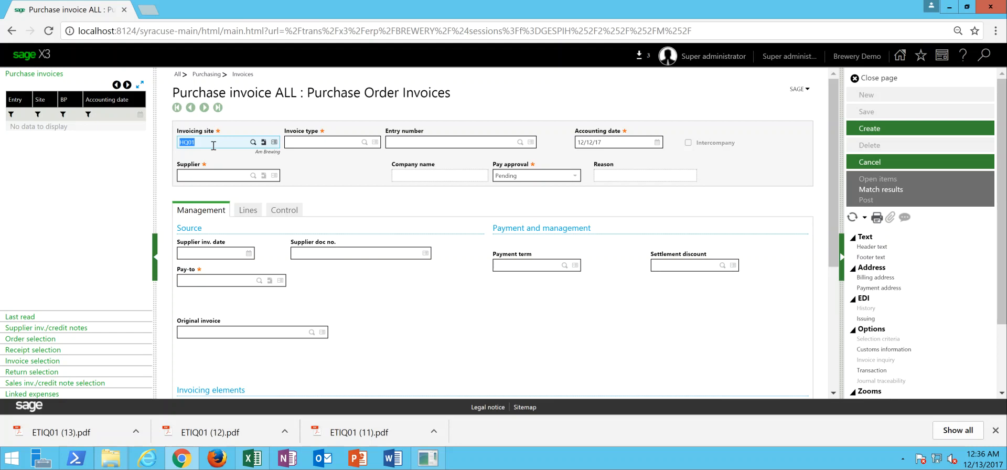
pyautogui.press('Tab')
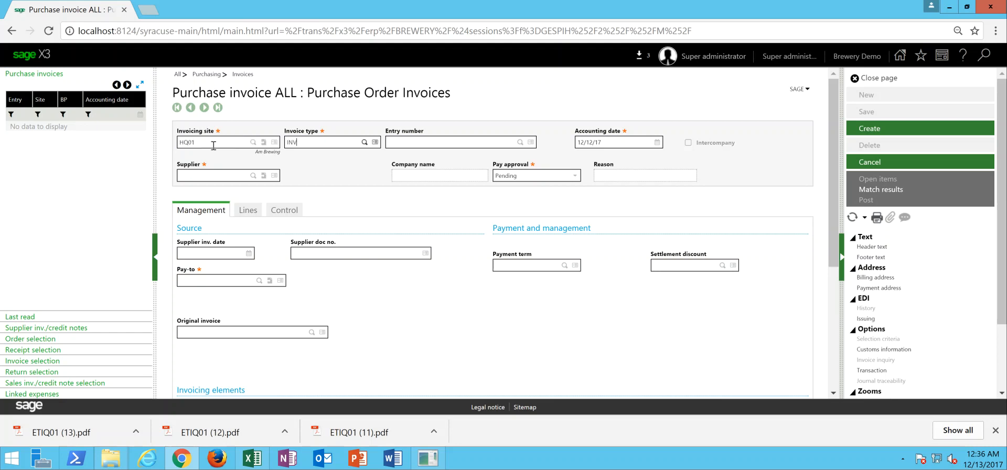
pyautogui.press('Tab')
pyautogui.press('Tab')
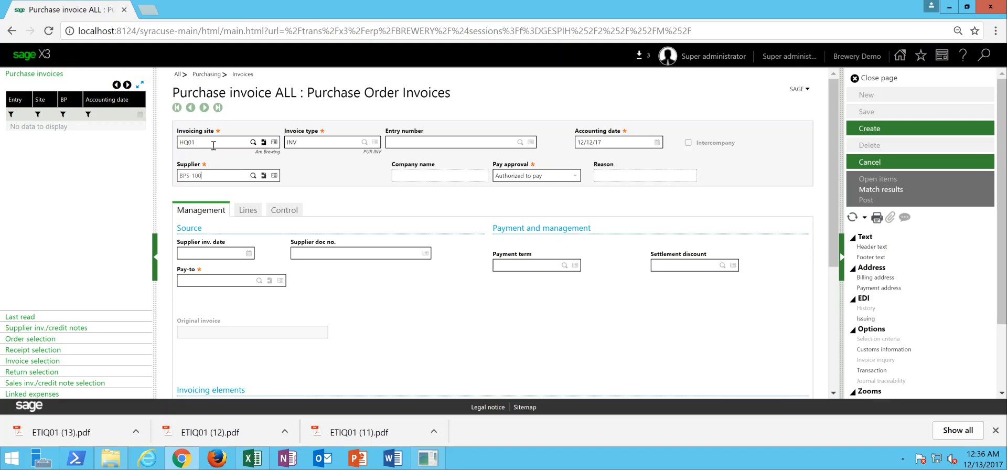
pyautogui.press('Tab')
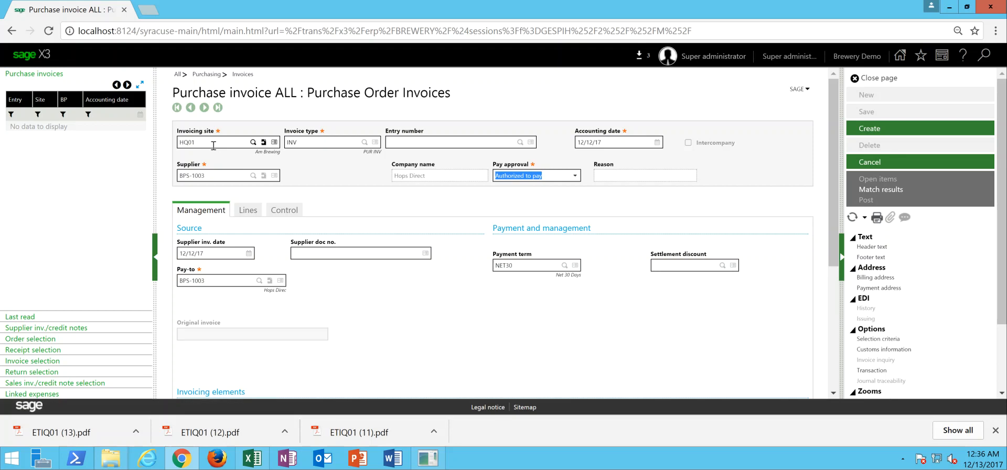
# - Set the supplier invoice date to 12/11/17 and the supplier document number to 643567
pyautogui.click(222, 255)
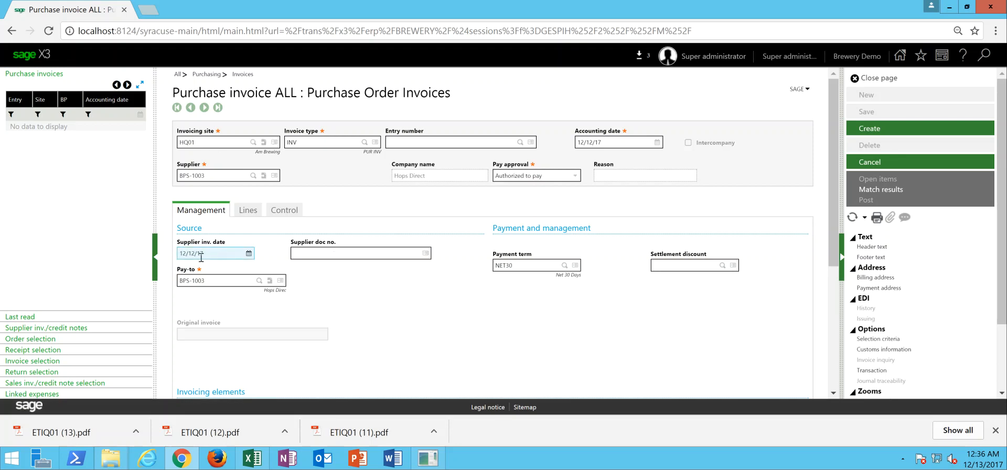
pyautogui.click(320, 253)
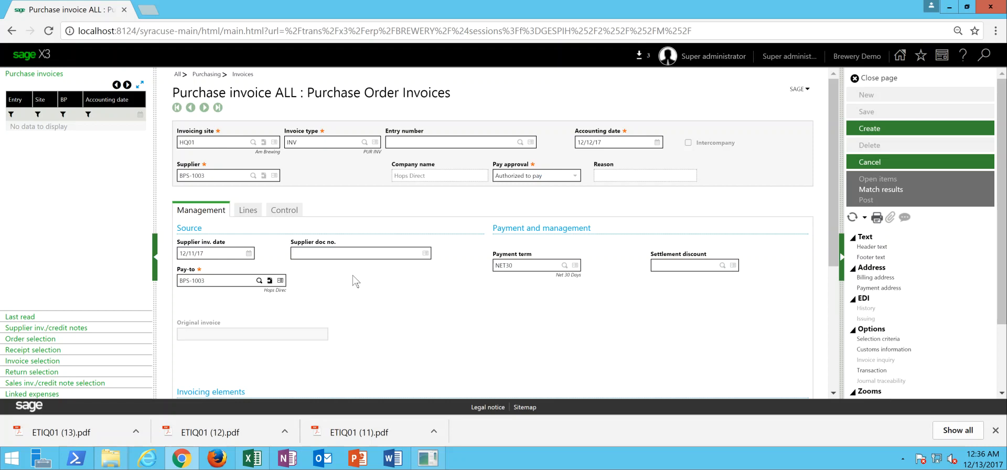
pyautogui.write('64356758')
# - Fill the invoice lines from receipt REC000001, replacing the management data with the source document's data, and review the line's price and amount
pyautogui.click(249, 215)
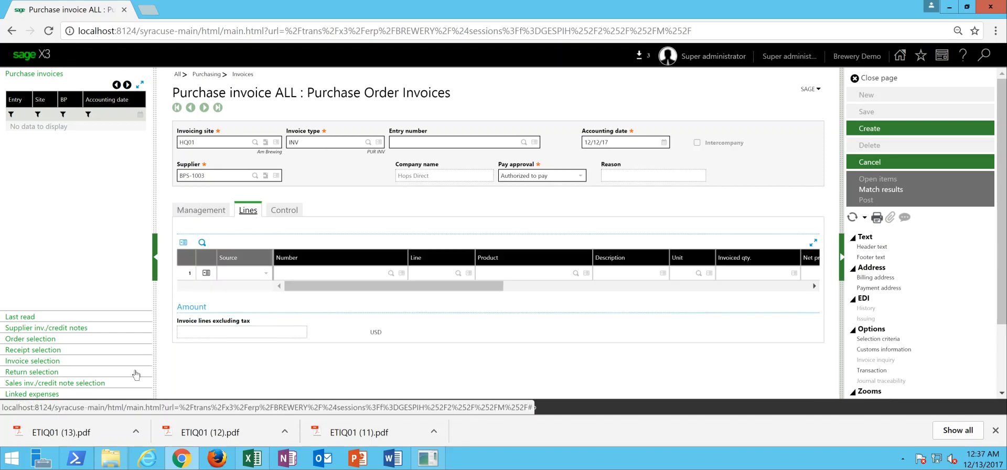
pyautogui.click(49, 350)
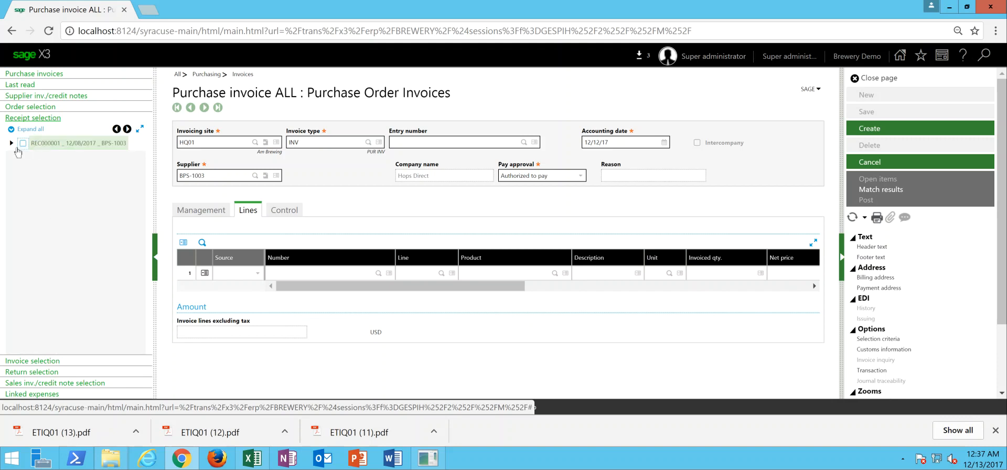
pyautogui.click(11, 143)
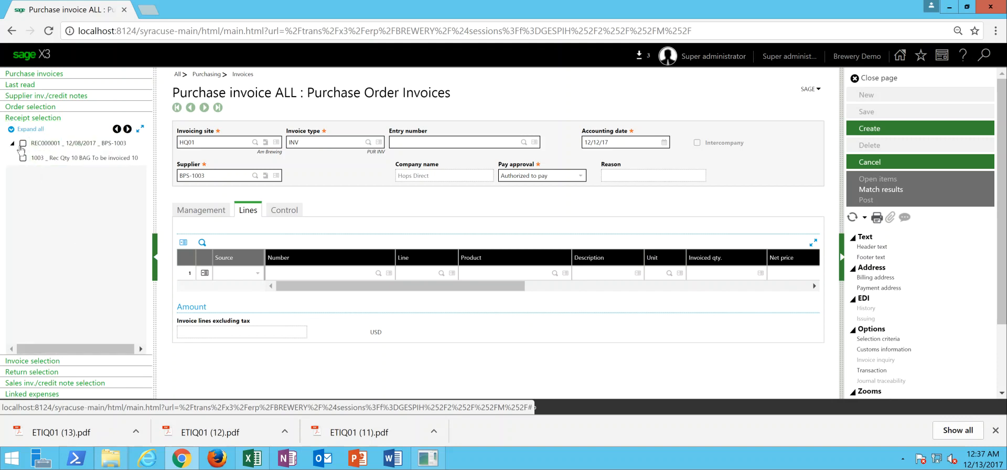
pyautogui.click(23, 143)
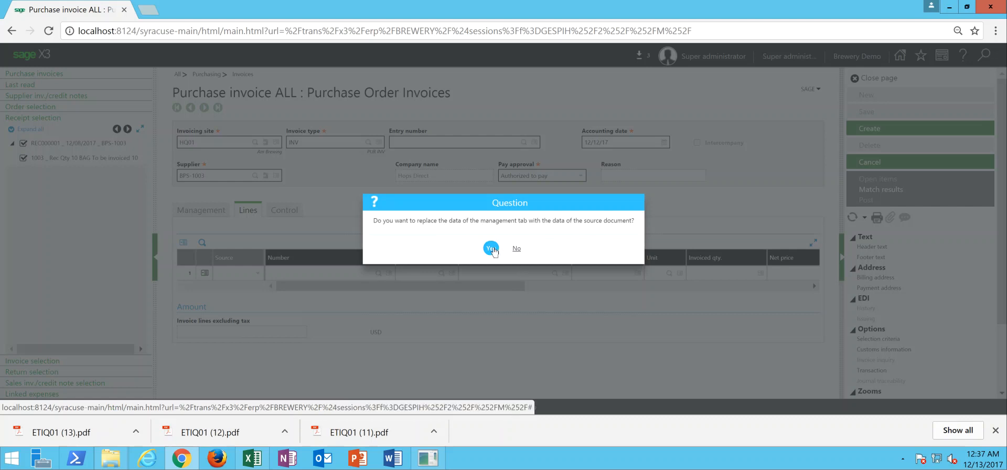
pyautogui.click(498, 252)
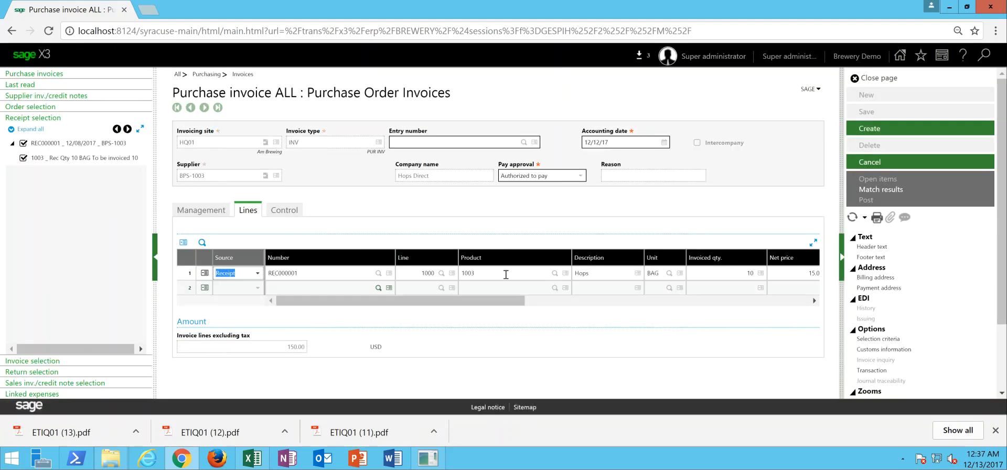
pyautogui.moveTo(500, 304); pyautogui.dragTo(546, 306)
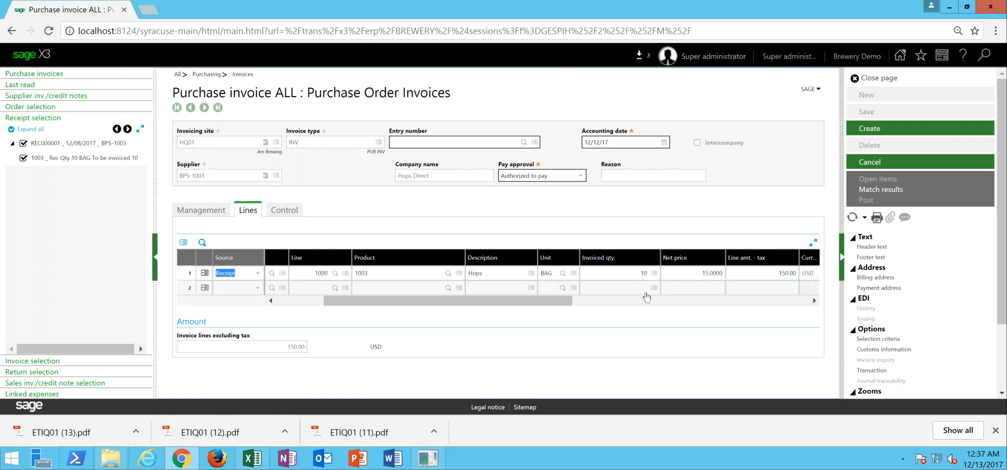
# - Set the invoice lines total excluding tax to 150.00, and create and post the invoice
pyautogui.click(209, 211)
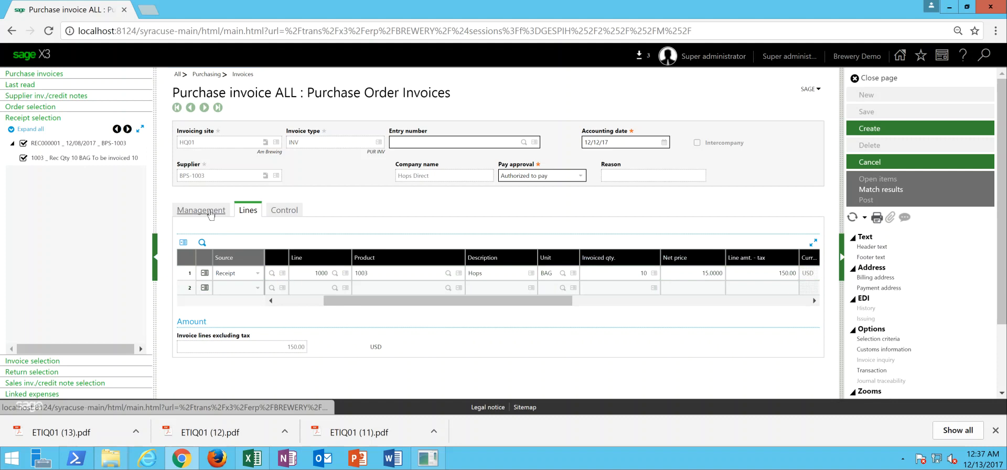
pyautogui.scroll(-3, 836, 227)
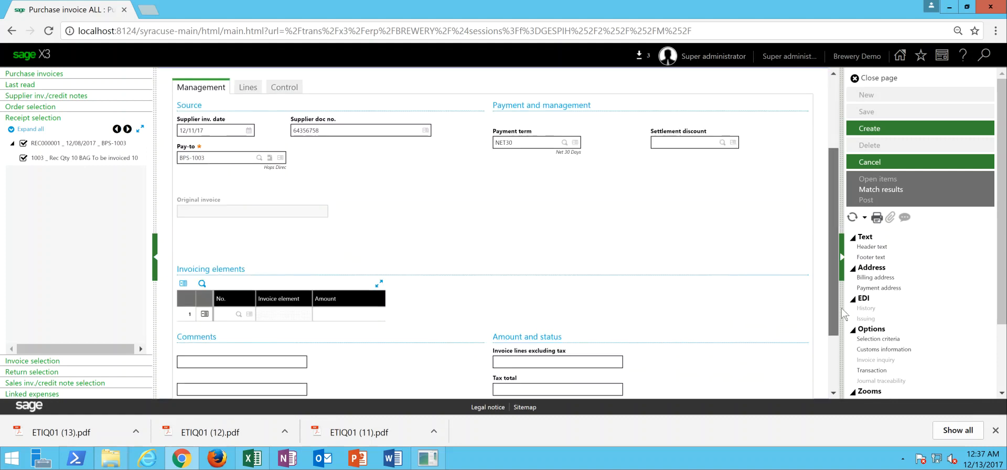
pyautogui.click(578, 314)
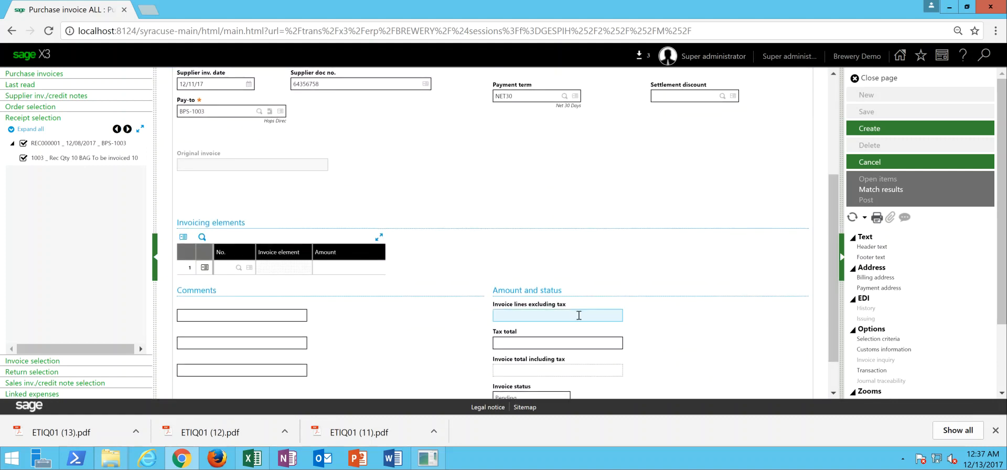
pyautogui.press('Tab')
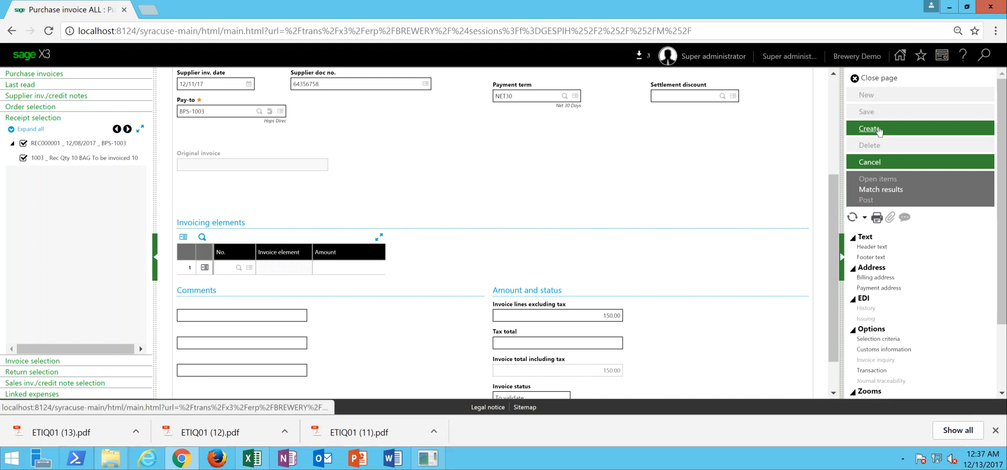
pyautogui.click(870, 129)
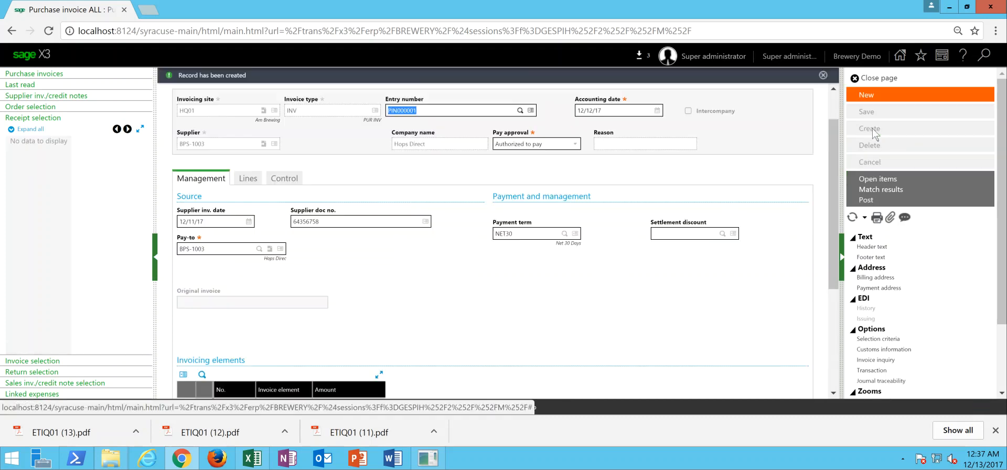
pyautogui.click(867, 200)
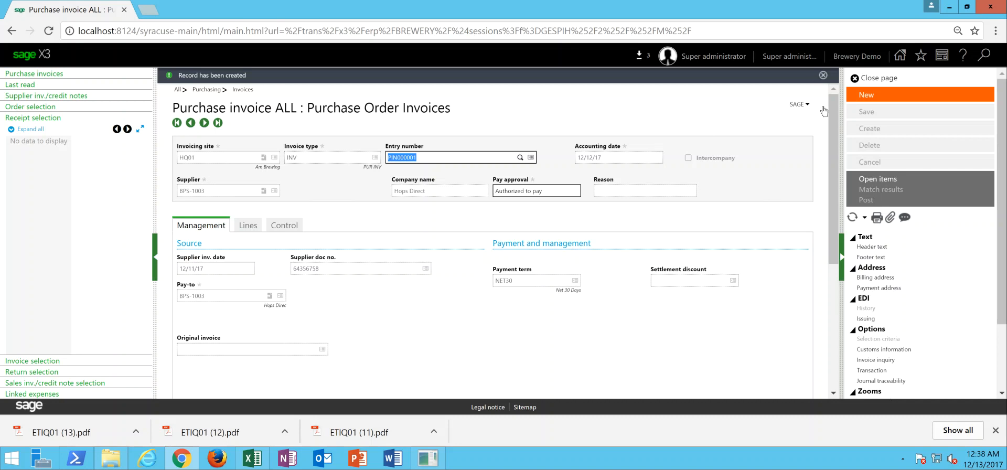
# - Start a new INV purchase invoice for supplier BPS-1000 with supplier document number 42578
pyautogui.click(871, 98)
pyautogui.write('INV')
pyautogui.press('Tab')
pyautogui.press('Tab')
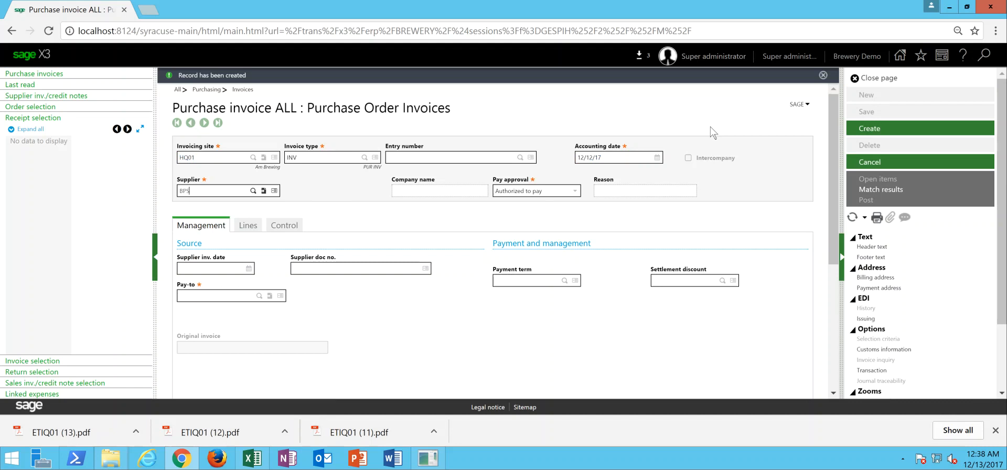
pyautogui.write('BPS-1000')
pyautogui.press('Tab')
pyautogui.press('Tab')
pyautogui.press('Tab')
pyautogui.write('42578')
pyautogui.press('Tab')
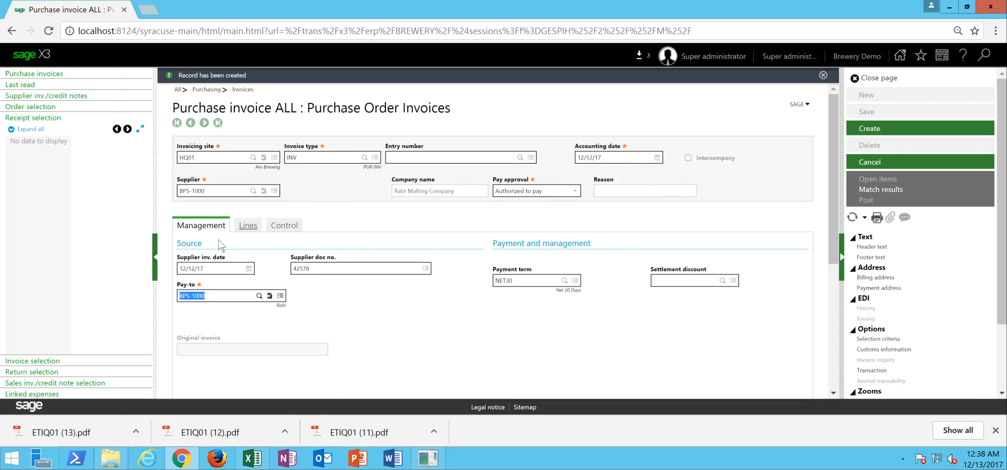
# - Try to list supplier BPS-1000's orders and receipts available for invoicing, and those of supplier BPS-1005 instead
pyautogui.click(246, 226)
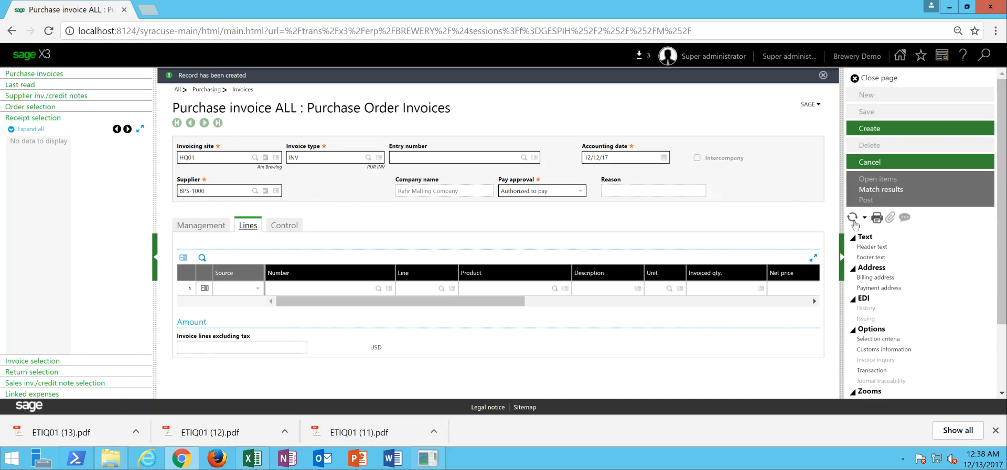
pyautogui.click(30, 107)
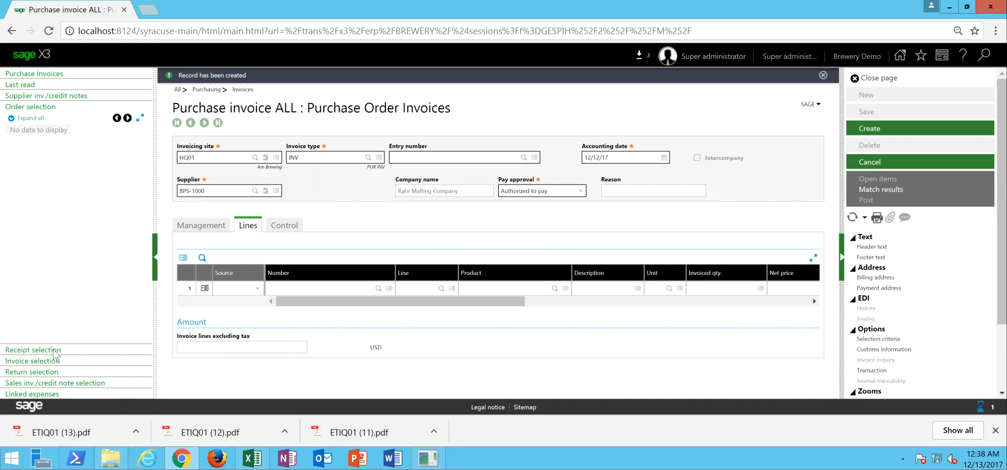
pyautogui.click(216, 192)
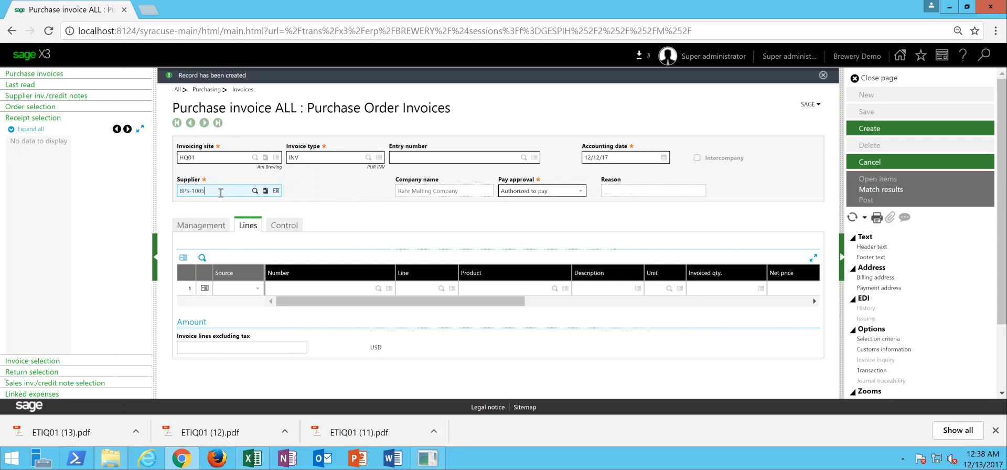
pyautogui.press('Tab')
pyautogui.press('Tab')
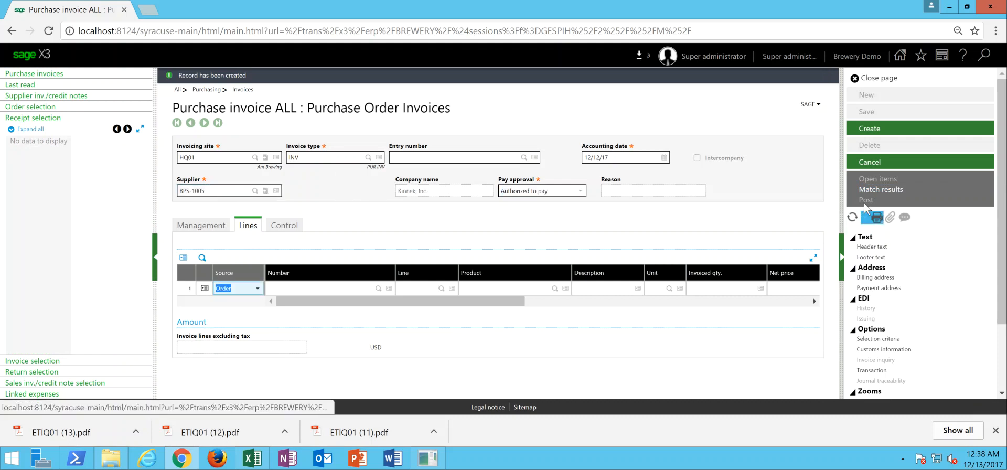
pyautogui.click(851, 221)
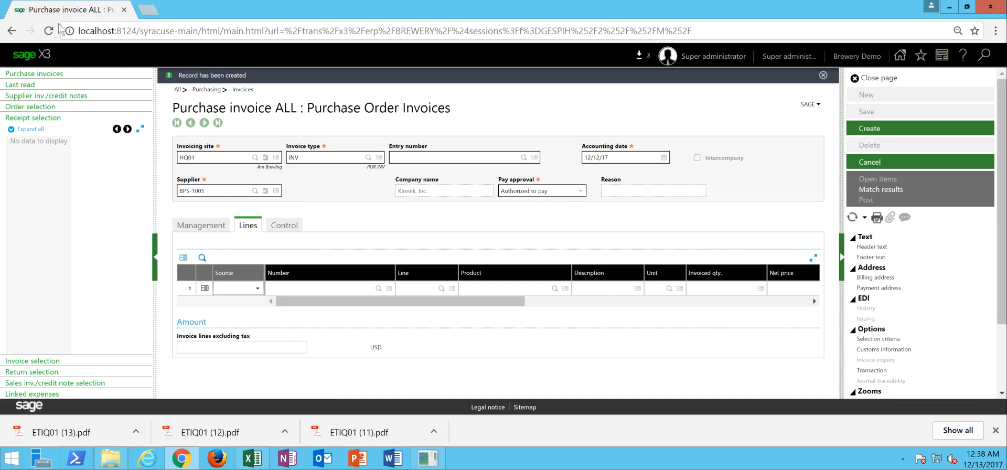
pyautogui.click(27, 130)
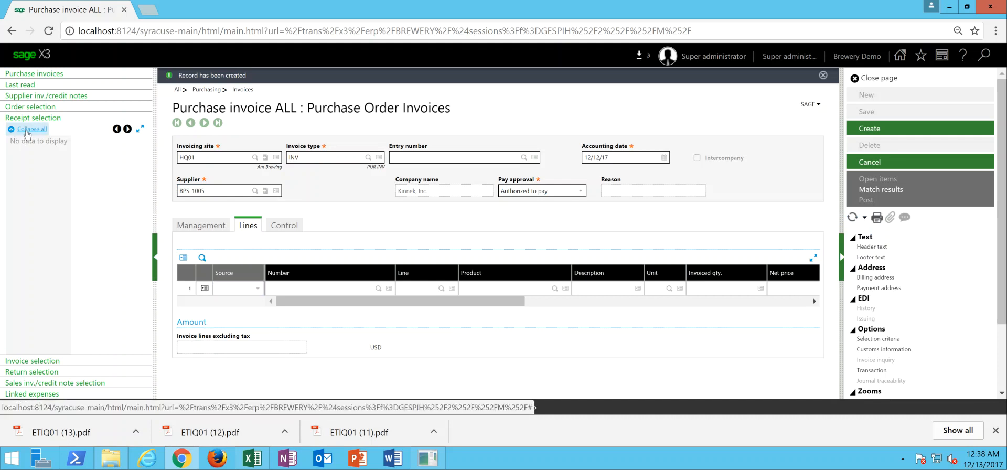
pyautogui.click(42, 107)
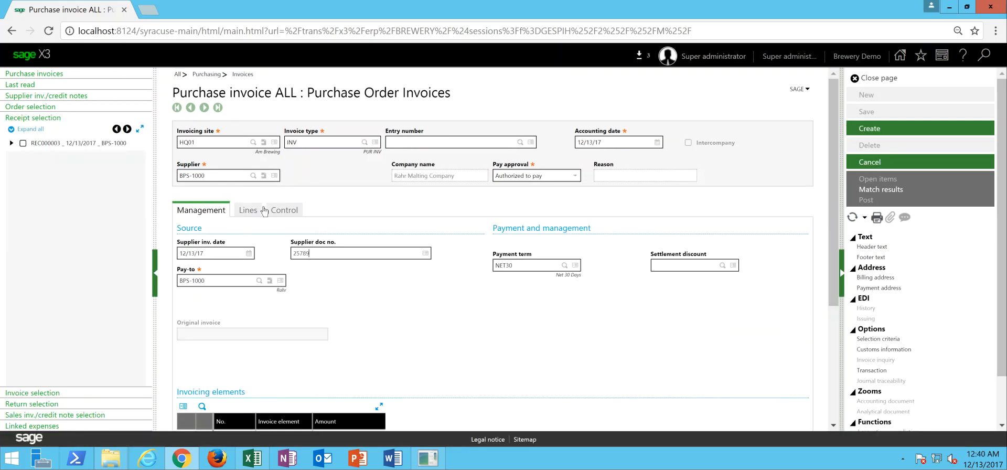
# - Add receipt REC000003 to the BPS-1000 invoice and set the supplier document number to 24556
pyautogui.click(22, 145)
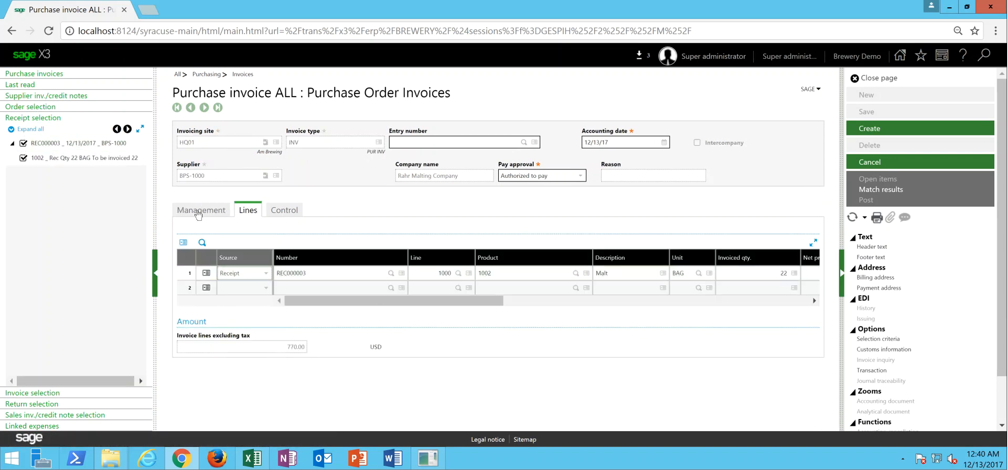
pyautogui.click(200, 211)
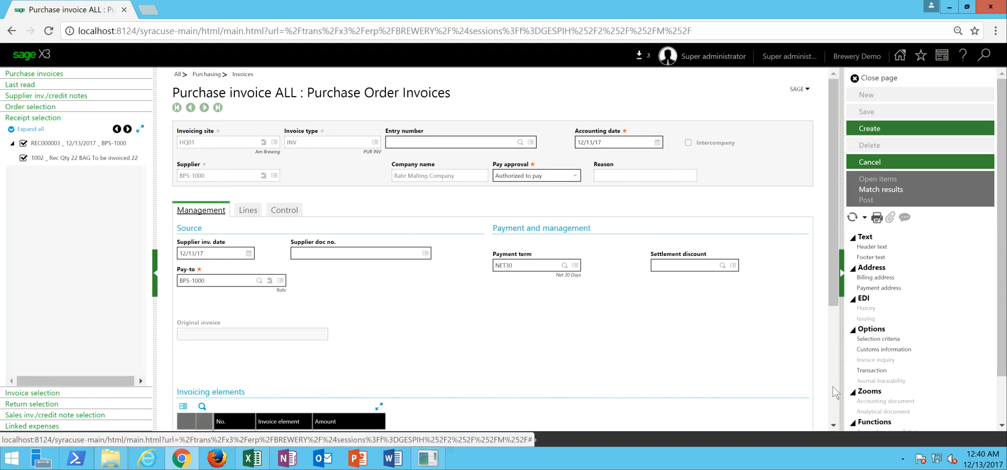
pyautogui.scroll(-4, 835, 391)
pyautogui.click(517, 302)
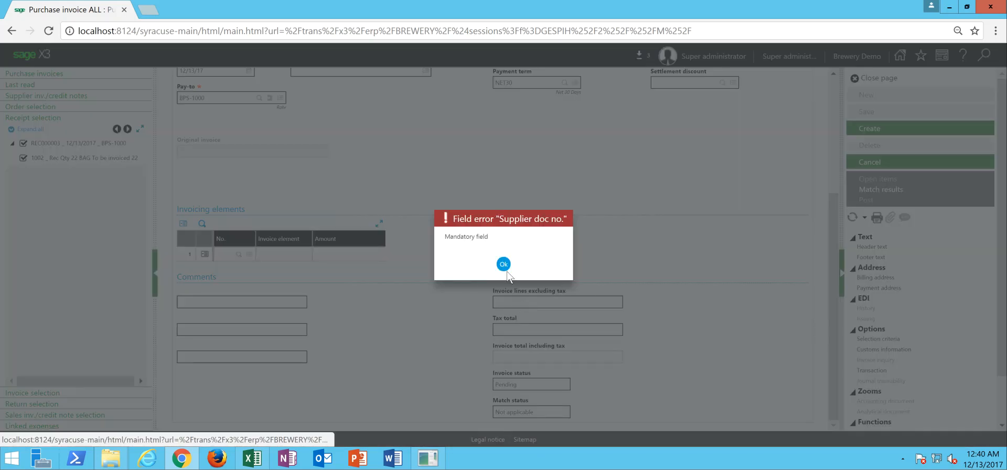
pyautogui.click(503, 265)
pyautogui.write('24556')
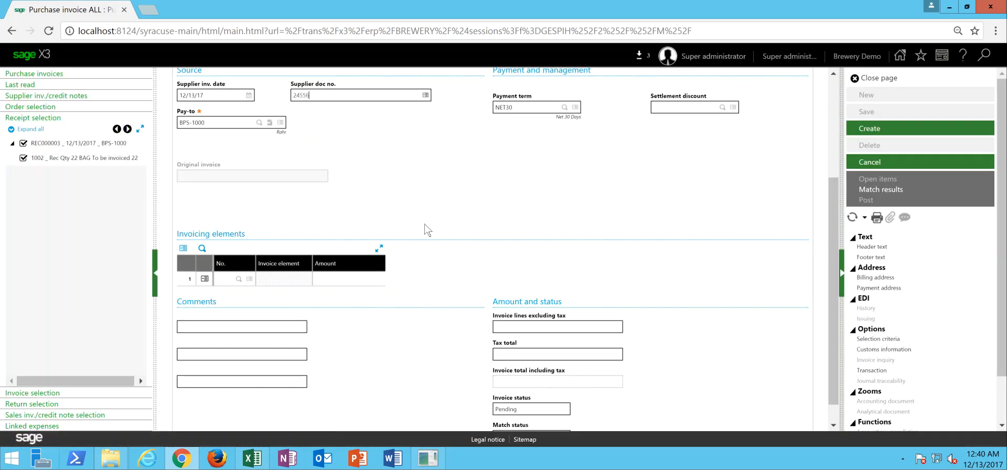
# - Set the invoice lines total excluding tax to 770.00
pyautogui.click(589, 326)
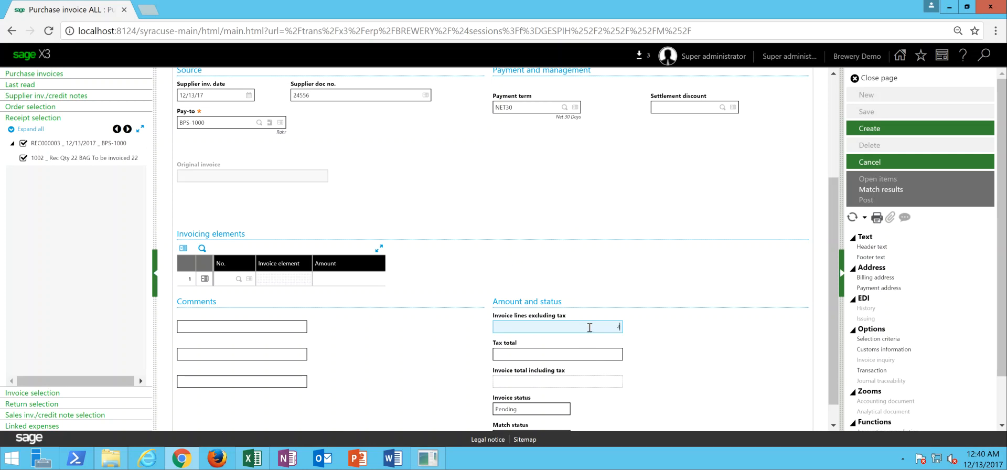
pyautogui.write('770')
pyautogui.press('Tab')
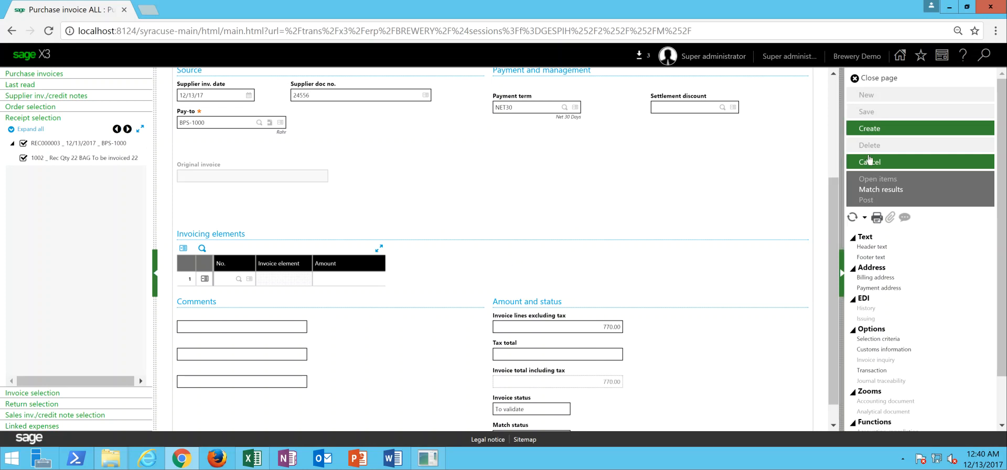
# - Create and post the BPS-1000 invoice, accepting its validation and closing the validation log
pyautogui.click(886, 130)
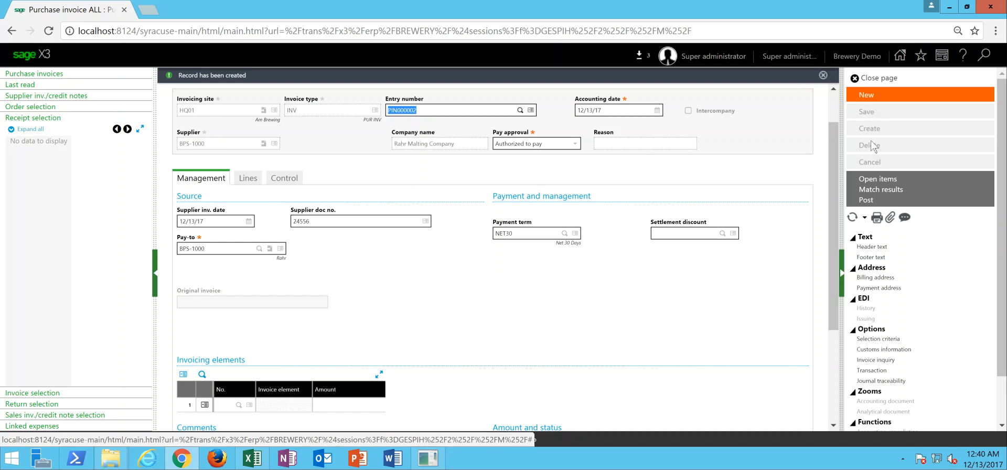
pyautogui.click(866, 200)
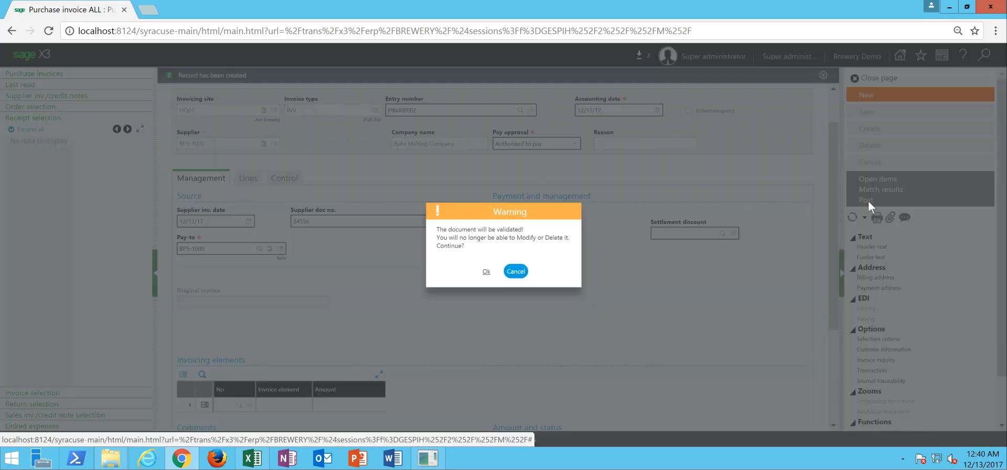
pyautogui.click(485, 272)
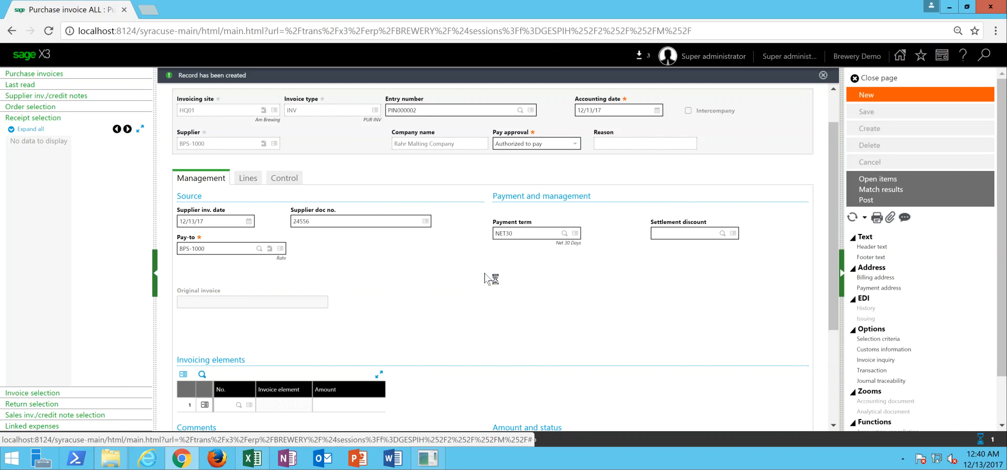
pyautogui.click(888, 80)
# - Start a new purchase invoice for site HQ01 with invoice type INV and accounting date 12/13/17
pyautogui.click(876, 96)
pyautogui.press('Tab')
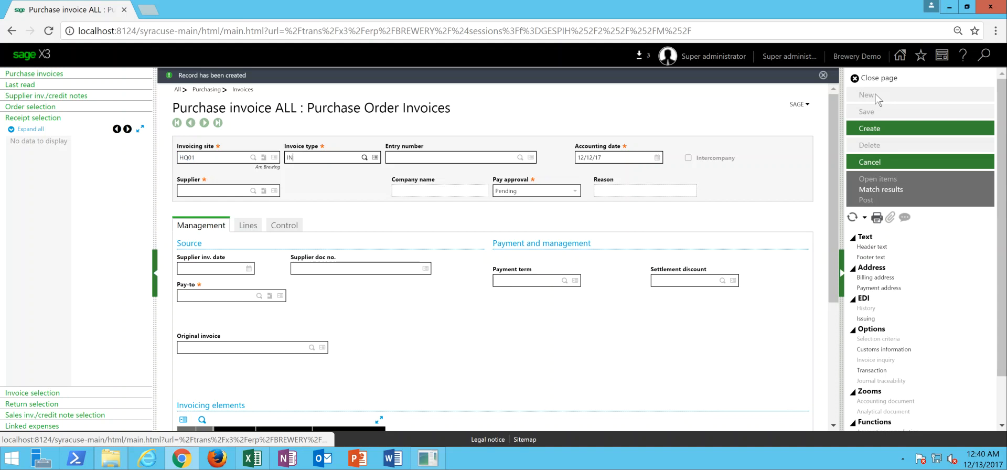
pyautogui.press('Tab')
pyautogui.hotkey('shift', 'Tab')
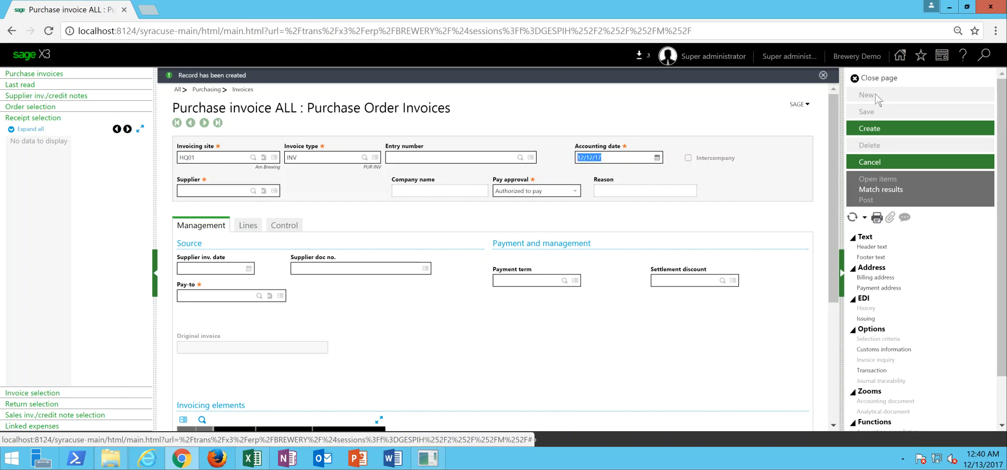
pyautogui.write('12/13/17')
pyautogui.press('Tab')
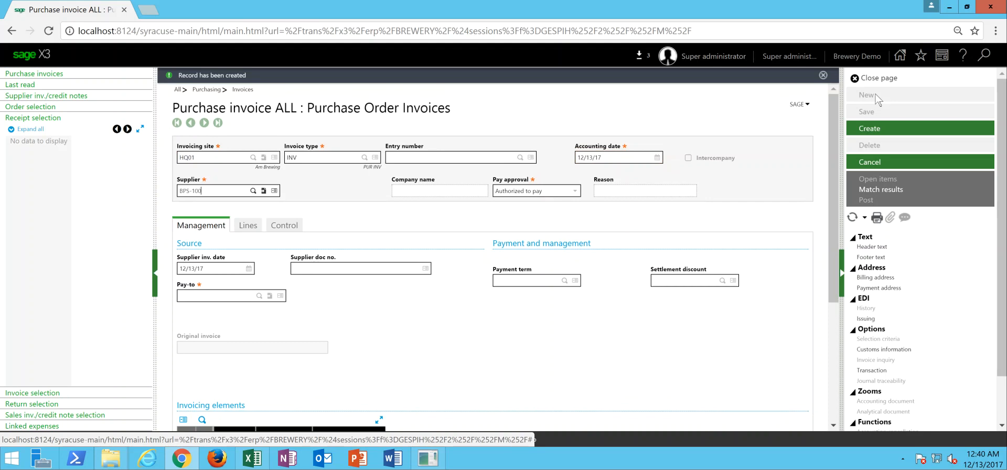
# - Set the invoice's supplier to BPS-1005 and fill in the supplier document number
pyautogui.write('BPS-1005')
pyautogui.press('Tab')
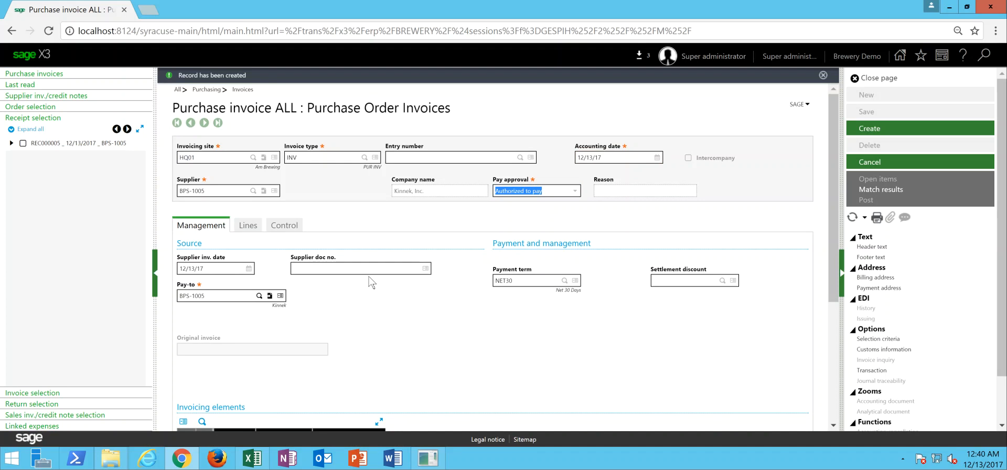
pyautogui.click(371, 268)
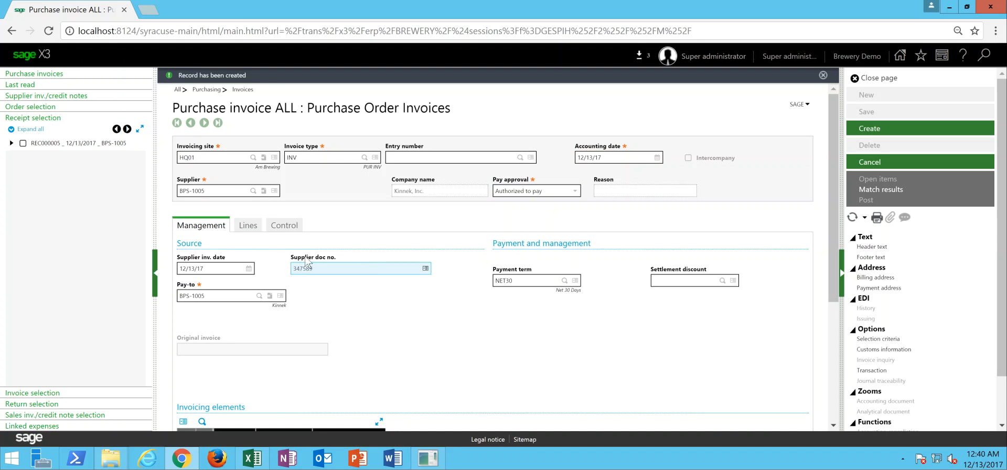
# - Fill the invoice lines from receipt REC000005 and set the invoice lines total excluding tax to 220
pyautogui.click(247, 227)
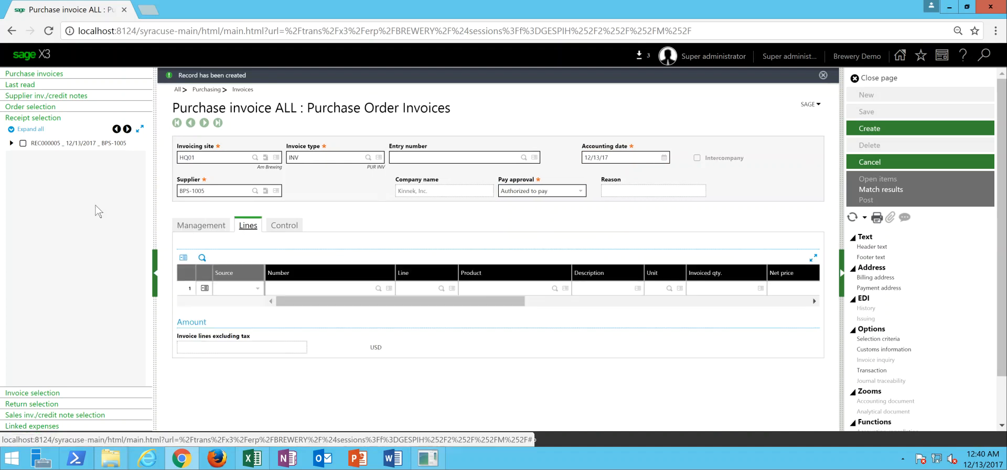
pyautogui.click(22, 143)
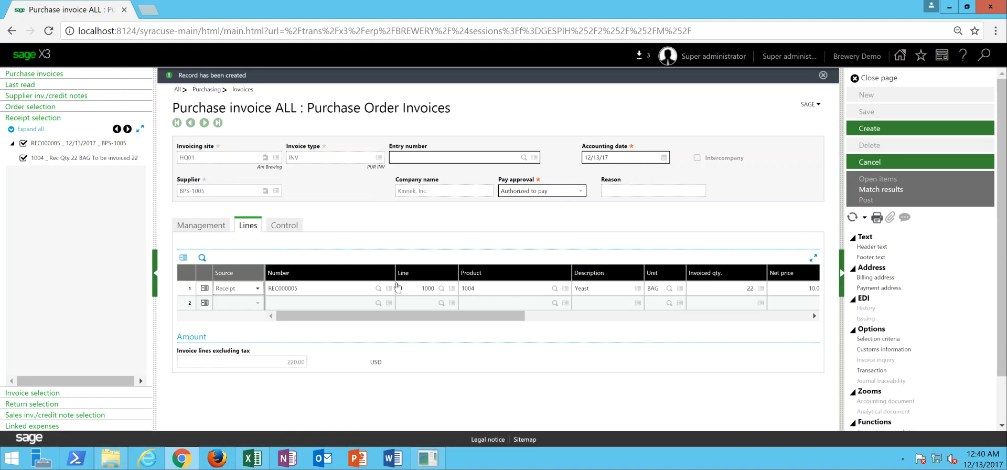
pyautogui.click(200, 225)
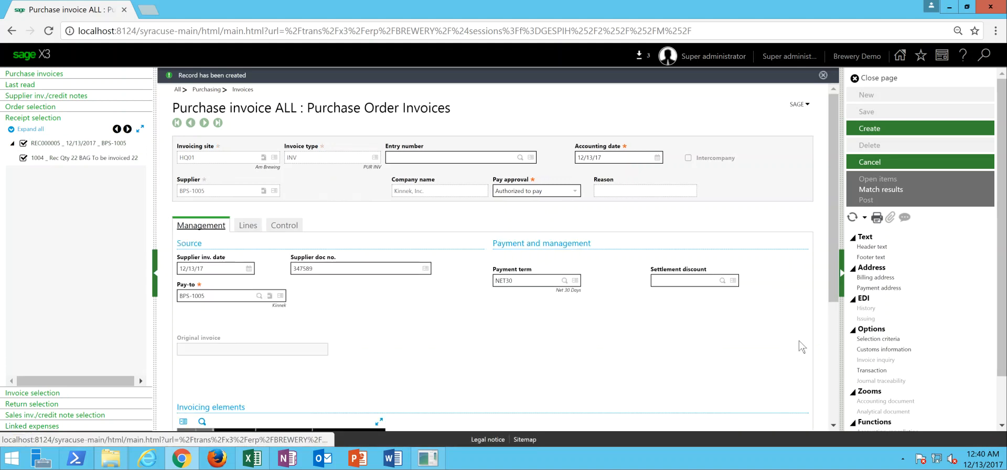
pyautogui.scroll(-3, 836, 381)
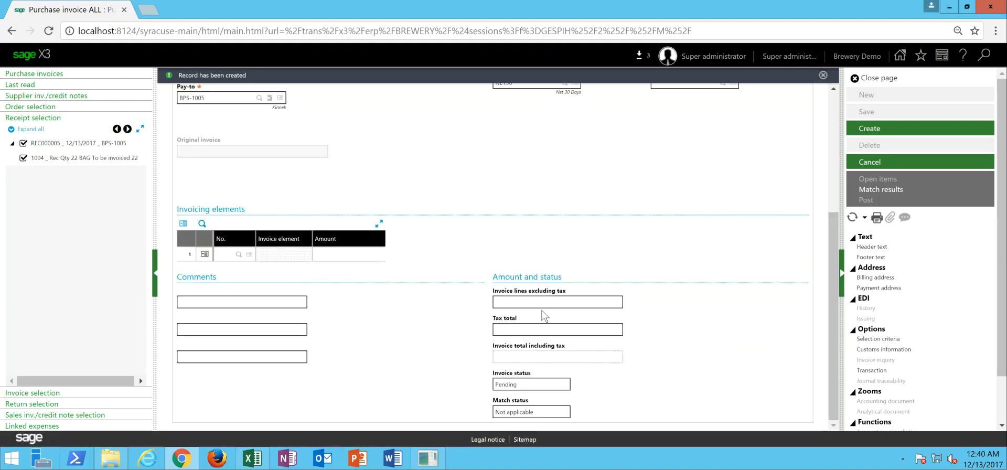
pyautogui.click(562, 300)
pyautogui.write('220')
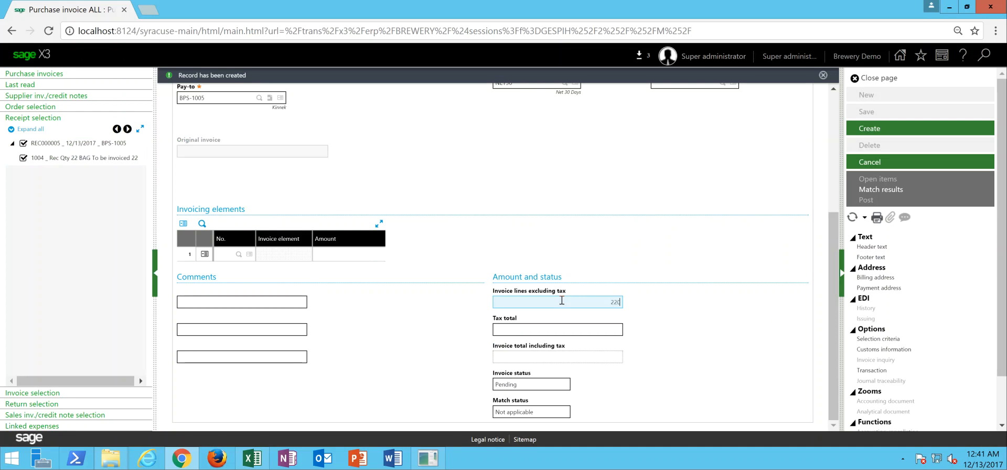
pyautogui.press('Tab')
# - Create and post the BPS-1005 invoice, accepting its validation, and close the validation log and the invoice page
pyautogui.click(884, 130)
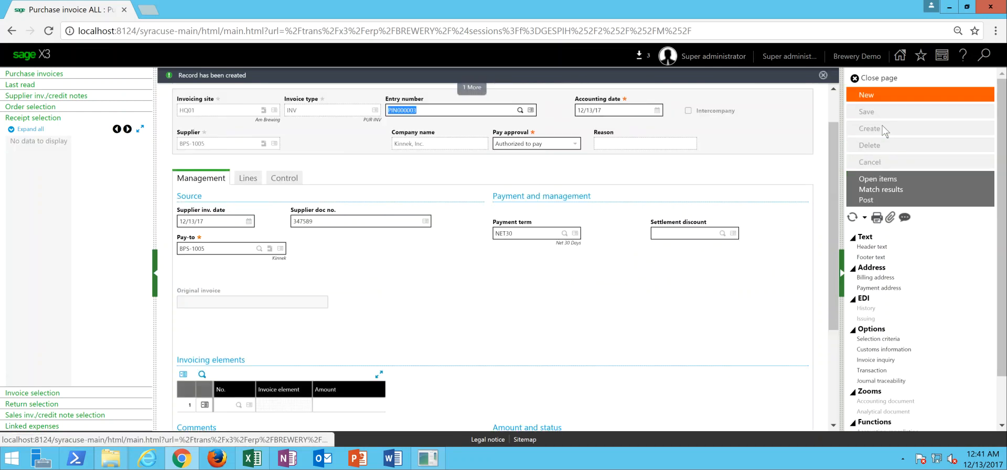
pyautogui.click(873, 201)
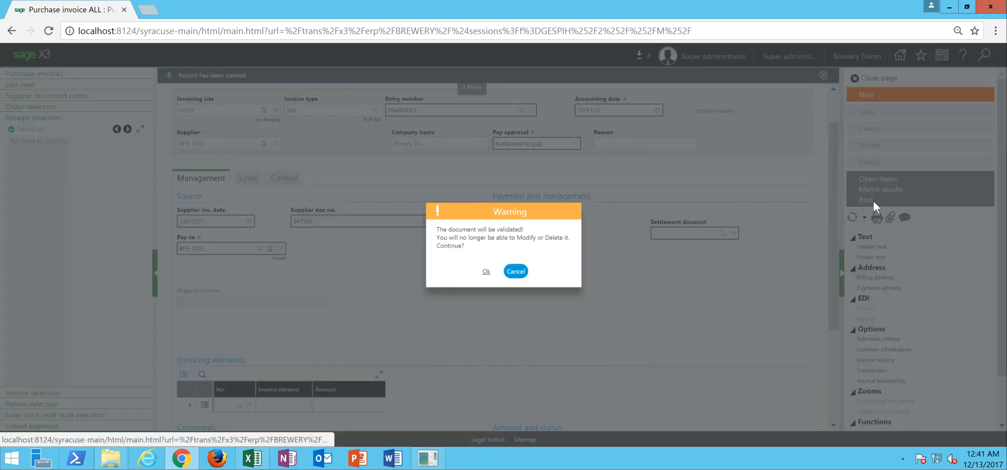
pyautogui.click(486, 272)
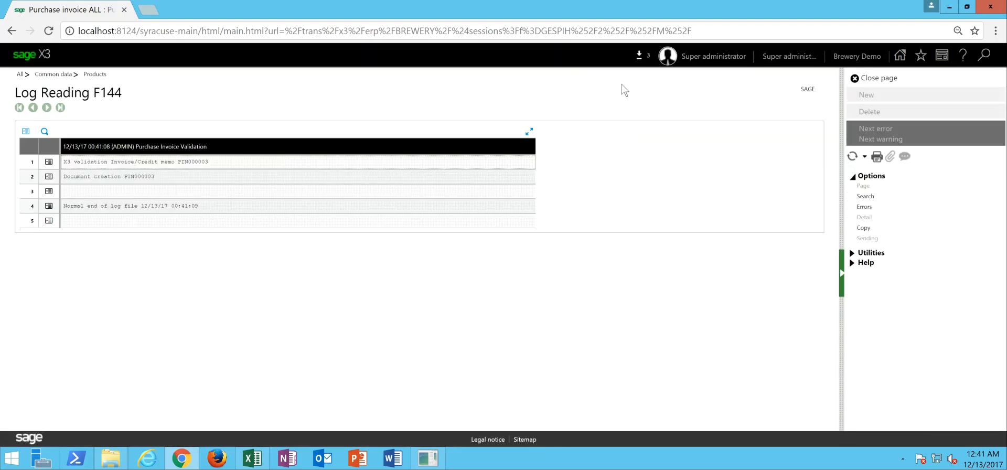
pyautogui.click(879, 78)
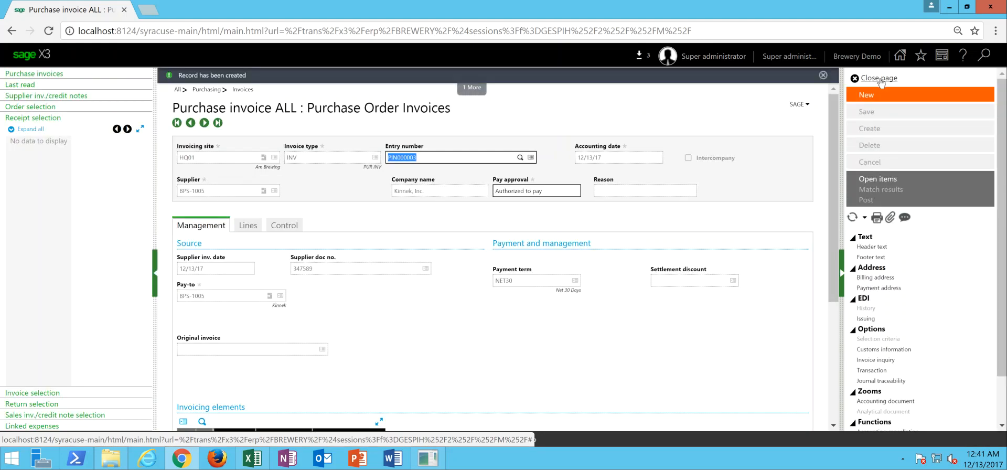
pyautogui.click(879, 78)
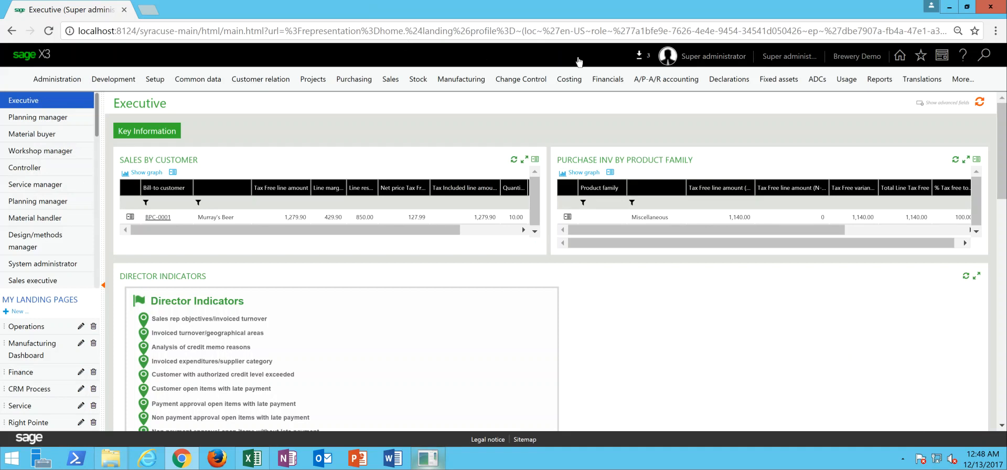
# - Open payment proposals and enter company ABREW with a due date limit of 01/31/18
pyautogui.click(653, 84)
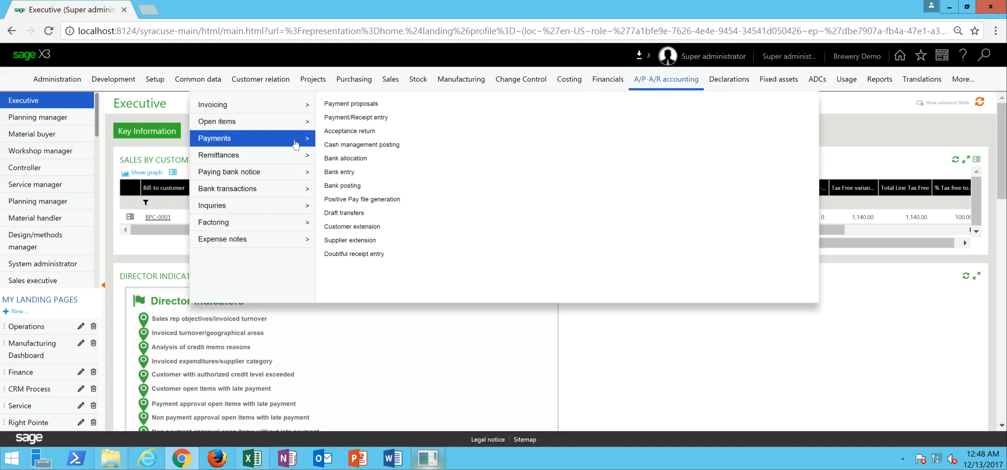
pyautogui.click(357, 105)
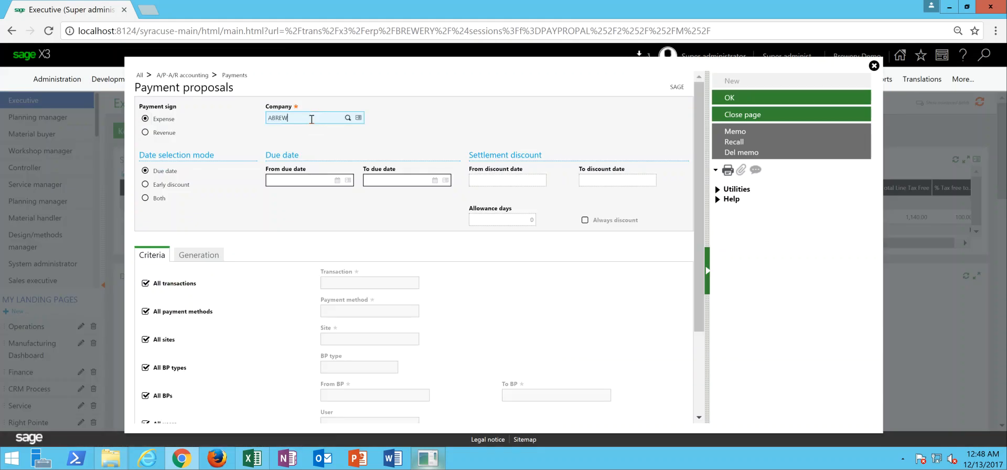
pyautogui.press('Tab')
pyautogui.click(381, 182)
pyautogui.write('01/31/18')
pyautogui.press('Tab')
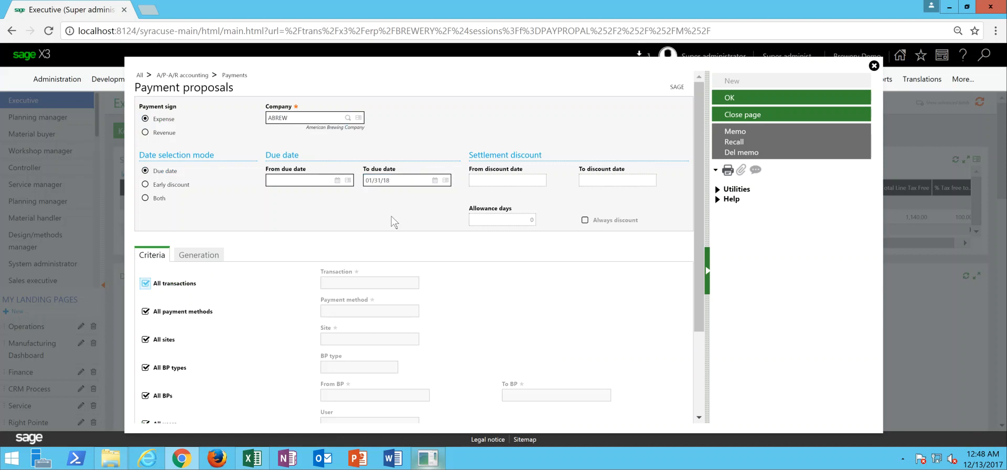
# - Set the proposal's generation bank to BANK1 and run the payment proposal
pyautogui.click(207, 258)
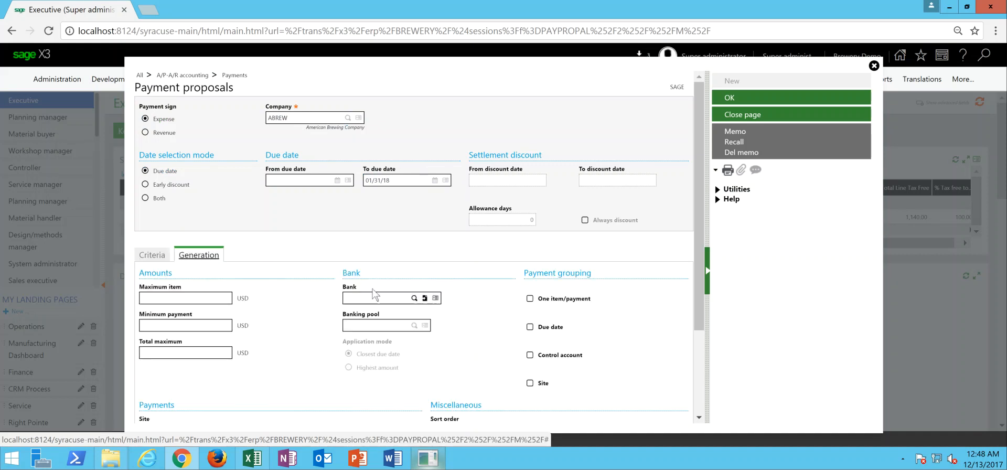
pyautogui.click(372, 299)
pyautogui.write('BANK1')
pyautogui.press('Tab')
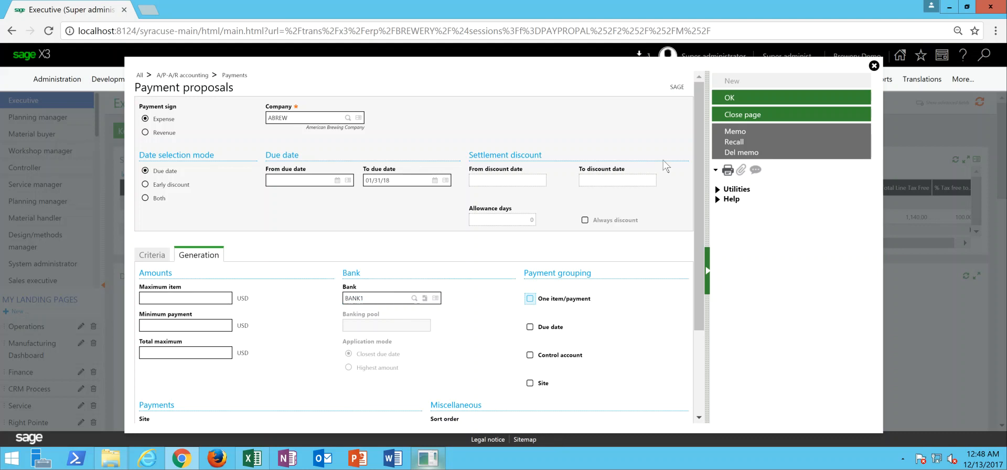
pyautogui.click(732, 100)
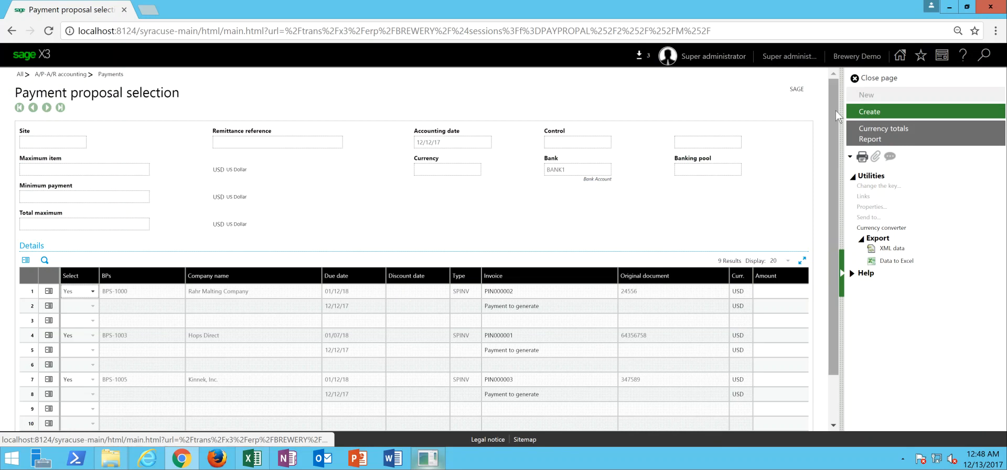
# - Review the proposed supplier payments, keep all three selected, and create them
pyautogui.scroll(-2, 441, 311)
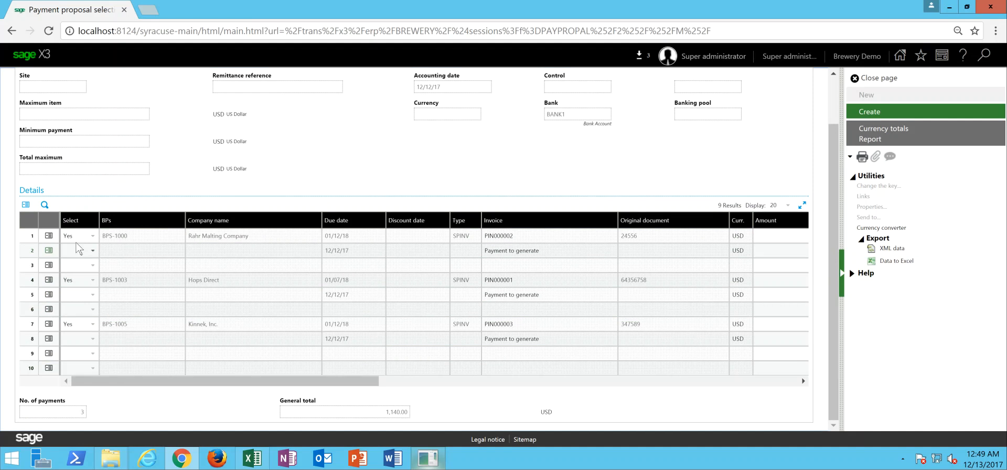
pyautogui.click(93, 237)
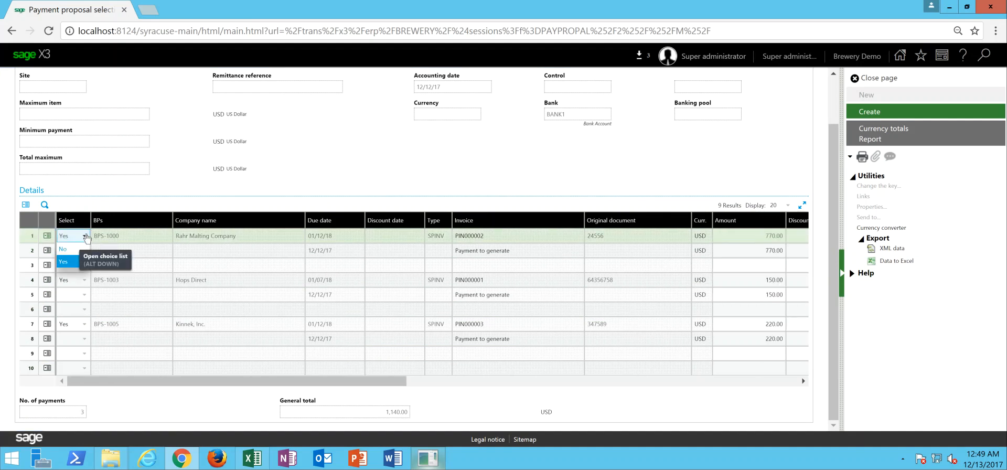
pyautogui.click(84, 238)
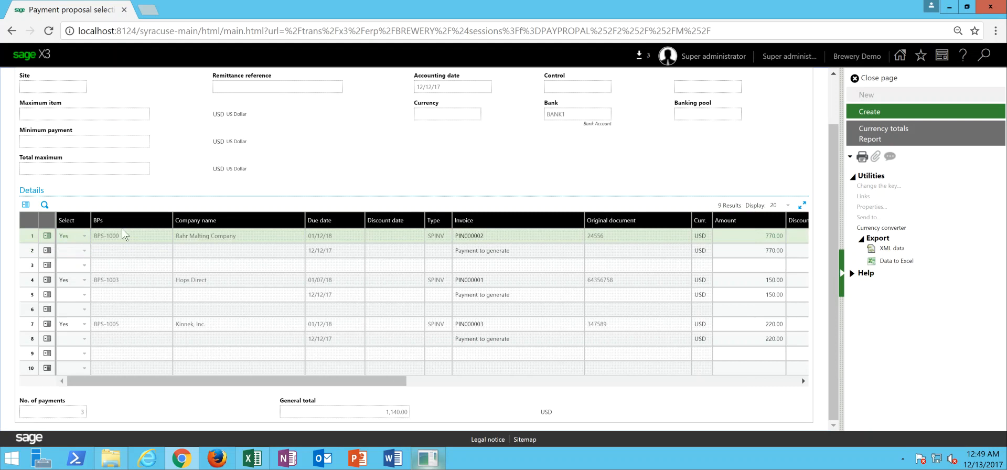
pyautogui.moveTo(395, 381); pyautogui.dragTo(491, 387)
pyautogui.click(556, 237)
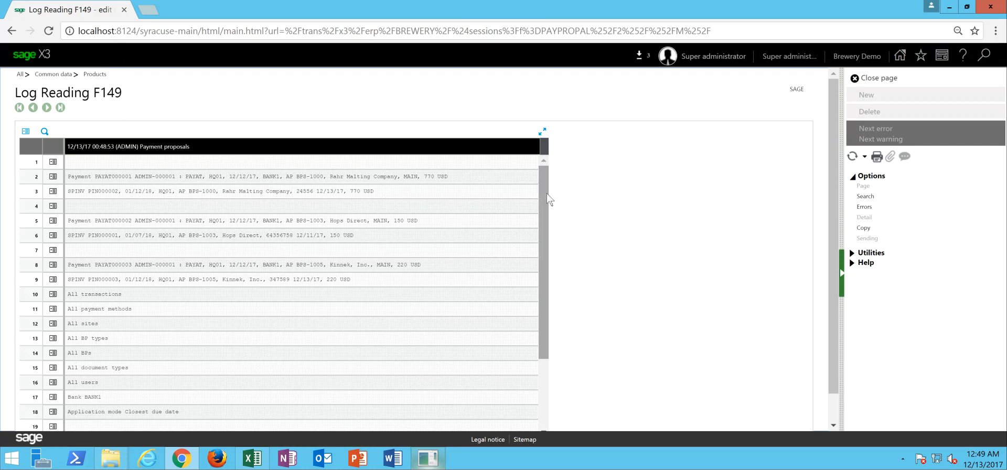
# - Review the payment proposals log for the payments and their invoices, and close it
pyautogui.scroll(-3, 551, 199)
pyautogui.scroll(3, 551, 201)
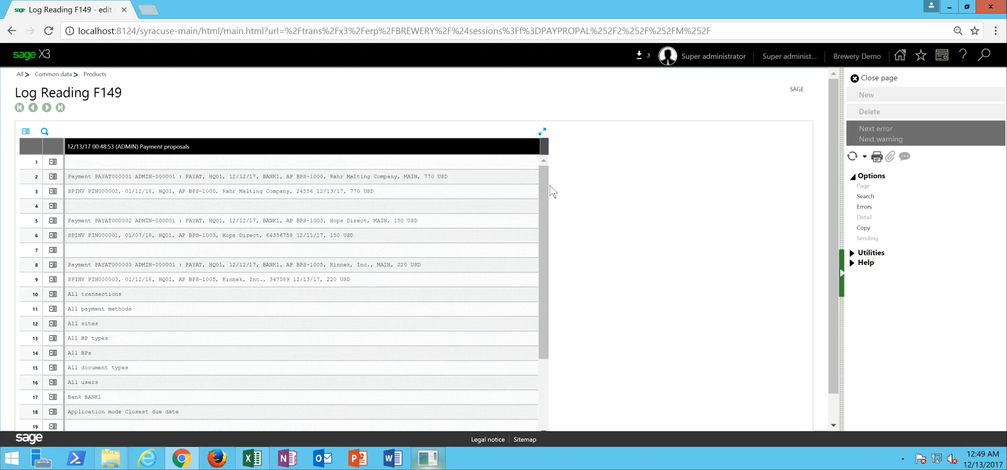
pyautogui.click(885, 80)
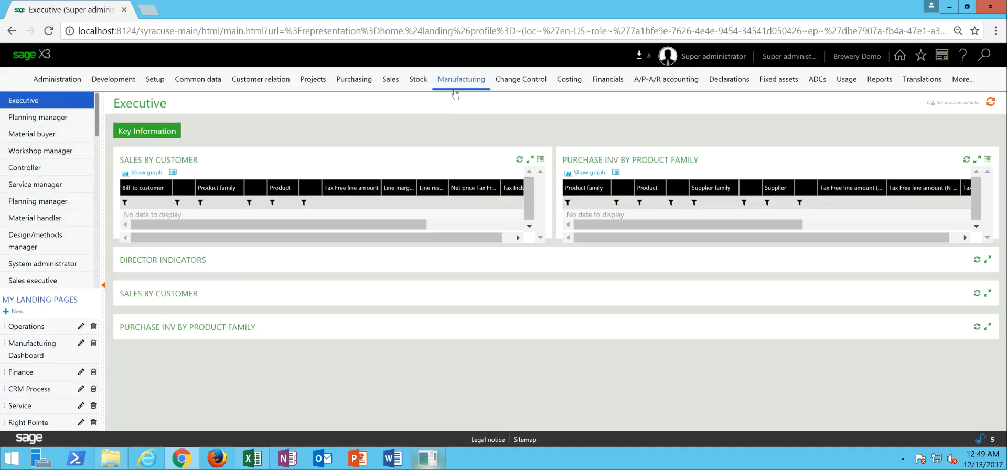
# - Open payment/receipt entry with the PAYAT USA Automatic Check Issue transaction and select payment PAYAT000001
pyautogui.click(456, 88)
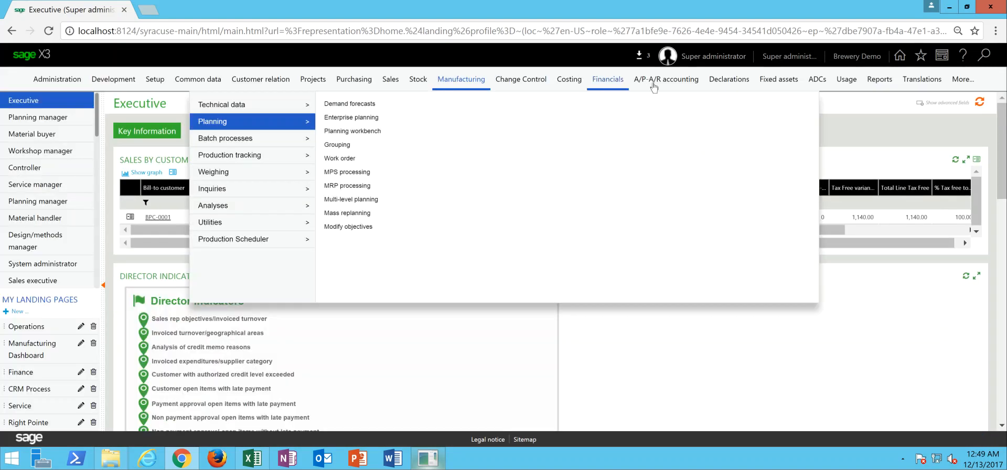
pyautogui.click(655, 87)
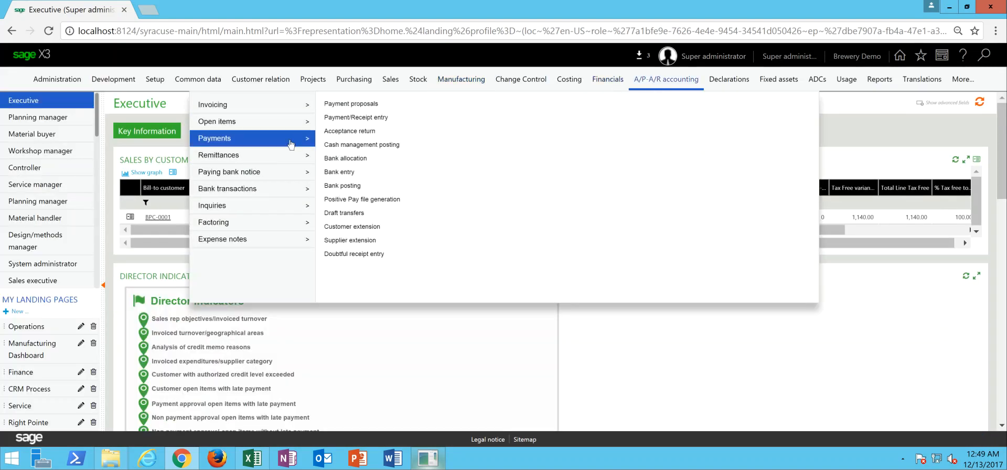
pyautogui.click(362, 118)
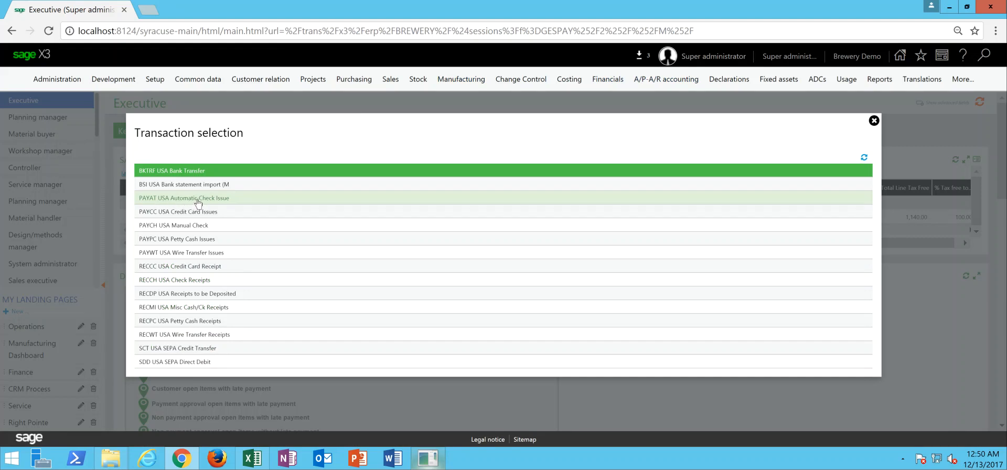
pyautogui.click(198, 202)
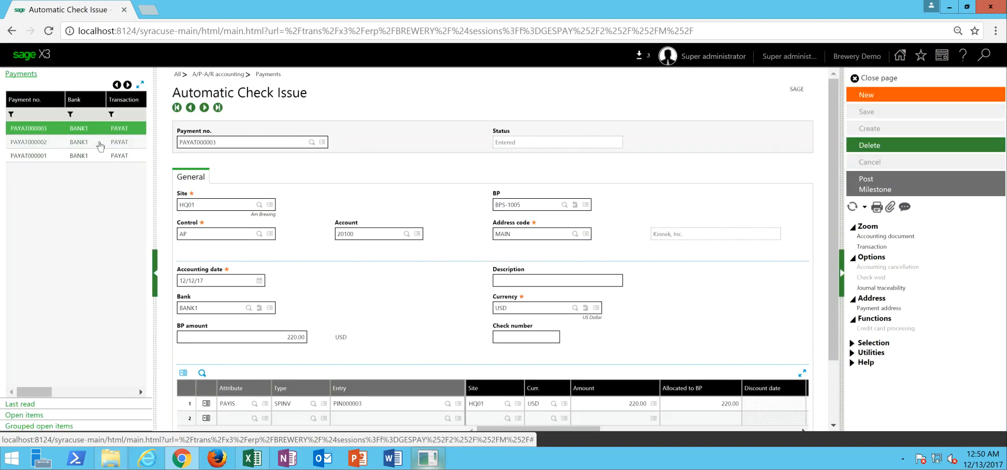
pyautogui.click(94, 156)
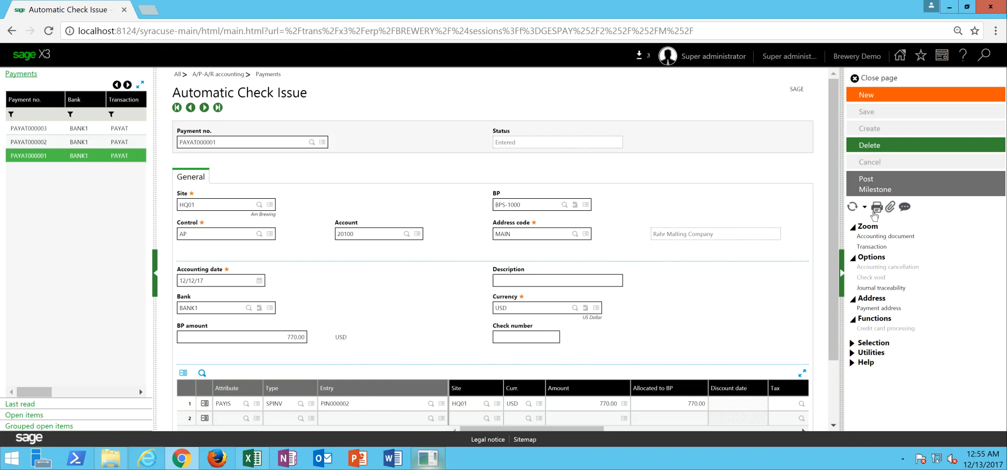
# - Start a record print for the selected payment using the NA-CHECKS checks report
pyautogui.click(875, 208)
pyautogui.click(872, 208)
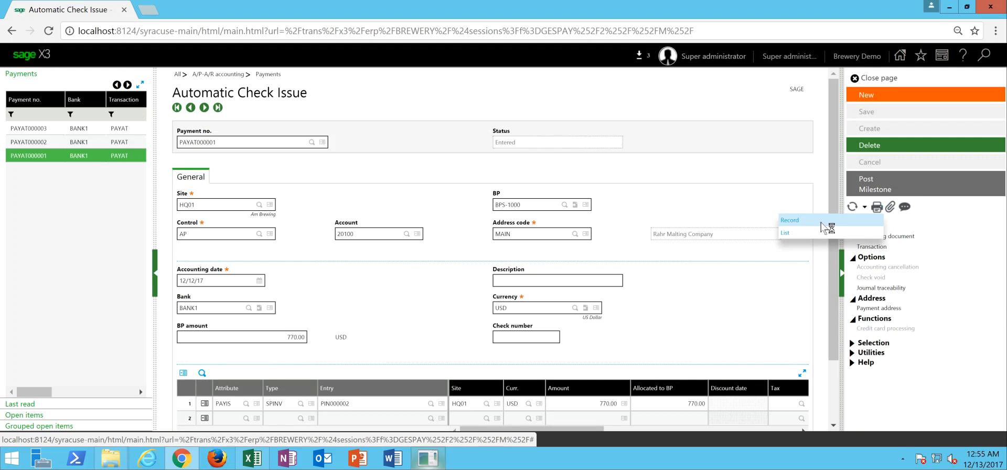
pyautogui.click(822, 226)
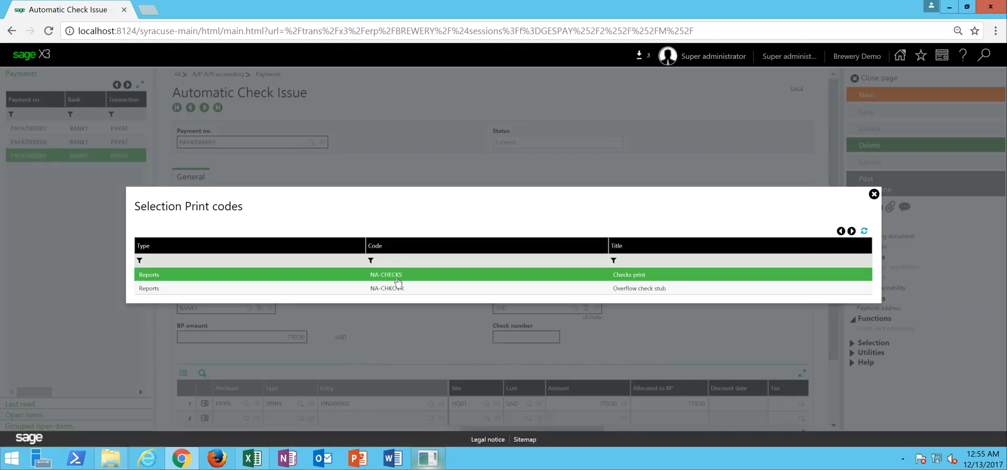
pyautogui.click(398, 275)
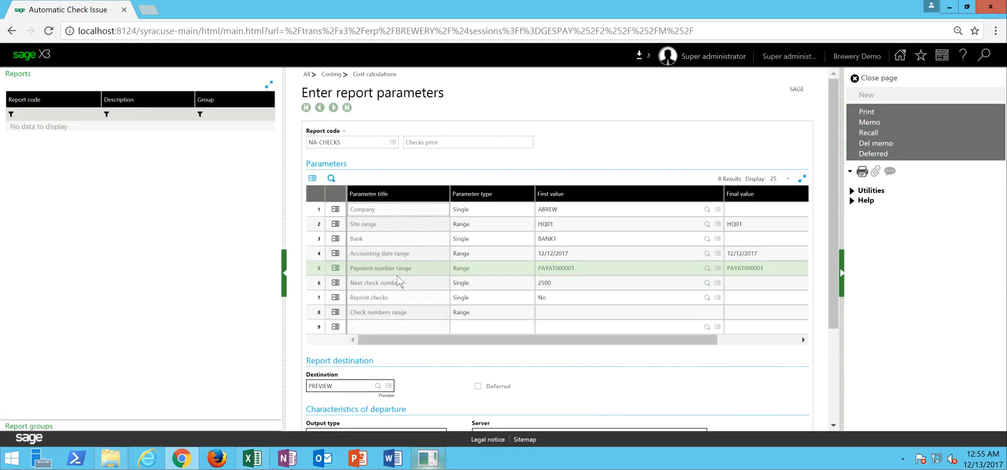
# - Clear both ends of the payment number range in the report parameters and print the checks to preview
pyautogui.click(580, 267)
pyautogui.moveTo(581, 268); pyautogui.dragTo(528, 272)
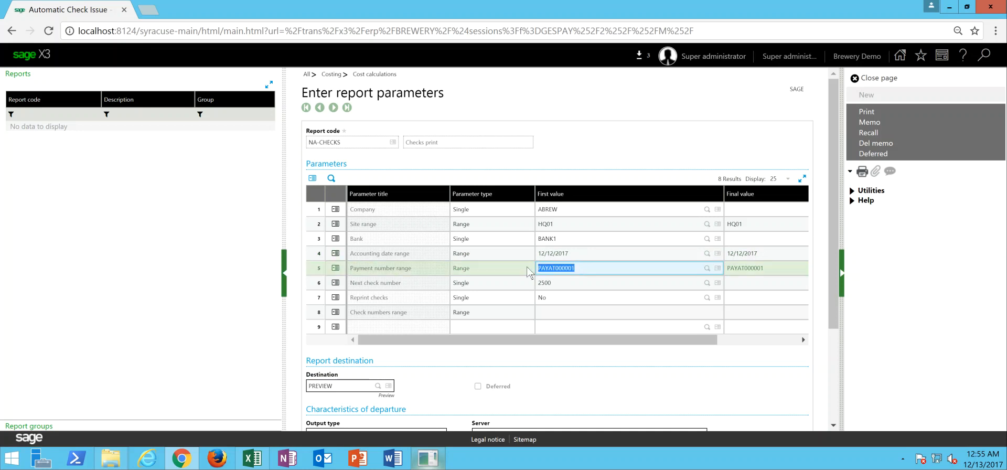
pyautogui.press('Delete')
pyautogui.press('Tab')
pyautogui.press('Delete')
pyautogui.press('Tab')
pyautogui.click(459, 343)
pyautogui.moveTo(459, 344); pyautogui.dragTo(394, 340)
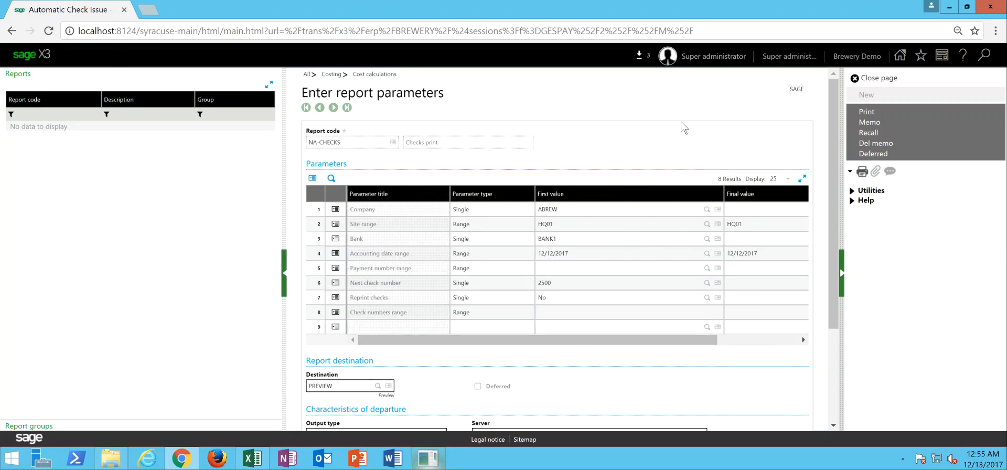
pyautogui.click(874, 110)
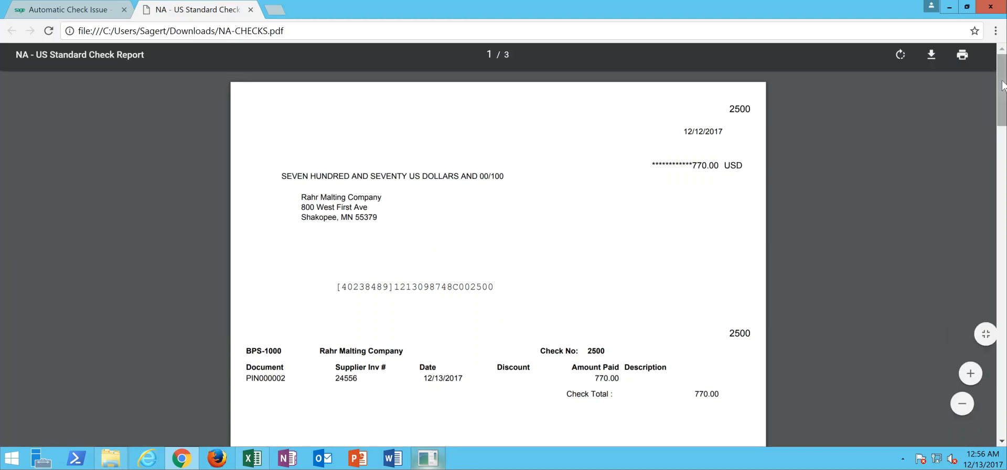
# - Review all pages of the check report preview, close it, and return to the automatic check issue page
pyautogui.moveTo(1002, 93); pyautogui.dragTo(1002, 355)
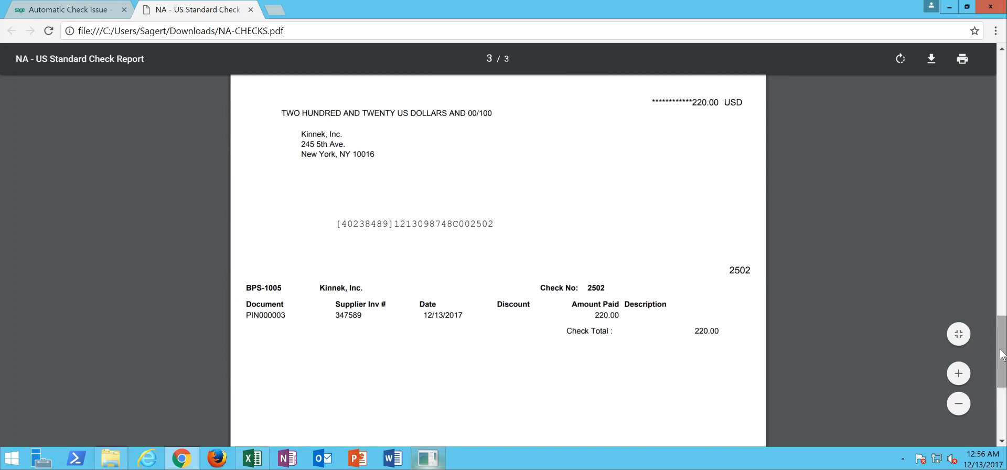
pyautogui.click(251, 10)
pyautogui.click(650, 58)
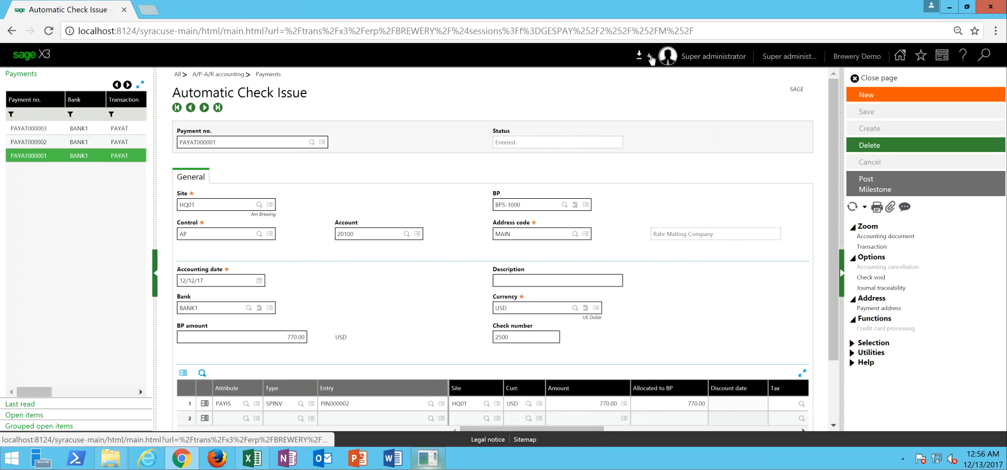
# - Leave the check issue page and run automatic allocations for production site BH01 with the detailed allocation type
pyautogui.click(886, 77)
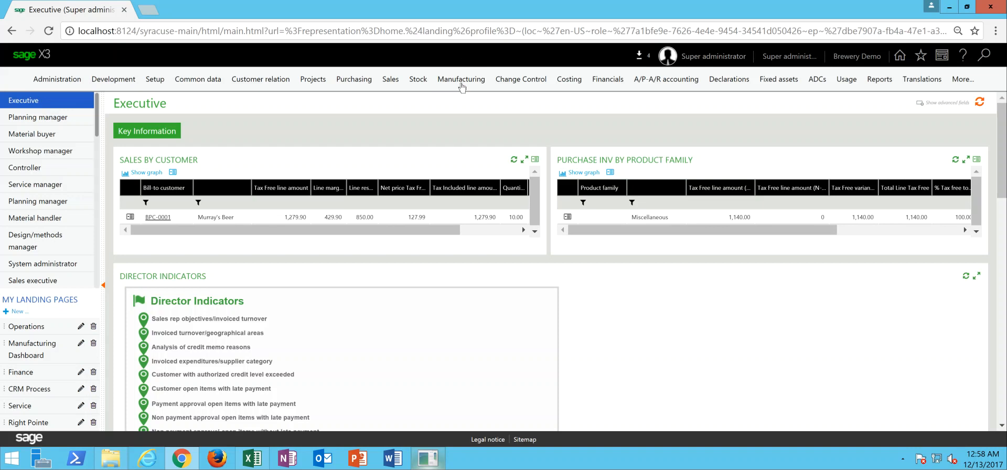
pyautogui.click(462, 85)
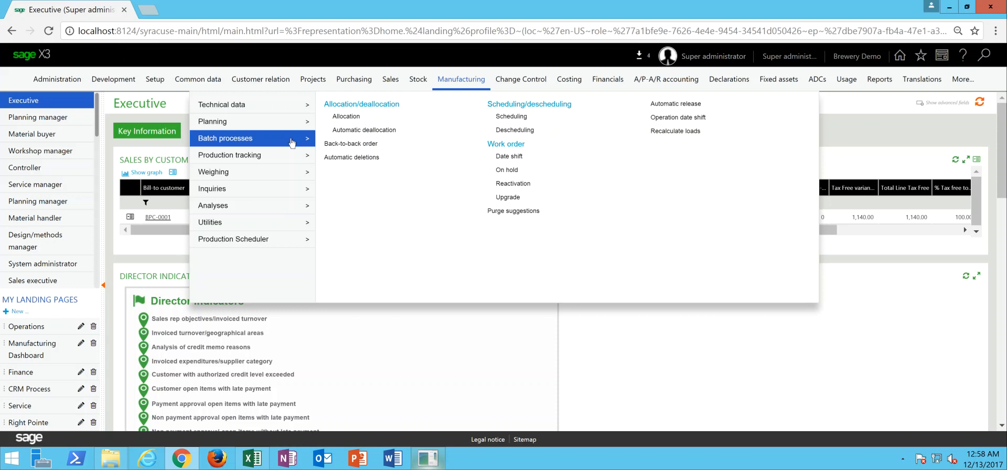
pyautogui.click(346, 117)
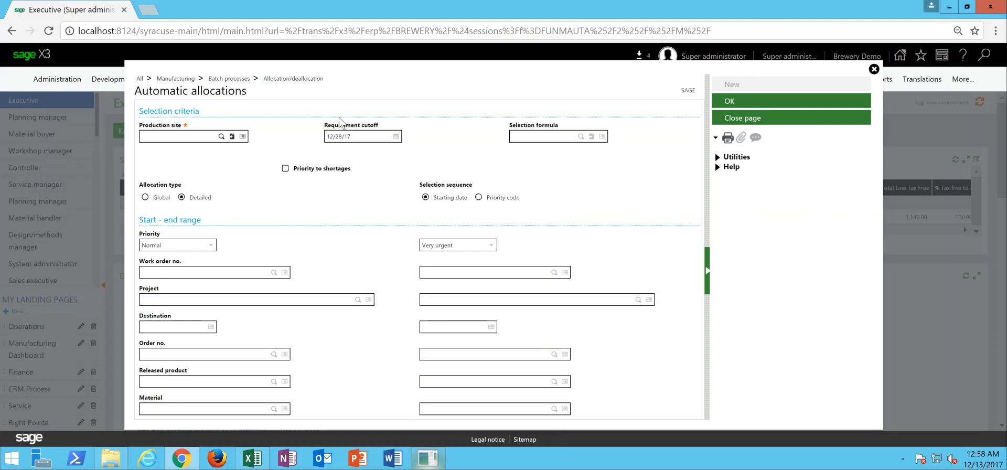
pyautogui.write('BH01')
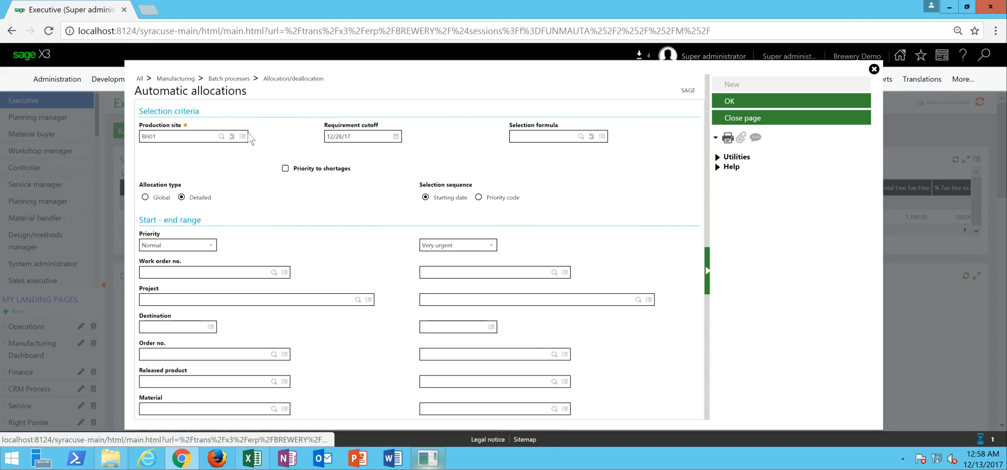
pyautogui.press('Tab')
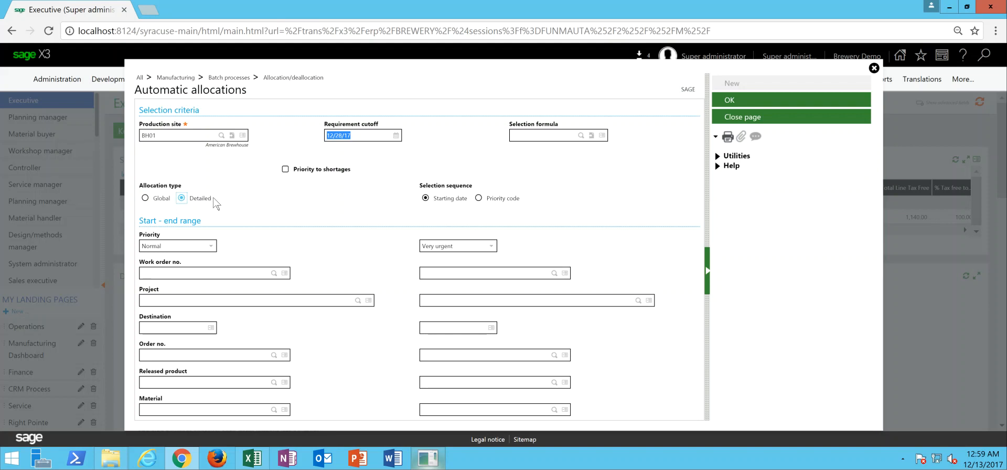
pyautogui.click(735, 102)
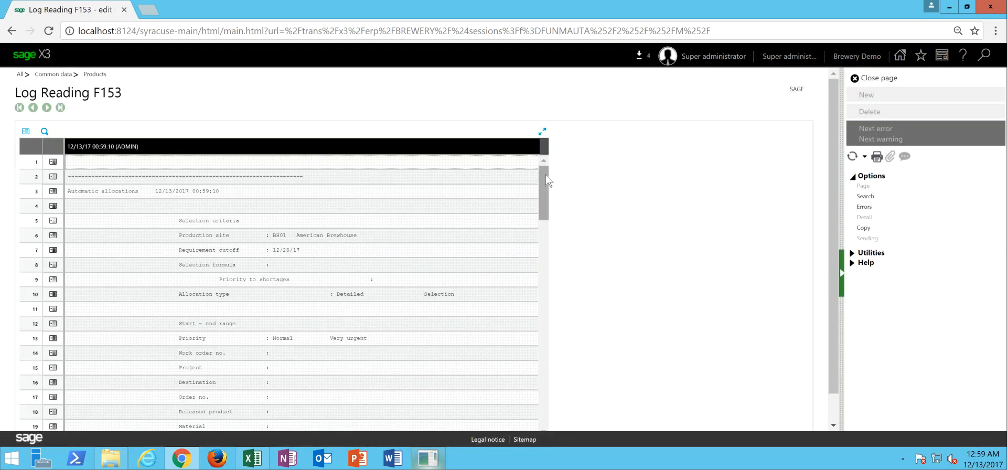
# - Review the allocated quantities and shortages per work order in the allocation log, and close the log
pyautogui.moveTo(547, 180); pyautogui.dragTo(539, 232)
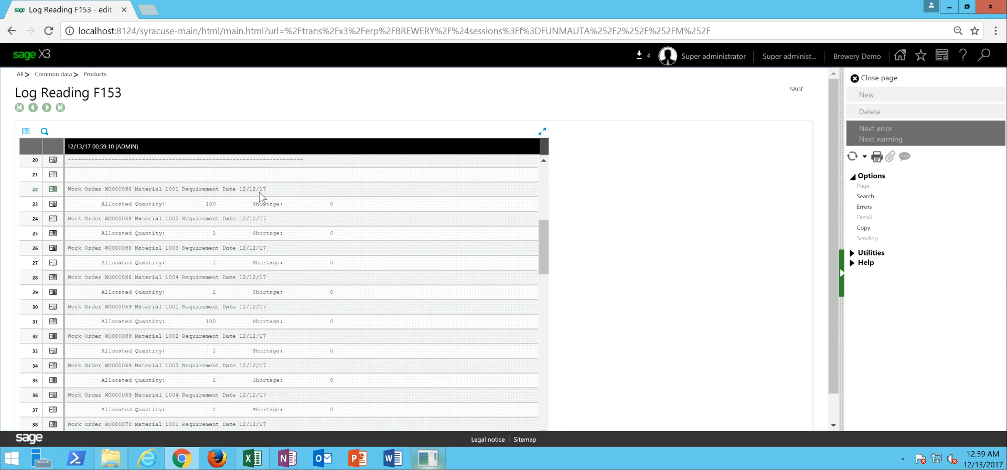
pyautogui.click(338, 219)
pyautogui.click(872, 81)
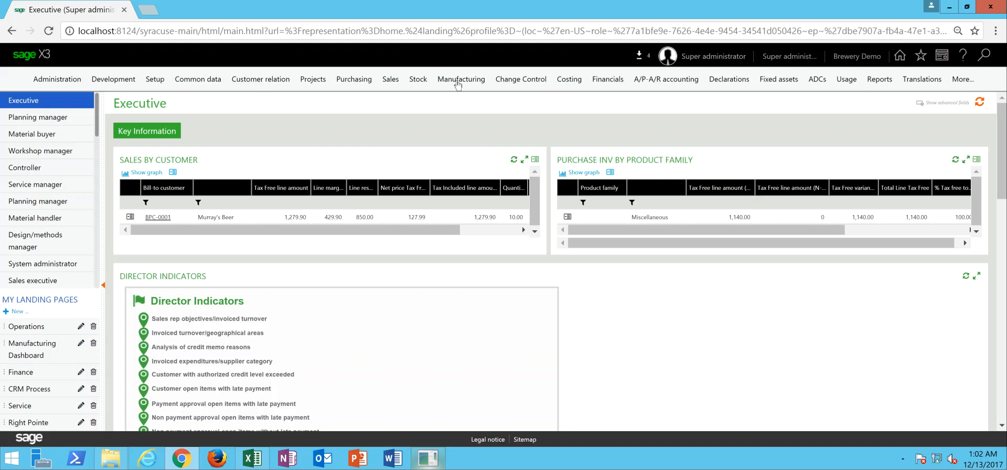
# - Open the manufacturing work orders and start the WO documents report from work order WO000074
pyautogui.click(456, 81)
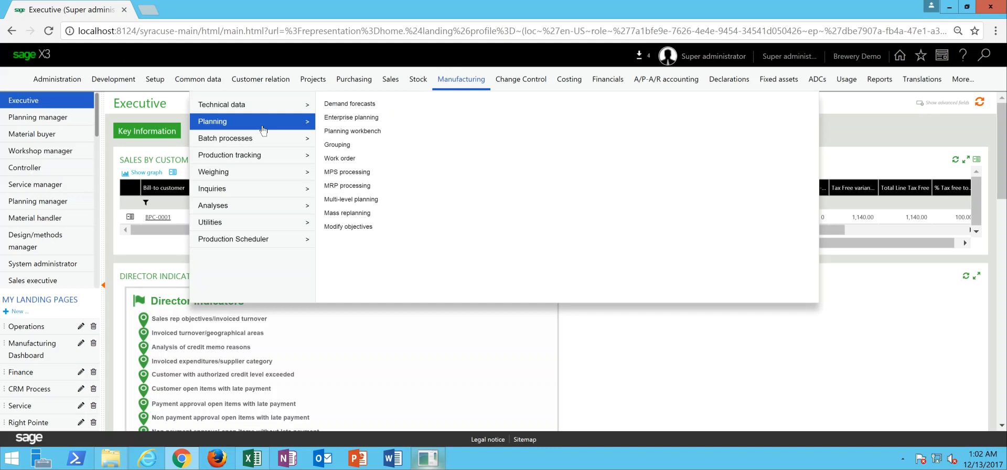
pyautogui.click(340, 158)
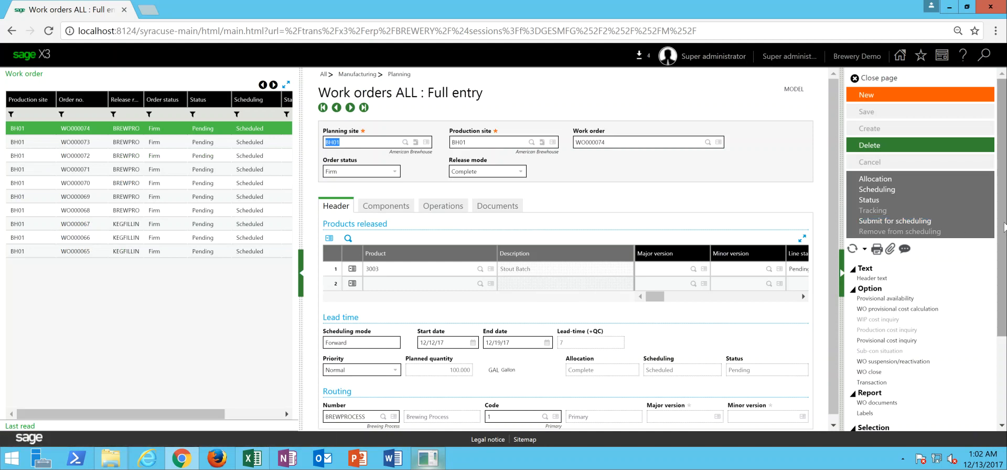
pyautogui.scroll(-1, 1002, 229)
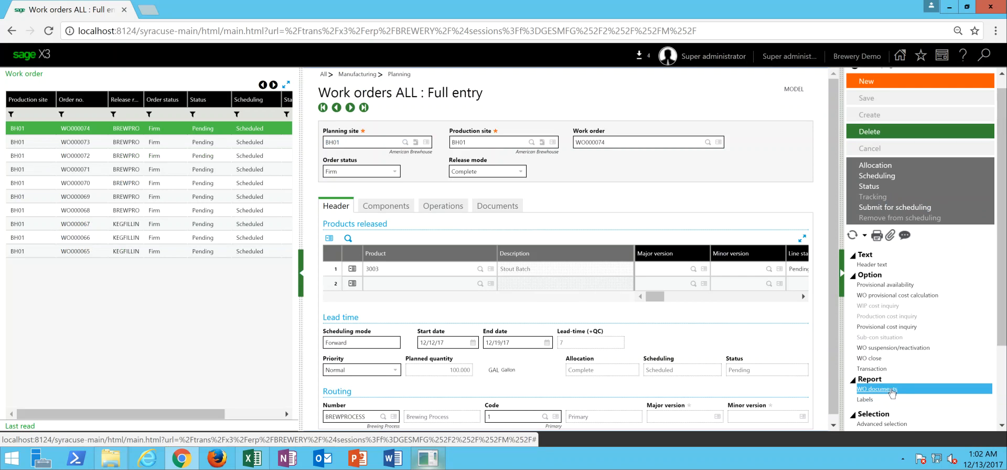
pyautogui.click(892, 390)
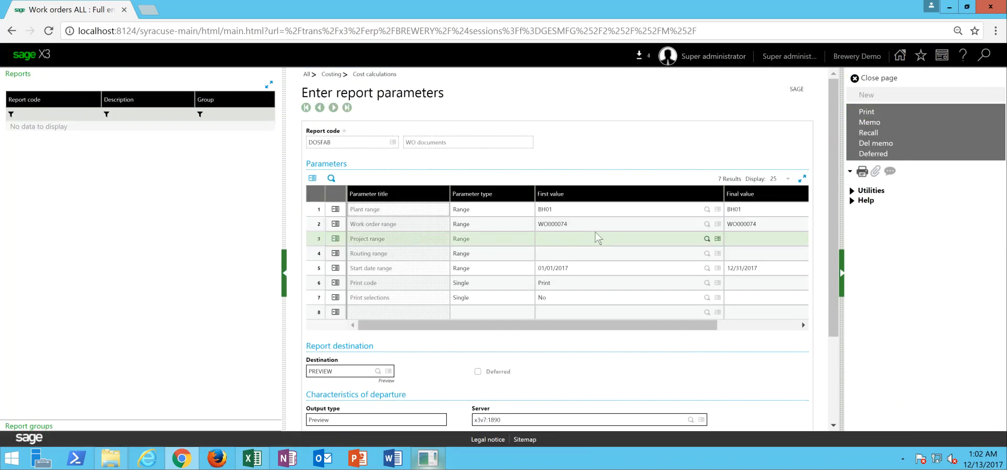
# - Clear both ends of the work order range in the WO documents report parameters
pyautogui.click(598, 228)
pyautogui.press('Delete')
pyautogui.press('Tab')
pyautogui.press('Delete')
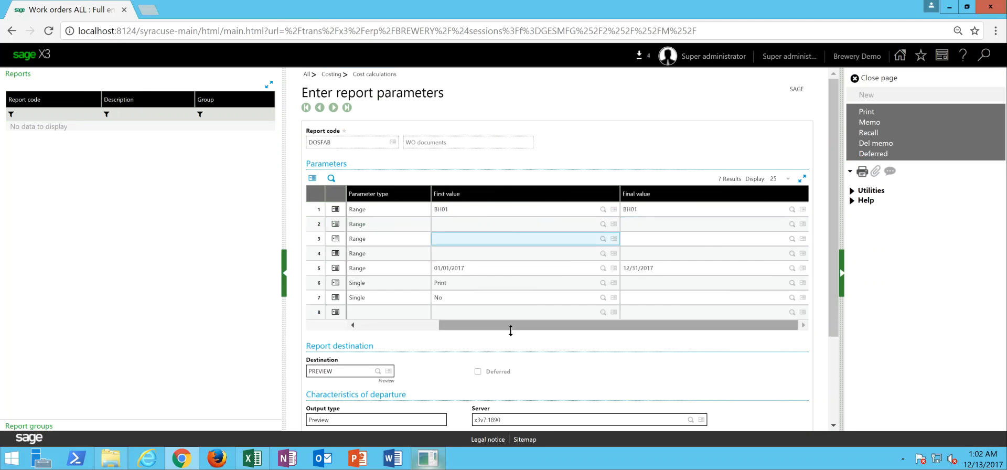
pyautogui.click(430, 325)
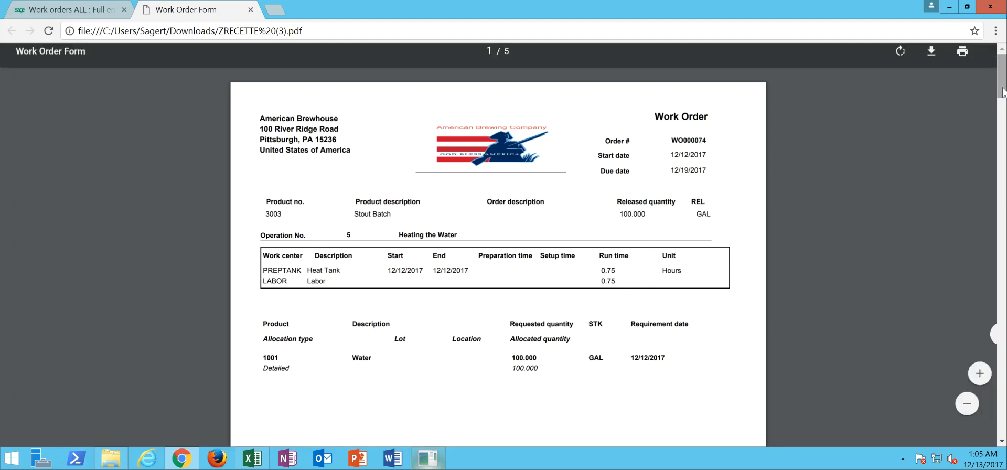
# - Review the operations, materials and instructions on every page of the work order form, and close it and the work orders page
pyautogui.moveTo(1003, 91); pyautogui.dragTo(1003, 168)
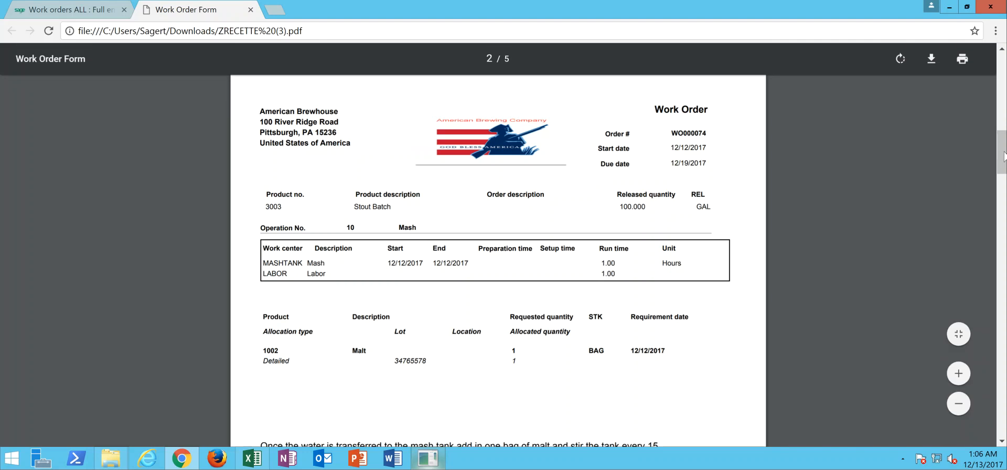
pyautogui.scroll(-1, 1002, 157)
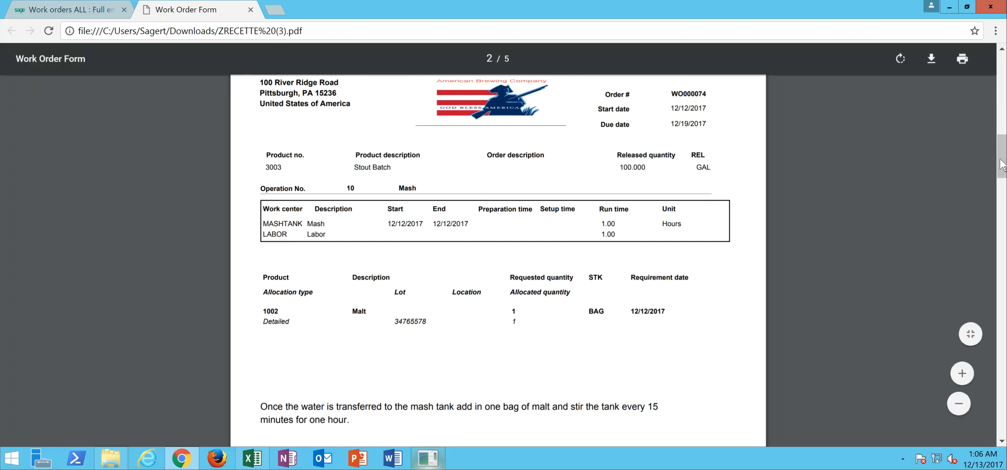
pyautogui.moveTo(1003, 161); pyautogui.dragTo(1003, 233)
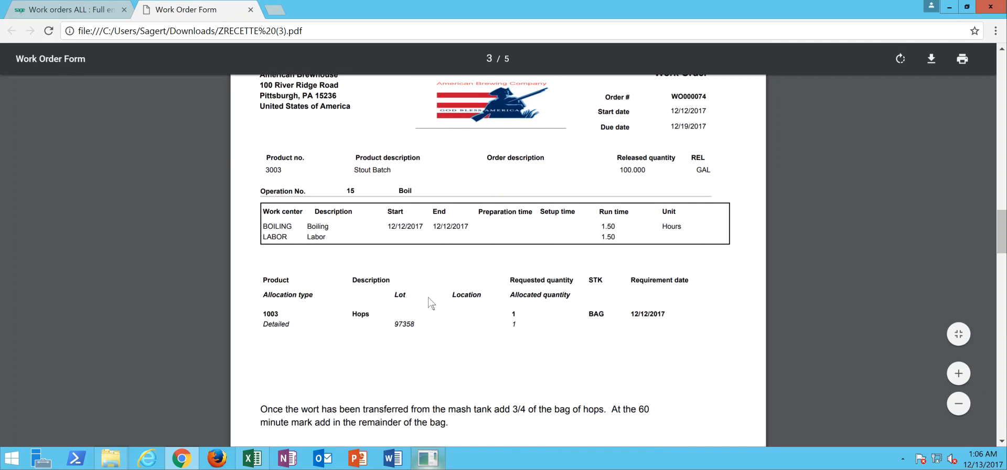
pyautogui.moveTo(1002, 240); pyautogui.dragTo(1003, 320)
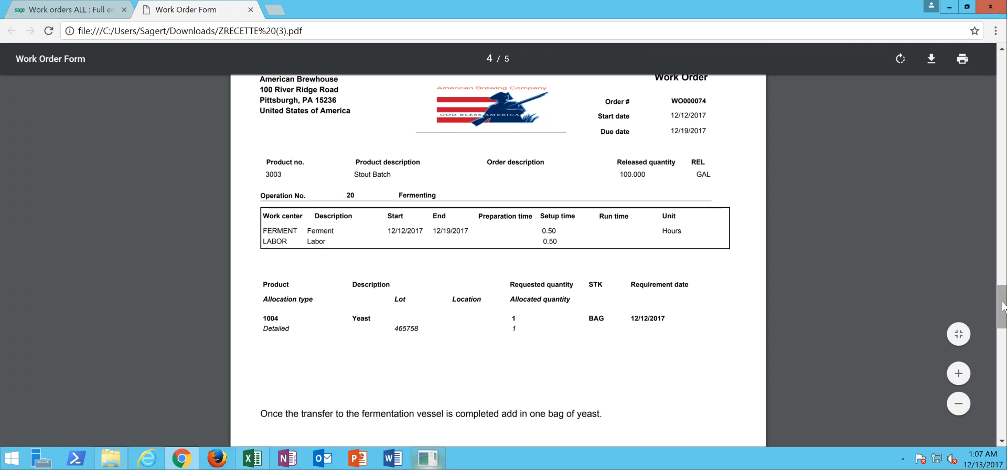
pyautogui.moveTo(1002, 307); pyautogui.dragTo(1002, 311)
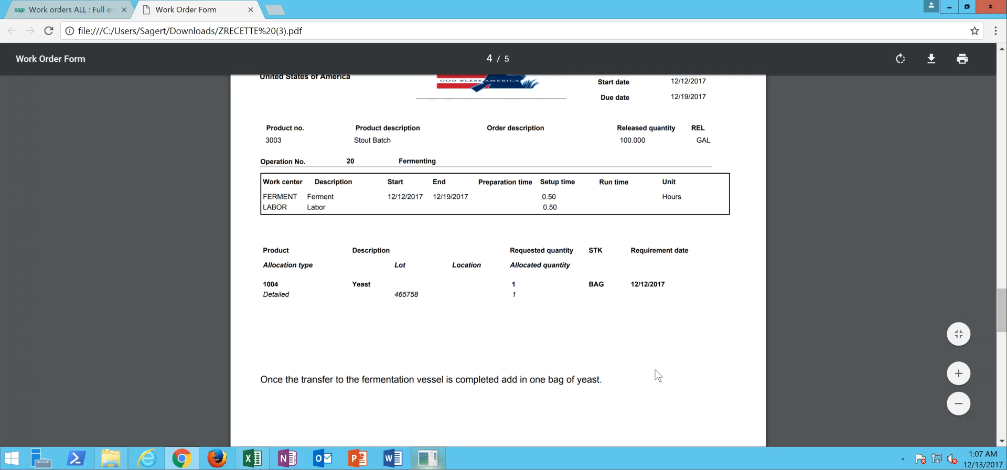
pyautogui.moveTo(1002, 311); pyautogui.dragTo(1002, 365)
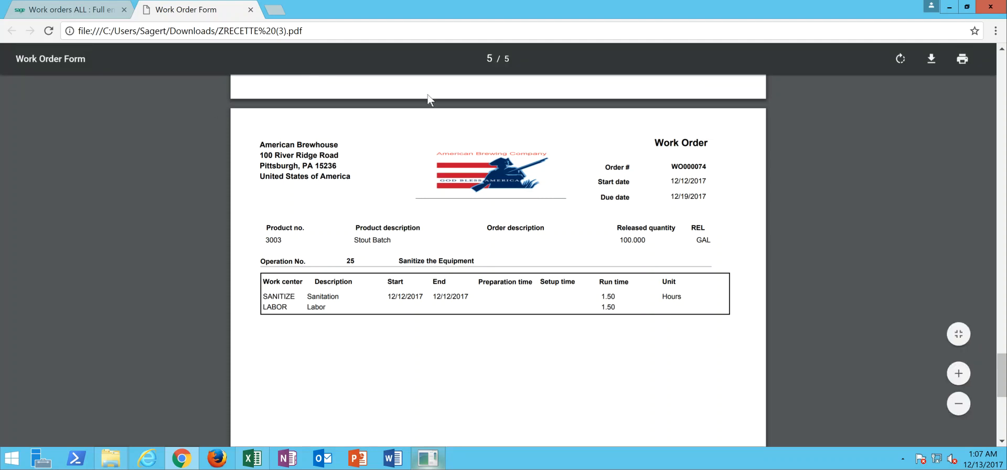
pyautogui.click(251, 11)
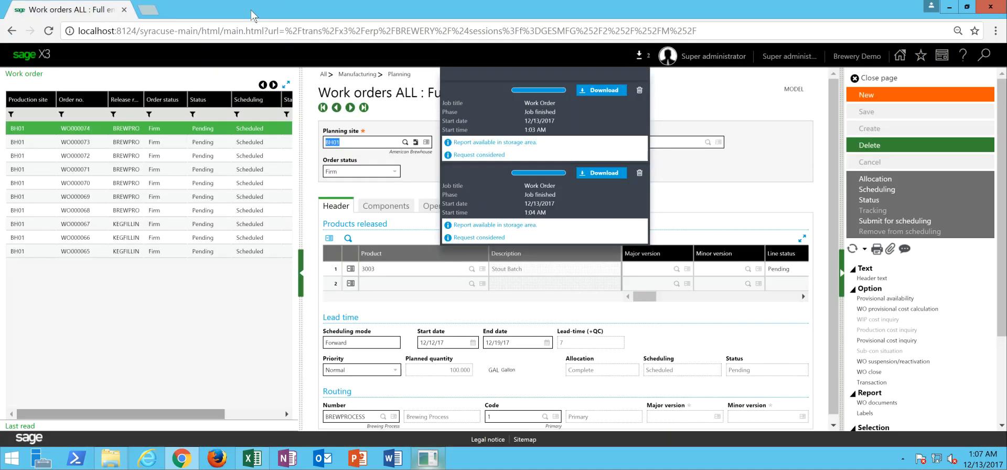
pyautogui.click(897, 80)
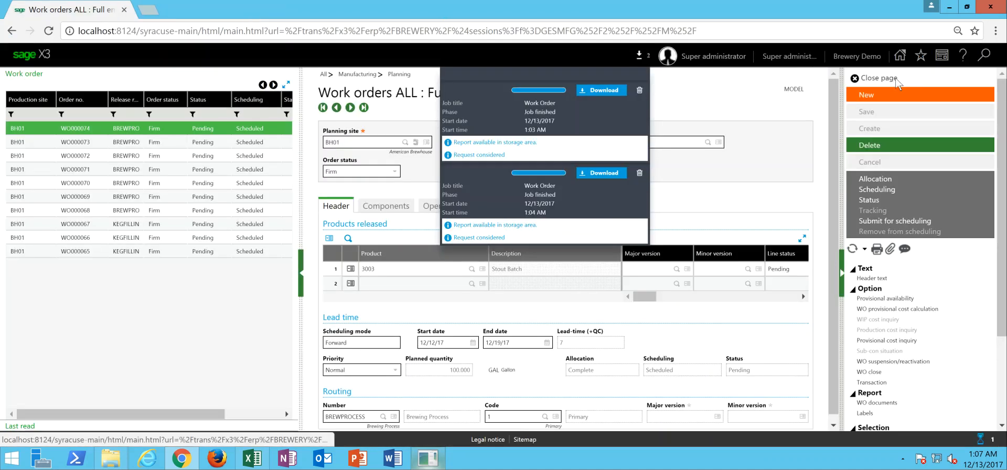
pyautogui.click(640, 57)
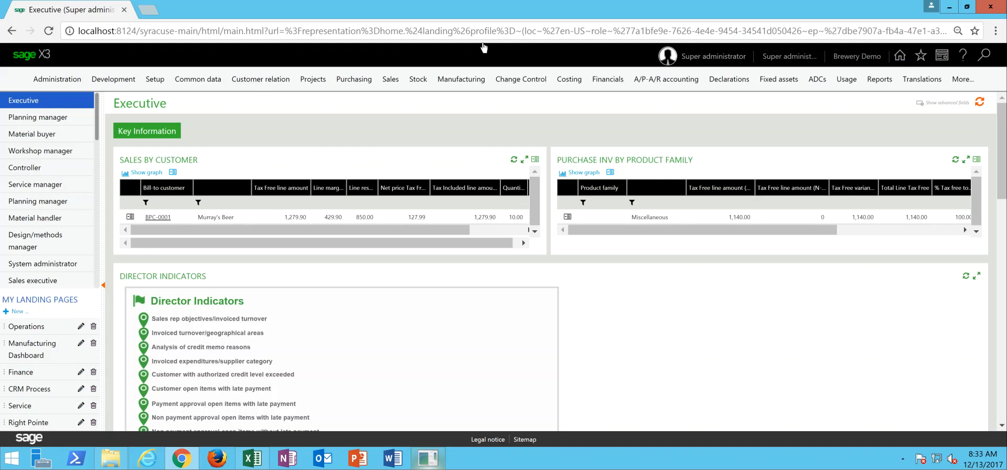
# - Open manufacturing production tracking and start a new tracking record for production site BH01
pyautogui.click(462, 82)
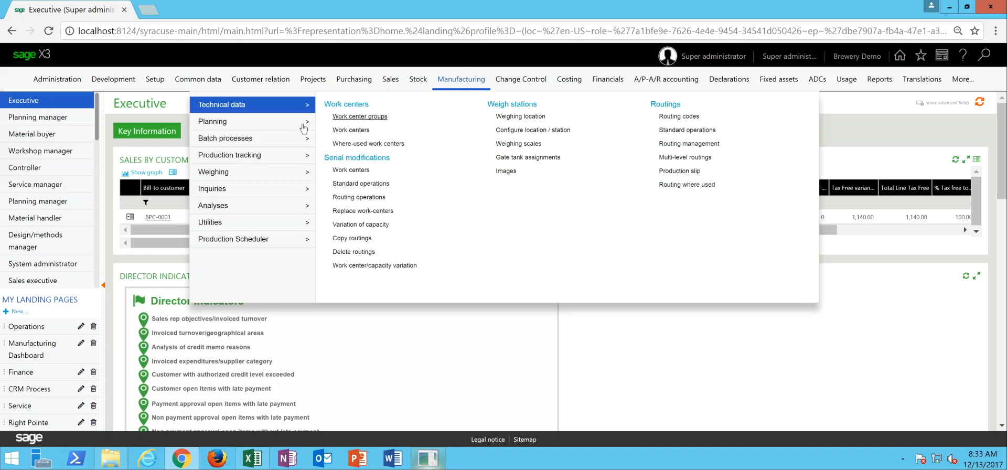
pyautogui.click(280, 155)
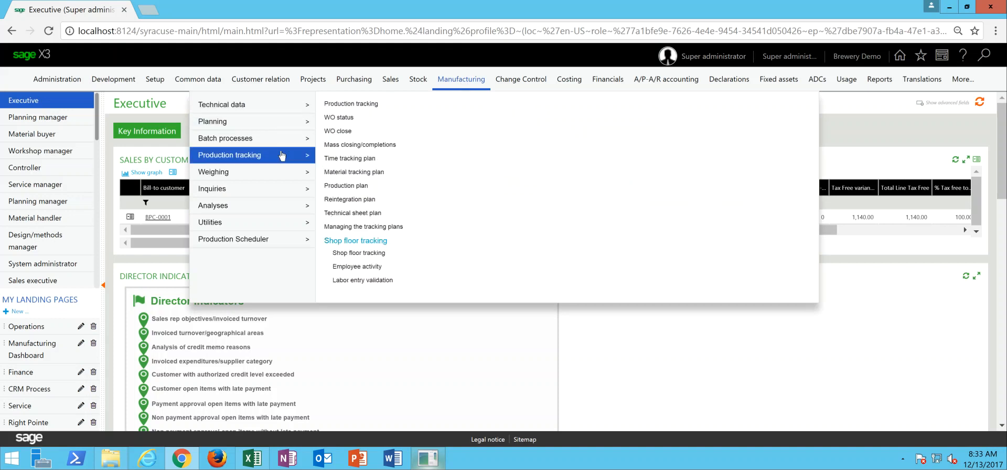
pyautogui.click(348, 104)
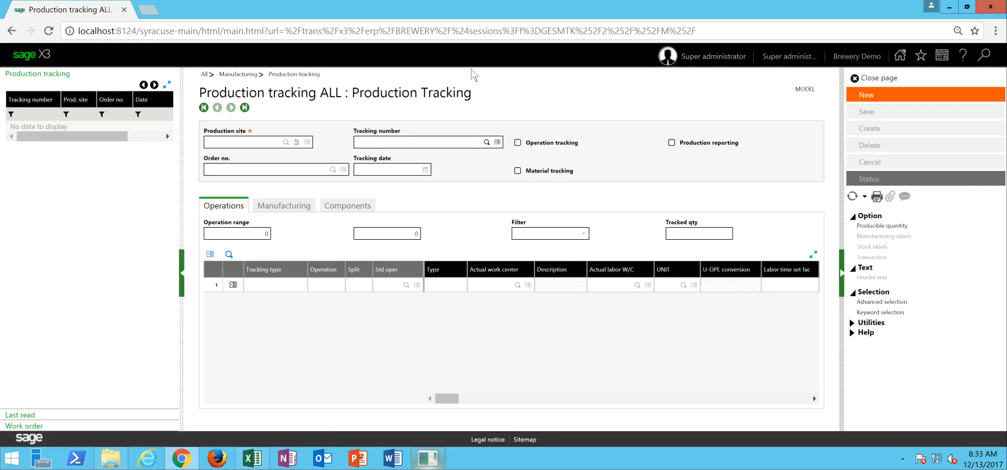
pyautogui.click(867, 95)
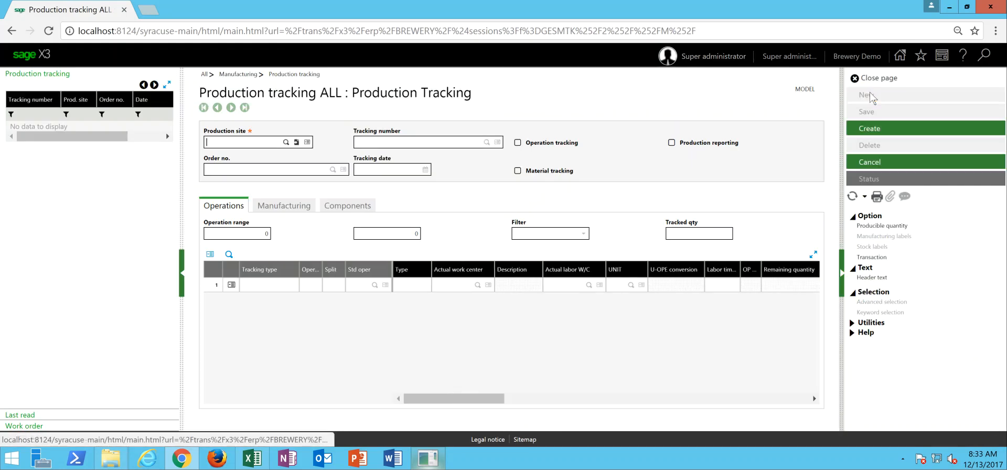
pyautogui.write('BH01')
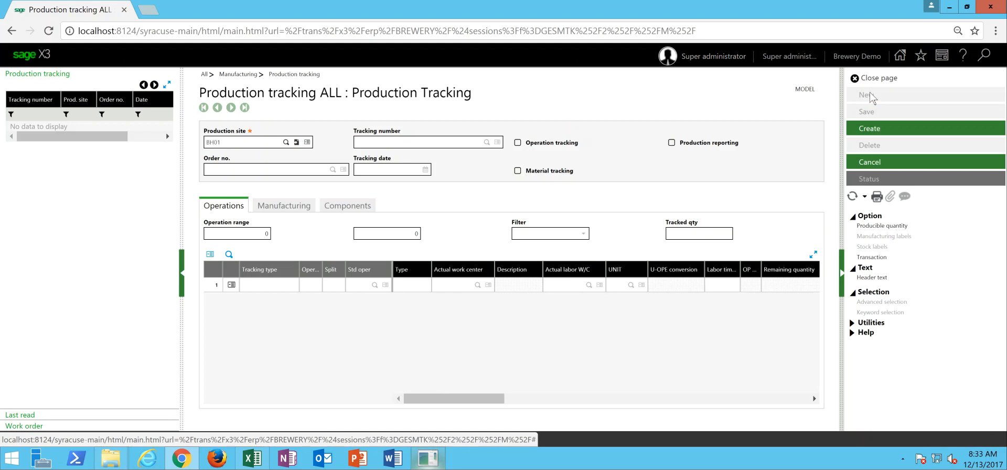
pyautogui.press('Tab')
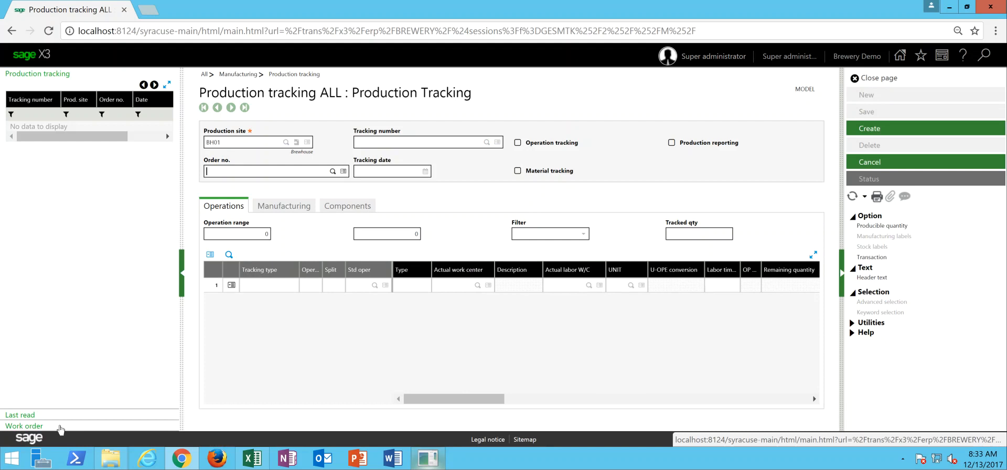
# - Select work order WO000074 for the new tracking record and load its operation lines
pyautogui.click(60, 427)
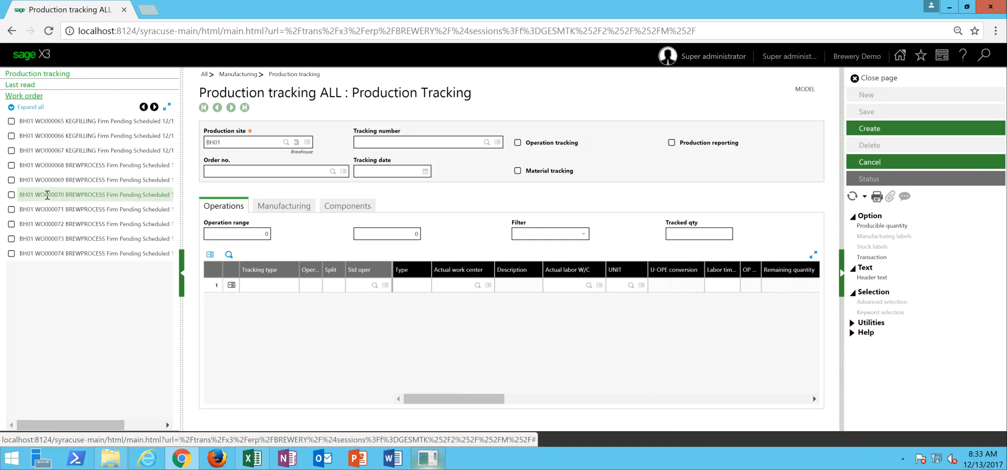
pyautogui.click(11, 254)
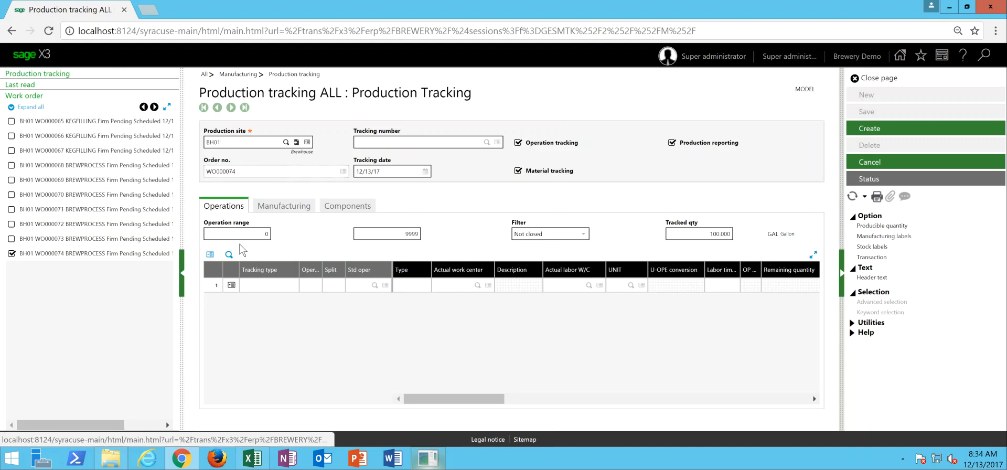
pyautogui.click(268, 291)
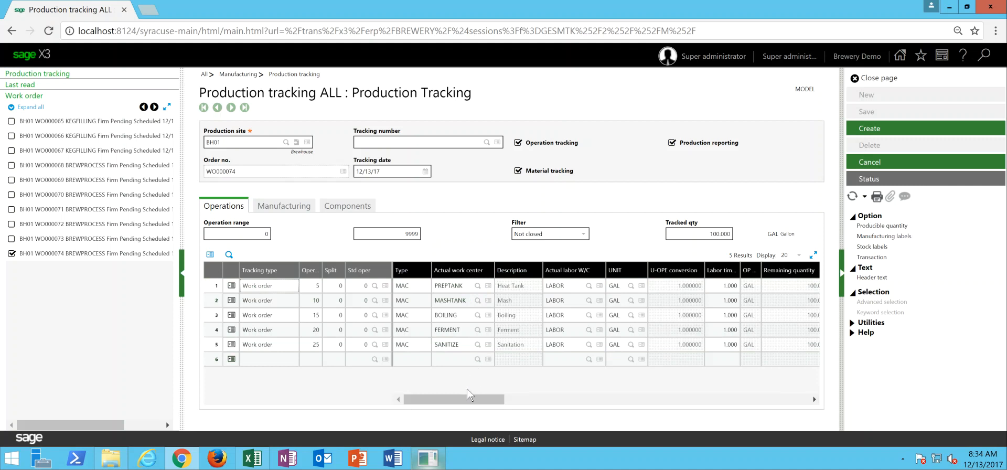
# - Examine the actual setup and run times of the operation lines for work order WO000074
pyautogui.moveTo(458, 405); pyautogui.dragTo(610, 404)
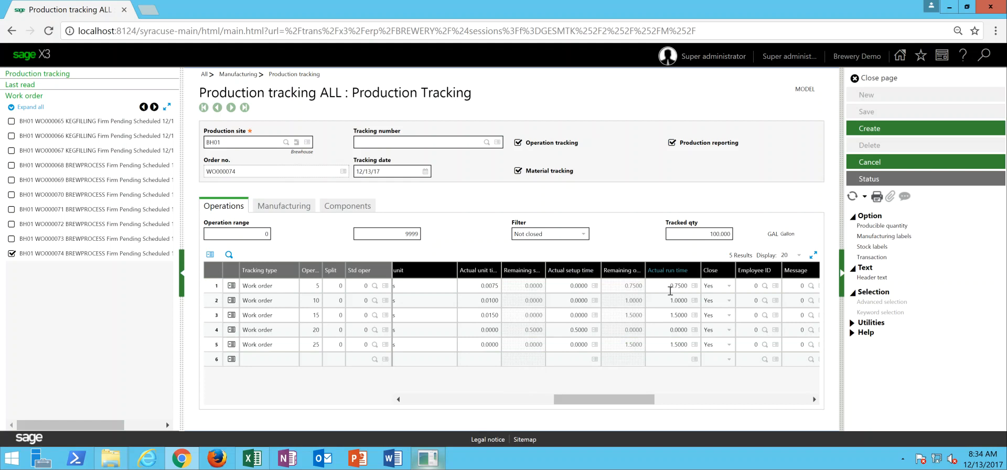
pyautogui.click(670, 342)
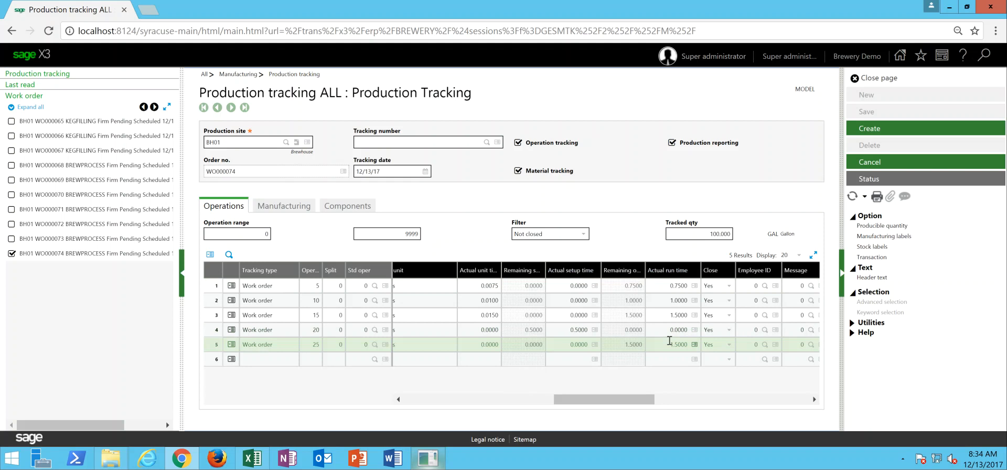
pyautogui.click(670, 288)
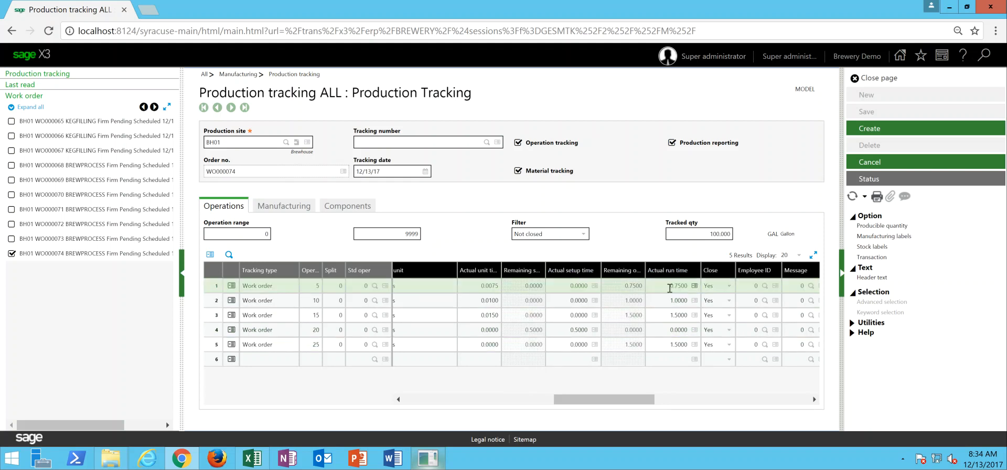
pyautogui.click(690, 316)
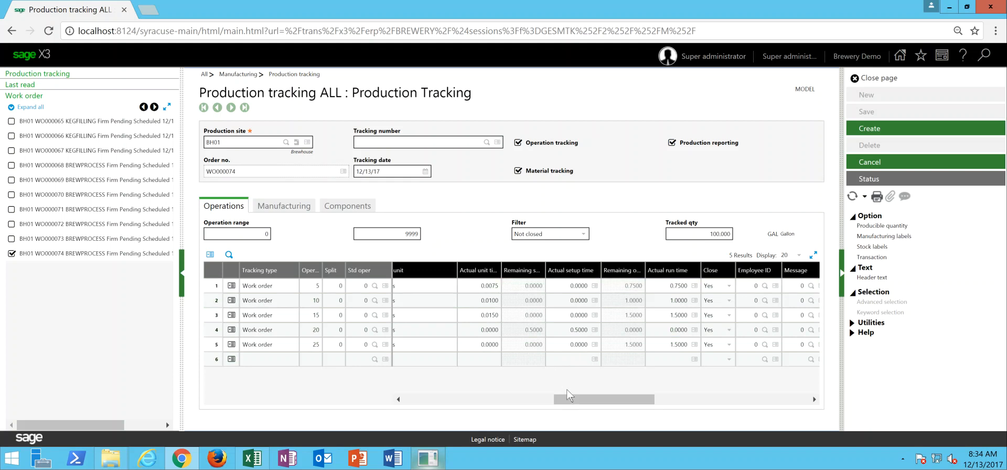
# - Fill in the temperature check on the Heat Tank operation's Water Prep Test, try 160 as the reading, and save the quality record
pyautogui.moveTo(576, 403); pyautogui.dragTo(401, 415)
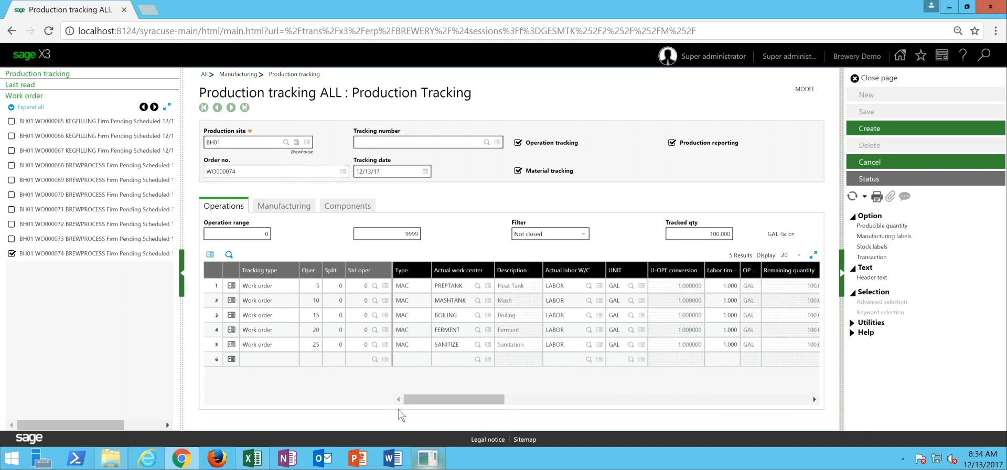
pyautogui.click(231, 287)
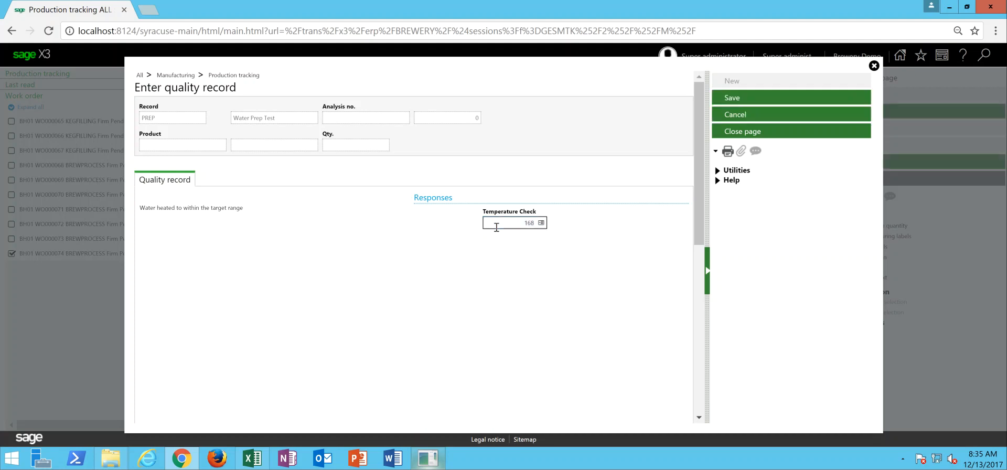
pyautogui.click(512, 224)
pyautogui.write('160')
pyautogui.press('Tab')
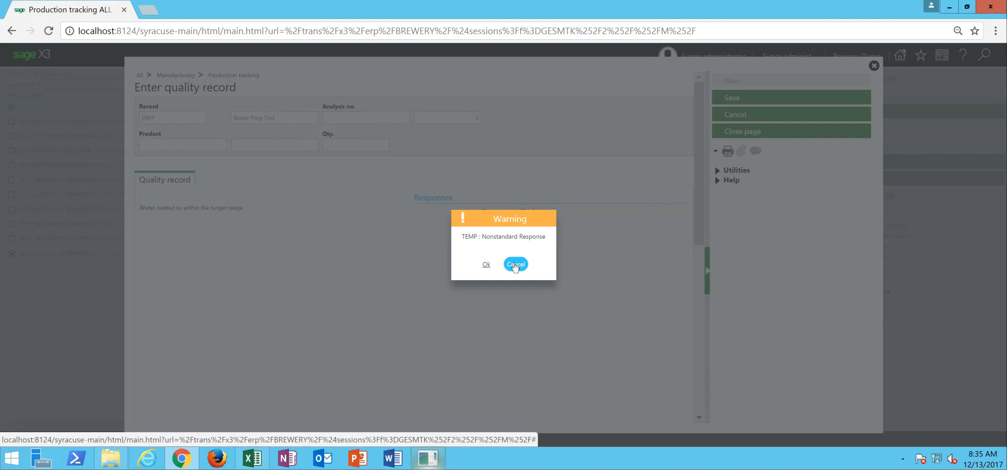
pyautogui.click(514, 264)
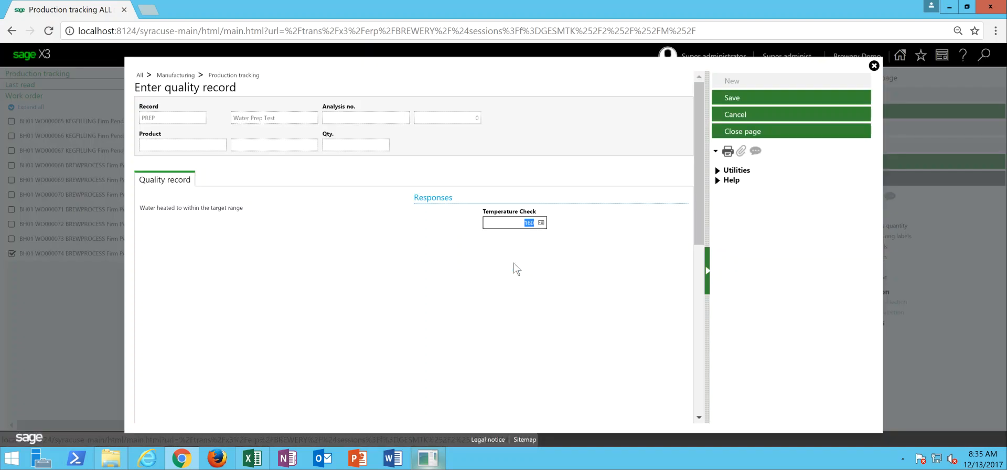
pyautogui.click(736, 101)
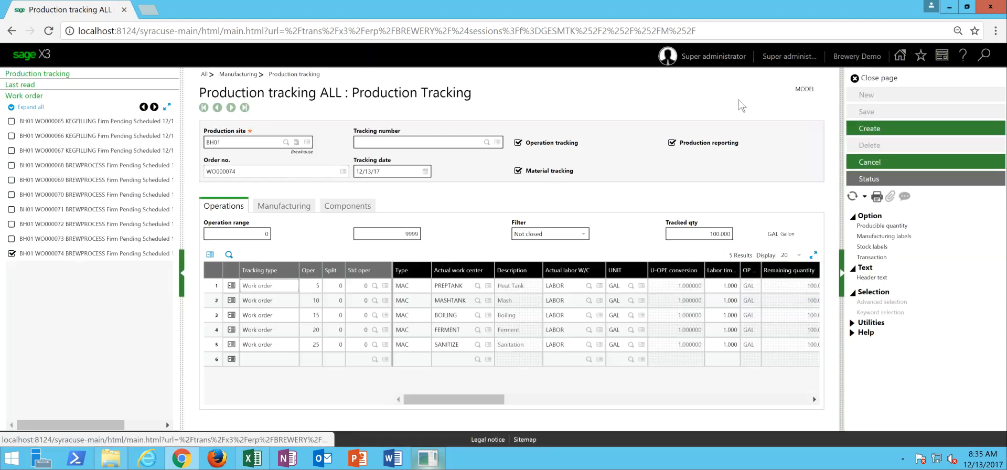
# - Open the Mash operation's technical sheet, answer the sugar content check with Y (Yes), and save the quality record
pyautogui.click(232, 301)
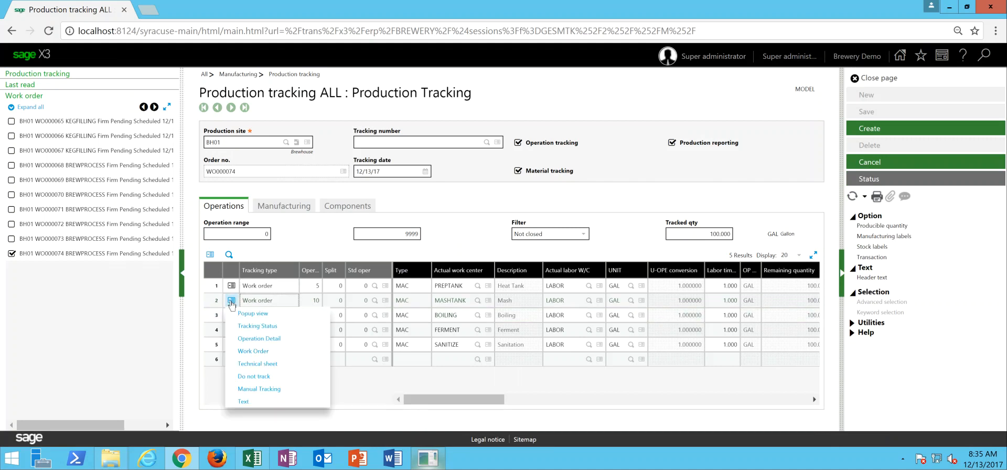
pyautogui.click(253, 364)
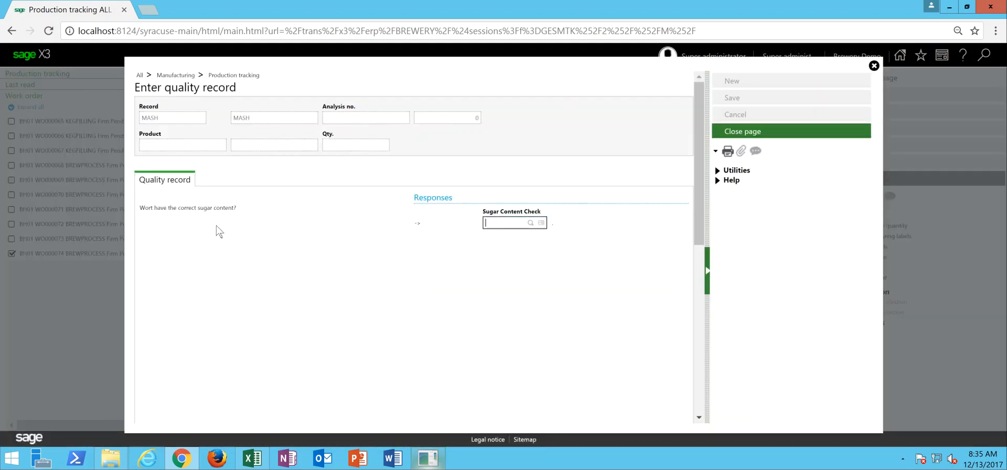
pyautogui.click(530, 223)
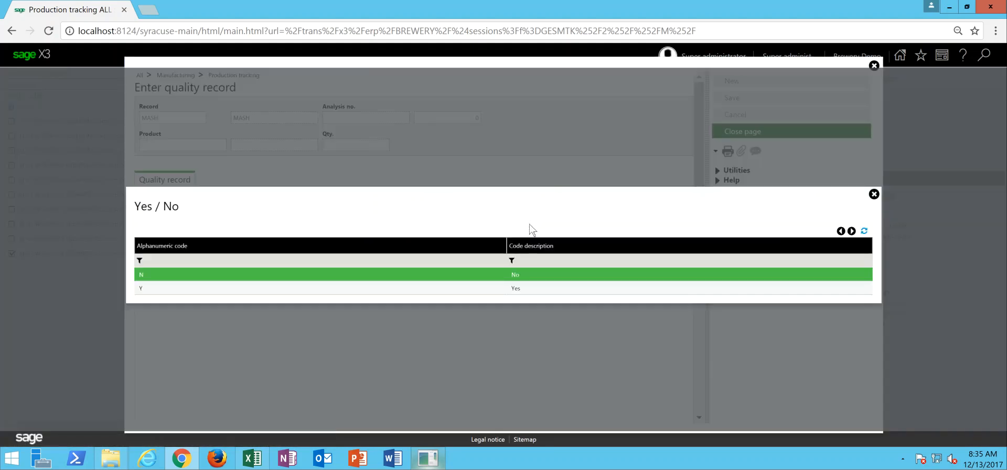
pyautogui.click(518, 289)
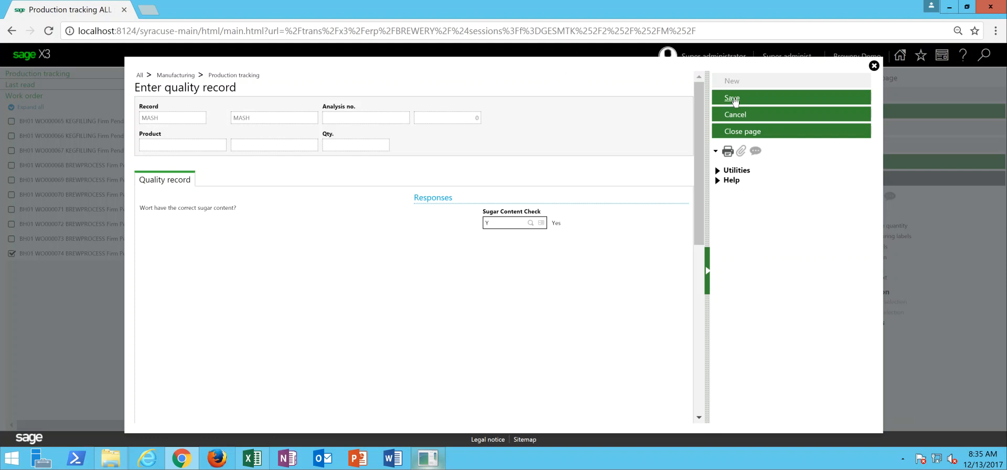
pyautogui.click(733, 99)
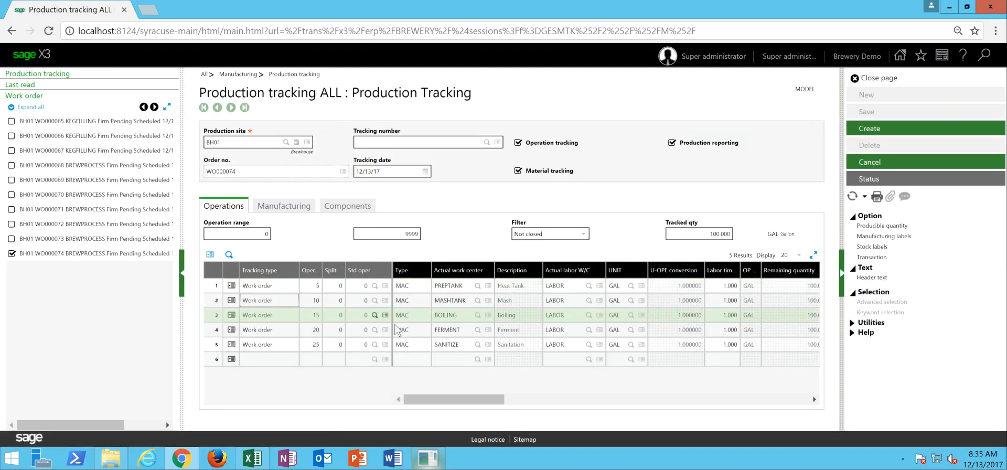
# - Open the Ferment operation's technical sheet, enter 7 for the alcohol content check, and save the quality record
pyautogui.click(231, 331)
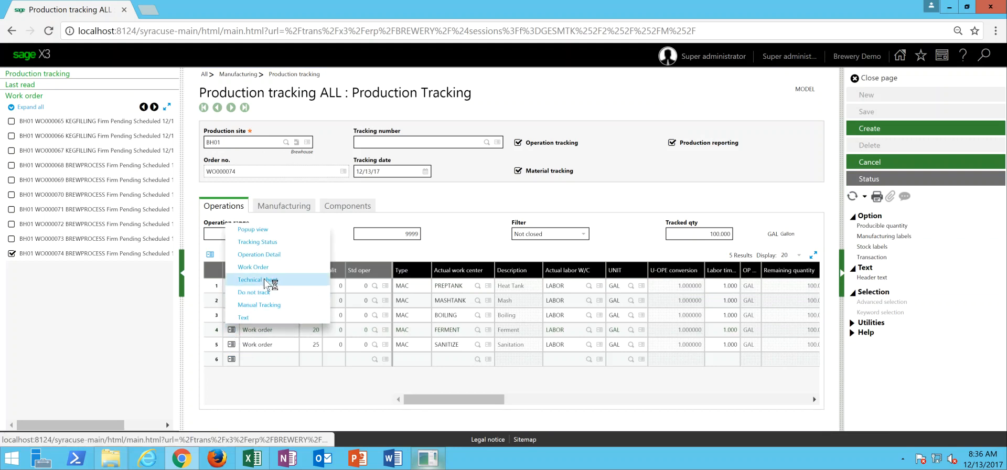
pyautogui.click(264, 290)
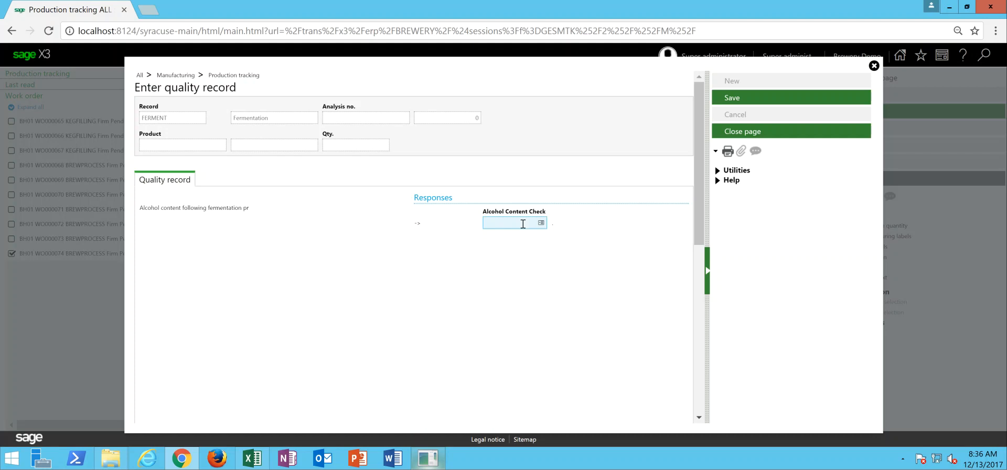
pyautogui.click(613, 211)
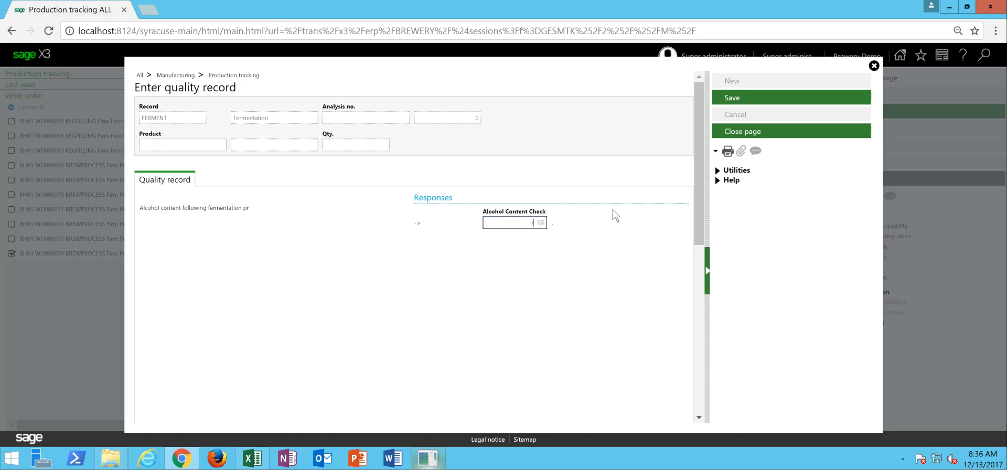
pyautogui.click(731, 97)
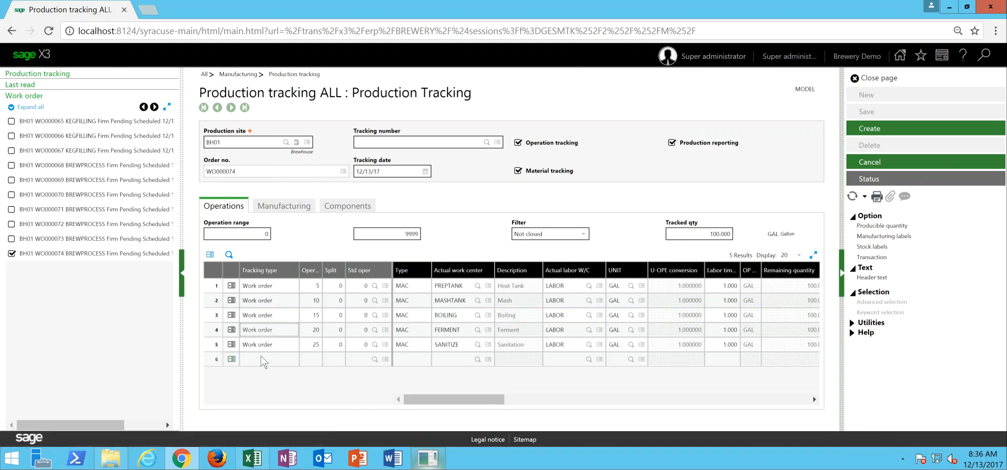
# - Review the manufactured product and the component quantities and lots for work order WO000074, and create the production tracking record
pyautogui.click(285, 208)
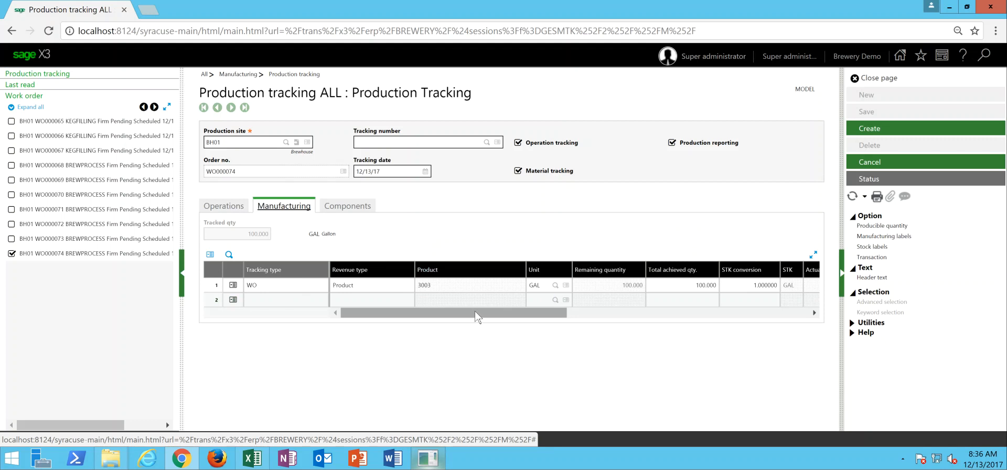
pyautogui.moveTo(476, 315); pyautogui.dragTo(483, 315)
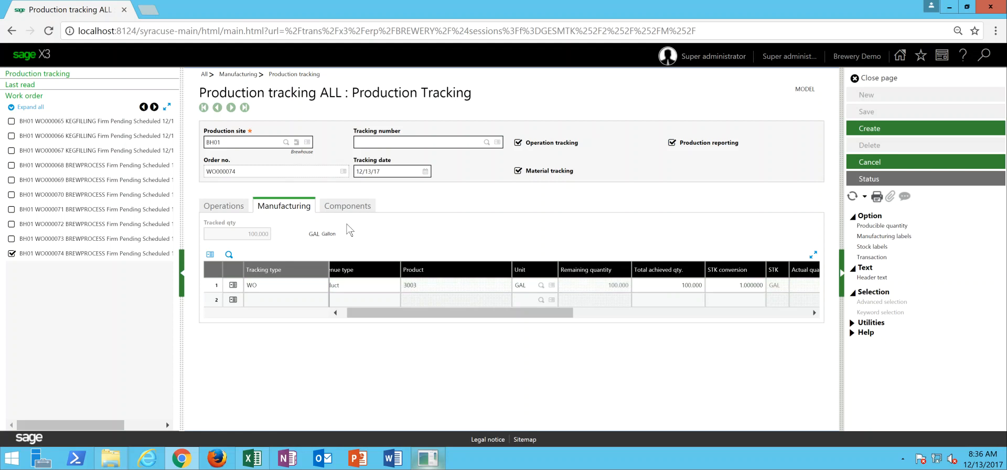
pyautogui.click(347, 206)
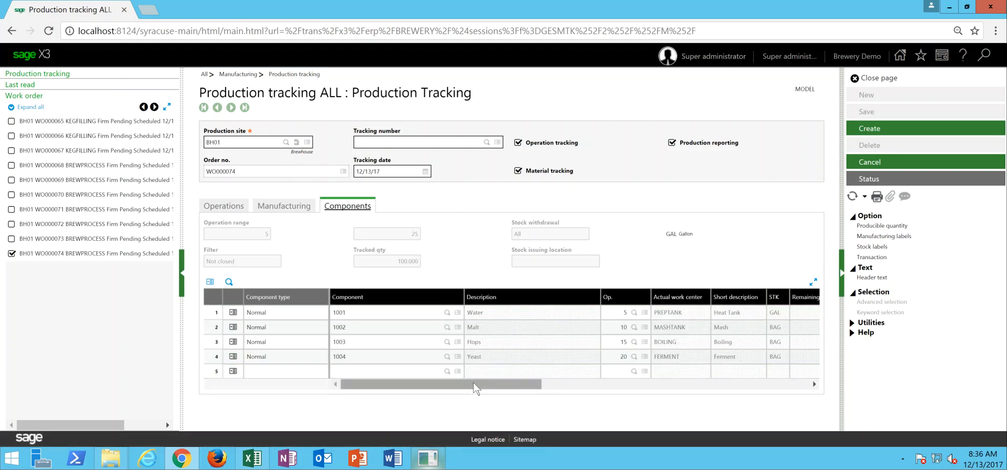
pyautogui.moveTo(475, 388); pyautogui.dragTo(644, 386)
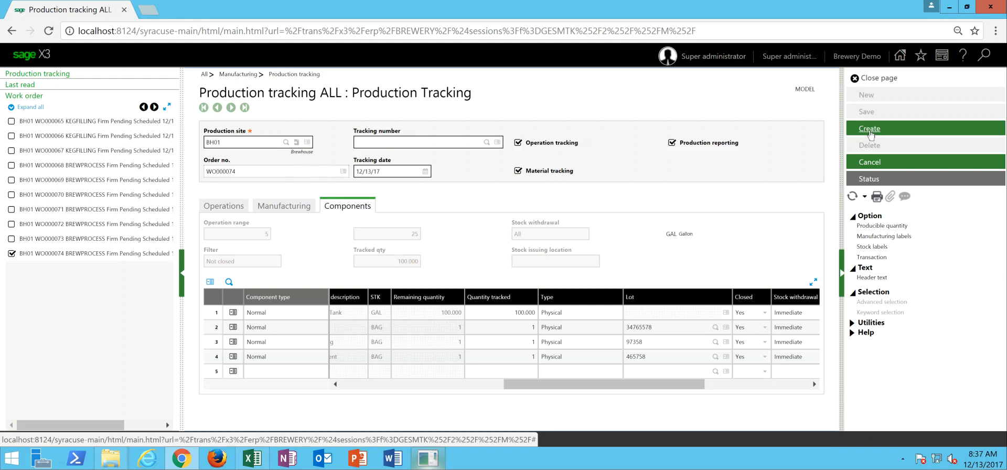
pyautogui.click(870, 132)
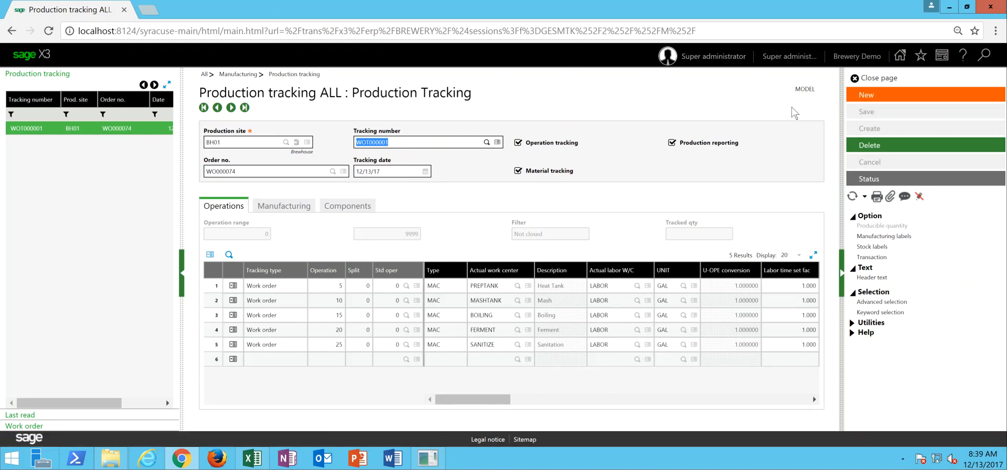
# - Start a new production tracking record for site BH01 and load keg filling work order WO000067
pyautogui.click(880, 100)
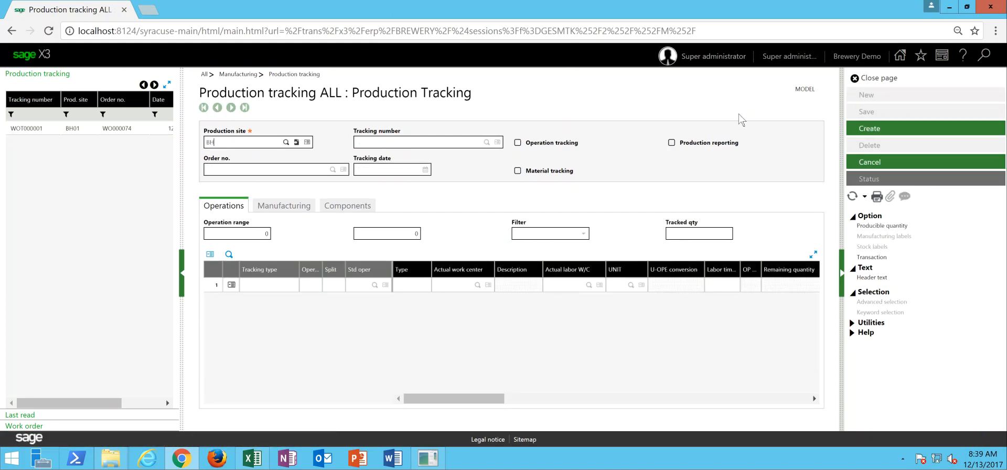
pyautogui.press('Tab')
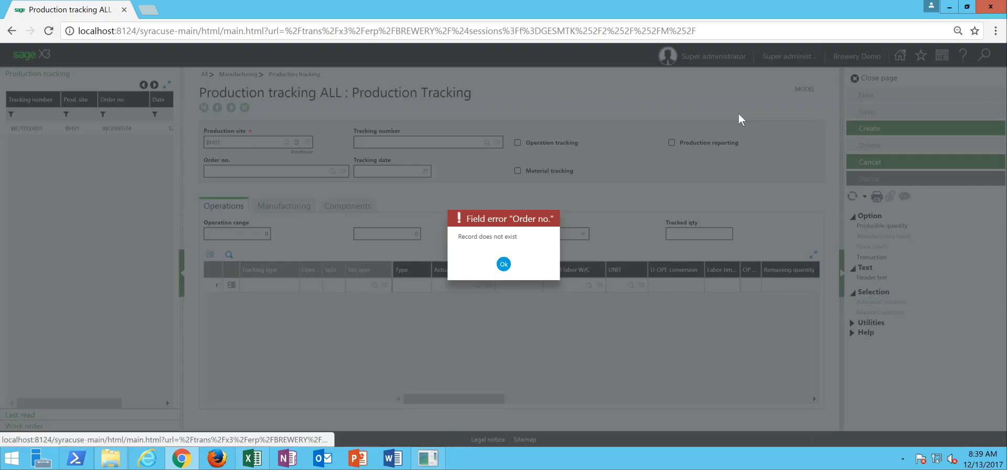
pyautogui.press('Return')
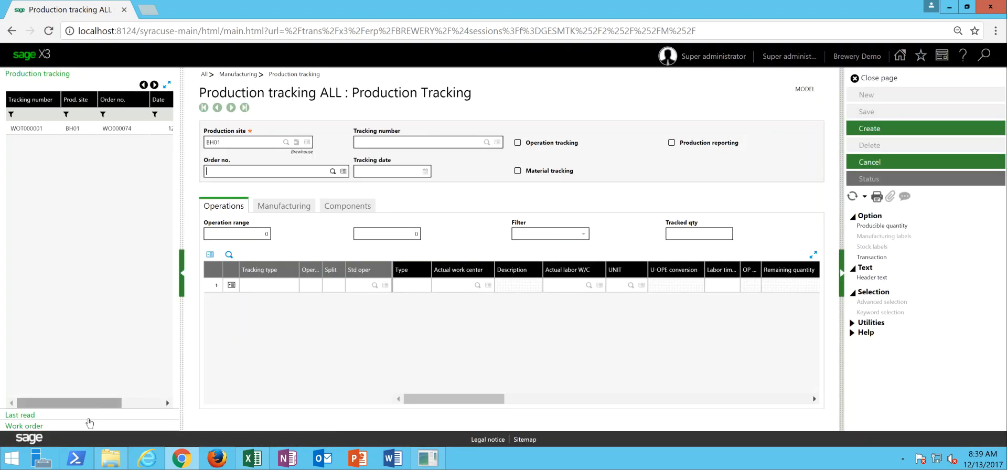
pyautogui.click(92, 428)
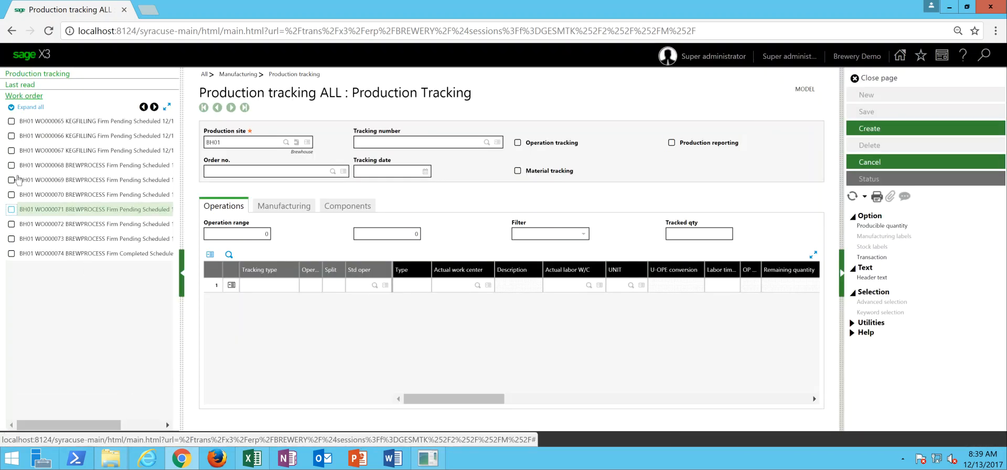
pyautogui.click(12, 150)
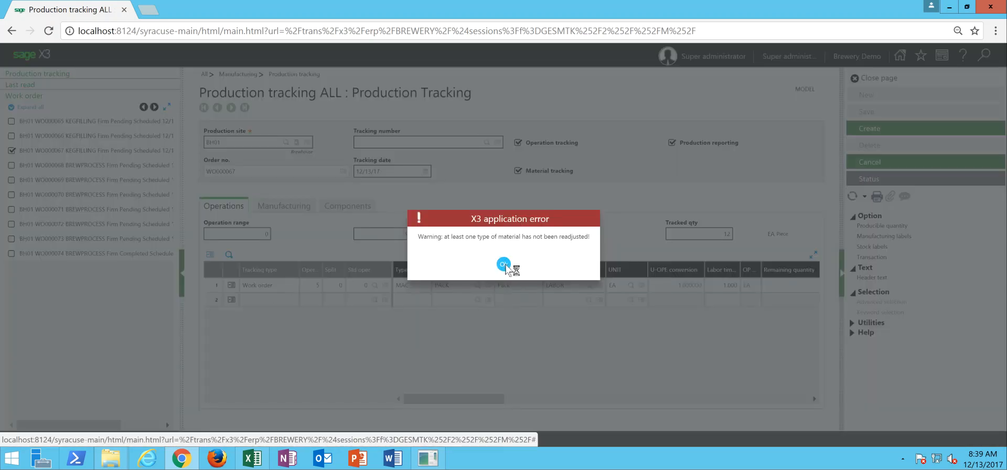
pyautogui.click(504, 264)
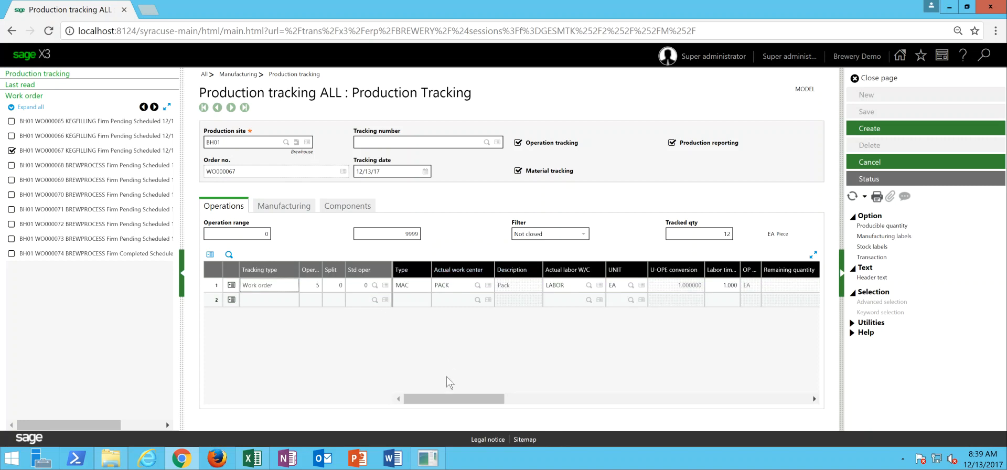
# - Set the tracked quantity of work order WO000067 to 6, review its product and component lines, and create the tracking record
pyautogui.moveTo(449, 399); pyautogui.dragTo(517, 402)
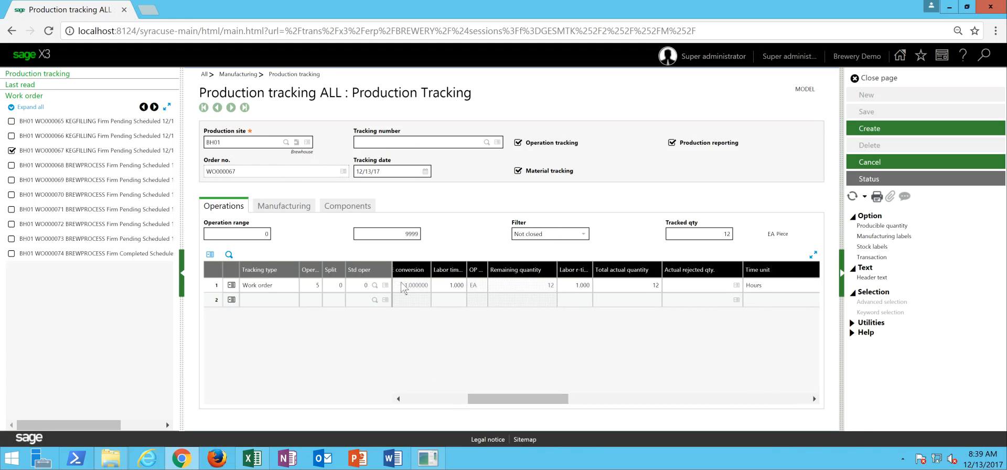
pyautogui.click(282, 205)
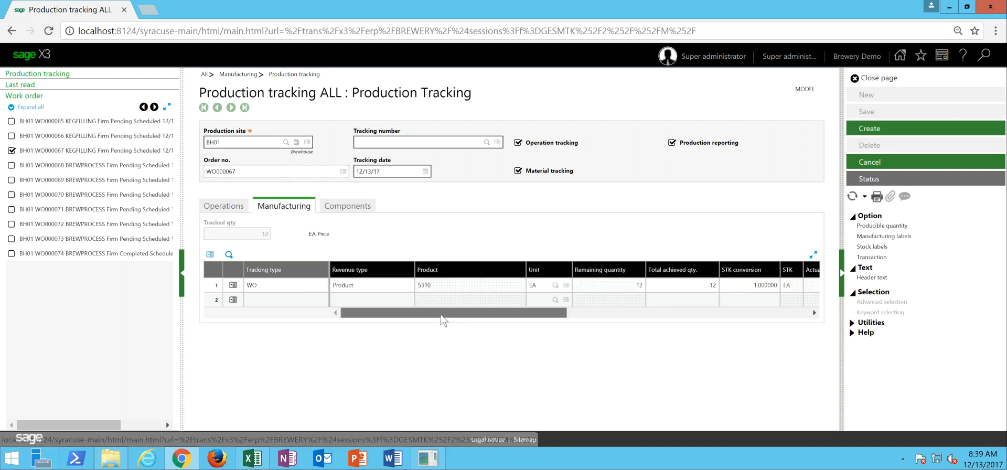
pyautogui.moveTo(450, 315); pyautogui.dragTo(483, 313)
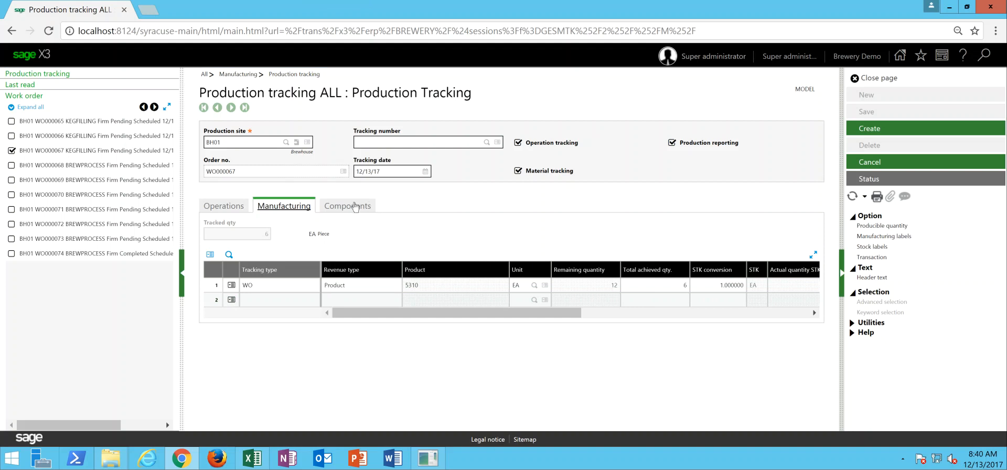
pyautogui.click(354, 207)
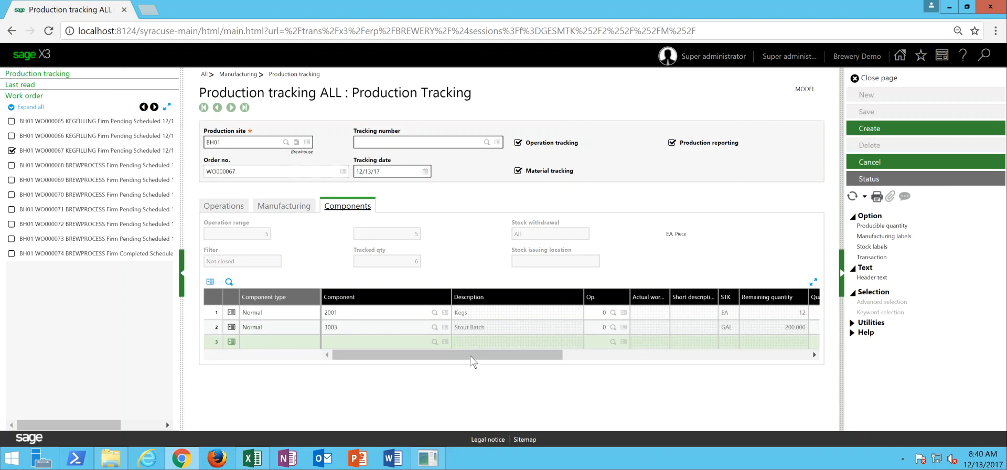
pyautogui.moveTo(470, 358); pyautogui.dragTo(513, 366)
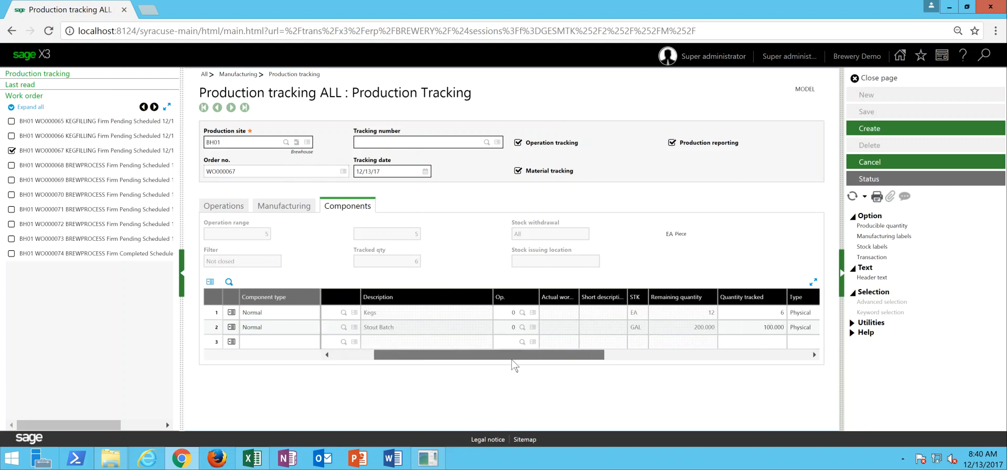
pyautogui.moveTo(514, 366); pyautogui.dragTo(514, 366)
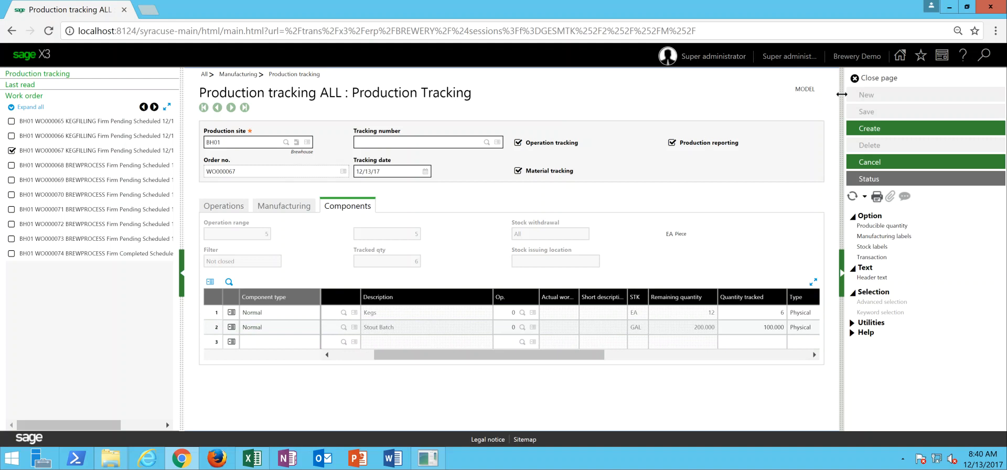
pyautogui.click(865, 131)
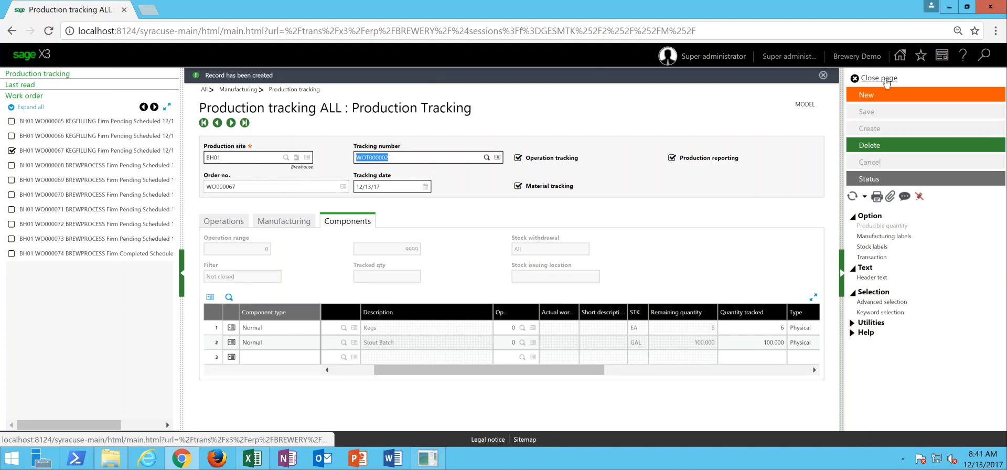
# - Close production tracking and open the stock quality control page
pyautogui.click(885, 79)
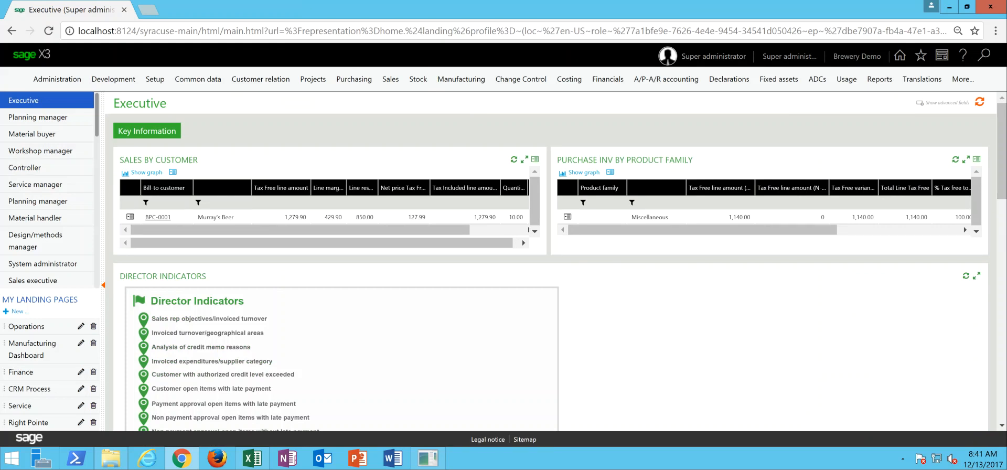
pyautogui.click(419, 83)
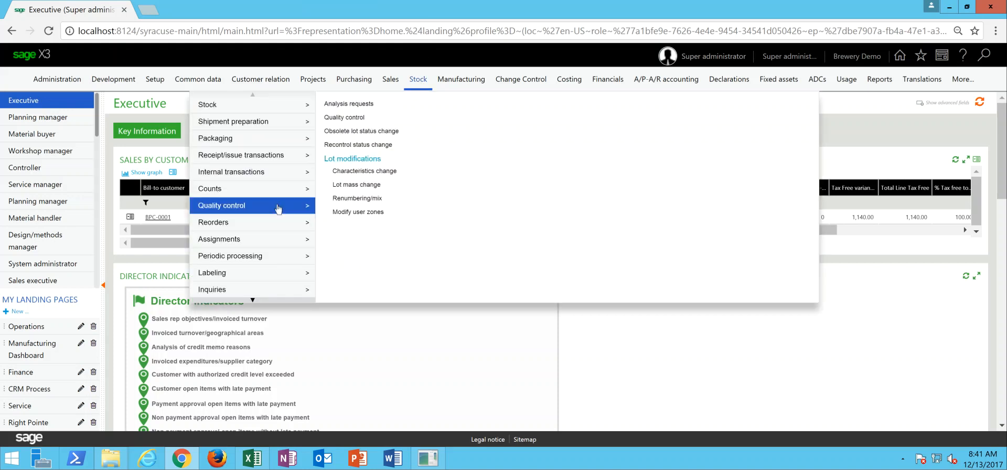
pyautogui.click(343, 118)
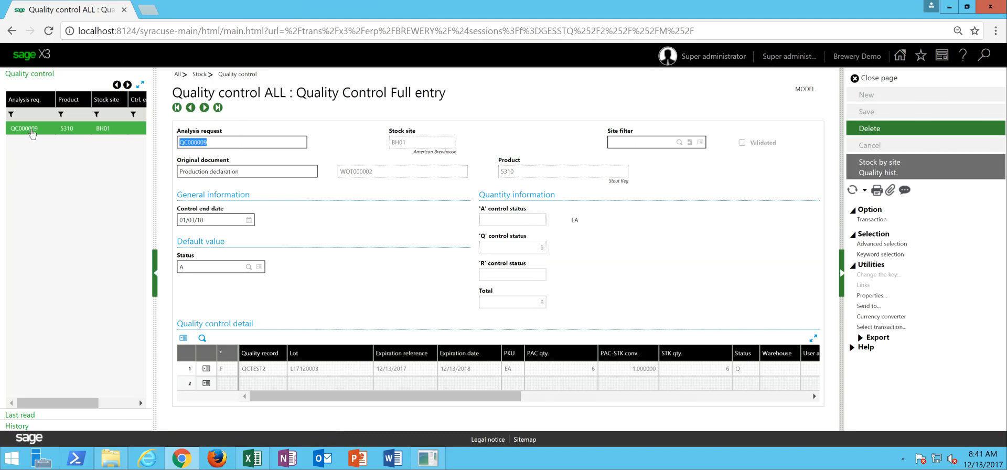
# - Answer Yes to the carbonation check in the quality record of analysis request QC000009's detail line and save the record
pyautogui.click(32, 135)
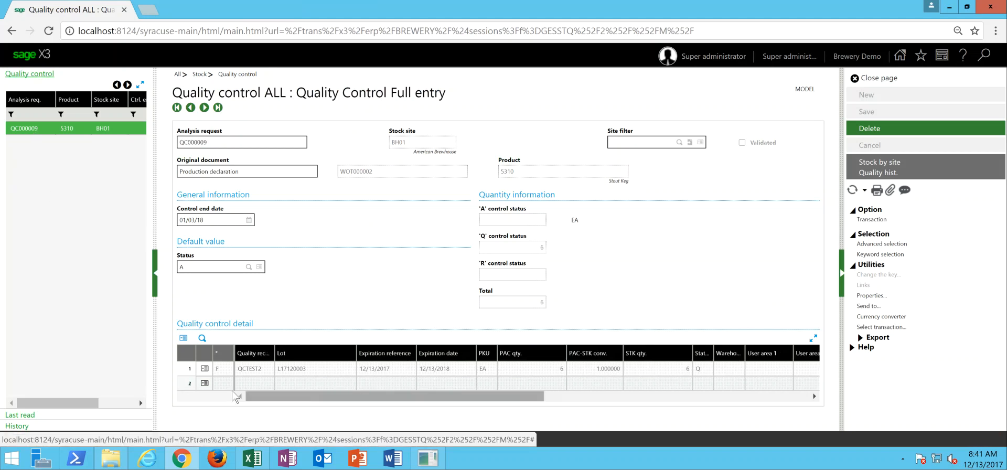
pyautogui.click(204, 369)
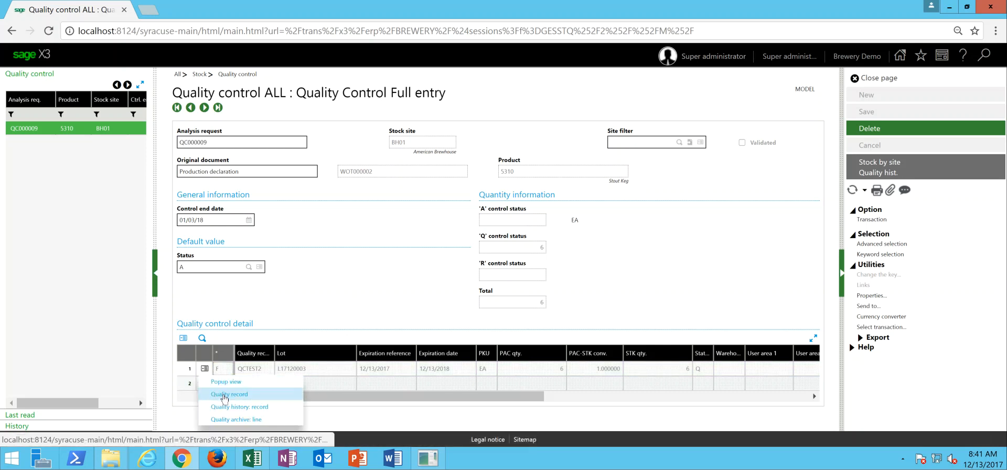
pyautogui.click(225, 394)
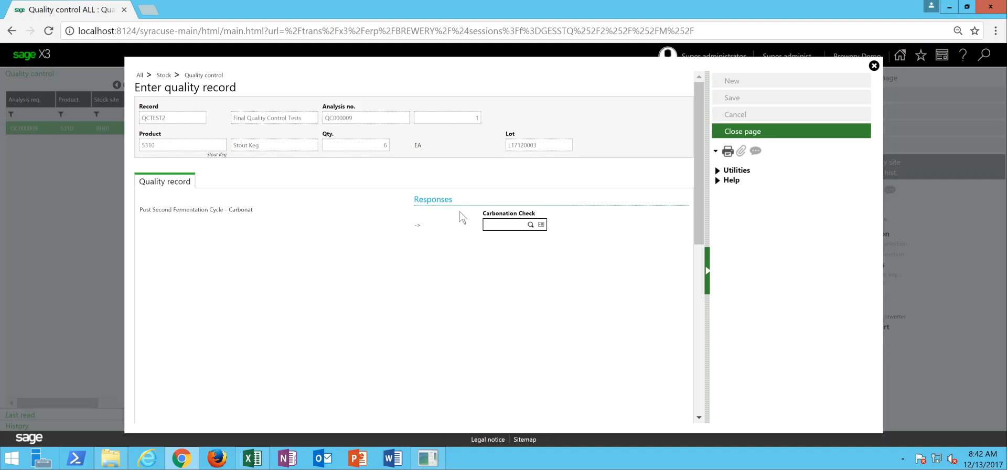
pyautogui.click(531, 225)
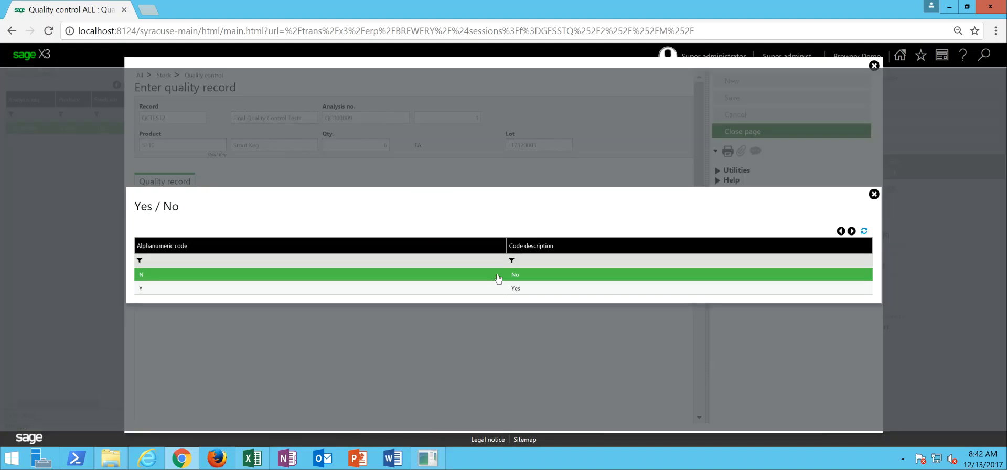
pyautogui.click(509, 288)
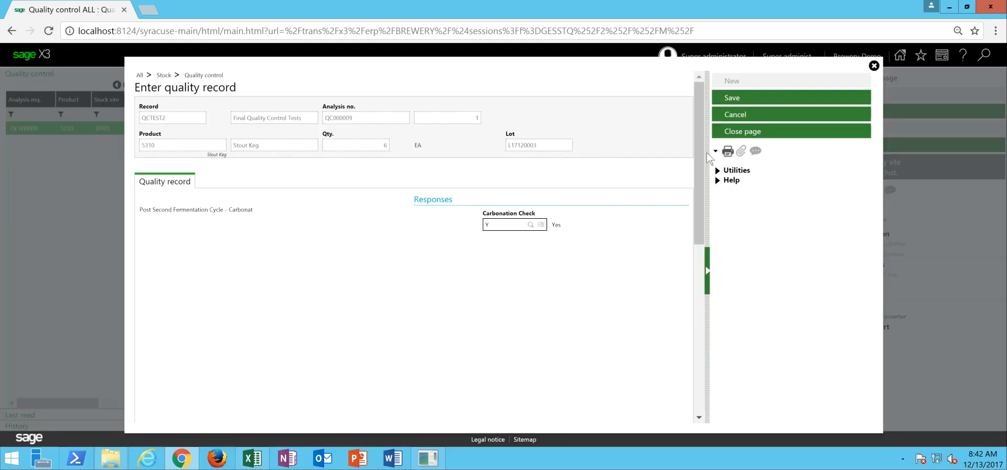
pyautogui.click(740, 99)
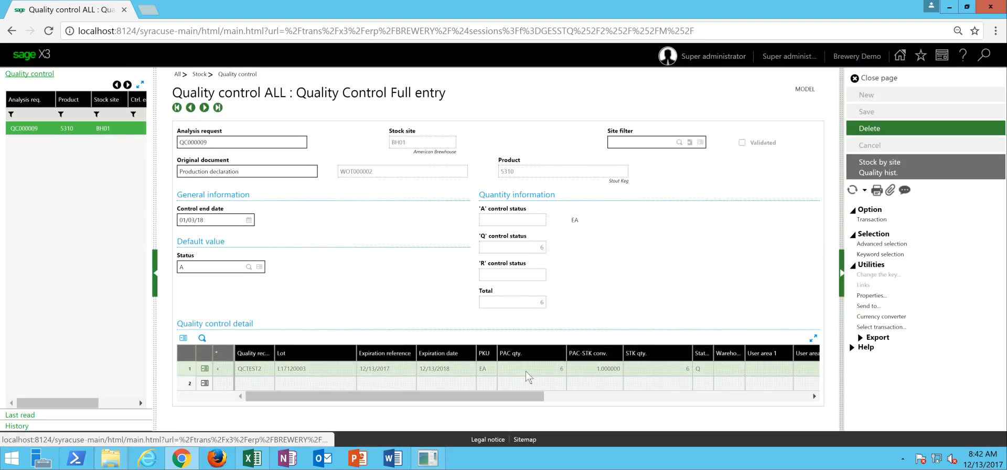
# - Set the qualified stock quantity of the Stout Keg line to 6 and save the quality control entry
pyautogui.moveTo(514, 400); pyautogui.dragTo(691, 401)
pyautogui.click(690, 371)
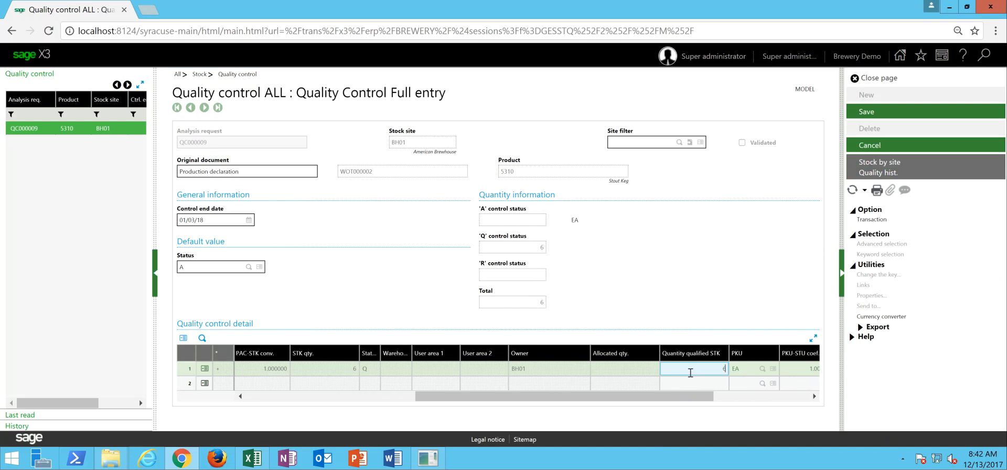
pyautogui.press('Tab')
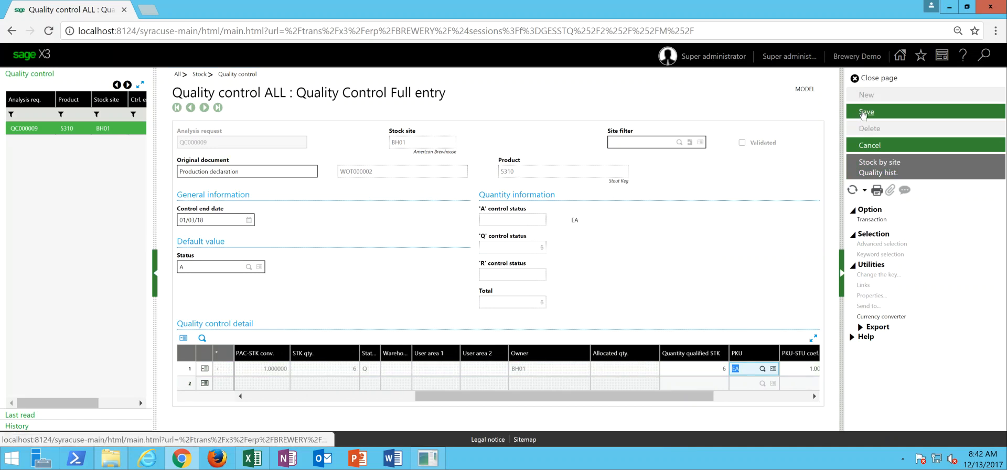
pyautogui.click(863, 112)
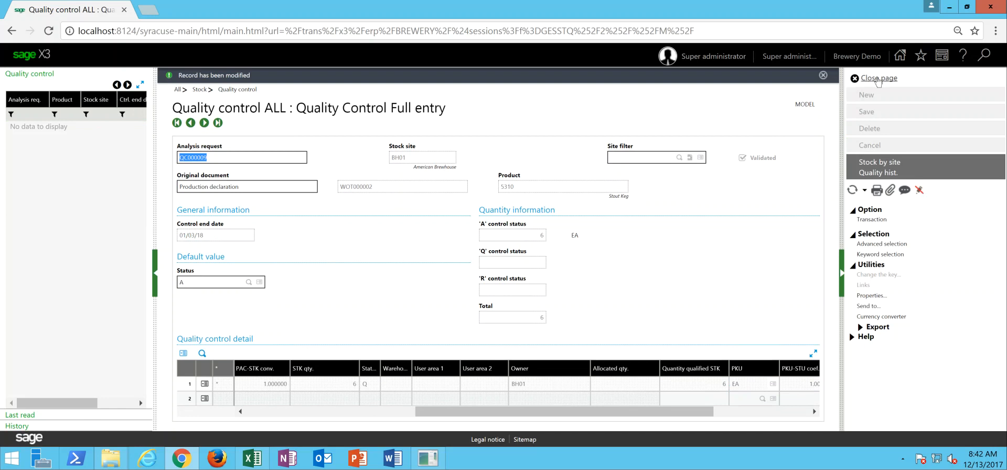
# - Close quality control and open the stock label printing page
pyautogui.click(879, 79)
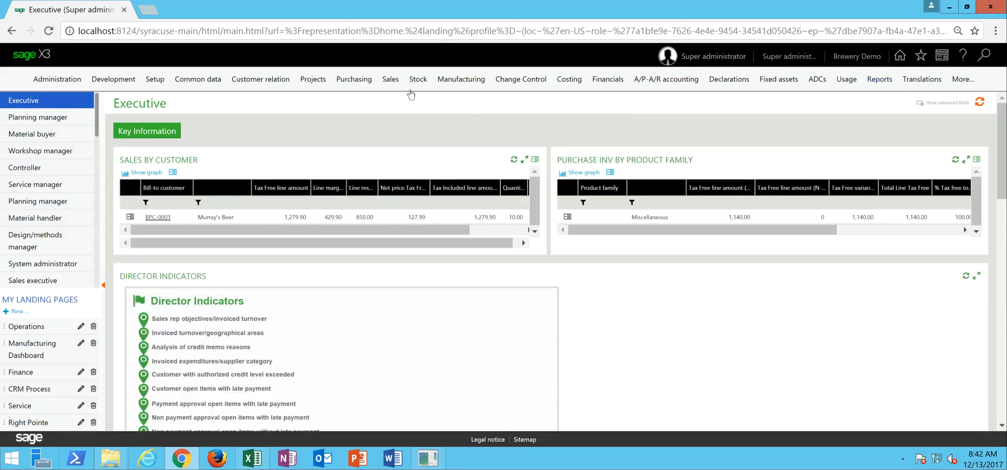
pyautogui.click(414, 88)
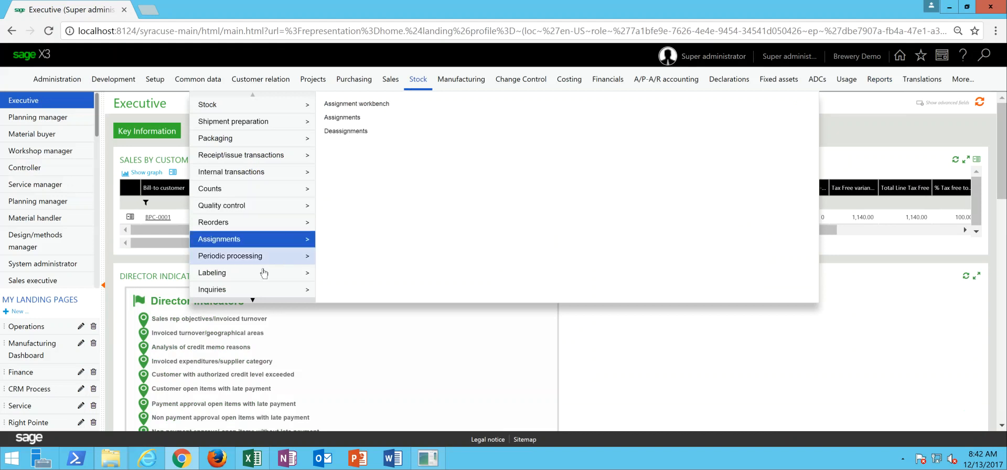
pyautogui.moveTo(262, 273)
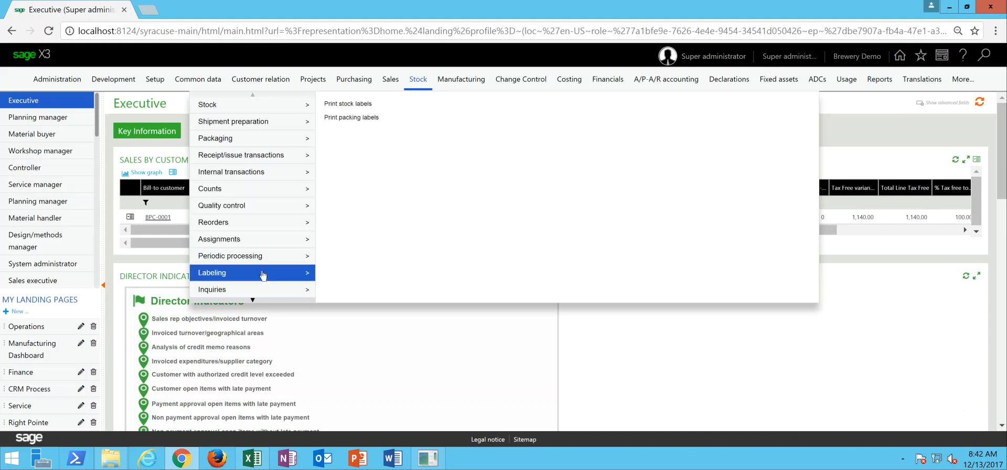
pyautogui.click(347, 105)
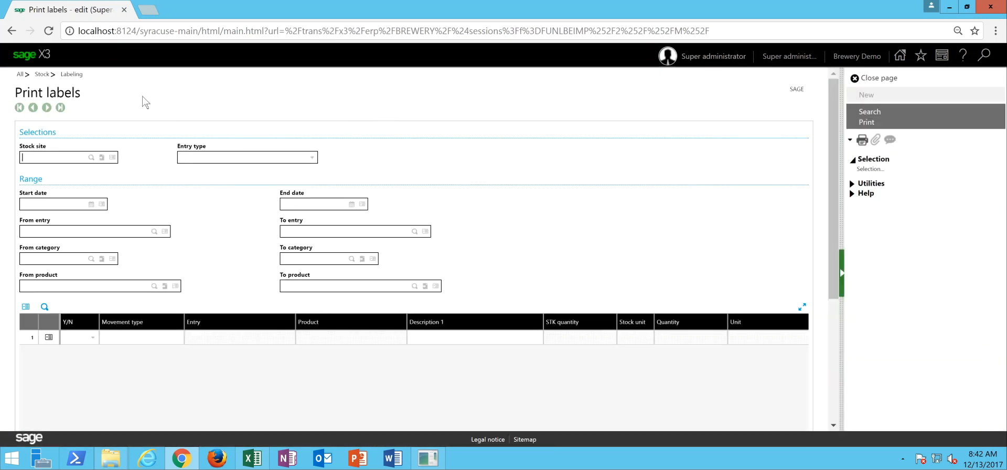
# - Search site BH01 for Quality control entries with start and end dates of 12/13/17
pyautogui.press('Tab')
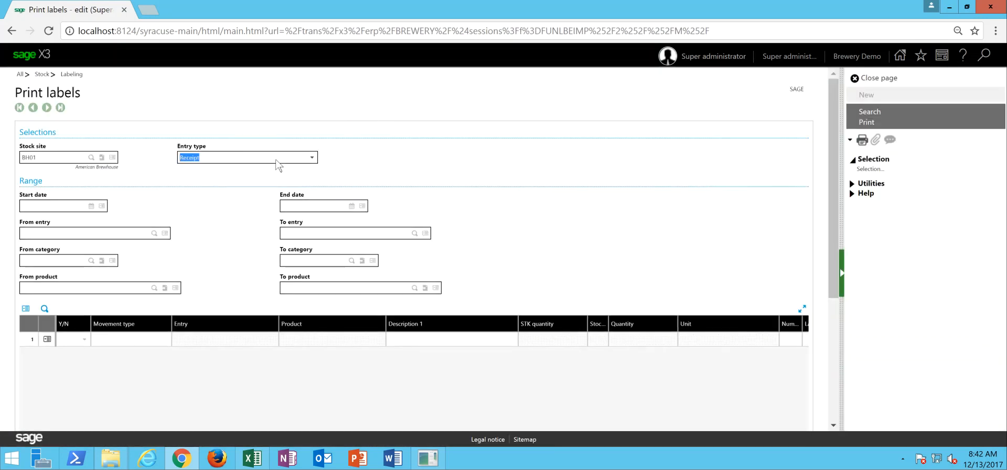
pyautogui.click(312, 159)
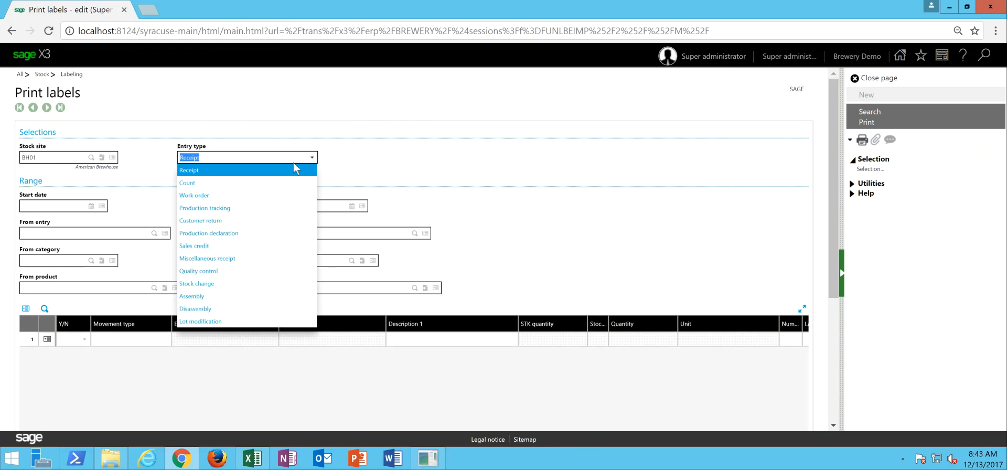
pyautogui.click(219, 271)
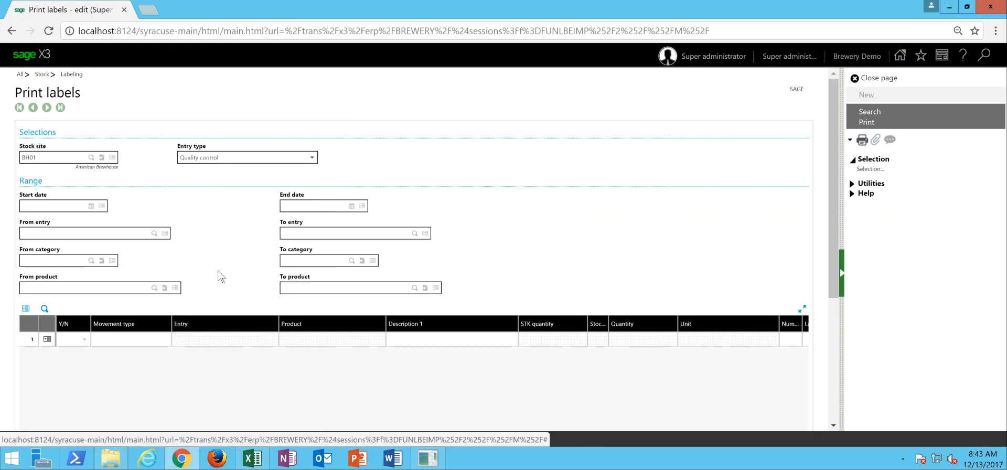
pyautogui.click(61, 204)
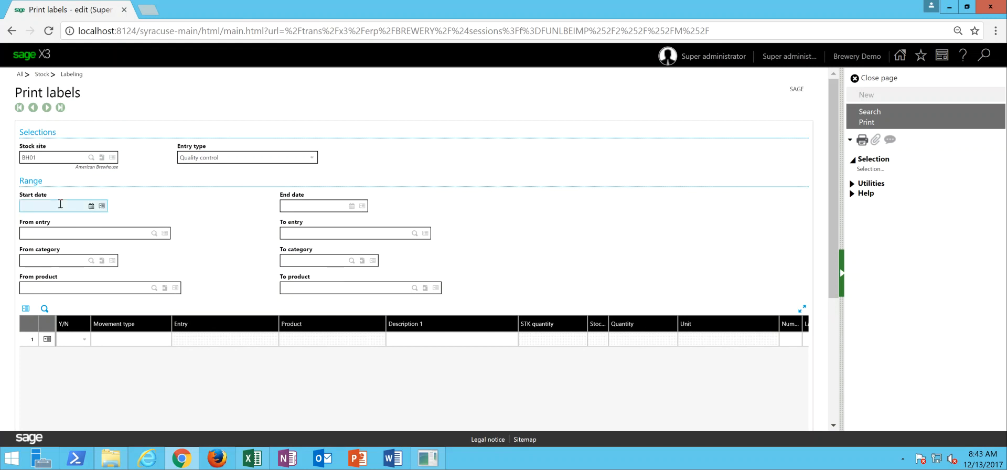
pyautogui.write('12/13/17')
pyautogui.press('Tab')
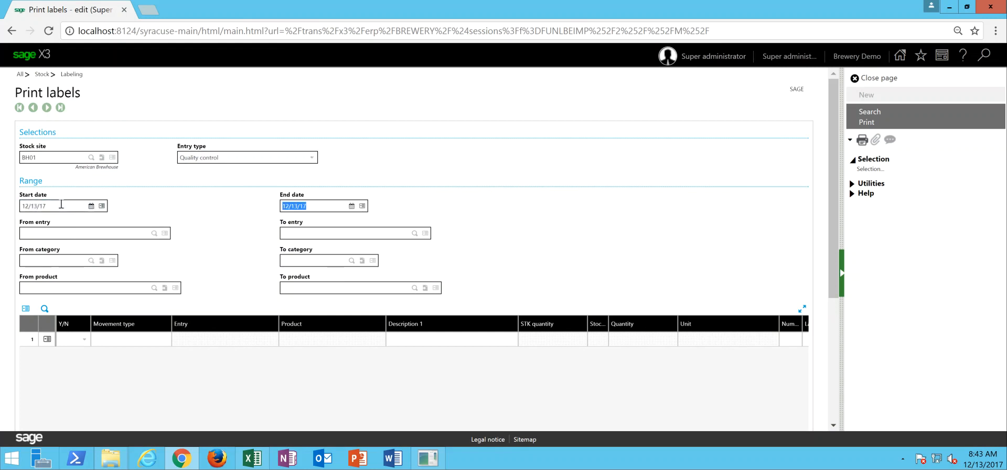
pyautogui.click(868, 114)
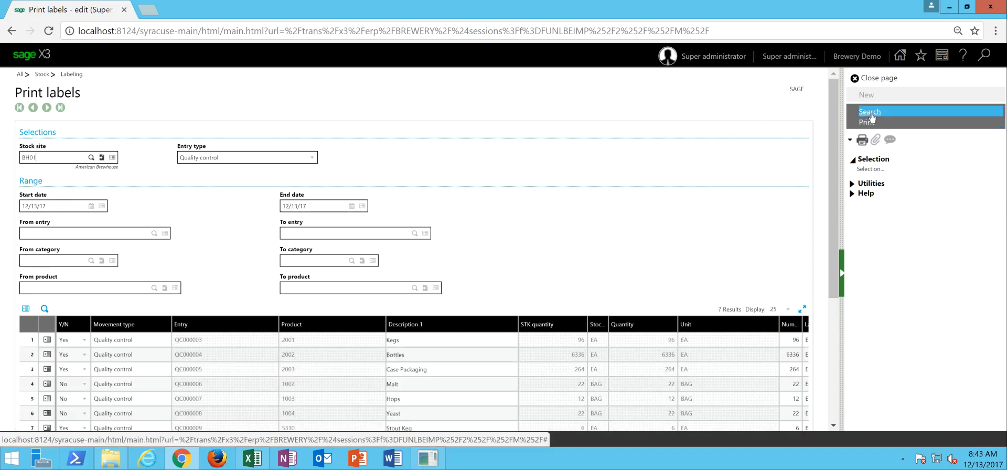
# - Set all label lines to No, and set only the Stout Keg line to Yes
pyautogui.scroll(-3, 831, 252)
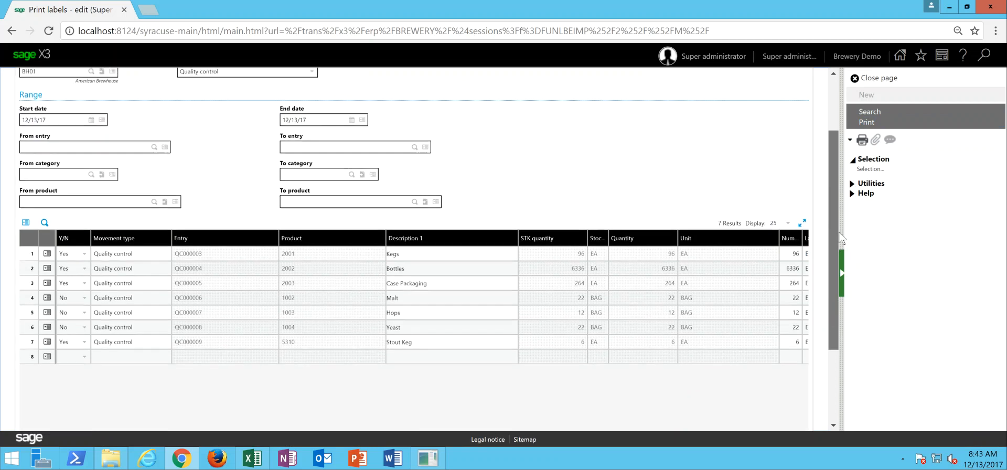
pyautogui.scroll(1, 524, 309)
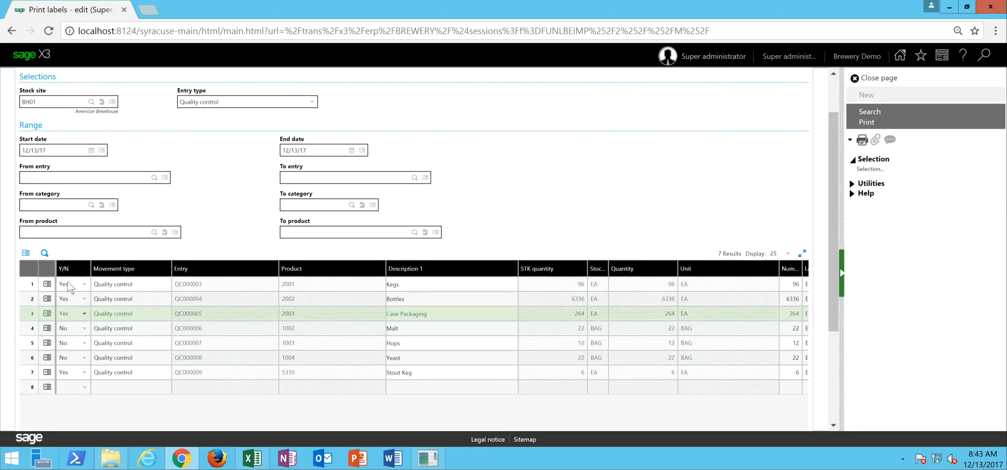
pyautogui.click(46, 285)
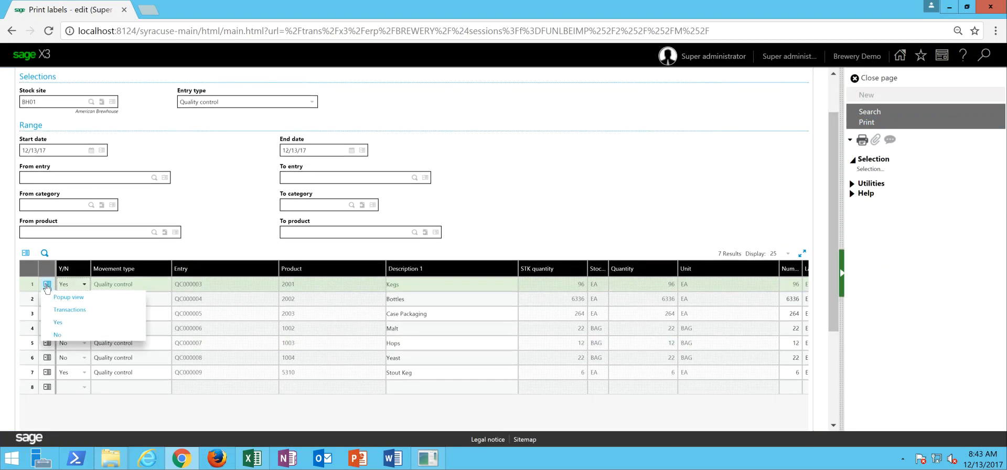
pyautogui.click(57, 334)
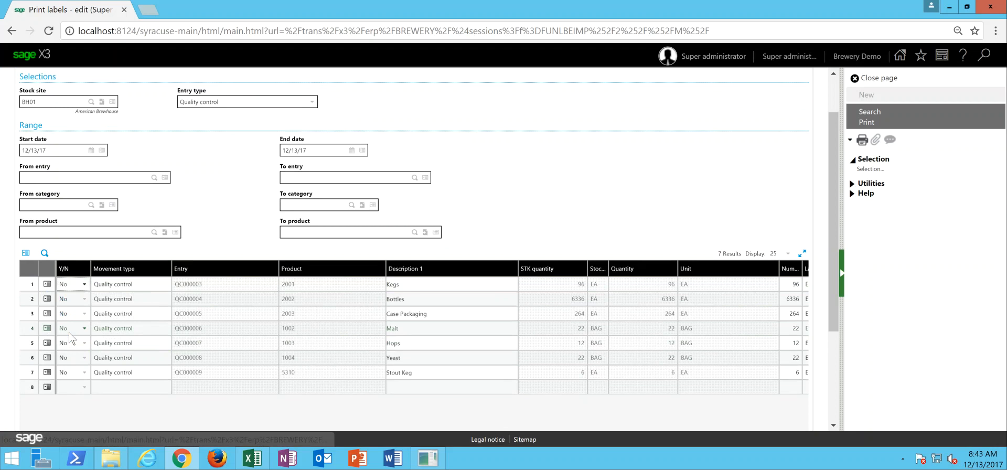
pyautogui.click(82, 372)
pyautogui.click(79, 401)
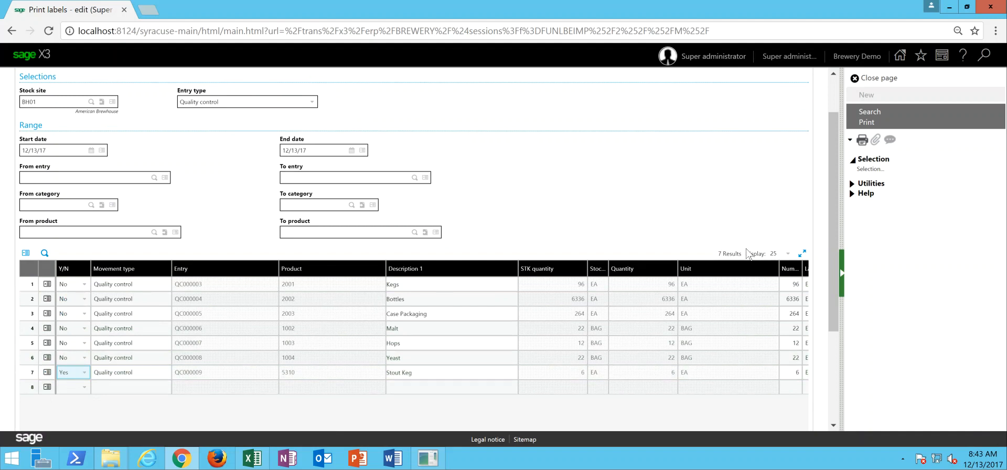
# - Print the labels, view the generated ETIQPROD (1).pdf, and close it
pyautogui.click(866, 122)
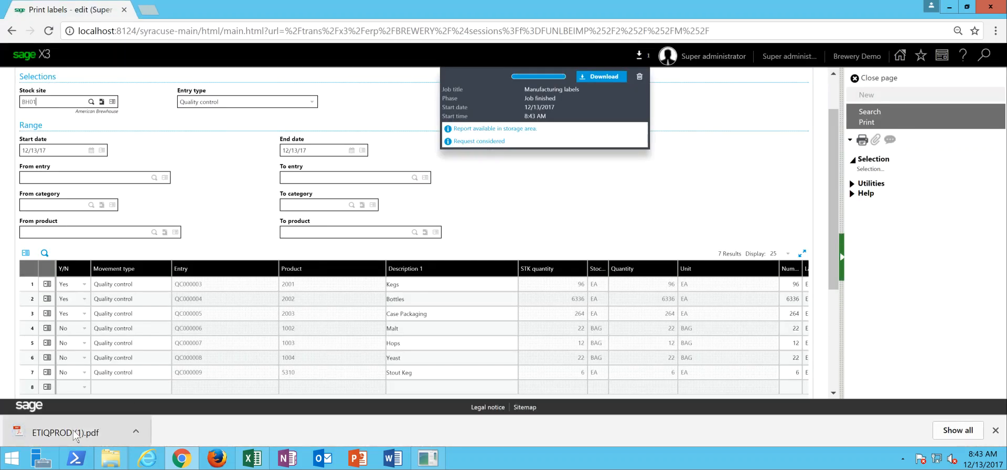
pyautogui.click(79, 433)
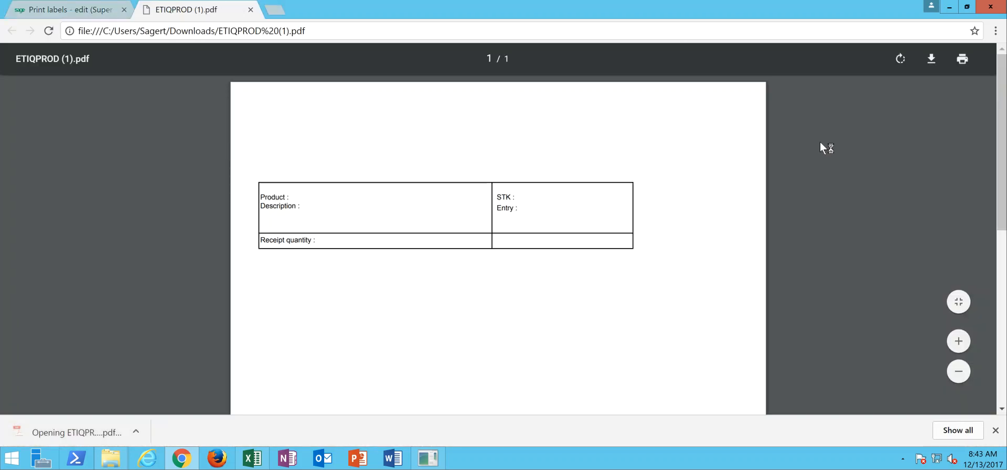
pyautogui.click(250, 9)
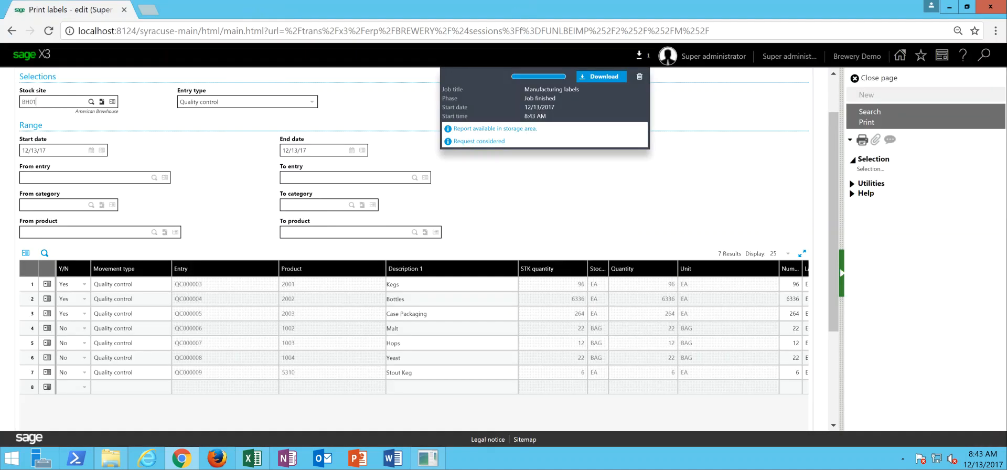
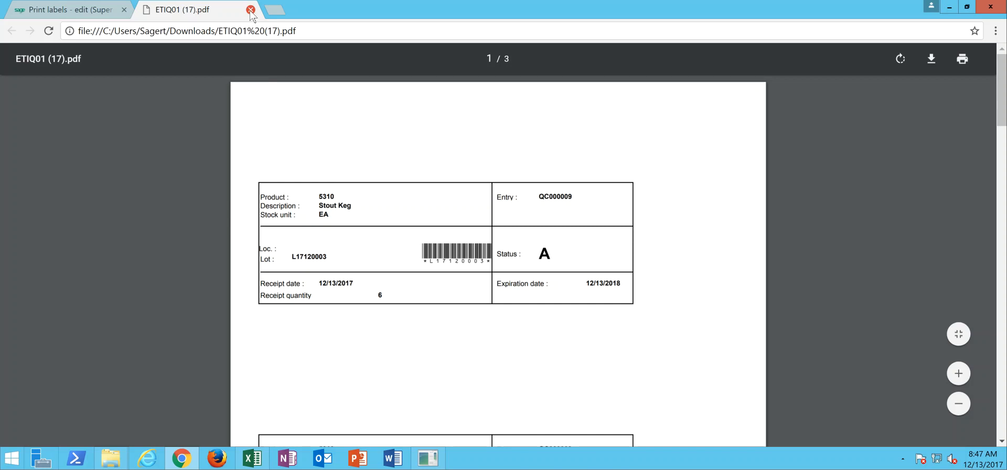
# - Close the generated label PDF and clear the finished print job, leaving the label printing page
pyautogui.click(250, 11)
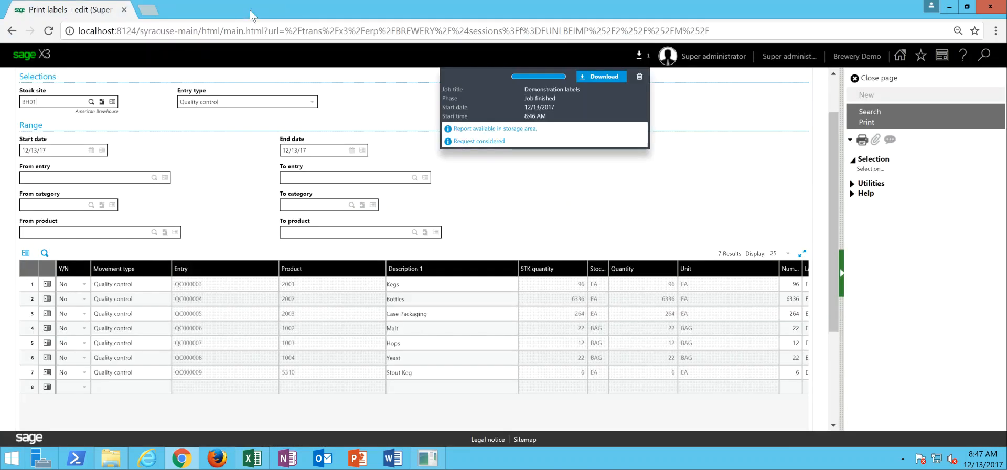
pyautogui.click(639, 79)
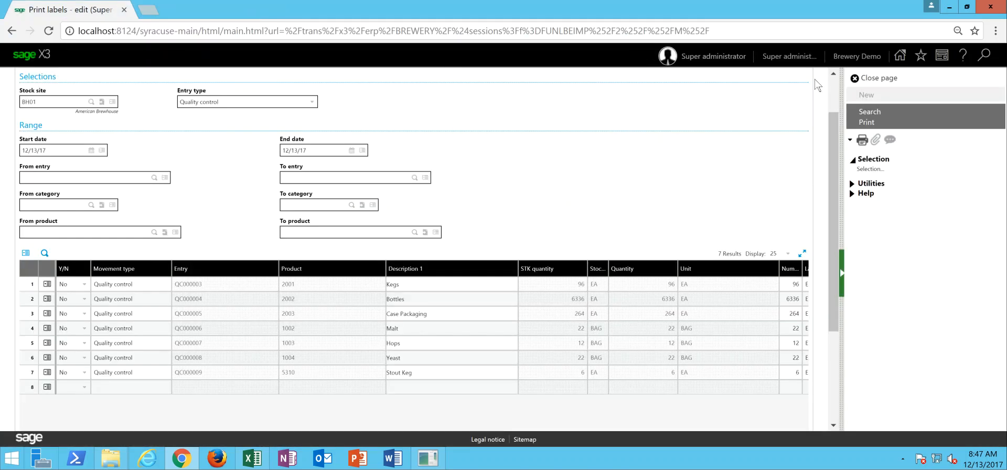
pyautogui.click(890, 83)
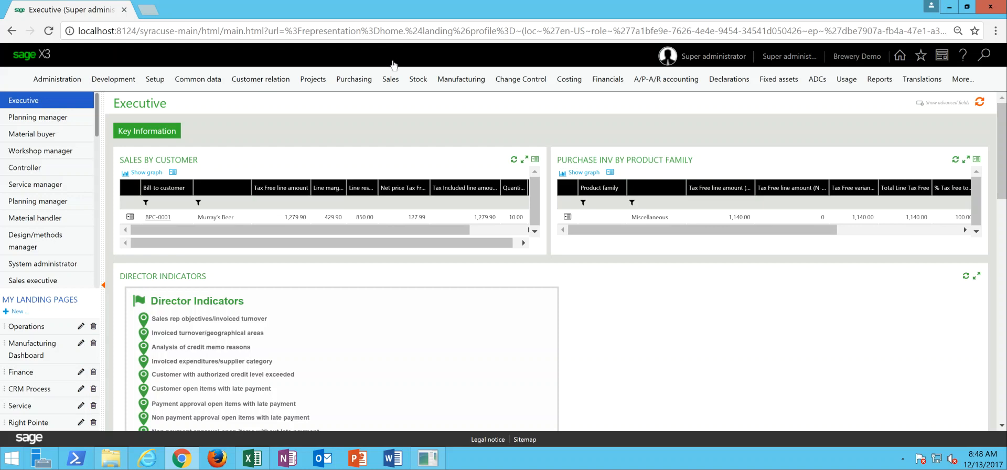
# - Open the sales orders and review the delivery, invoicing and line details of the Sonny's Tavern order, closing the page when done
pyautogui.click(391, 82)
pyautogui.moveTo(302, 139)
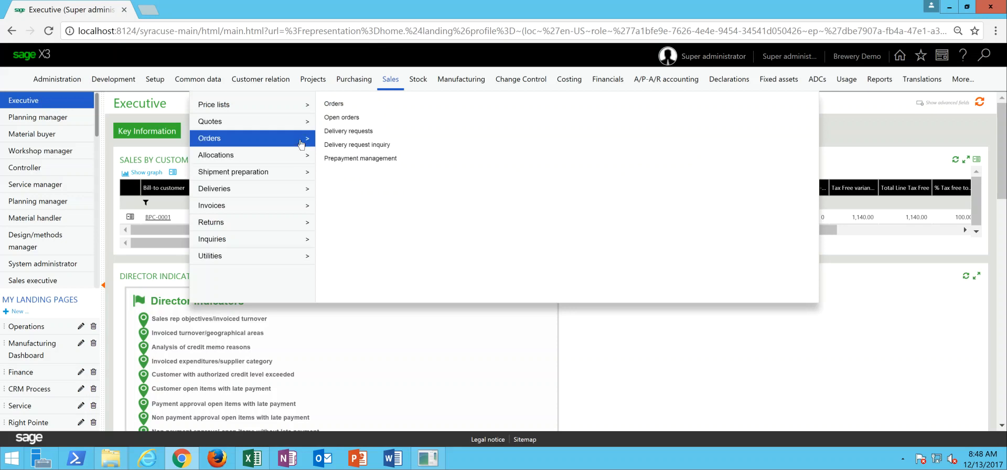
pyautogui.click(333, 105)
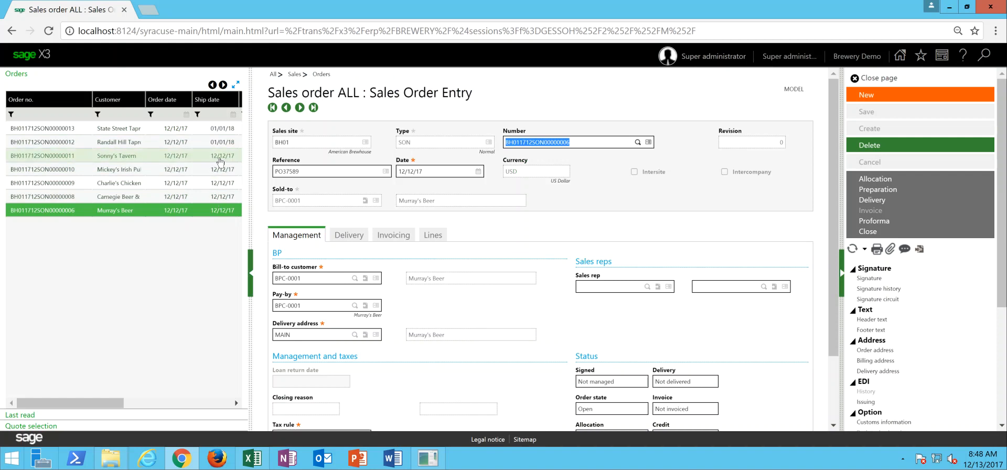
pyautogui.click(220, 161)
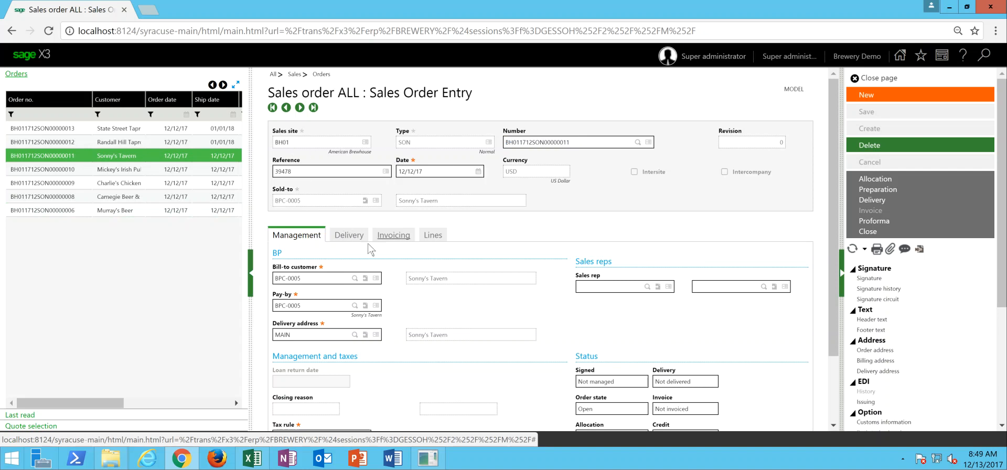
pyautogui.click(356, 241)
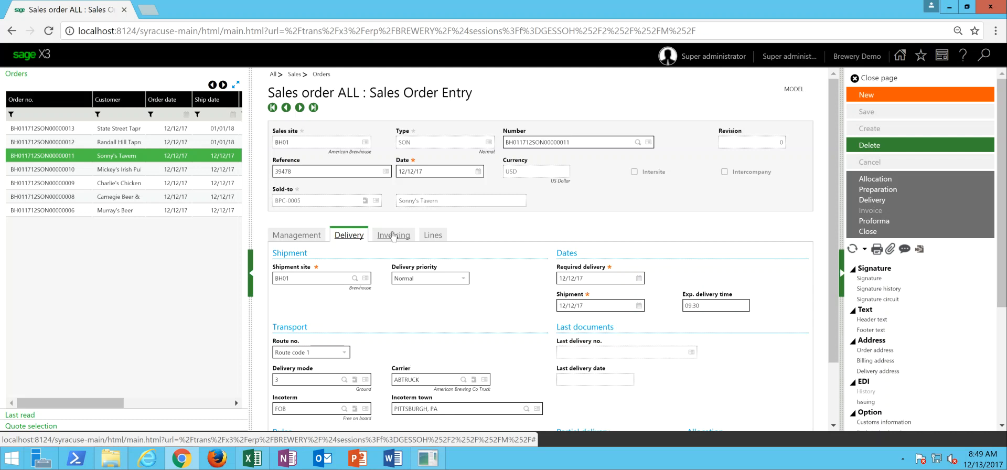
pyautogui.click(394, 236)
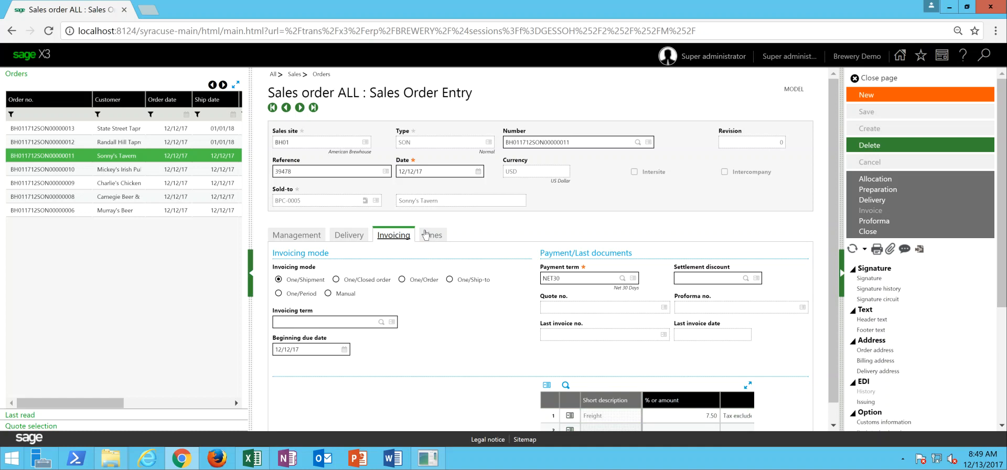
pyautogui.click(433, 237)
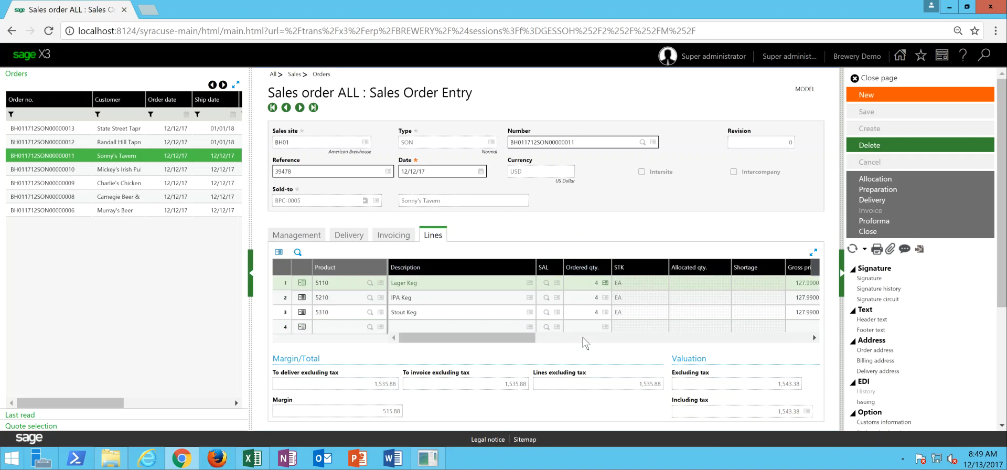
pyautogui.moveTo(484, 340); pyautogui.dragTo(513, 347)
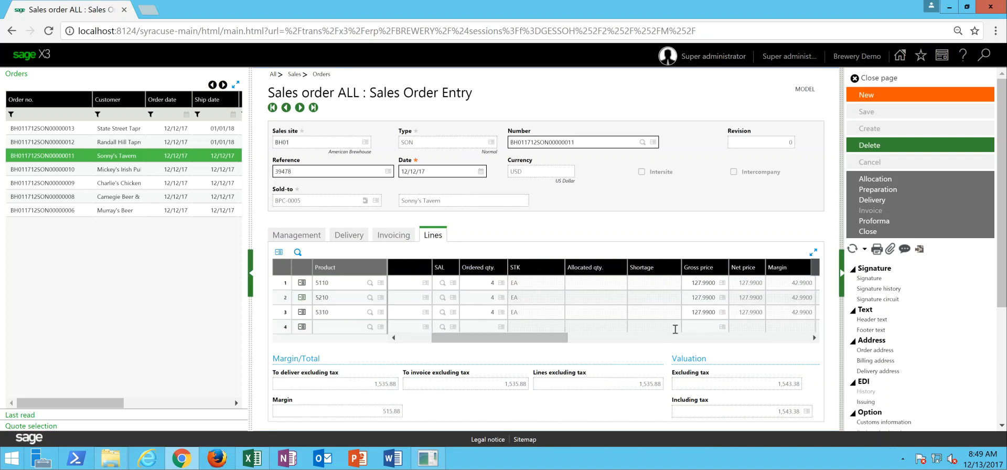
pyautogui.moveTo(540, 342); pyautogui.dragTo(507, 344)
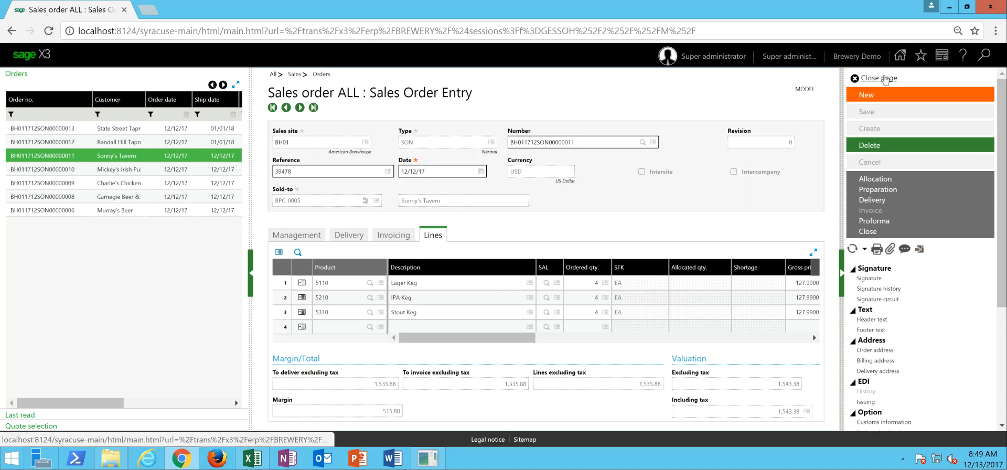
pyautogui.click(884, 79)
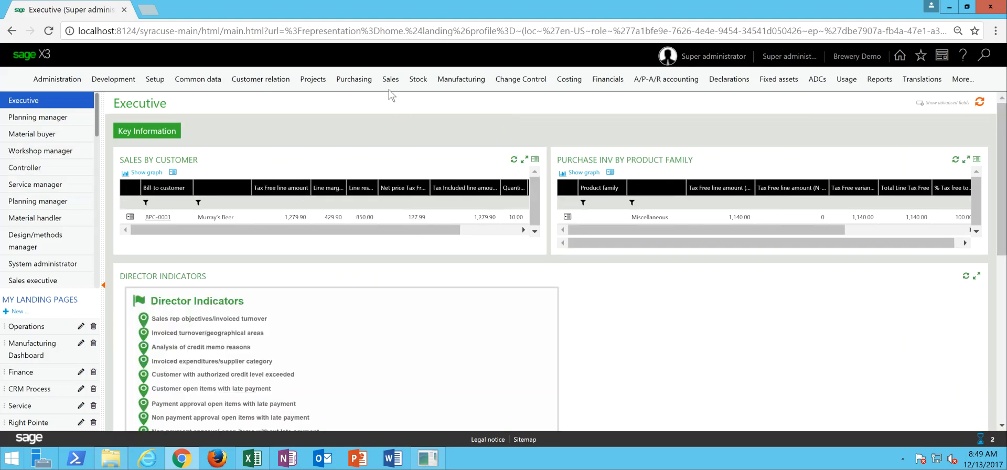
# - Run automatic sales allocations for shipment site BH01 with shipments until 12/13/17
pyautogui.click(391, 84)
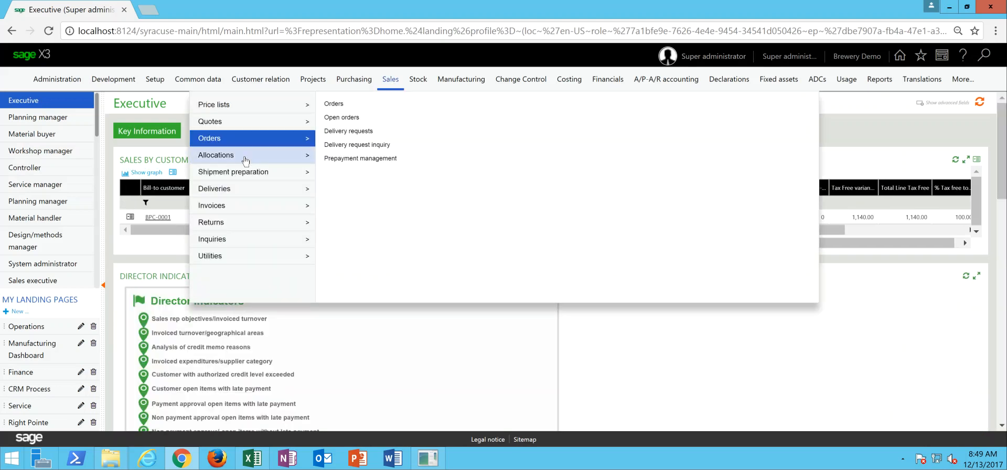
pyautogui.moveTo(246, 160)
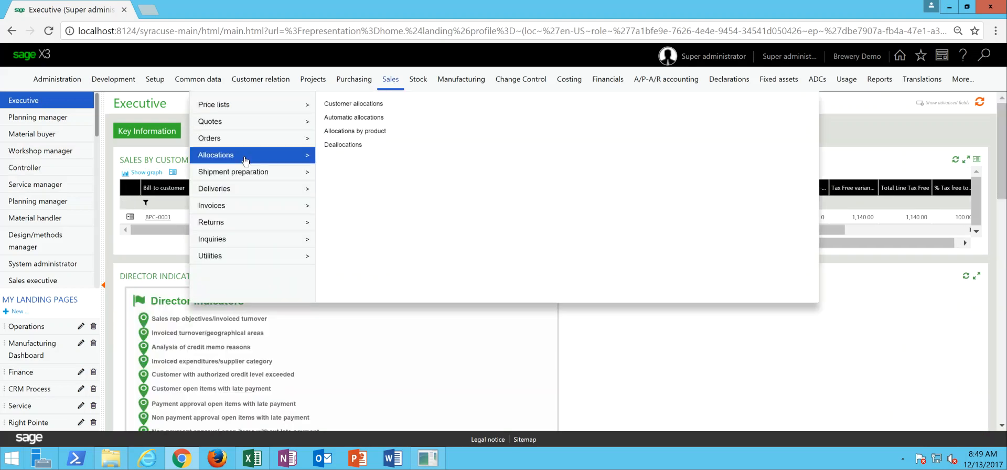
pyautogui.click(346, 119)
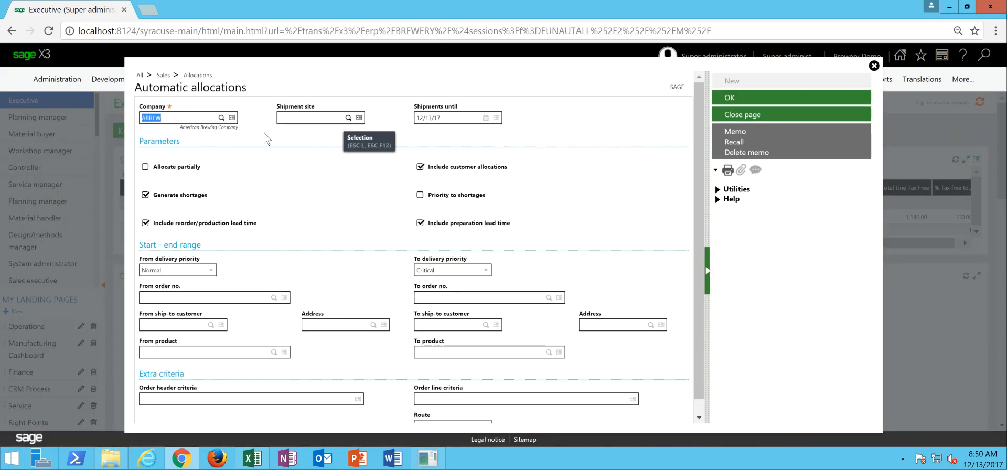
pyautogui.press('Tab')
pyautogui.write('BH01')
pyautogui.press('Tab')
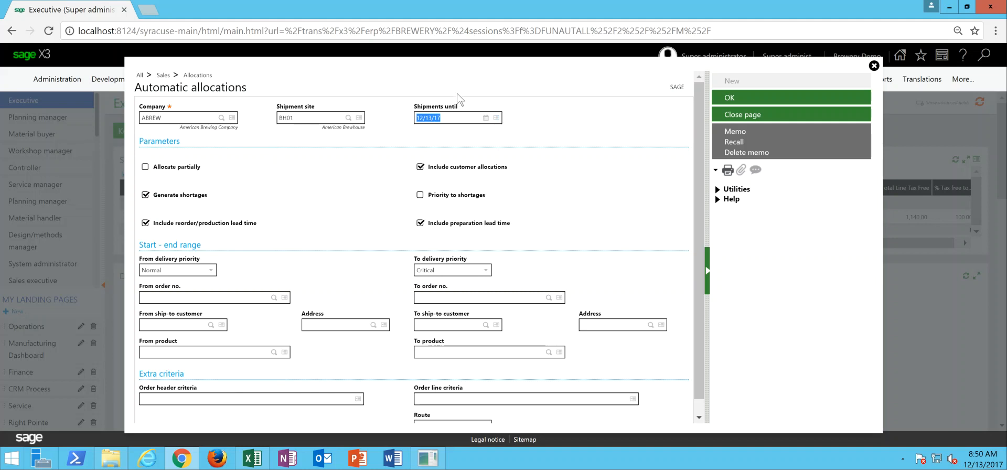
pyautogui.click(729, 99)
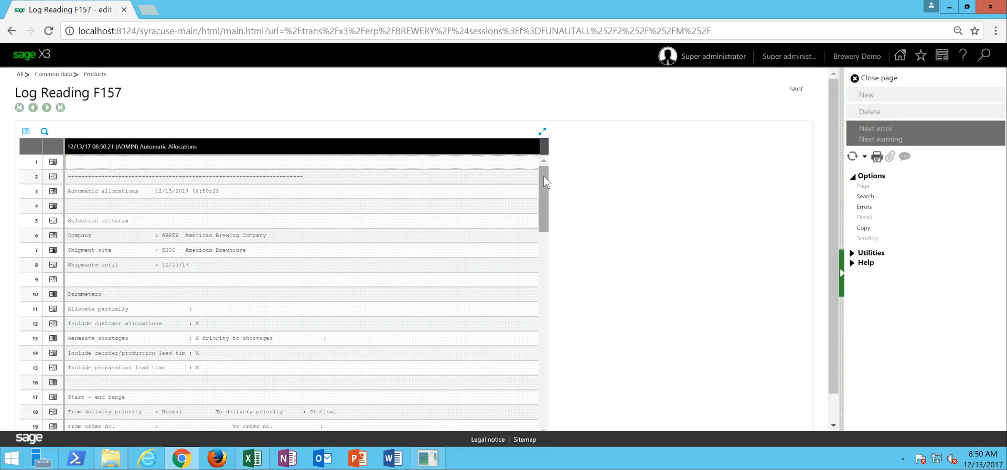
# - Review the allocated and rejected quantities per order in the automatic allocations log and close it
pyautogui.moveTo(544, 182); pyautogui.dragTo(546, 273)
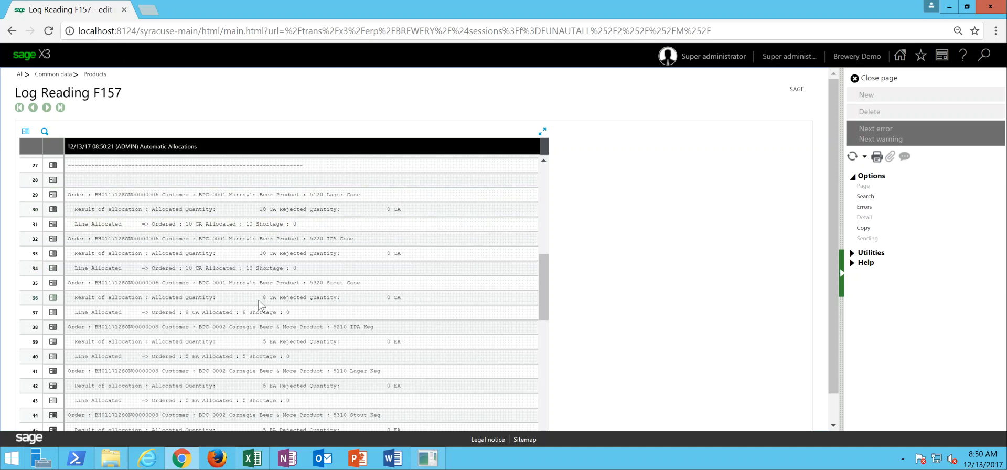
pyautogui.moveTo(544, 284); pyautogui.dragTo(544, 319)
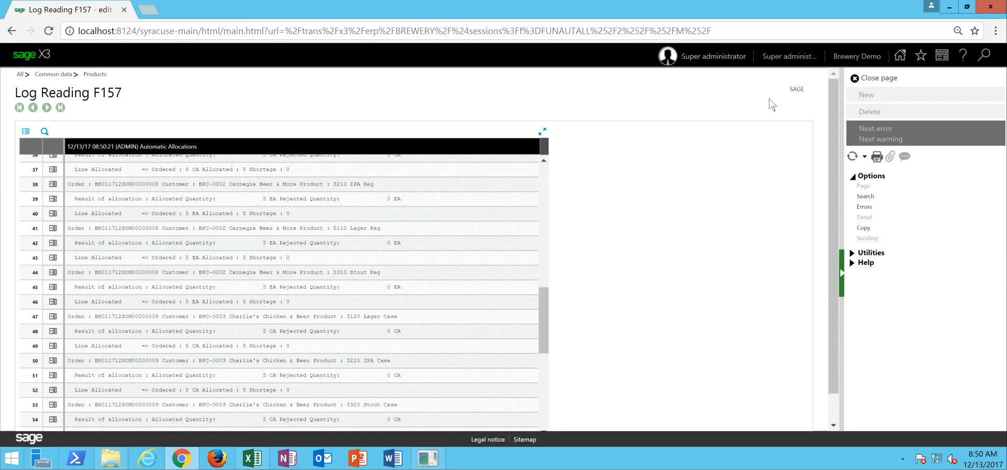
pyautogui.click(884, 78)
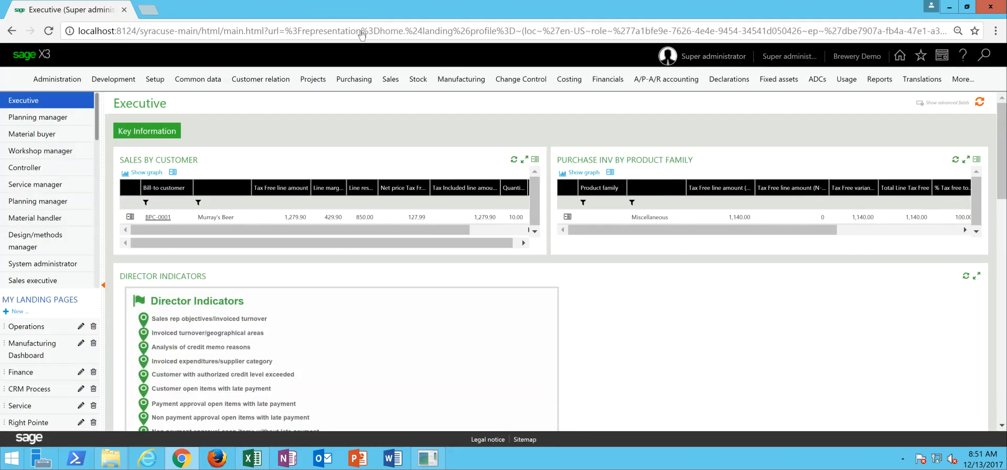
# - Generate the shipment preparation lists for site BH01 up to picking date 12/13/17, with pick ticket generation enabled
pyautogui.click(389, 83)
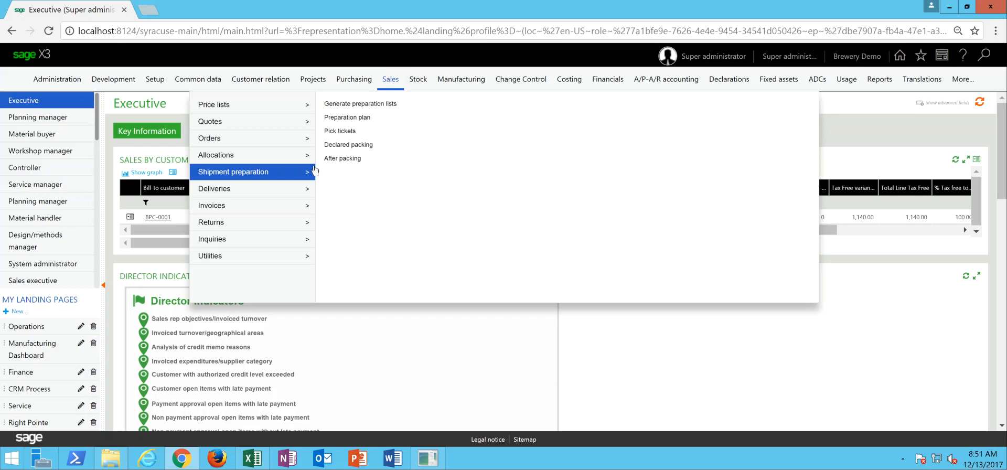
pyautogui.click(358, 104)
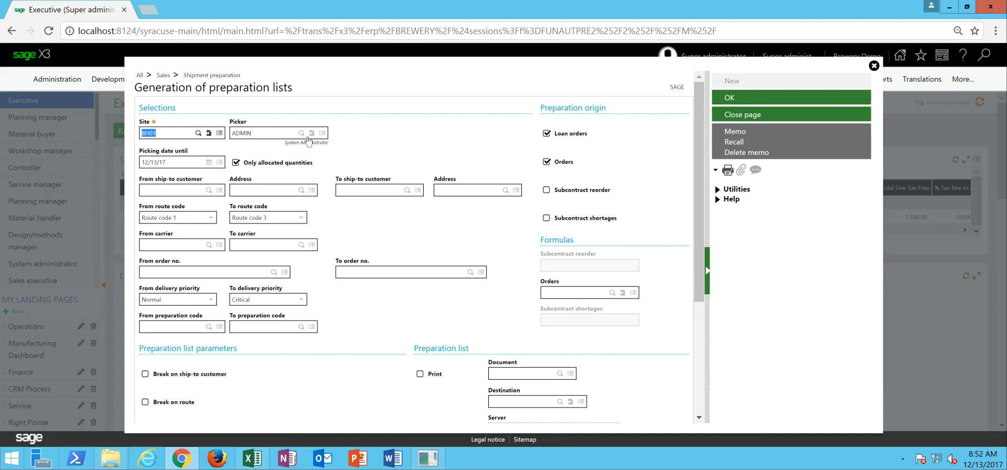
pyautogui.press('Tab')
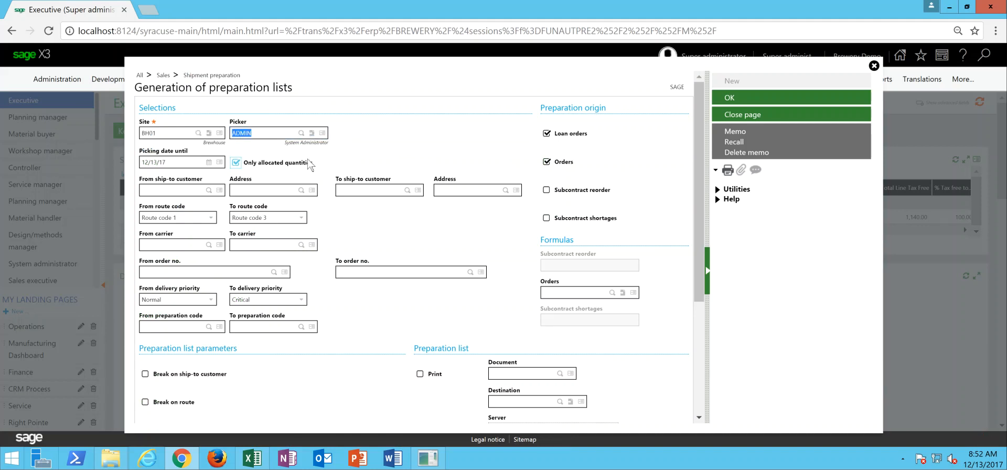
pyautogui.click(169, 160)
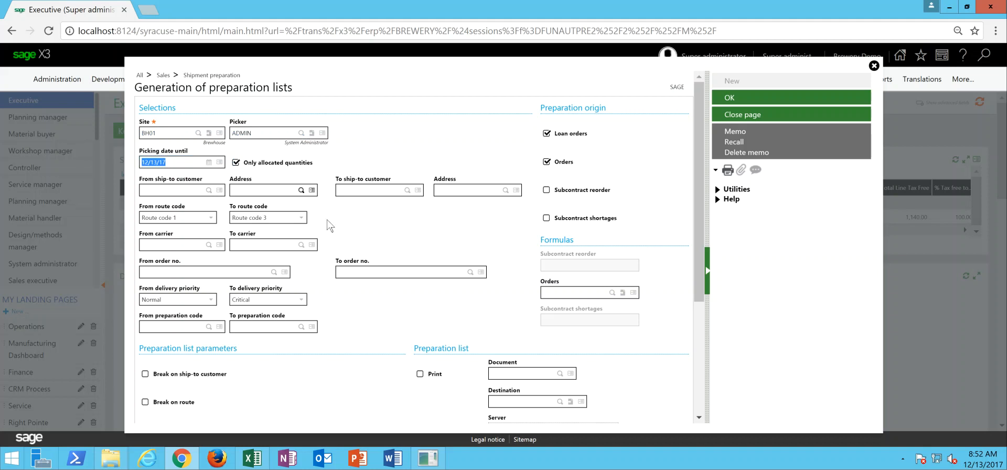
pyautogui.moveTo(700, 137); pyautogui.dragTo(701, 139)
pyautogui.scroll(-3, 700, 142)
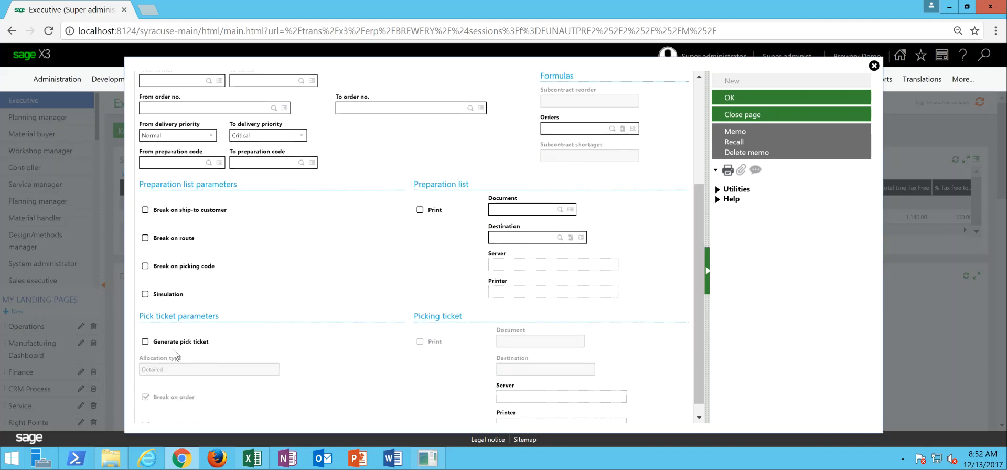
pyautogui.click(146, 341)
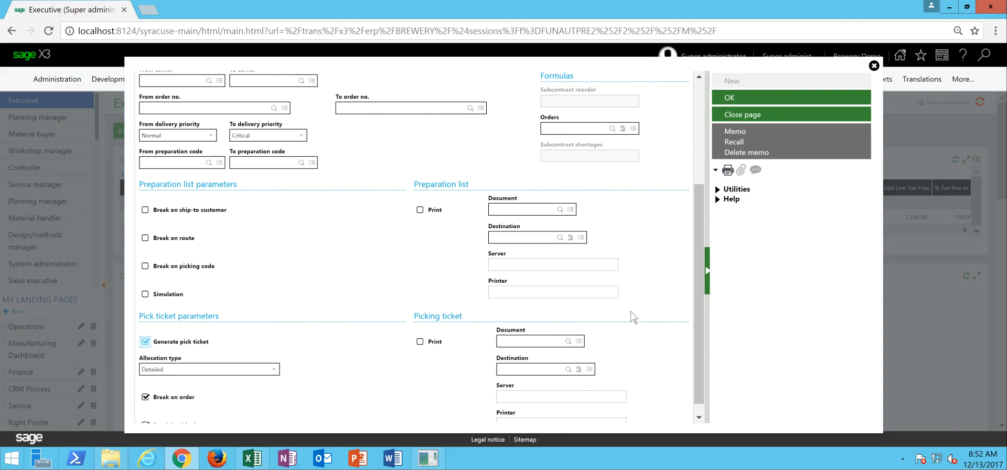
pyautogui.scroll(-1, 702, 286)
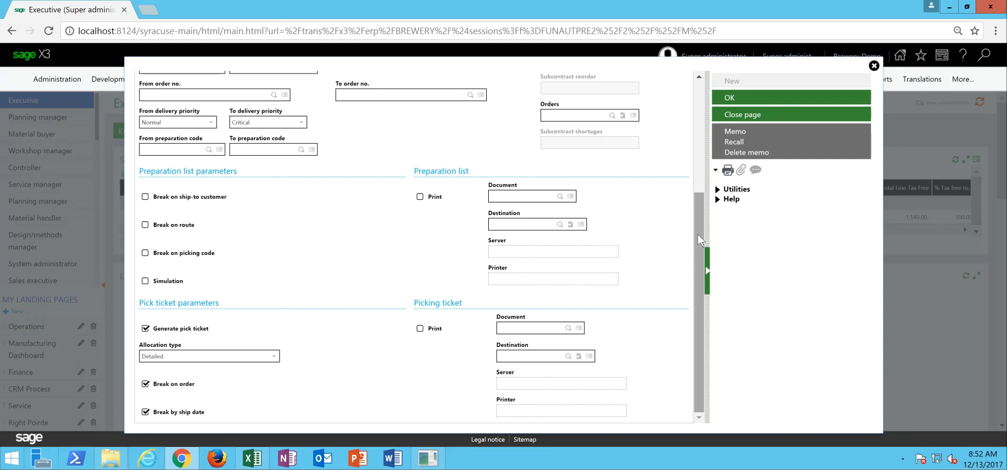
pyautogui.moveTo(697, 234); pyautogui.dragTo(697, 122)
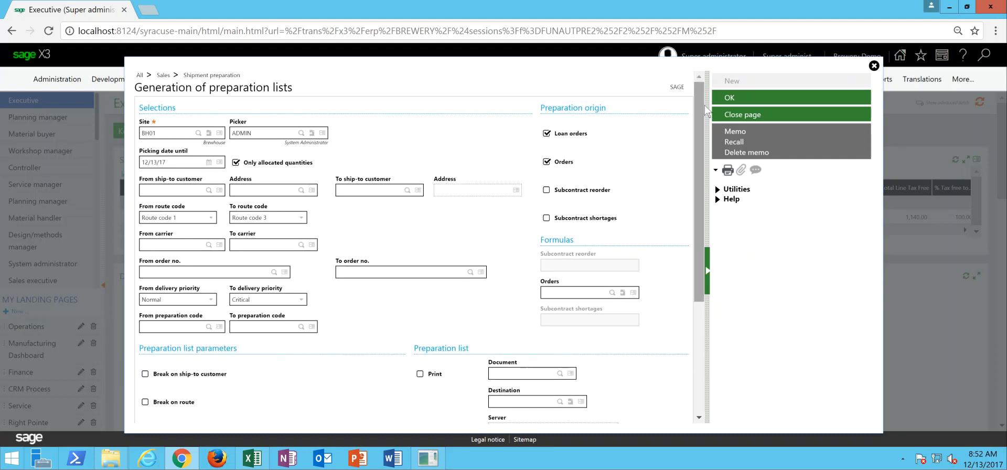
pyautogui.click(742, 99)
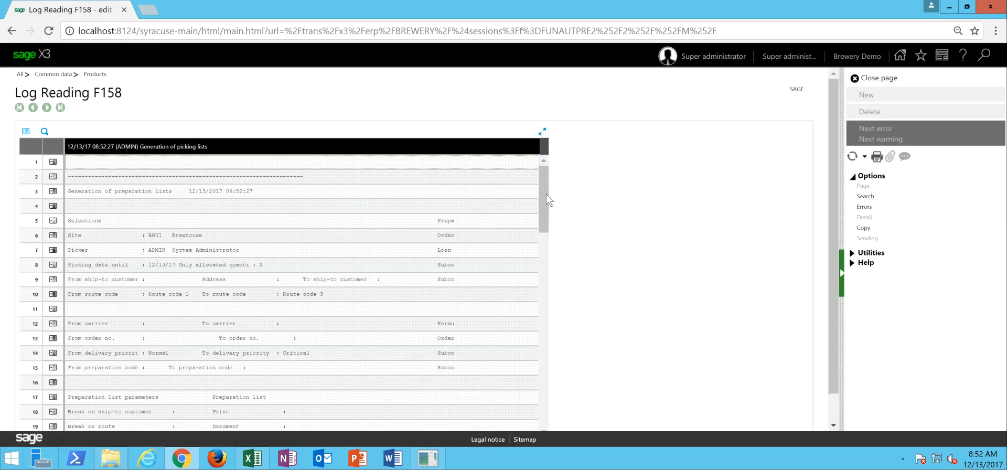
# - Review the picking lists and pick tickets in the generation log and close it
pyautogui.moveTo(543, 194); pyautogui.dragTo(550, 308)
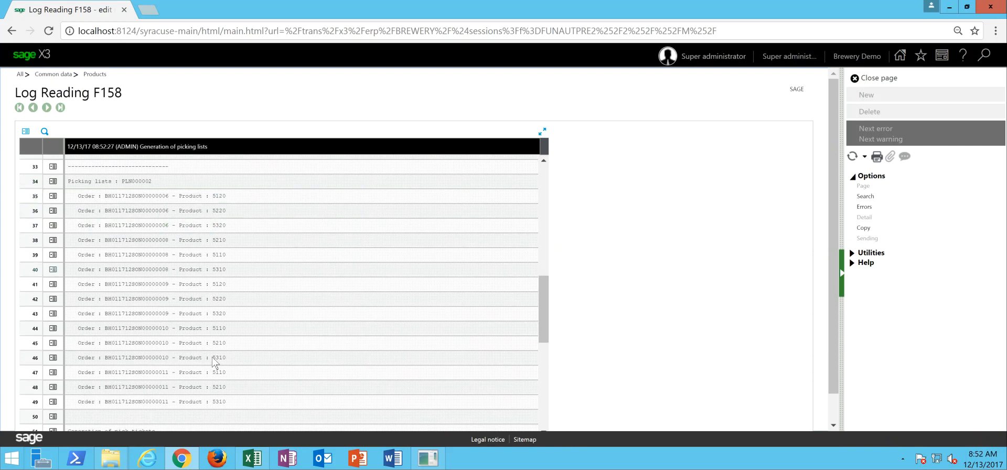
pyautogui.moveTo(545, 285); pyautogui.dragTo(549, 358)
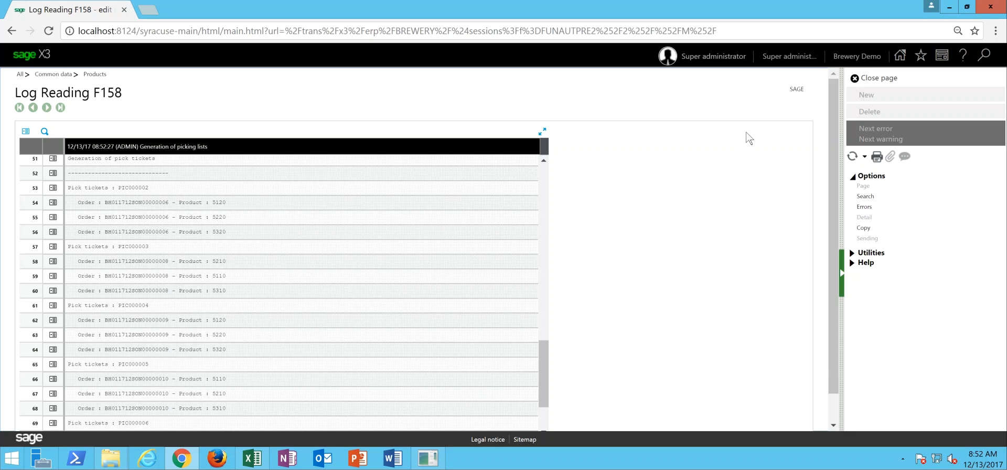
pyautogui.click(879, 79)
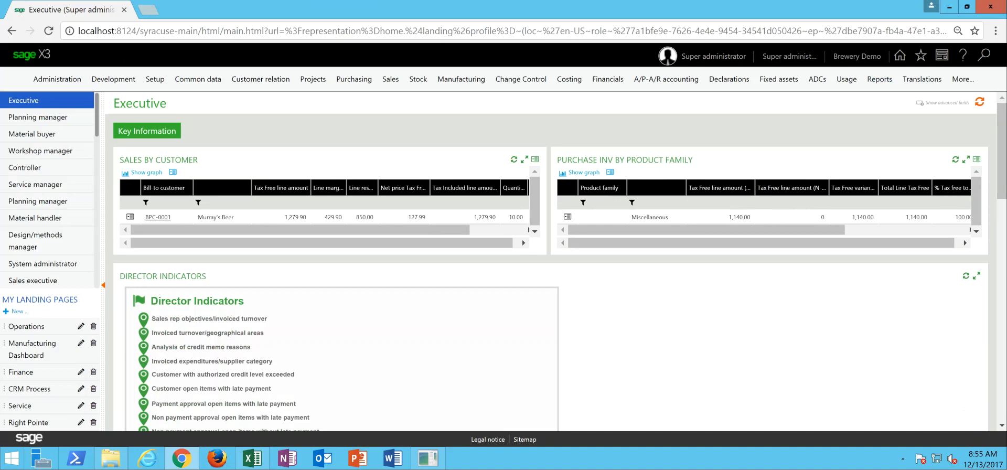
# - Open the shipment preparation plan and examine the pick ticket lines under Stock to be prepared
pyautogui.click(391, 83)
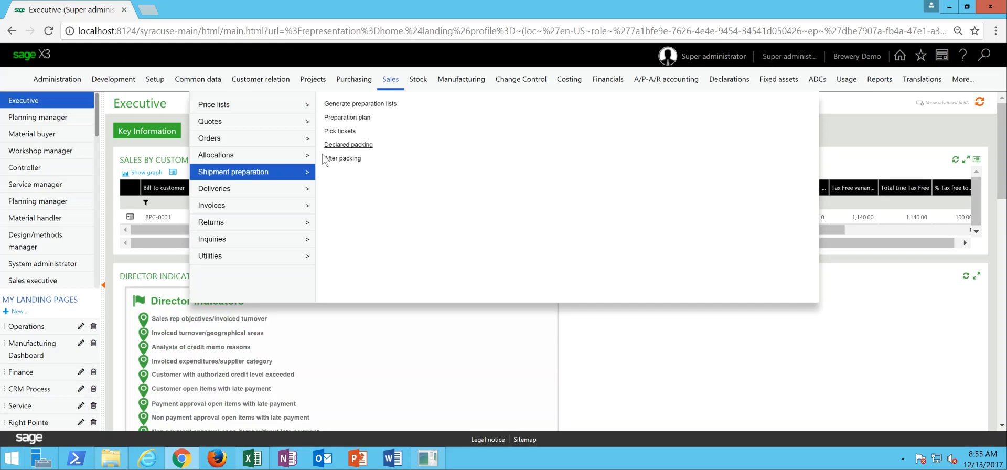
pyautogui.click(355, 118)
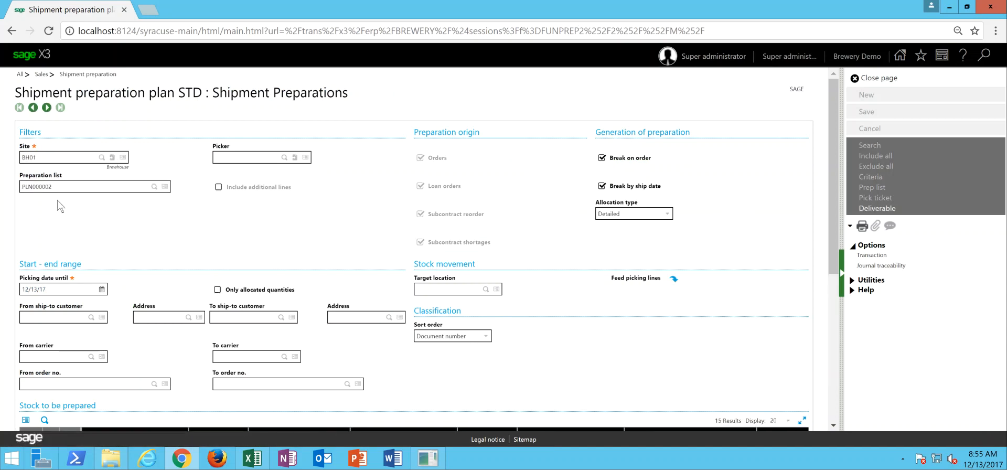
pyautogui.moveTo(832, 192); pyautogui.dragTo(838, 350)
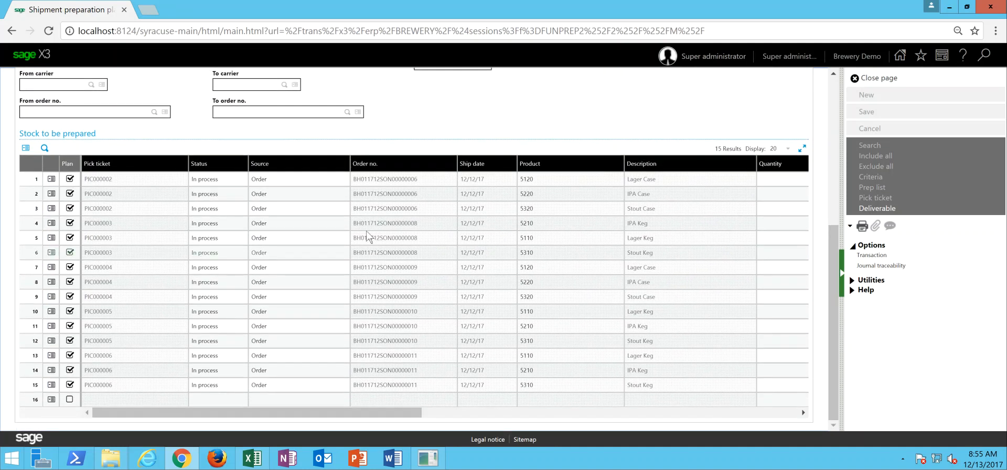
# - Print the preparation list report to preview for site BH01 and preparation list PLN000002
pyautogui.click(332, 214)
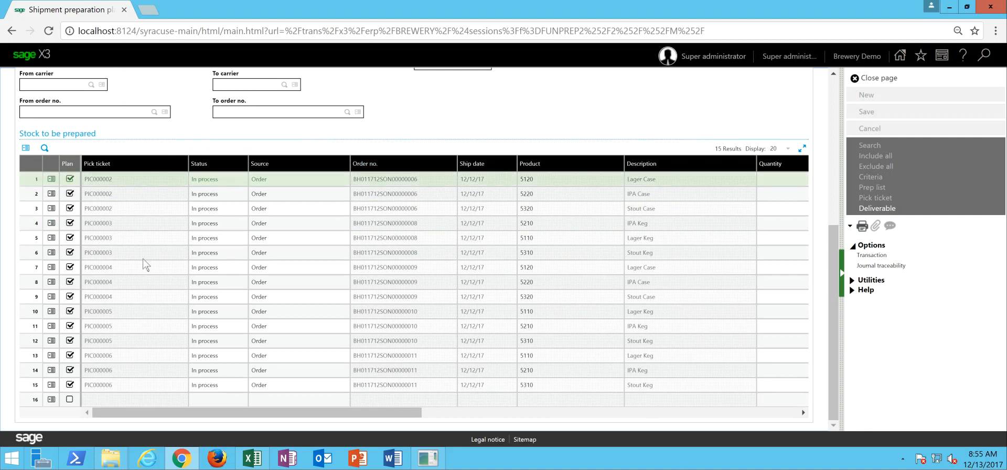
pyautogui.moveTo(162, 413); pyautogui.dragTo(37, 408)
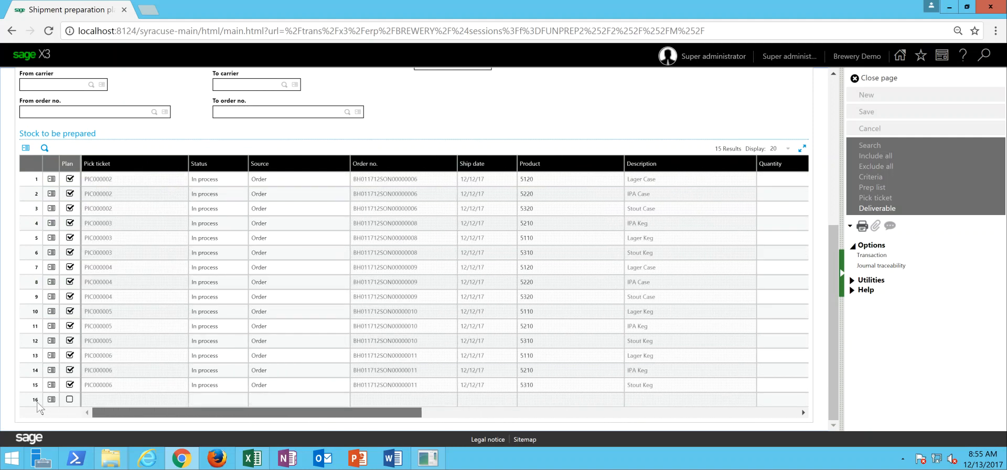
pyautogui.click(860, 227)
pyautogui.click(796, 241)
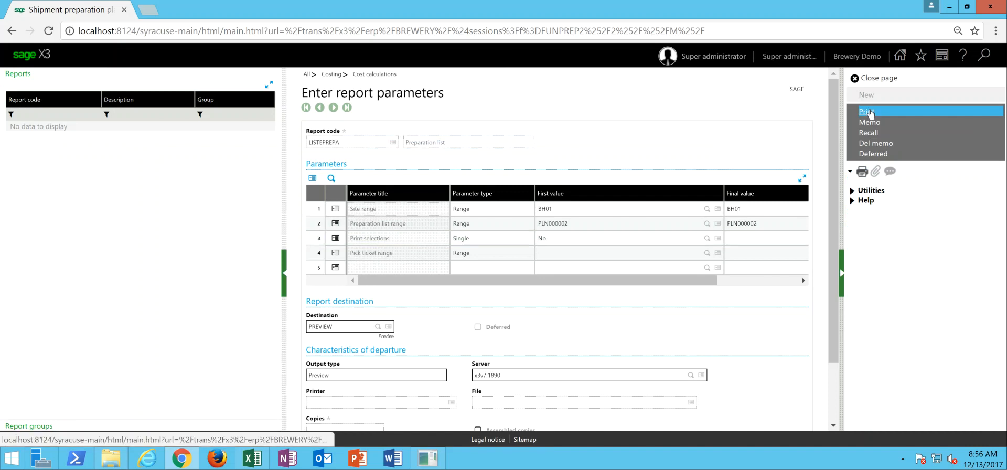
pyautogui.click(867, 111)
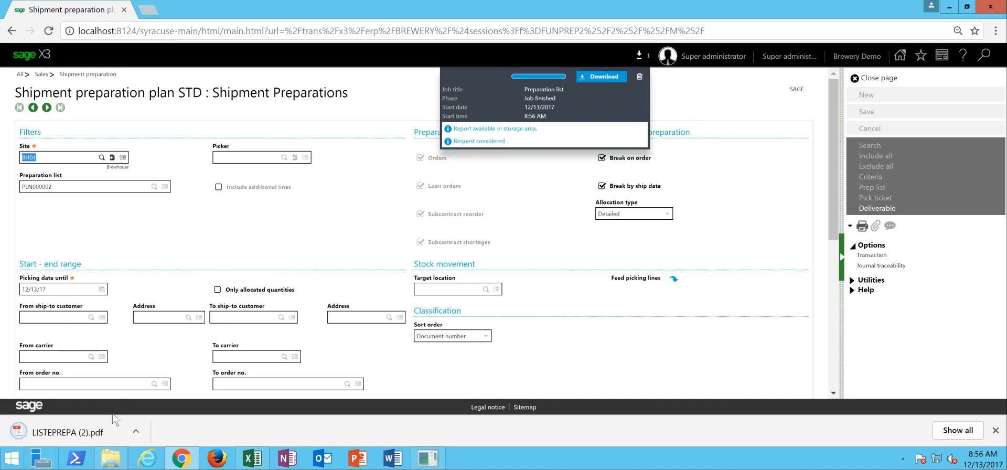
# - Review the printed preparation list PDF, close it, dismiss the finished print job and leave the shipment preparation plan
pyautogui.click(105, 432)
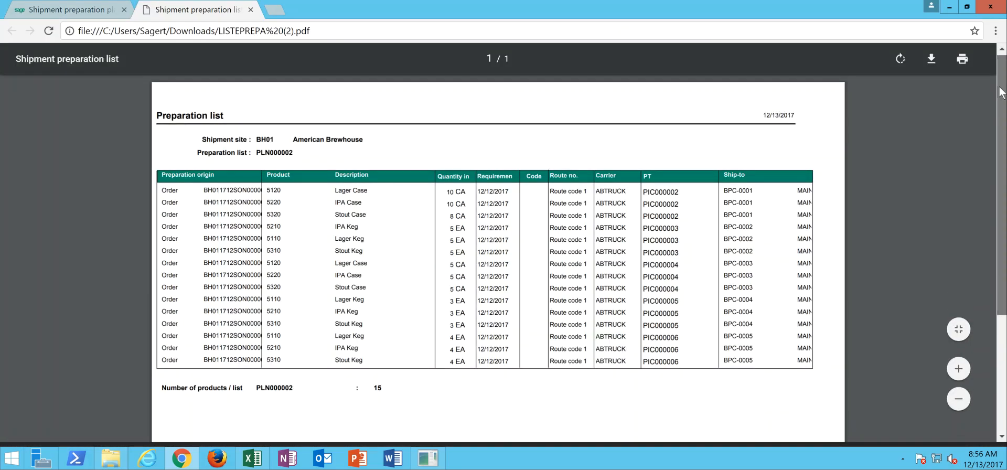
pyautogui.moveTo(1003, 100); pyautogui.dragTo(1003, 112)
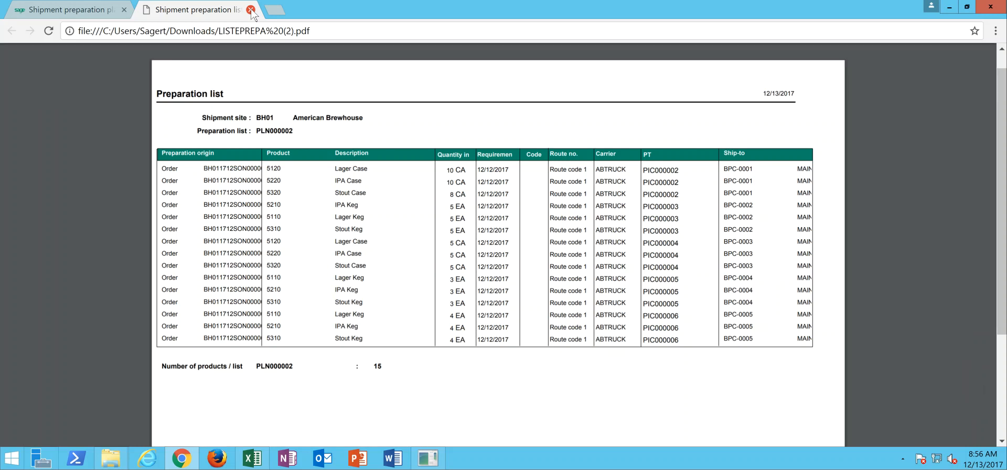
pyautogui.click(251, 9)
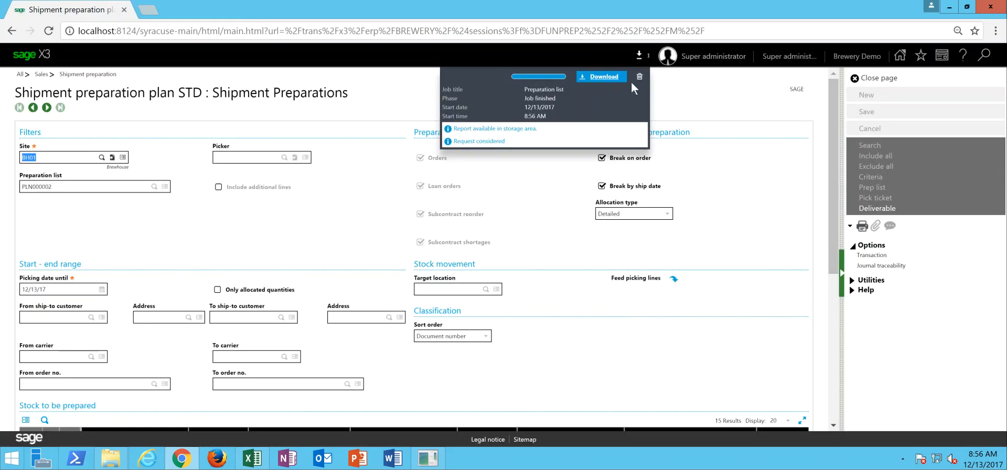
pyautogui.click(640, 77)
pyautogui.click(886, 78)
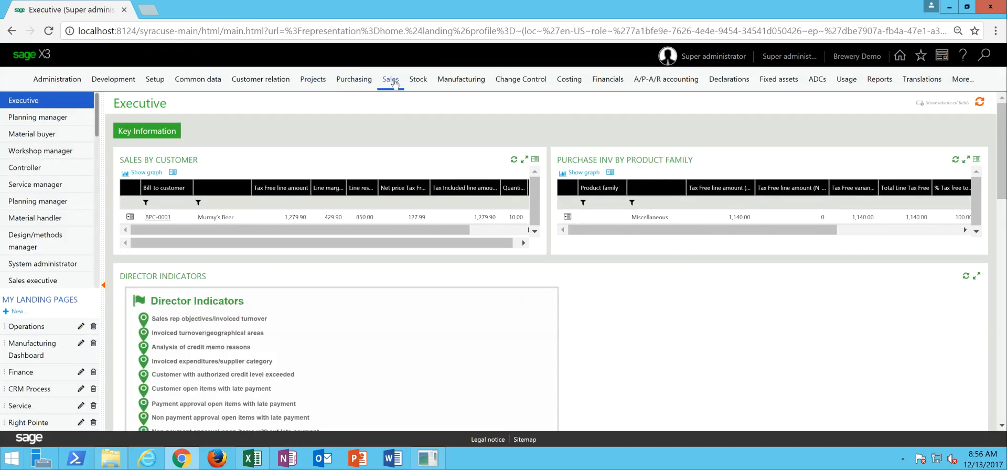
# - Open the sales pick tickets and call up the record print parameters for pick ticket PIC000002
pyautogui.click(394, 79)
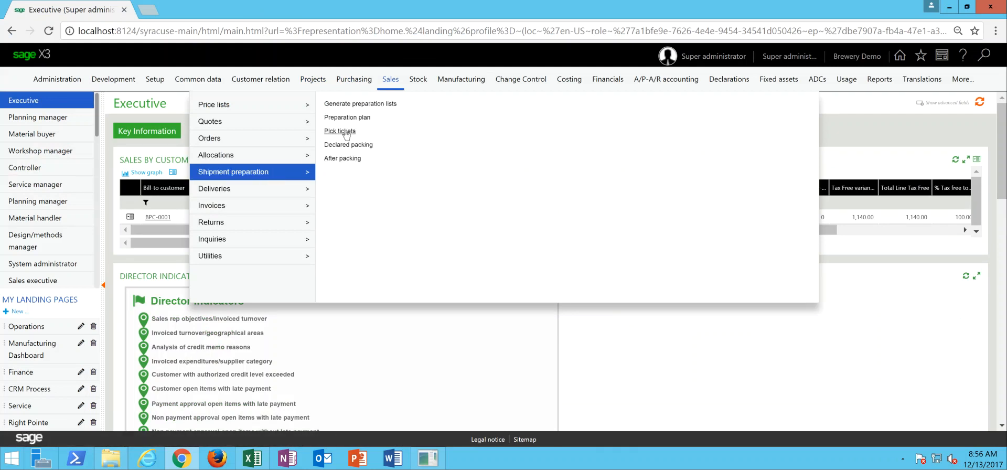
pyautogui.click(345, 131)
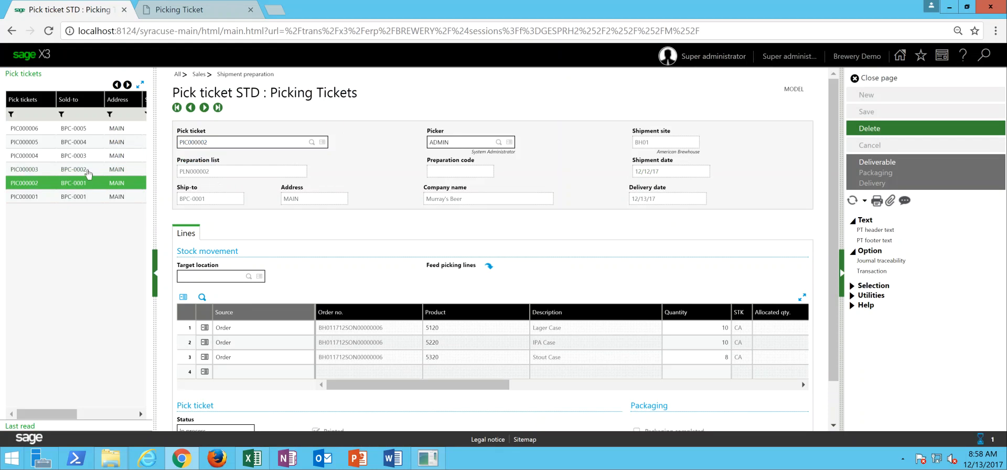
pyautogui.click(88, 174)
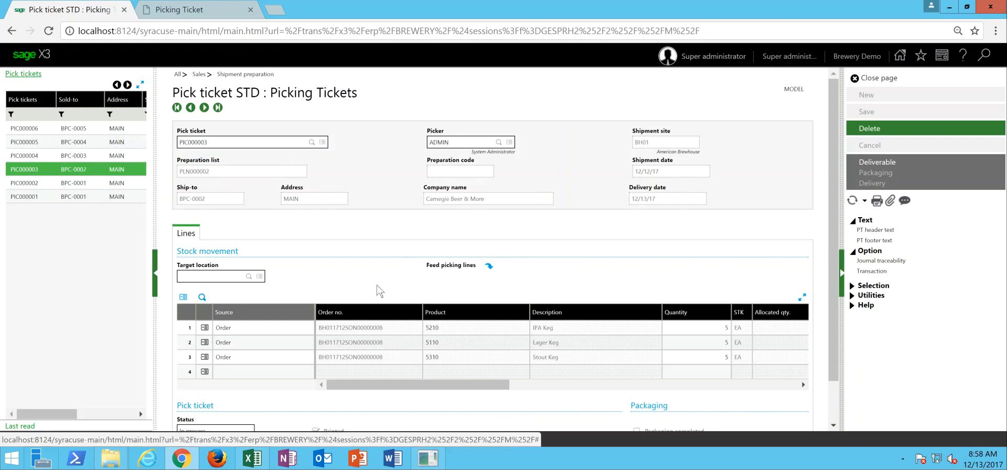
pyautogui.click(116, 183)
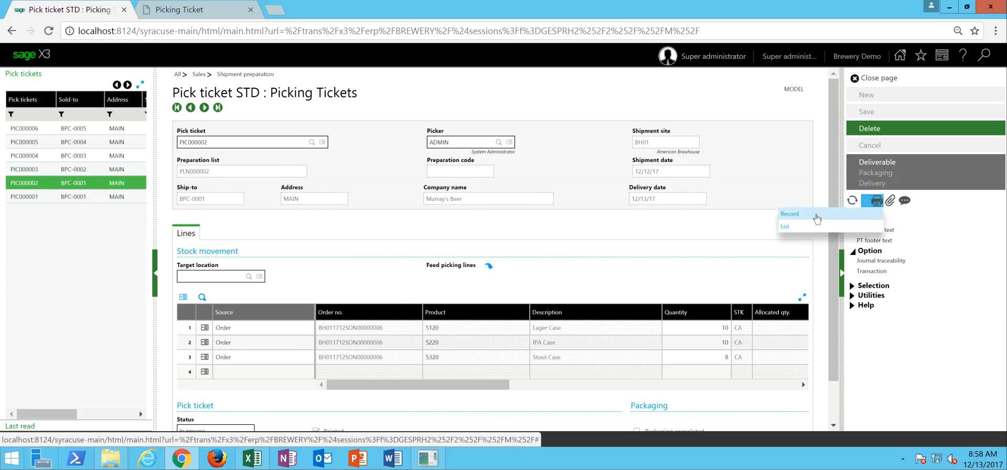
pyautogui.click(816, 218)
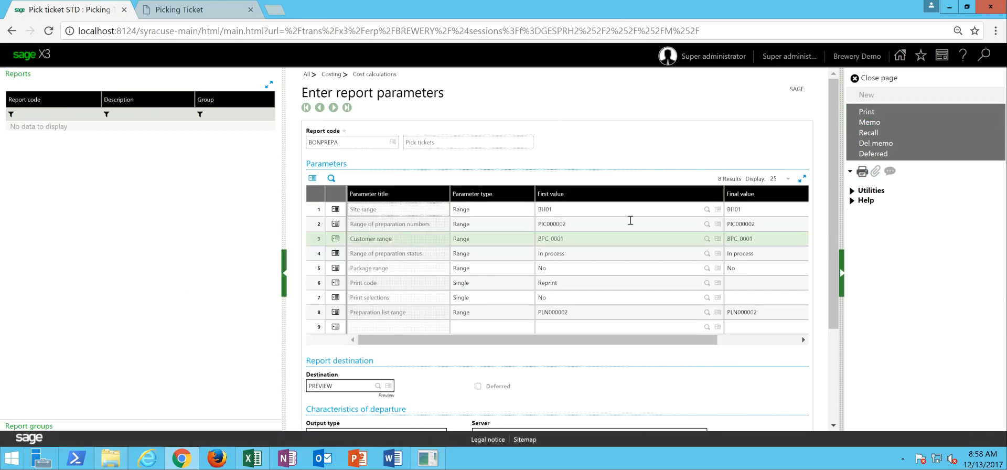
# - Clear the first and final values of the preparation number and customer ranges in the pick tickets report parameters
pyautogui.click(595, 224)
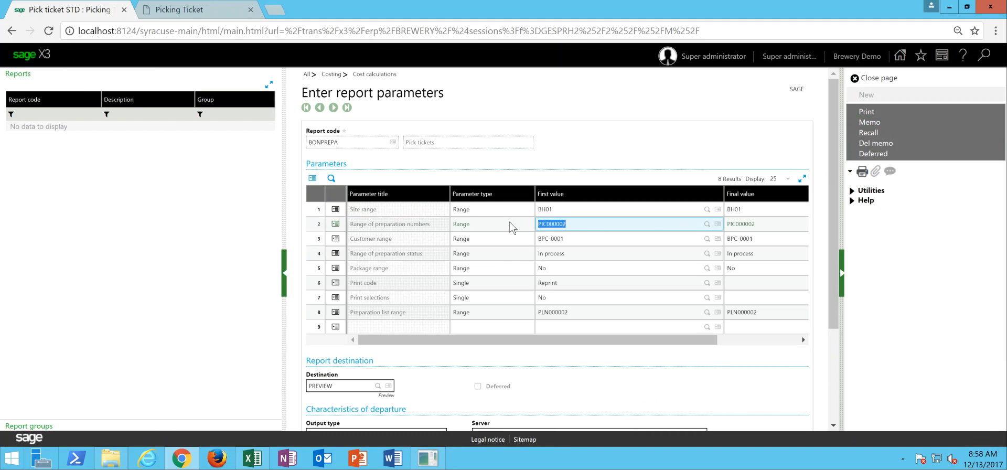
pyautogui.press('BackSpace')
pyautogui.press('Tab')
pyautogui.press('BackSpace')
pyautogui.press('Tab')
pyautogui.press('BackSpace')
pyautogui.press('Tab')
pyautogui.press('BackSpace')
pyautogui.press('Tab')
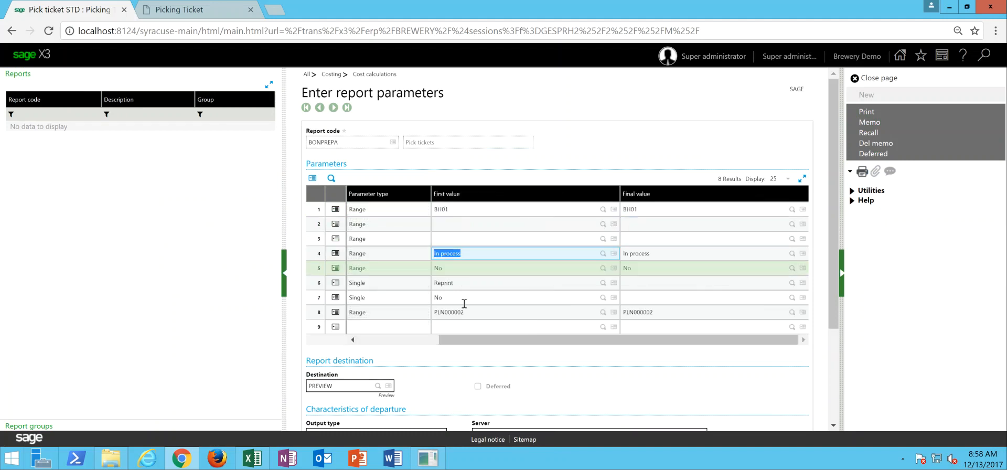
pyautogui.click(425, 342)
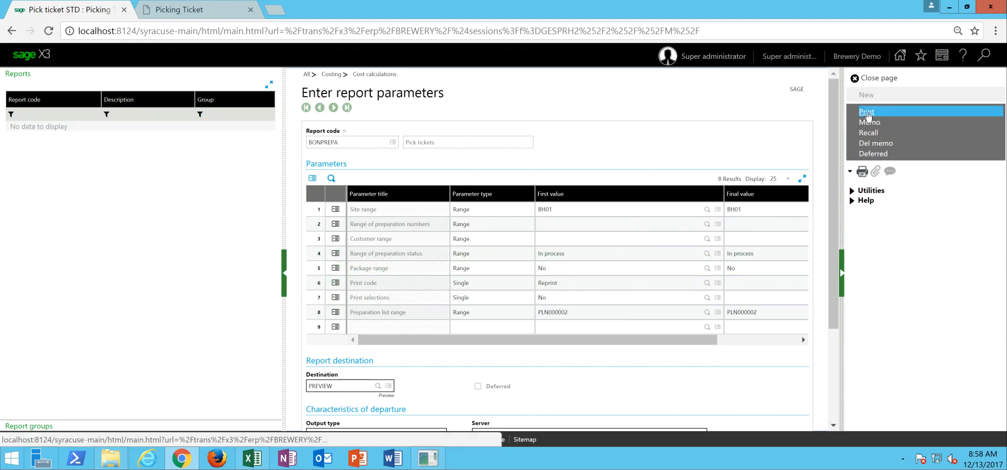
# - Review the picking tickets in the Picking Ticket PDF and close the report parameters
pyautogui.click(166, 11)
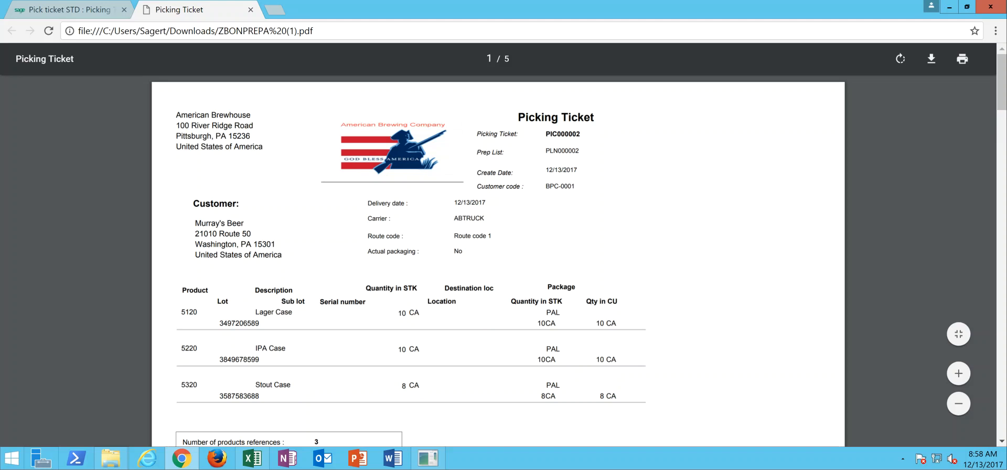
pyautogui.moveTo(1002, 108); pyautogui.dragTo(1002, 183)
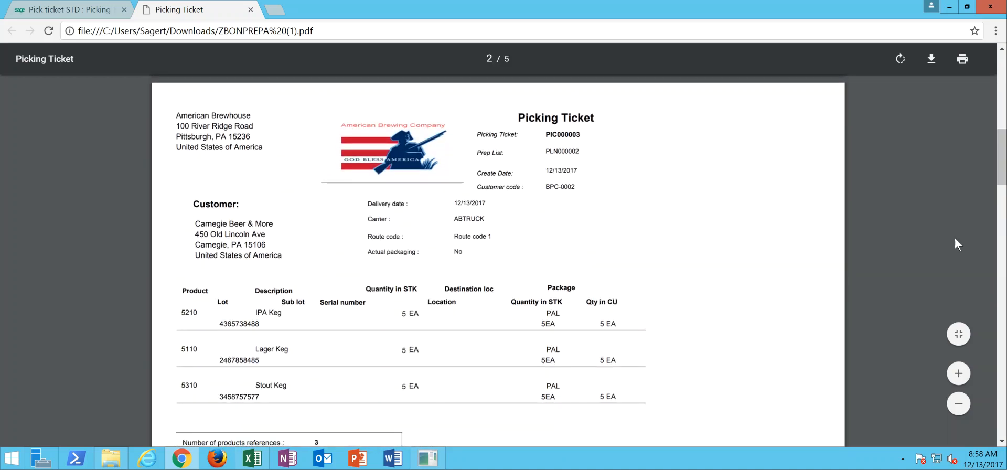
pyautogui.moveTo(1002, 153); pyautogui.dragTo(998, 17)
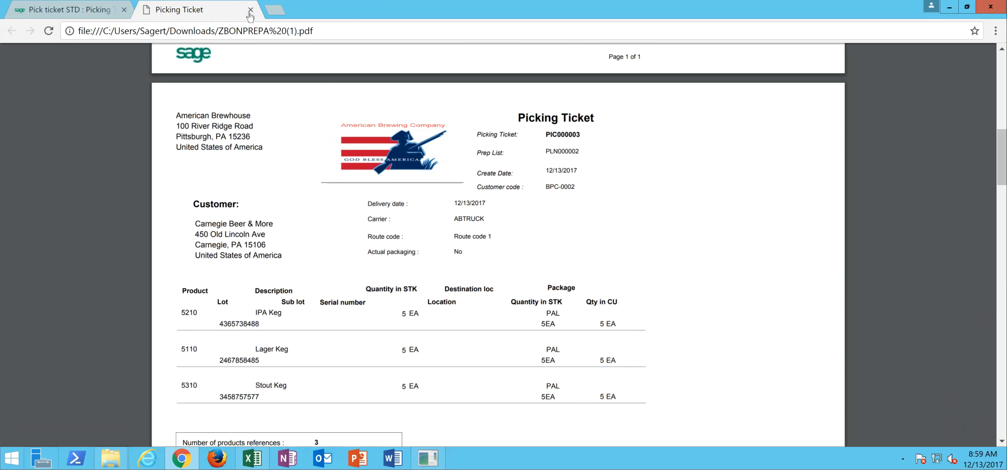
pyautogui.click(81, 16)
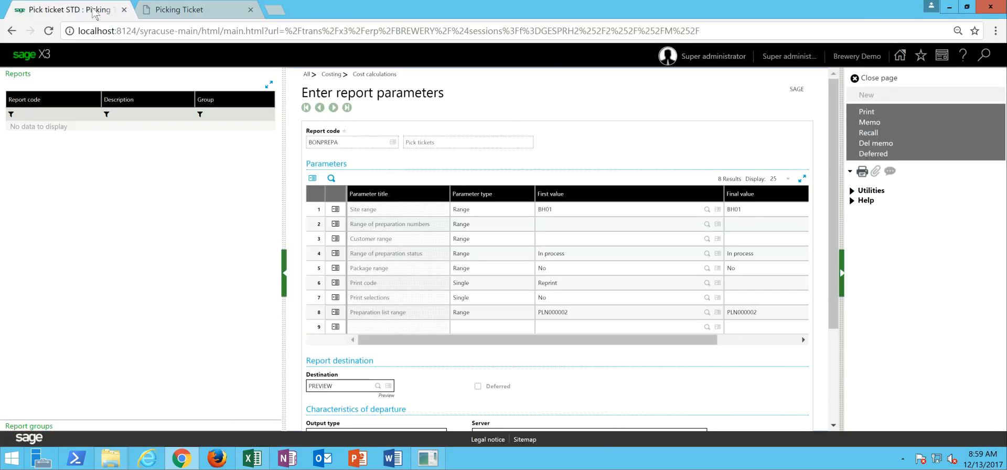
pyautogui.click(877, 78)
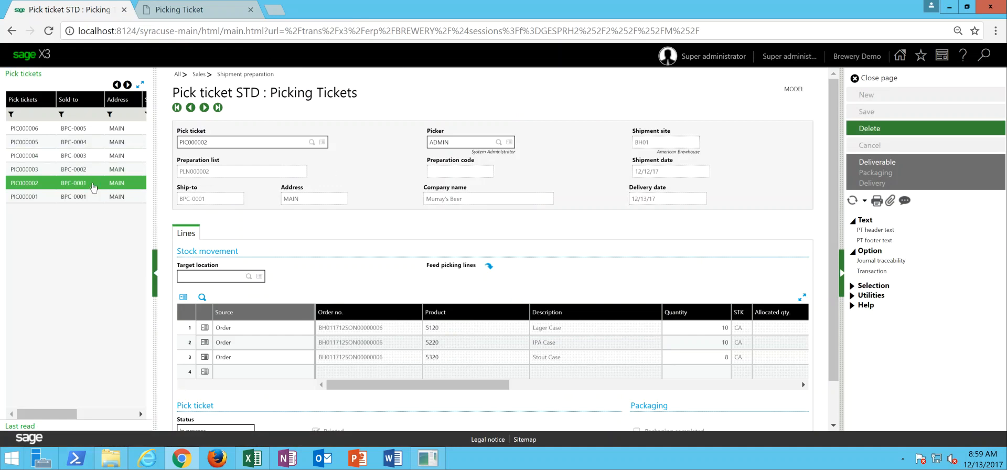
# - Mark pick tickets PIC000002 through PIC000006 as deliverable and close the pick tickets page
pyautogui.click(102, 186)
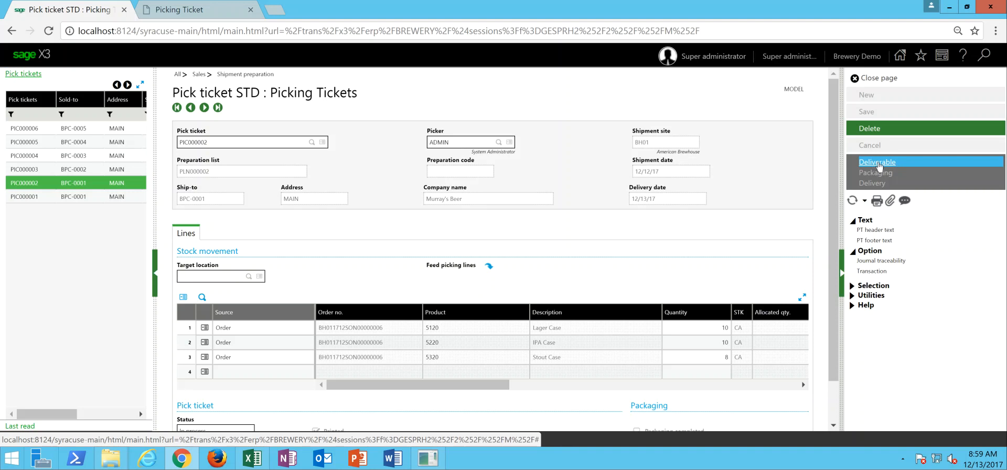
pyautogui.click(877, 162)
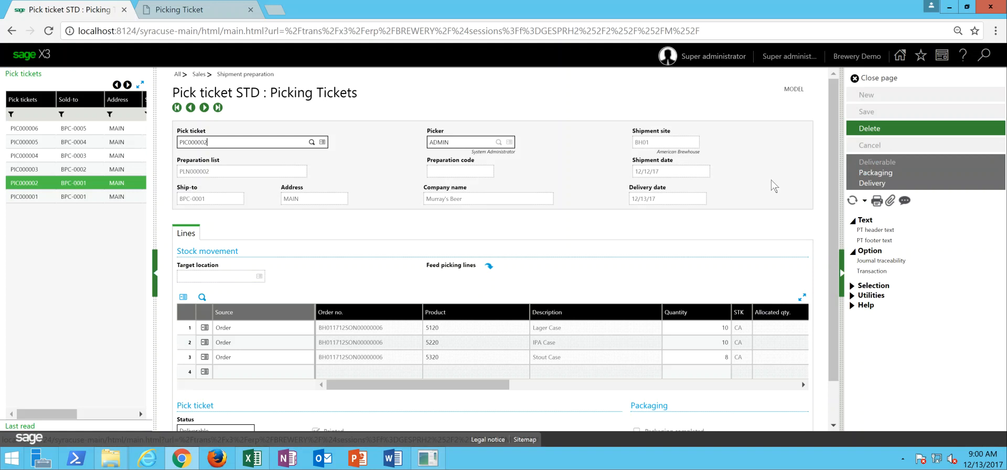
pyautogui.click(90, 172)
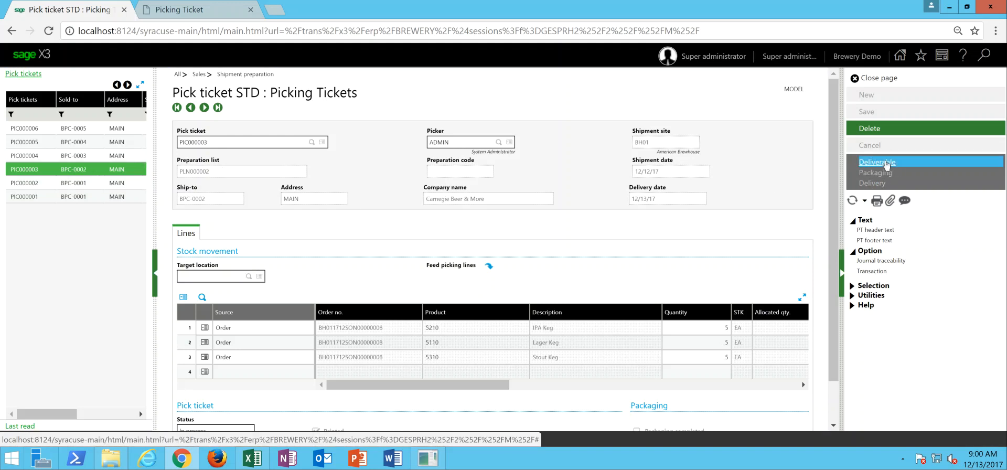
pyautogui.click(886, 163)
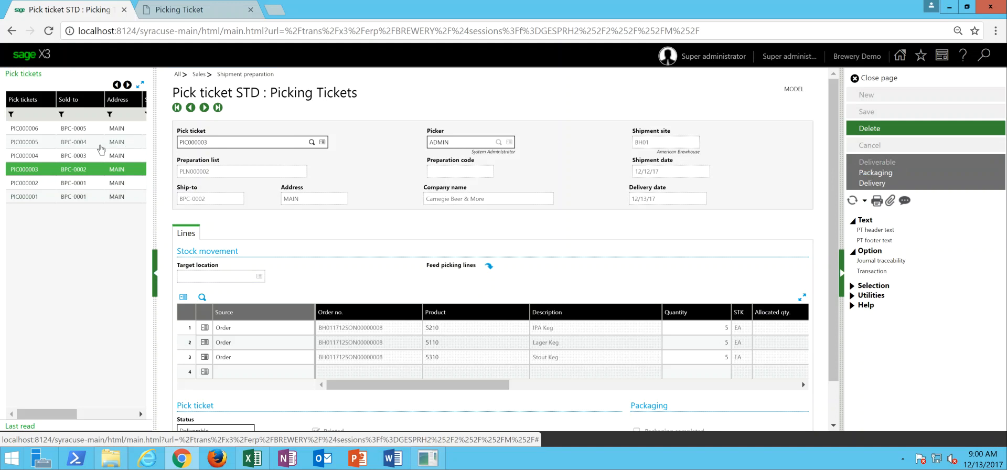
pyautogui.click(73, 160)
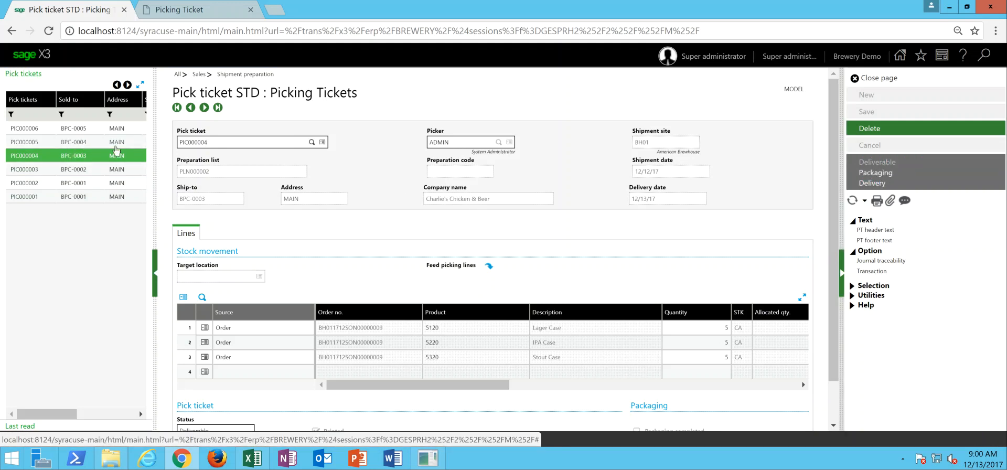
pyautogui.click(77, 144)
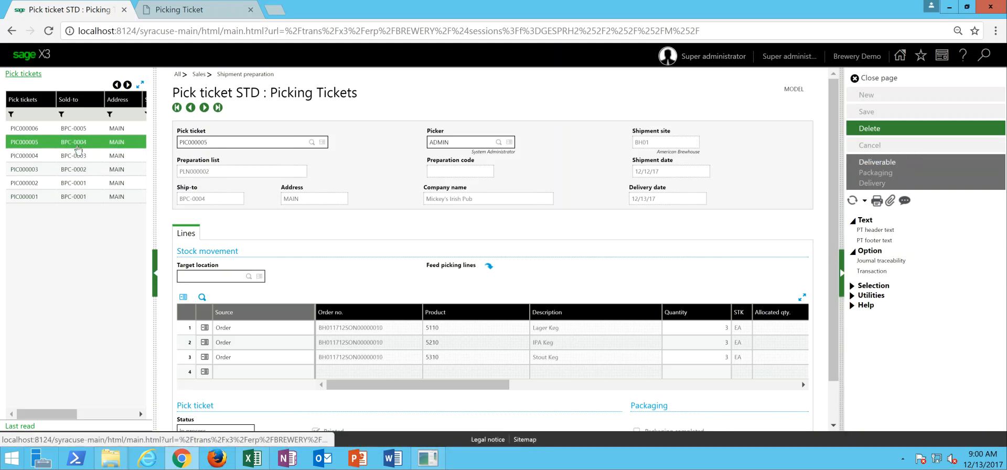
pyautogui.click(874, 163)
pyautogui.click(65, 130)
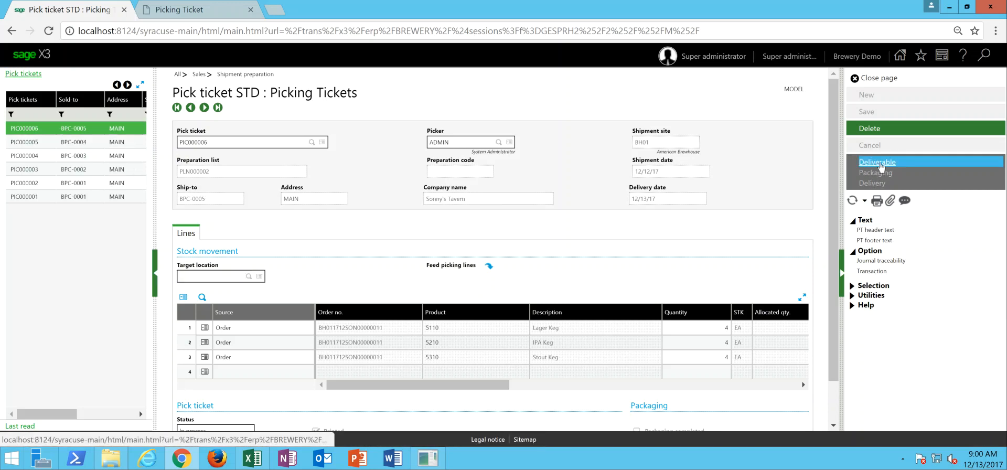
pyautogui.click(877, 162)
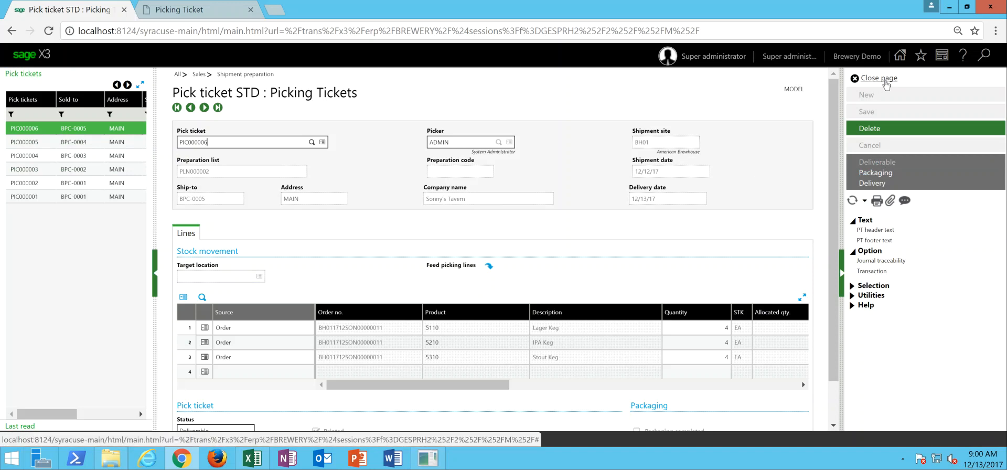
pyautogui.click(886, 83)
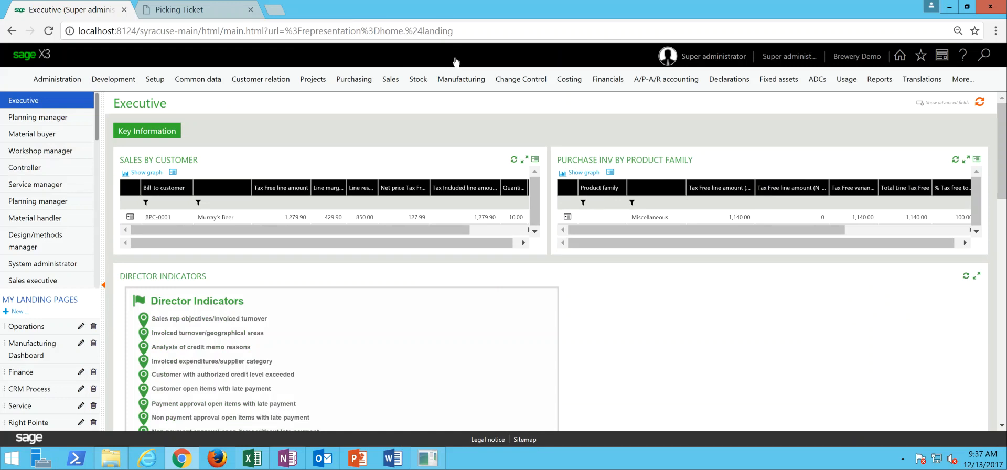
# - Open pick ticket deliveries, set the orders' delivery type to SDH, and exclude loan orders and subcontract requirements
pyautogui.click(391, 83)
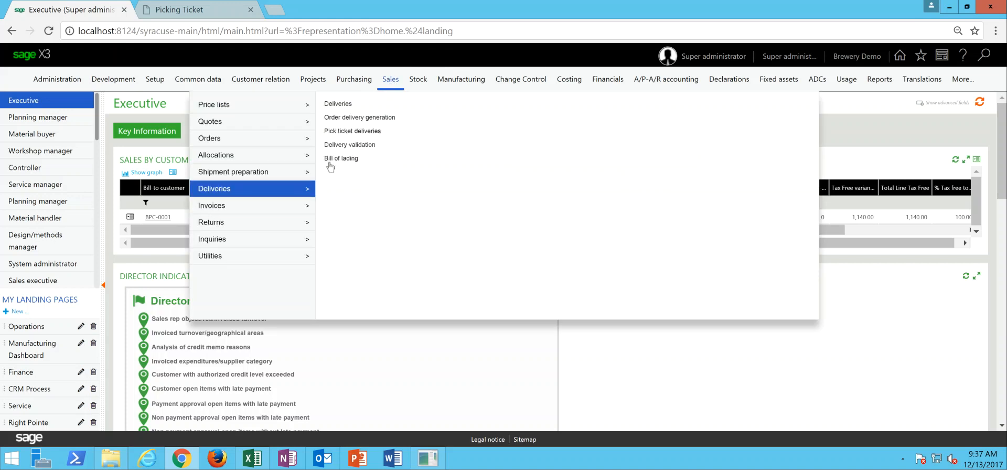
pyautogui.click(342, 132)
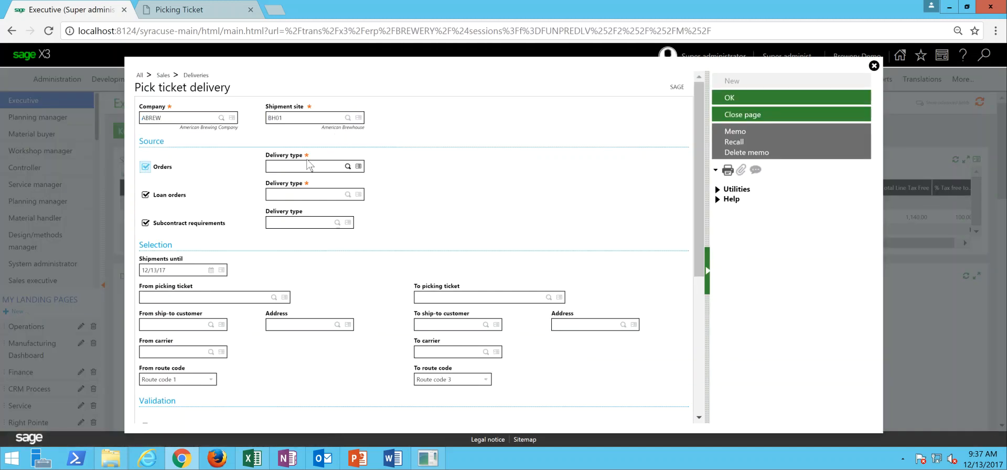
pyautogui.click(309, 166)
pyautogui.write('SDH')
pyautogui.press('Tab')
pyautogui.click(145, 195)
pyautogui.click(146, 224)
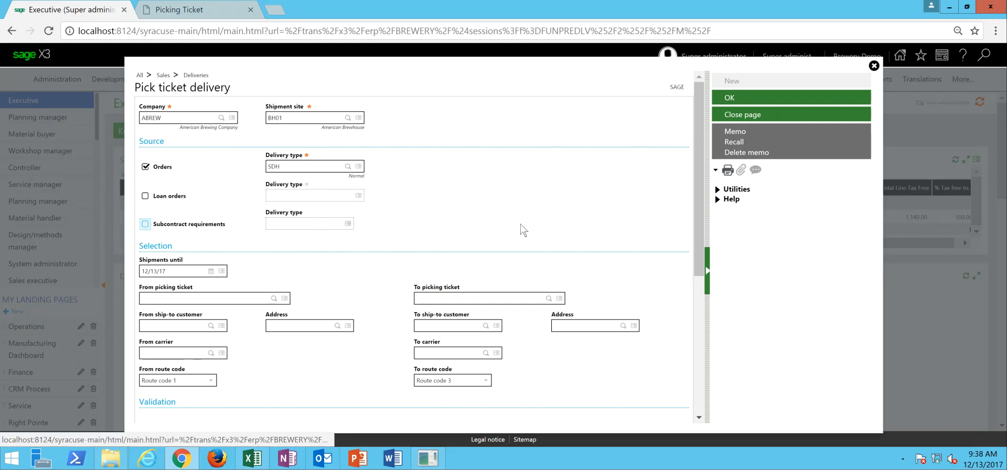
# - Generate the pick ticket deliveries with delivery note printing left off, and review and close the resulting log
pyautogui.moveTo(696, 177); pyautogui.dragTo(698, 235)
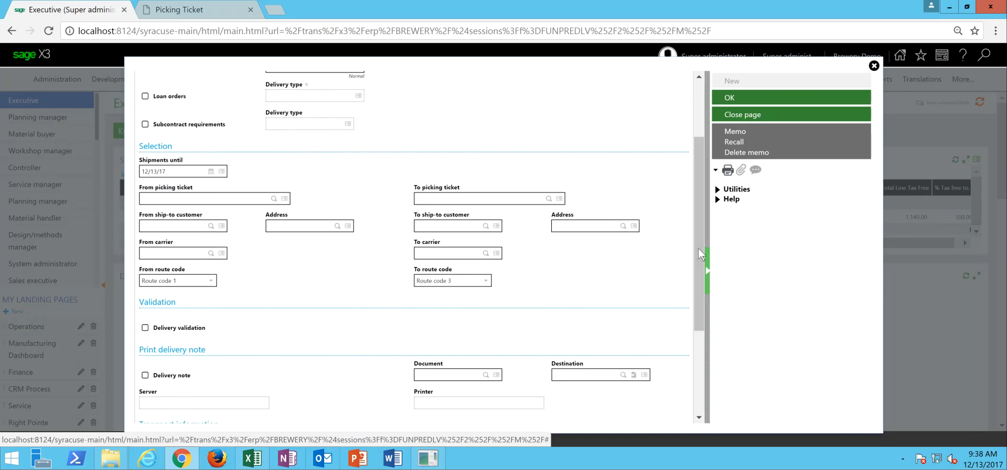
pyautogui.moveTo(700, 271); pyautogui.dragTo(701, 332)
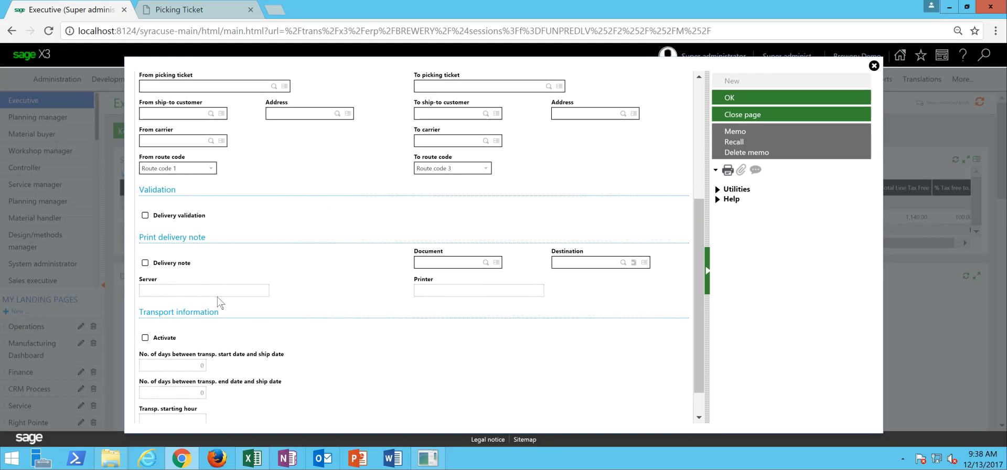
pyautogui.click(145, 263)
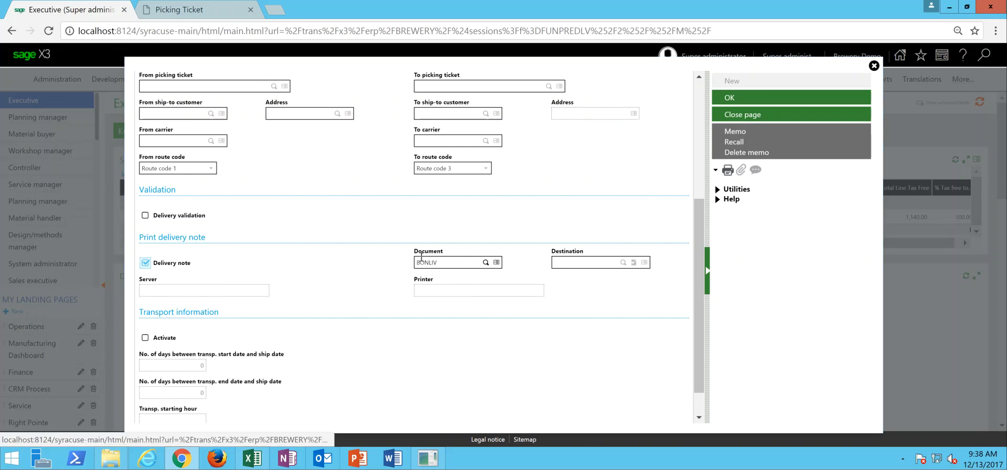
pyautogui.click(146, 264)
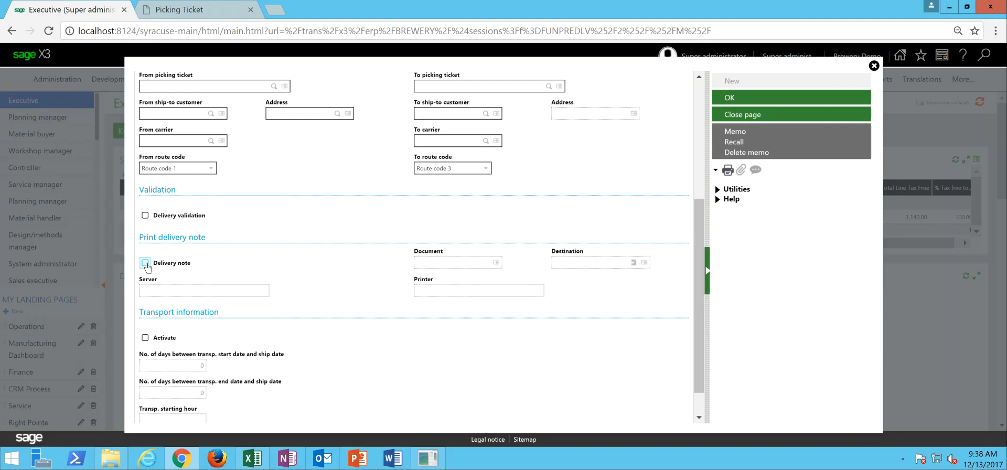
pyautogui.click(733, 100)
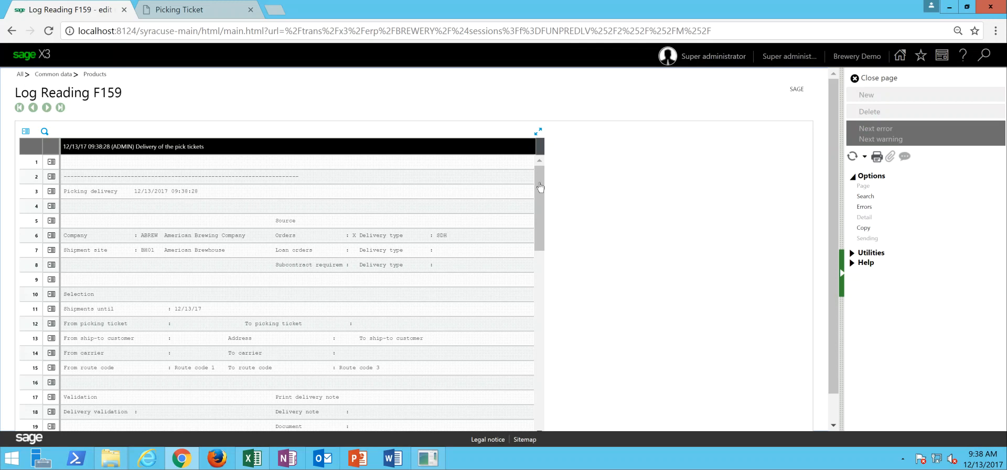
pyautogui.moveTo(539, 183); pyautogui.dragTo(557, 314)
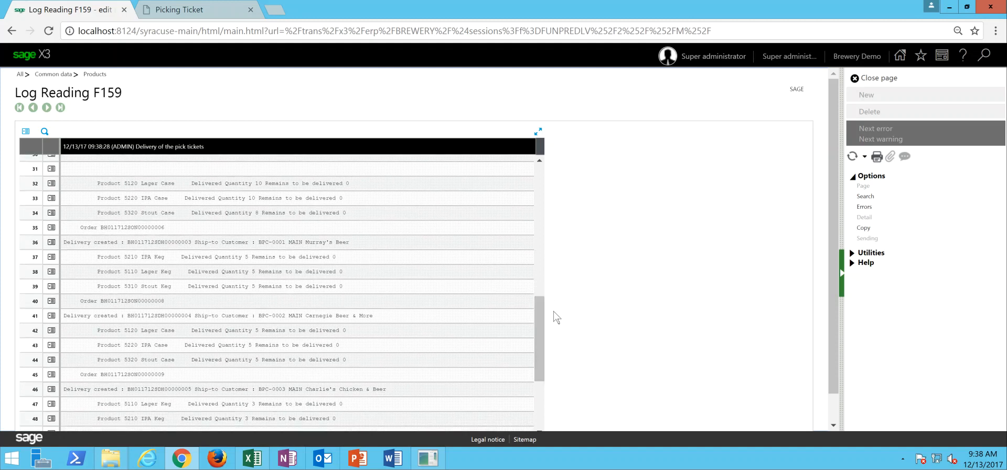
pyautogui.click(893, 81)
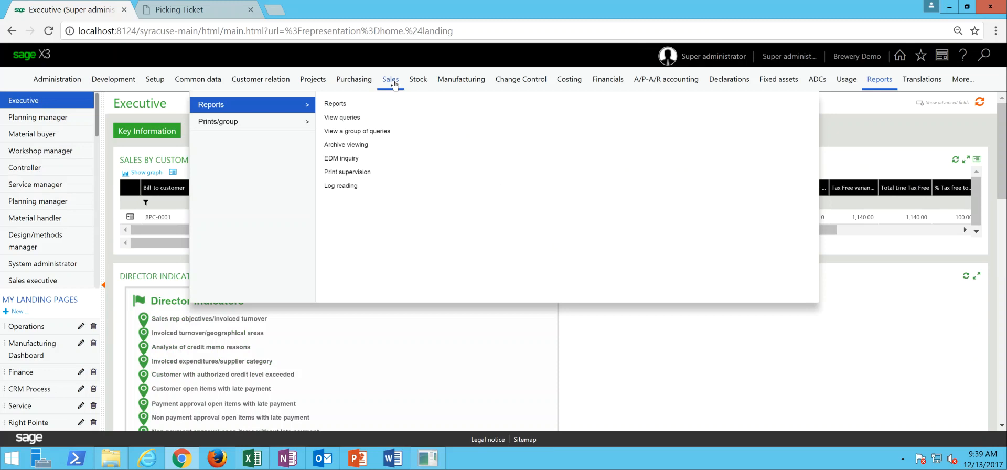
# - Open the sales deliveries, examine the header and product lines of the Sonny's Tavern delivery, and close the page
pyautogui.moveTo(395, 85)
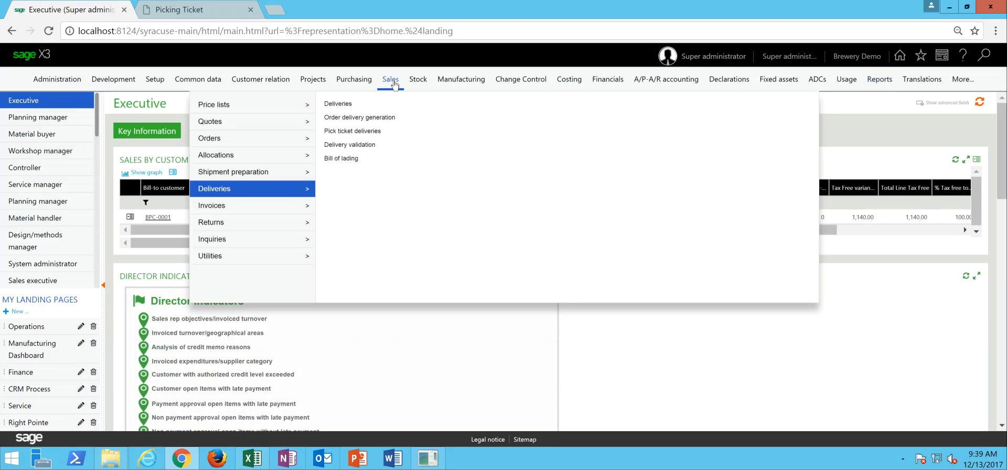
pyautogui.click(340, 104)
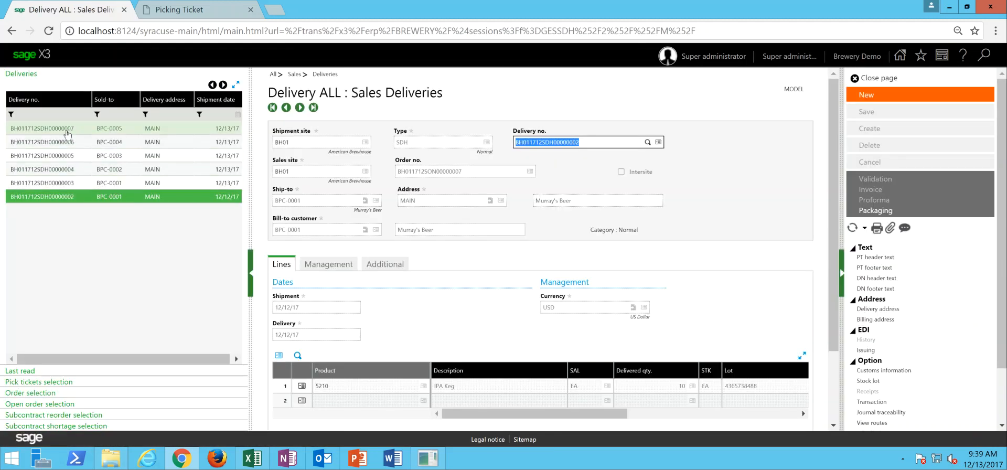
pyautogui.click(66, 131)
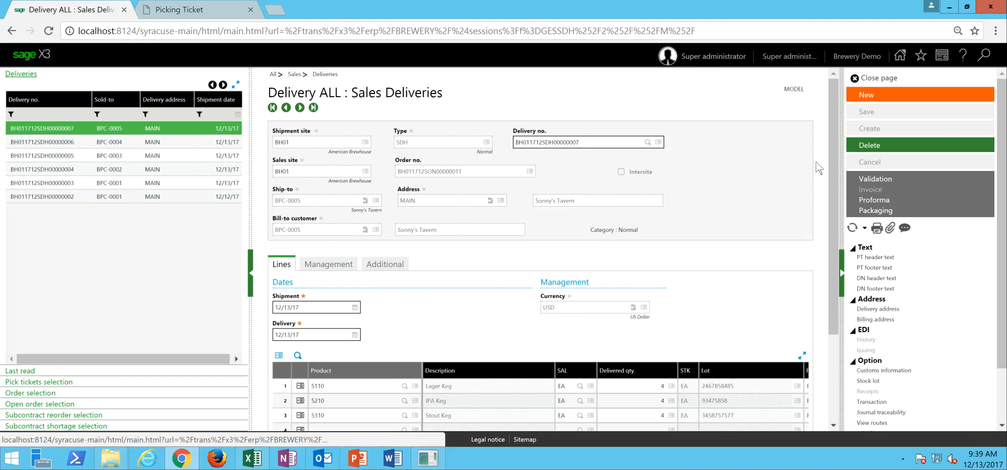
pyautogui.scroll(-1, 834, 164)
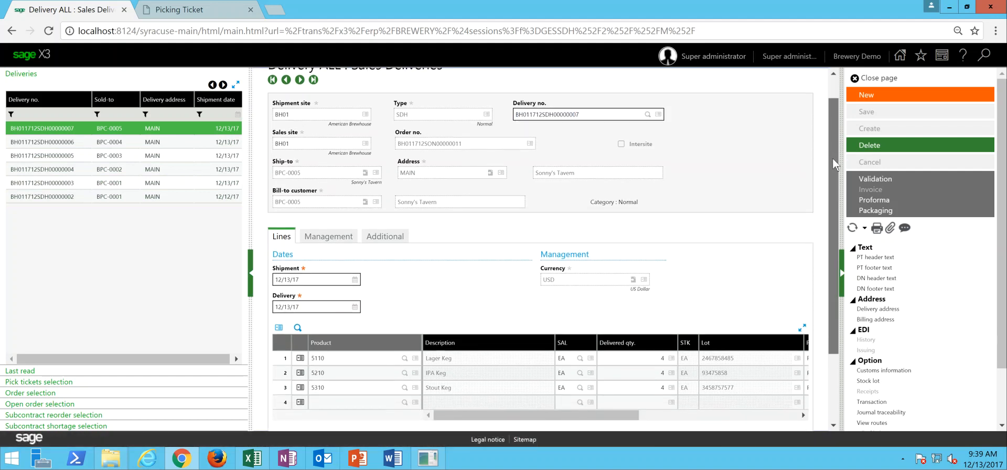
pyautogui.scroll(-1, 475, 275)
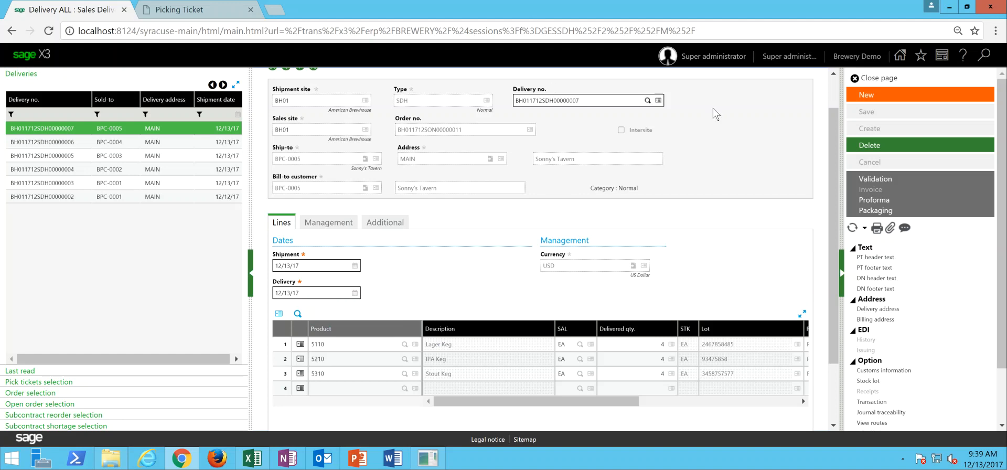
pyautogui.scroll(1, 771, 116)
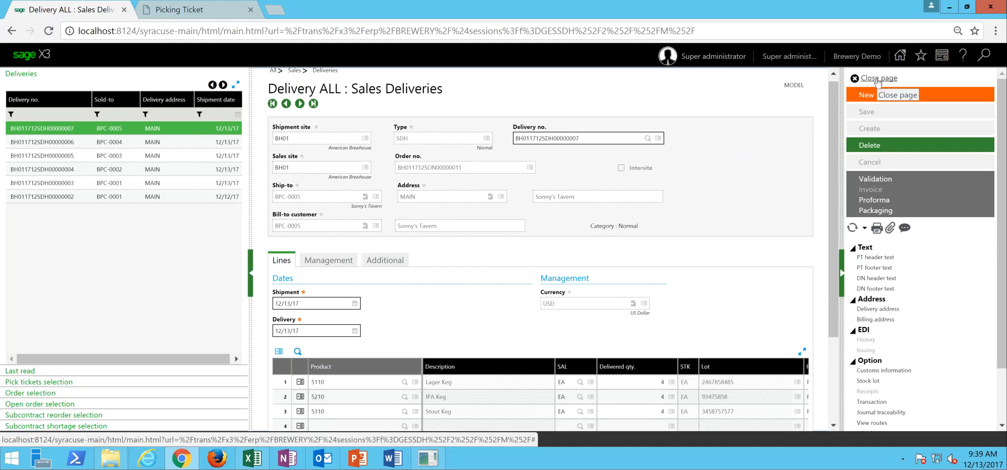
pyautogui.click(877, 79)
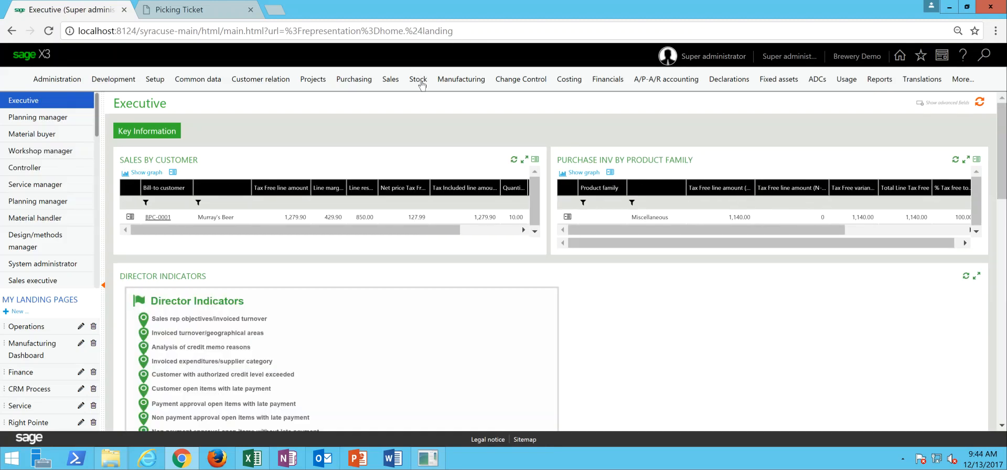
# - Open declared packing and select the unvalidated deliveries of site BH01 for packing
pyautogui.click(421, 83)
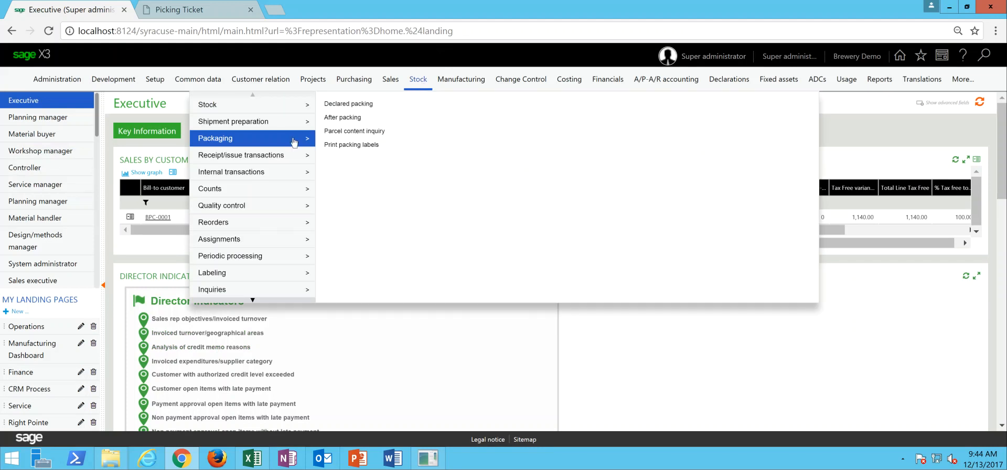
pyautogui.click(350, 104)
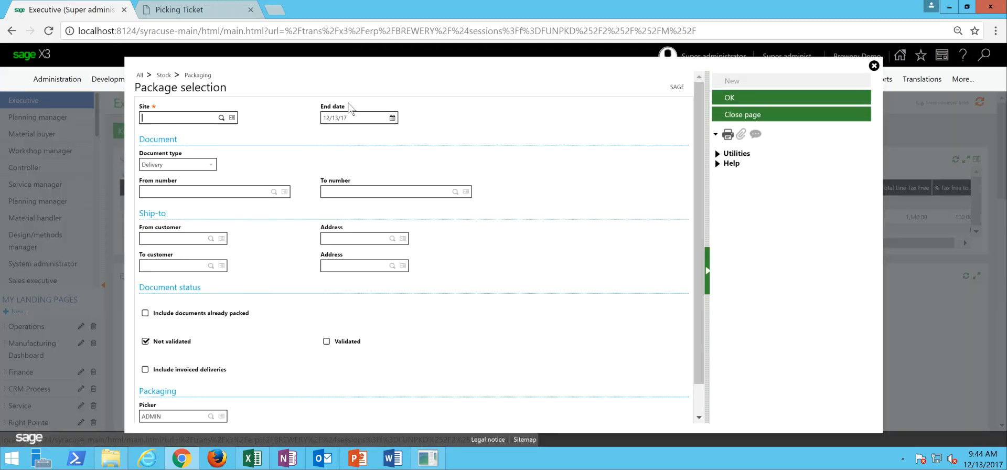
pyautogui.write('BH01')
pyautogui.press('Tab')
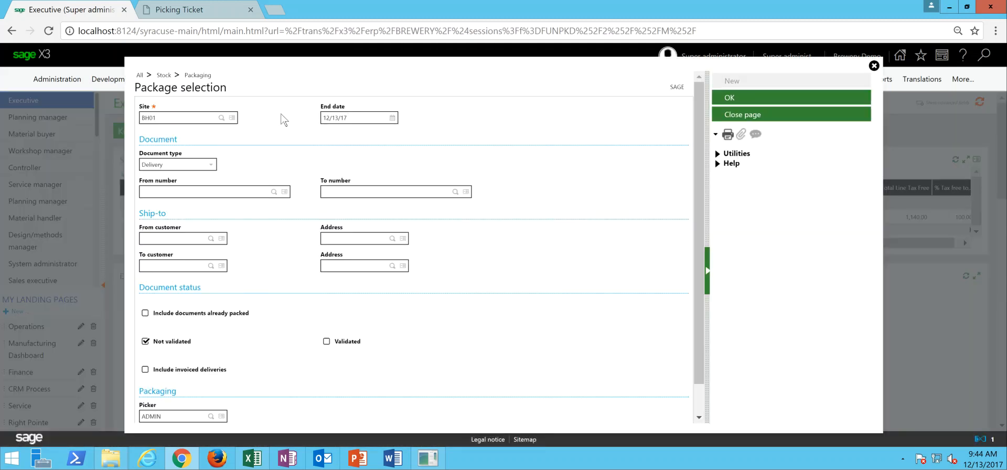
pyautogui.click(741, 98)
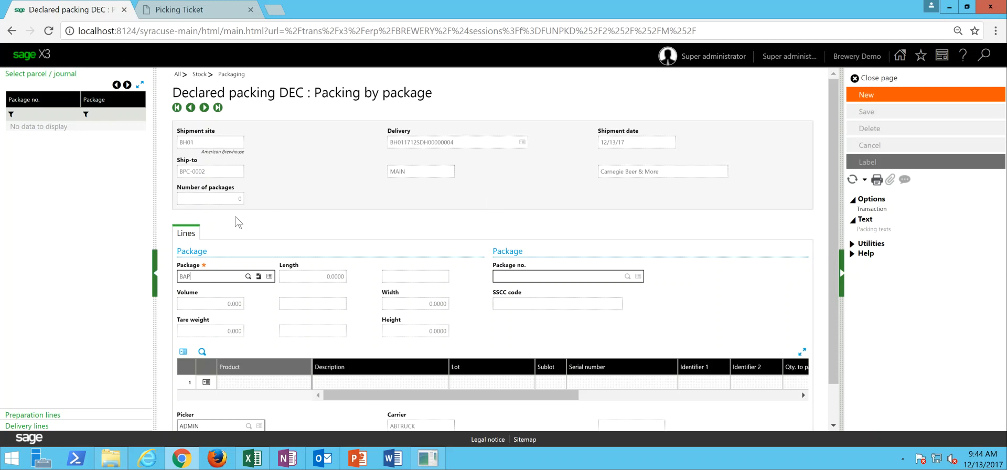
# - Pack the IPA Keg and Lager Keg lines of the Carnegie Beer & More delivery in a PAL package and save it
pyautogui.write('PAL')
pyautogui.press('Tab')
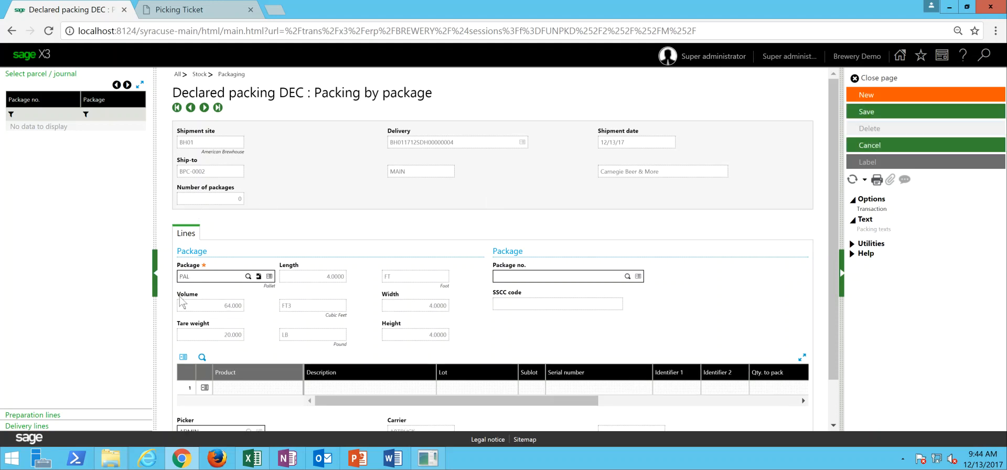
pyautogui.click(48, 426)
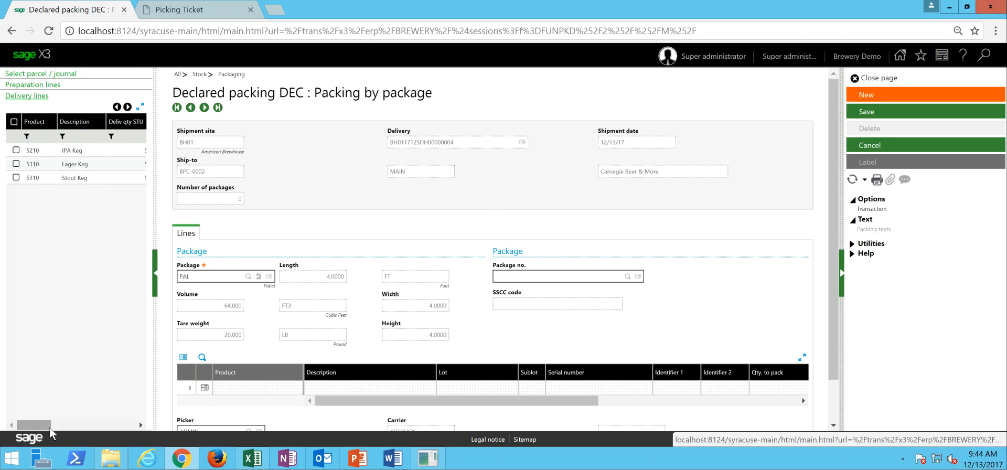
pyautogui.moveTo(156, 173); pyautogui.dragTo(231, 173)
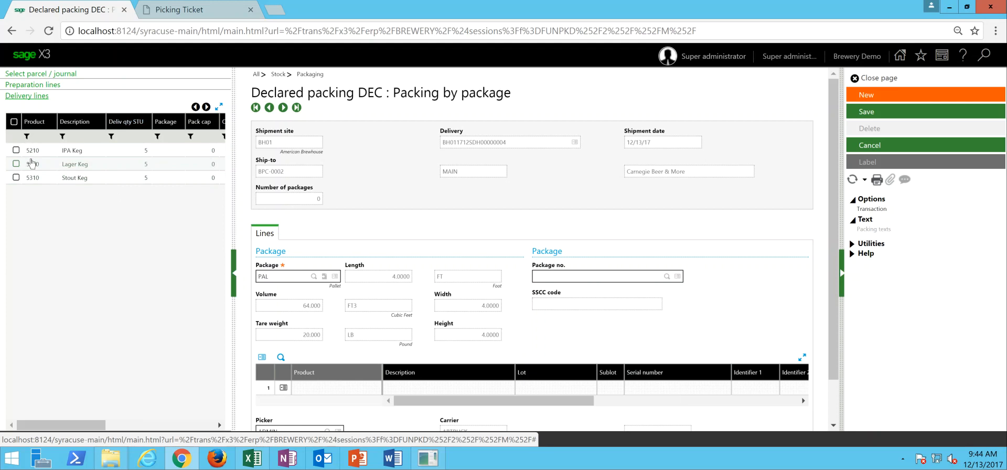
pyautogui.click(17, 151)
pyautogui.click(18, 165)
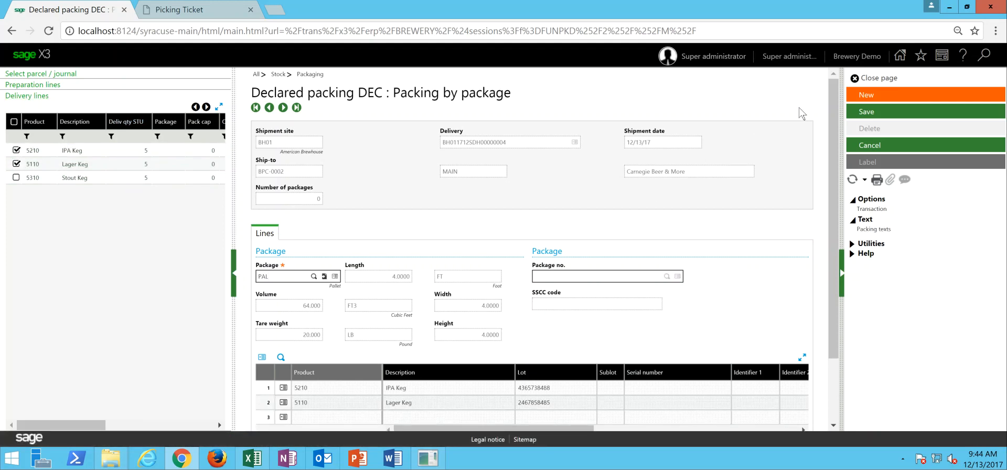
pyautogui.click(870, 114)
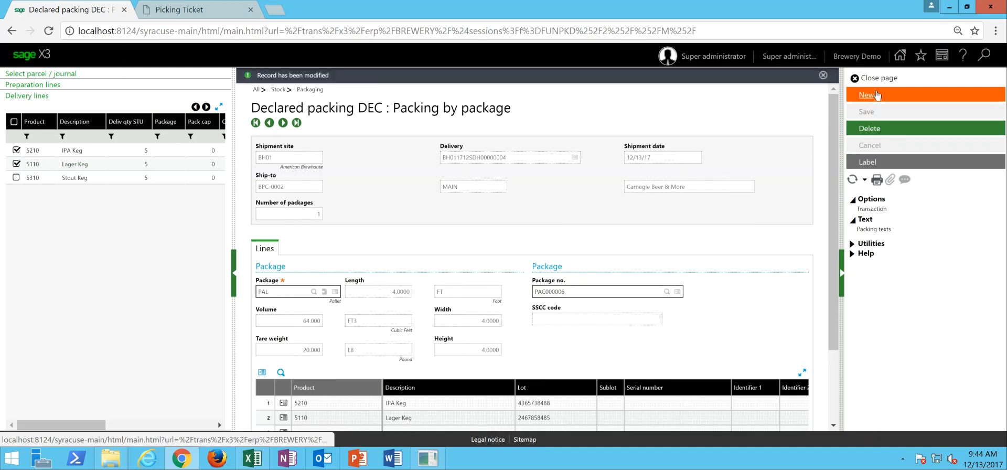
# - Create a second PAL package for the Carnegie Beer & More delivery containing the Stout Keg line and save it
pyautogui.click(877, 94)
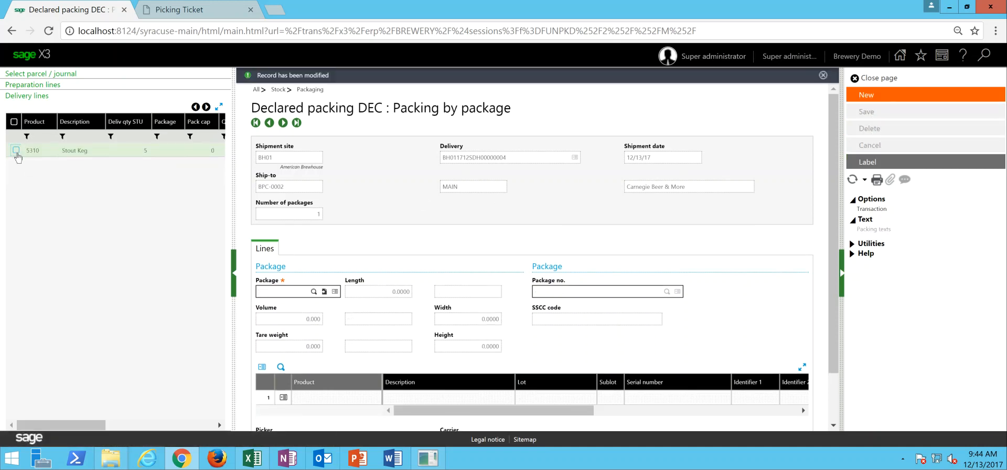
pyautogui.click(17, 151)
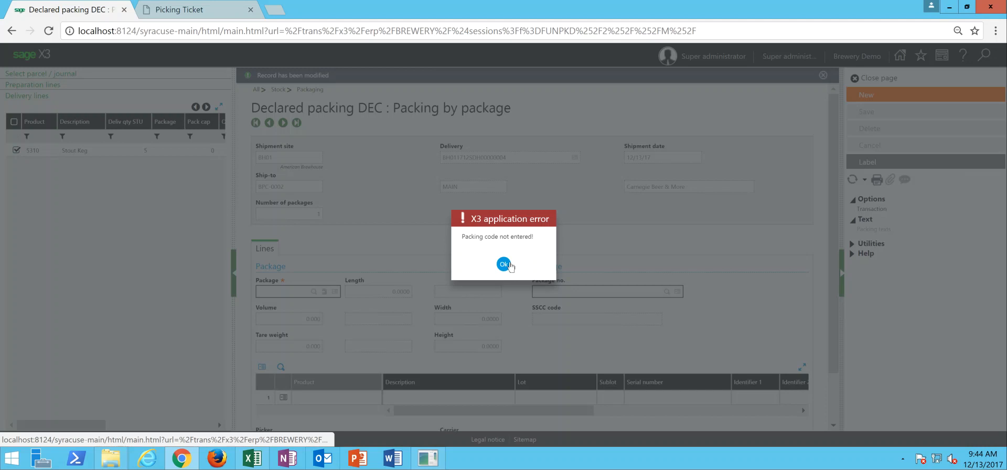
pyautogui.click(509, 265)
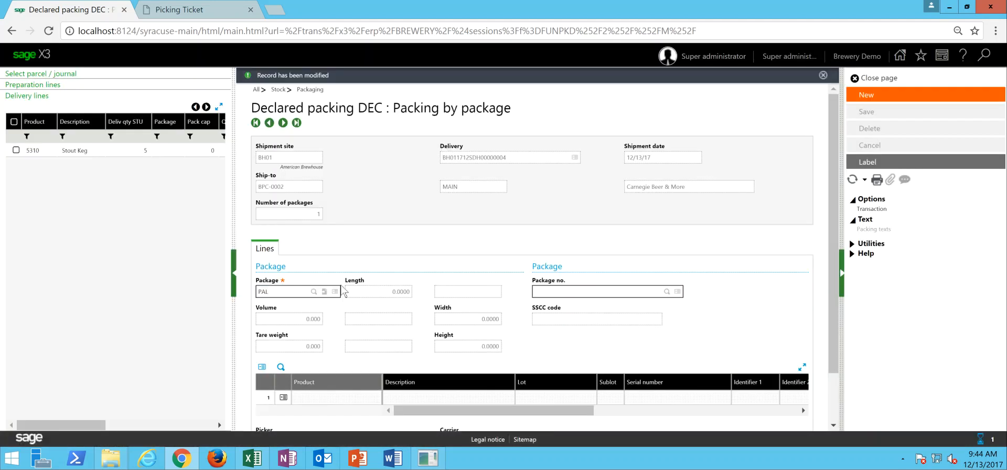
pyautogui.write('PAL')
pyautogui.press('Tab')
pyautogui.click(16, 150)
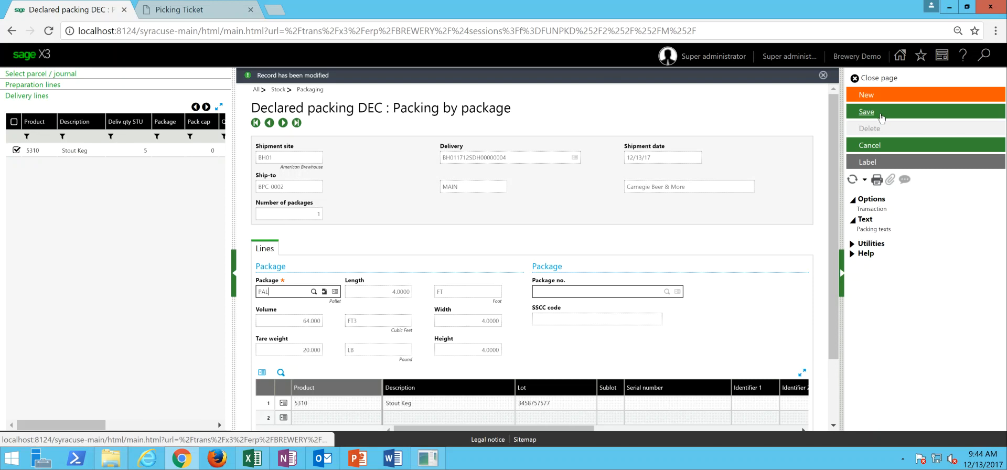
pyautogui.click(881, 113)
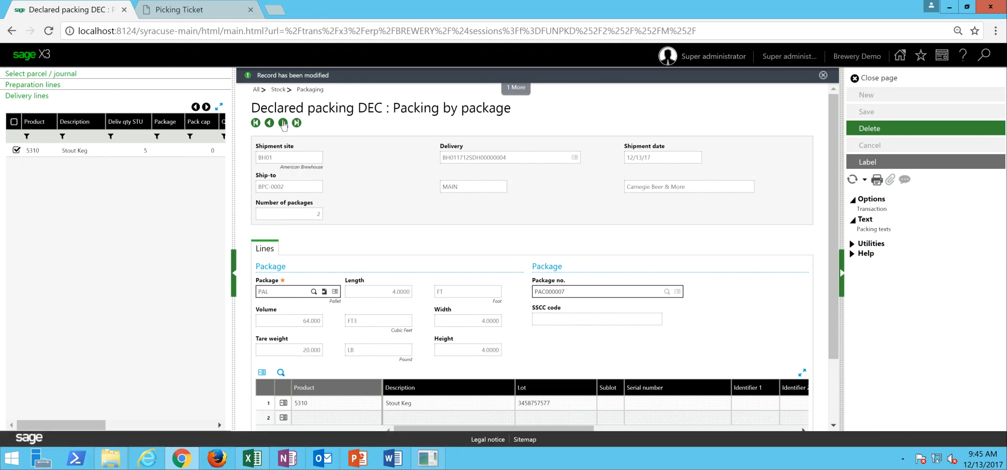
# - Move to the Charlie's Chicken & Beer delivery, pack its Lager Case and IPA Case lines in a PAL package and save it
pyautogui.click(282, 123)
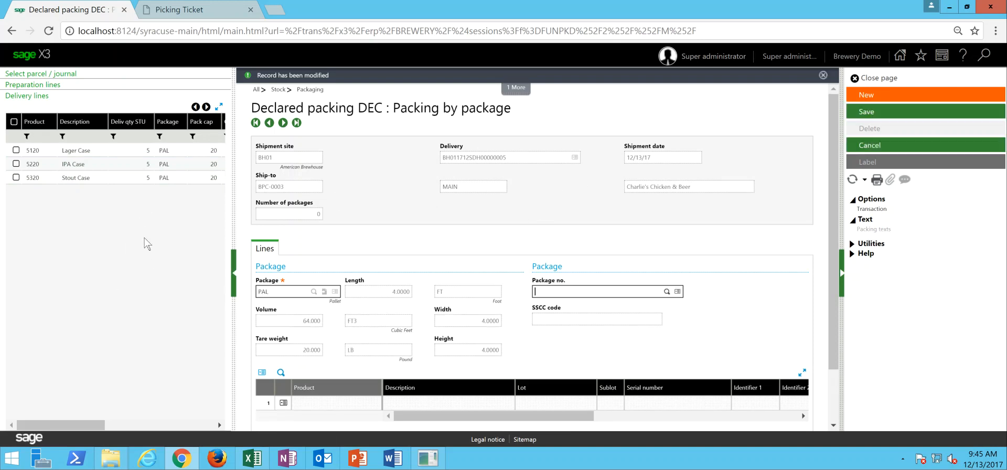
pyautogui.click(16, 149)
pyautogui.click(16, 163)
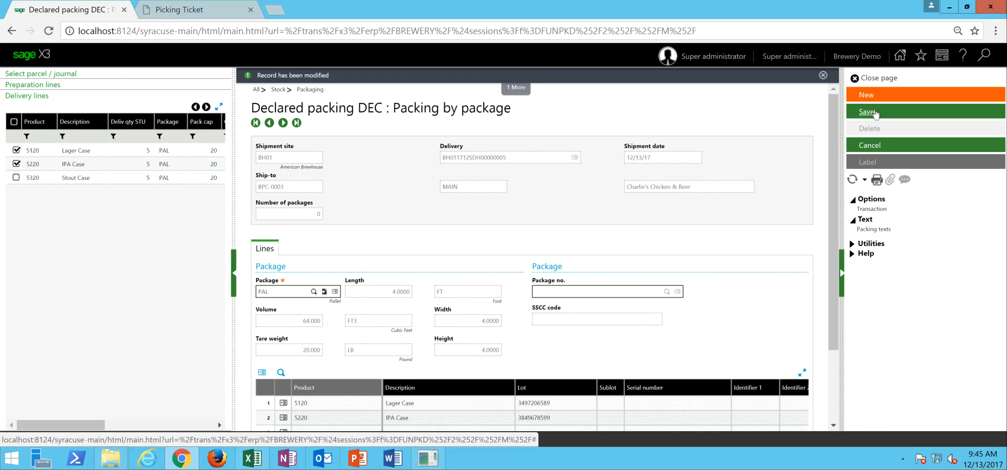
pyautogui.click(875, 113)
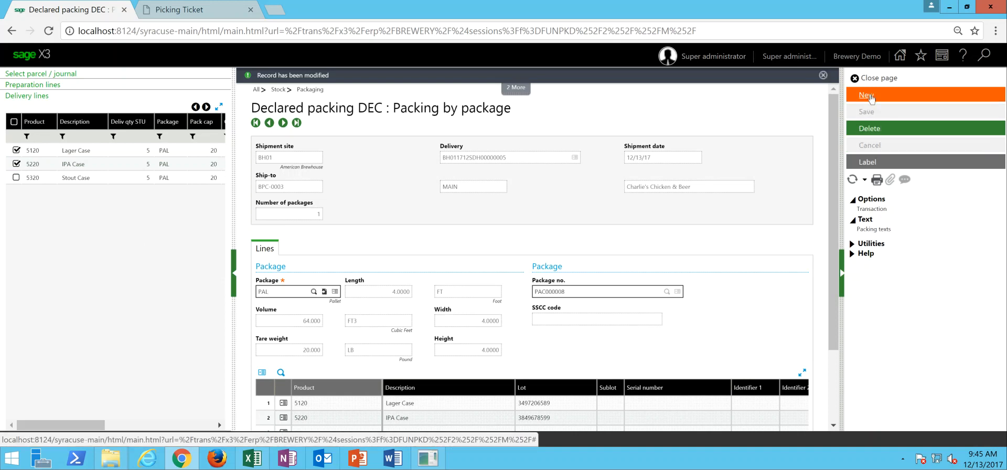
# - Create a second PAL package for the Charlie's Chicken & Beer delivery containing the Stout Case line and save it
pyautogui.click(867, 95)
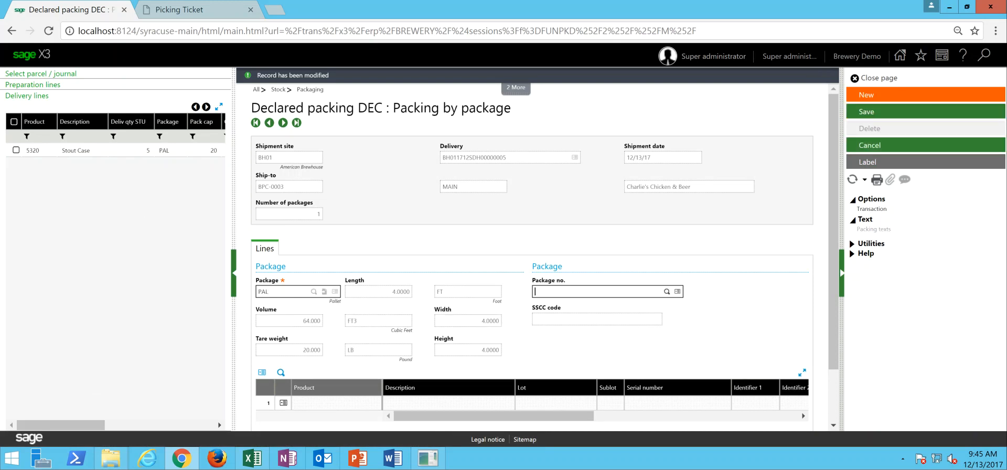
pyautogui.click(16, 151)
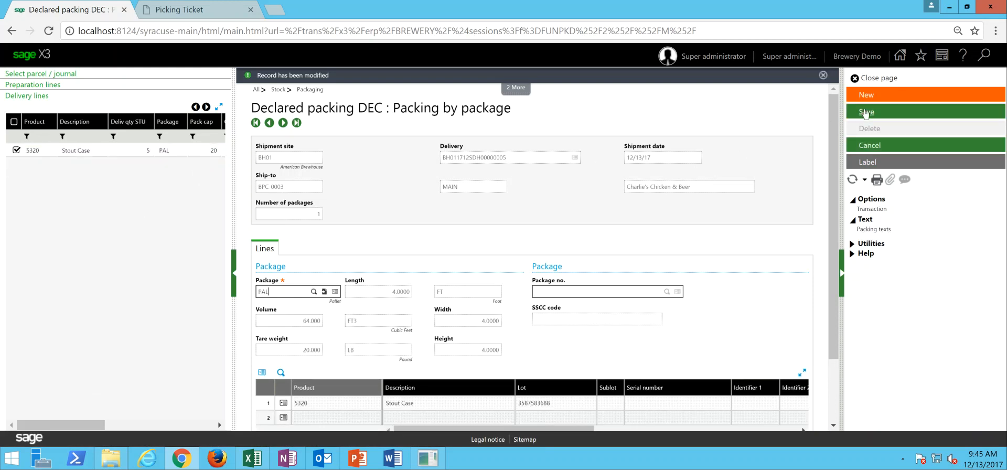
pyautogui.click(872, 116)
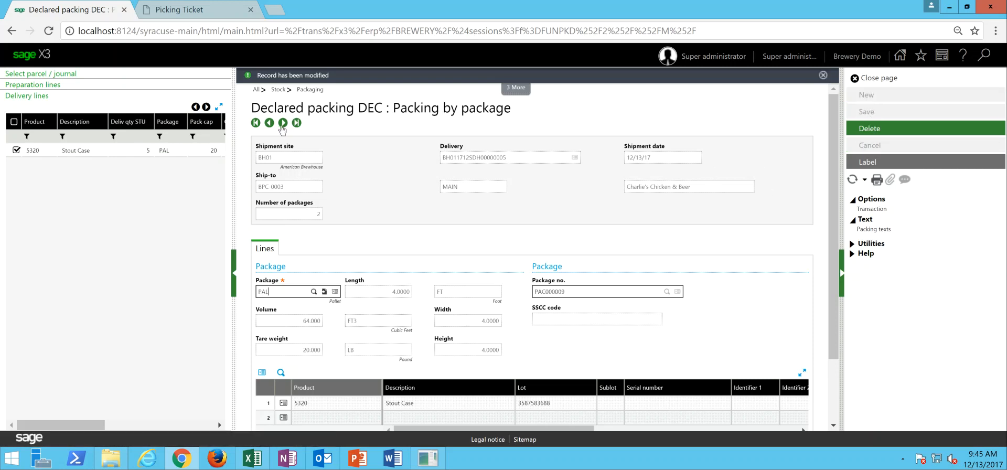
# - Move to the Mickey's Irish Pub delivery, pack its Lager Keg, IPA Keg and Stout Keg lines in one PAL package and save it
pyautogui.click(282, 123)
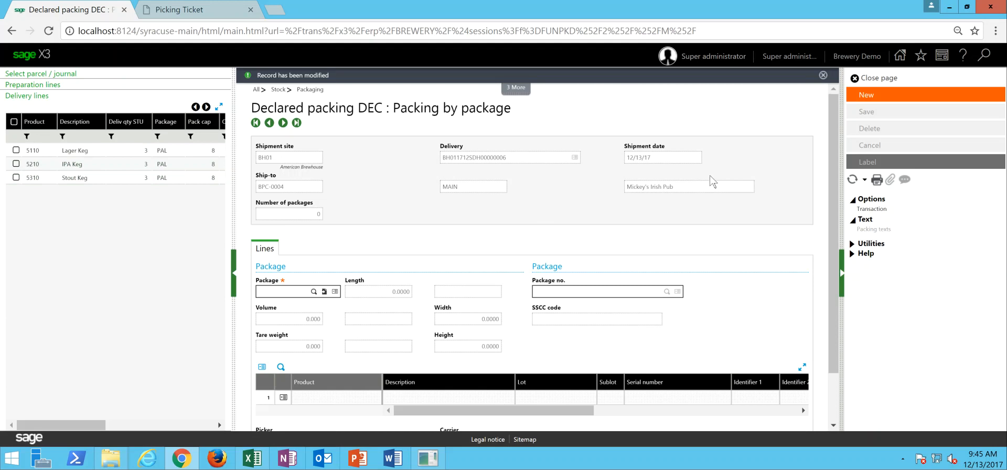
pyautogui.click(220, 287)
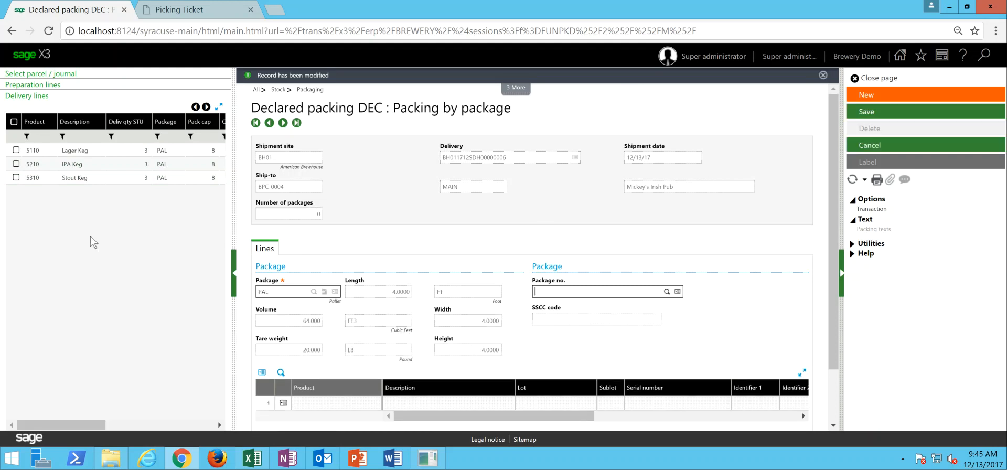
pyautogui.click(16, 150)
pyautogui.click(16, 164)
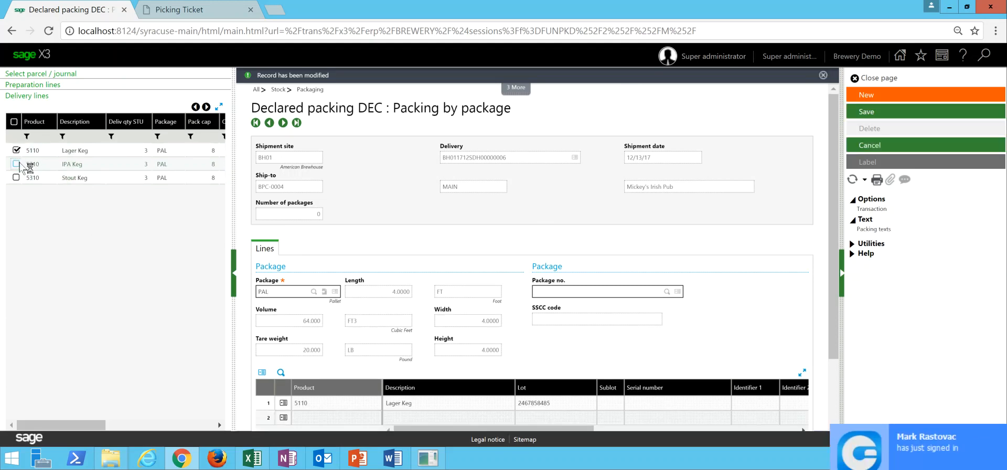
pyautogui.click(17, 178)
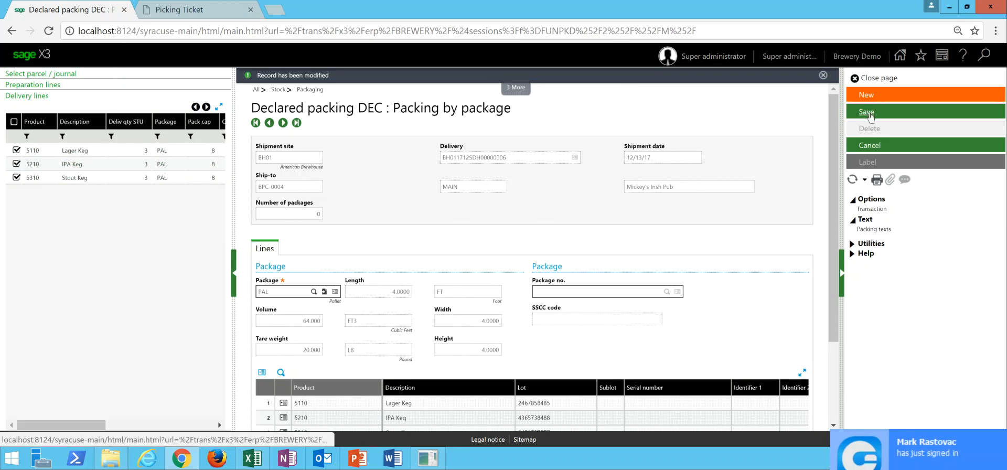
pyautogui.click(869, 114)
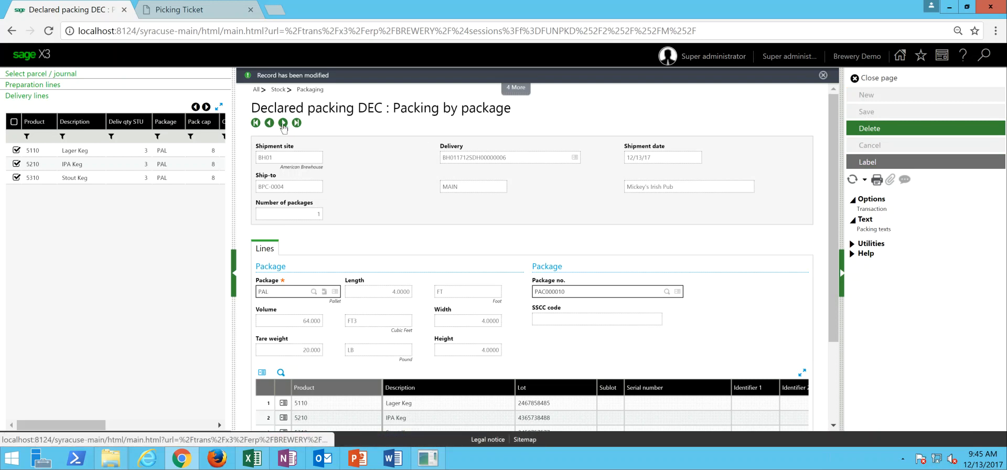
# - Move to the Sonny's Tavern delivery, pack its Lager Keg and IPA Keg lines in a PAL package and save it
pyautogui.click(283, 123)
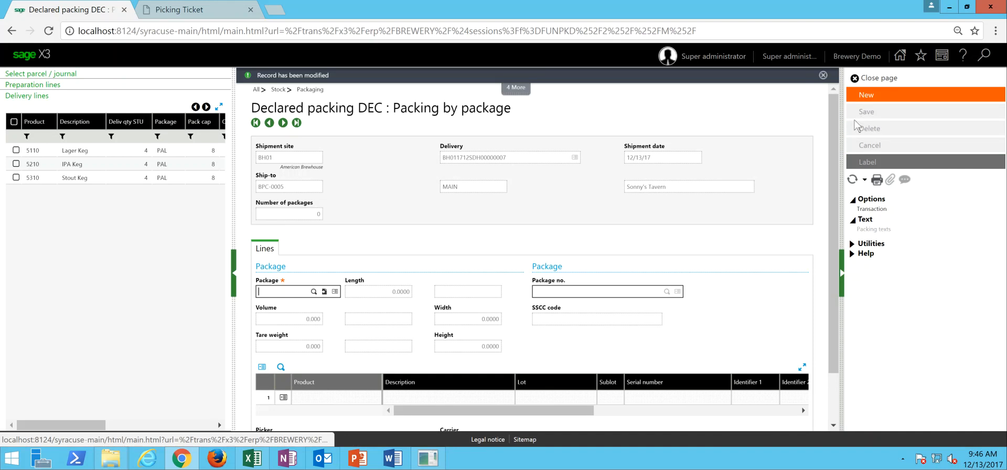
pyautogui.write('L')
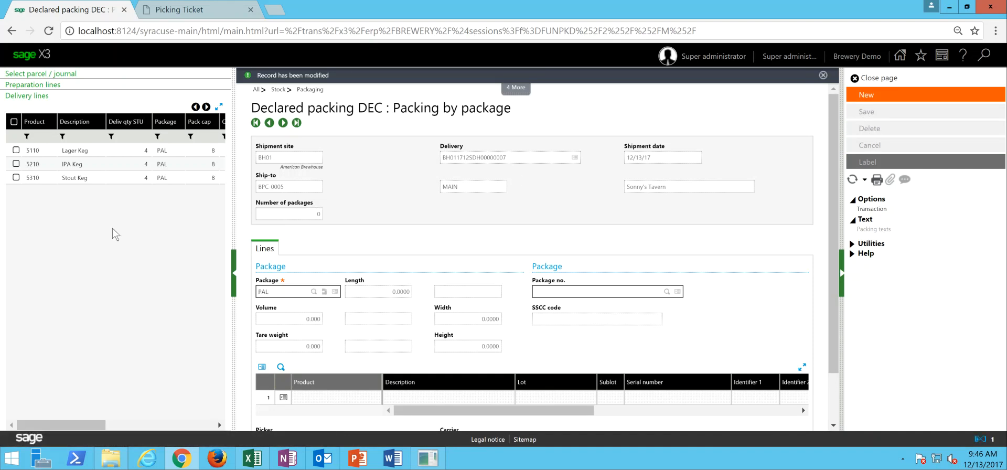
pyautogui.click(16, 150)
pyautogui.click(16, 164)
pyautogui.click(866, 112)
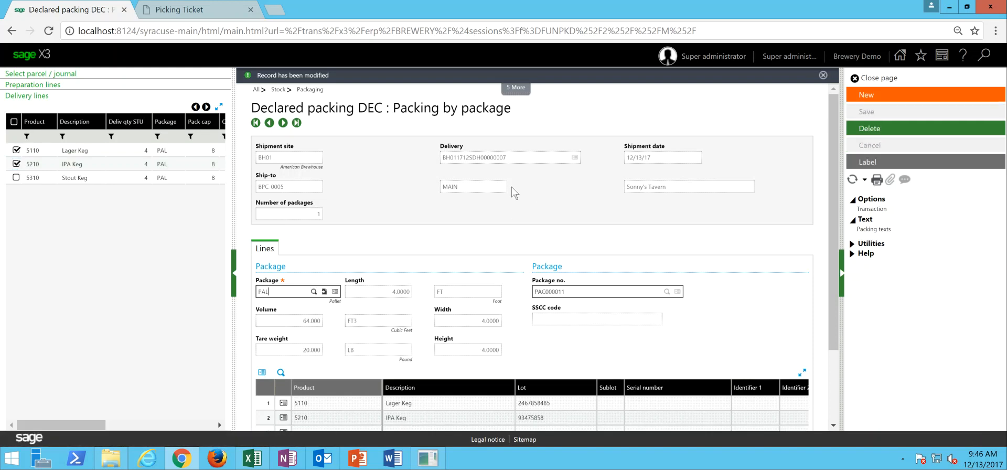
# - Save the Stout Keg line of the Sonny's Tavern delivery in a second PAL package and close declared packing
pyautogui.click(876, 96)
pyautogui.write('PAL')
pyautogui.press('Tab')
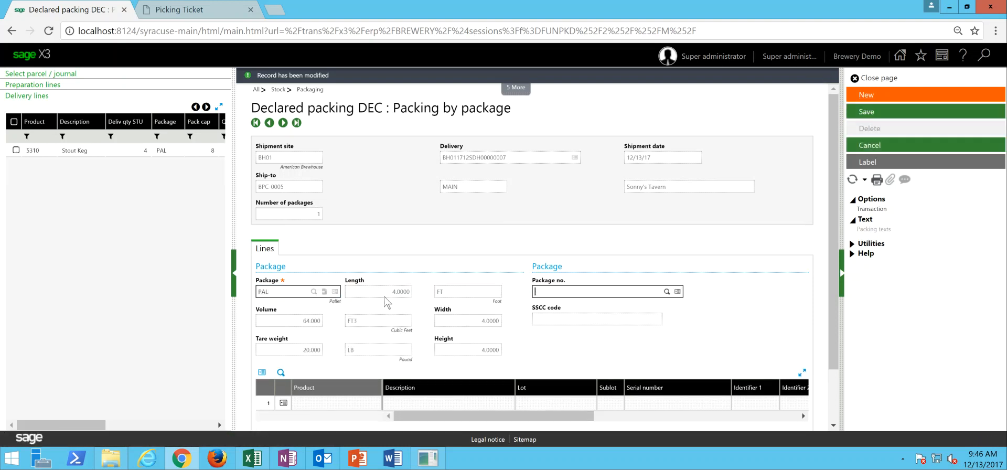
pyautogui.click(15, 151)
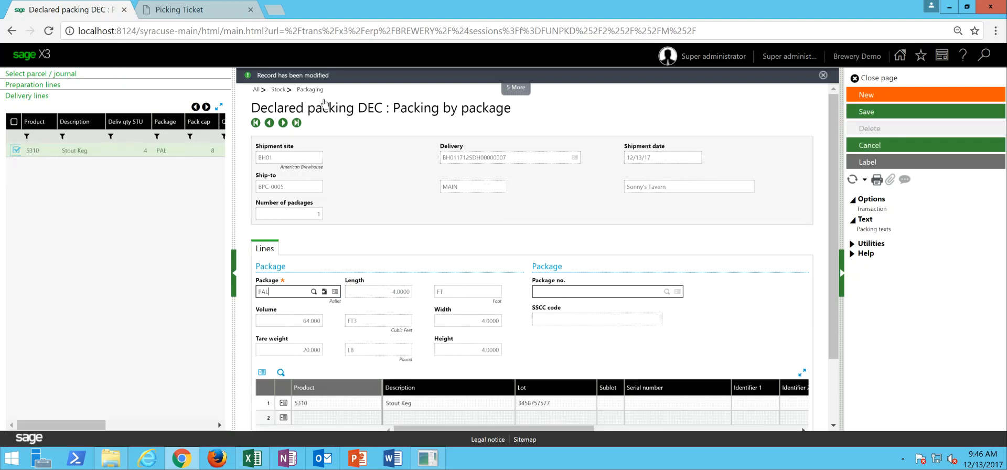
pyautogui.click(881, 112)
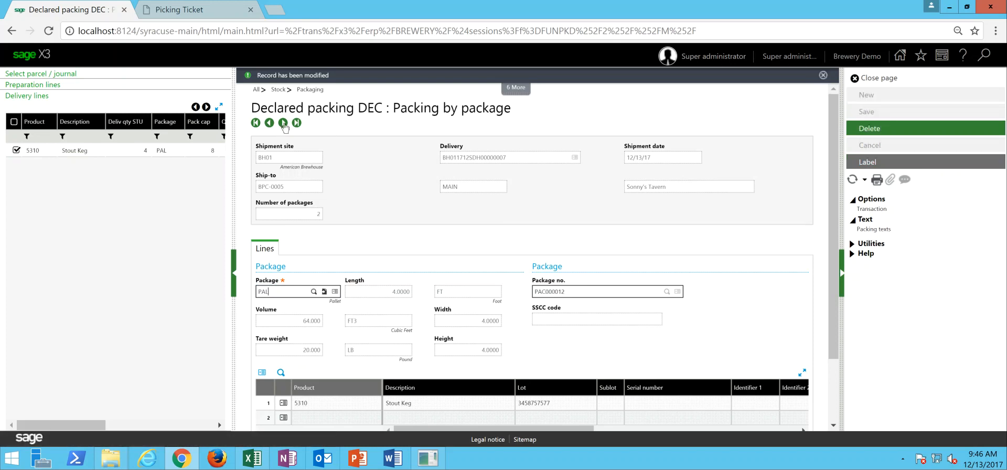
pyautogui.click(283, 123)
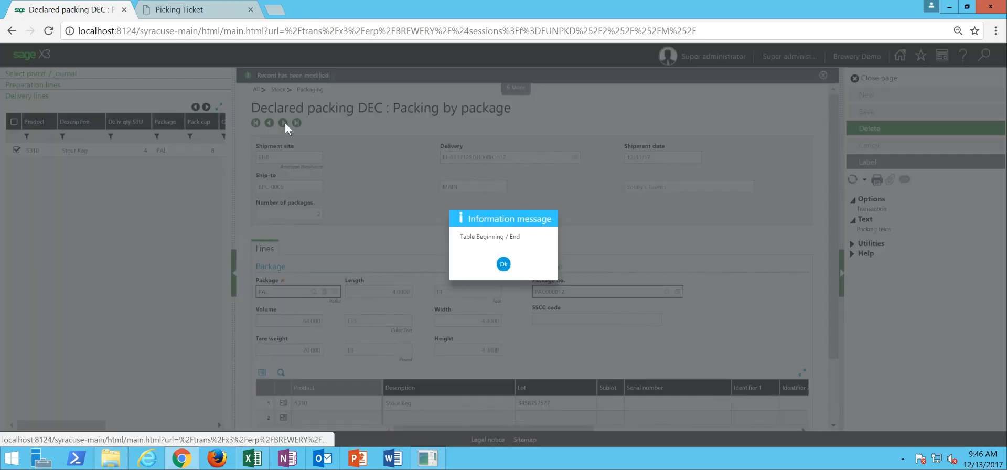
pyautogui.click(504, 264)
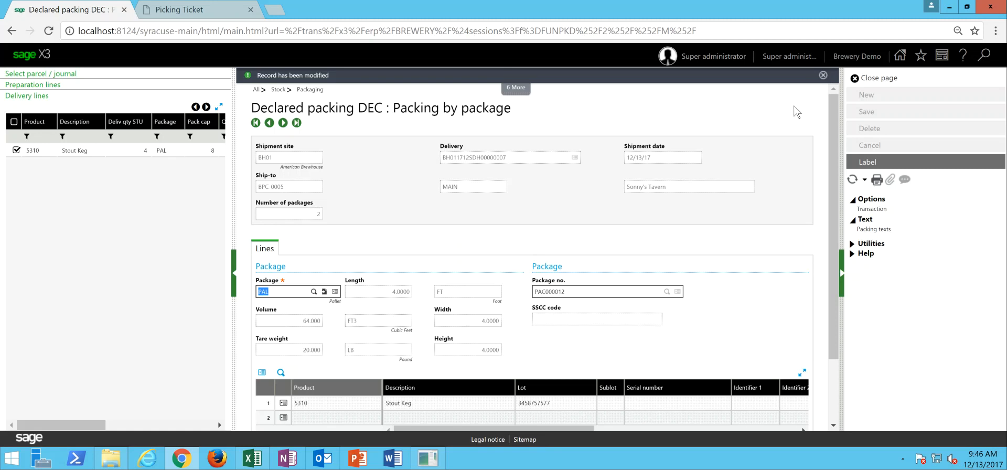
pyautogui.click(879, 78)
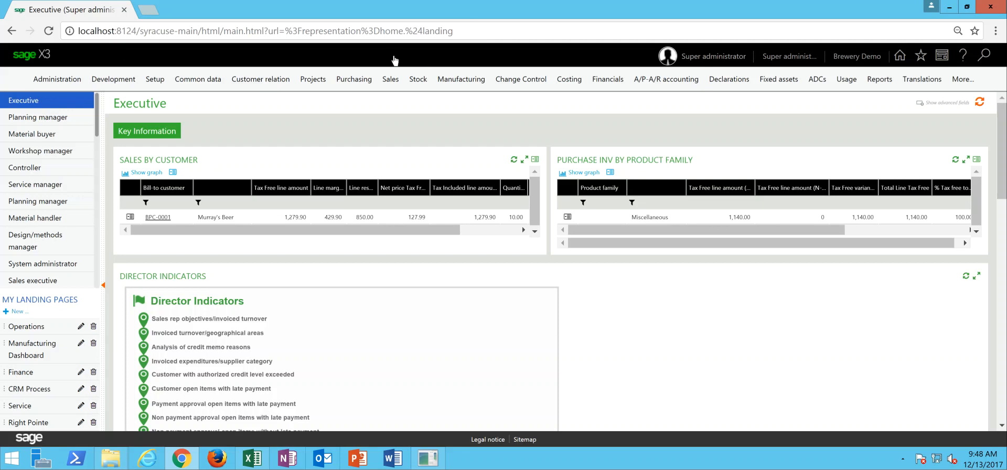
# - Print the packing labels for the Mickey's Irish Pub delivery with stock detail included
pyautogui.click(416, 79)
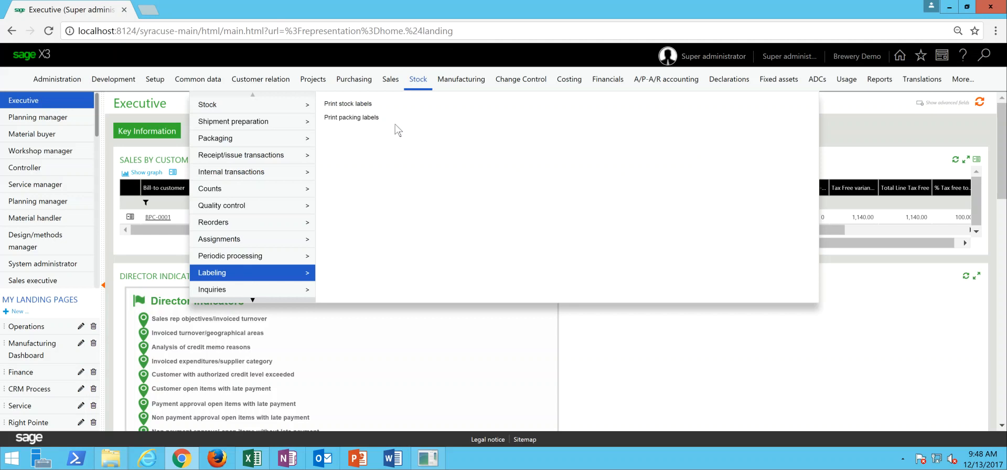
pyautogui.click(348, 117)
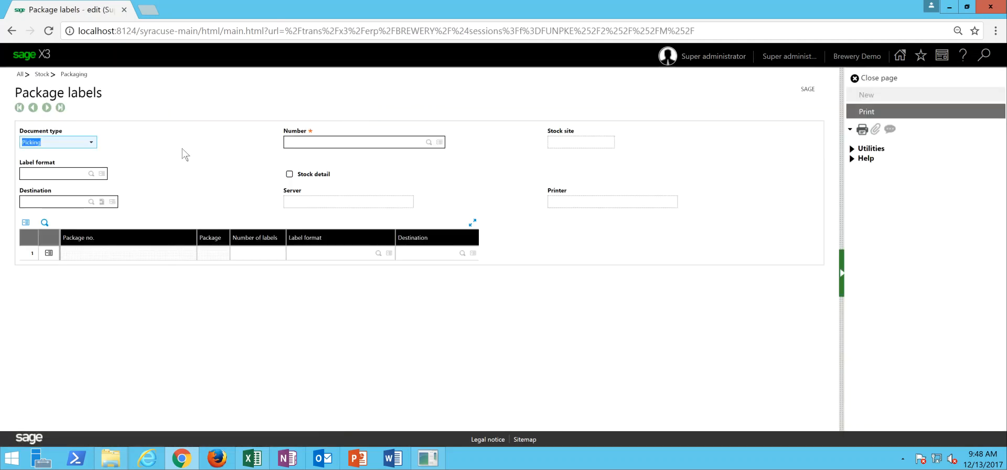
pyautogui.click(429, 143)
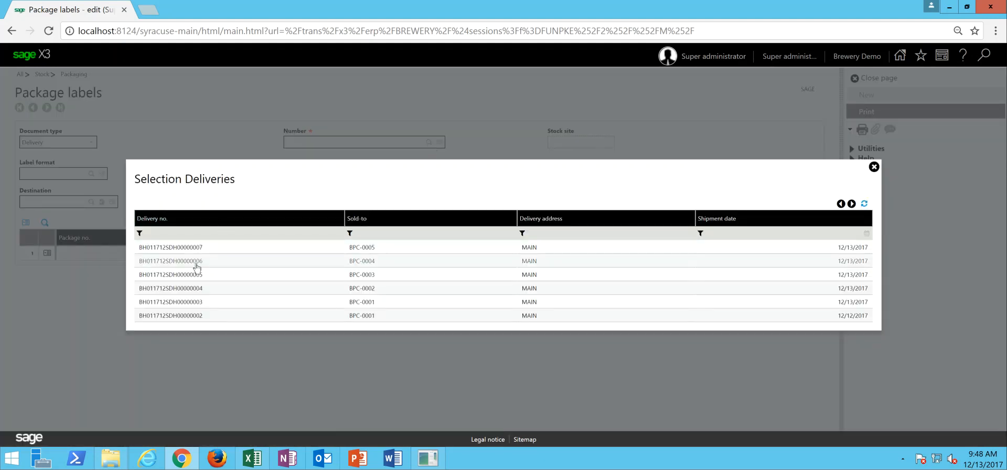
pyautogui.click(198, 262)
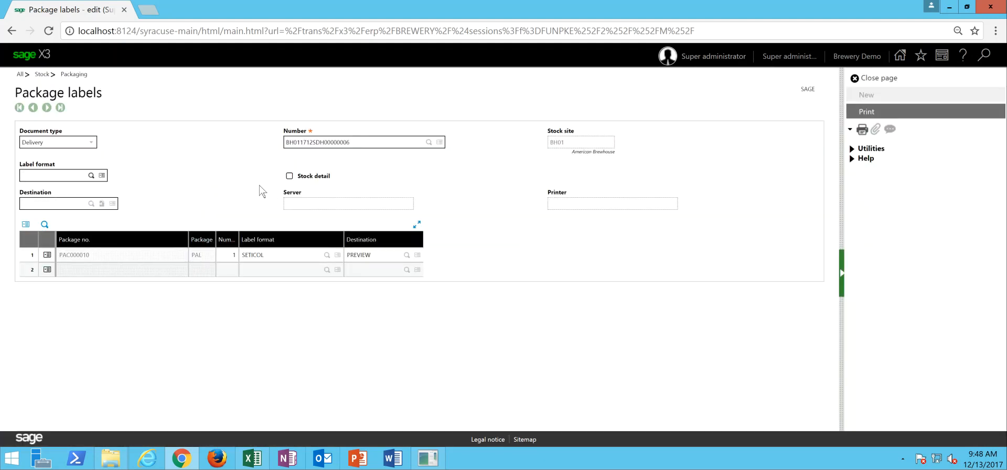
pyautogui.click(289, 176)
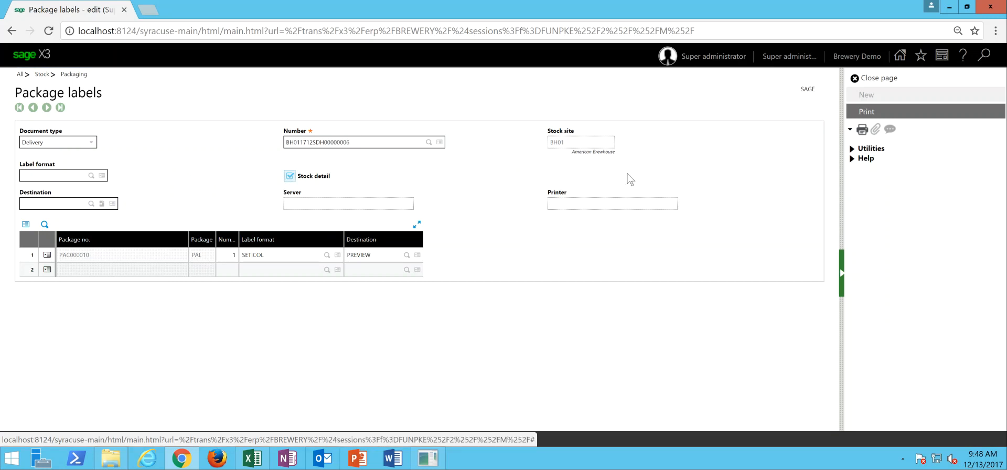
pyautogui.click(877, 115)
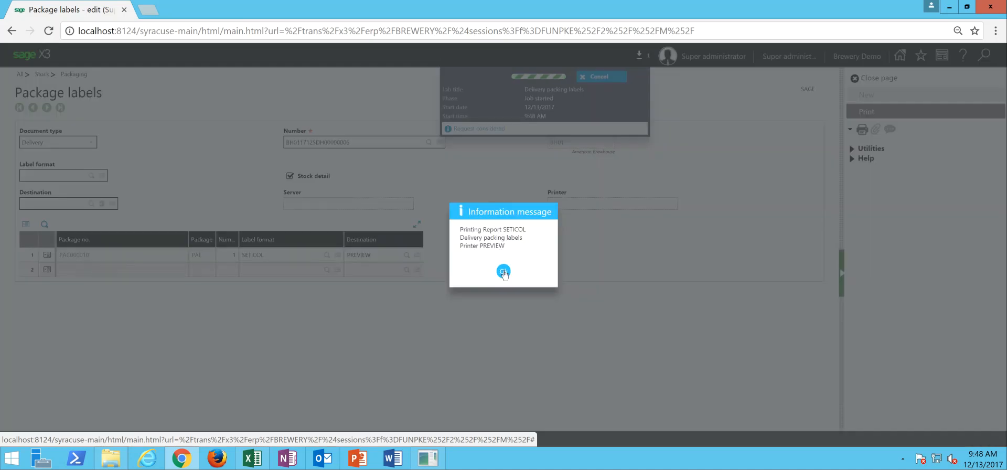
pyautogui.click(502, 271)
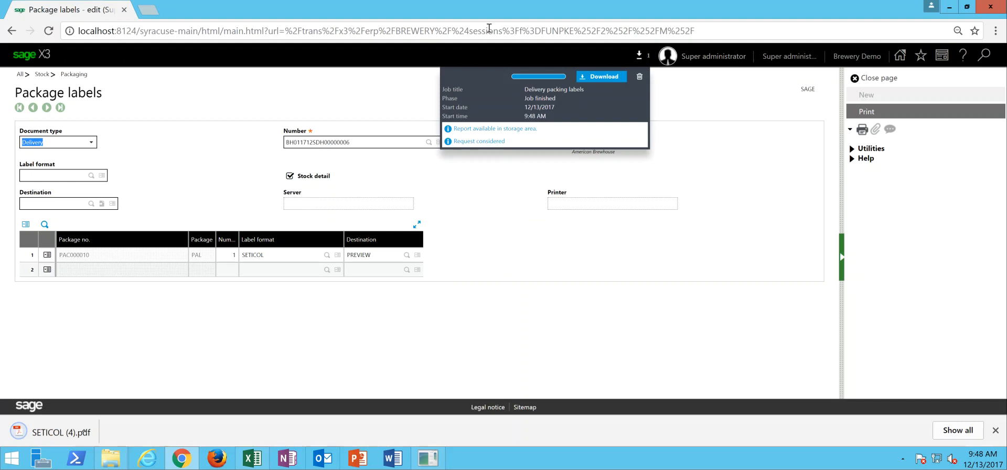
# - Review the delivery packing label PDF in upright orientation, then close it and leave package labels
pyautogui.click(99, 428)
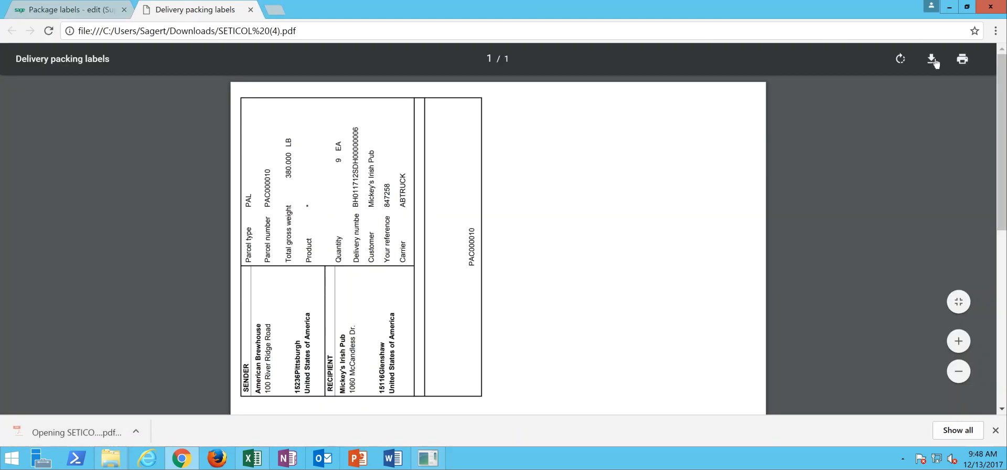
pyautogui.click(900, 60)
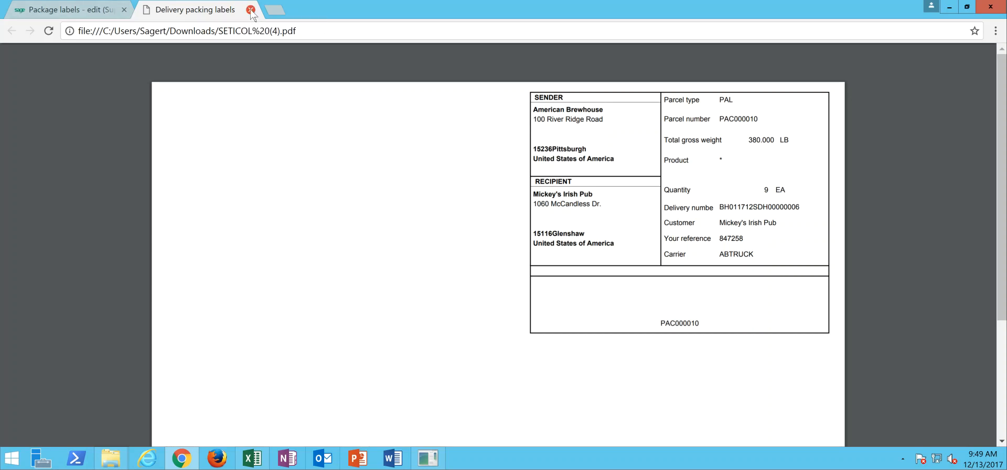
pyautogui.click(251, 10)
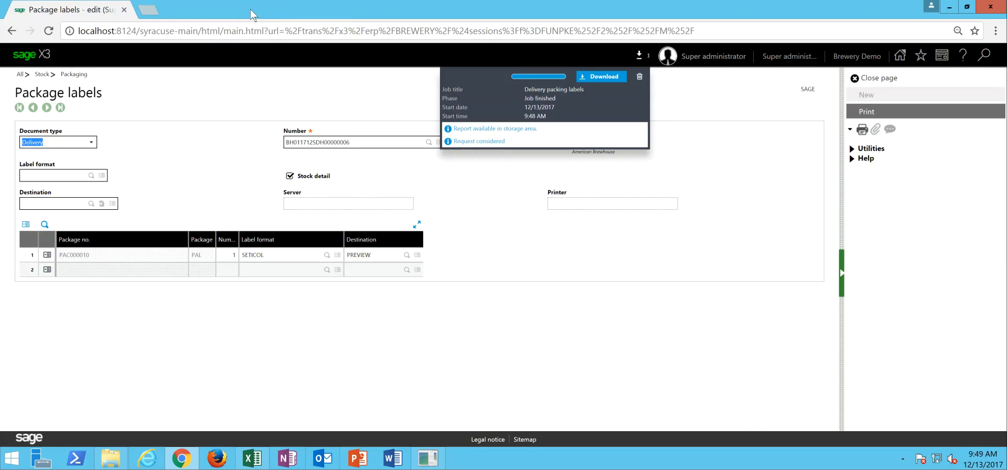
pyautogui.click(886, 78)
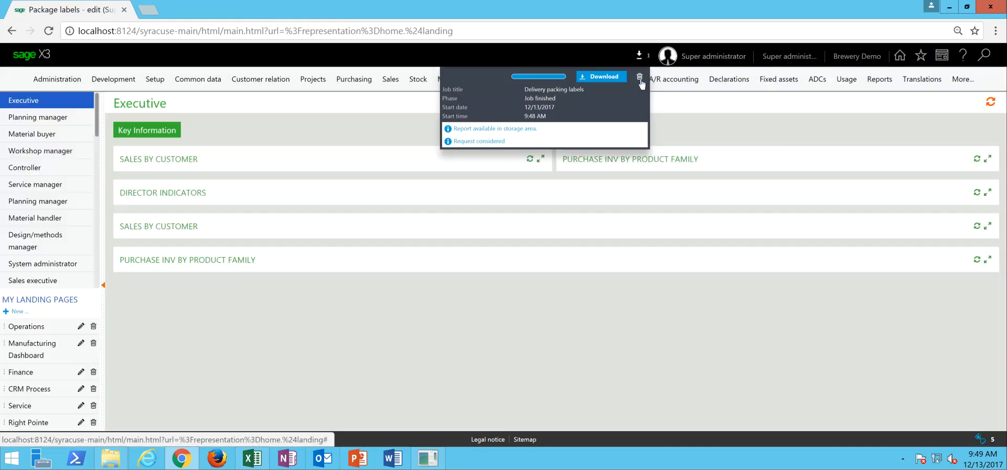
pyautogui.click(640, 79)
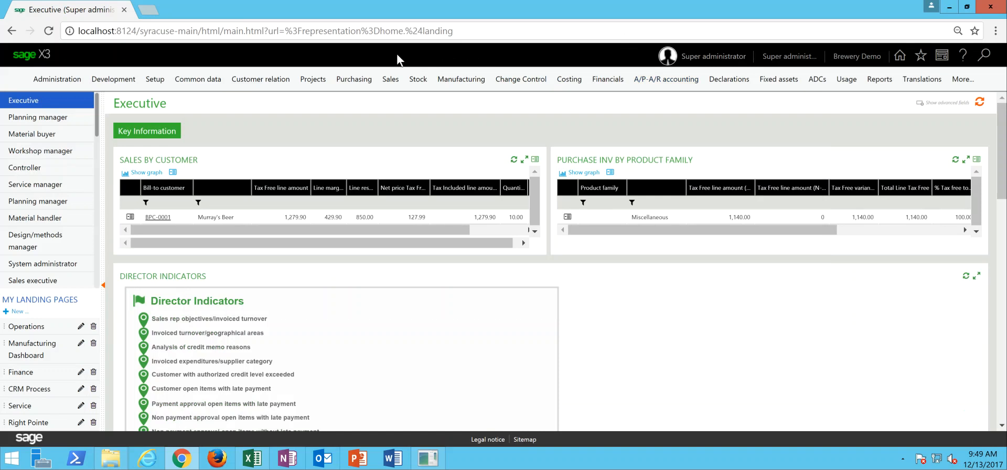
# - Open sales deliveries and start printing the Packing Slip report from the Sonny's Tavern delivery record
pyautogui.click(390, 80)
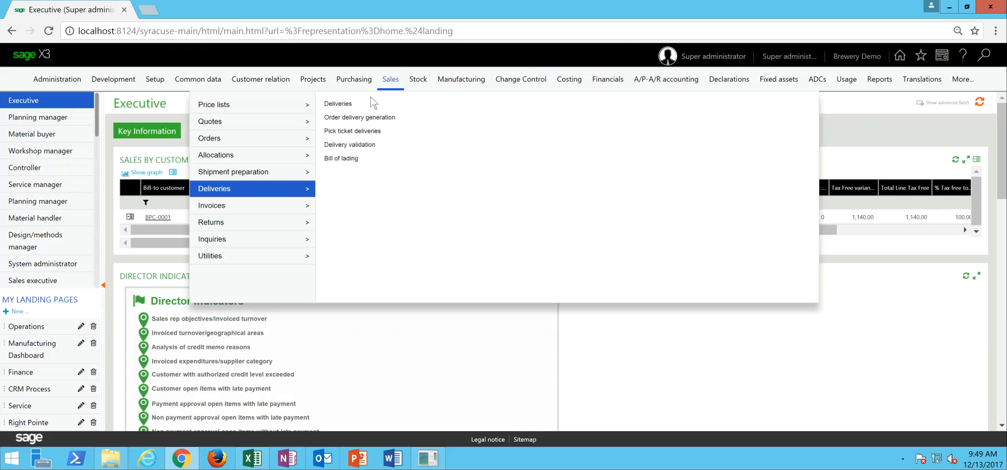
pyautogui.click(344, 104)
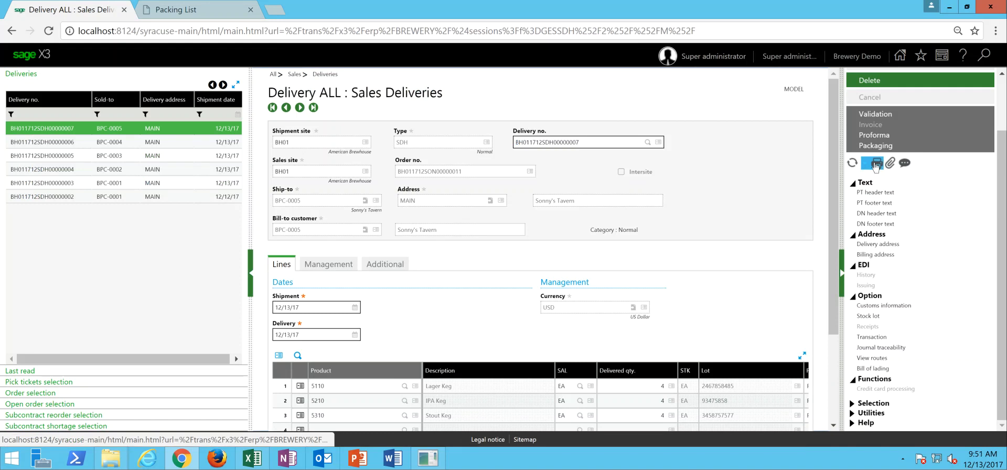
pyautogui.click(876, 165)
pyautogui.click(801, 179)
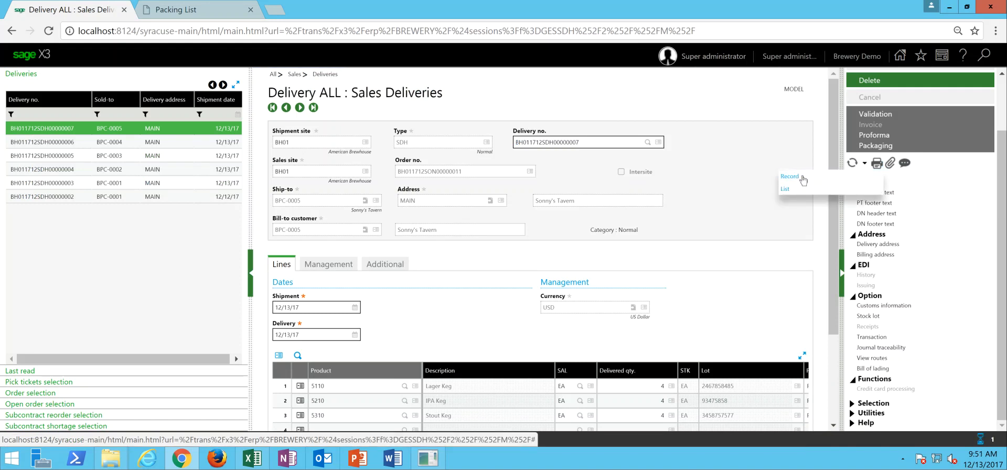
# - Clear the first and final values of the delivery number and customer ranges in the Packing Slip report parameters
pyautogui.click(598, 224)
pyautogui.hotkey('ctrl', 'a')
pyautogui.press('BackSpace')
pyautogui.press('Tab')
pyautogui.press('BackSpace')
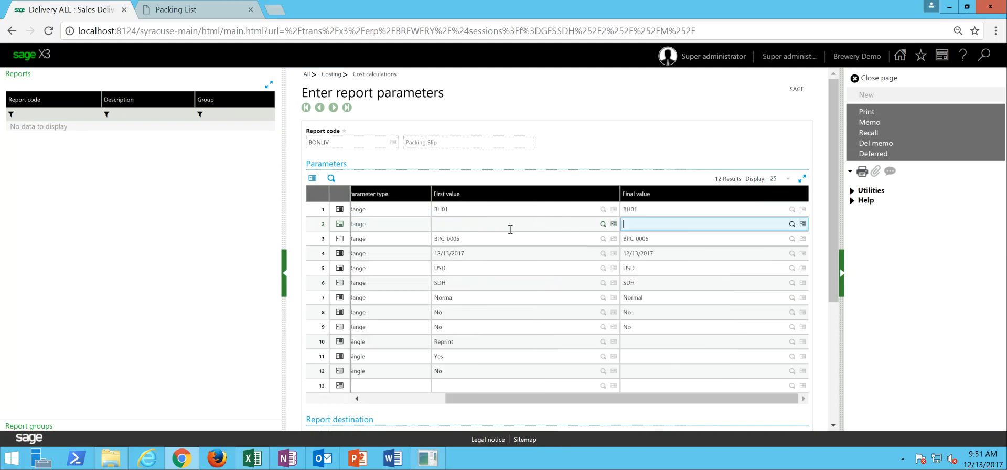
pyautogui.press('Tab')
pyautogui.press('BackSpace')
pyautogui.press('Tab')
pyautogui.press('BackSpace')
pyautogui.press('Tab')
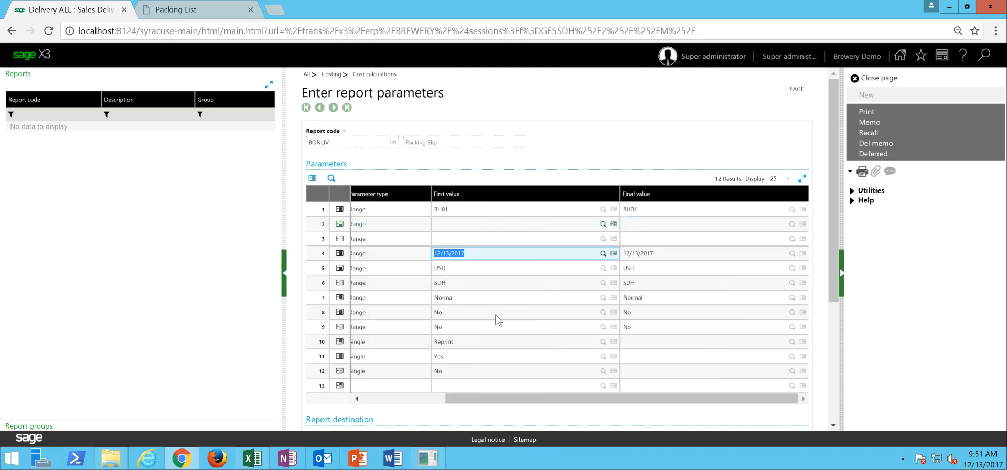
pyautogui.moveTo(476, 398); pyautogui.dragTo(385, 403)
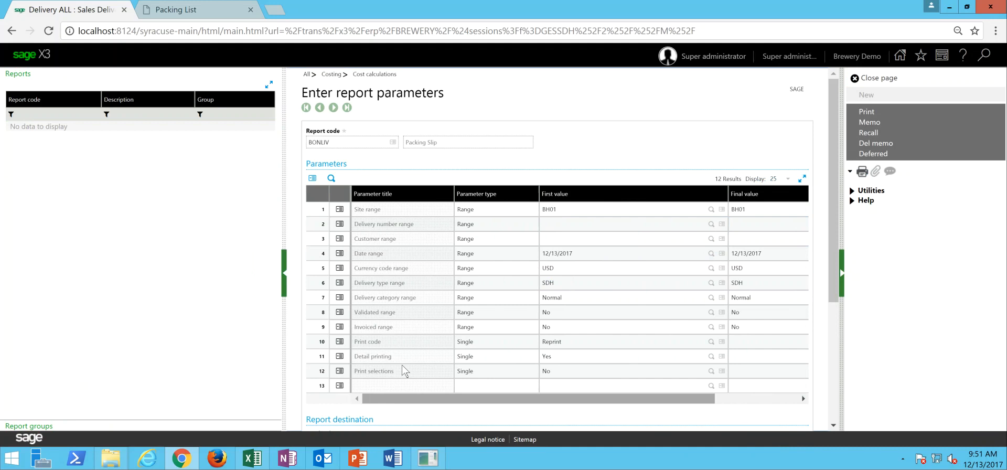
# - Review the packing slips for the deliveries in the Packing List PDF, then close it
pyautogui.click(590, 274)
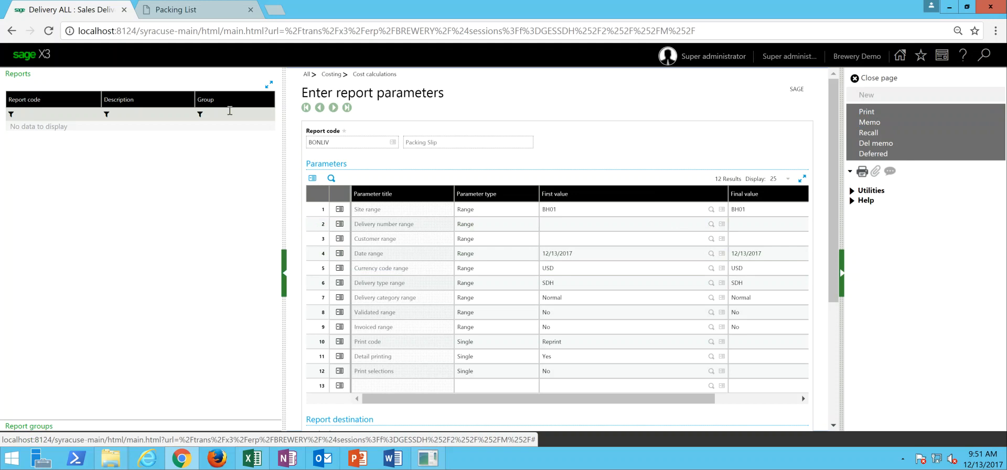
pyautogui.click(185, 15)
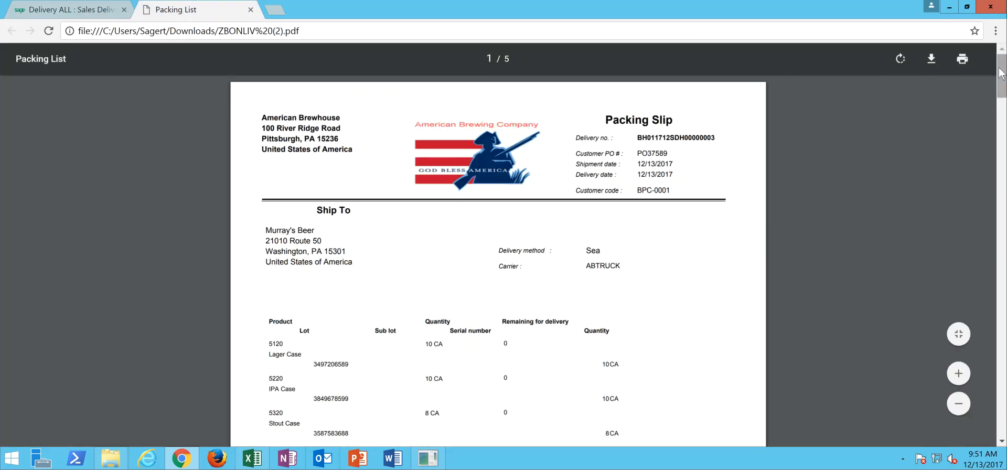
pyautogui.moveTo(1000, 74); pyautogui.dragTo(1000, 158)
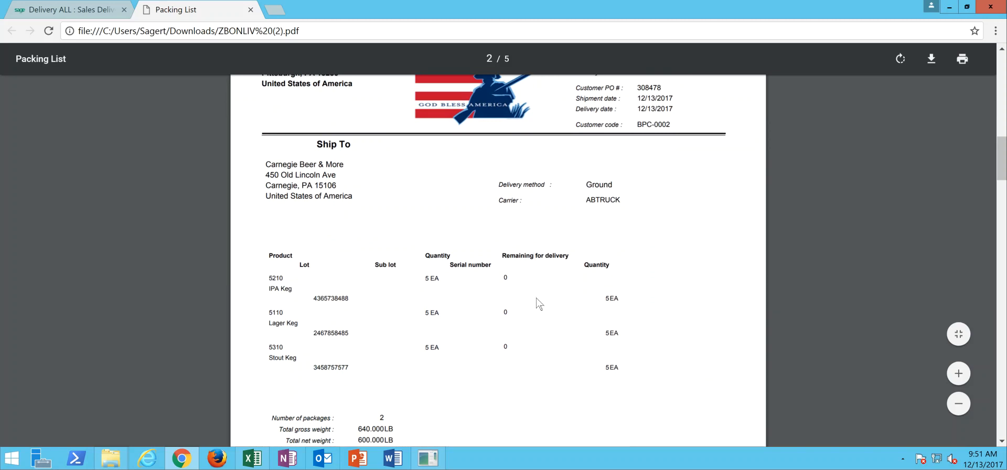
pyautogui.scroll(-3, 999, 173)
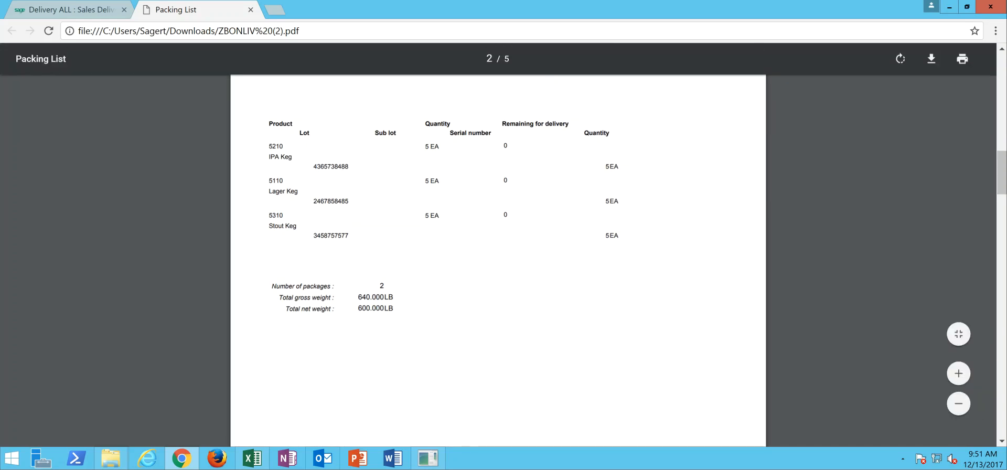
pyautogui.scroll(5, 1003, 150)
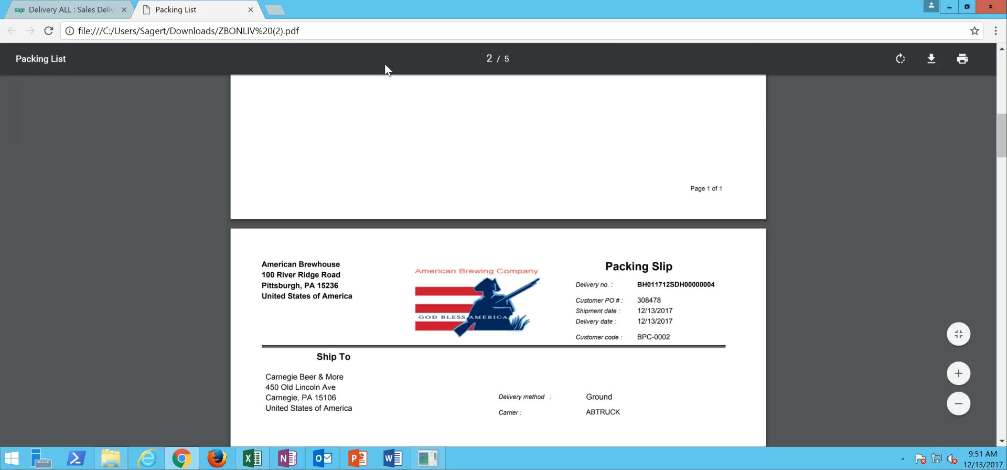
pyautogui.click(250, 9)
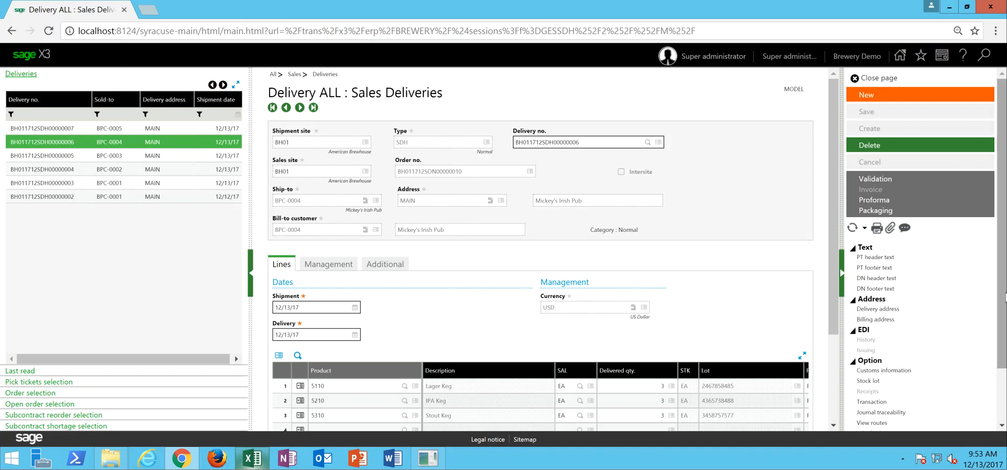
# - Start a bill of lading from the Mickey's Irish Pub delivery with trailer/seal number 3745859, SCAC code 5647 and PRO number PRO3475758
pyautogui.moveTo(1005, 297); pyautogui.dragTo(1004, 324)
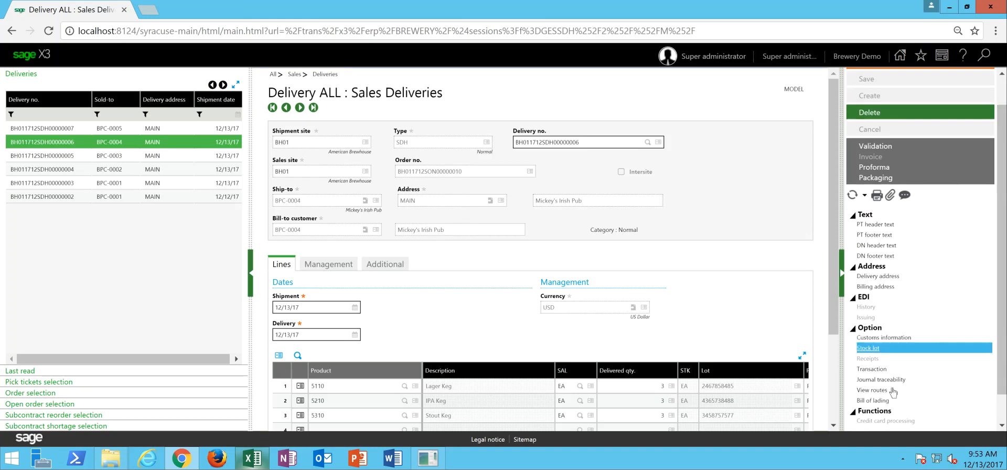
pyautogui.click(885, 401)
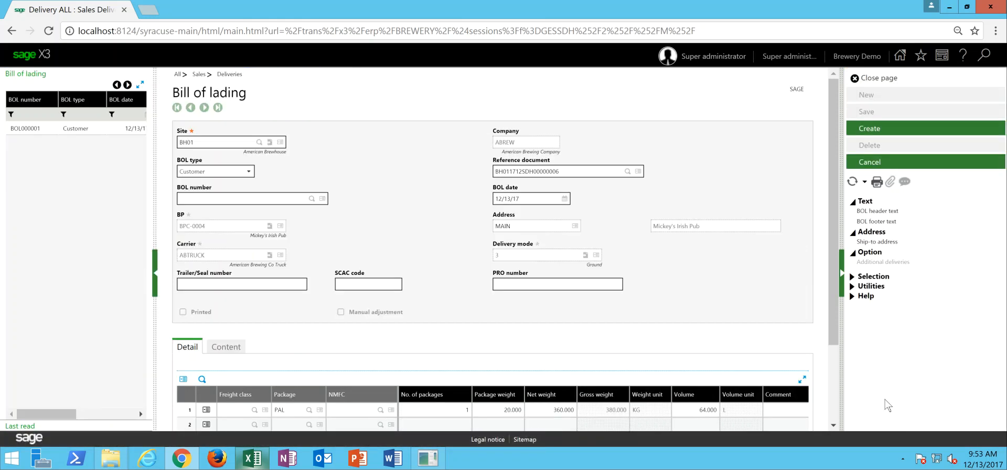
pyautogui.click(221, 282)
pyautogui.write('3745859')
pyautogui.press('Tab')
# - Set freight class 70 on the PAL package line and create the bill of lading
pyautogui.click(237, 410)
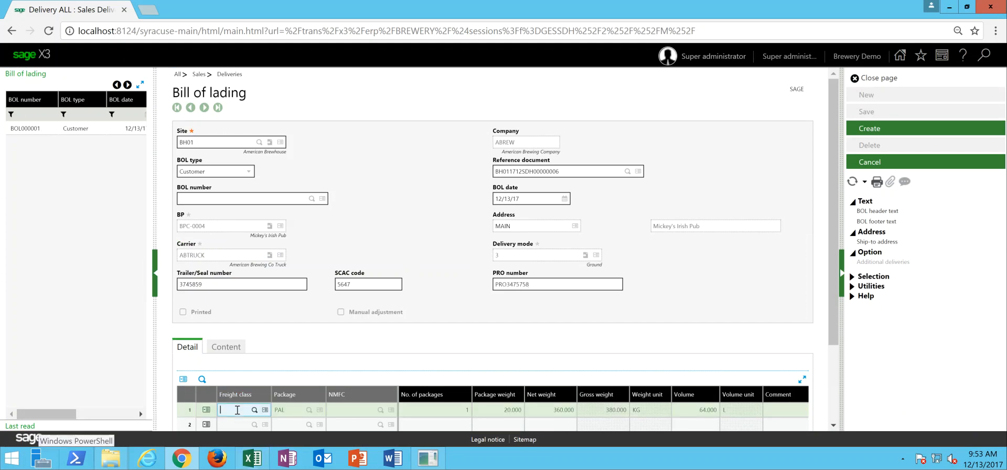
pyautogui.press('Tab')
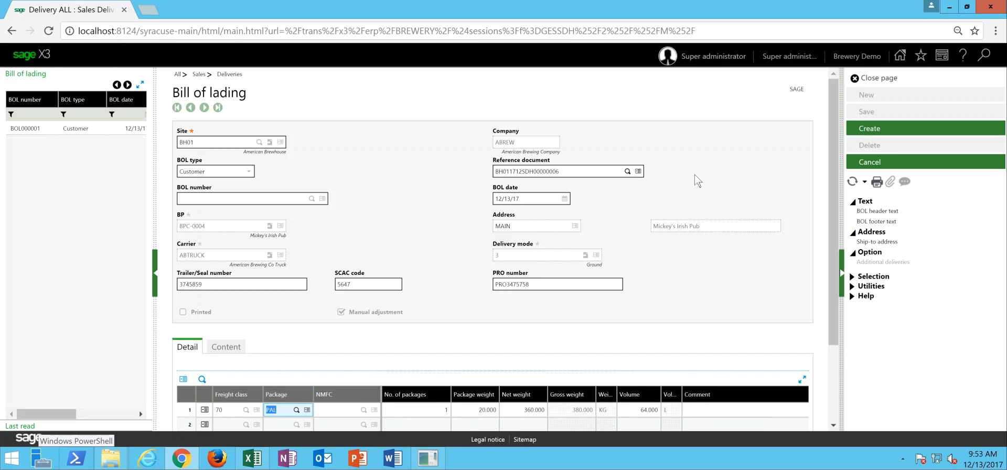
pyautogui.click(873, 130)
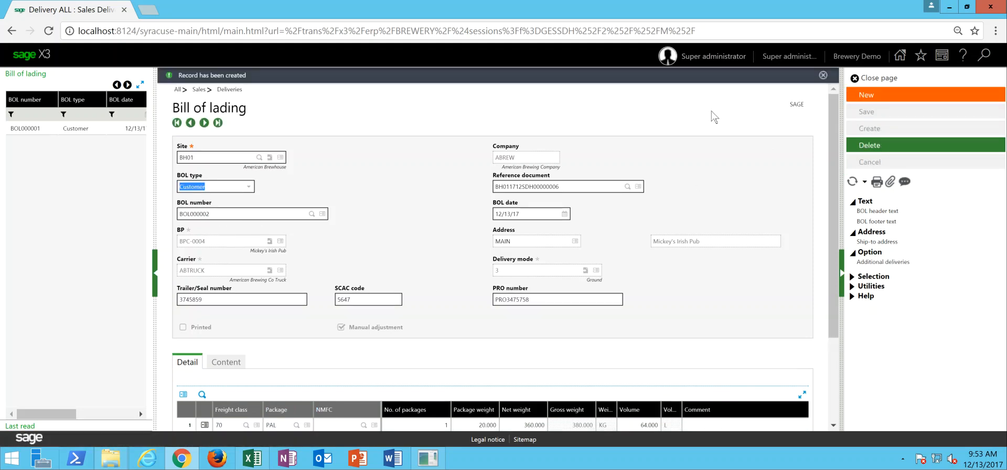
# - Print the Bill of lading report for the current record with the PREVIEW destination
pyautogui.click(871, 186)
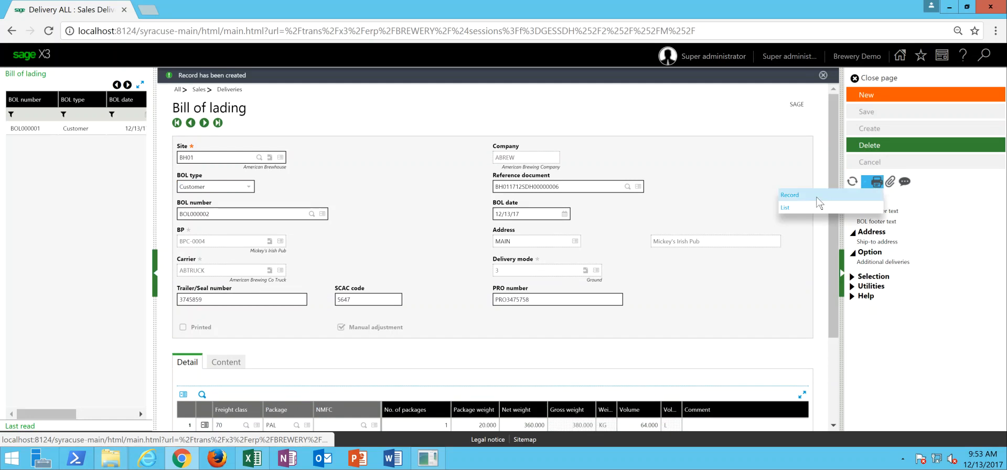
pyautogui.click(816, 195)
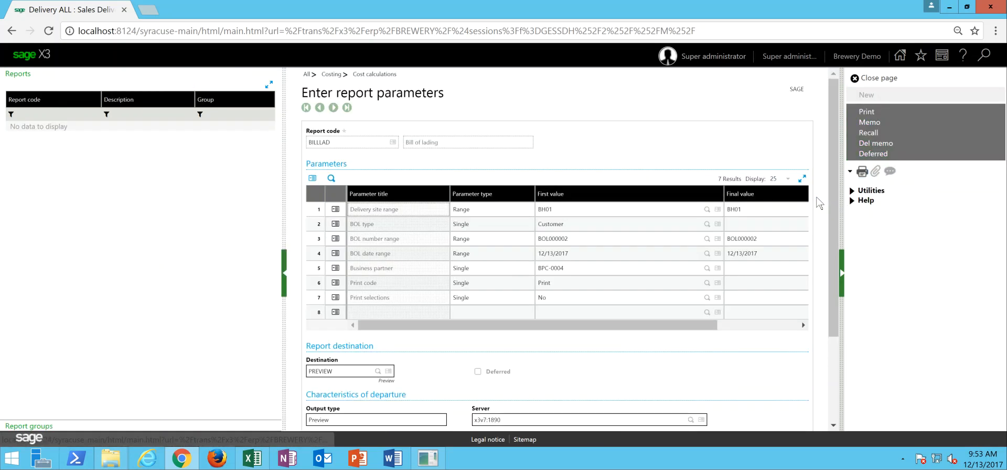
pyautogui.click(871, 111)
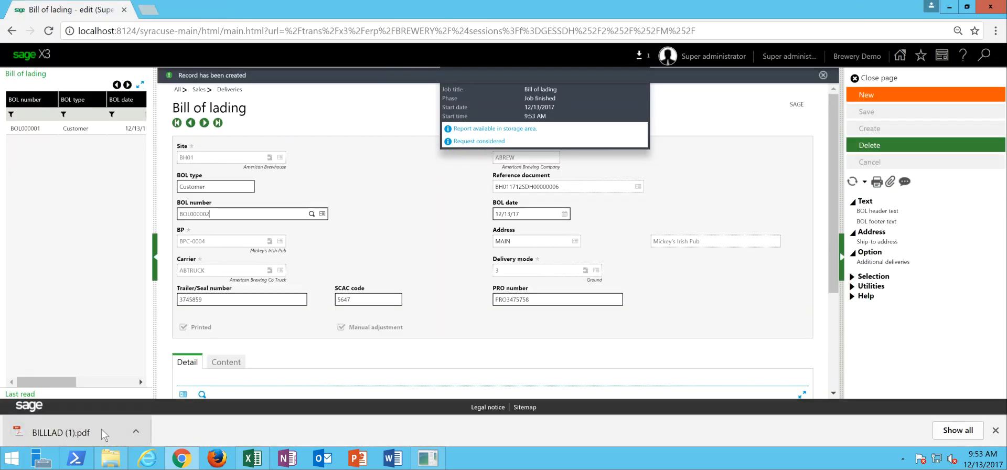
# - Open the generated bill of lading PDF, review it from top to bottom, and close it
pyautogui.click(104, 433)
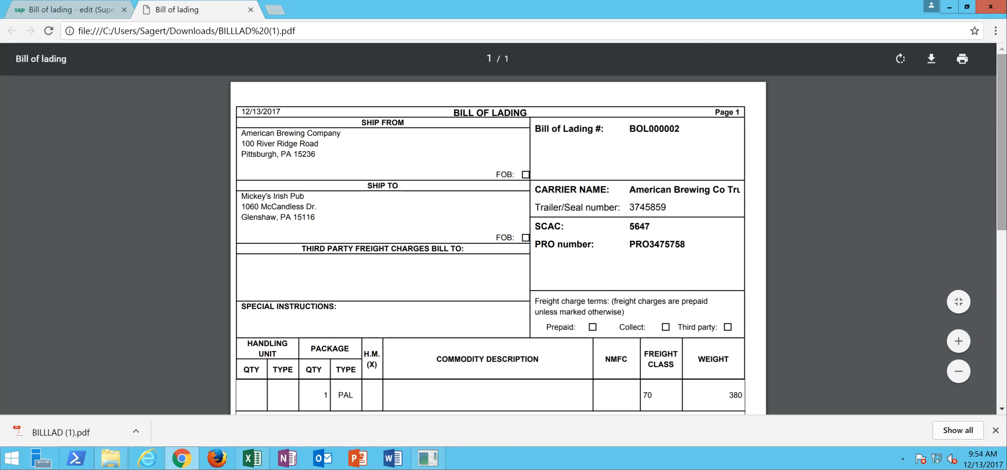
pyautogui.moveTo(1004, 93); pyautogui.dragTo(1005, 270)
pyautogui.moveTo(1002, 231); pyautogui.dragTo(992, 68)
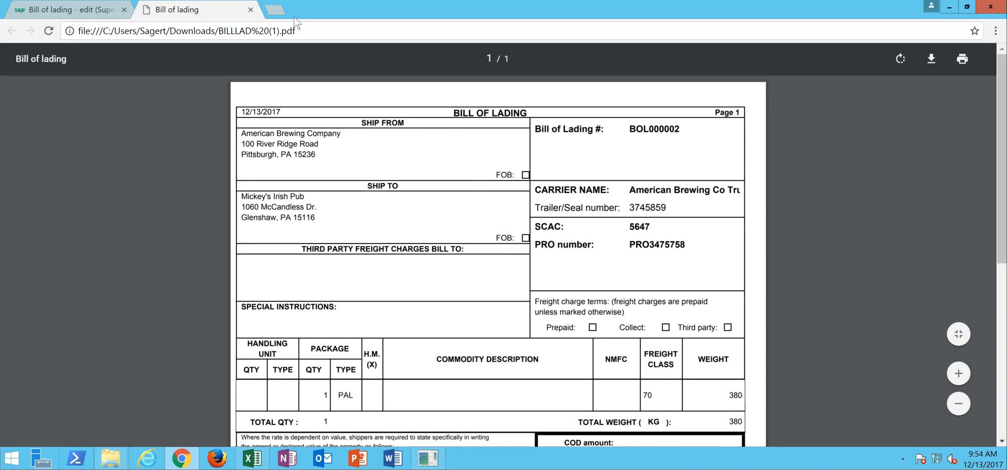
pyautogui.click(250, 9)
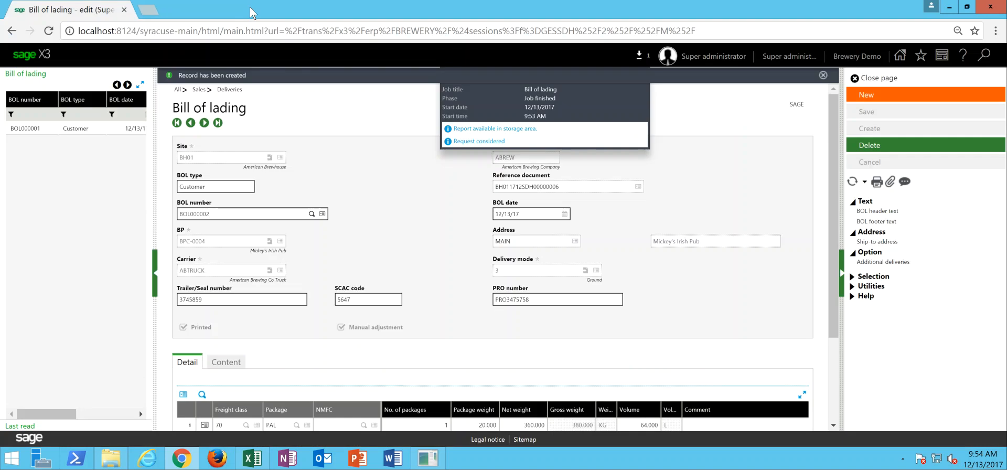
# - Leave the bill of lading and sales deliveries pages, deleting the finished report job along the way
pyautogui.click(884, 79)
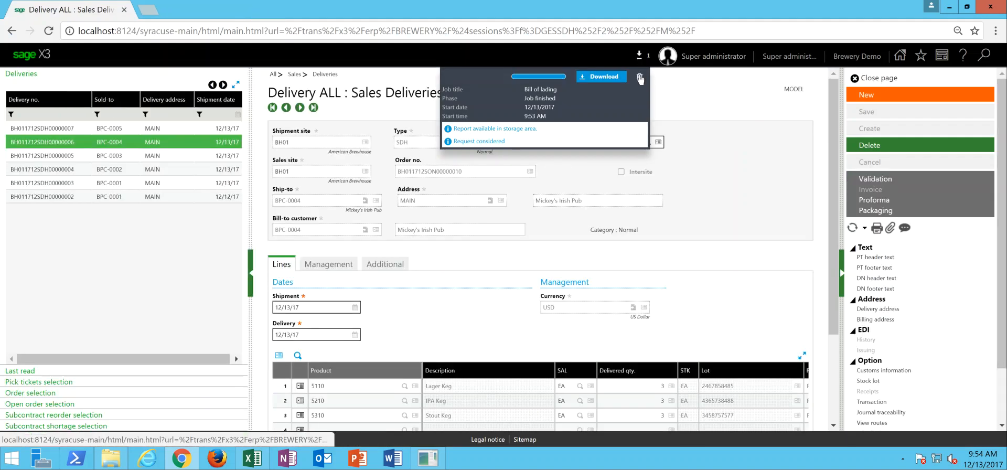
pyautogui.click(640, 78)
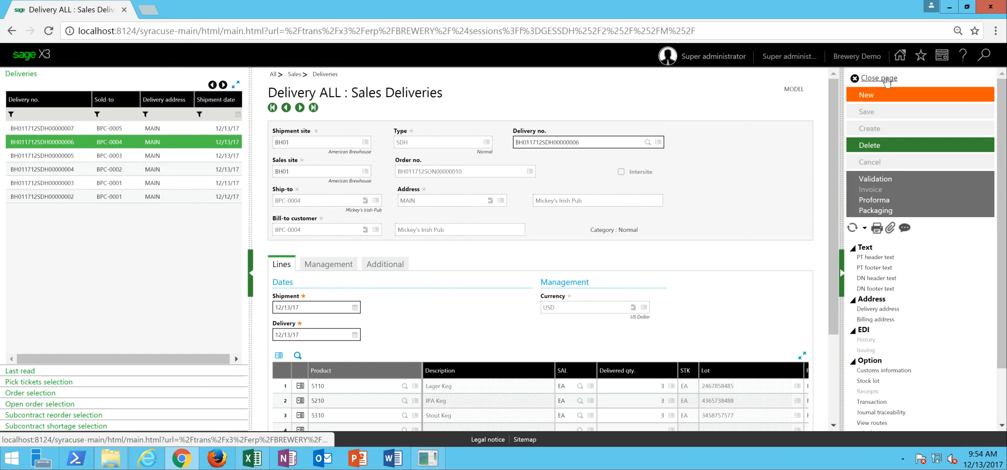
pyautogui.click(886, 80)
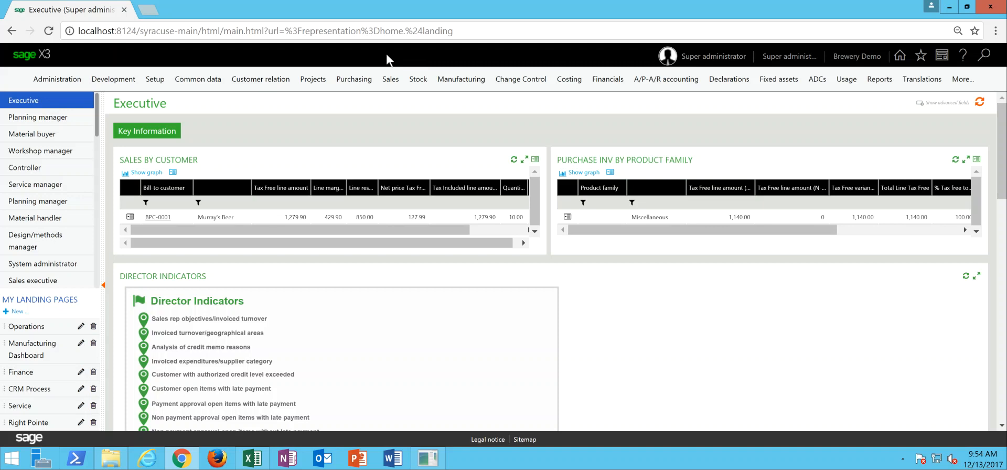
# - Run delivery validation for company ABREW and shipment site BH01 with shipments until 12/13/17
pyautogui.click(395, 82)
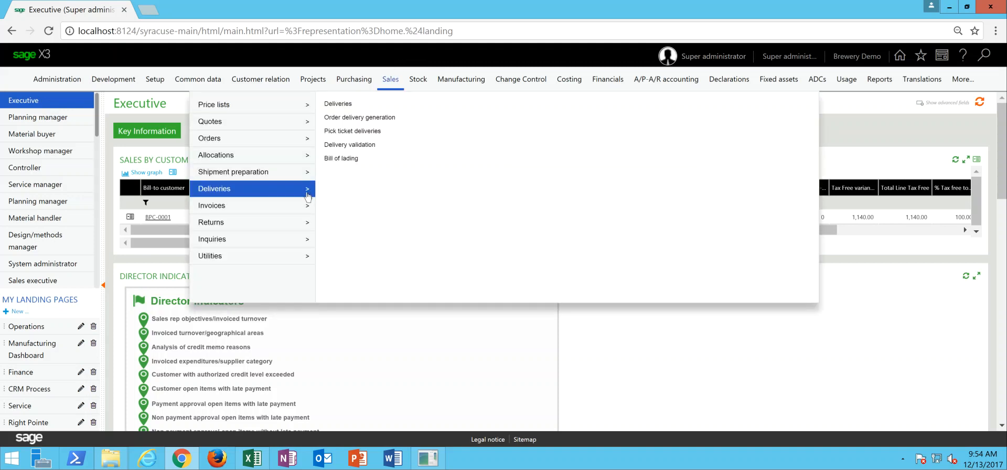
pyautogui.click(356, 147)
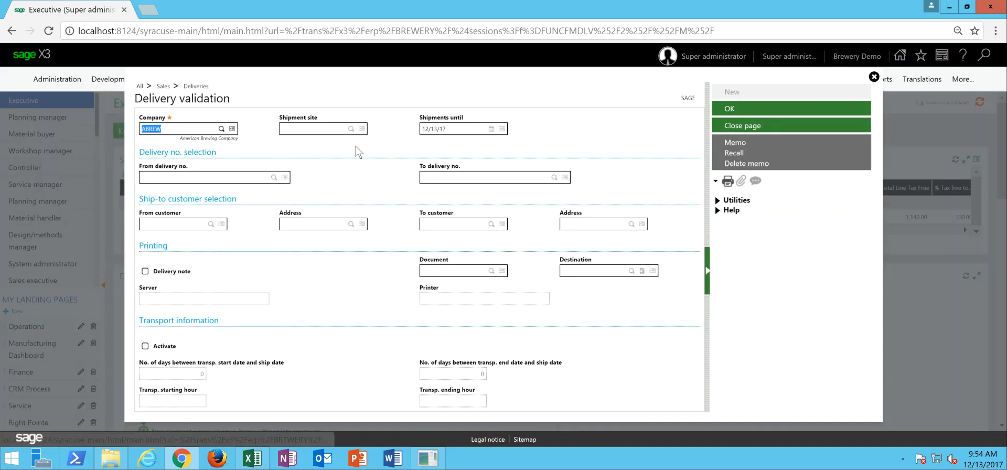
pyautogui.press('Tab')
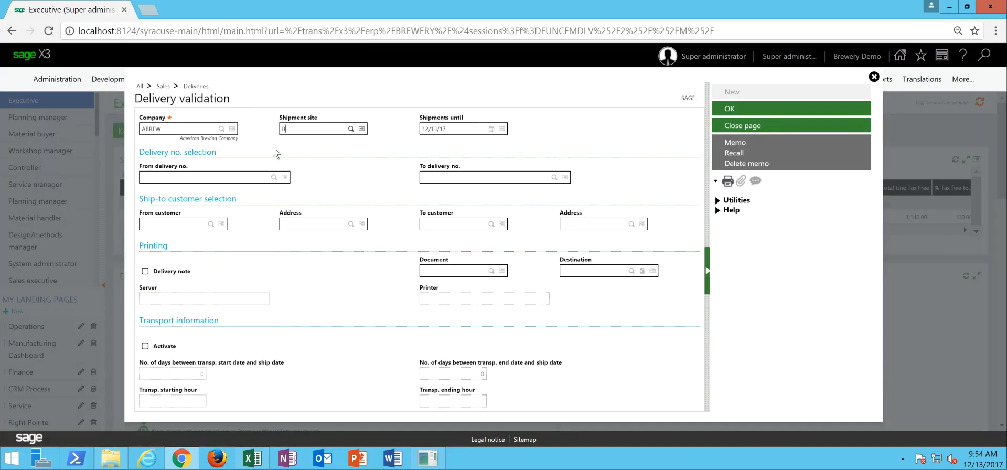
pyautogui.write('BH01')
pyautogui.press('Tab')
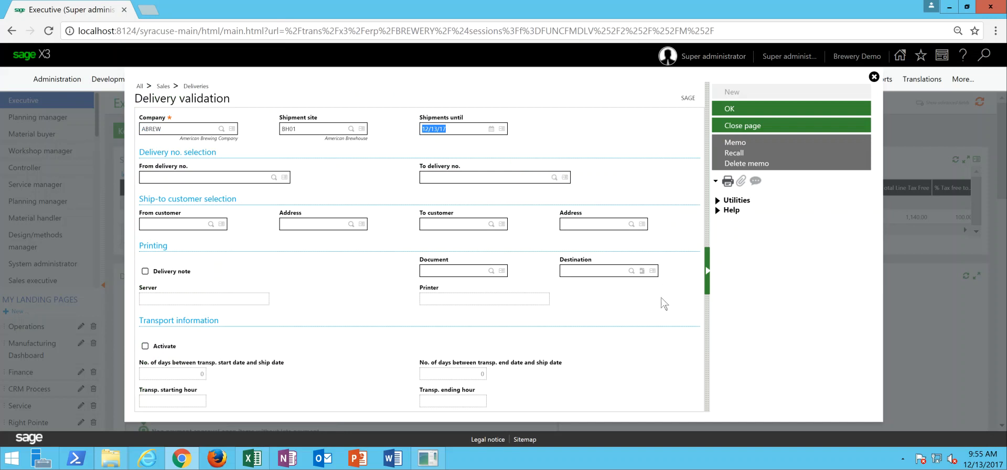
pyautogui.click(730, 109)
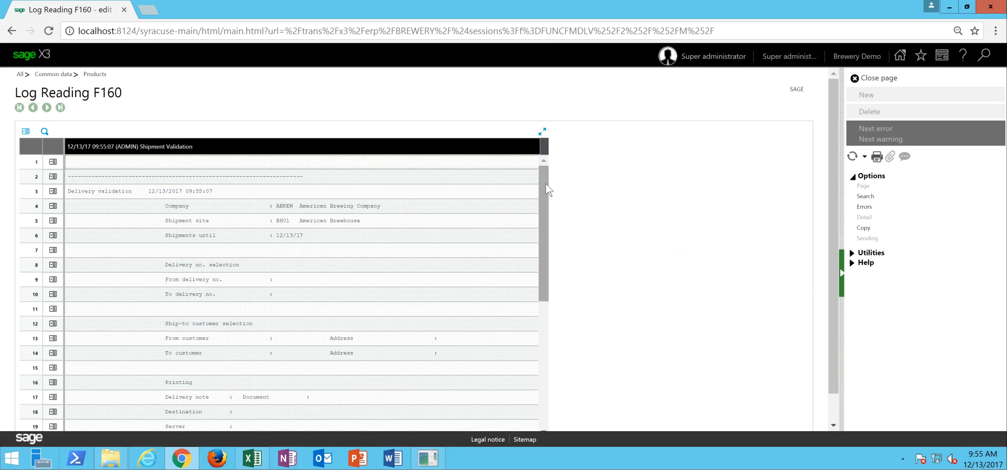
# - Review the shipment validation log for the validated deliveries, then close it
pyautogui.moveTo(548, 189); pyautogui.dragTo(552, 325)
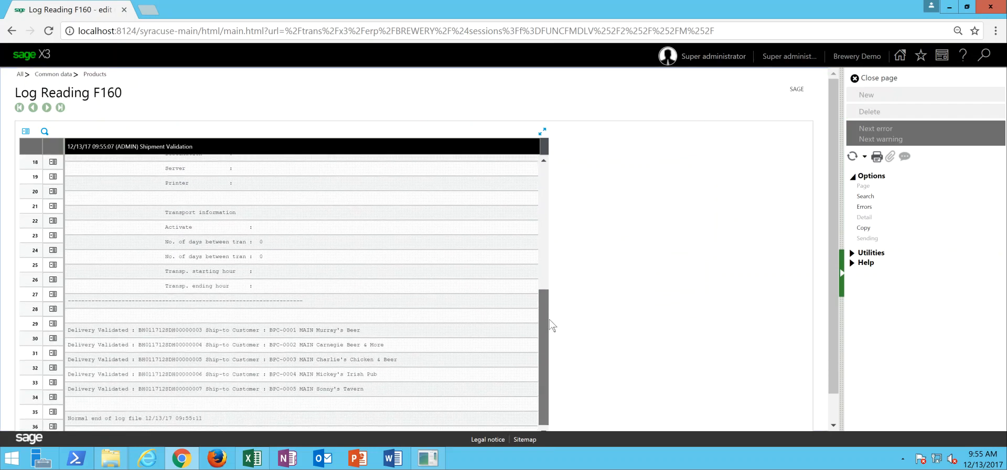
pyautogui.moveTo(544, 330); pyautogui.dragTo(535, 176)
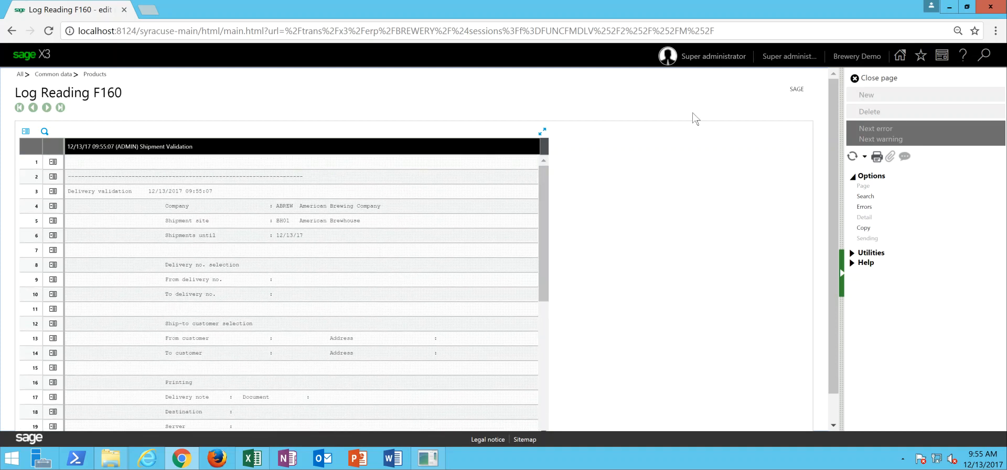
pyautogui.click(893, 84)
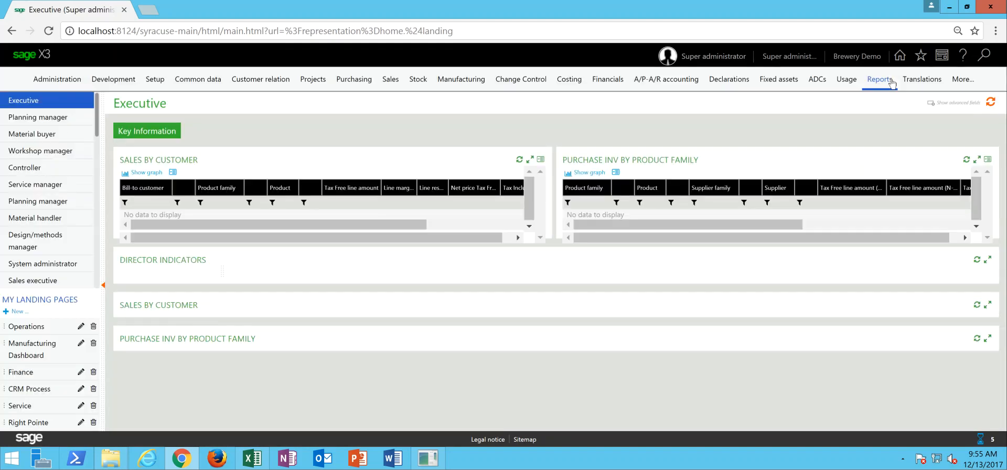
pyautogui.click(892, 79)
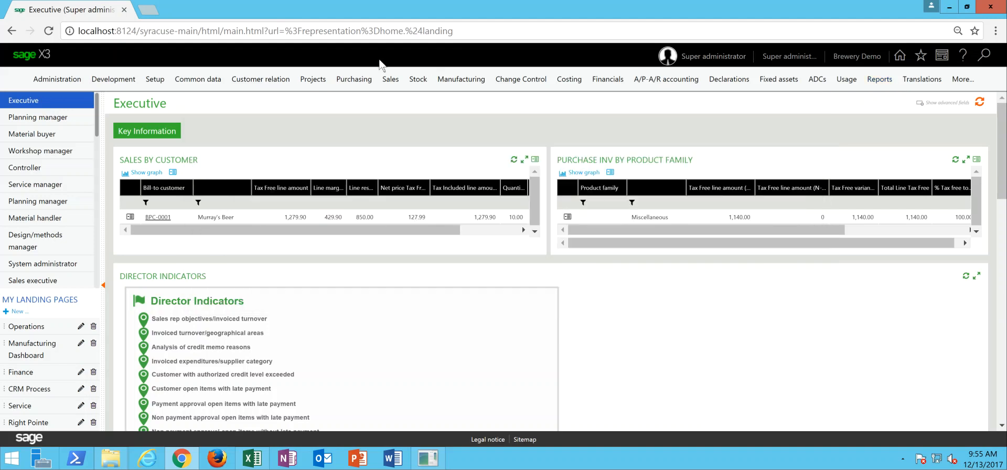
# - Open delivery invoice generation for company ABREW and set the sales site to BH01
pyautogui.moveTo(388, 80)
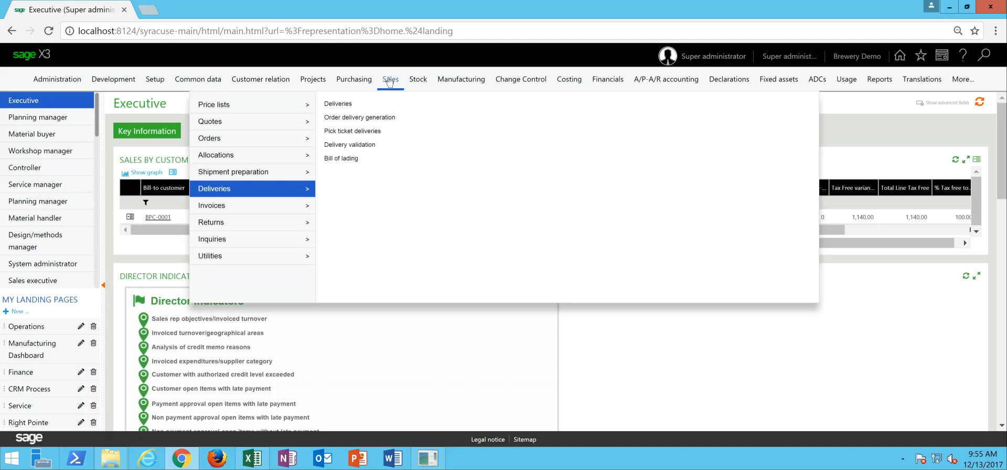
pyautogui.moveTo(266, 211)
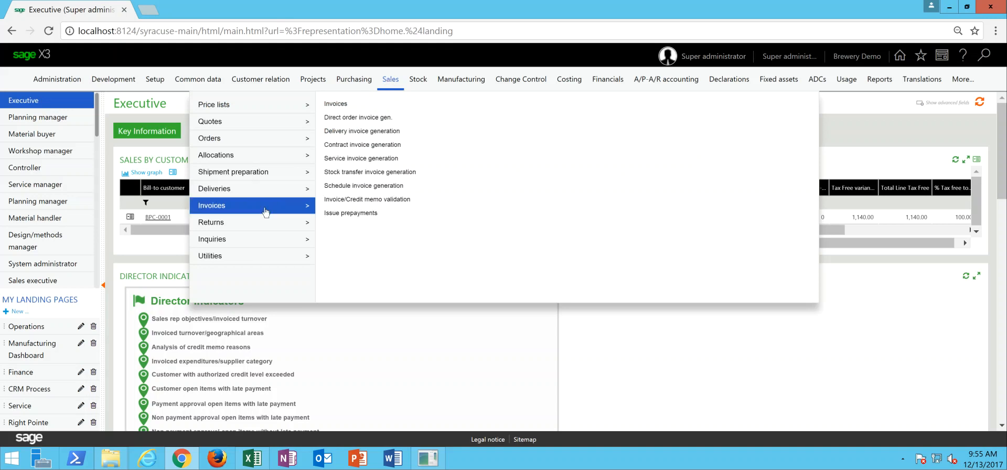
pyautogui.click(351, 133)
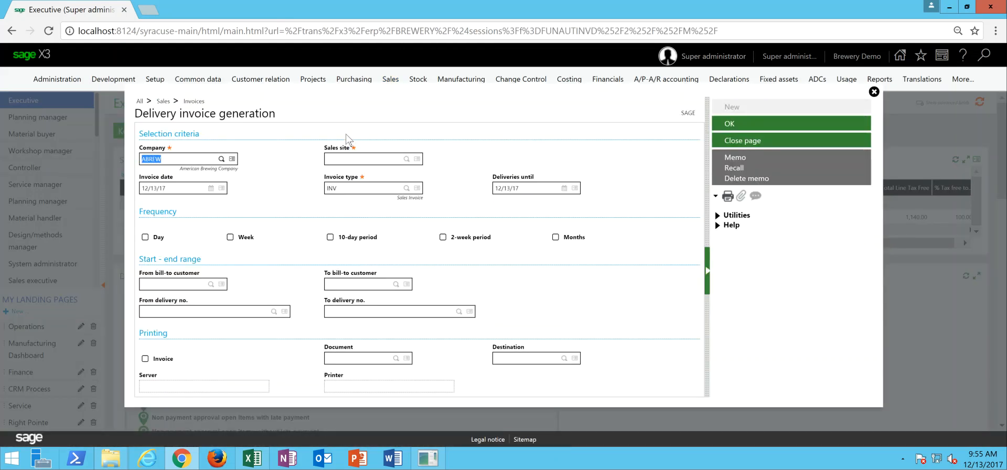
pyautogui.press('Tab')
pyautogui.write('BH01')
pyautogui.press('Tab')
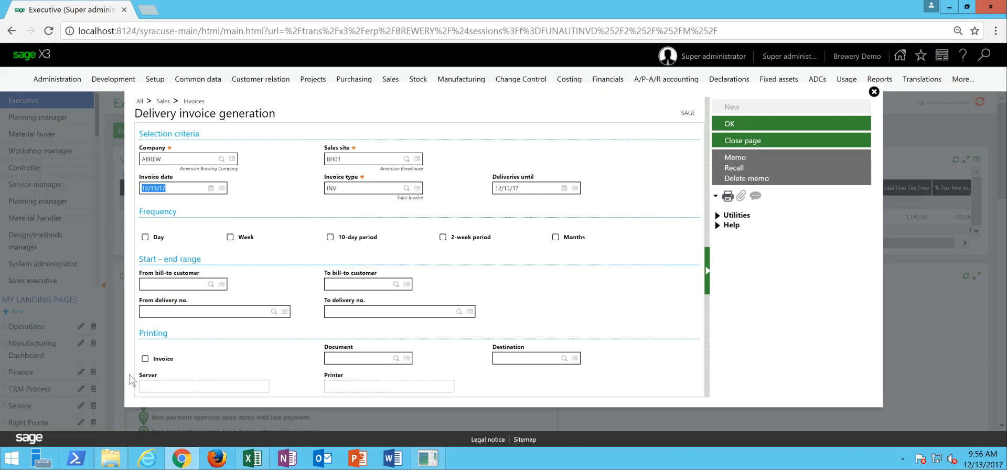
# - Enable invoice printing for the generation run with document SBONFAC and destination PREVIEW
pyautogui.click(146, 358)
pyautogui.press('Tab')
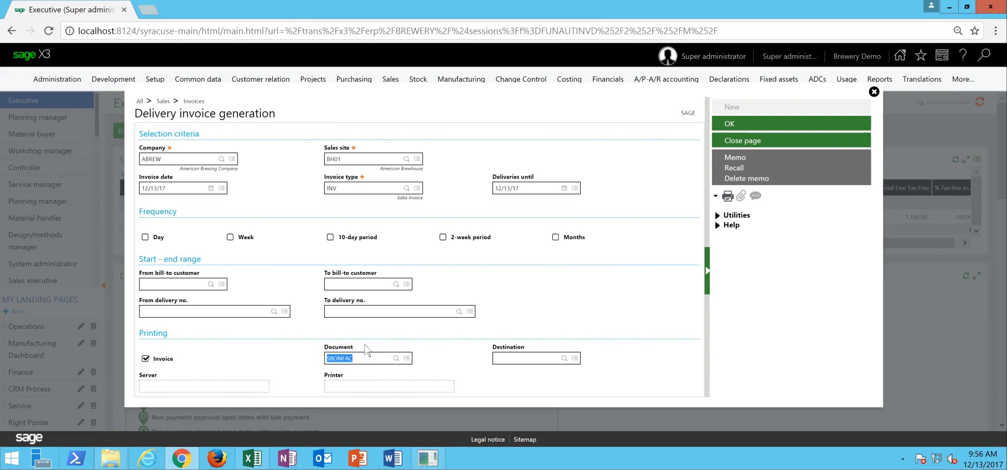
pyautogui.press('Tab')
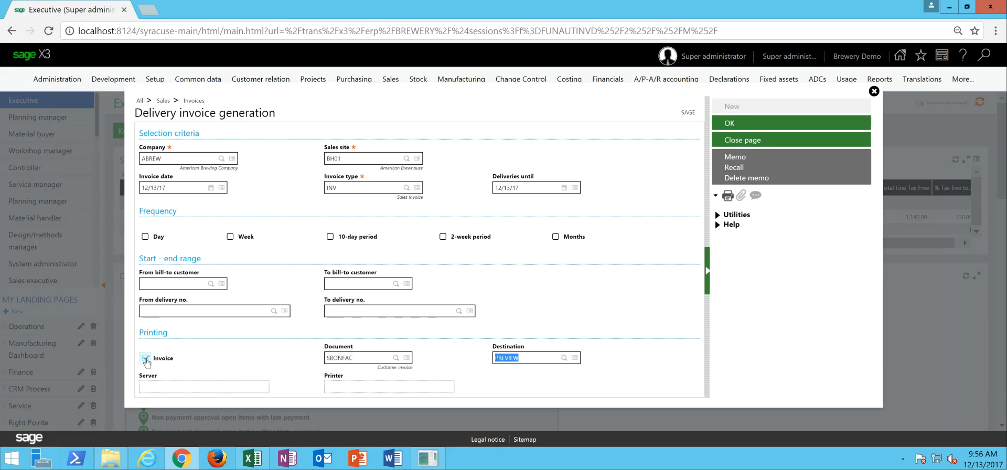
# - Try to clear the invoice print destination, and run delivery invoice generation for company ABREW and sales site BH01
pyautogui.press('Tab')
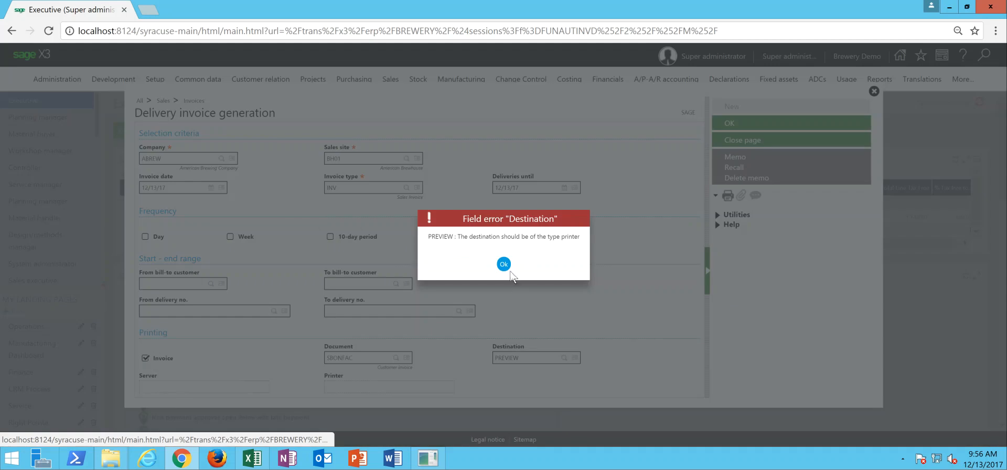
pyautogui.click(507, 268)
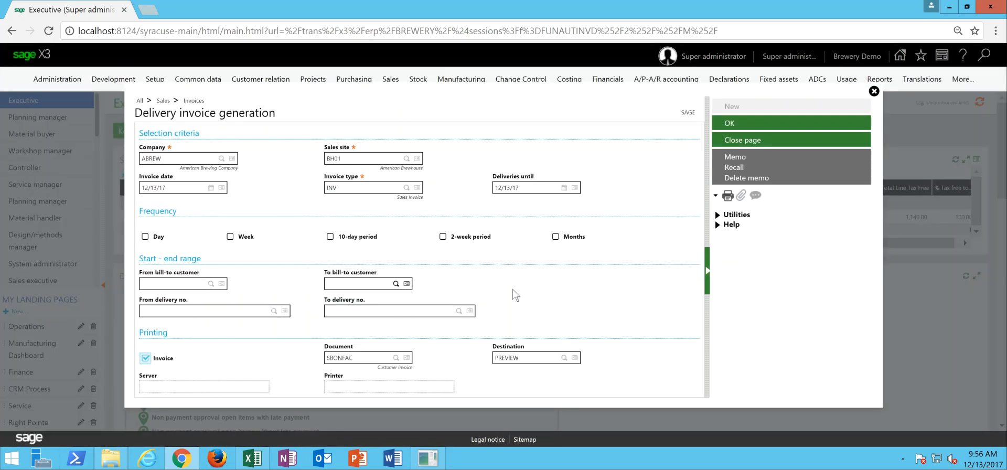
pyautogui.click(531, 358)
pyautogui.press('BackSpace')
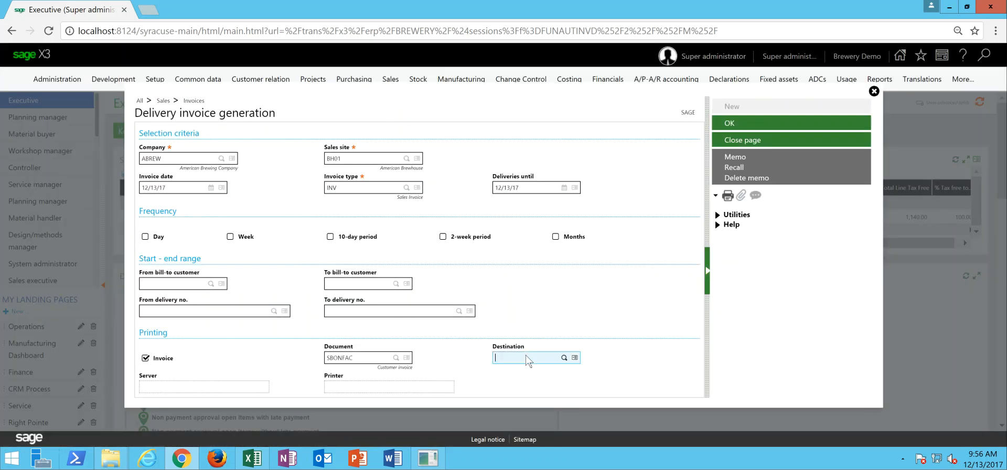
pyautogui.click(253, 344)
pyautogui.click(503, 264)
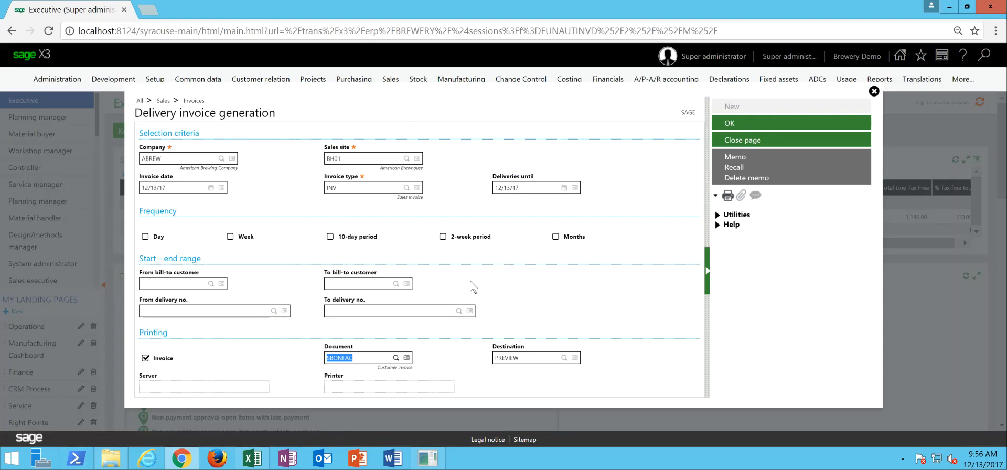
pyautogui.click(256, 345)
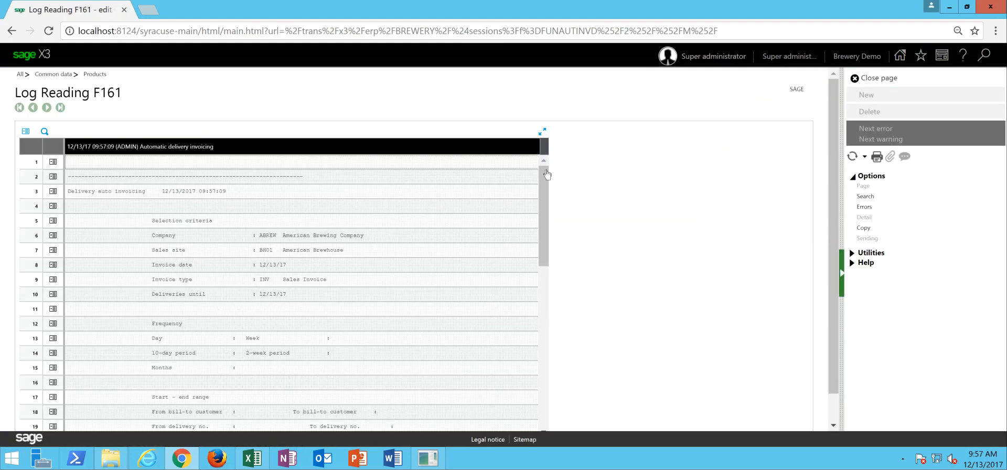
# - Review the automatic delivery invoicing log, then close it
pyautogui.moveTo(547, 178); pyautogui.dragTo(541, 161)
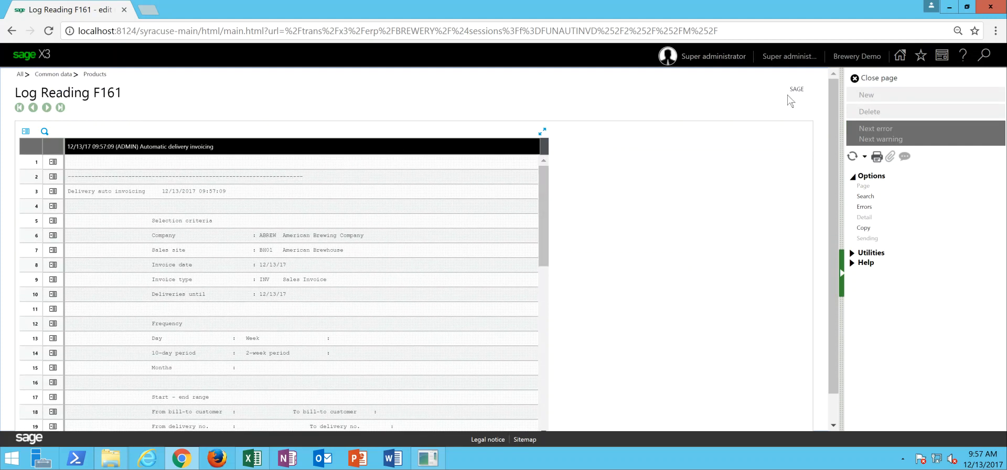
pyautogui.click(893, 78)
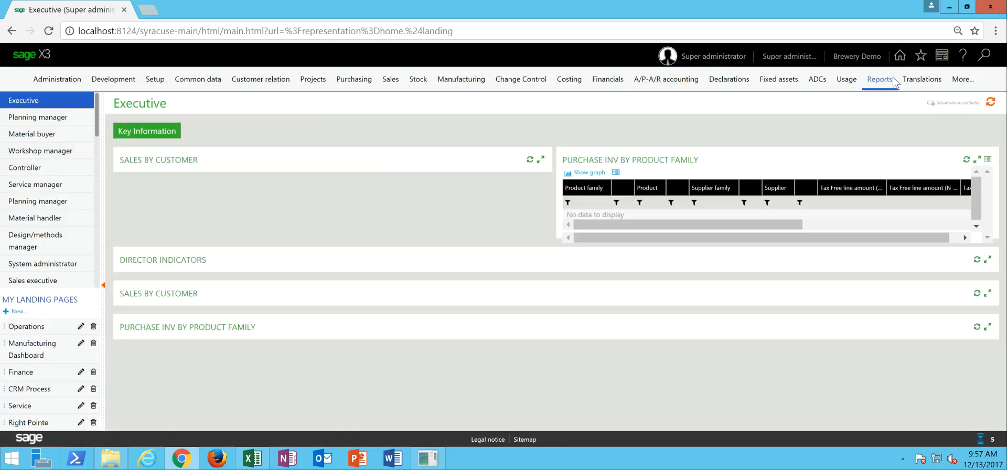
pyautogui.click(879, 78)
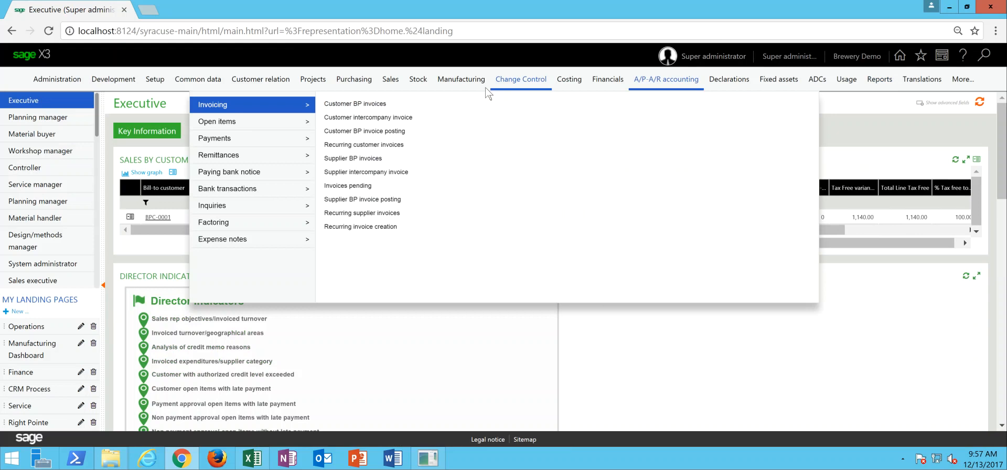
# - Run invoice/credit memo validation for all companies, sites and types with user ADMIN, then review and close the posting log
pyautogui.moveTo(390, 84)
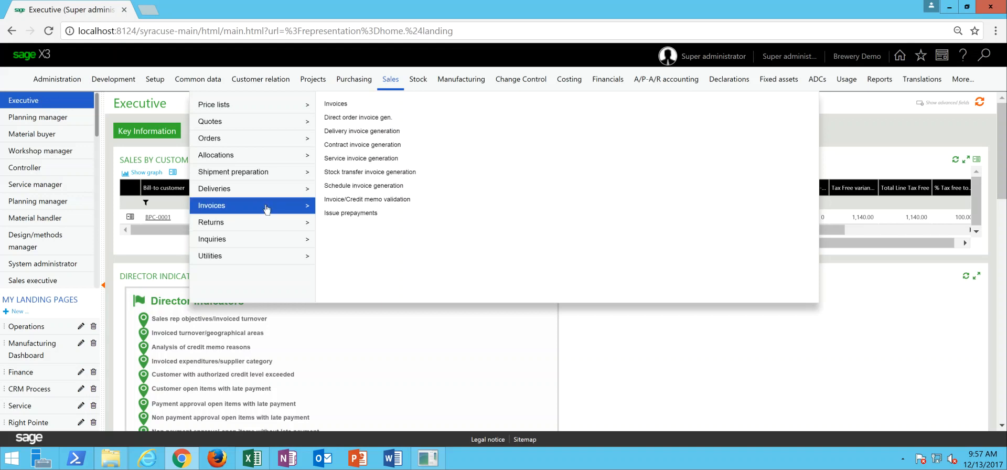
pyautogui.click(346, 200)
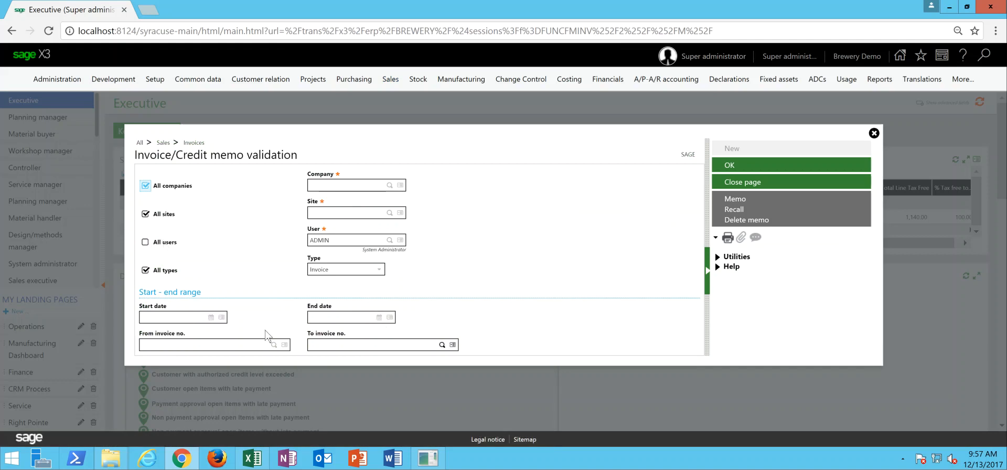
pyautogui.click(735, 167)
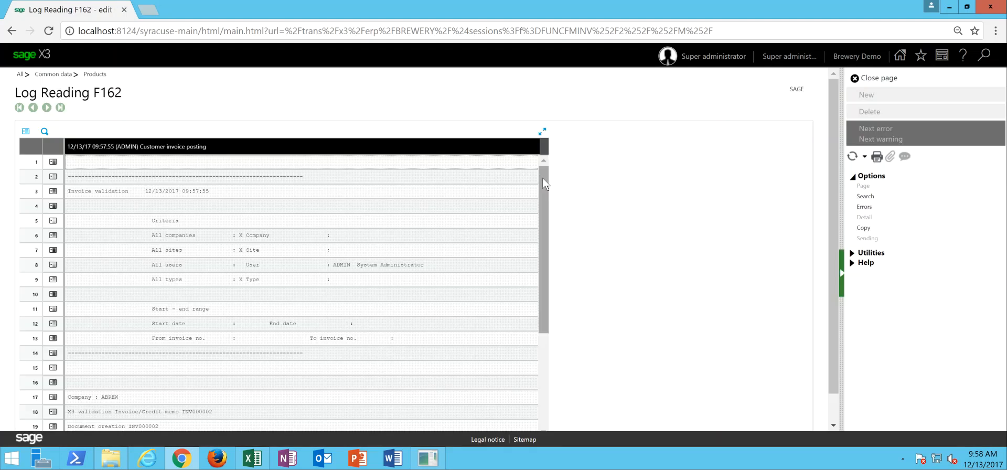
pyautogui.moveTo(546, 194); pyautogui.dragTo(542, 268)
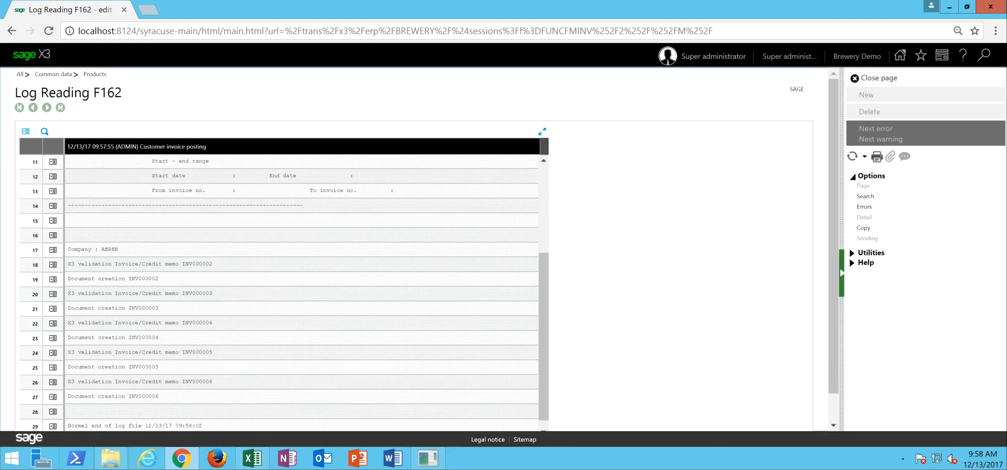
pyautogui.click(885, 83)
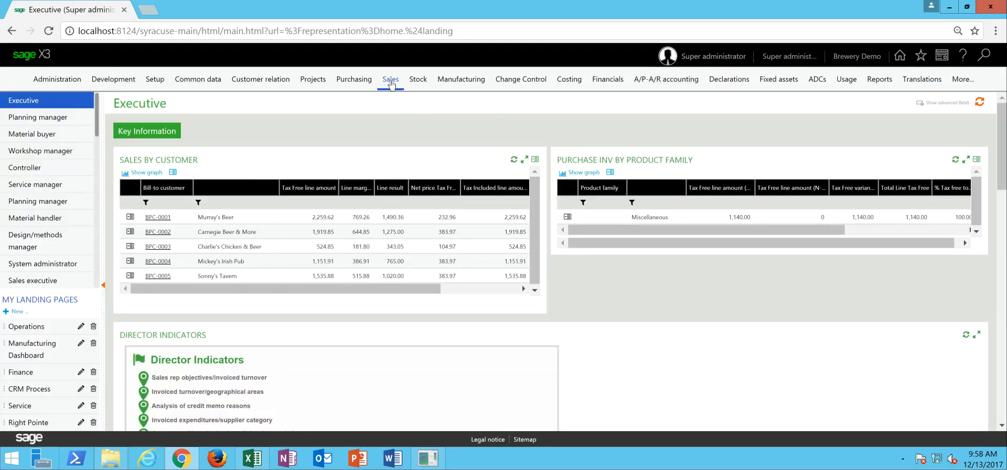
# - Open the sales invoices and display invoice INV000002
pyautogui.click(391, 82)
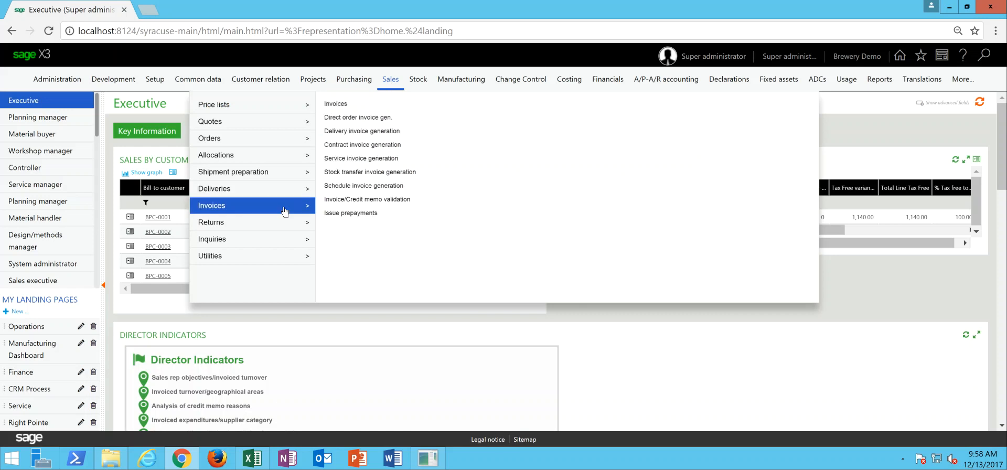
pyautogui.click(340, 107)
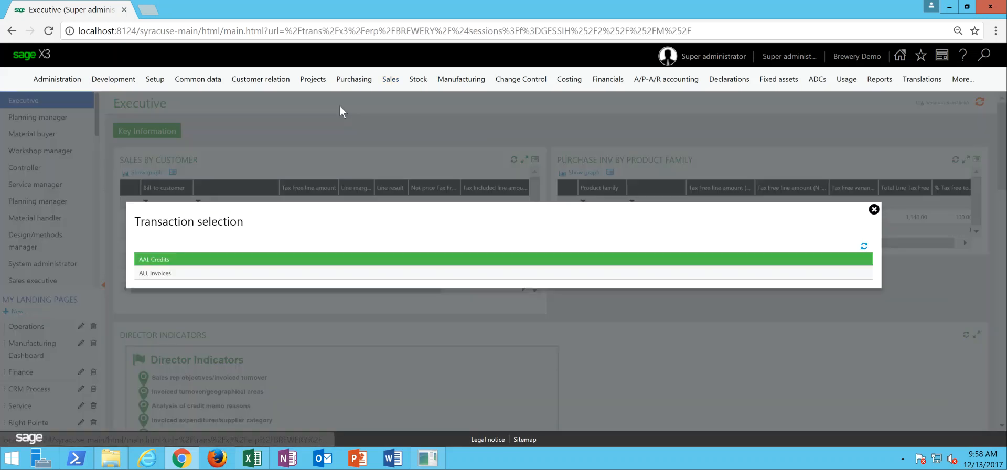
pyautogui.click(174, 273)
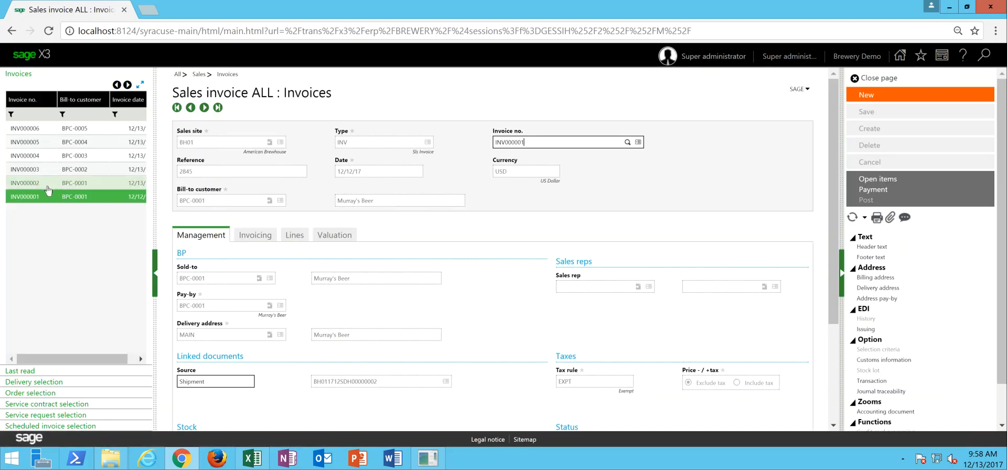
pyautogui.click(47, 183)
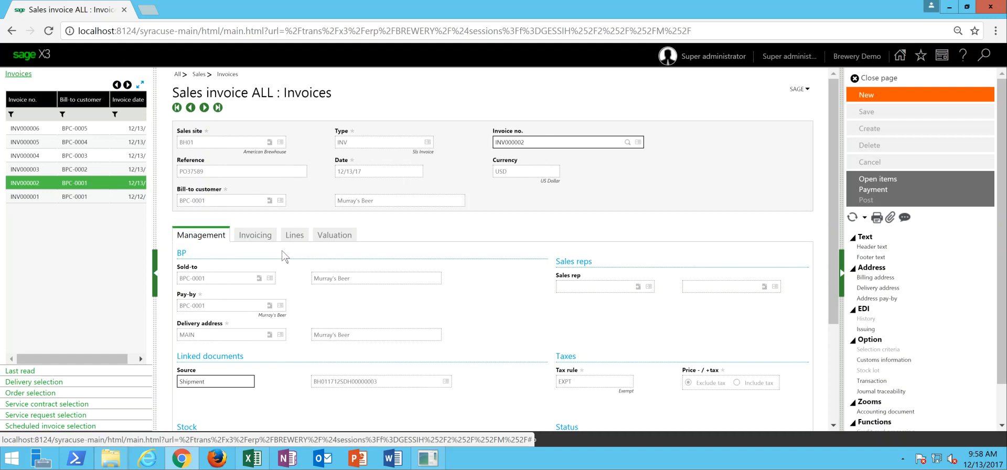
# - Examine the invoicing terms, product lines, taxes and totals of invoice INV000002
pyautogui.click(261, 239)
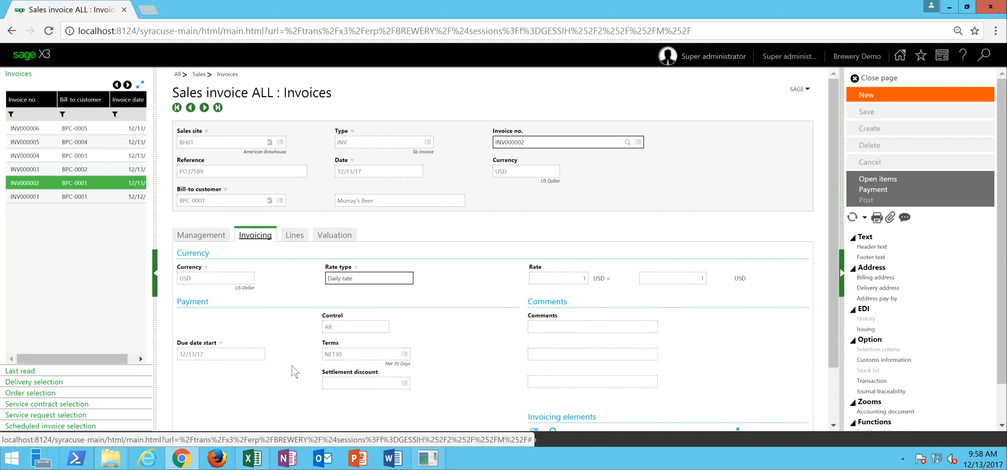
pyautogui.click(293, 239)
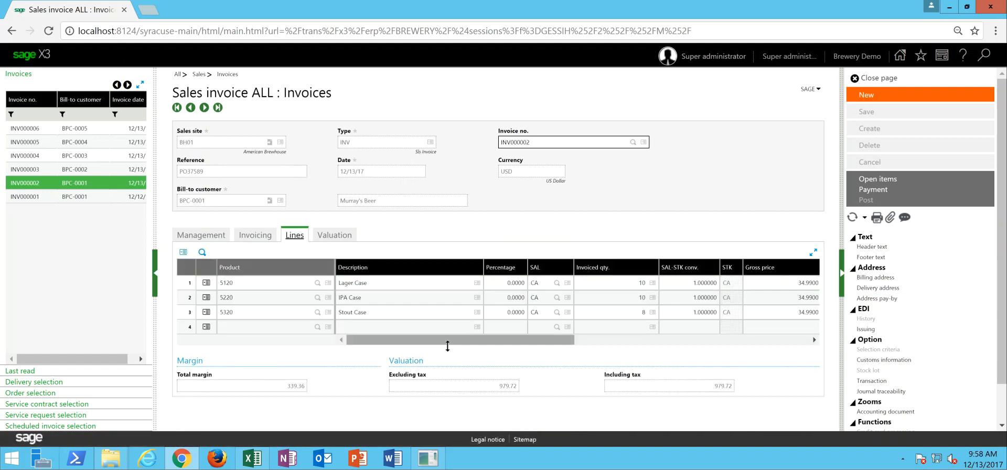
pyautogui.moveTo(450, 346); pyautogui.dragTo(521, 344)
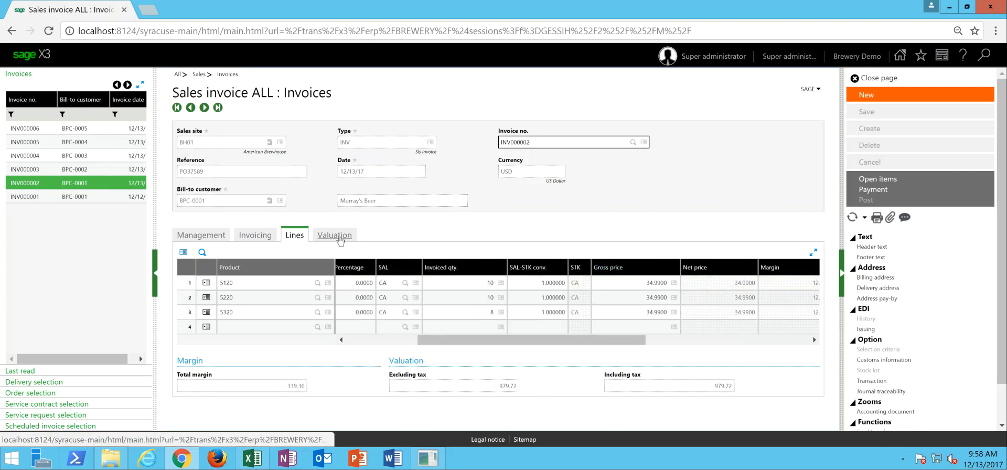
pyautogui.click(335, 236)
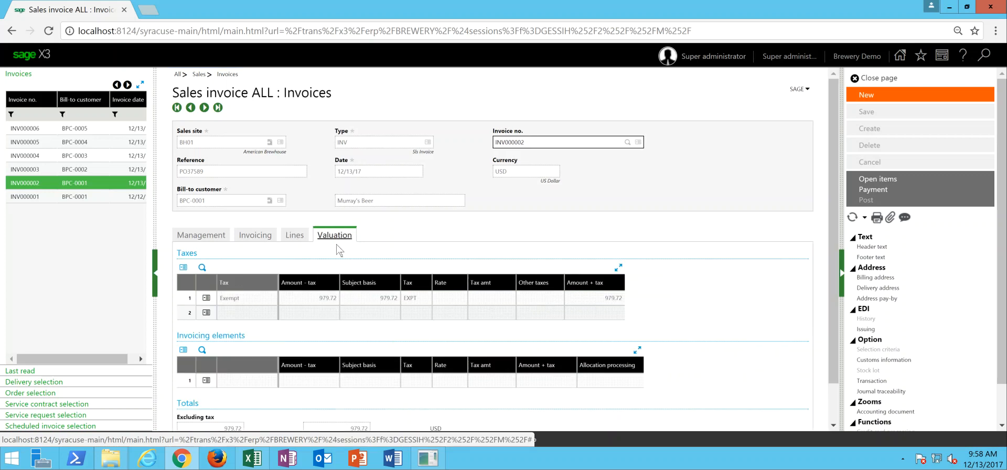
pyautogui.scroll(-2, 524, 341)
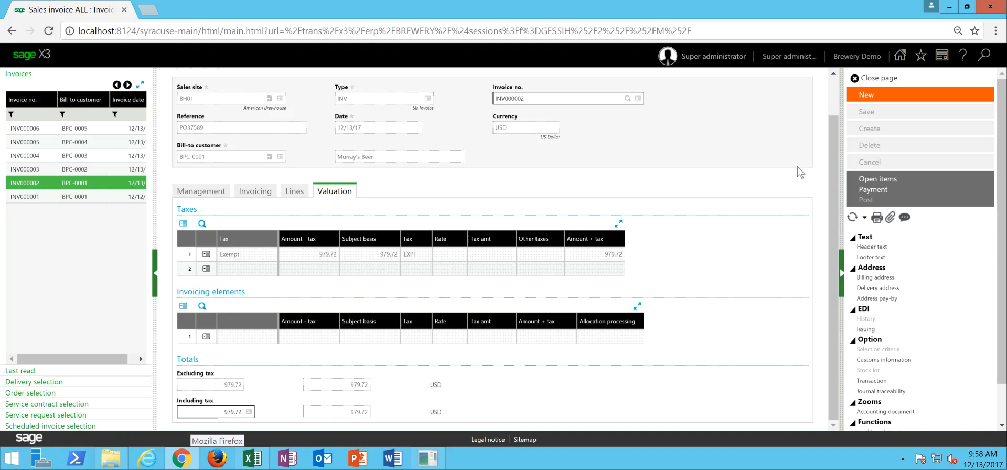
# - Print the sales invoice report SBONFACP for site BH01 with the invoice number and customer ranges cleared
pyautogui.click(872, 221)
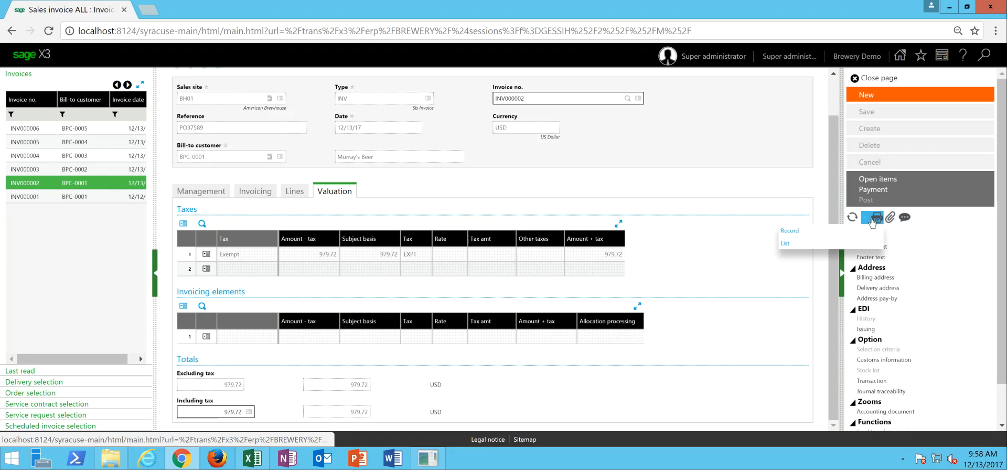
pyautogui.click(818, 237)
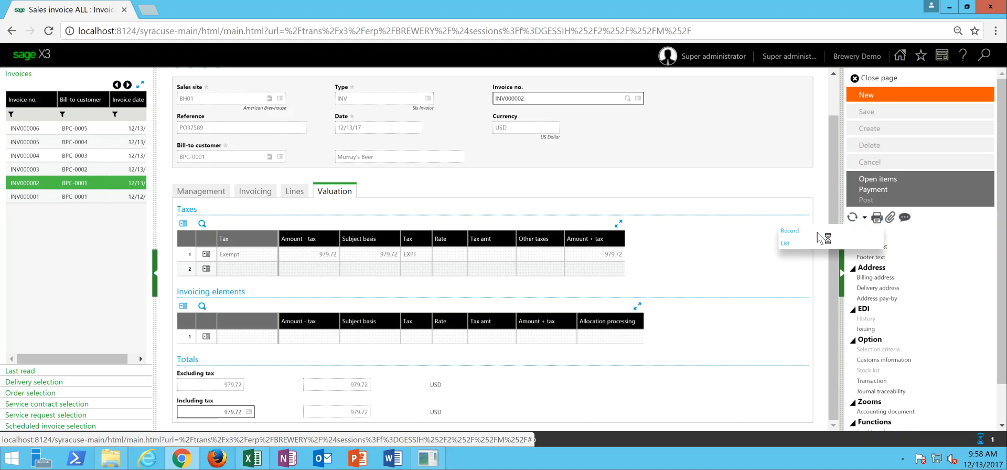
pyautogui.click(587, 225)
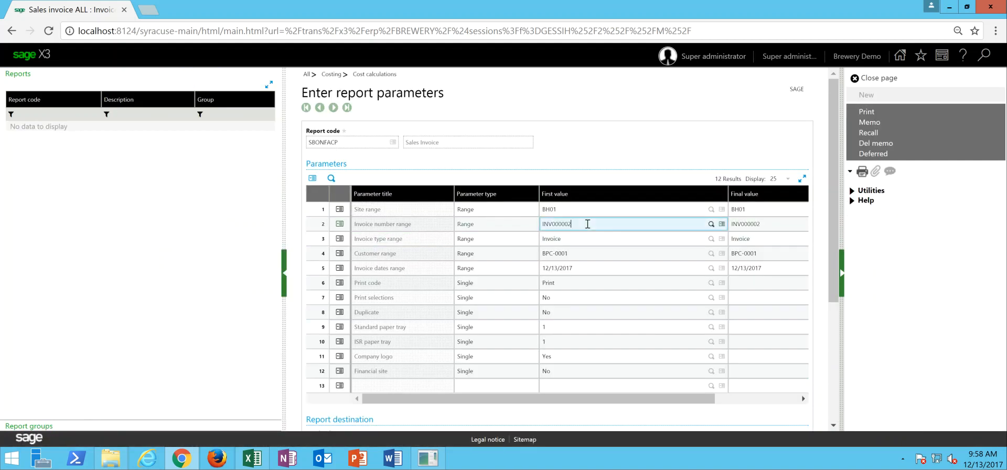
pyautogui.press('BackSpace')
pyautogui.press('Tab')
pyautogui.press('BackSpace')
pyautogui.press('Tab')
pyautogui.press('Tab')
pyautogui.press('Tab')
pyautogui.press('BackSpace')
pyautogui.press('Tab')
pyautogui.press('BackSpace')
pyautogui.press('Tab')
pyautogui.moveTo(475, 399); pyautogui.dragTo(356, 403)
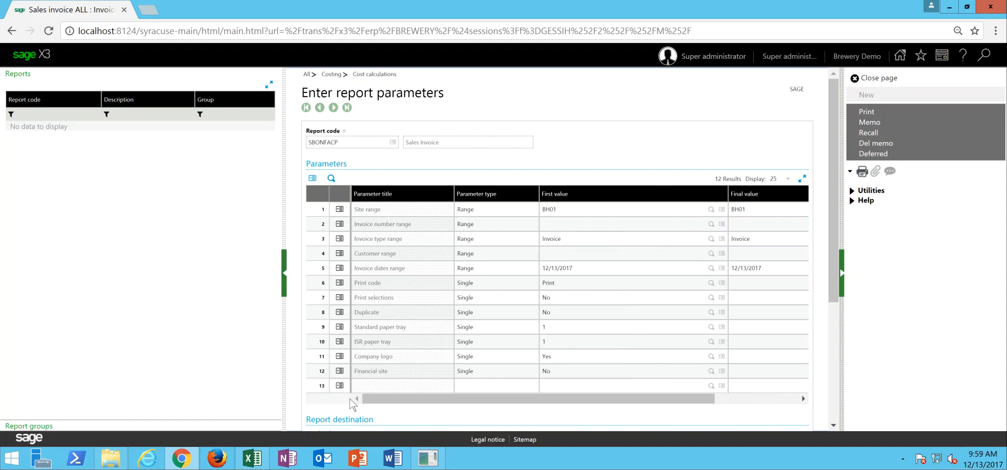
pyautogui.click(870, 111)
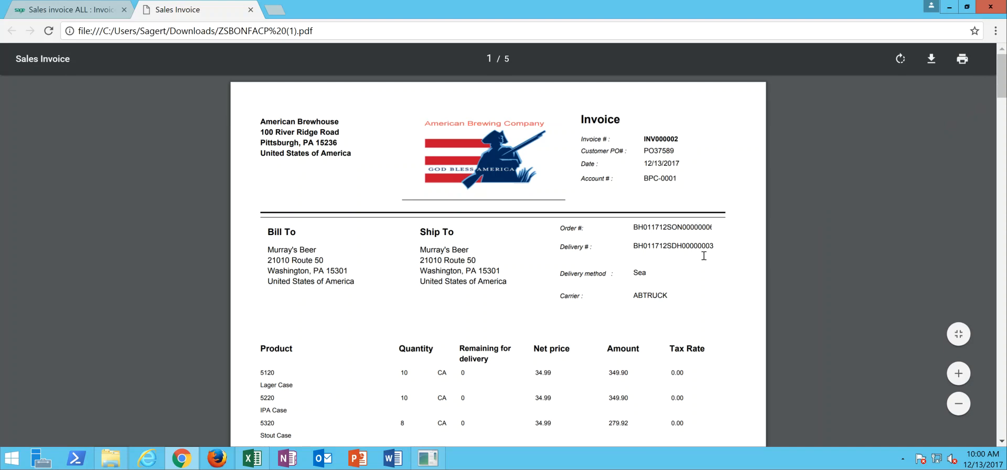
# - Review the generated sales invoice PDF and close it, then delete the finished print job
pyautogui.moveTo(1002, 89); pyautogui.dragTo(1005, 110)
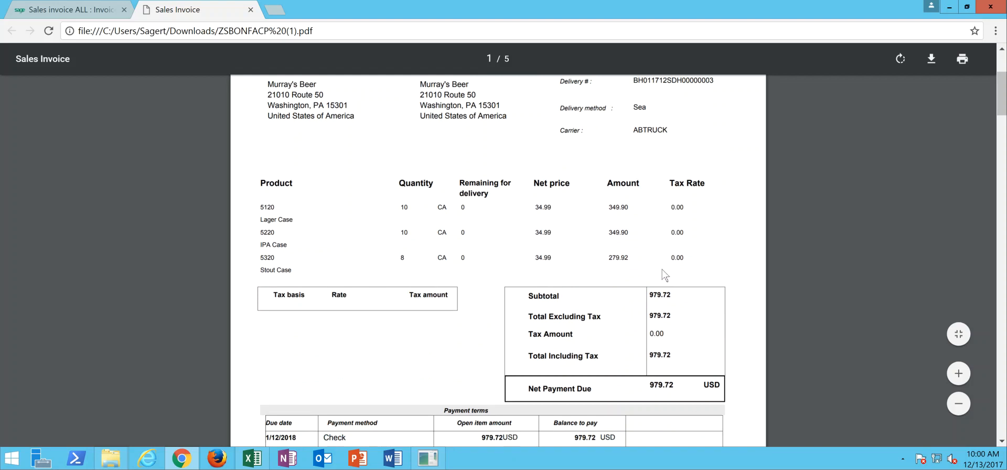
pyautogui.click(1002, 133)
pyautogui.moveTo(1003, 131); pyautogui.dragTo(1005, 73)
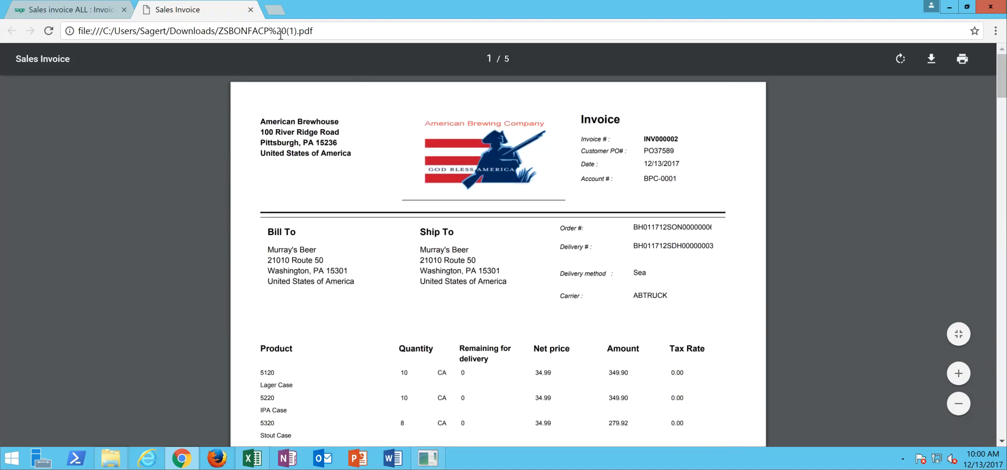
pyautogui.click(251, 10)
pyautogui.click(875, 78)
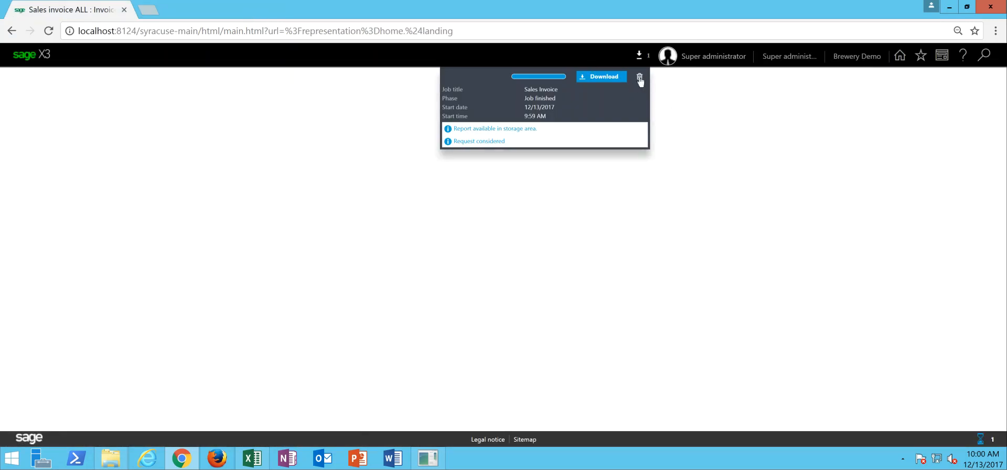
pyautogui.click(640, 79)
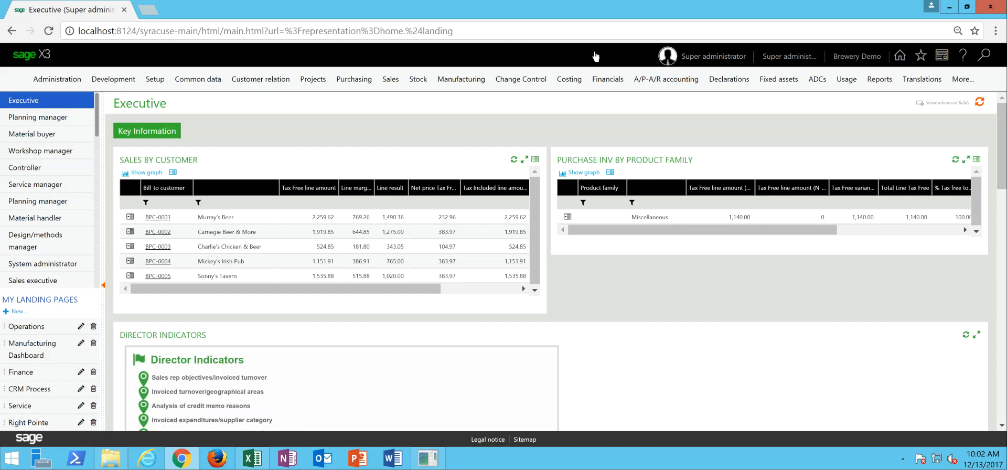
# - Open payment/receipt entry with the RECCH USA Check Receipts transaction and start a new entry
pyautogui.click(659, 80)
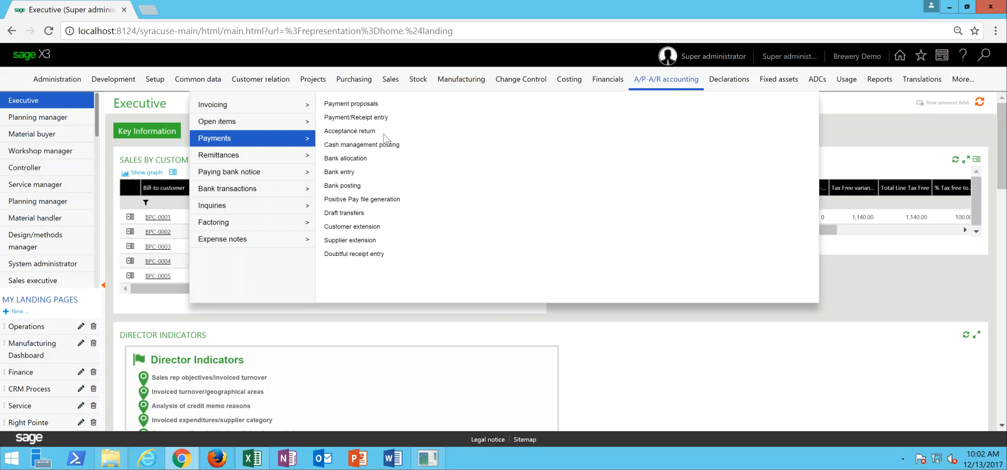
pyautogui.click(355, 117)
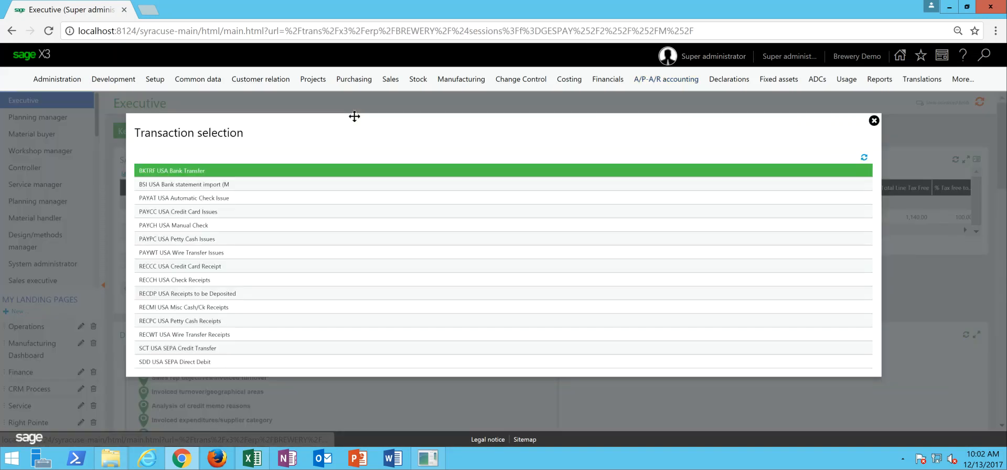
pyautogui.click(215, 282)
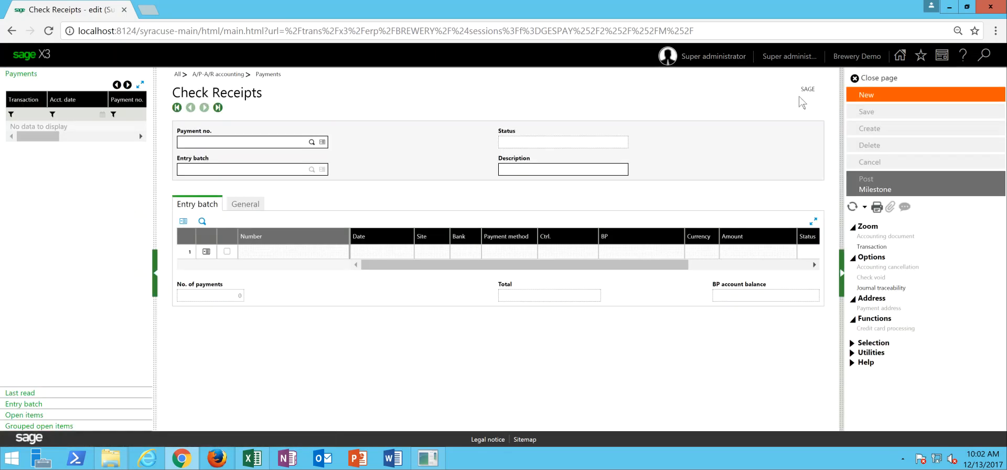
pyautogui.click(880, 96)
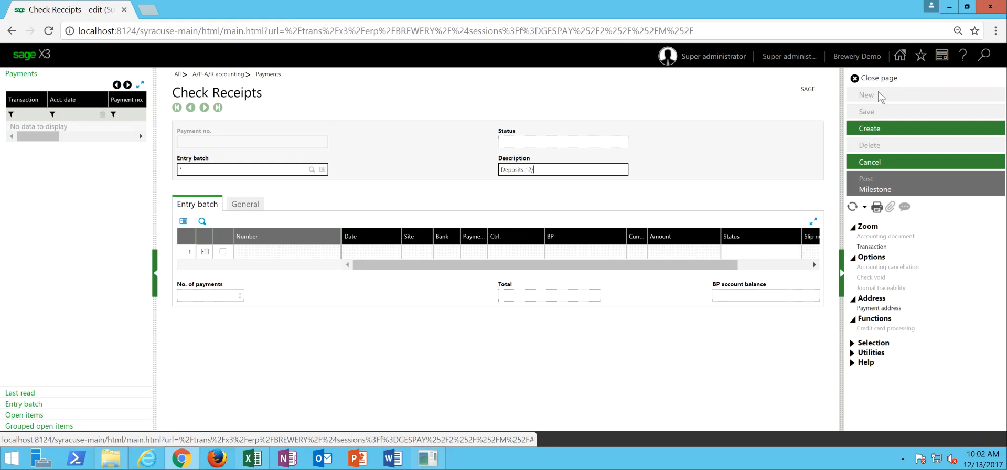
# - Complete the entry batch description as Deposits 12/13/17 and set the receipt's site to HQ01
pyautogui.write('/17')
pyautogui.press('Tab')
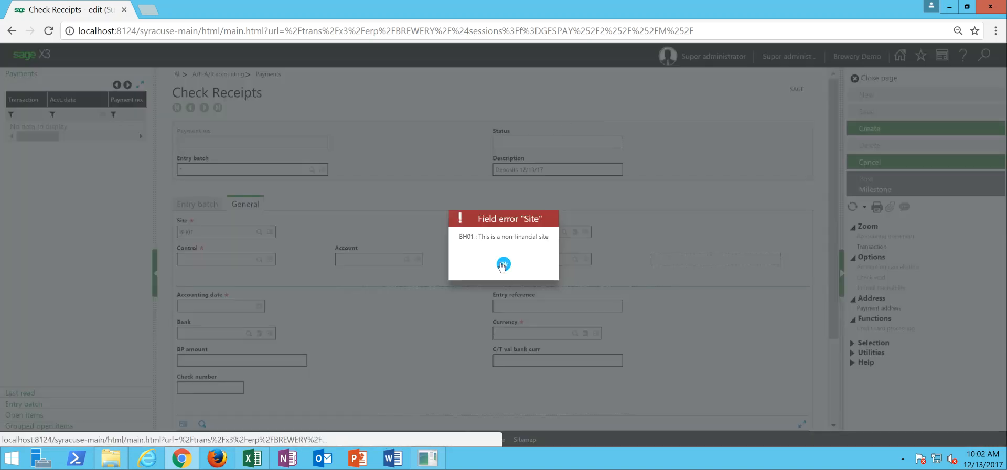
pyautogui.click(502, 262)
pyautogui.write('hq01')
pyautogui.press('Tab')
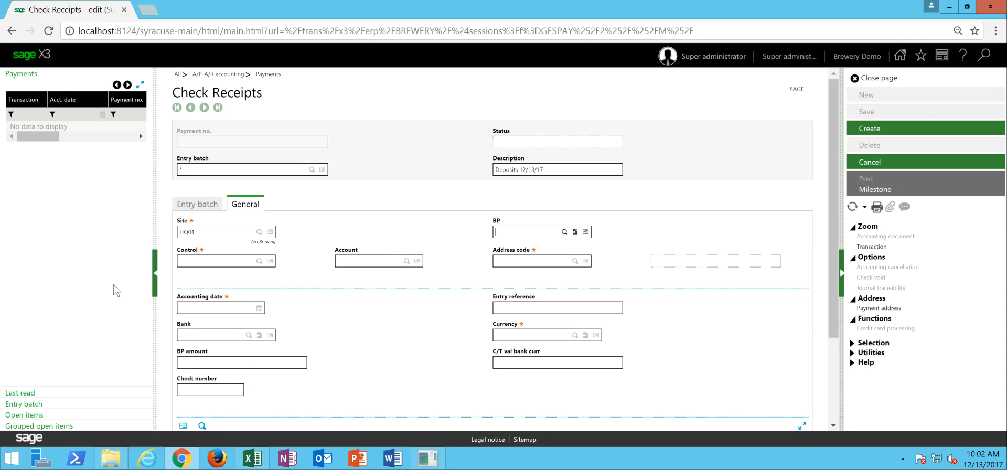
# - Allocate the receipt to open invoice INV000003 with BP amount 1,927.35 and check number 34757, and create it
pyautogui.click(45, 416)
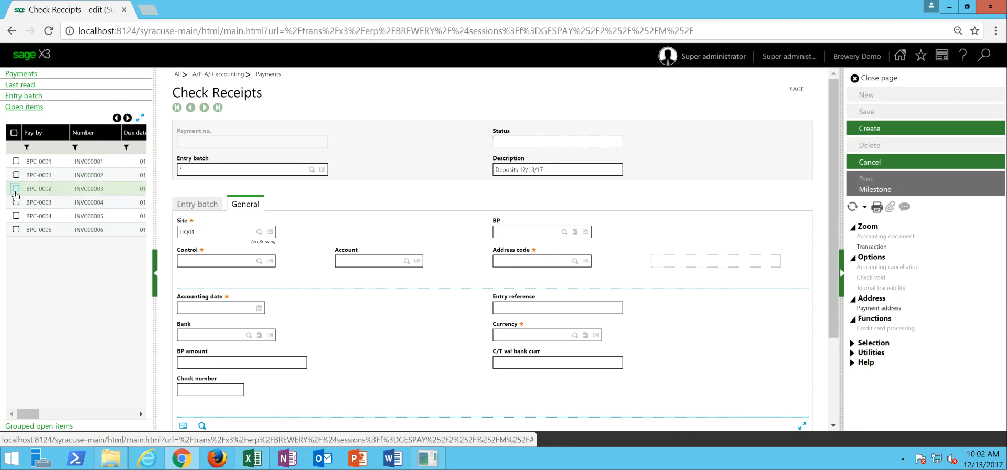
pyautogui.click(16, 189)
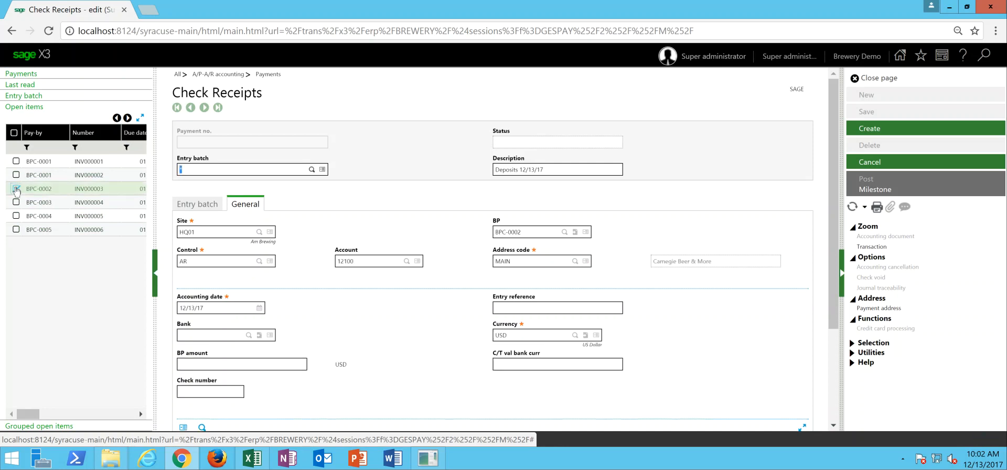
pyautogui.moveTo(832, 179); pyautogui.dragTo(837, 310)
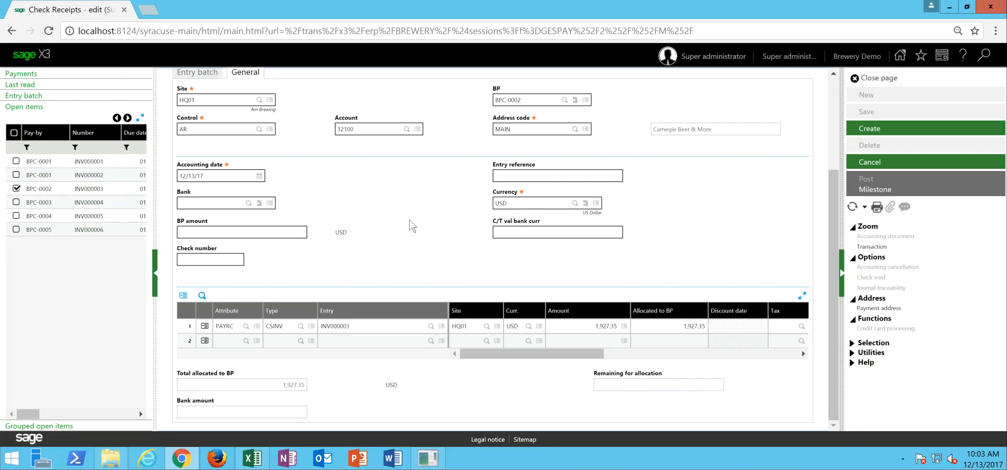
pyautogui.click(276, 232)
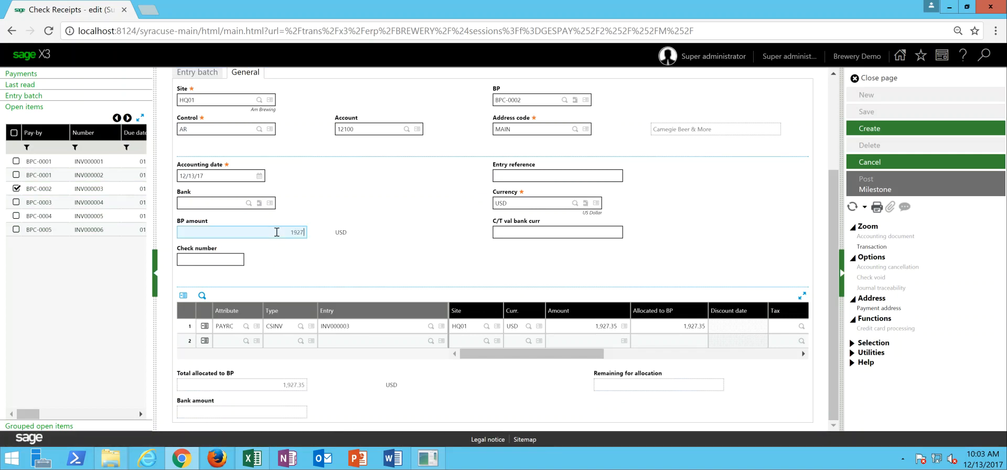
pyautogui.write('1927.35')
pyautogui.press('Tab')
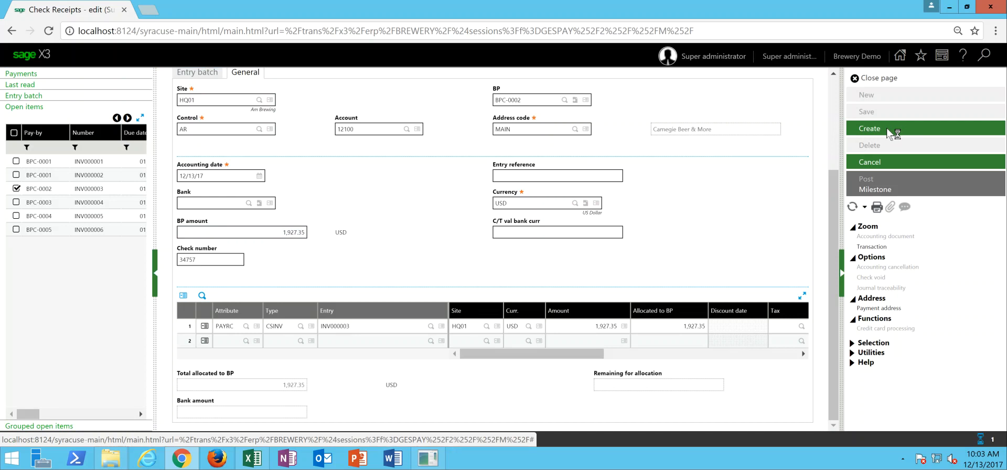
pyautogui.click(894, 131)
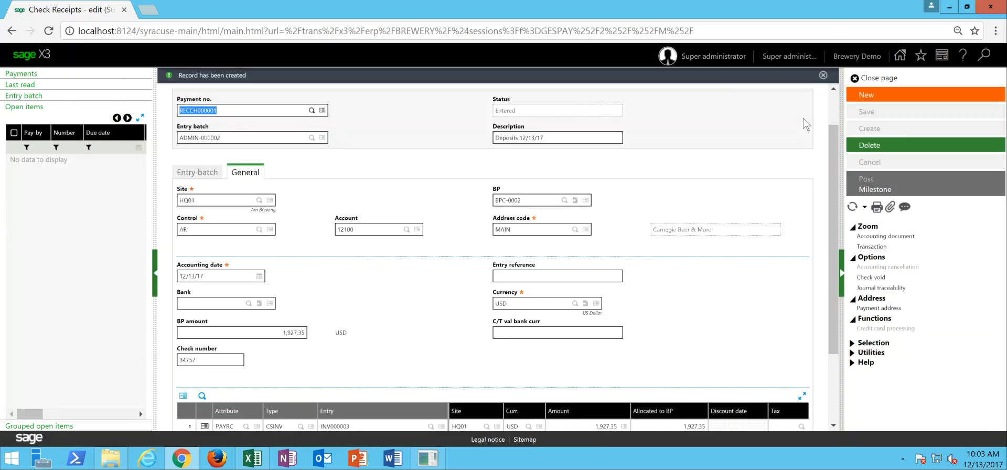
# - Start another check receipt in the same batch for site HQ01 and allocate it to open invoice INV000005
pyautogui.click(881, 97)
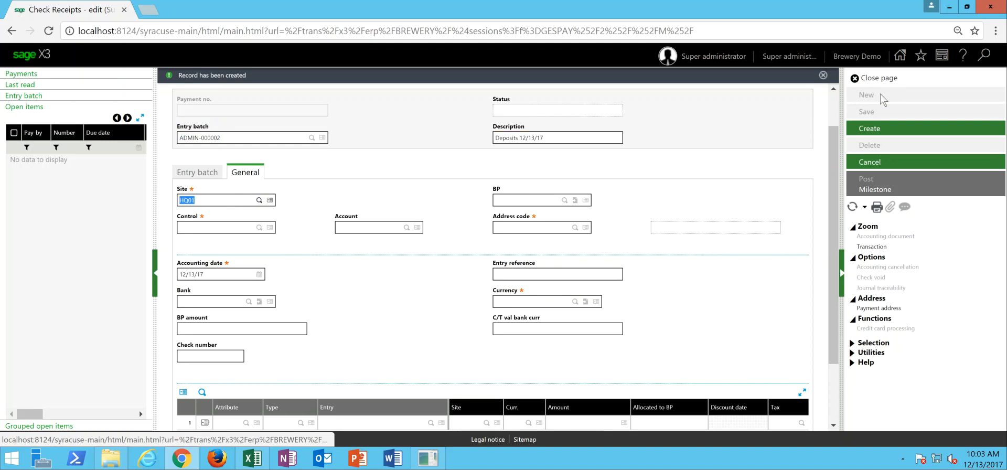
pyautogui.press('Tab')
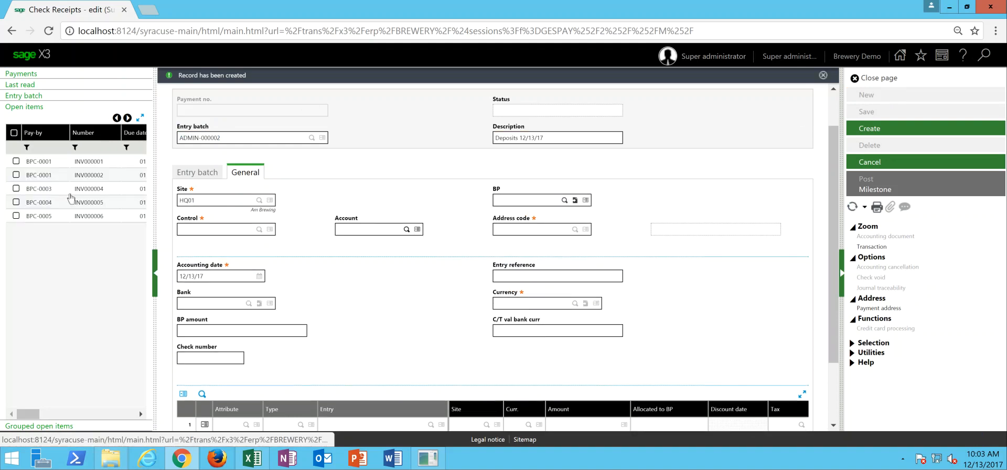
pyautogui.click(17, 202)
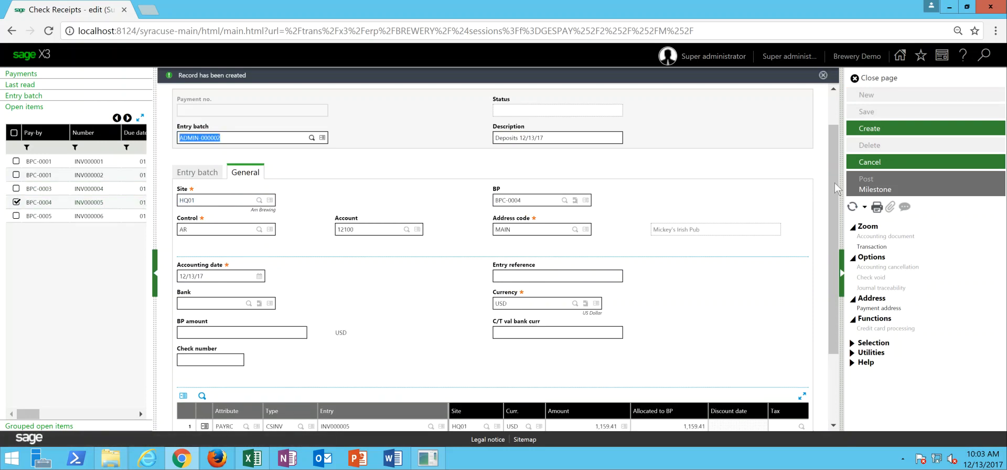
pyautogui.scroll(-2, 835, 187)
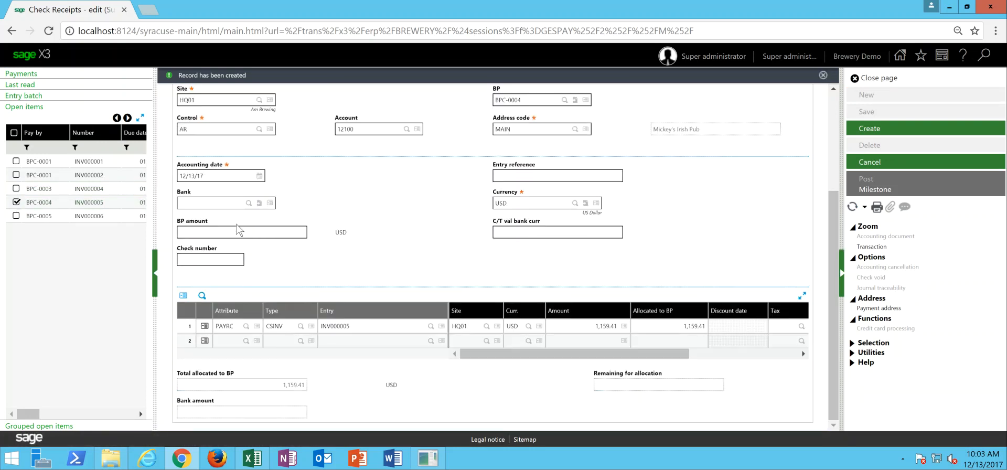
# - Set the receipt's bank to BANK1, BP amount to 1,159.41 and check number to 345869, and create it
pyautogui.click(233, 205)
pyautogui.write('bank1')
pyautogui.press('Tab')
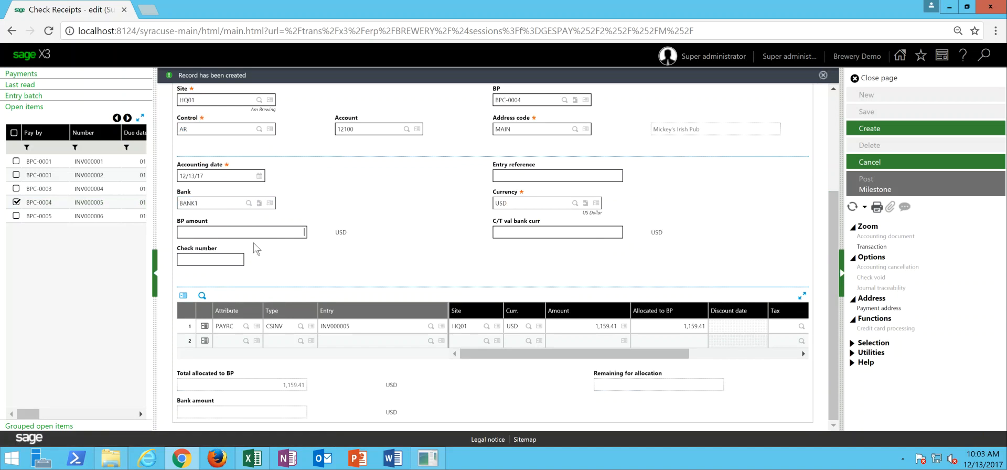
pyautogui.write('1,159.41')
pyautogui.press('Tab')
pyautogui.write('345869')
pyautogui.press('Tab')
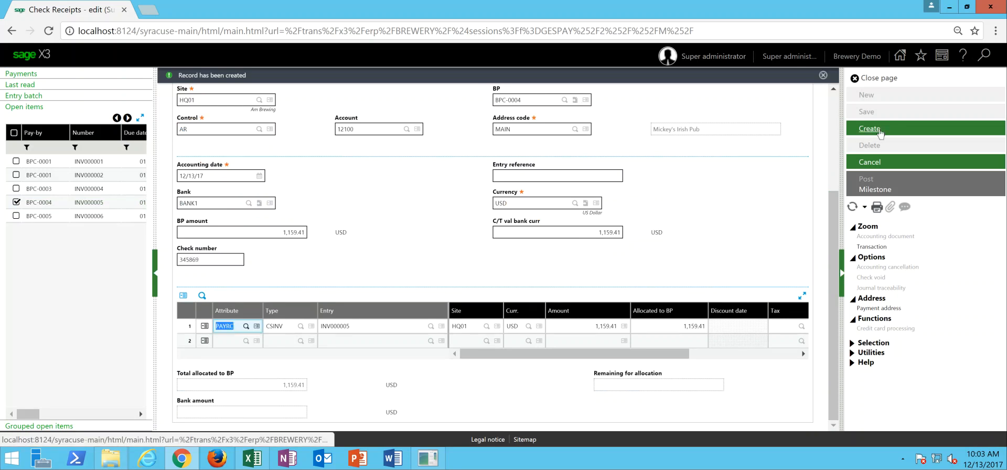
pyautogui.click(880, 133)
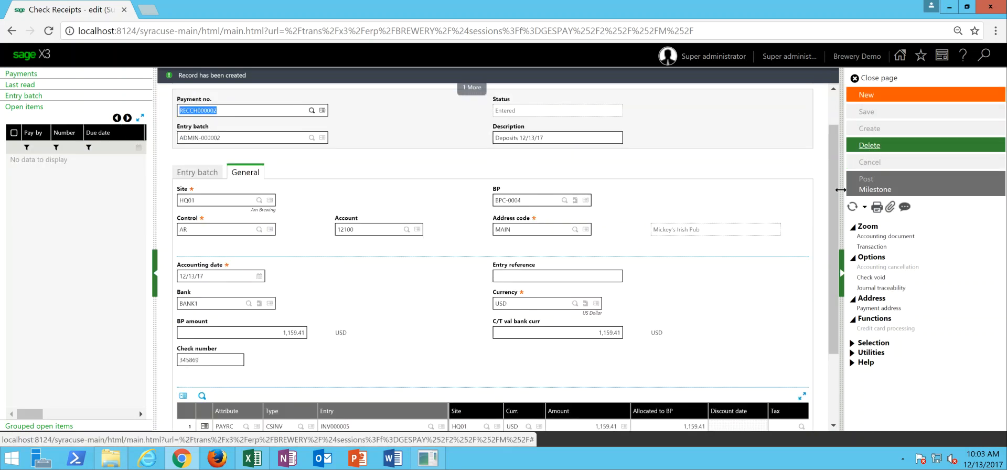
# - Close the check receipts page and open manual remittance entry under A/P-A/R accounting
pyautogui.scroll(2, 826, 117)
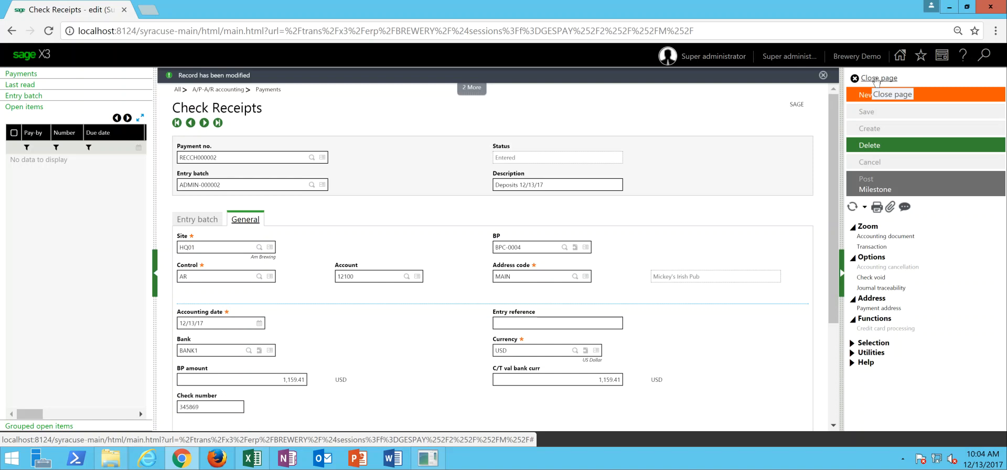
pyautogui.click(875, 79)
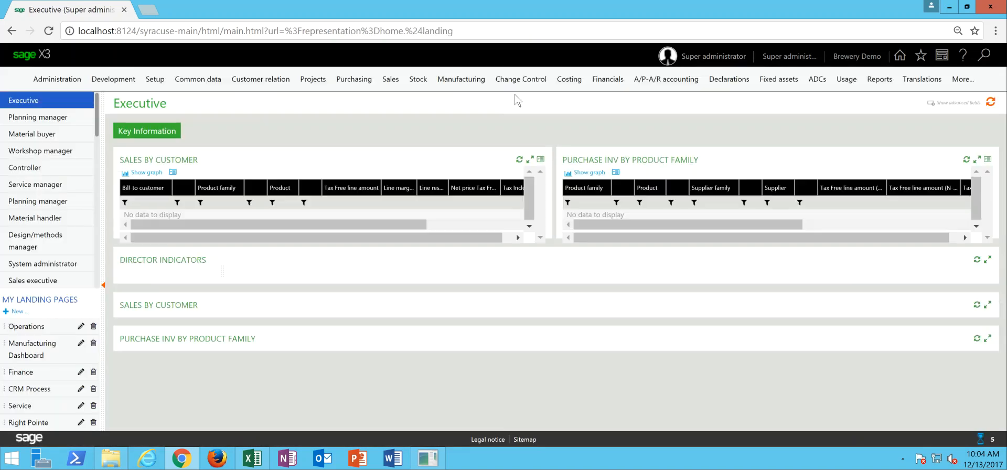
pyautogui.click(669, 79)
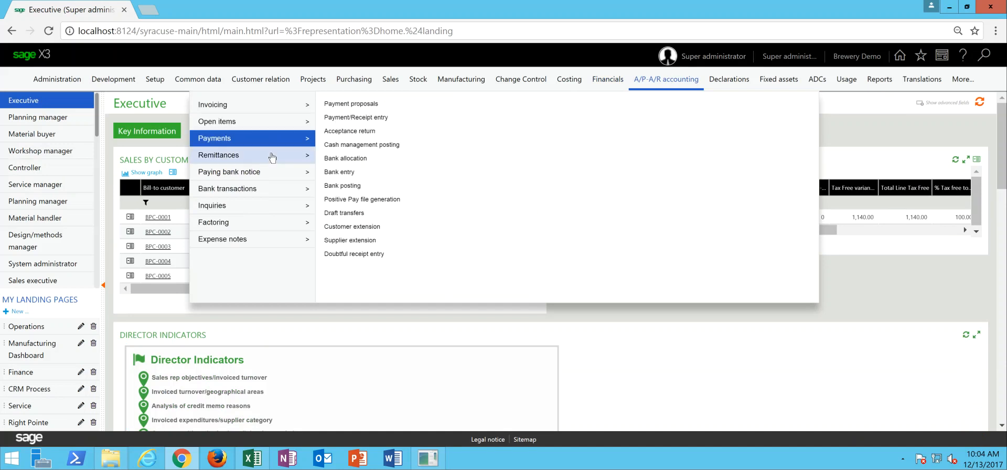
pyautogui.moveTo(272, 156)
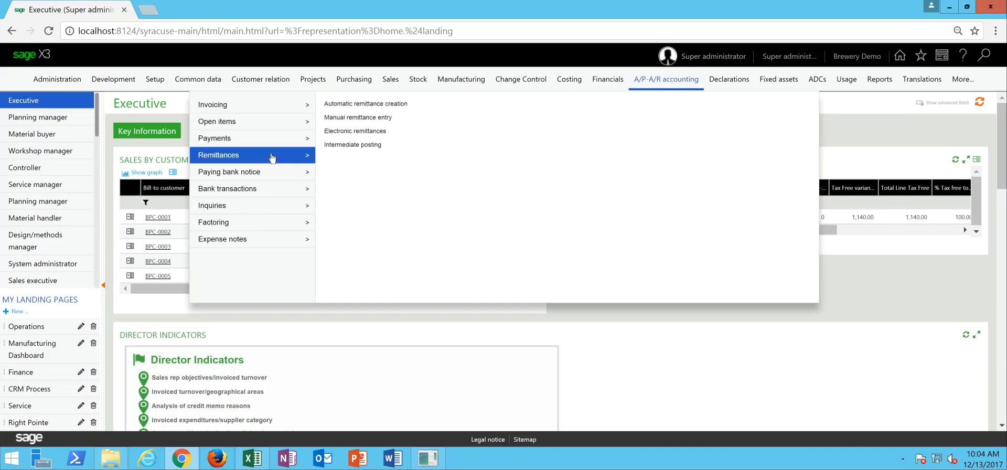
pyautogui.click(358, 118)
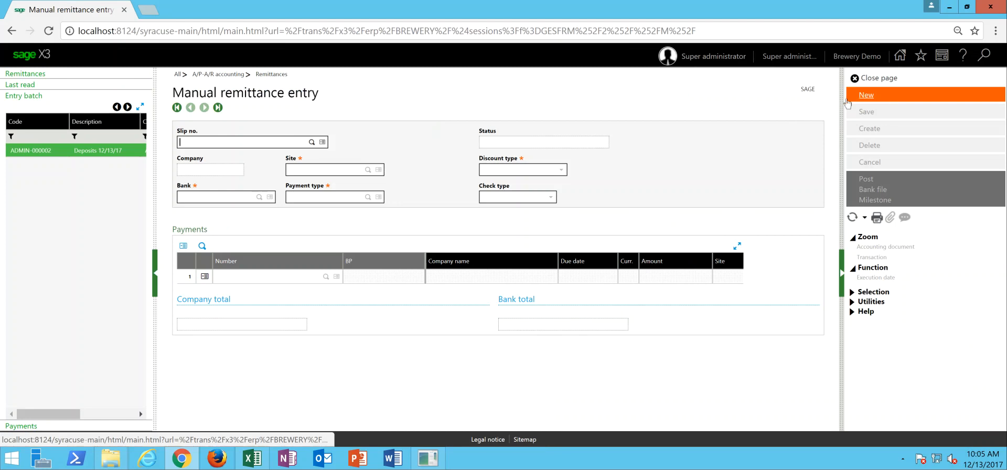
# - Start a new remittance for site HQ01 with bank BANK1 and payment type RECCH
pyautogui.click(873, 95)
pyautogui.write('HQ01')
pyautogui.press('Tab')
pyautogui.write('BANK1')
pyautogui.press('Tab')
pyautogui.write('recch')
pyautogui.press('Tab')
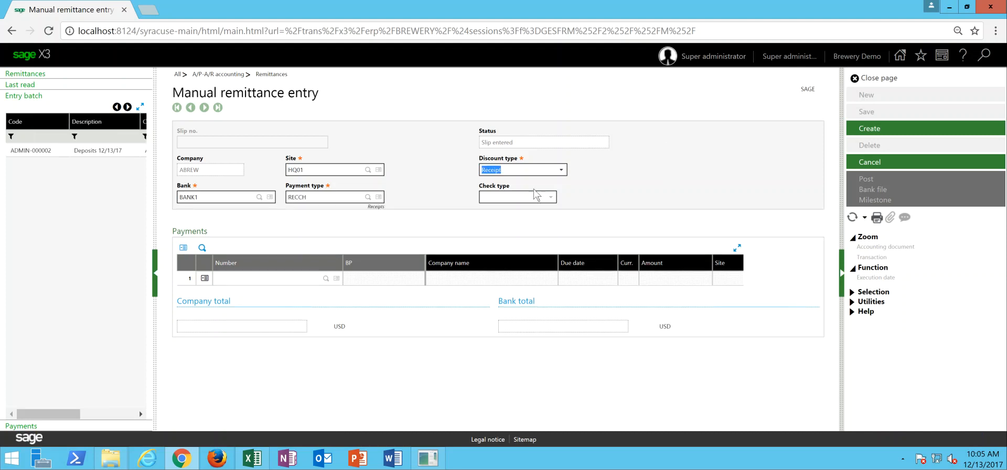
# - Load the payments of the Deposits 12/13/17 entry batch into the remittance and create the deposit slip
pyautogui.click(49, 152)
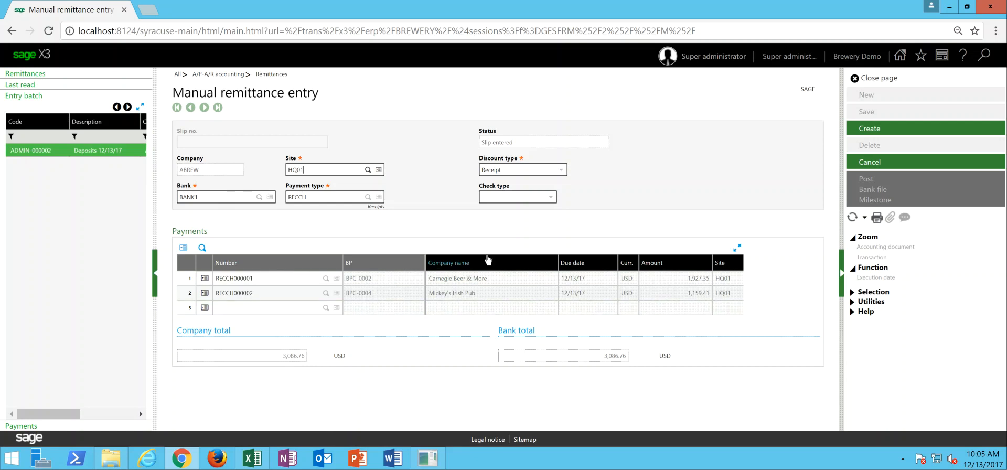
pyautogui.click(409, 308)
pyautogui.click(885, 134)
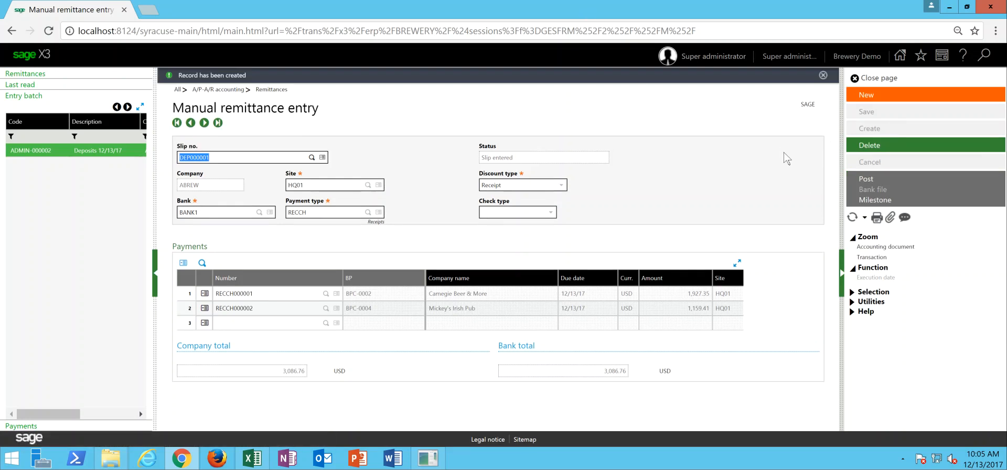
# - Post the deposit slip to the bank, then close the posting log and the remittance page
pyautogui.click(868, 180)
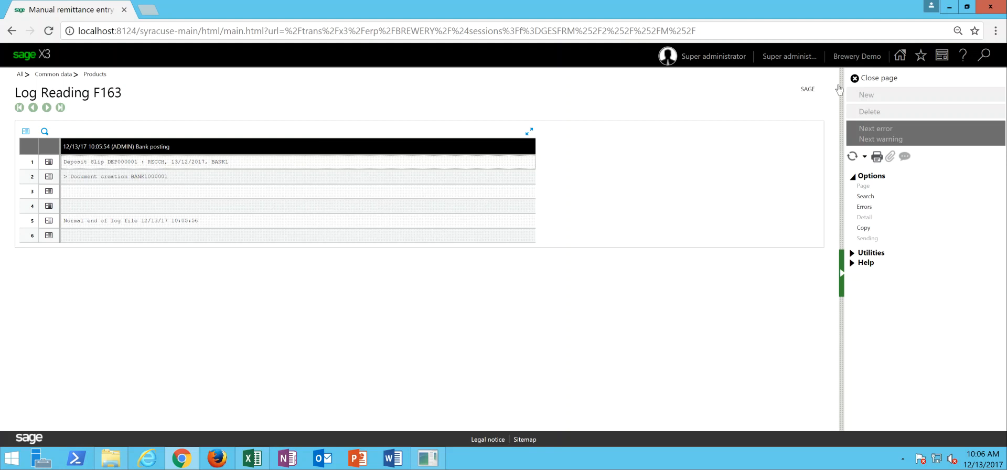
pyautogui.click(886, 79)
pyautogui.click(879, 78)
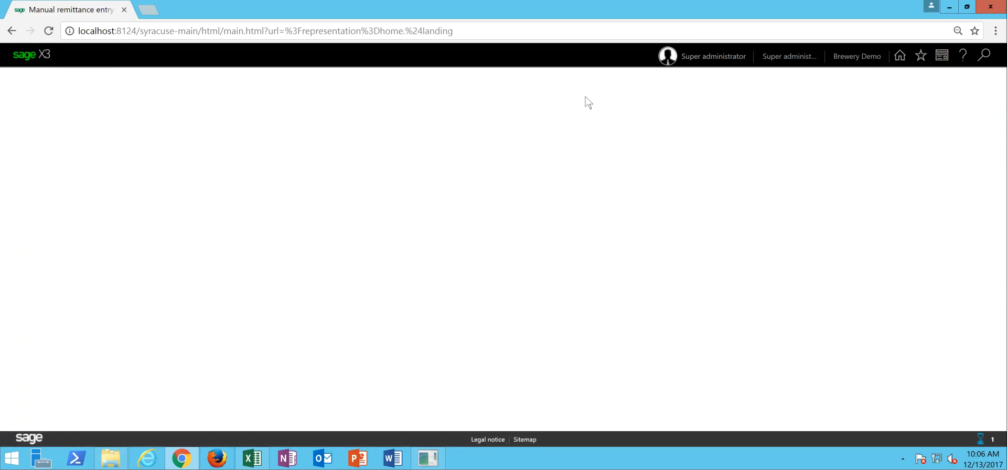
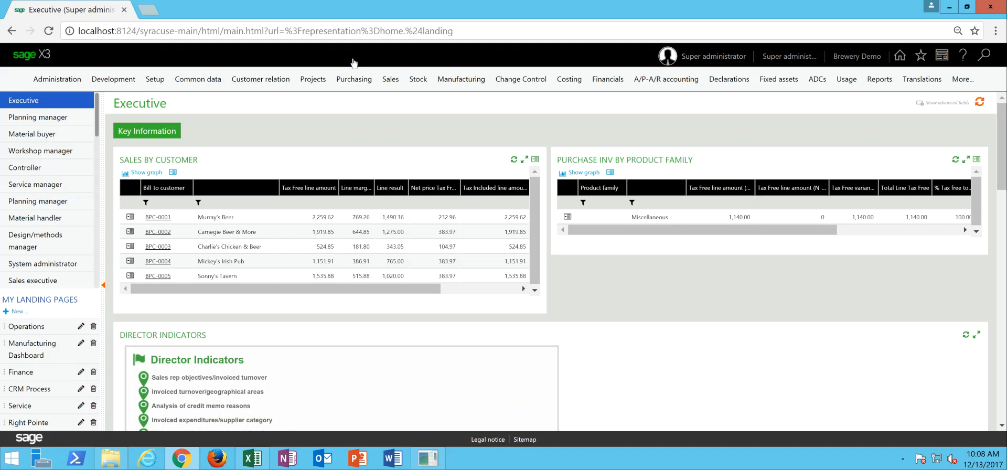
# - Open purchase receipts under Purchasing and start a new receipt for receiving site TR01
pyautogui.click(355, 84)
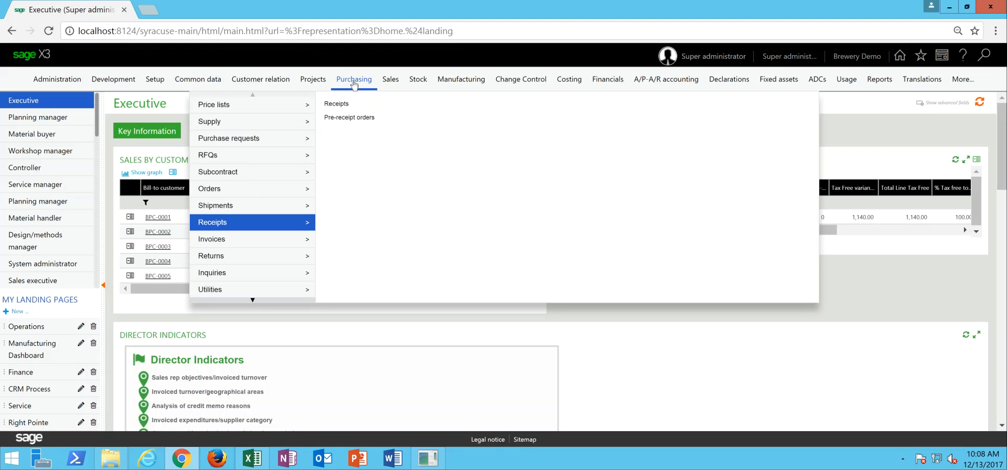
pyautogui.moveTo(287, 209)
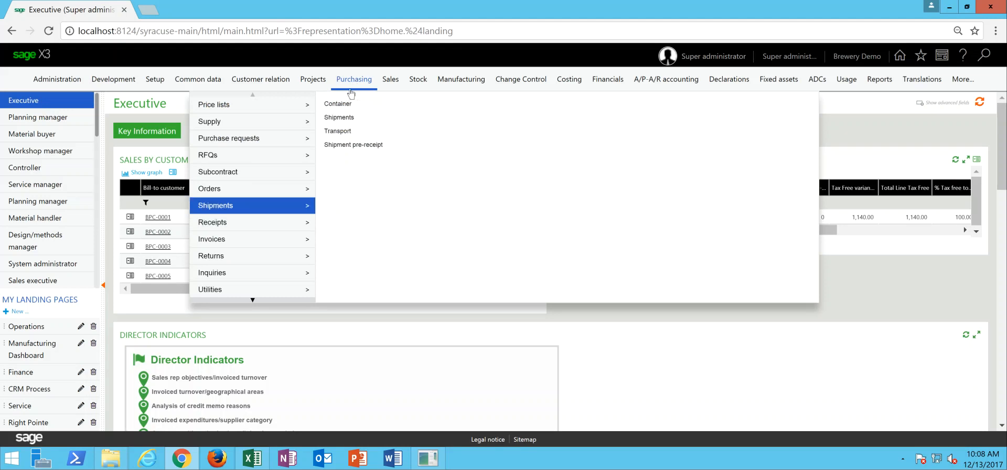
pyautogui.moveTo(287, 225)
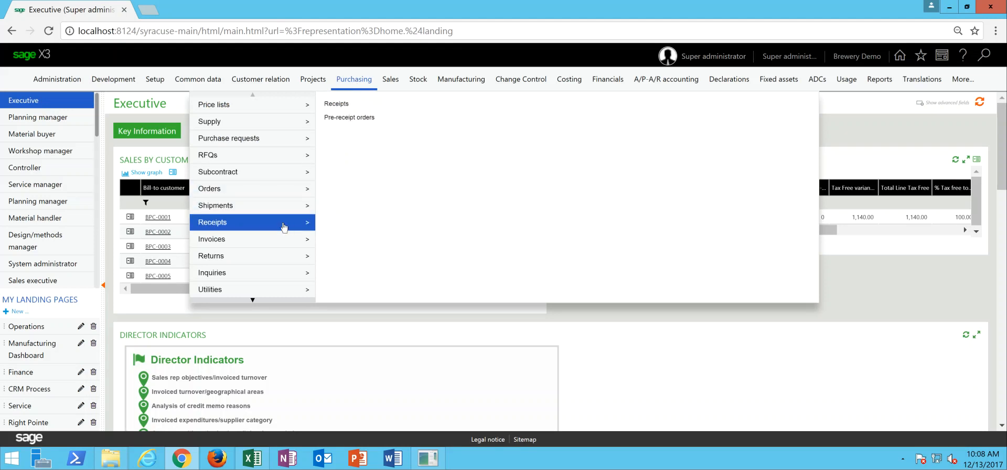
pyautogui.click(338, 104)
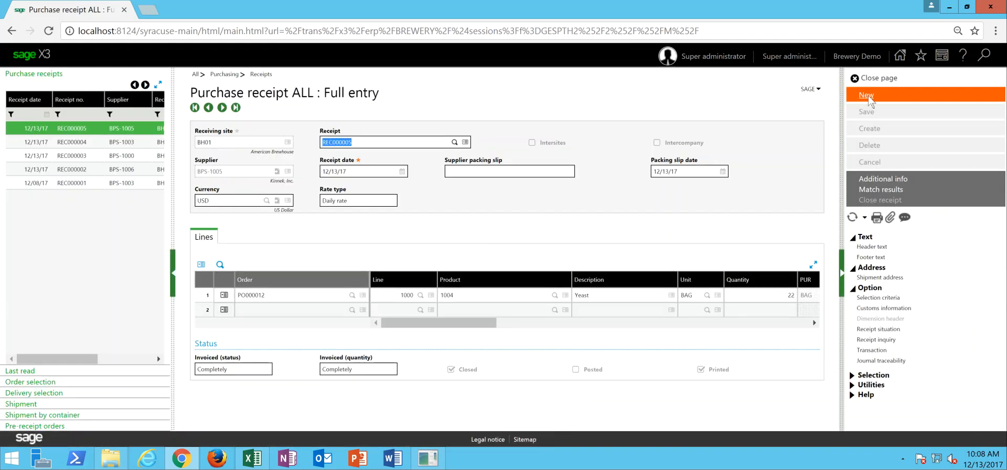
pyautogui.click(867, 96)
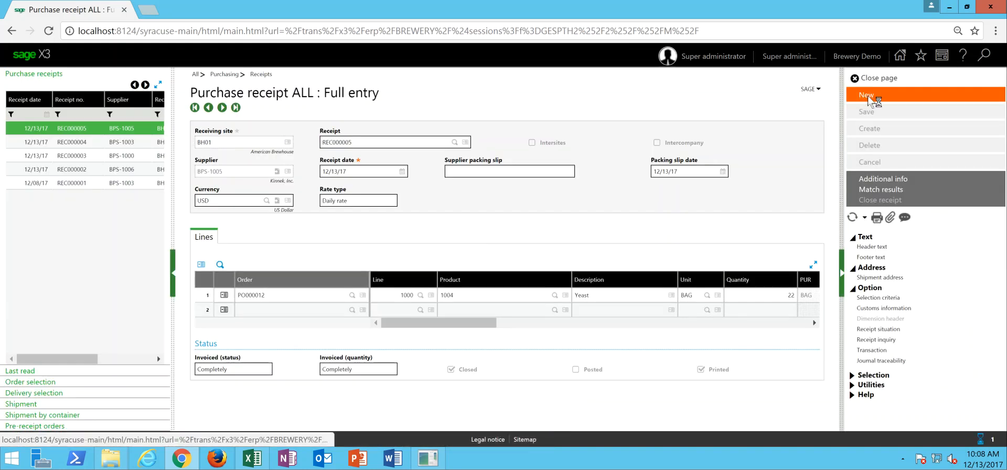
pyautogui.write('TR01')
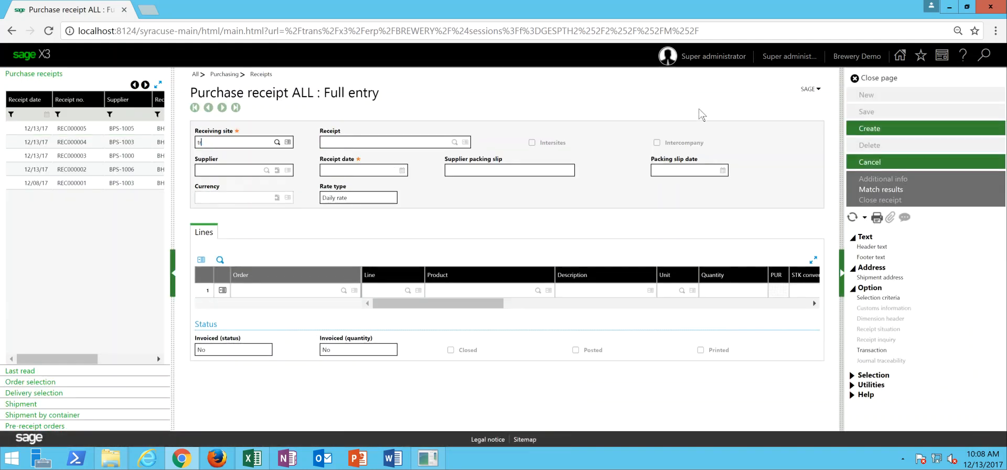
pyautogui.press('Tab')
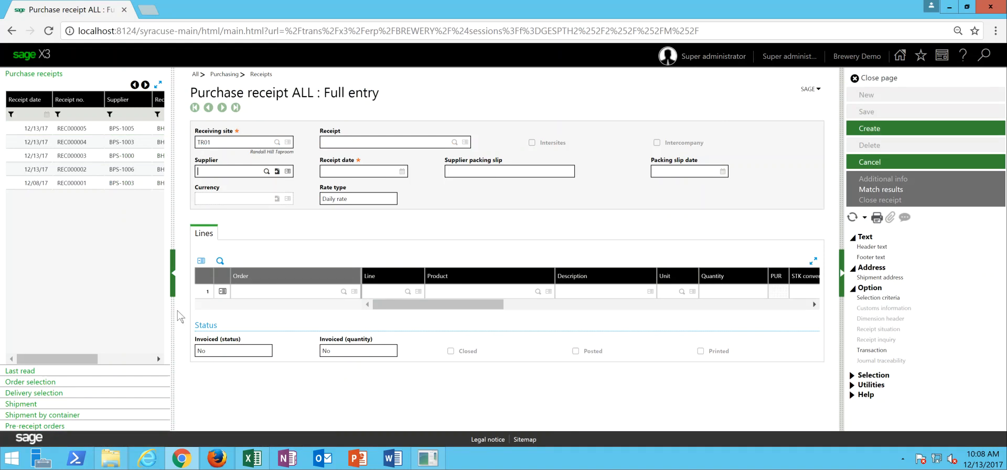
# - Load all lines of TR01's pending delivery from BH01 into the receipt and create it
pyautogui.click(44, 395)
pyautogui.moveTo(151, 167); pyautogui.dragTo(79, 187)
pyautogui.click(61, 177)
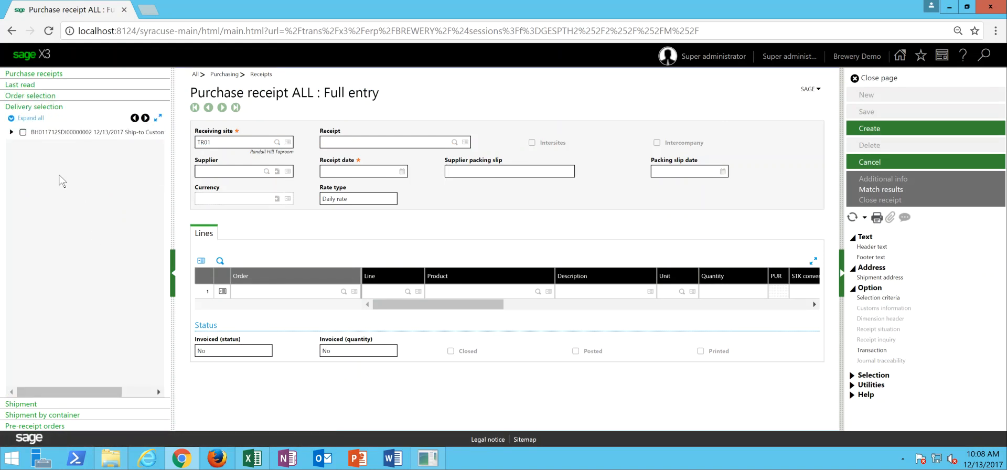
pyautogui.click(22, 133)
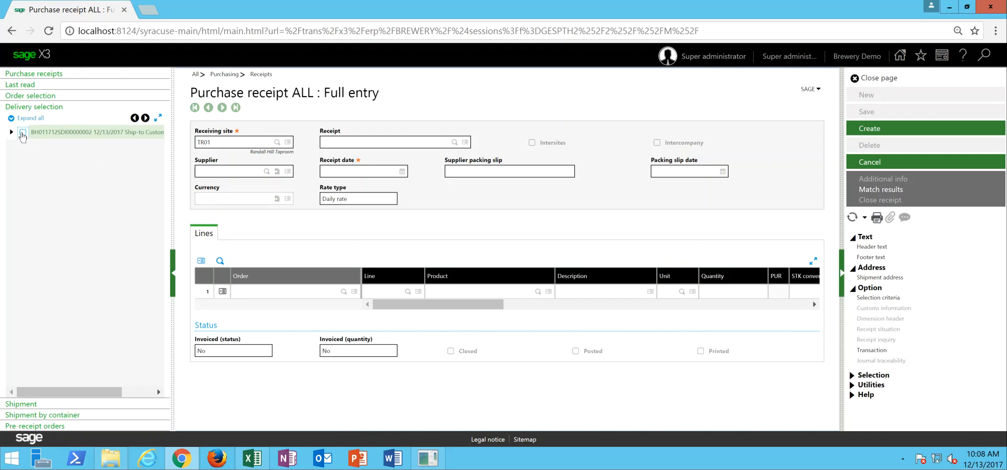
pyautogui.click(22, 133)
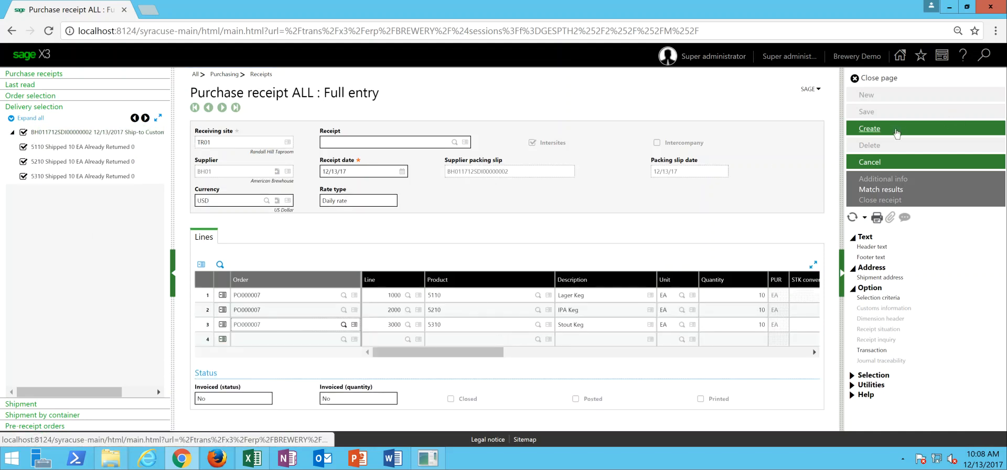
pyautogui.click(895, 134)
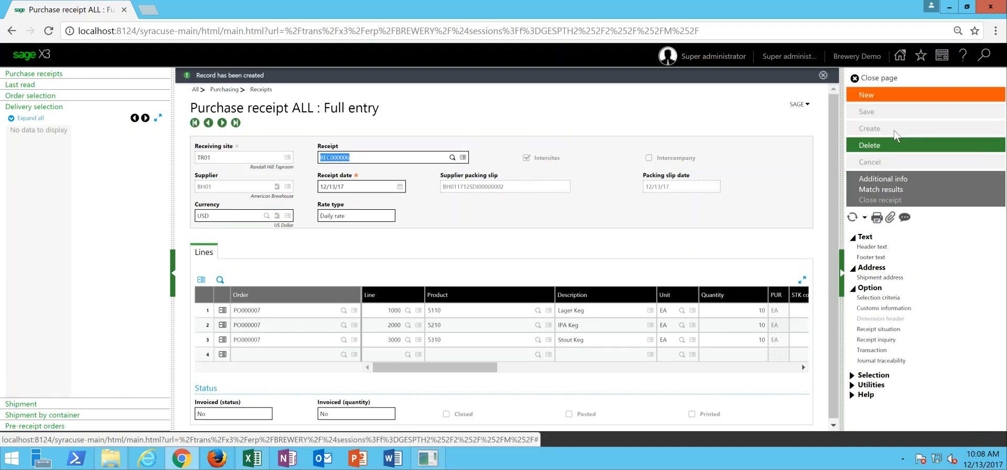
# - Create a purchase receipt for site TR02 from all lines of its pending BH01 delivery, and close the receipts page
pyautogui.click(873, 95)
pyautogui.write('tr02')
pyautogui.press('Tab')
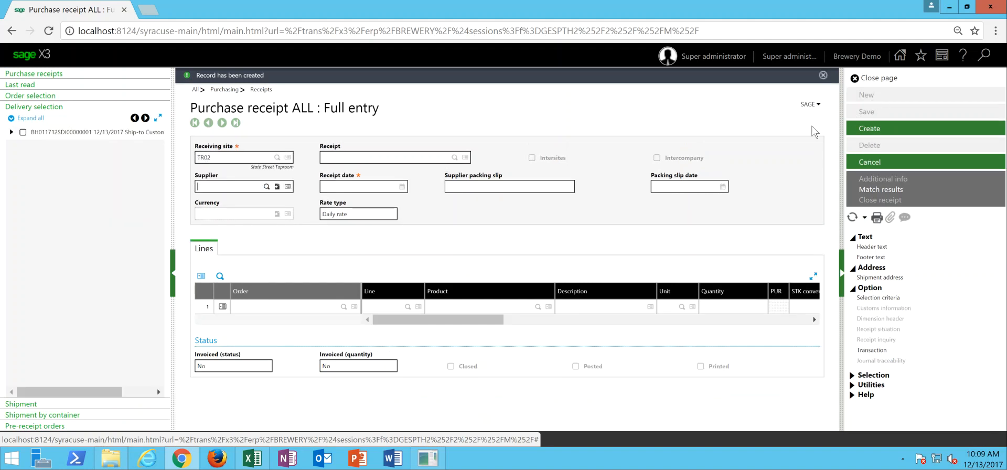
pyautogui.click(23, 132)
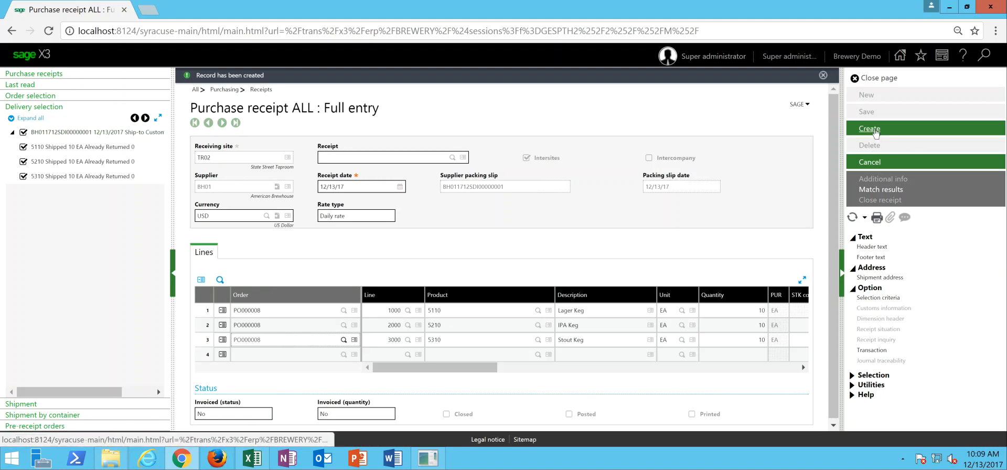
pyautogui.click(879, 132)
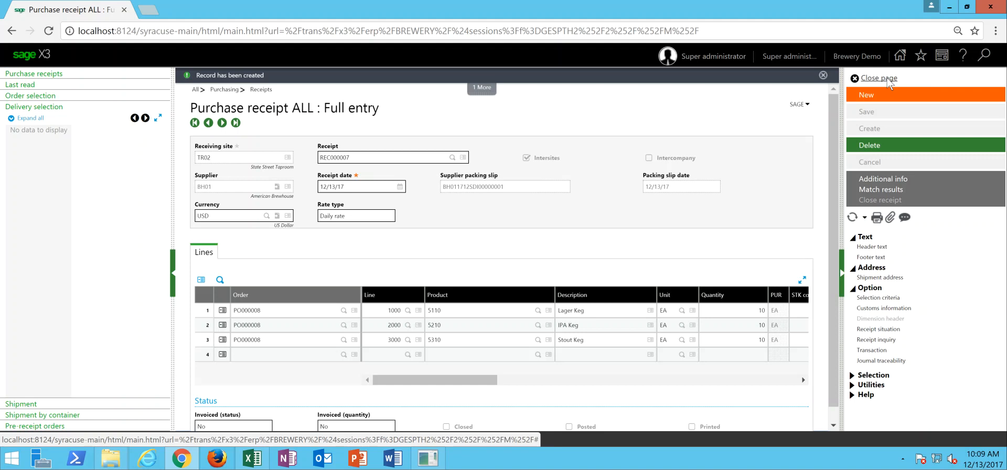
pyautogui.click(887, 82)
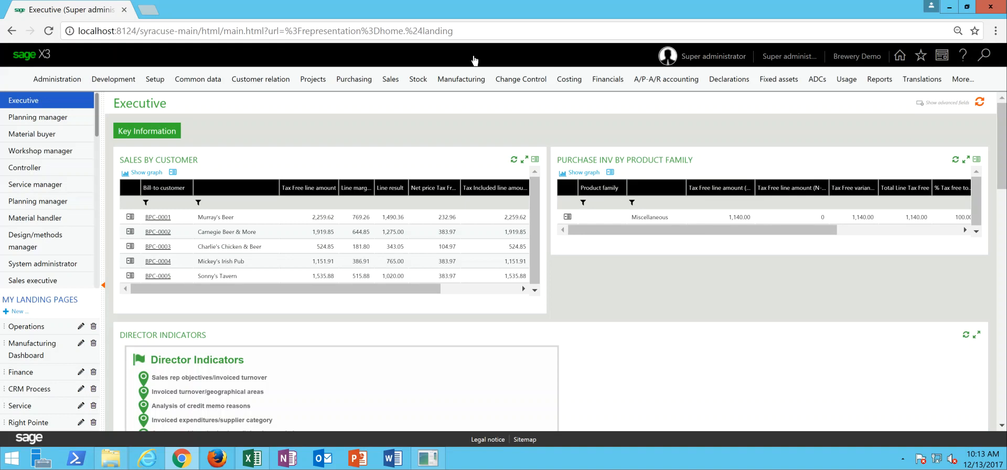
# - Start a new stock count session for site TR01 with the description Daily Count 12/13/17
pyautogui.click(417, 80)
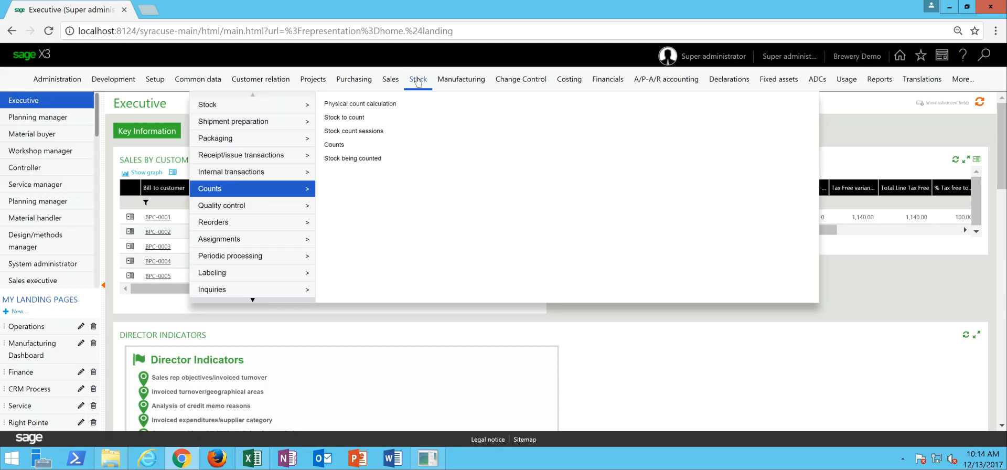
pyautogui.click(361, 134)
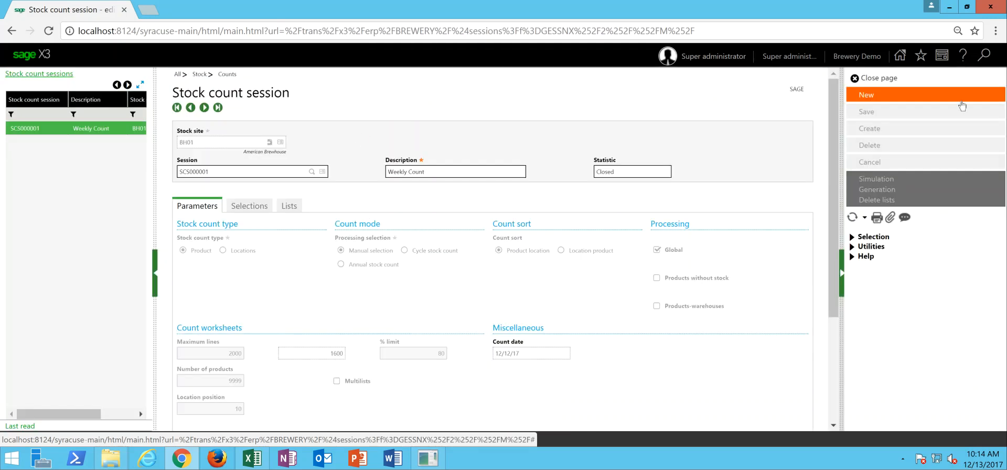
pyautogui.click(905, 100)
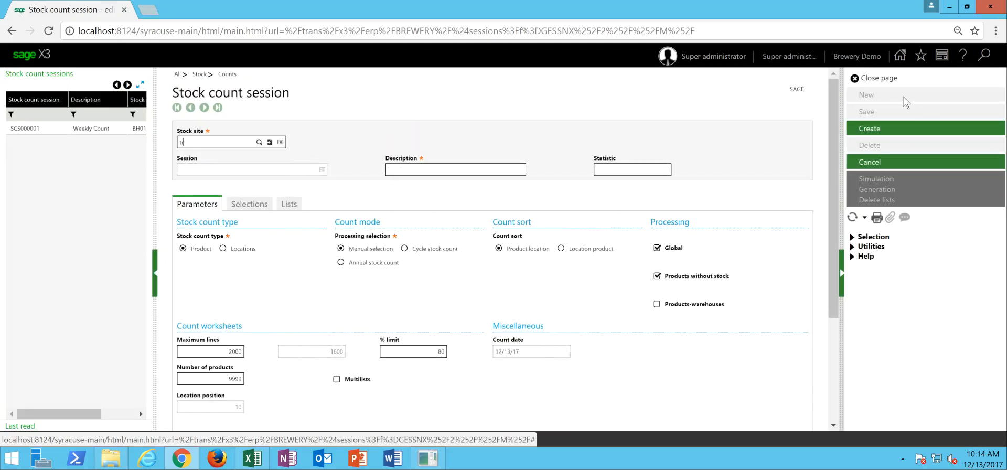
pyautogui.write('TR01')
pyautogui.press('Tab')
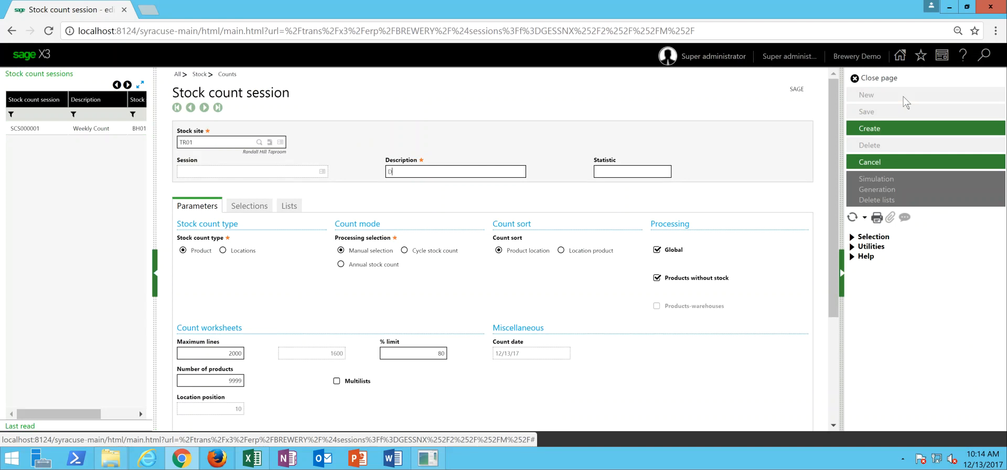
pyautogui.write('Daily Count 12/13/17')
pyautogui.press('Tab')
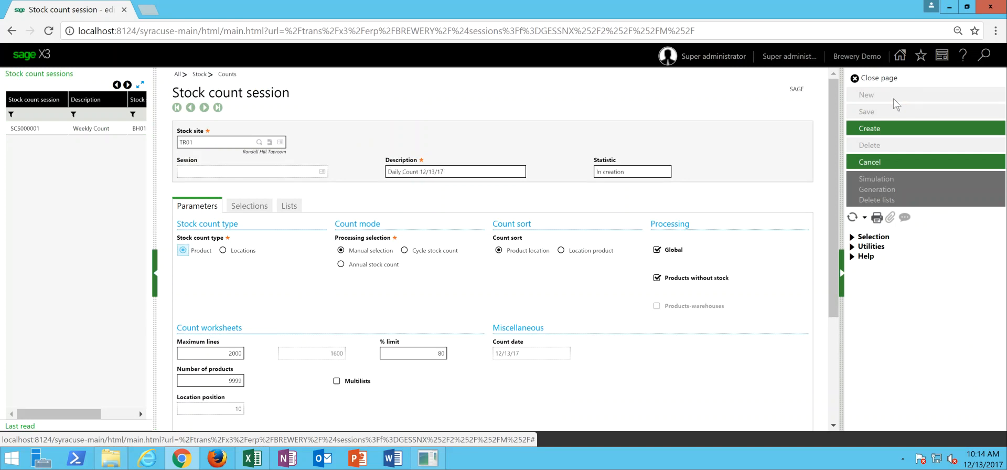
# - Create the count session with products without stock excluded, and generate its count worksheet
pyautogui.click(660, 279)
pyautogui.click(875, 130)
pyautogui.click(874, 190)
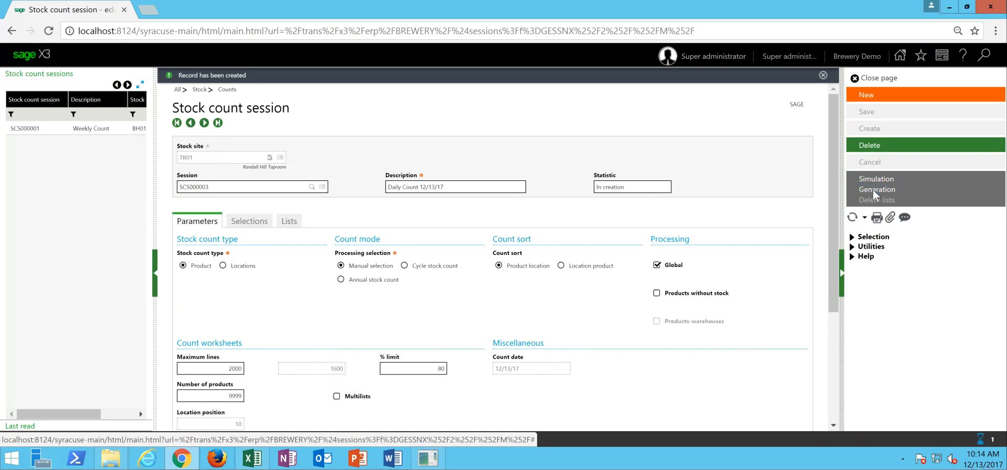
# - Open the generated count worksheet from the session's lists for entering counts
pyautogui.click(297, 223)
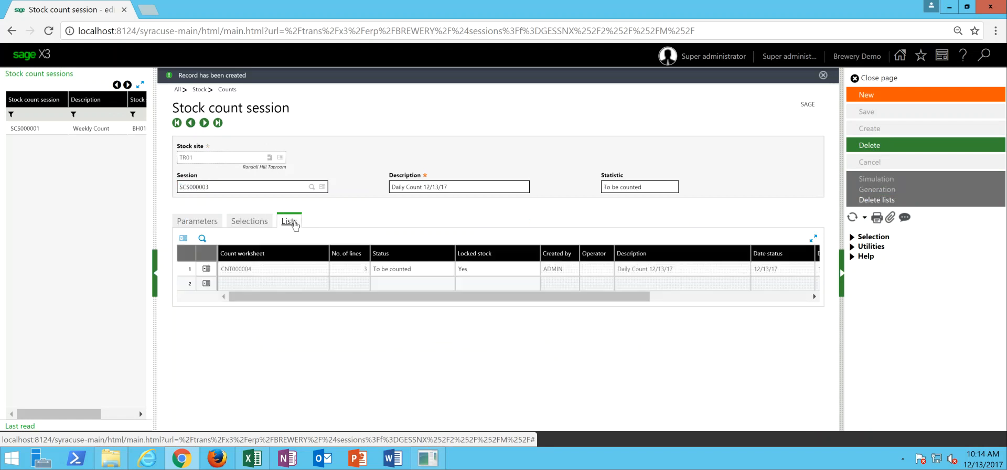
pyautogui.click(206, 269)
pyautogui.click(226, 308)
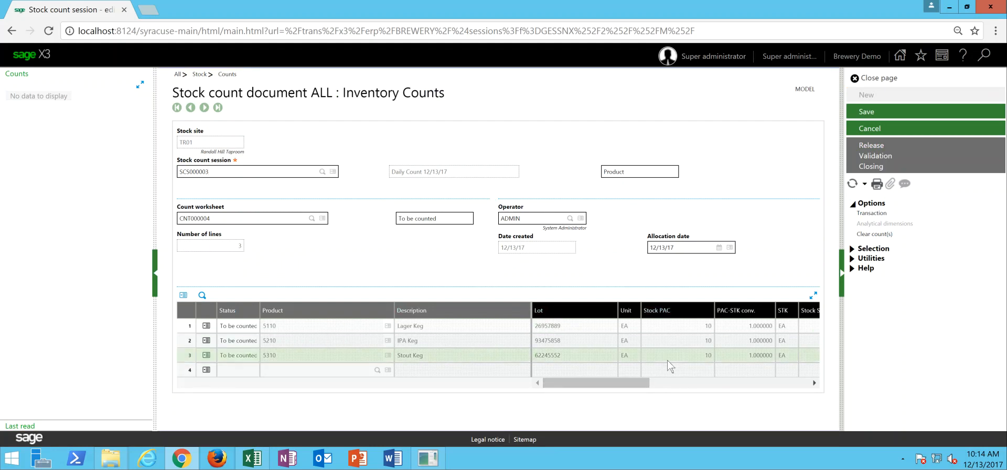
# - Enter counted PAC stock of 8 for Lager Keg, 9 for IPA Keg and 7 for Stout Keg, and save
pyautogui.moveTo(632, 383); pyautogui.dragTo(705, 383)
pyautogui.click(732, 326)
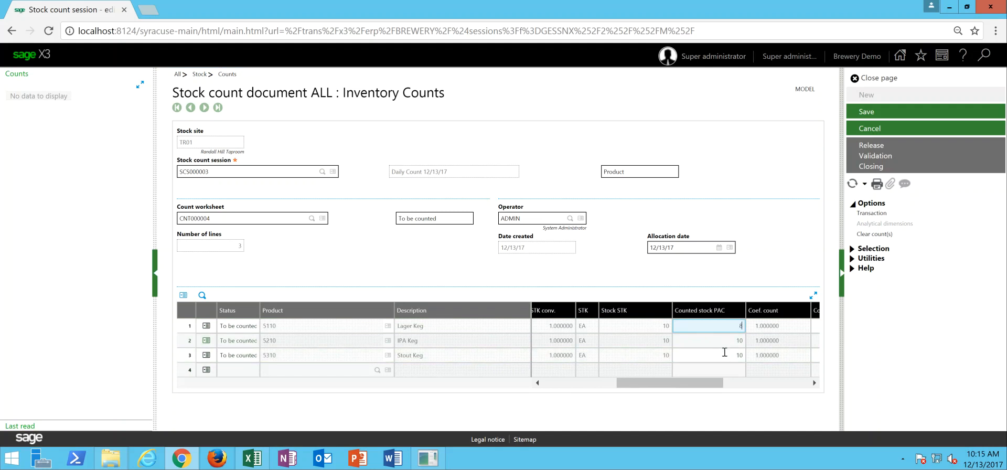
pyautogui.click(729, 342)
pyautogui.moveTo(692, 342); pyautogui.dragTo(708, 344)
pyautogui.write('9')
pyautogui.click(681, 355)
pyautogui.moveTo(737, 358); pyautogui.dragTo(747, 365)
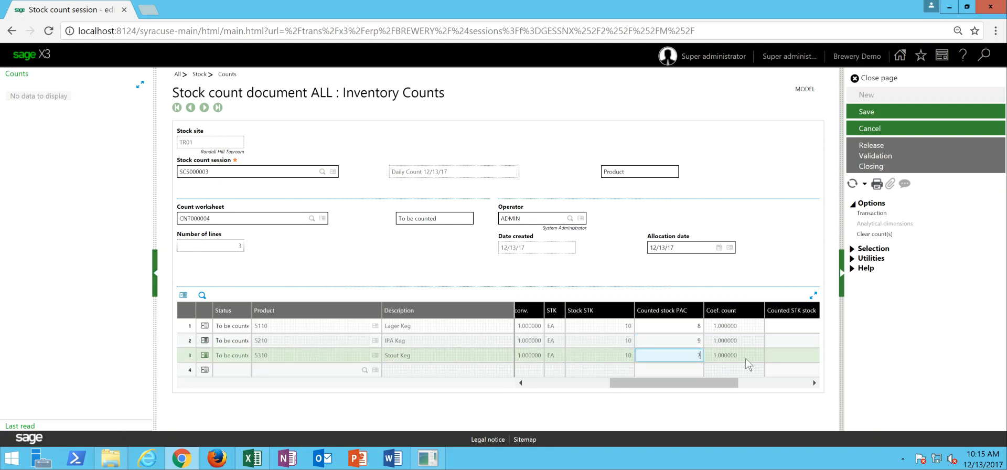
pyautogui.write('7')
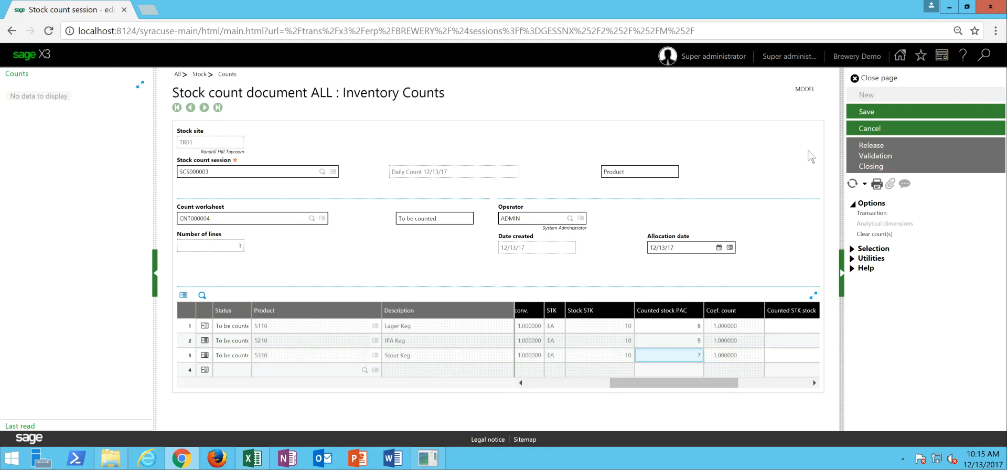
pyautogui.click(866, 112)
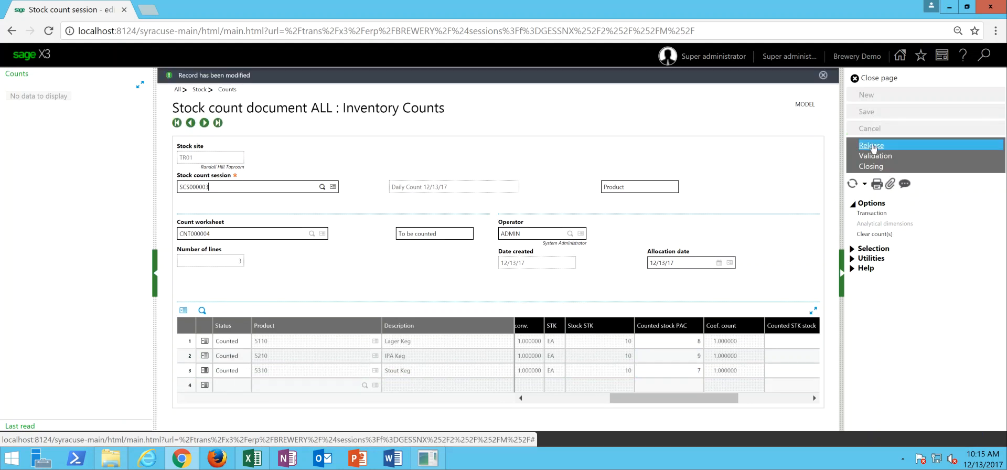
# - Release the stock locked by the count worksheet and validate the counts
pyautogui.click(871, 146)
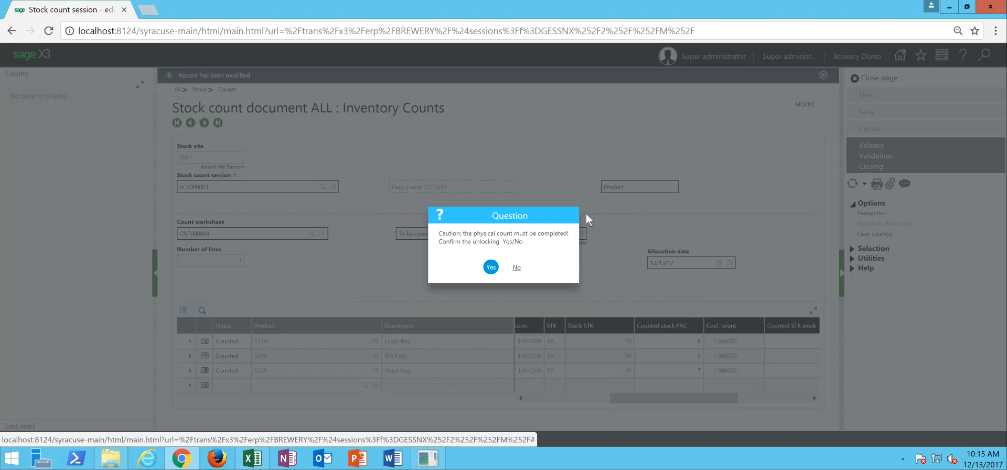
pyautogui.click(489, 268)
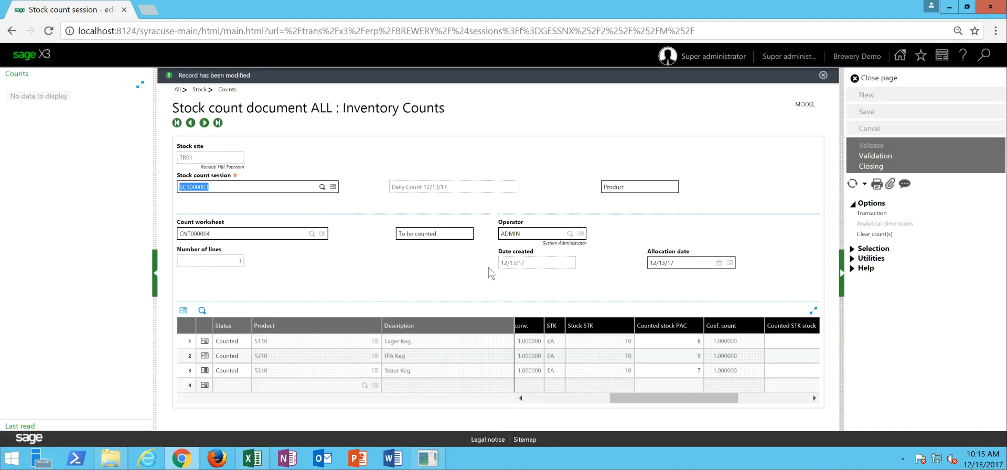
pyautogui.click(867, 156)
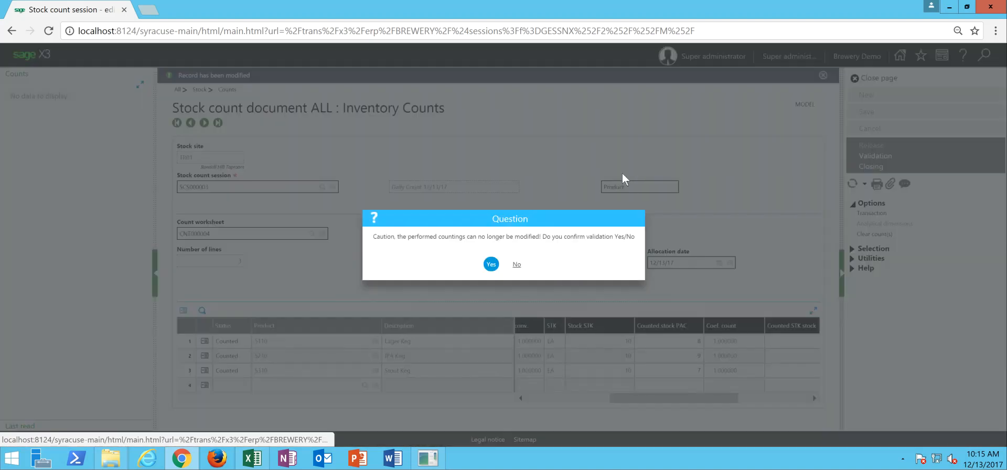
pyautogui.click(491, 266)
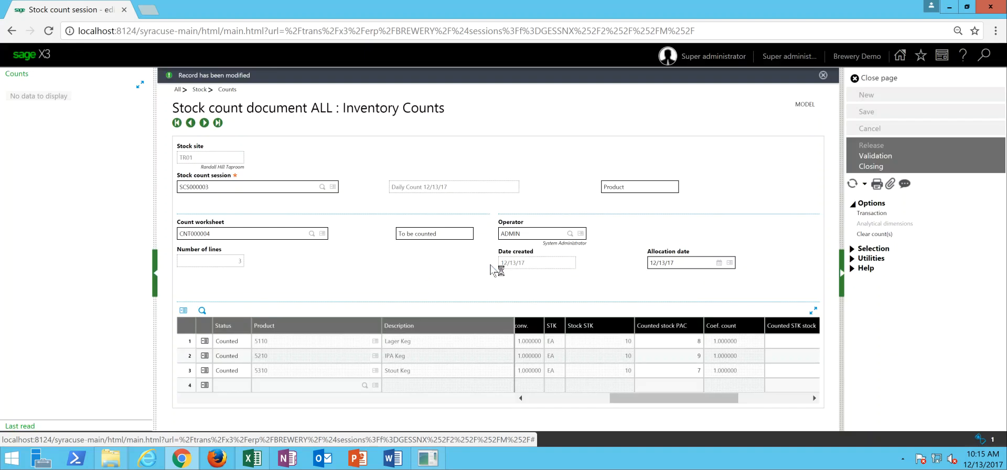
# - Close the validated count worksheet and leave the count document and stock count session pages
pyautogui.click(872, 166)
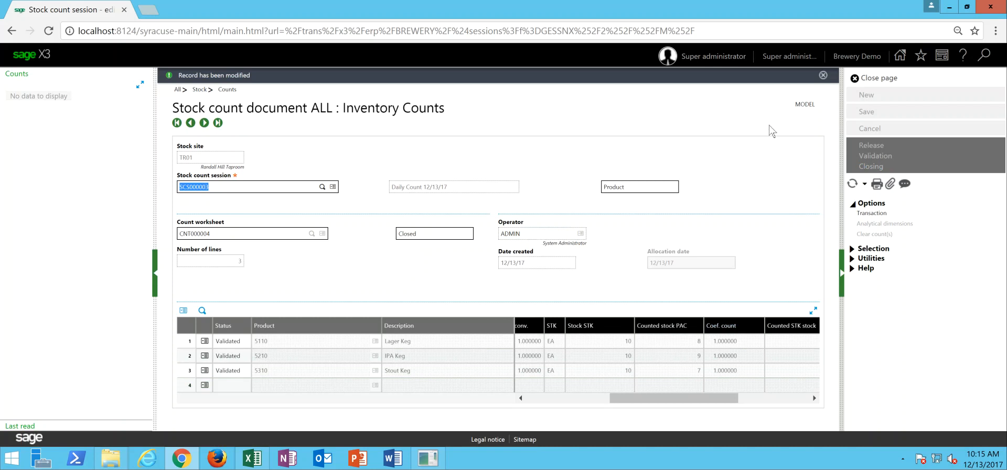
pyautogui.click(883, 82)
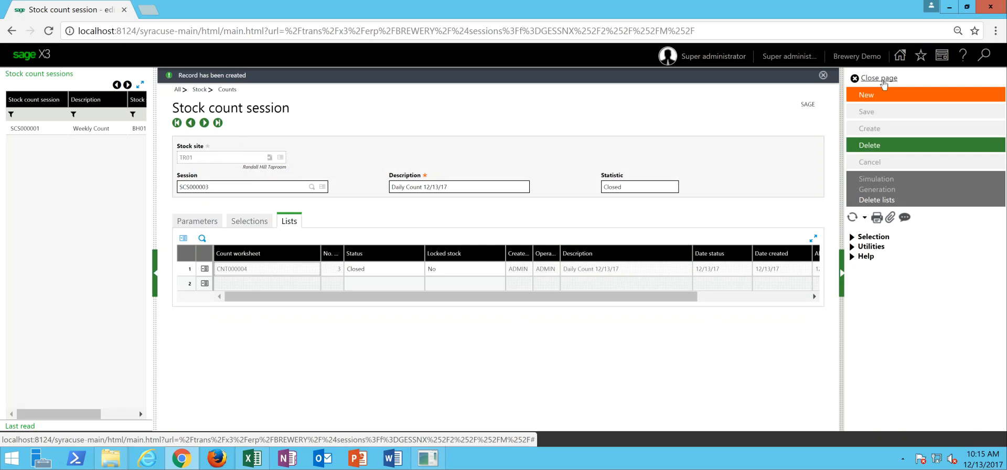
pyautogui.click(883, 83)
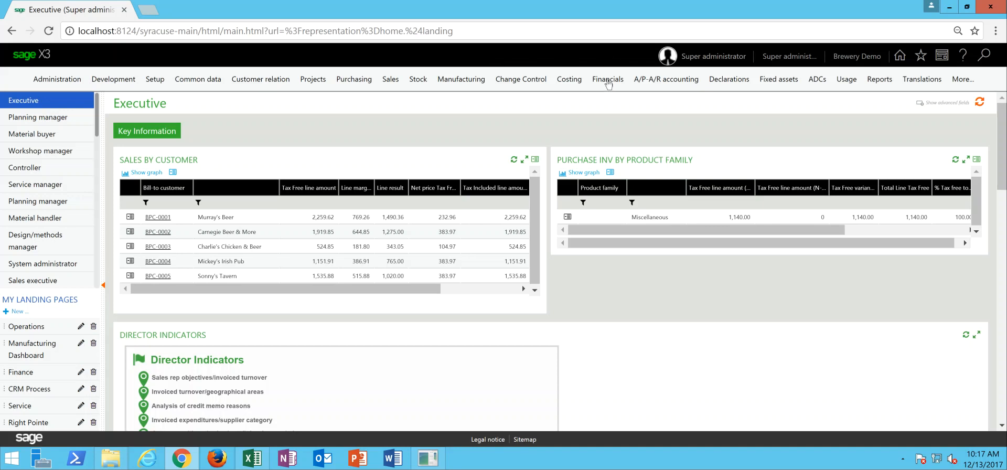
# - Open journal entry and clear the entry number of the TapRoom Sales template so it can be duplicated
pyautogui.click(607, 79)
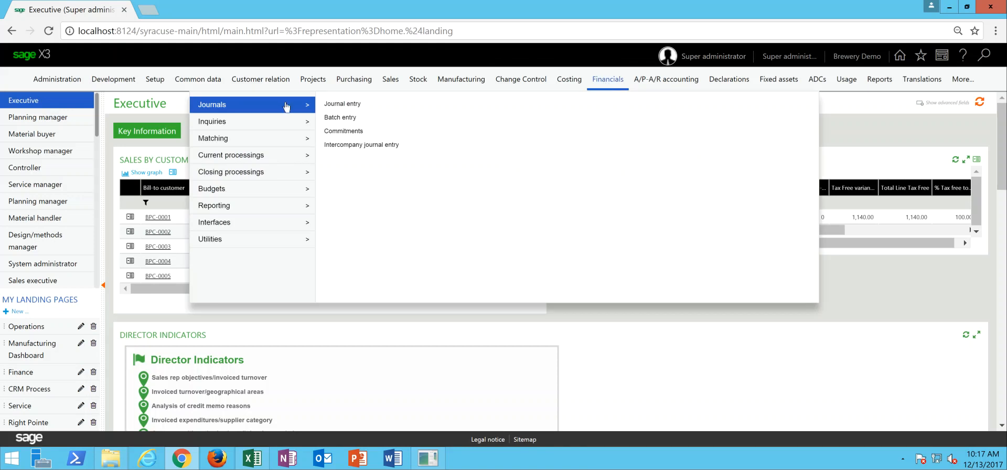
pyautogui.click(338, 105)
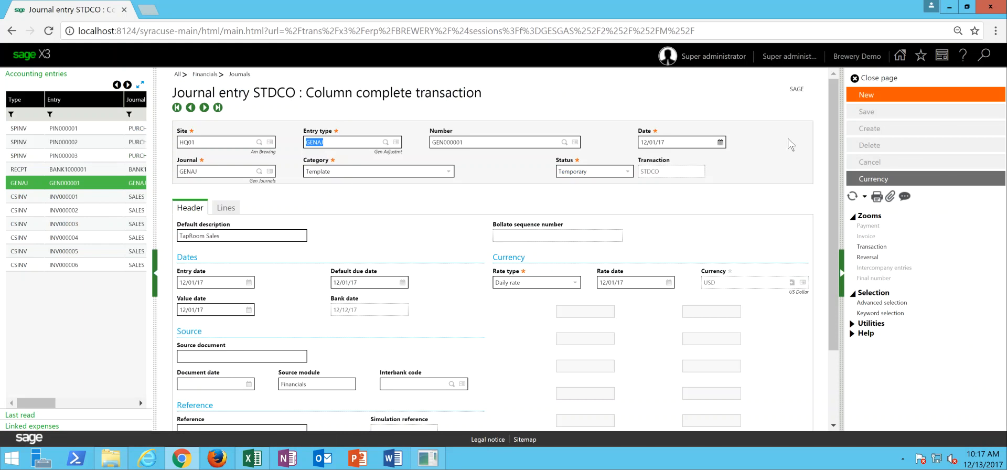
pyautogui.scroll(-2, 781, 197)
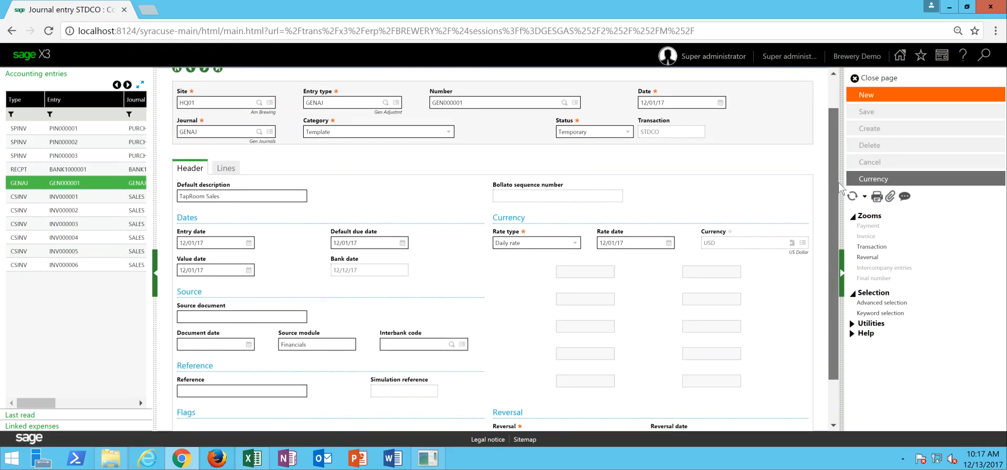
pyautogui.moveTo(460, 102); pyautogui.dragTo(407, 108)
pyautogui.press('BackSpace')
pyautogui.press('Tab')
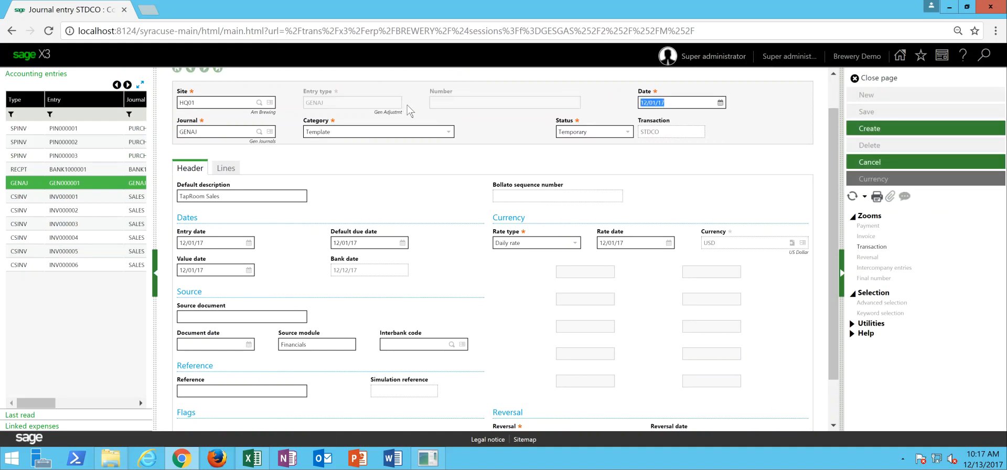
# - Set the duplicated journal's date to 12/13/17 and its category to Actual
pyautogui.write('12')
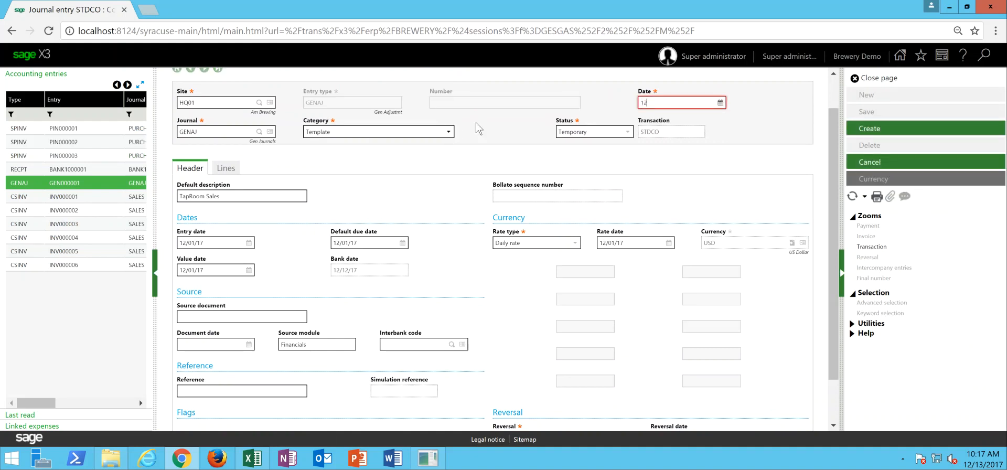
pyautogui.write('/13/17')
pyautogui.press('Tab')
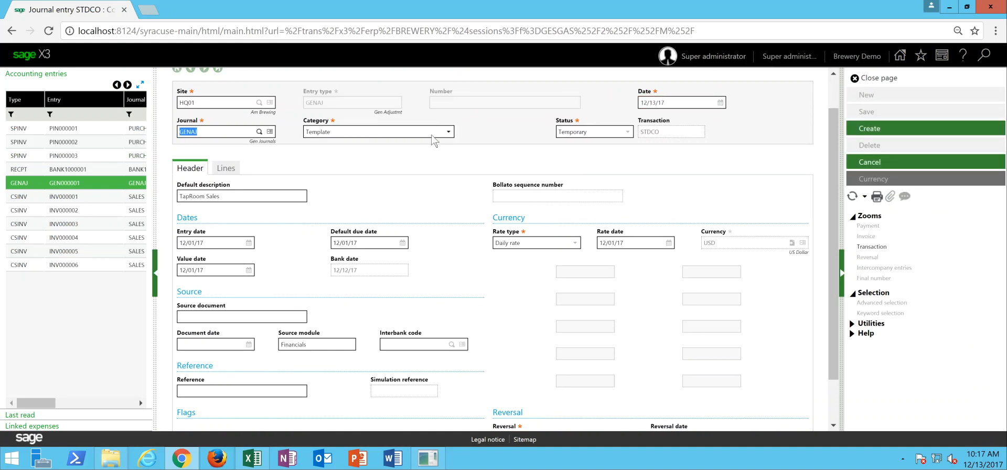
pyautogui.click(449, 133)
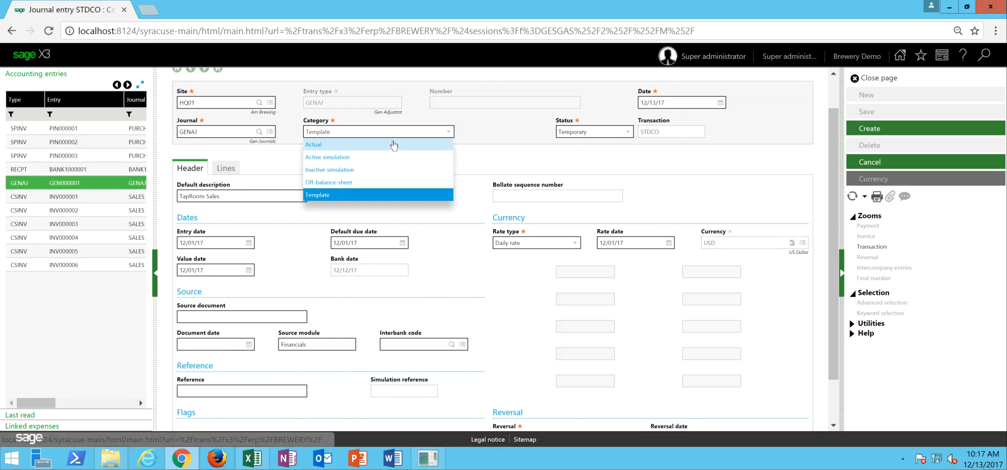
pyautogui.click(393, 145)
pyautogui.press('Tab')
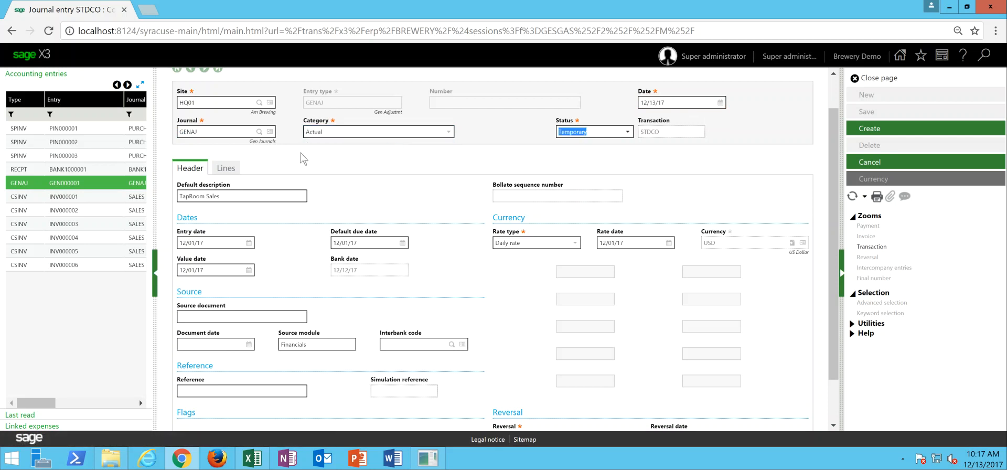
# - Set the journal header's entry date, default due date, value date and rate date to 12/13/17
pyautogui.click(229, 170)
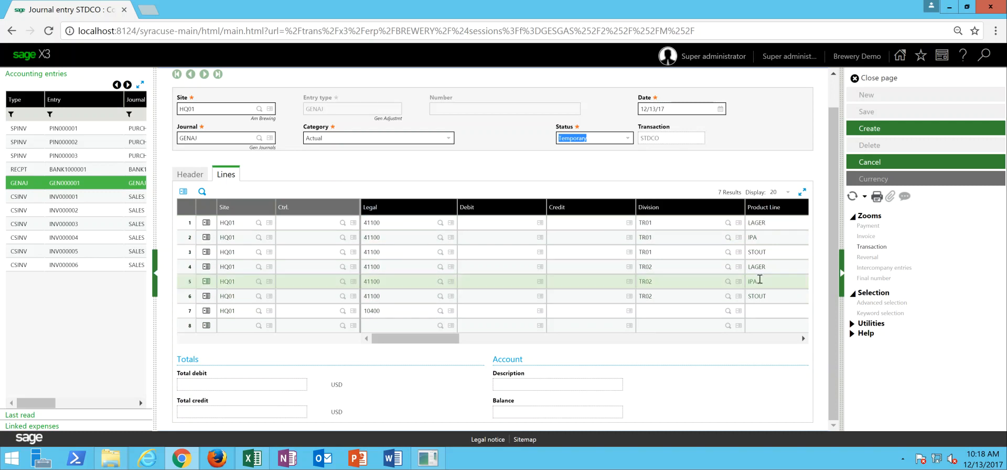
pyautogui.click(563, 226)
pyautogui.click(503, 264)
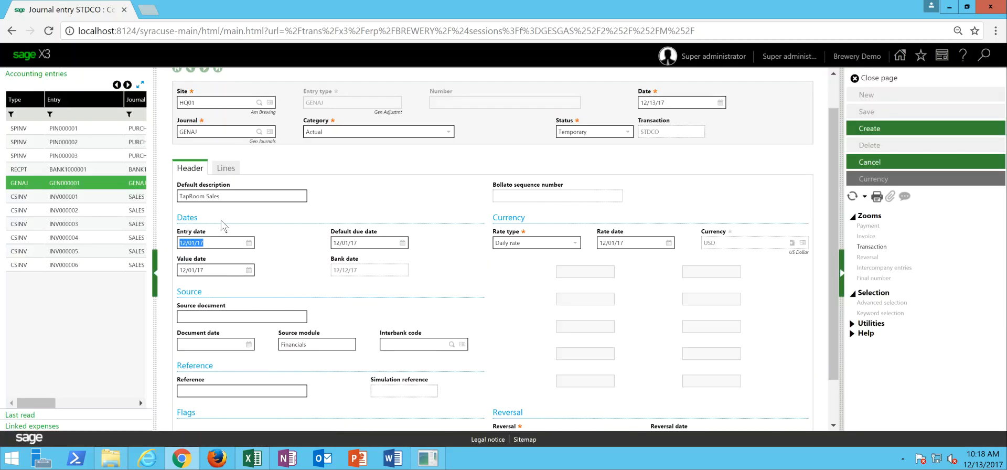
pyautogui.write('12/13/17')
pyautogui.press('Tab')
pyautogui.write('12/13/')
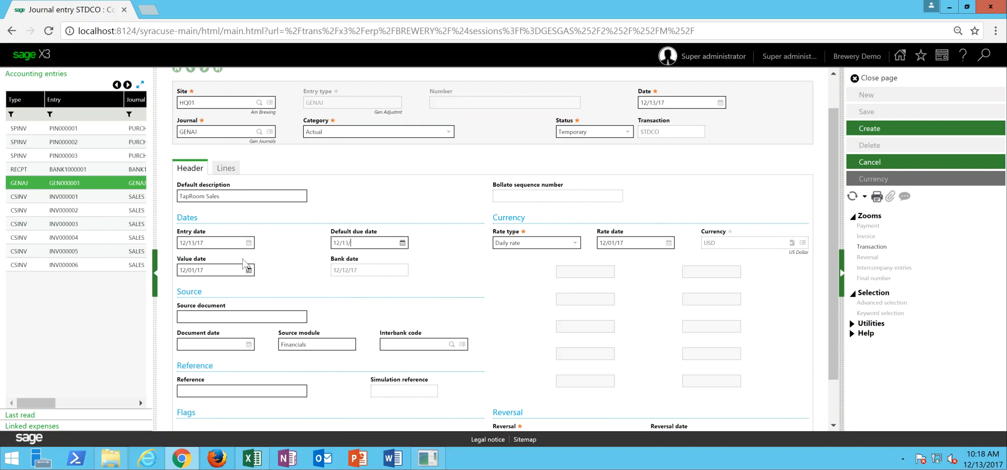
pyautogui.press('Tab')
pyautogui.write('12/1')
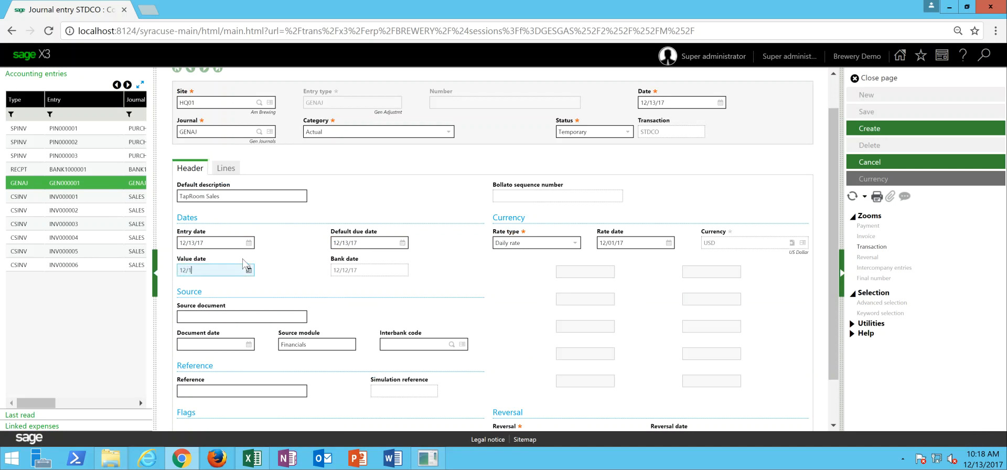
pyautogui.click(638, 242)
pyautogui.write('12/13/17')
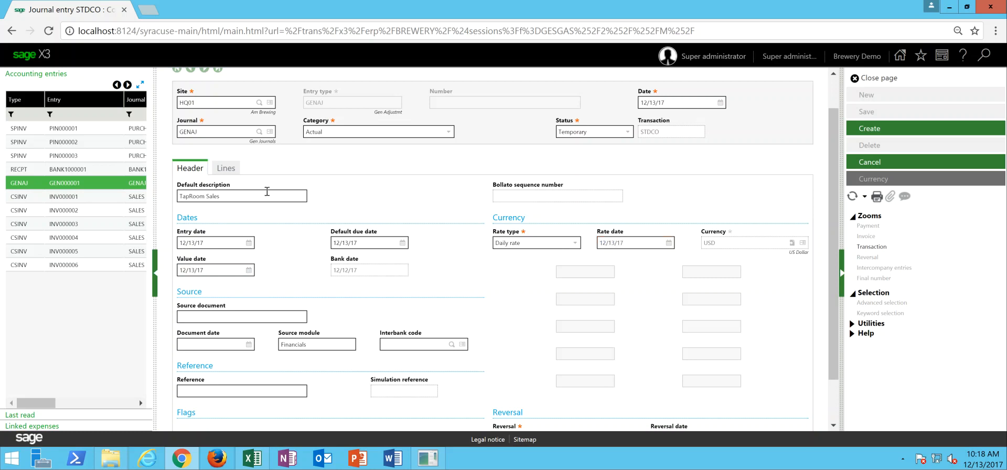
# - Enter TR01 sales revenue credits of 500 for LAGER, 200 for IPA and 125 for STOUT on the journal lines
pyautogui.click(226, 168)
pyautogui.click(532, 223)
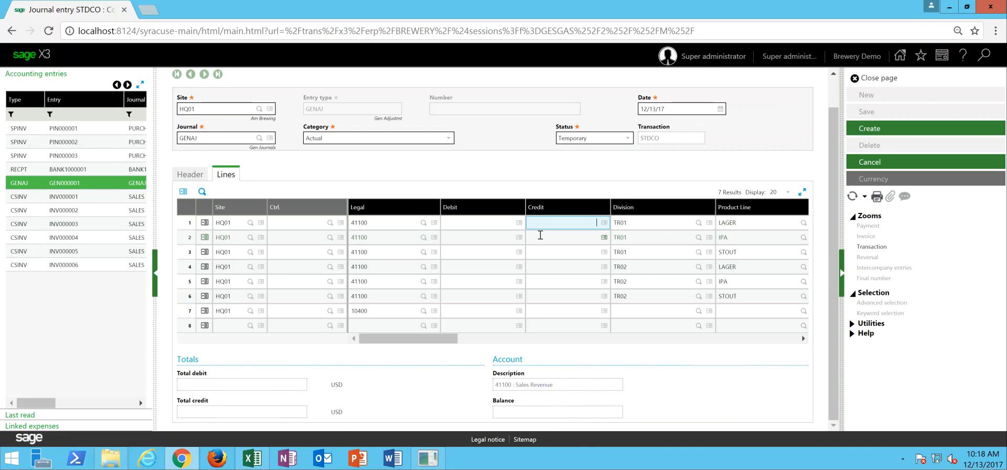
pyautogui.click(575, 239)
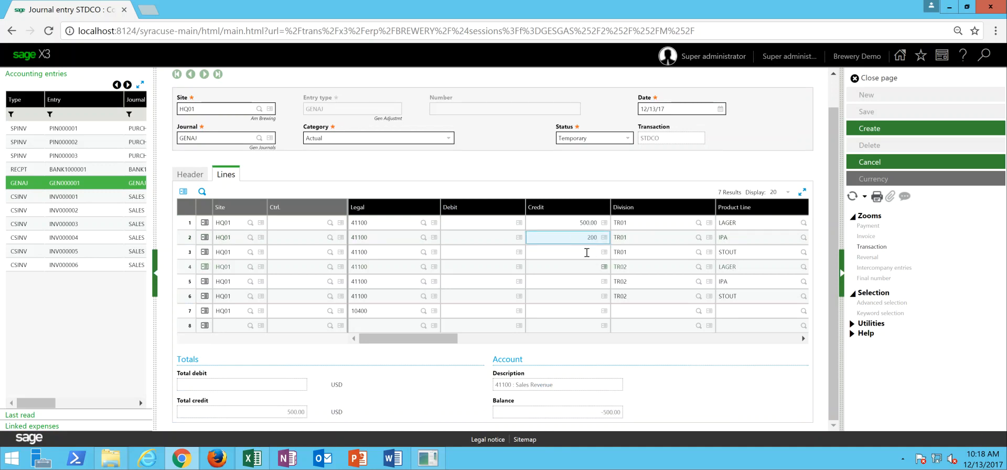
pyautogui.click(586, 252)
pyautogui.write('125')
# - Enter TR02 sales revenue credits of 800 for LAGER, 750 for IPA and 600 for STOUT
pyautogui.click(556, 273)
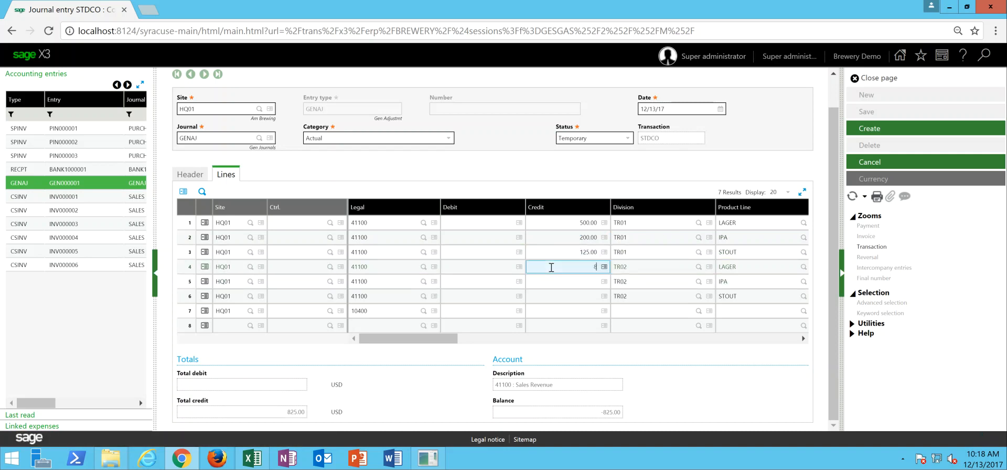
pyautogui.click(564, 282)
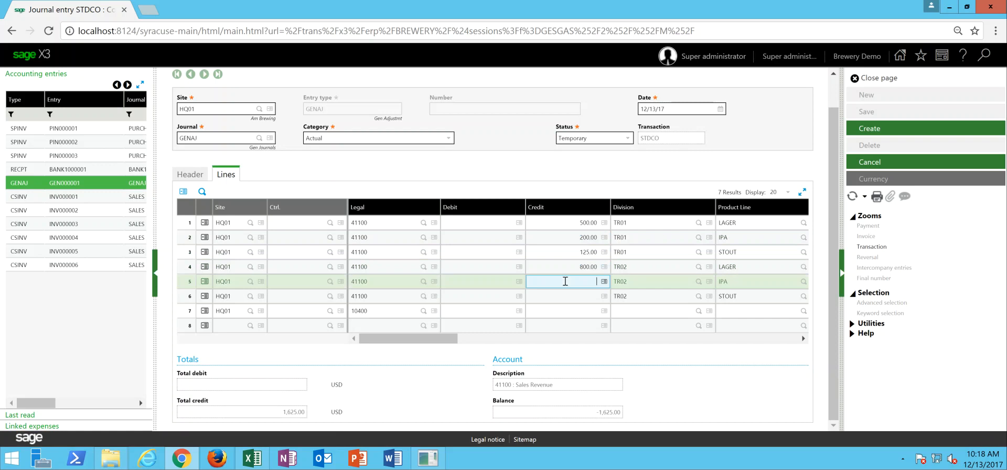
pyautogui.click(582, 299)
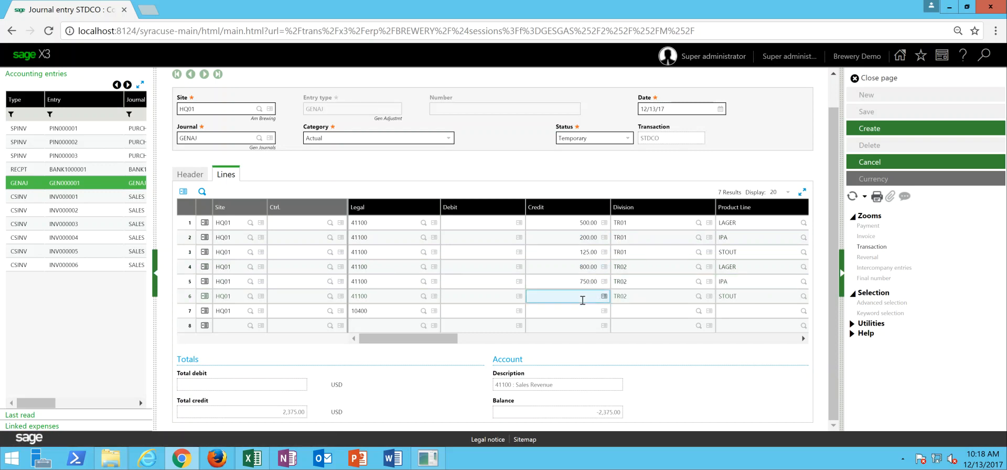
pyautogui.write('600')
# - Debit account 10400 for 2,975 and create the journal entry, confirming the duplication
pyautogui.click(492, 311)
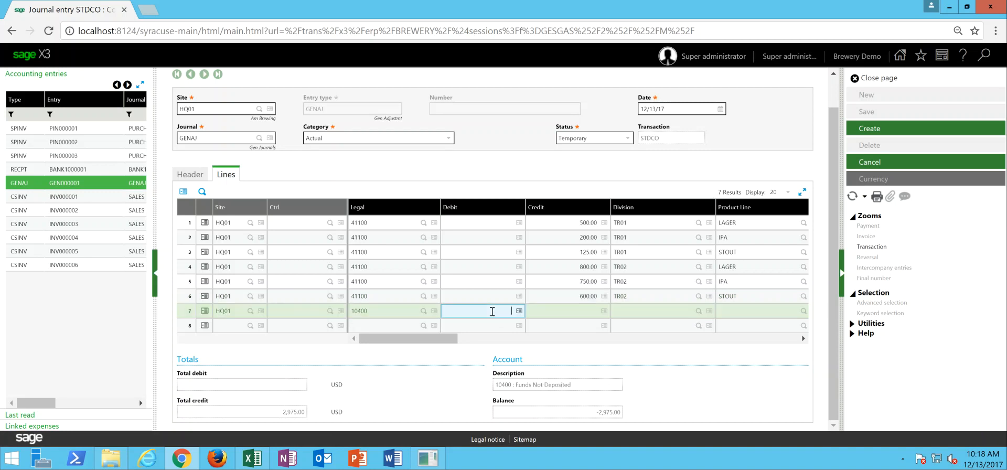
pyautogui.press('Tab')
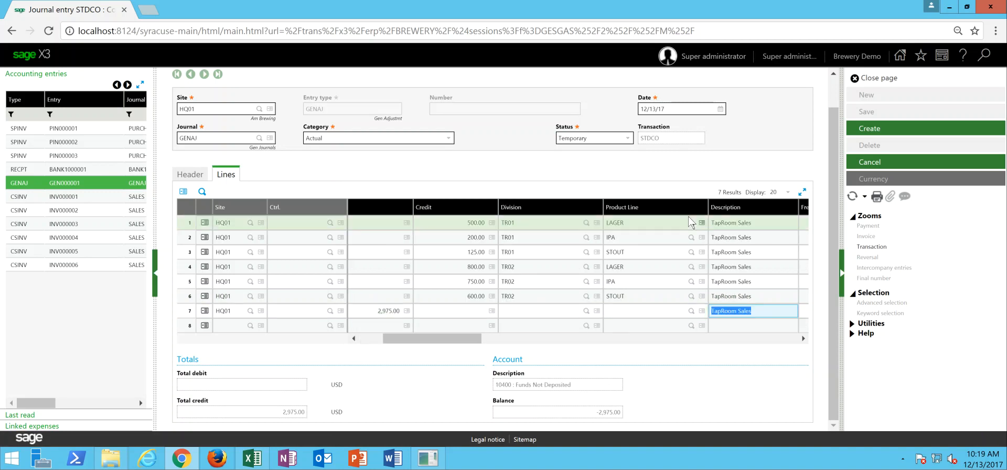
pyautogui.click(869, 131)
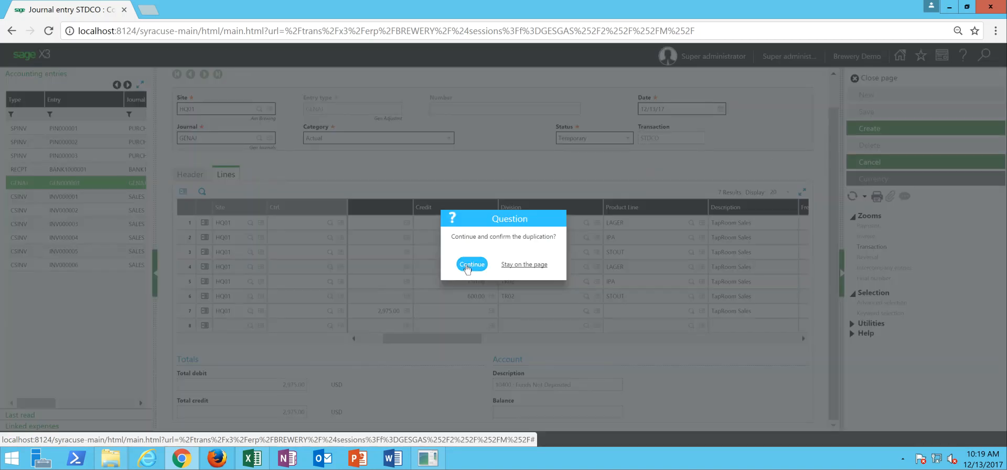
pyautogui.click(467, 267)
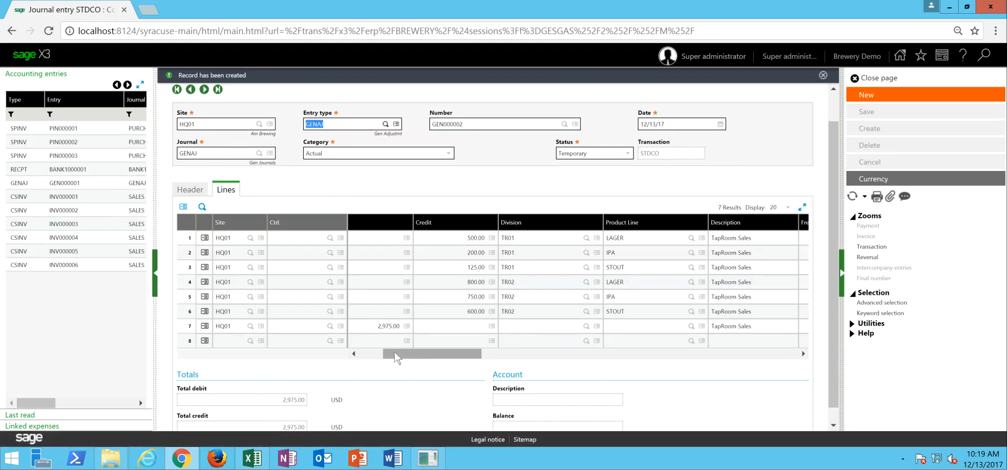
# - Review the created journal's debit and credit lines and close the journal entry page
pyautogui.moveTo(418, 362); pyautogui.dragTo(375, 364)
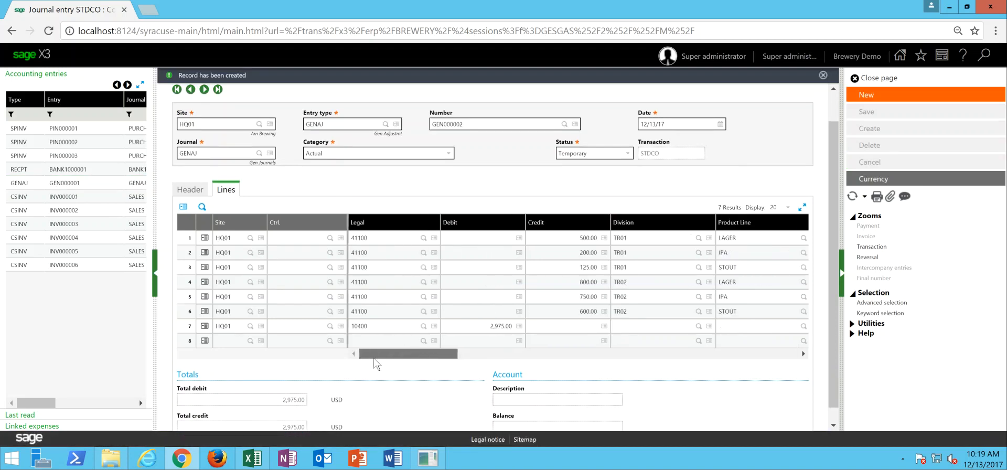
pyautogui.click(482, 328)
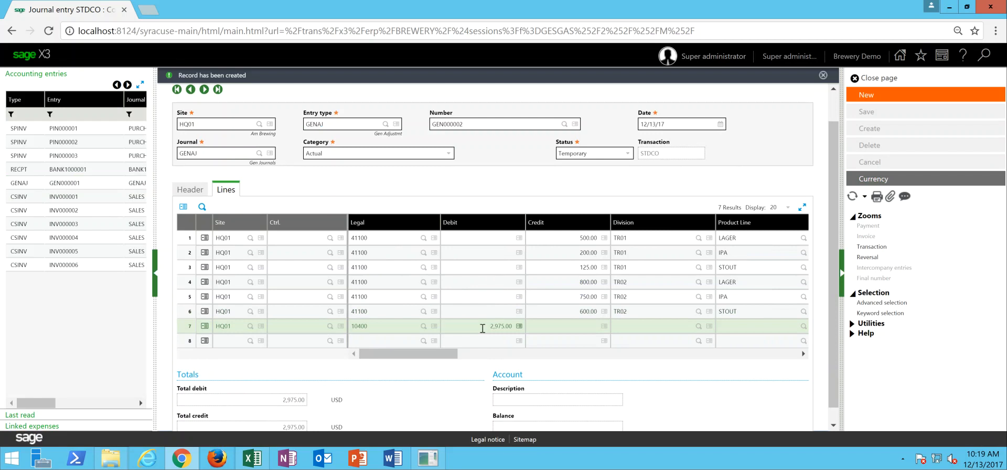
pyautogui.click(883, 79)
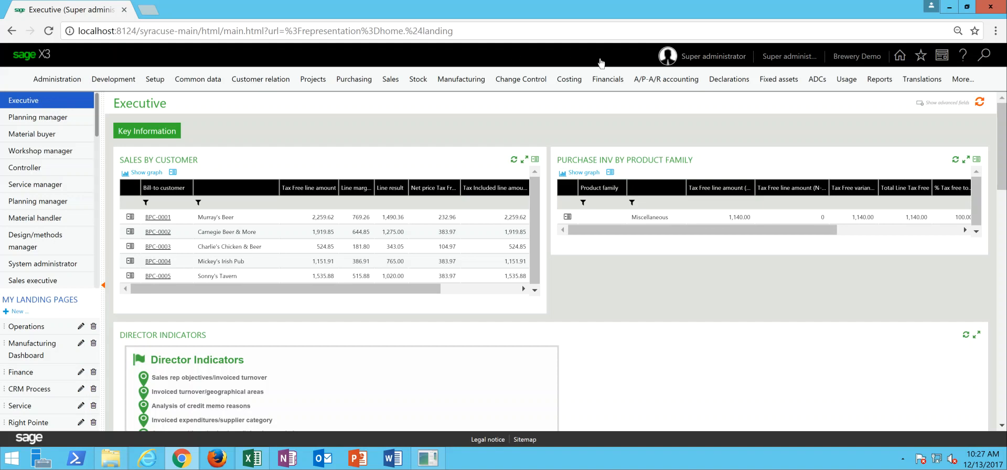
# - Open the financial data extraction inquiry with the LIMIT 20-column transaction and recalculate the USPLBREW income statement for version 2017-12
pyautogui.click(609, 79)
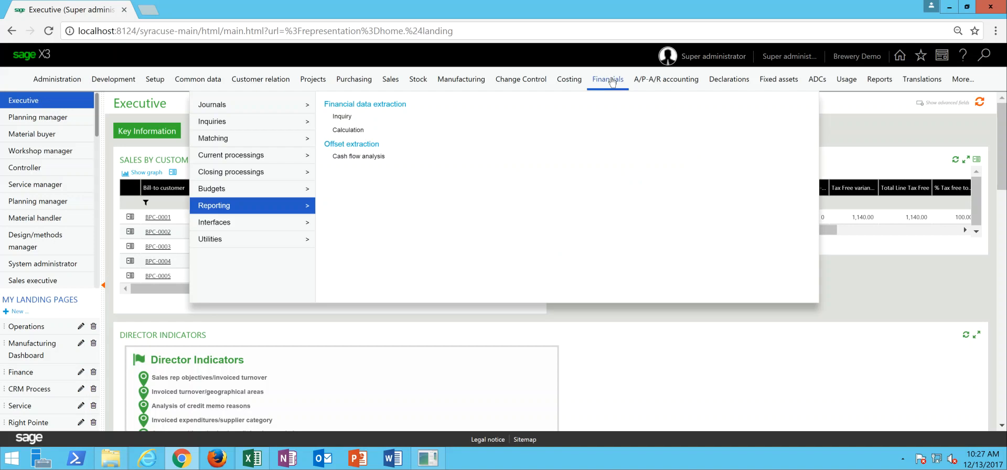
pyautogui.click(342, 117)
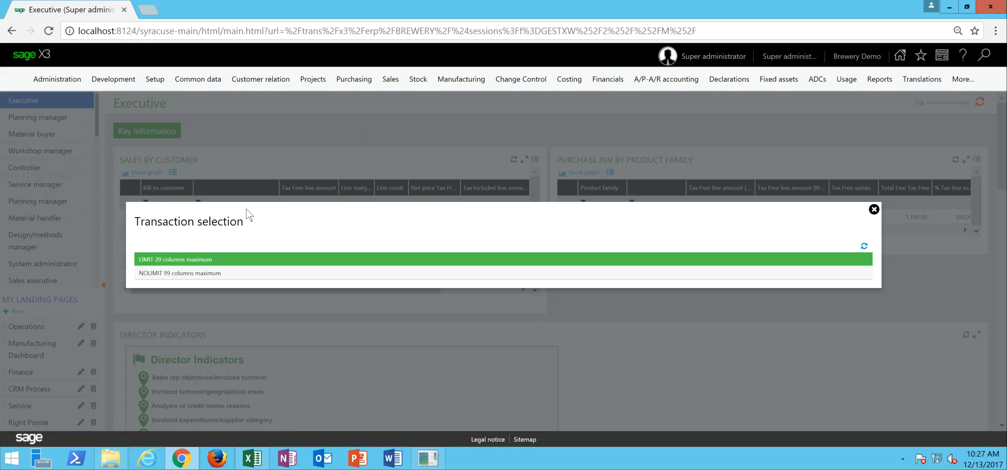
pyautogui.click(196, 259)
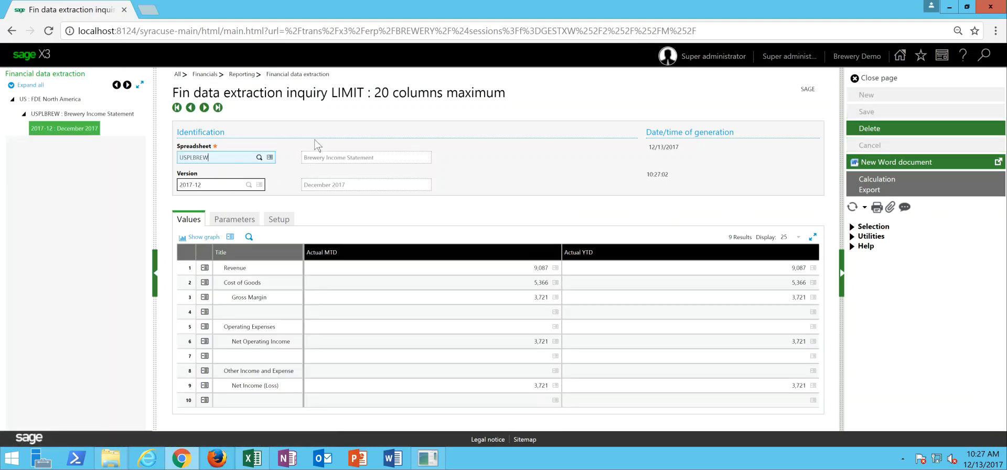
pyautogui.click(899, 178)
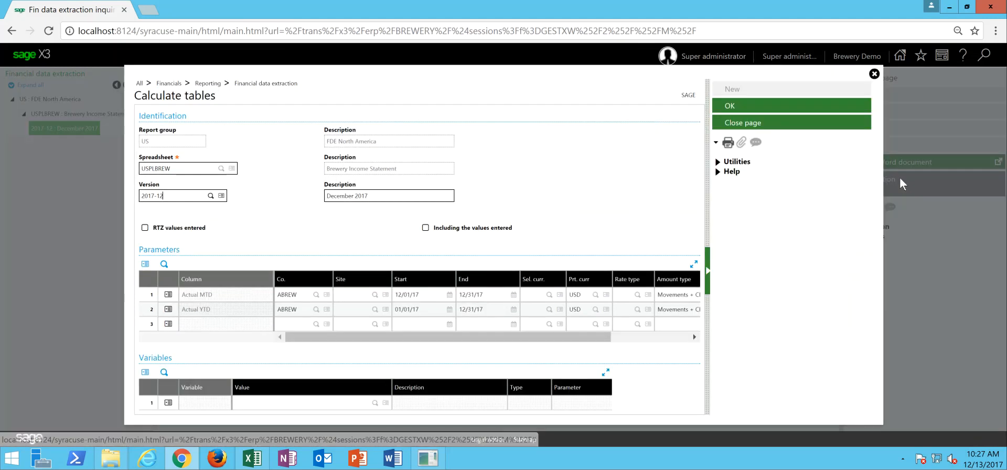
pyautogui.click(742, 108)
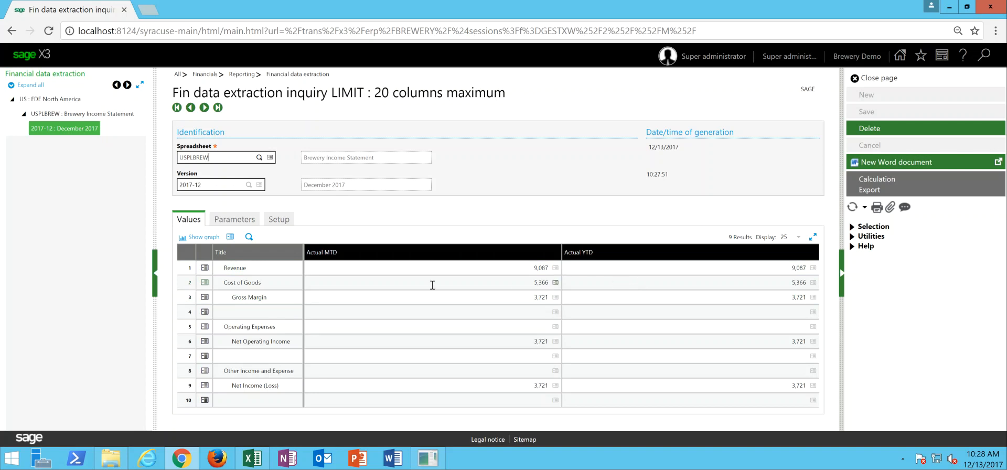
# - Show the detail behind the Cost of Goods Actual MTD value and break it down by site and account
pyautogui.click(556, 282)
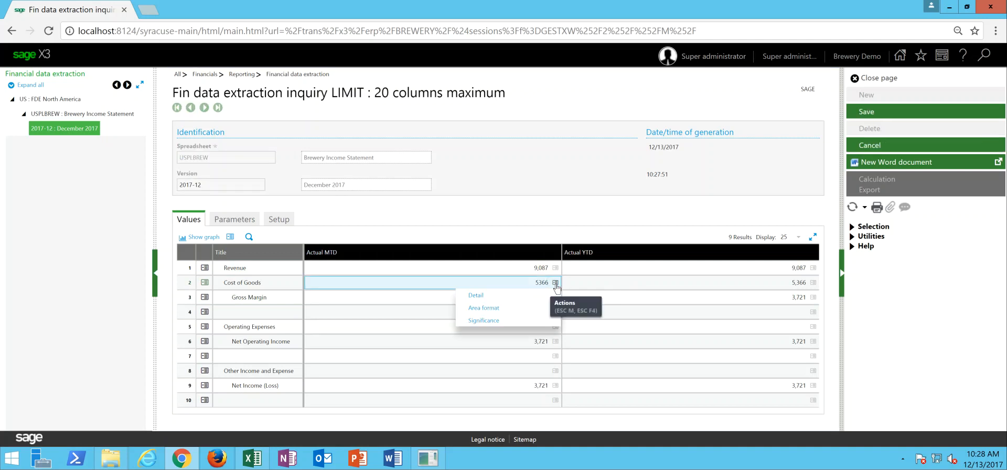
pyautogui.click(478, 295)
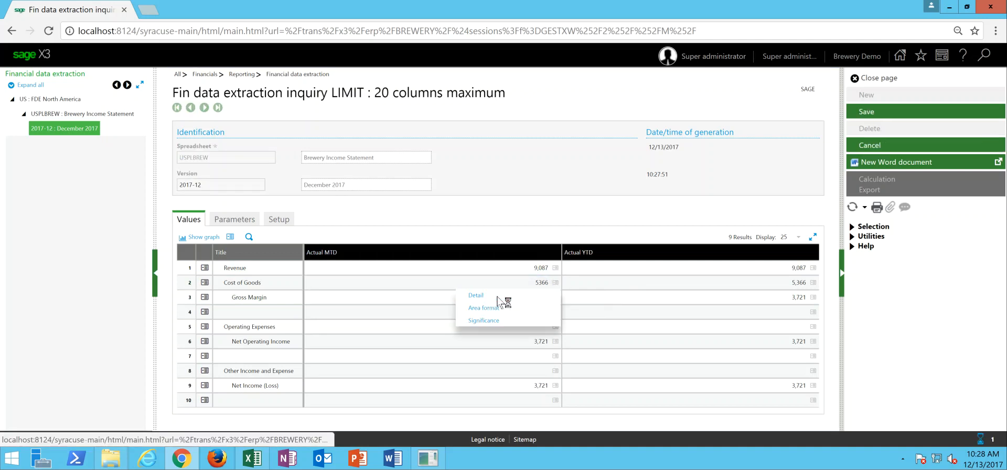
pyautogui.click(330, 343)
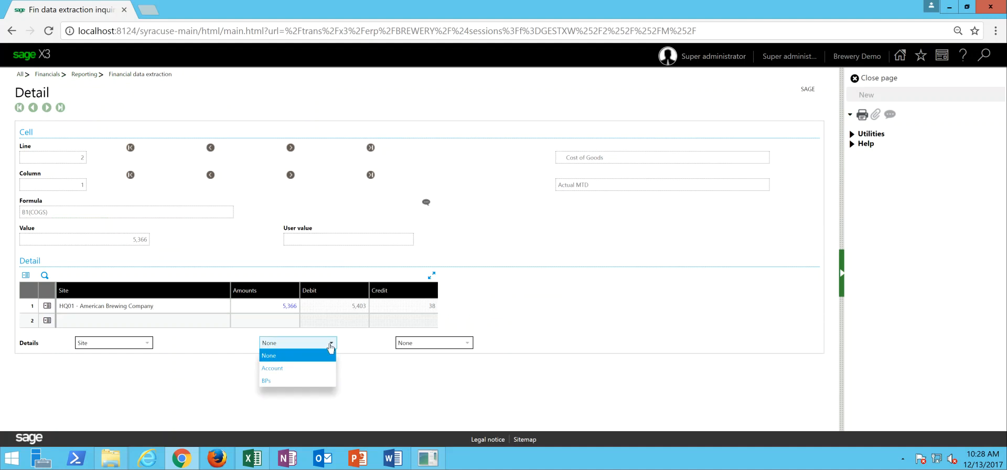
pyautogui.click(297, 368)
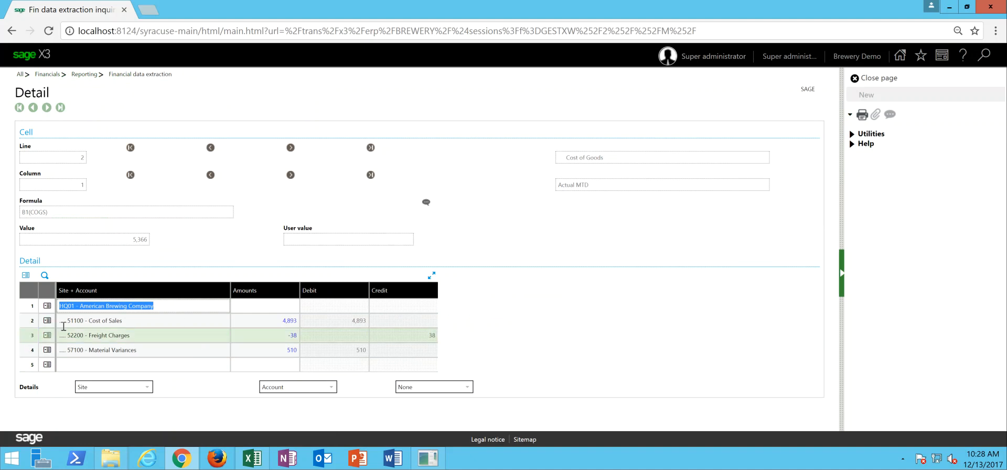
# - Drill from the Cost of Sales line into the account 51100 inquiry and examine its ledger entries
pyautogui.click(48, 320)
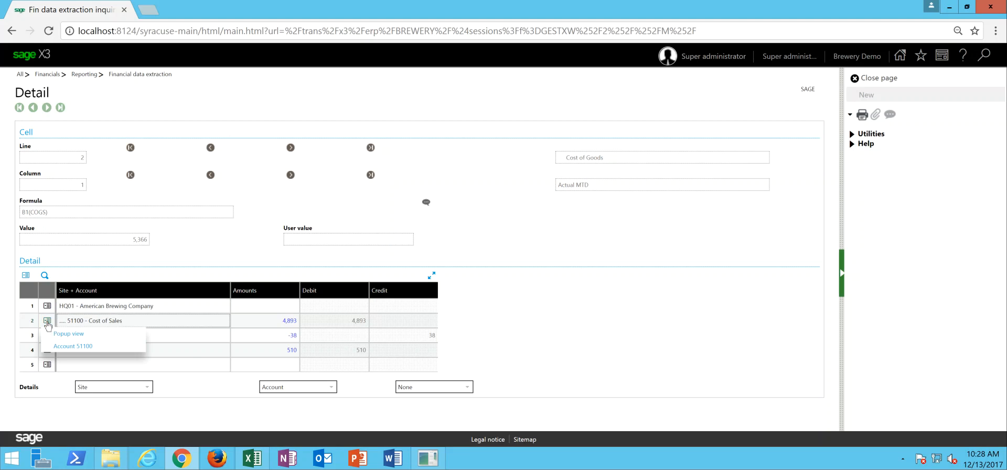
pyautogui.click(75, 347)
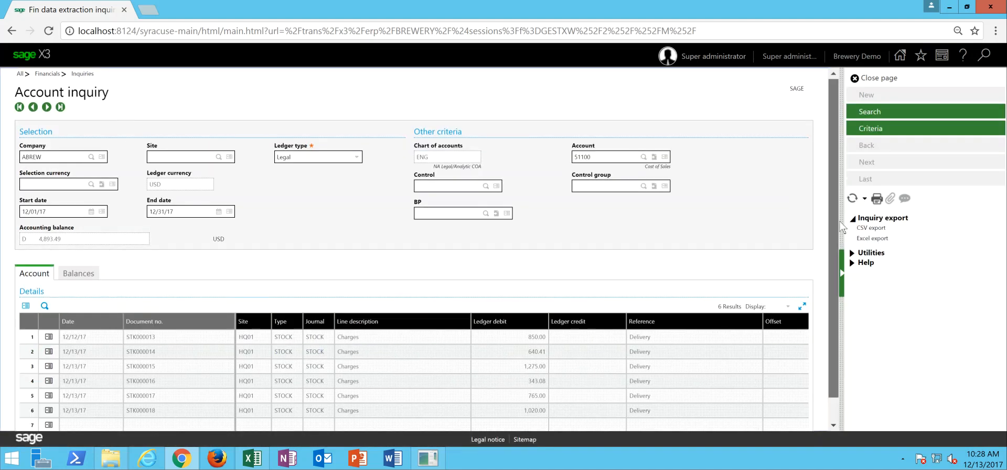
pyautogui.scroll(-1, 837, 204)
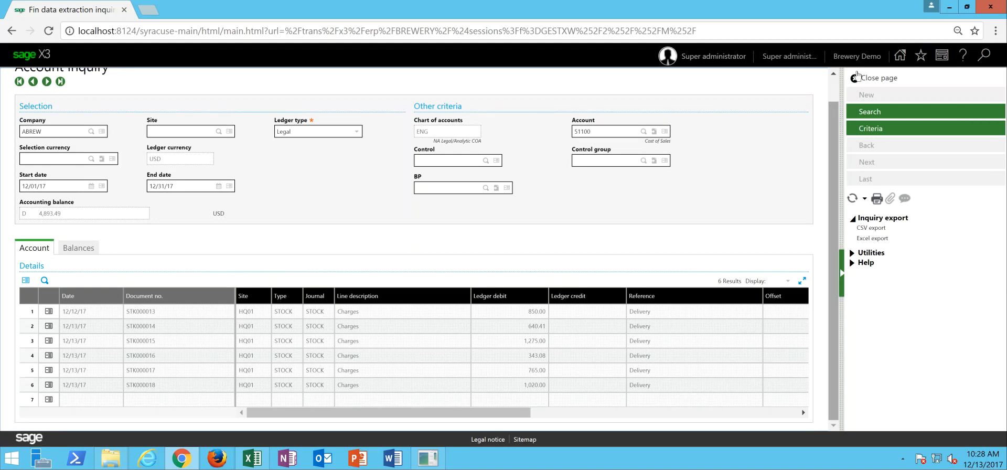
# - Close the account inquiry, the cell detail and the income statement inquiry, discarding the modifications
pyautogui.click(884, 83)
pyautogui.click(884, 84)
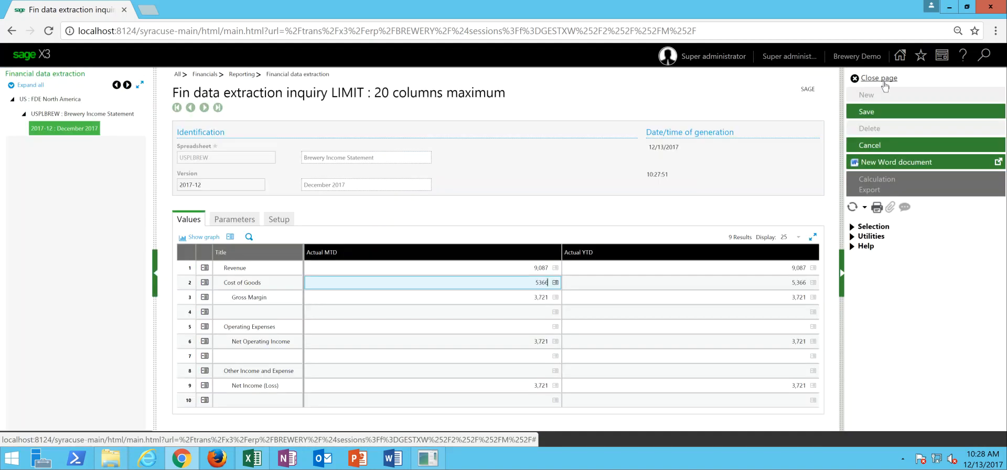
pyautogui.click(884, 84)
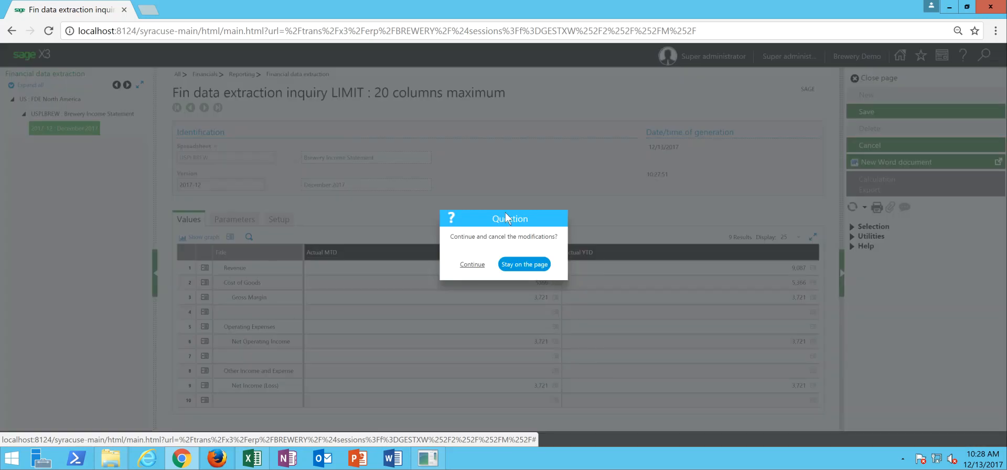
pyautogui.click(472, 265)
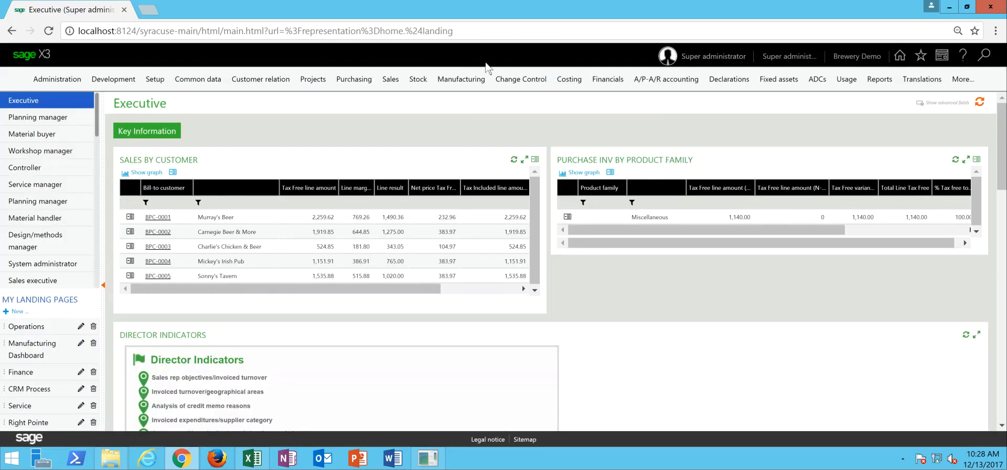
# - Run the financial dimension balance inquiry for company ABREW, site HQ01, covering 12/01/2017 to 12/31/2017
pyautogui.click(483, 76)
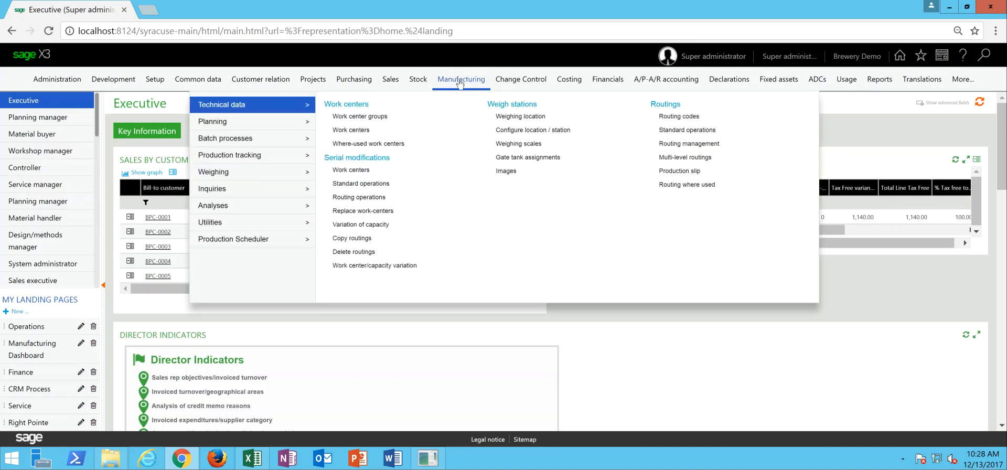
pyautogui.click(608, 79)
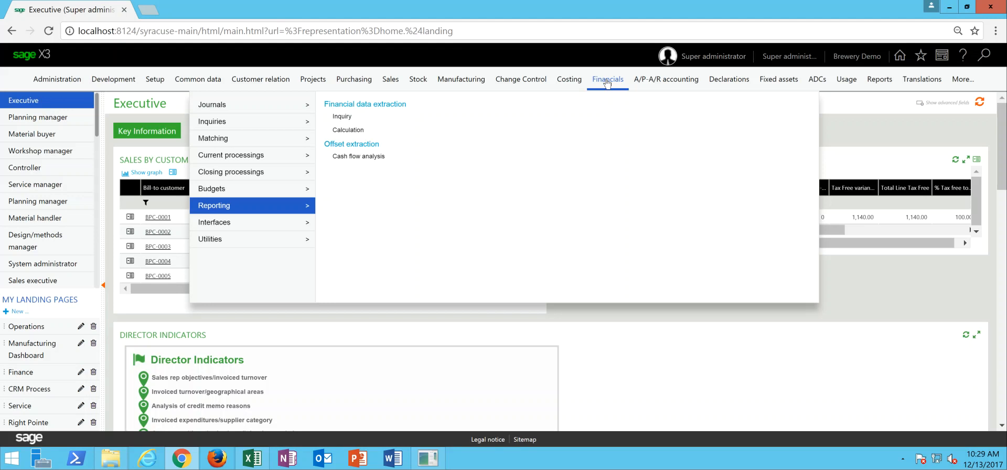
pyautogui.moveTo(263, 123)
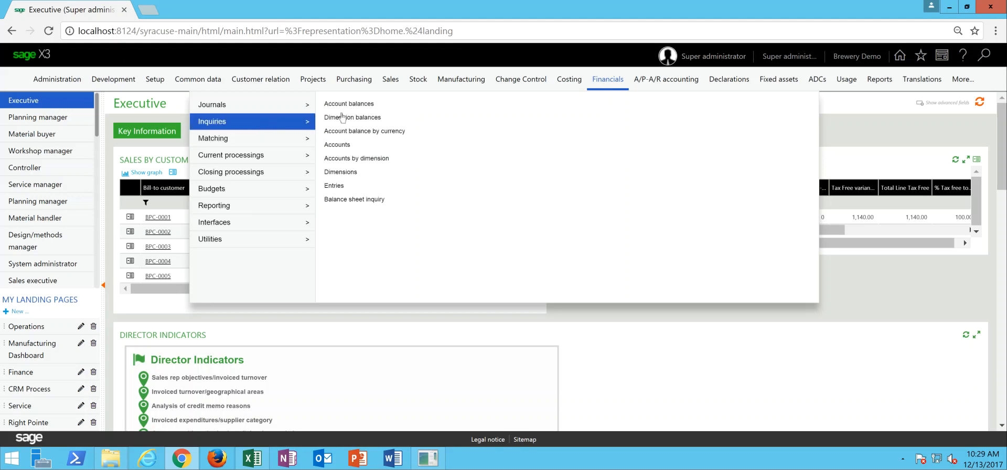
pyautogui.click(367, 118)
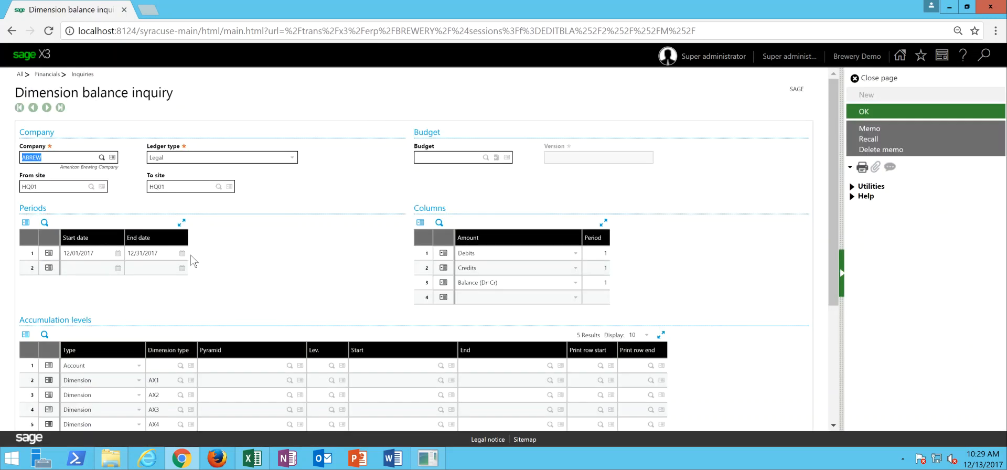
pyautogui.click(871, 112)
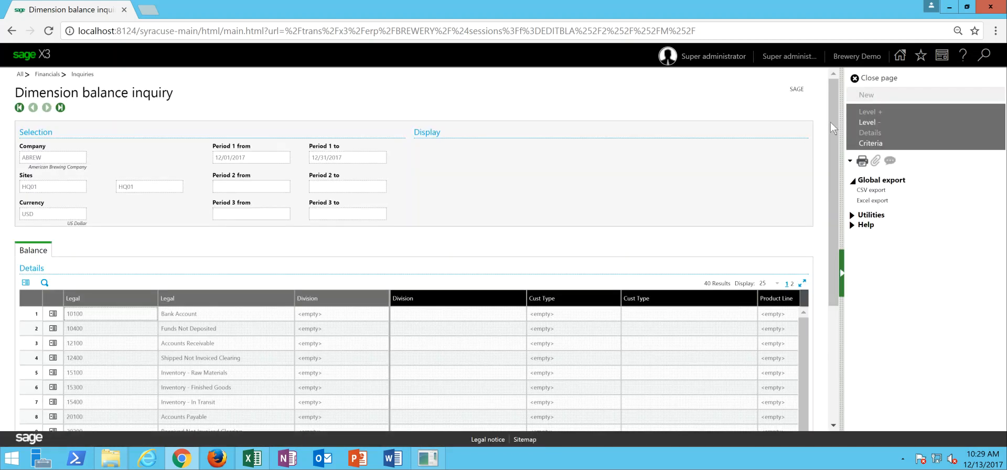
# - Examine the sales revenue balances by division, customer type, product line and product type, and close the dimension balance inquiry
pyautogui.scroll(-3, 834, 113)
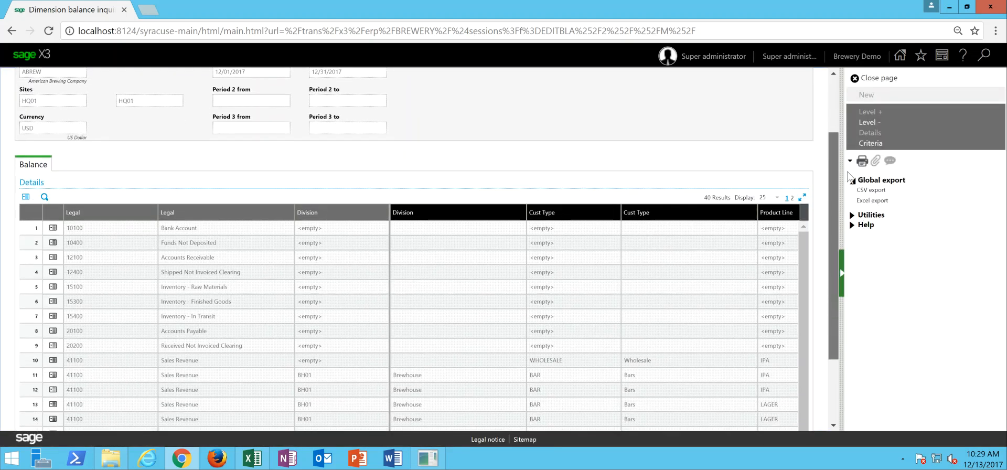
pyautogui.scroll(-2, 852, 198)
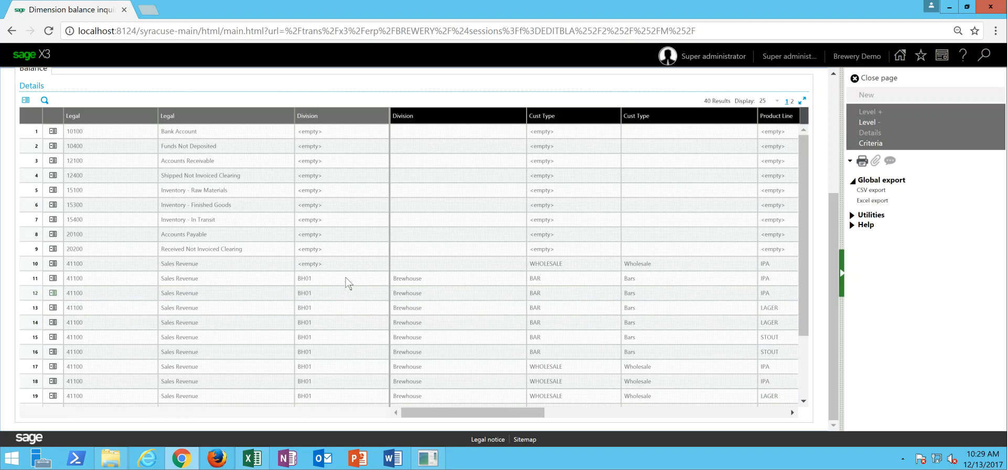
pyautogui.moveTo(804, 241); pyautogui.dragTo(796, 313)
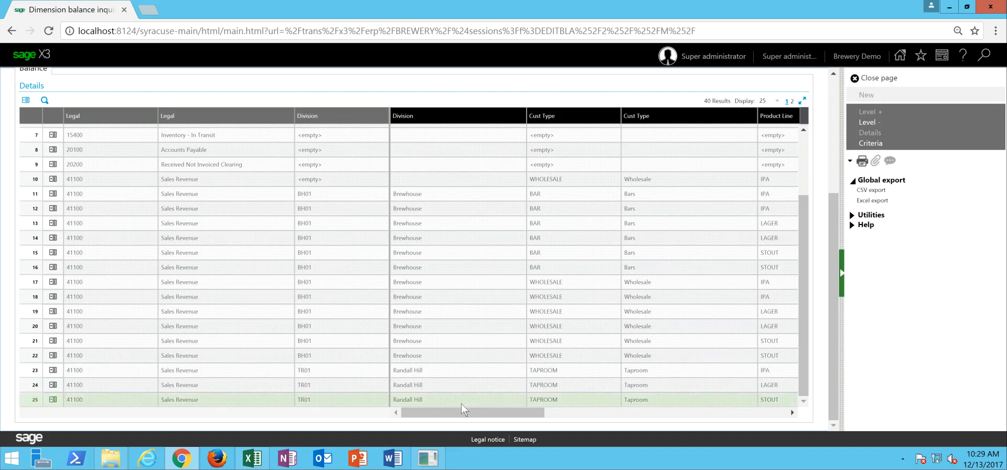
pyautogui.moveTo(462, 412); pyautogui.dragTo(499, 414)
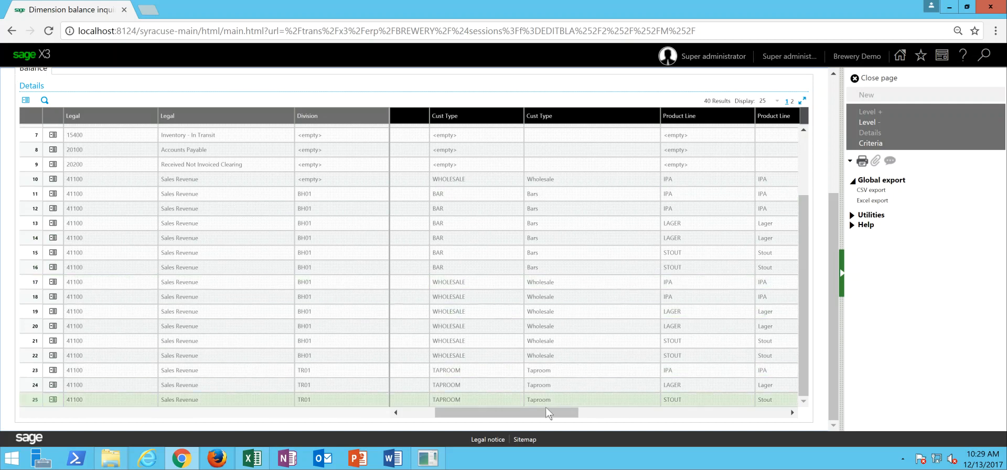
pyautogui.moveTo(541, 416); pyautogui.dragTo(614, 413)
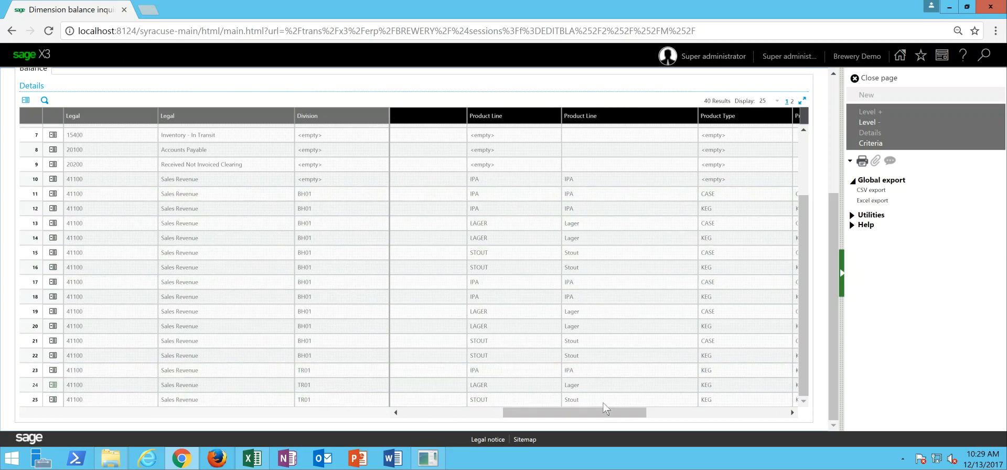
pyautogui.moveTo(609, 413); pyautogui.dragTo(707, 412)
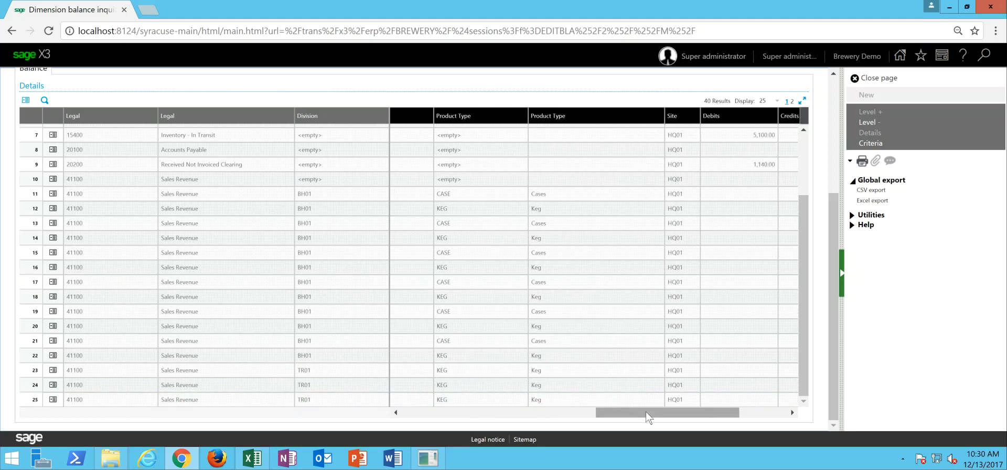
pyautogui.moveTo(649, 416); pyautogui.dragTo(715, 412)
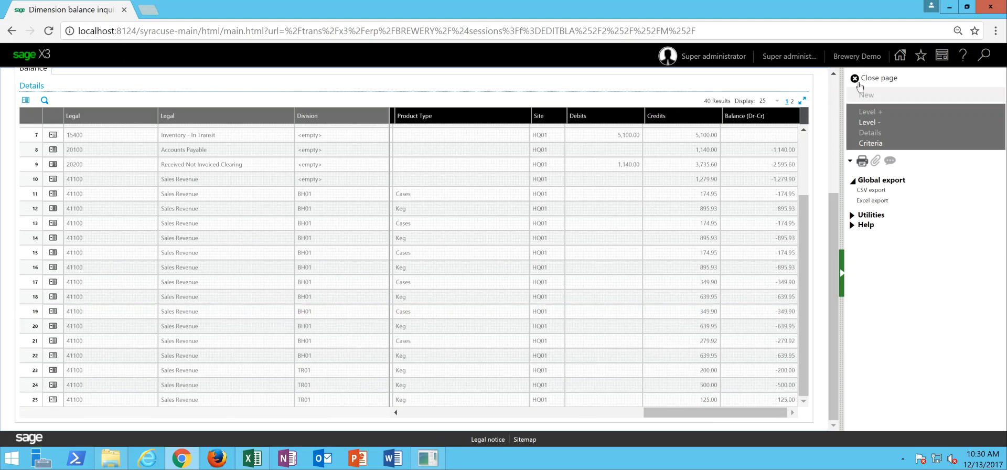
pyautogui.click(879, 78)
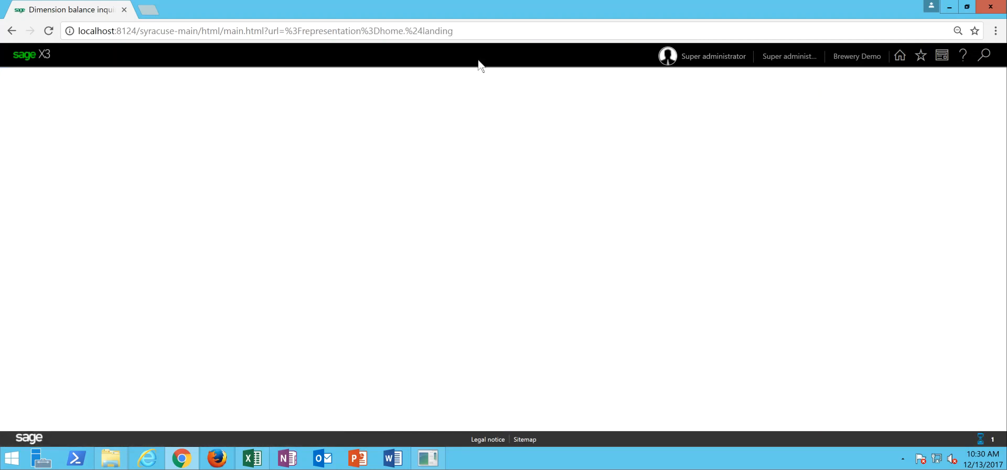